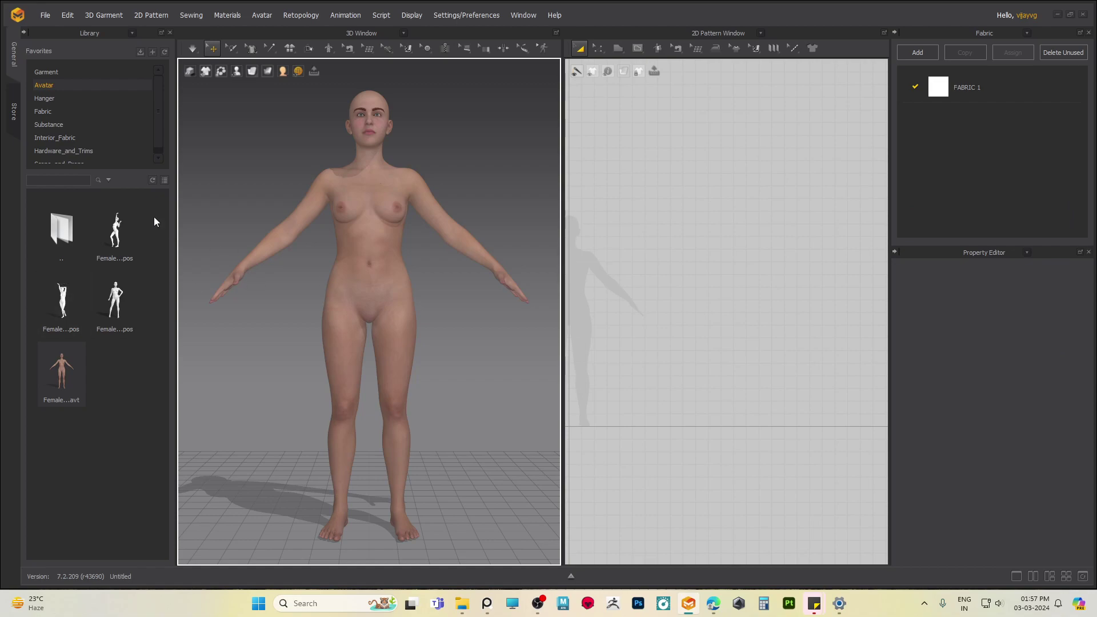
- Load the Female_Tshirt garment from the library onto the avatar and widen the 2D pattern area
{"action": "left_click", "coordinate": [55, 73]}
{"action": "mouse_move", "coordinate": [122, 229]}
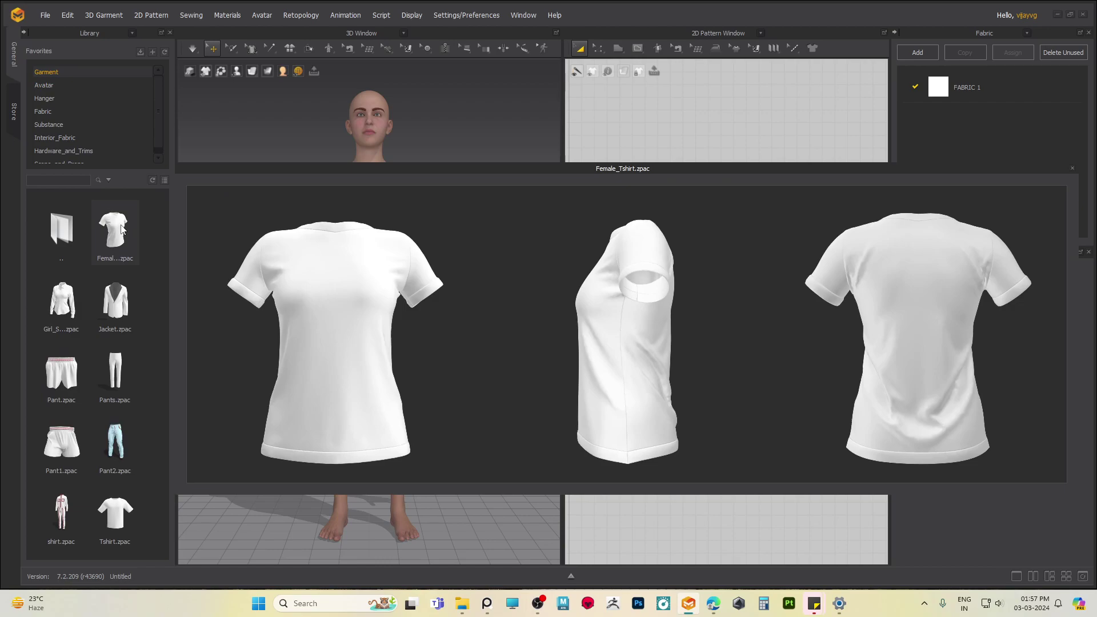
{"action": "double_click", "coordinate": [122, 228]}
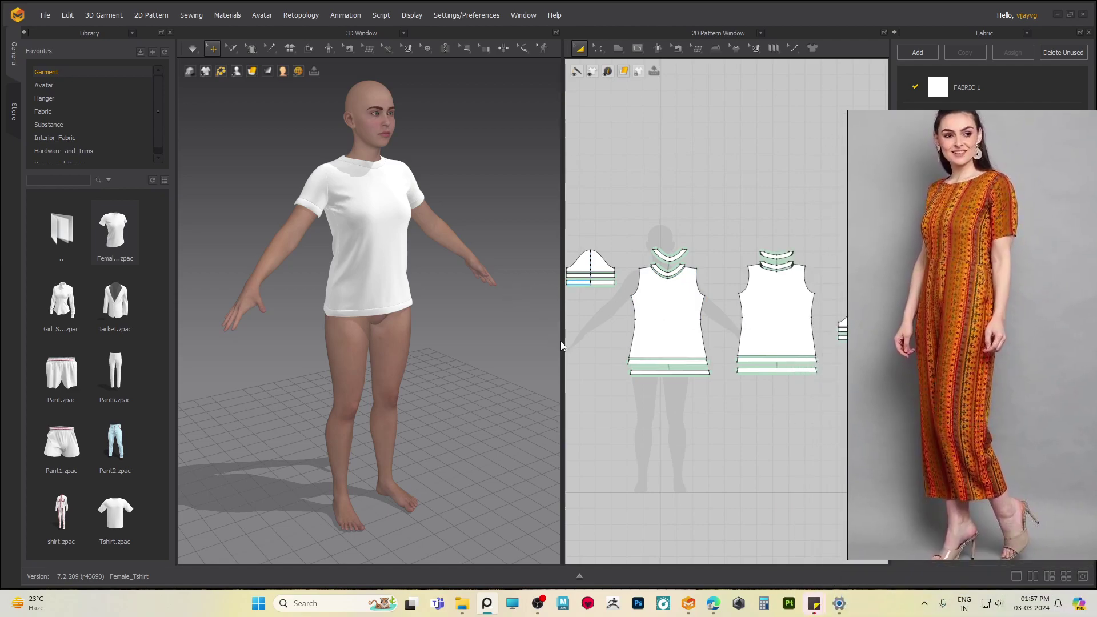
{"action": "left_click_drag", "start_coordinate": [562, 343], "coordinate": [449, 346]}
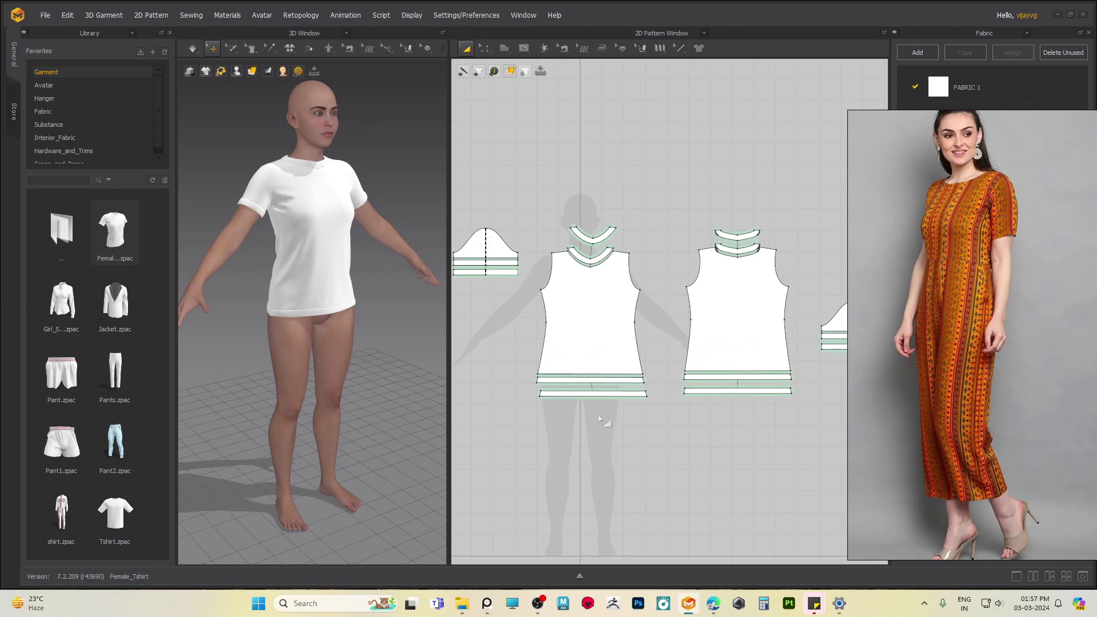
- Delete all the hem band strips below the front and back body patterns
{"action": "middle_click_drag", "start_coordinate": [596, 418], "coordinate": [630, 381]}
{"action": "left_click_drag", "start_coordinate": [794, 390], "coordinate": [847, 344]}
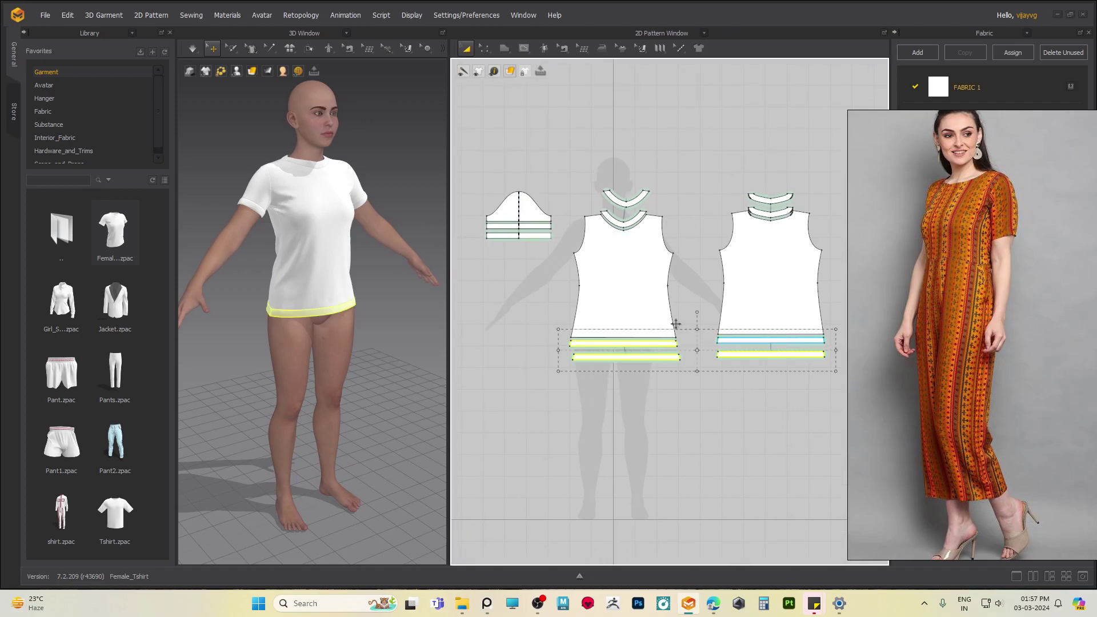
{"action": "left_click", "coordinate": [725, 403]}
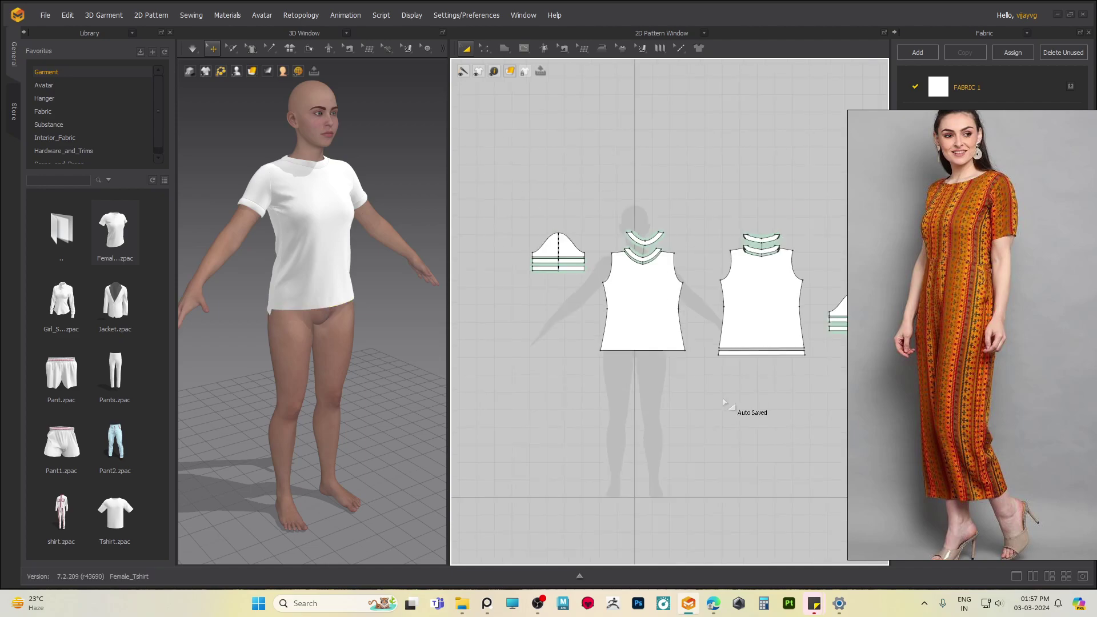
{"action": "scroll", "coordinate": [595, 380], "scroll_direction": "down", "scroll_amount": 2}
{"action": "scroll", "coordinate": [630, 367], "scroll_direction": "up", "scroll_amount": 6}
{"action": "left_click", "coordinate": [660, 335]}
{"action": "key", "text": "Delete"}
- Delete both neckband pieces above the back body pattern
{"action": "middle_click_drag", "start_coordinate": [607, 192], "coordinate": [623, 380]}
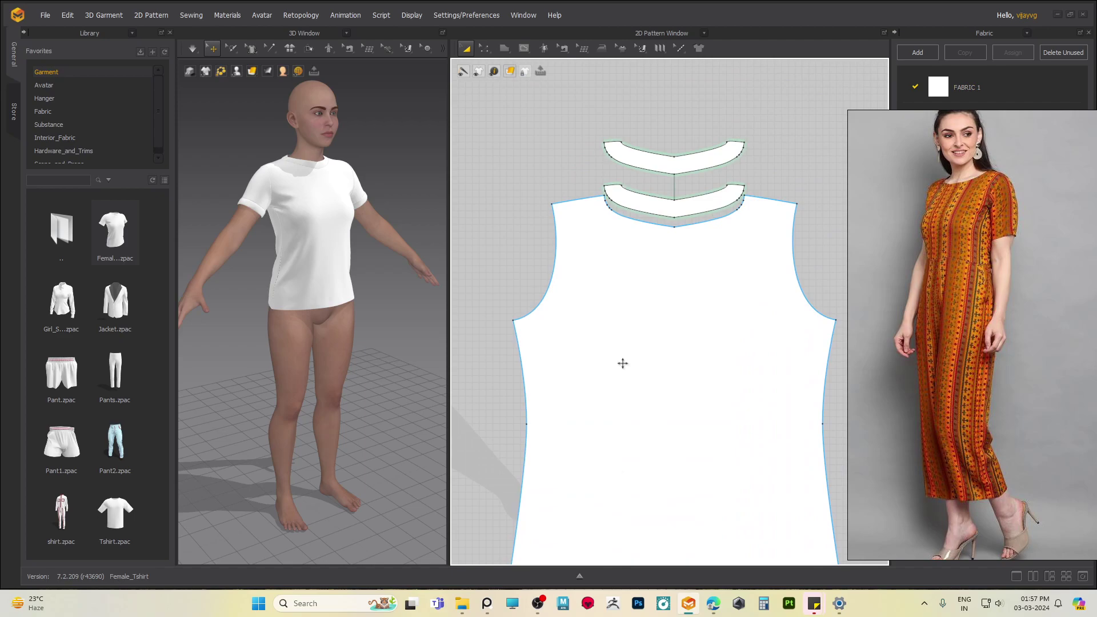
{"action": "left_click_drag", "start_coordinate": [694, 221], "coordinate": [694, 221]}
{"action": "left_click", "coordinate": [681, 207]}
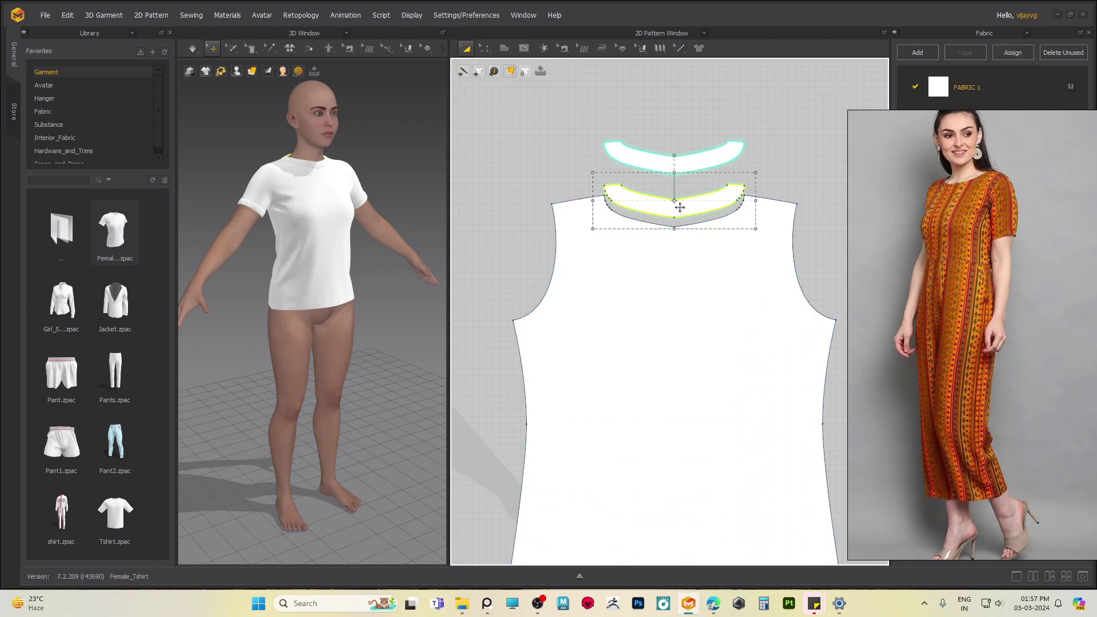
{"action": "key", "text": "Delete"}
{"action": "left_click", "coordinate": [677, 157]}
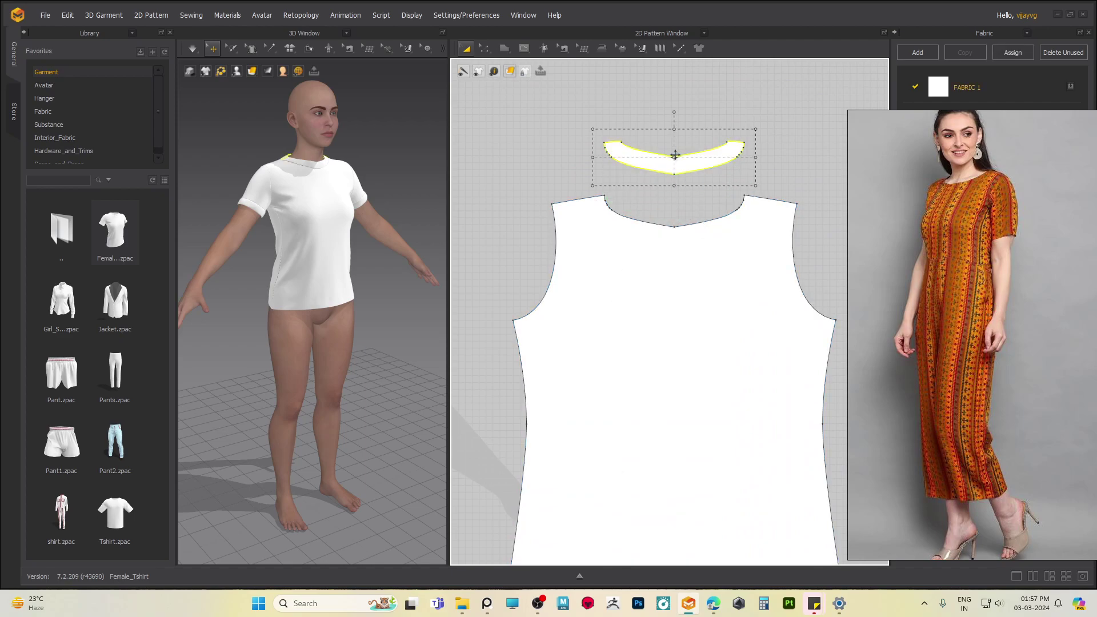
{"action": "key", "text": "Delete"}
- Delete both neckband pieces above the front body pattern
{"action": "scroll", "coordinate": [601, 243], "scroll_direction": "down", "scroll_amount": 3}
{"action": "middle_click_drag", "start_coordinate": [600, 239], "coordinate": [797, 260]}
{"action": "scroll", "coordinate": [662, 207], "scroll_direction": "up", "scroll_amount": 3}
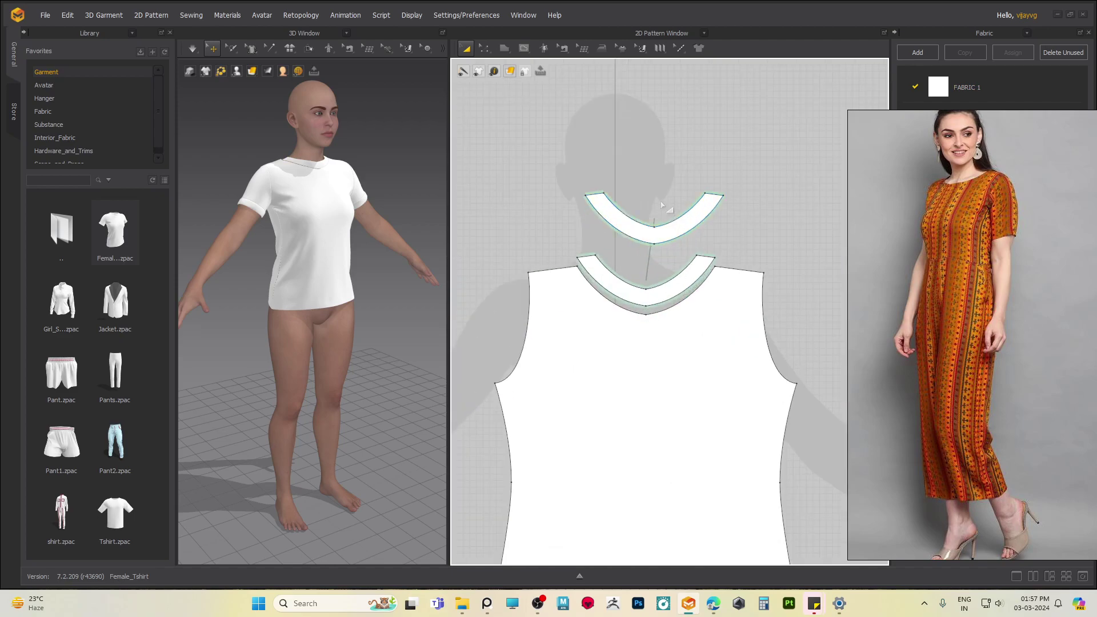
{"action": "left_click", "coordinate": [655, 232]}
{"action": "key", "text": "Delete"}
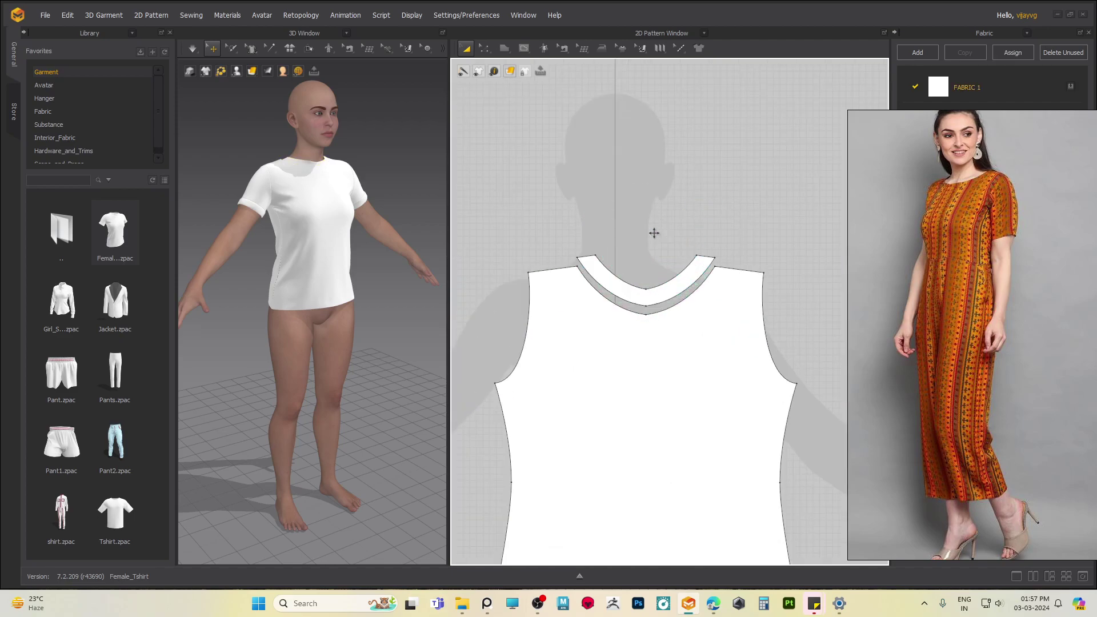
{"action": "left_click", "coordinate": [637, 292]}
{"action": "key", "text": "Delete"}
{"action": "scroll", "coordinate": [637, 274], "scroll_direction": "down", "scroll_amount": 5}
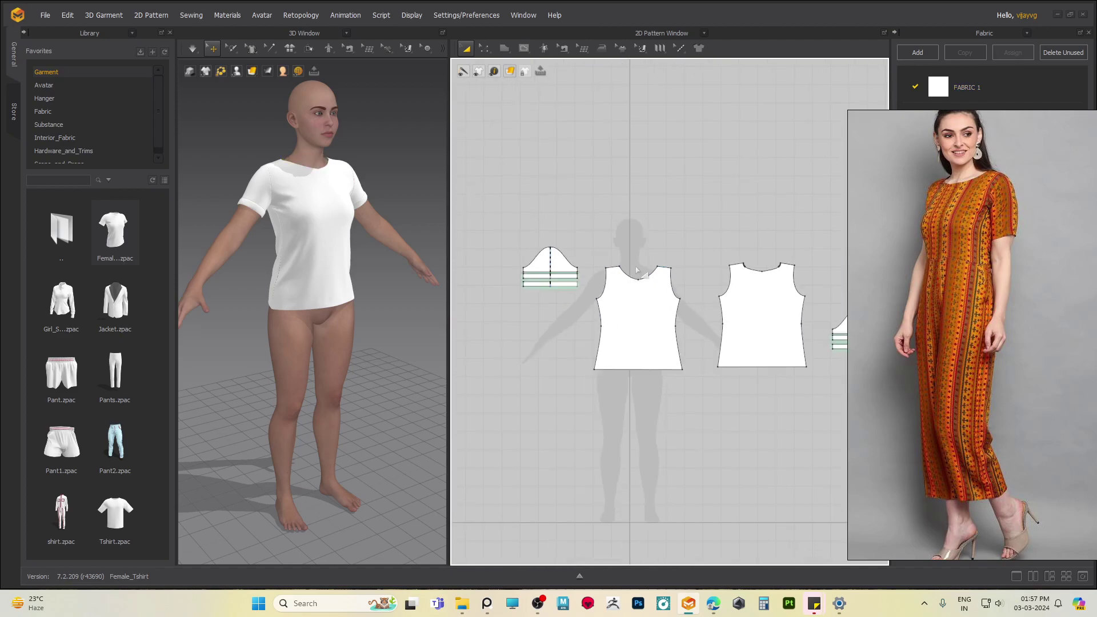
- Delete both cuff strips below the sleeve pattern that lies beside the front body piece
{"action": "scroll", "coordinate": [549, 324], "scroll_direction": "up", "scroll_amount": 5}
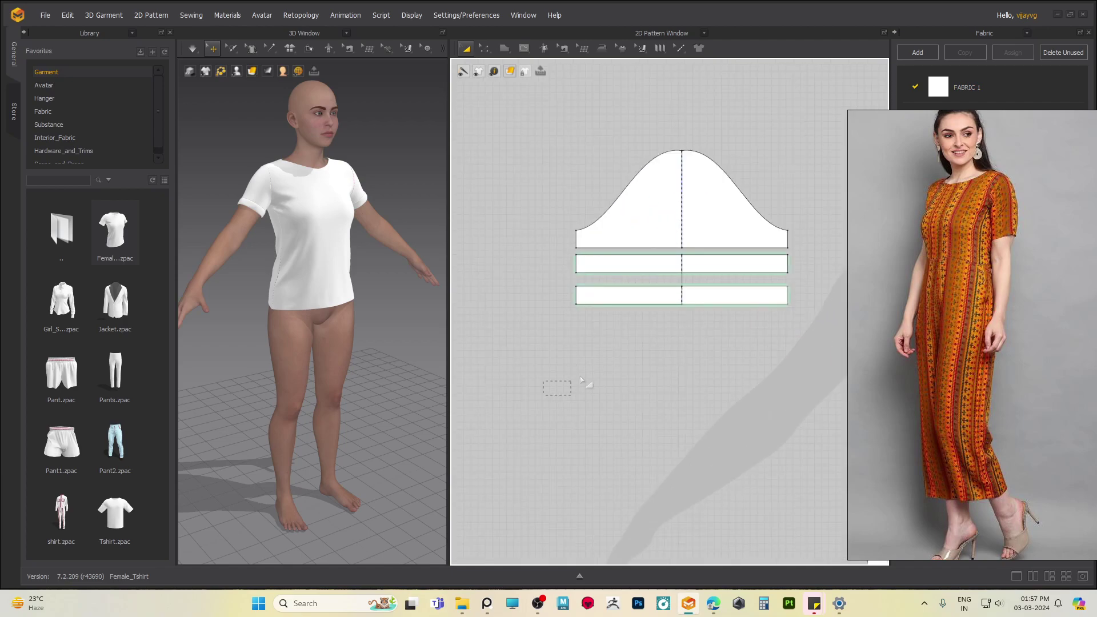
{"action": "left_click_drag", "start_coordinate": [728, 291], "coordinate": [737, 262]}
{"action": "left_click", "coordinate": [738, 263]}
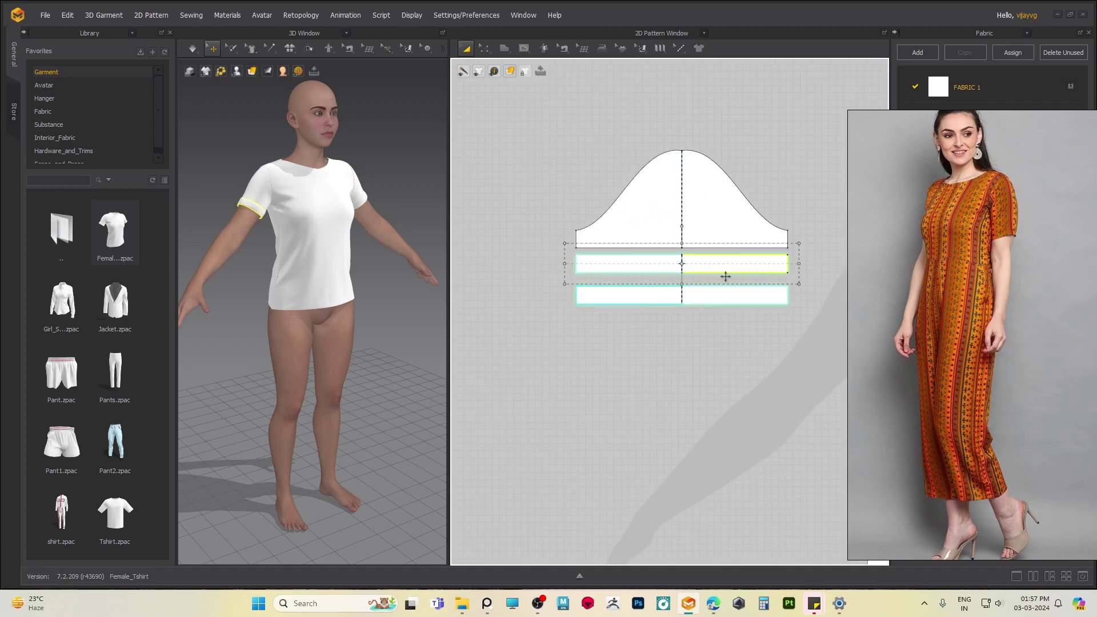
{"action": "key", "text": "Delete"}
{"action": "left_click", "coordinate": [710, 295]}
{"action": "scroll", "coordinate": [713, 303], "scroll_direction": "down", "scroll_amount": 6}
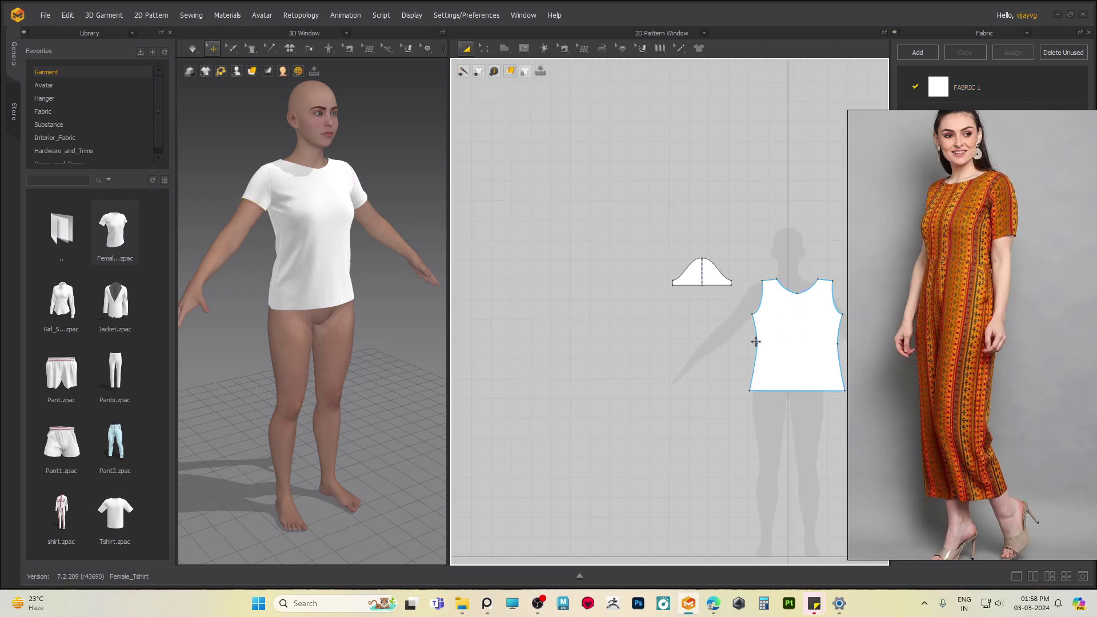
- Delete both cuff strips below the other sleeve pattern, beside the back body piece
{"action": "middle_click_drag", "start_coordinate": [611, 347], "coordinate": [655, 255]}
{"action": "scroll", "coordinate": [648, 284], "scroll_direction": "up", "scroll_amount": 5}
{"action": "left_click_drag", "start_coordinate": [732, 291], "coordinate": [710, 285]}
{"action": "left_click", "coordinate": [711, 284]}
{"action": "key", "text": "Delete"}
{"action": "left_click", "coordinate": [691, 309]}
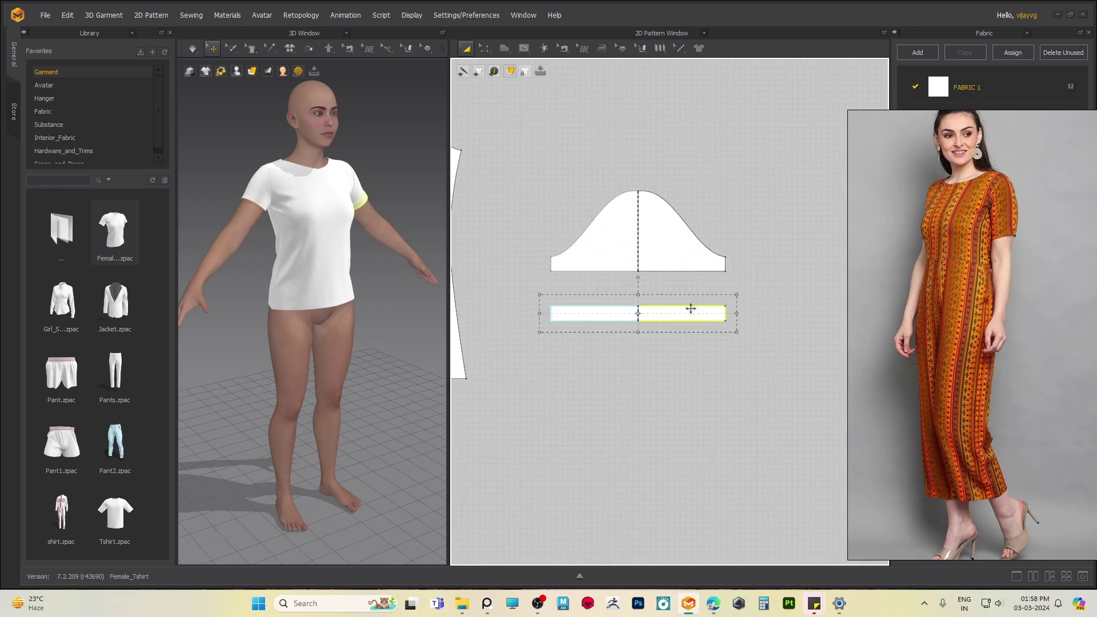
{"action": "key", "text": "Delete"}
- Simulate the T-shirt without its bands and bring its back neckline into view on the avatar and pattern
{"action": "middle_click_drag", "start_coordinate": [606, 323], "coordinate": [836, 323]}
{"action": "key", "text": "2"}
{"action": "key", "text": "space"}
{"action": "scroll", "coordinate": [319, 262], "scroll_direction": "up", "scroll_amount": 2}
{"action": "right_click_drag", "start_coordinate": [303, 269], "coordinate": [194, 286]}
{"action": "left_click", "coordinate": [194, 286]}
{"action": "middle_click_drag", "start_coordinate": [718, 264], "coordinate": [803, 507]}
{"action": "scroll", "coordinate": [636, 319], "scroll_direction": "down", "scroll_amount": 3}
{"action": "right_click_drag", "start_coordinate": [434, 240], "coordinate": [191, 346]}
{"action": "scroll", "coordinate": [246, 340], "scroll_direction": "down", "scroll_amount": 1}
{"action": "scroll", "coordinate": [246, 341], "scroll_direction": "down", "scroll_amount": 3}
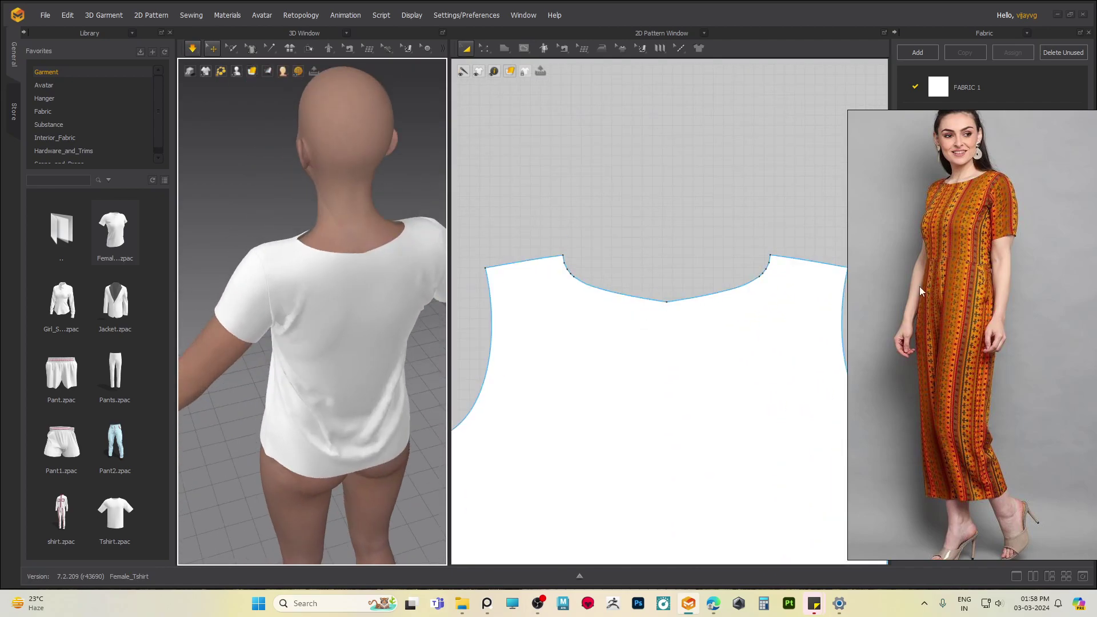
- Examine the reference photo showing the back of the orange patterned jumpsuit
{"action": "scroll", "coordinate": [907, 286], "scroll_direction": "down", "scroll_amount": 6}
{"action": "right_click_drag", "start_coordinate": [953, 291], "coordinate": [840, 280]}
{"action": "scroll", "coordinate": [840, 280], "scroll_direction": "down", "scroll_amount": 4}
{"action": "middle_click_drag", "start_coordinate": [840, 280], "coordinate": [972, 289]}
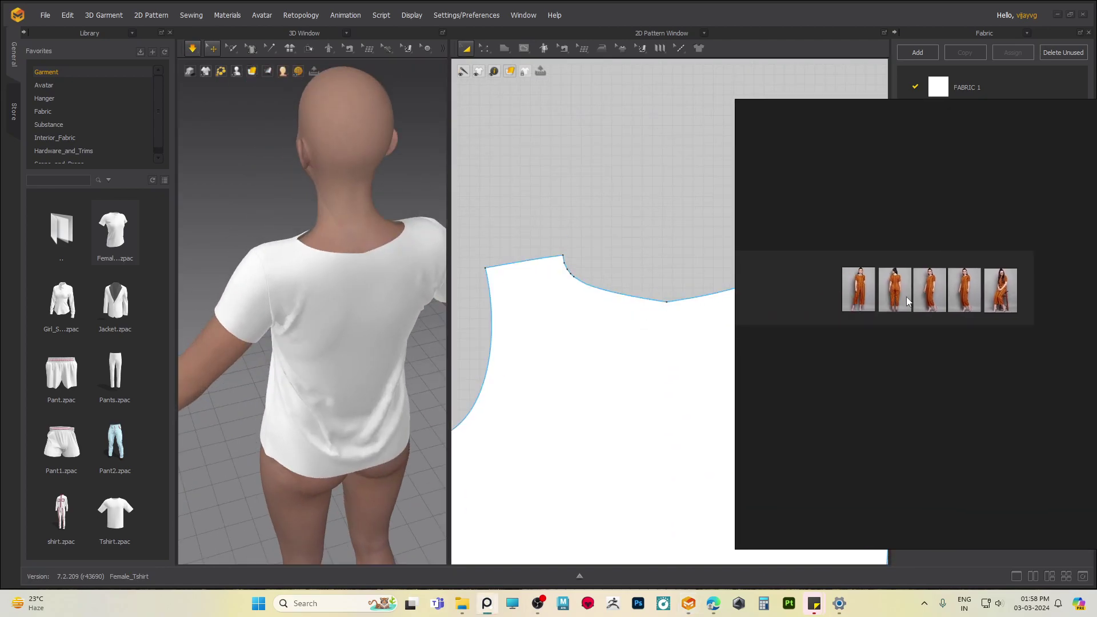
{"action": "scroll", "coordinate": [838, 293], "scroll_direction": "up", "scroll_amount": 3}
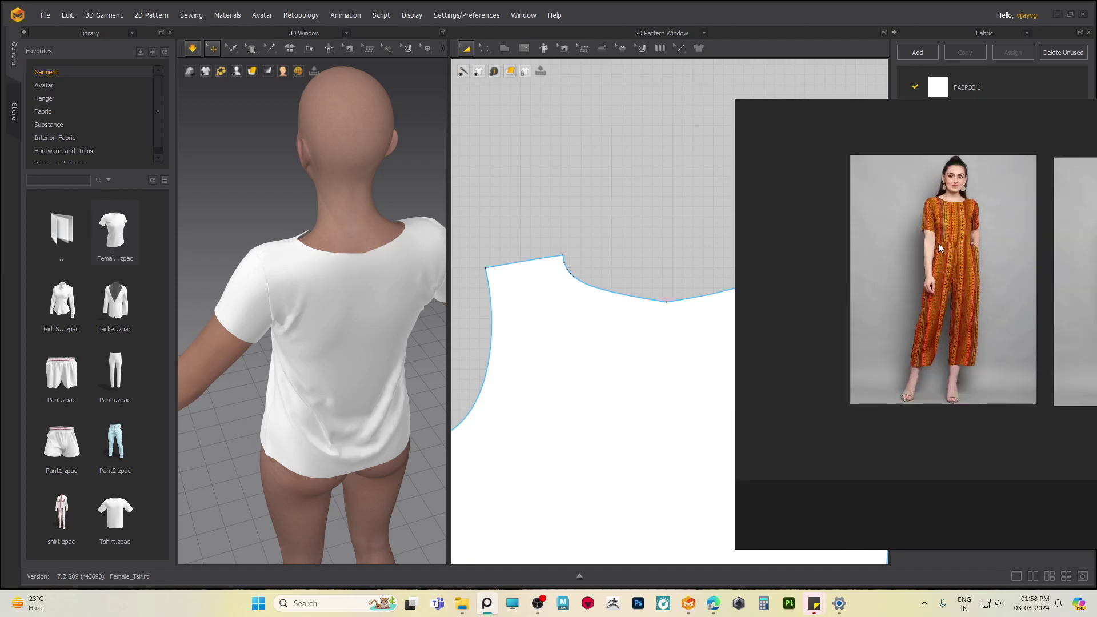
{"action": "middle_click_drag", "start_coordinate": [1061, 237], "coordinate": [817, 305]}
{"action": "scroll", "coordinate": [899, 290], "scroll_direction": "up", "scroll_amount": 3}
- Try to round the back neckline by pulling curve handles out of its centre point with the Edit Pattern tool
{"action": "left_click", "coordinate": [337, 334]}
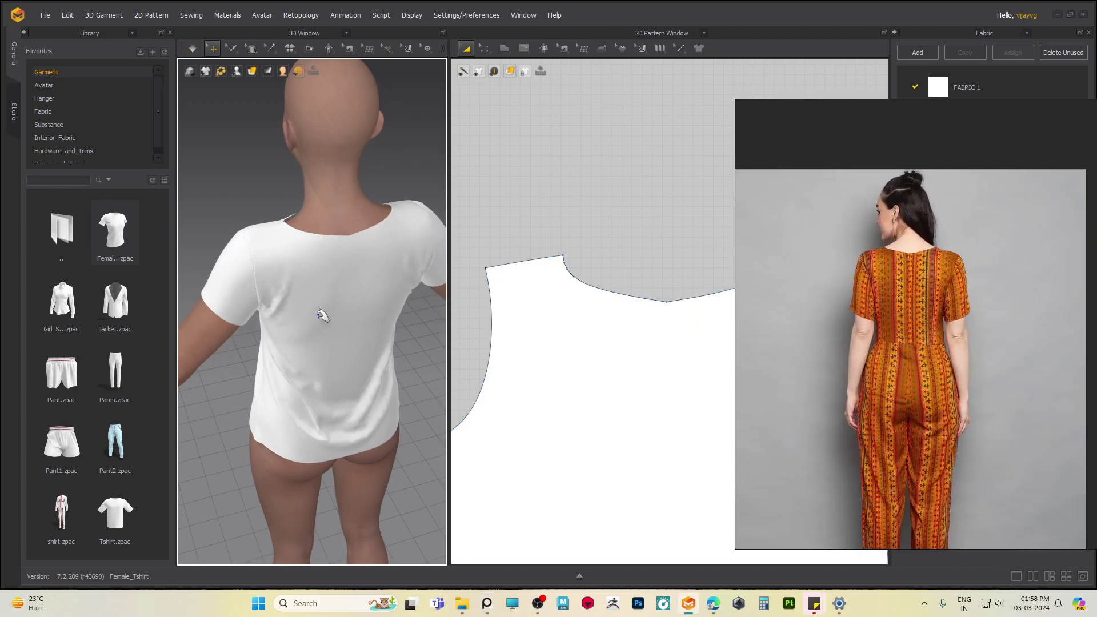
{"action": "scroll", "coordinate": [337, 313], "scroll_direction": "up", "scroll_amount": 4}
{"action": "left_click", "coordinate": [597, 315]}
{"action": "scroll", "coordinate": [606, 320], "scroll_direction": "up", "scroll_amount": 5}
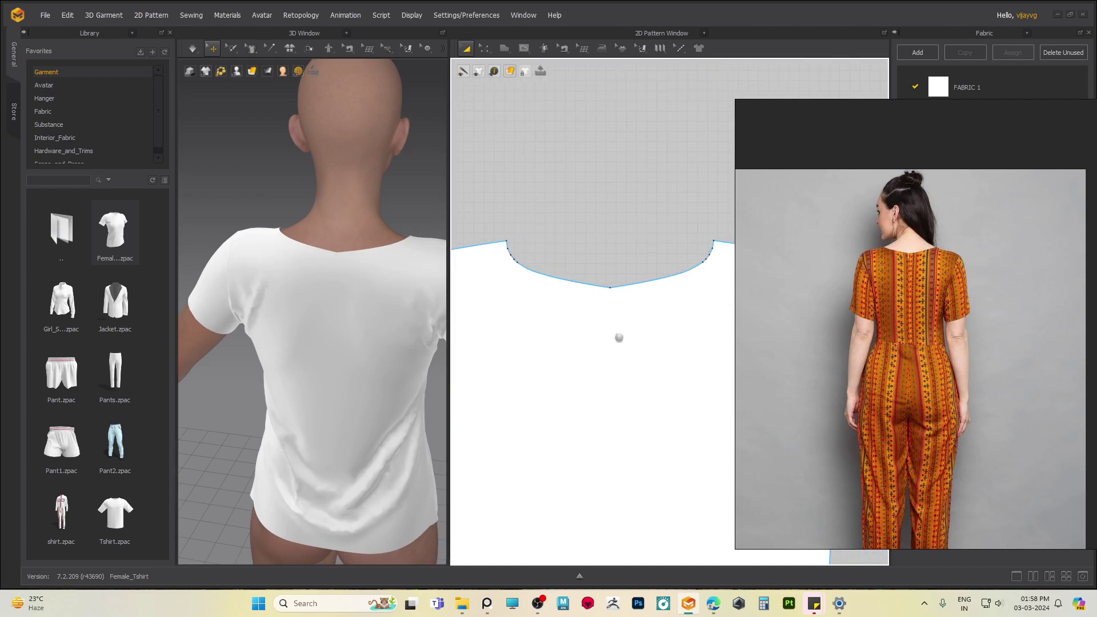
{"action": "left_click", "coordinate": [599, 259]}
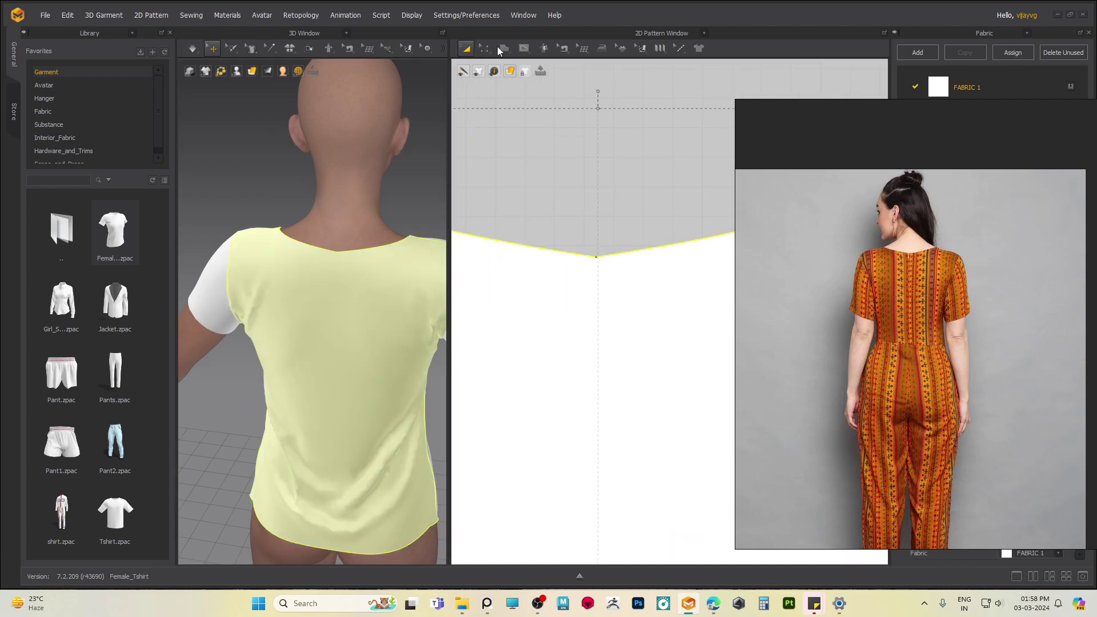
{"action": "left_click", "coordinate": [486, 50]}
{"action": "left_click", "coordinate": [544, 132]}
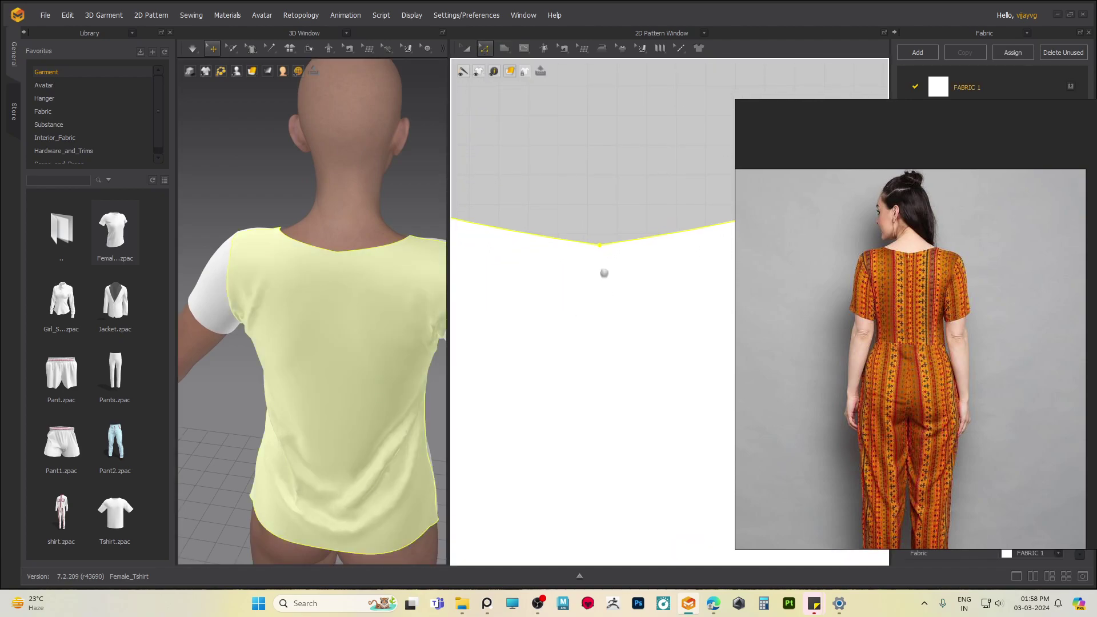
{"action": "left_click", "coordinate": [599, 237]}
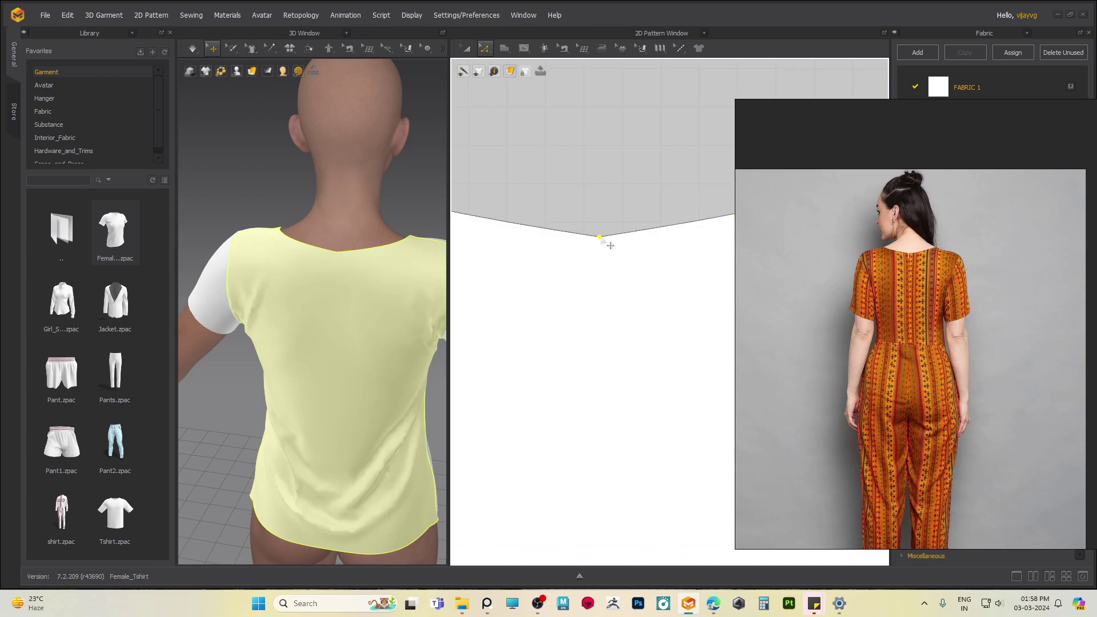
{"action": "left_click_drag", "start_coordinate": [600, 237], "coordinate": [534, 231], "text": "ctrl"}
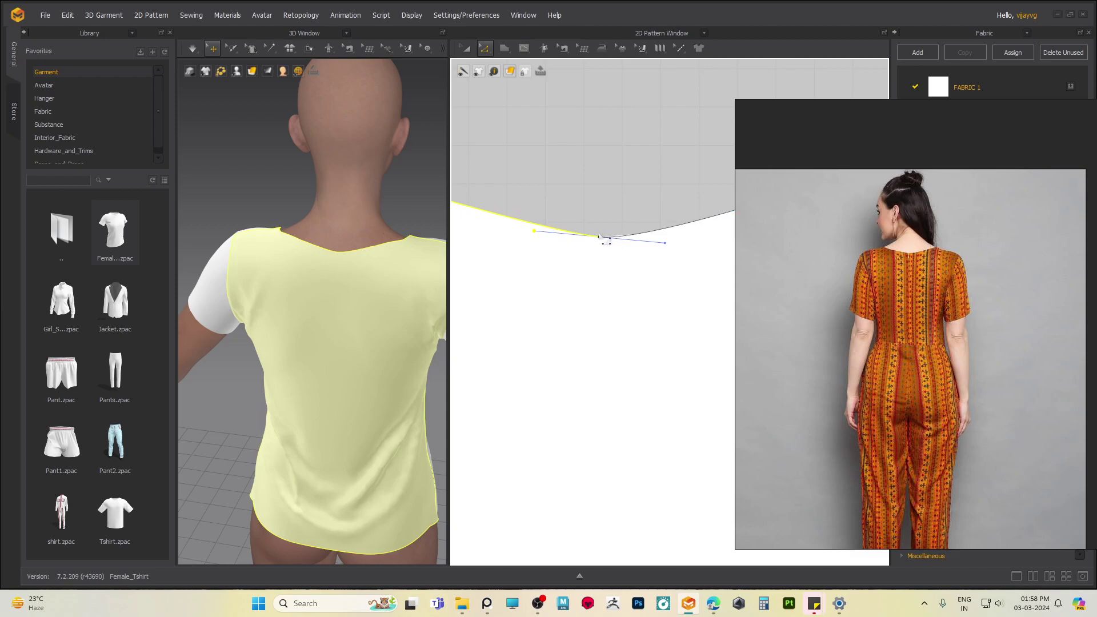
{"action": "right_click", "coordinate": [600, 236]}
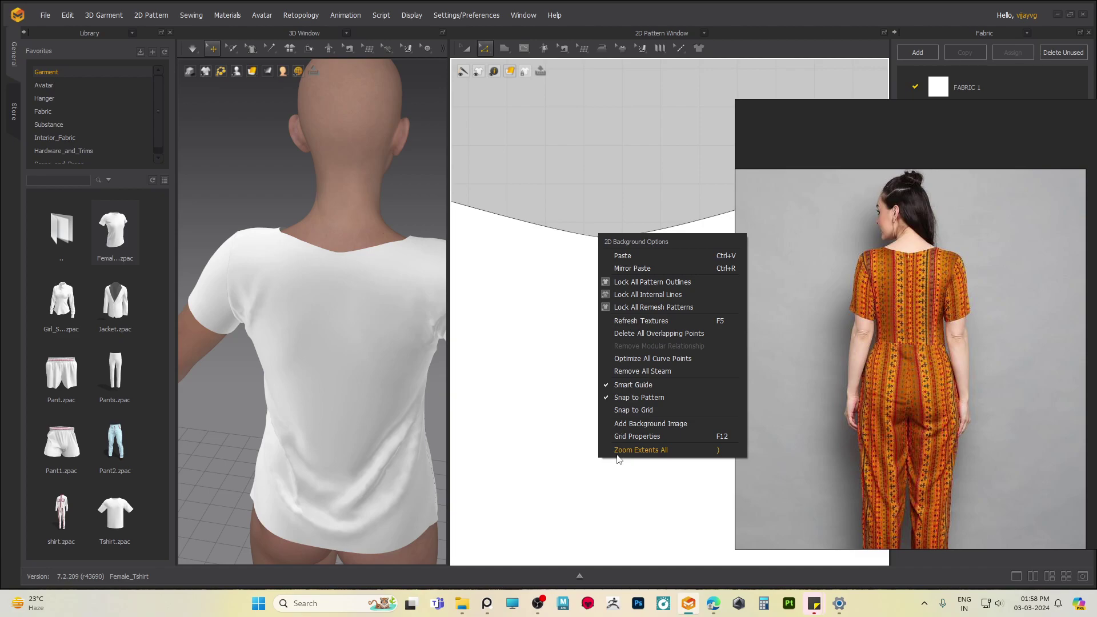
{"action": "left_click", "coordinate": [500, 291]}
- Delete the clusters of extra points at both ends of the back neckline, below the shoulder corners
{"action": "scroll", "coordinate": [522, 282], "scroll_direction": "down", "scroll_amount": 2}
{"action": "scroll", "coordinate": [607, 282], "scroll_direction": "up", "scroll_amount": 4}
{"action": "scroll", "coordinate": [613, 277], "scroll_direction": "up", "scroll_amount": 3}
{"action": "right_click_drag", "start_coordinate": [787, 282], "coordinate": [1096, 343]}
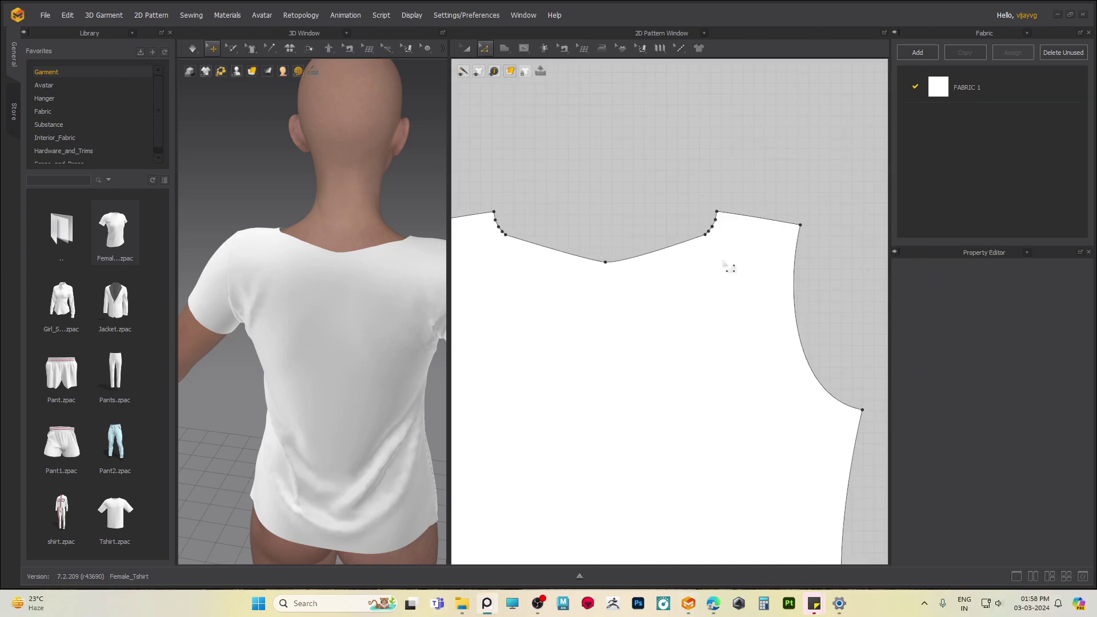
{"action": "left_click", "coordinate": [684, 268]}
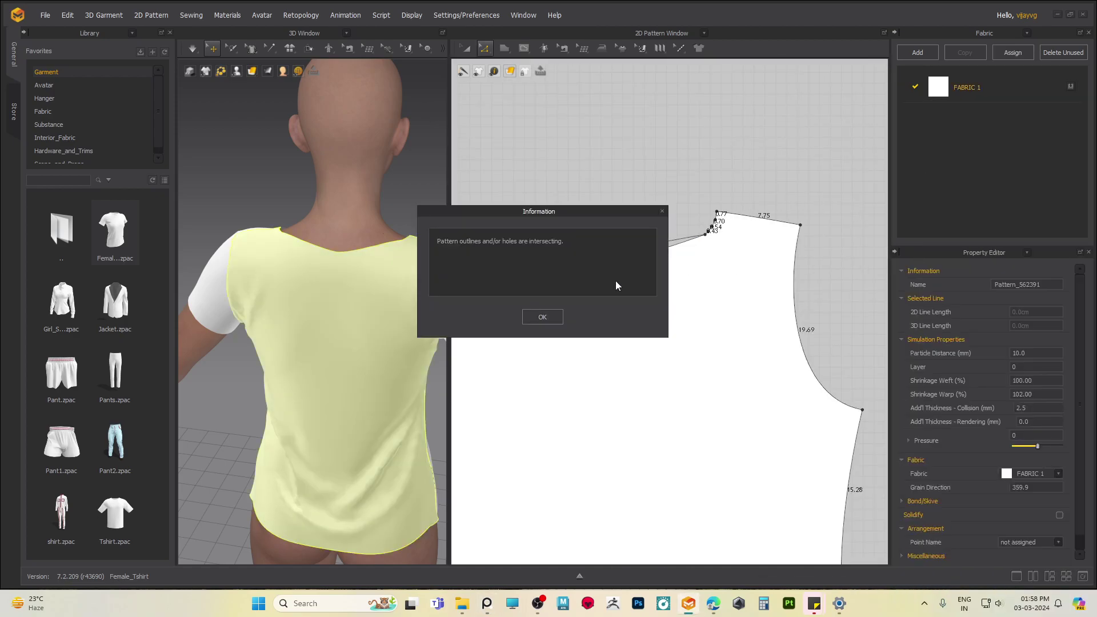
{"action": "left_click", "coordinate": [543, 318]}
{"action": "left_click_drag", "start_coordinate": [698, 261], "coordinate": [746, 229]}
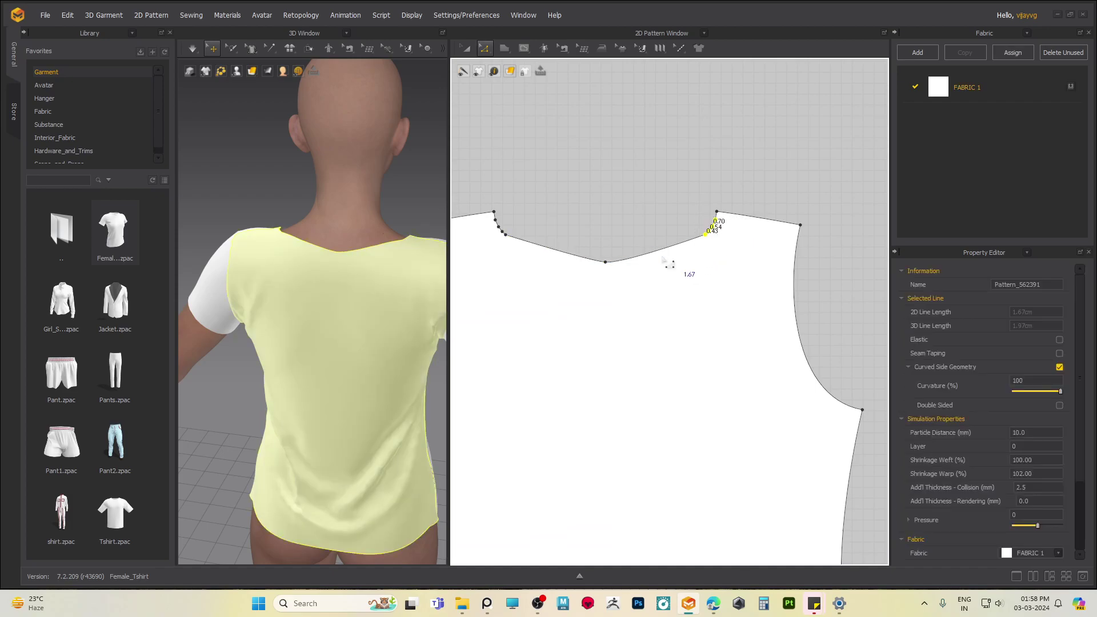
{"action": "key", "text": "Delete"}
{"action": "left_click_drag", "start_coordinate": [527, 220], "coordinate": [526, 221]}
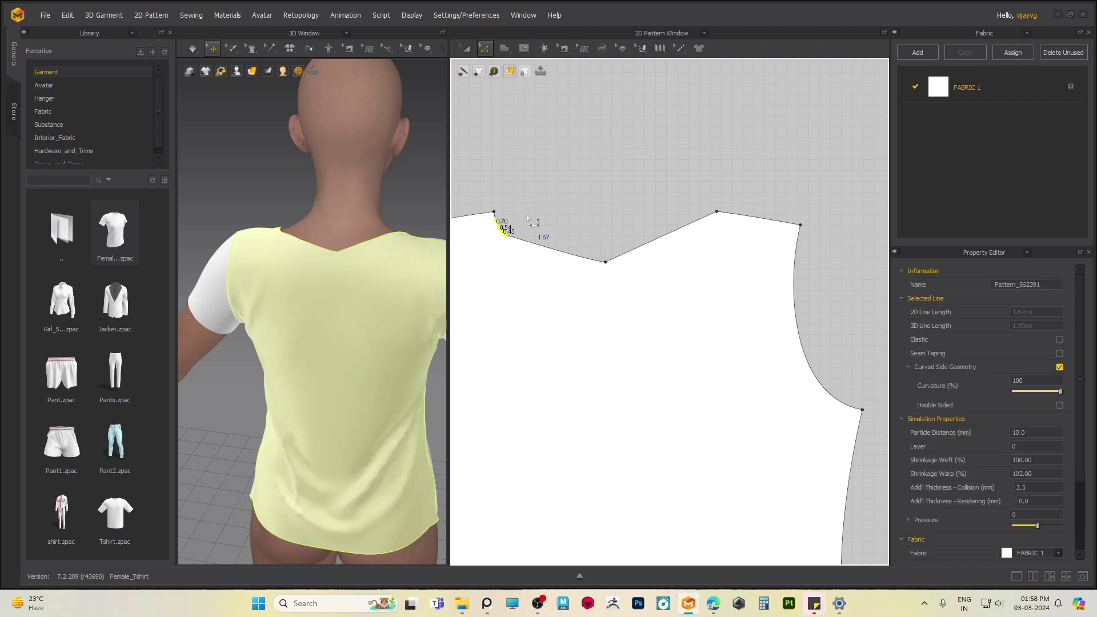
{"action": "key", "text": "Delete"}
- Try to curve both halves of the back neckline with handles from its centre point, and undo the change
{"action": "left_click_drag", "start_coordinate": [606, 263], "coordinate": [518, 273]}
{"action": "key", "text": "space"}
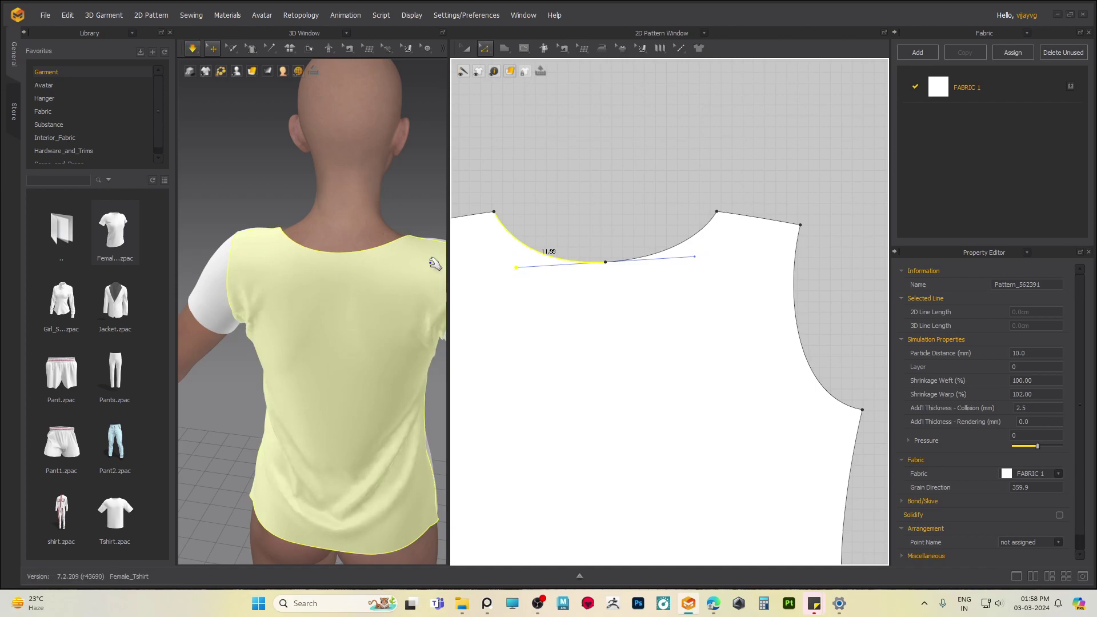
{"action": "left_click_drag", "start_coordinate": [695, 256], "coordinate": [696, 267]}
{"action": "key", "text": "ctrl+z"}
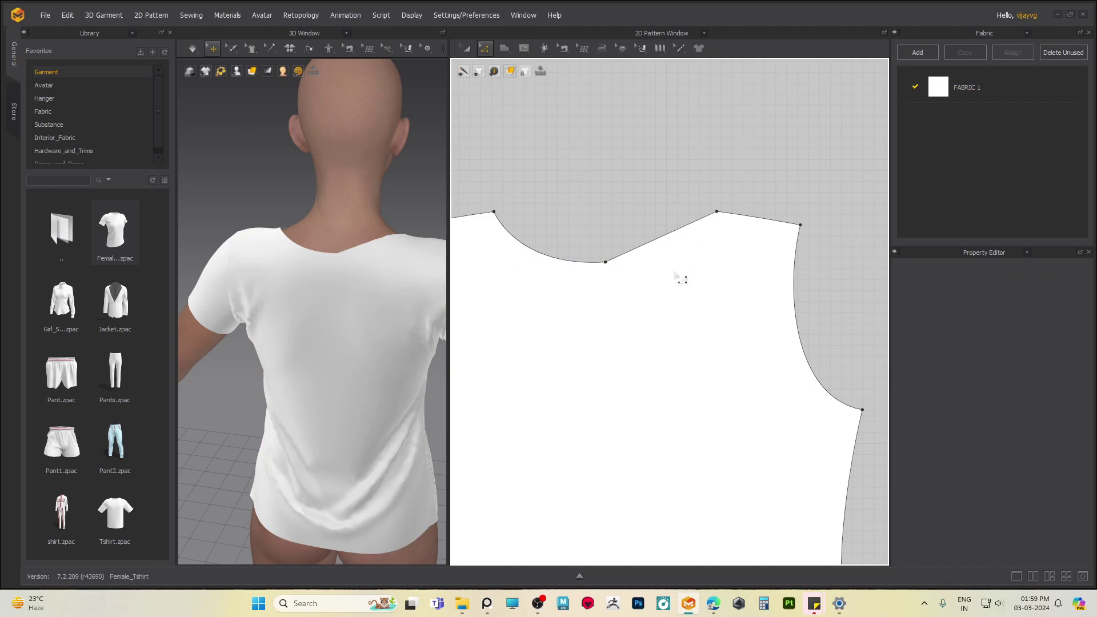
- Convert the centre point of the back neckline to a curve point and select the neckline curve
{"action": "left_click", "coordinate": [607, 263]}
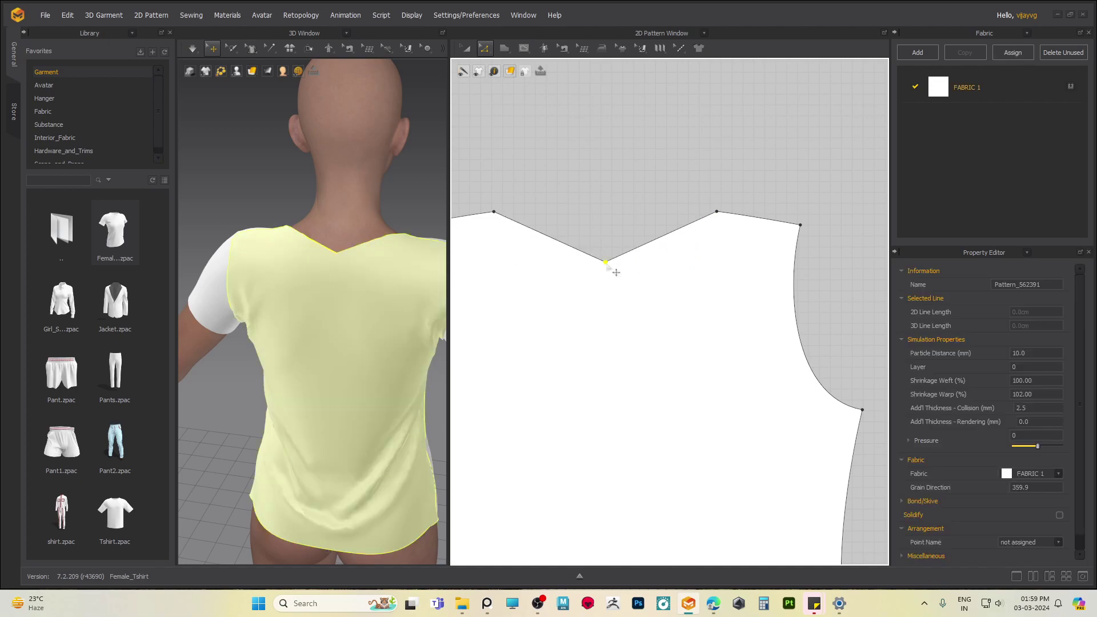
{"action": "right_click", "coordinate": [607, 264]}
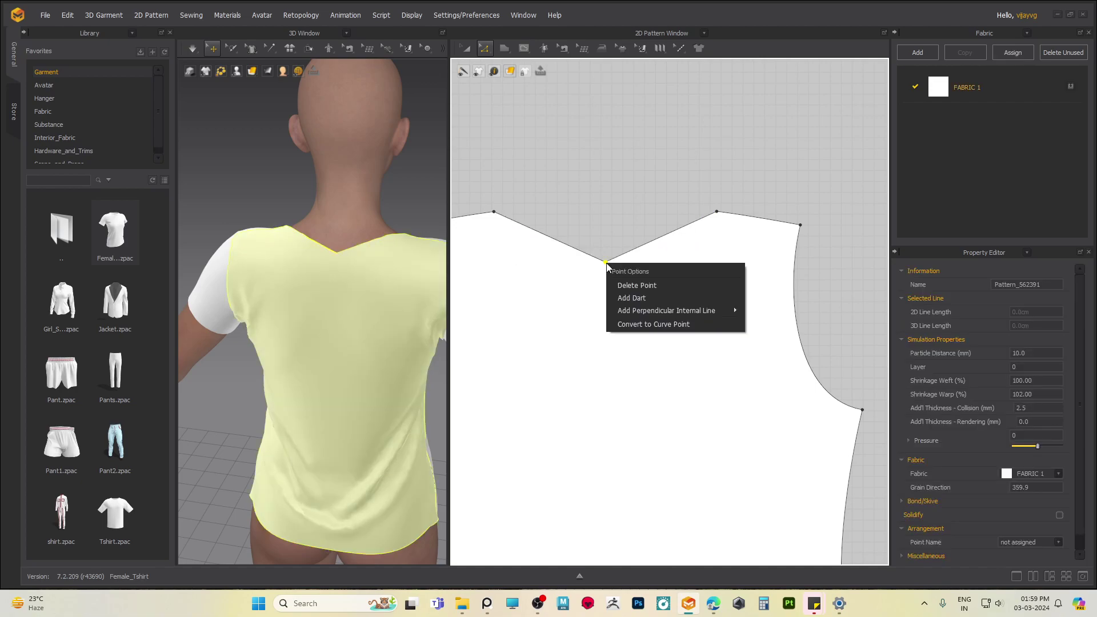
{"action": "left_click", "coordinate": [643, 325]}
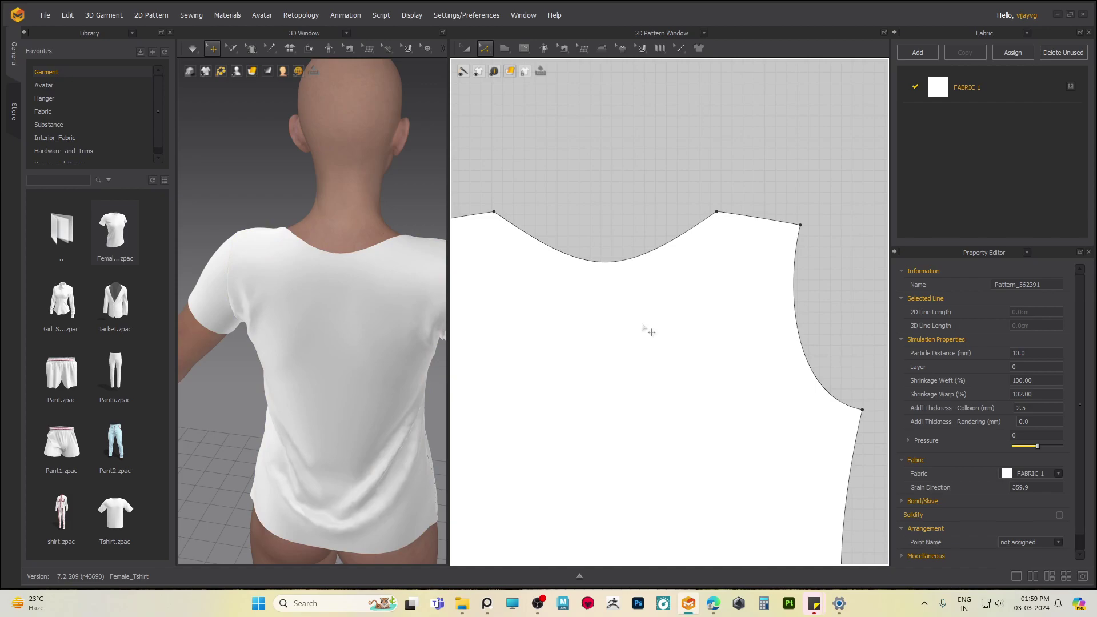
{"action": "left_click", "coordinate": [597, 265]}
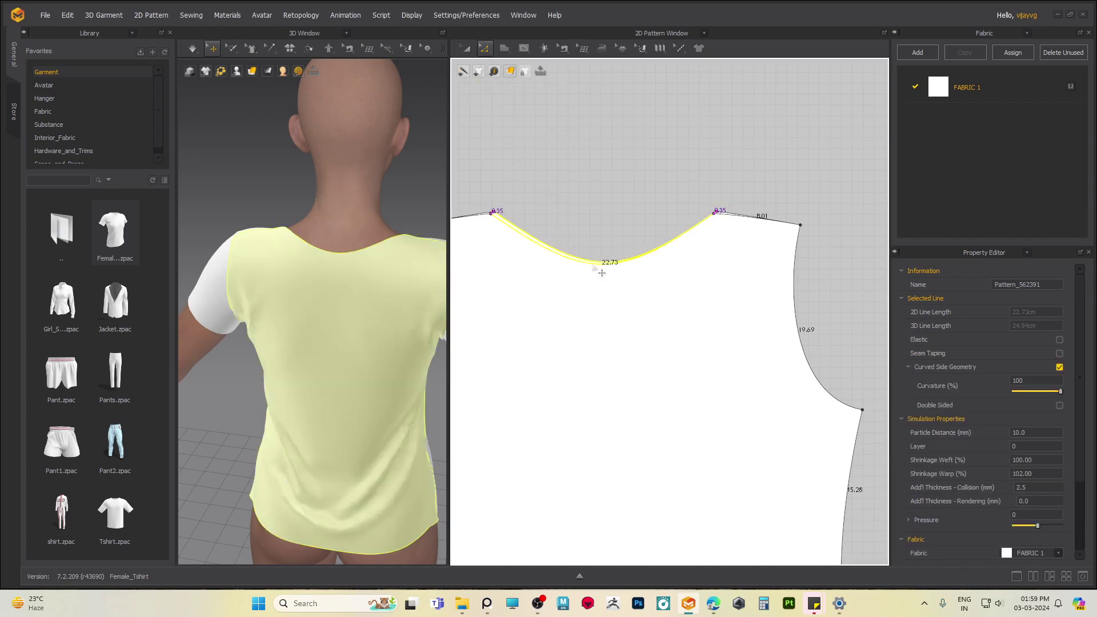
- Make the back neckline shallower with the Edit Curvature tool, to a length of about 21.9 cm
{"action": "left_click", "coordinate": [487, 53]}
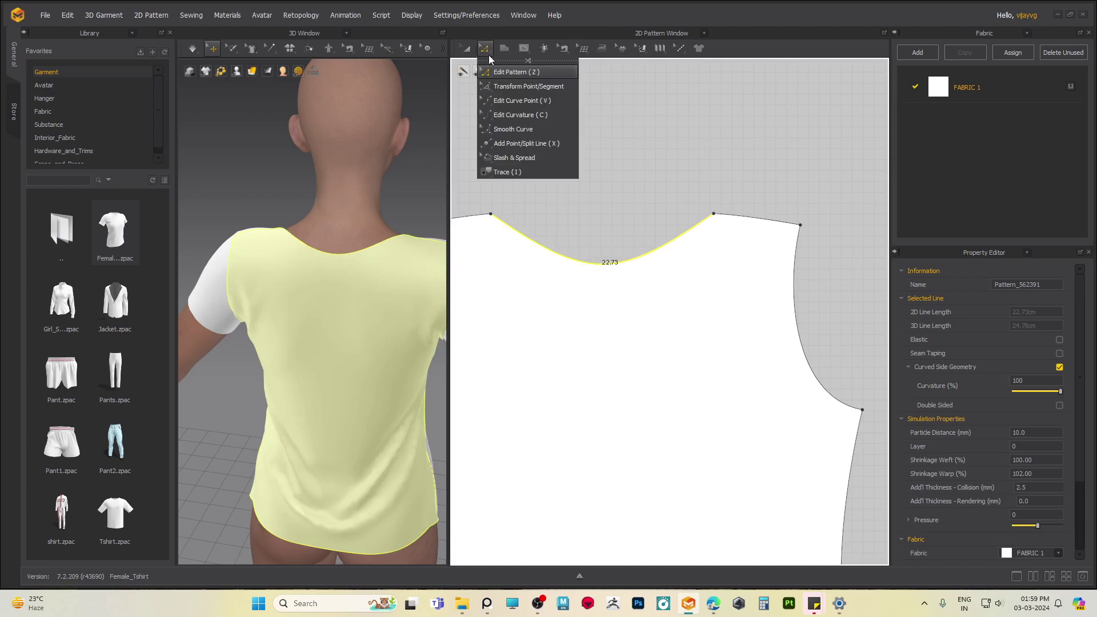
{"action": "left_click", "coordinate": [512, 128]}
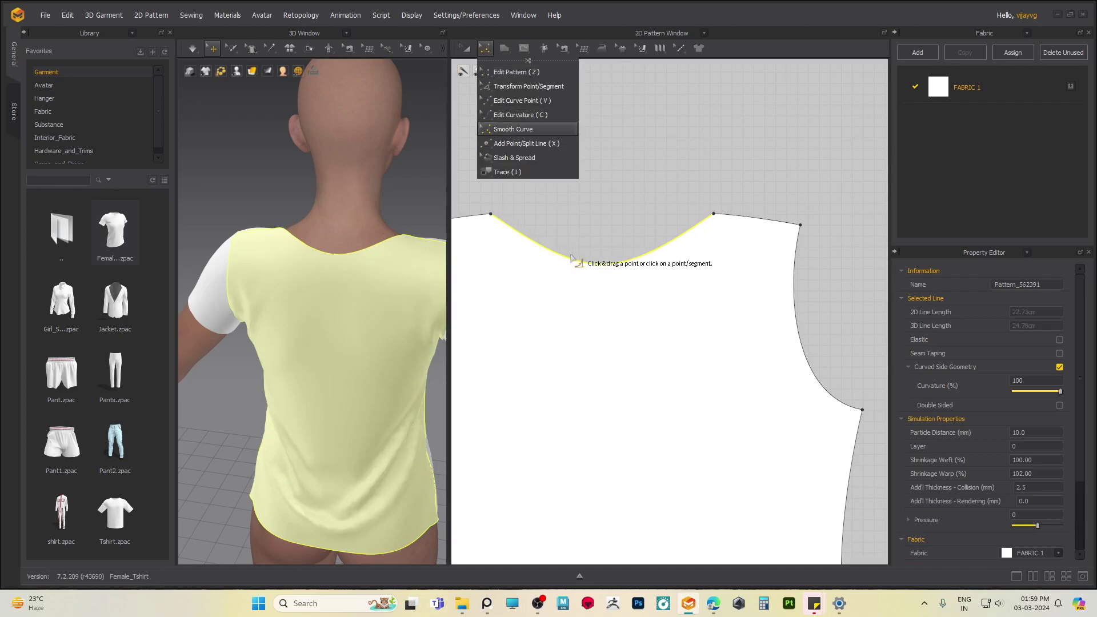
{"action": "left_click", "coordinate": [483, 50]}
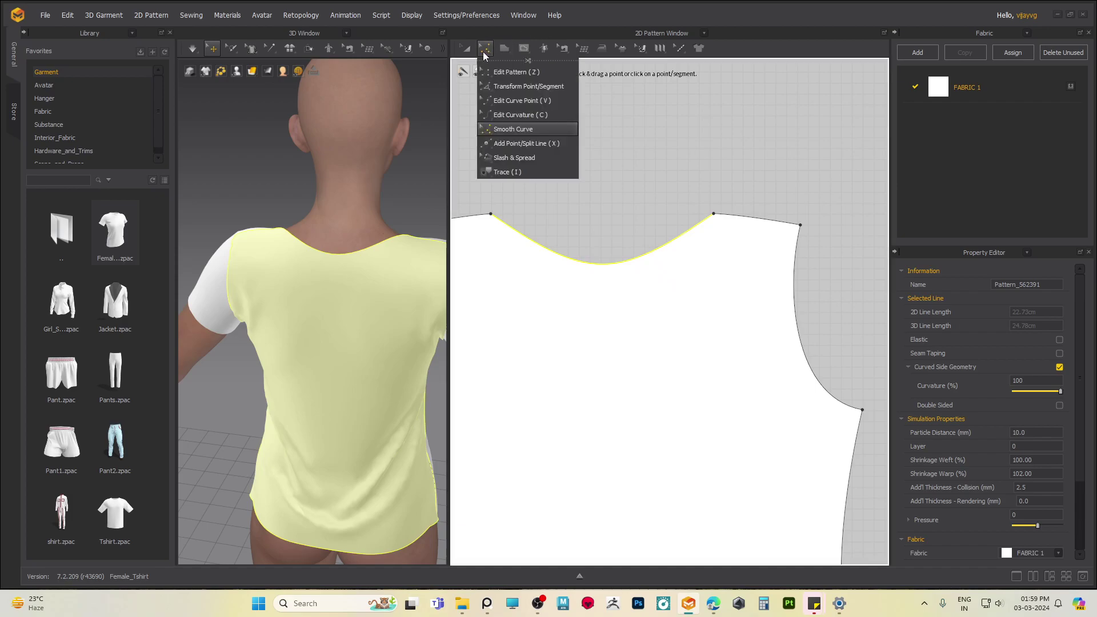
{"action": "left_click", "coordinate": [504, 115]}
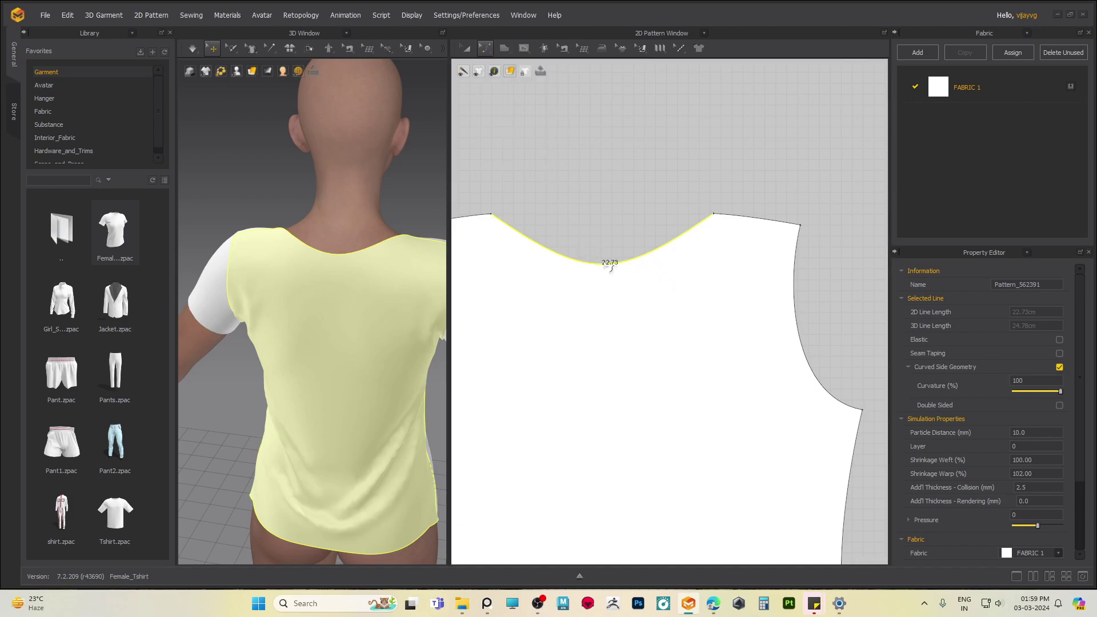
{"action": "left_click", "coordinate": [607, 264]}
{"action": "left_click_drag", "start_coordinate": [605, 266], "coordinate": [605, 258]}
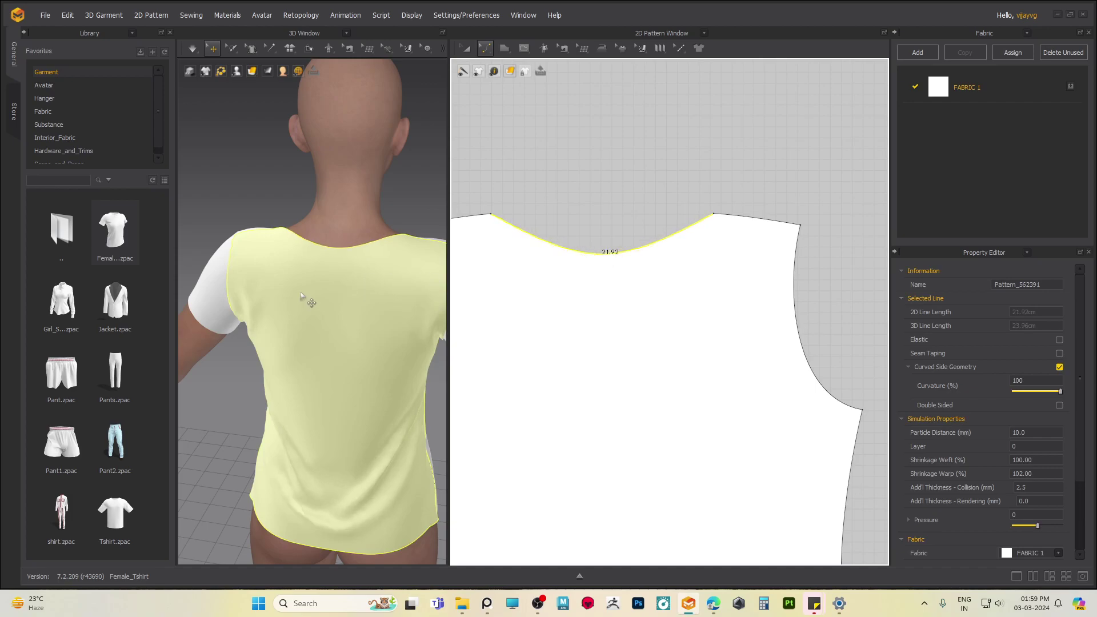
- Compare the T-shirt's front neckline in 3D with the neckline in the jumpsuit reference photo
{"action": "right_click_drag", "start_coordinate": [311, 302], "coordinate": [539, 287]}
{"action": "scroll", "coordinate": [355, 342], "scroll_direction": "down", "scroll_amount": 1}
{"action": "key", "text": "alt+Tab"}
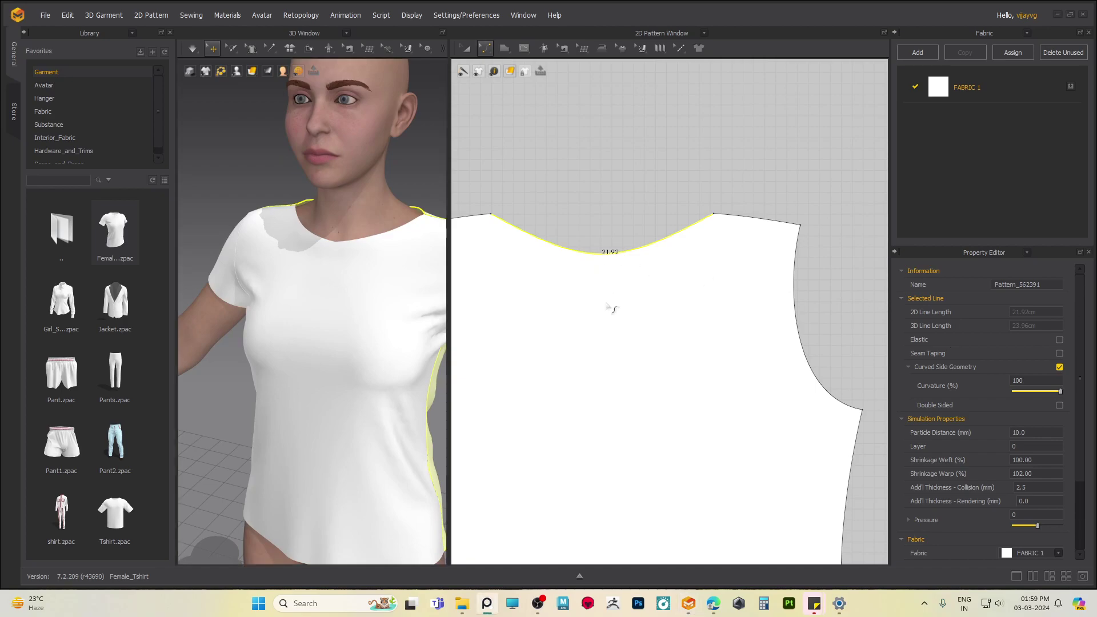
{"action": "scroll", "coordinate": [607, 301], "scroll_direction": "down", "scroll_amount": 5}
{"action": "right_click_drag", "start_coordinate": [1096, 343], "coordinate": [1050, 392]}
{"action": "scroll", "coordinate": [1030, 311], "scroll_direction": "up", "scroll_amount": 3}
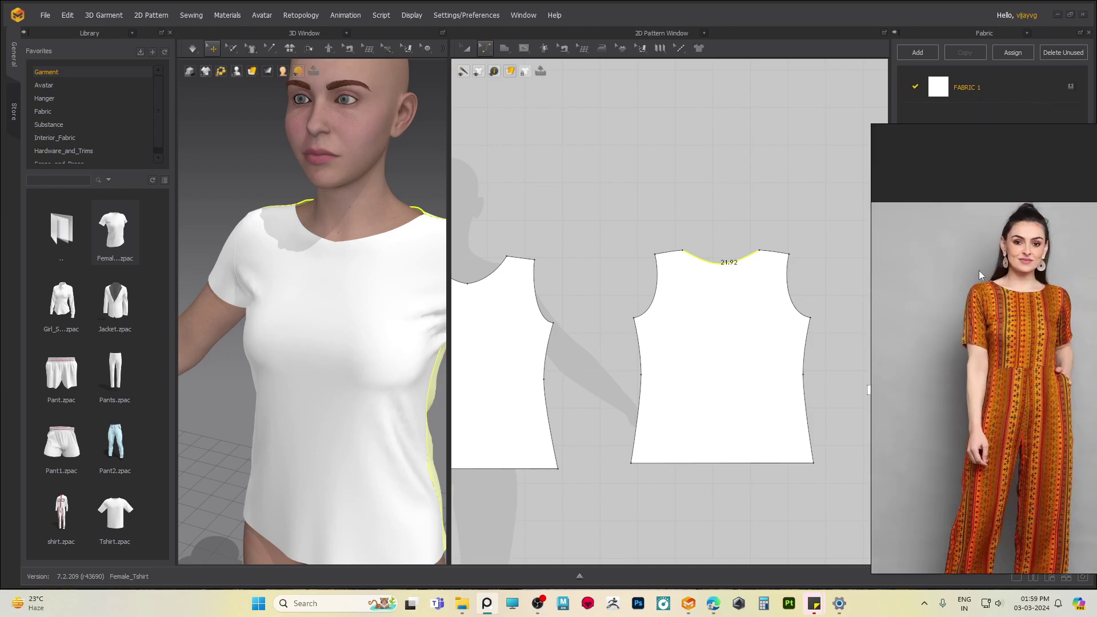
{"action": "key", "text": "alt+Tab"}
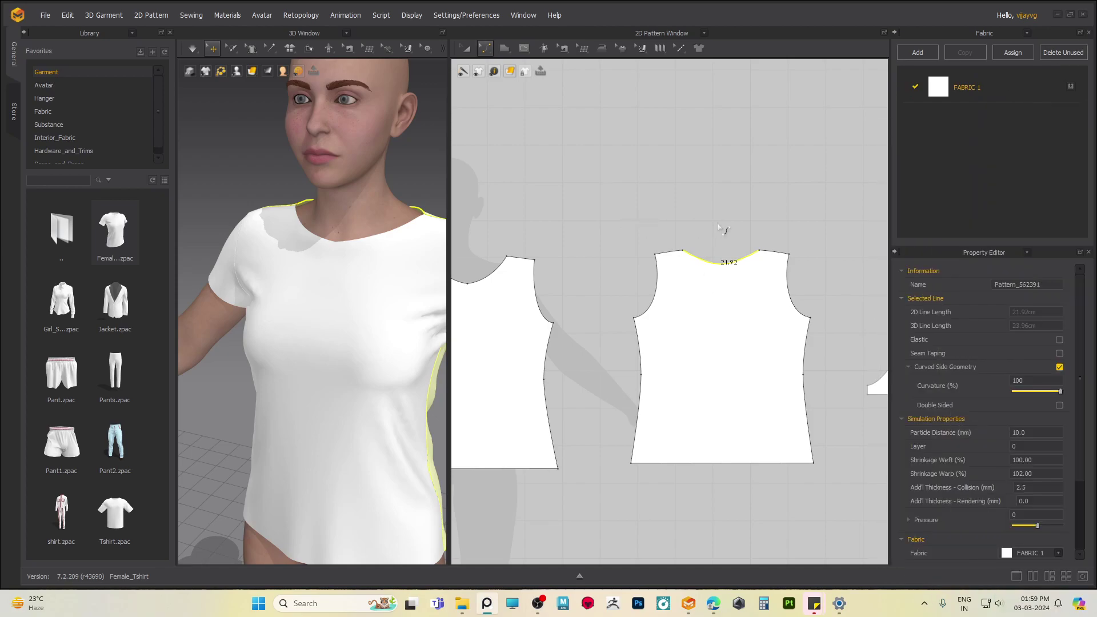
- Convert the centre point of the front piece's neckline to a curve point
{"action": "scroll", "coordinate": [653, 289], "scroll_direction": "up", "scroll_amount": 3}
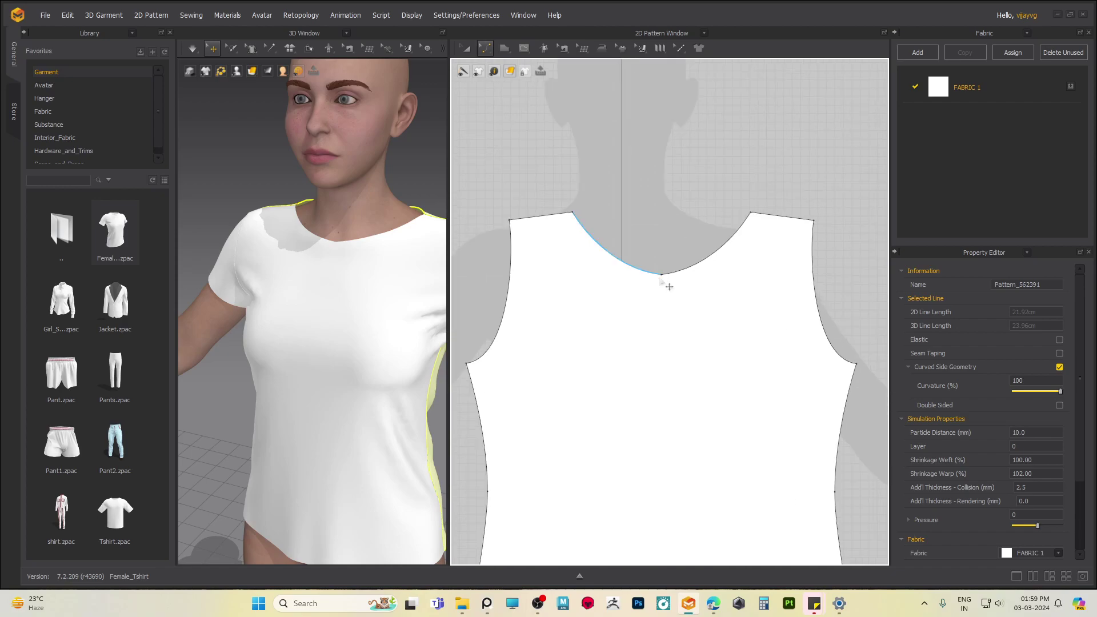
{"action": "left_click", "coordinate": [670, 284]}
{"action": "scroll", "coordinate": [671, 285], "scroll_direction": "up", "scroll_amount": 3}
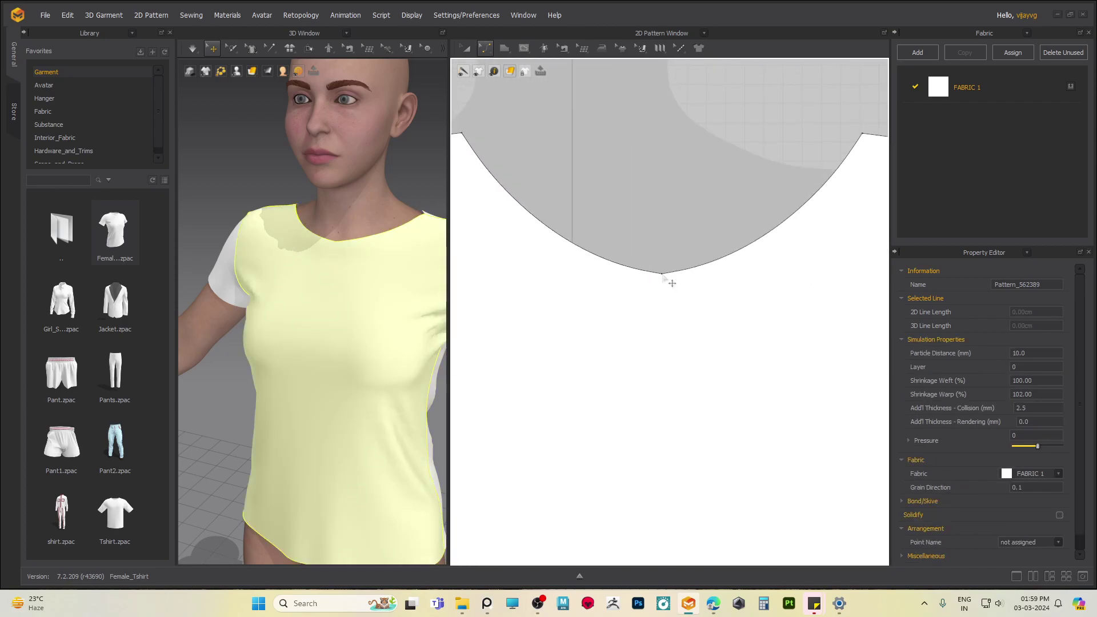
{"action": "left_click", "coordinate": [486, 48]}
{"action": "left_click", "coordinate": [502, 71]}
{"action": "right_click", "coordinate": [663, 274]}
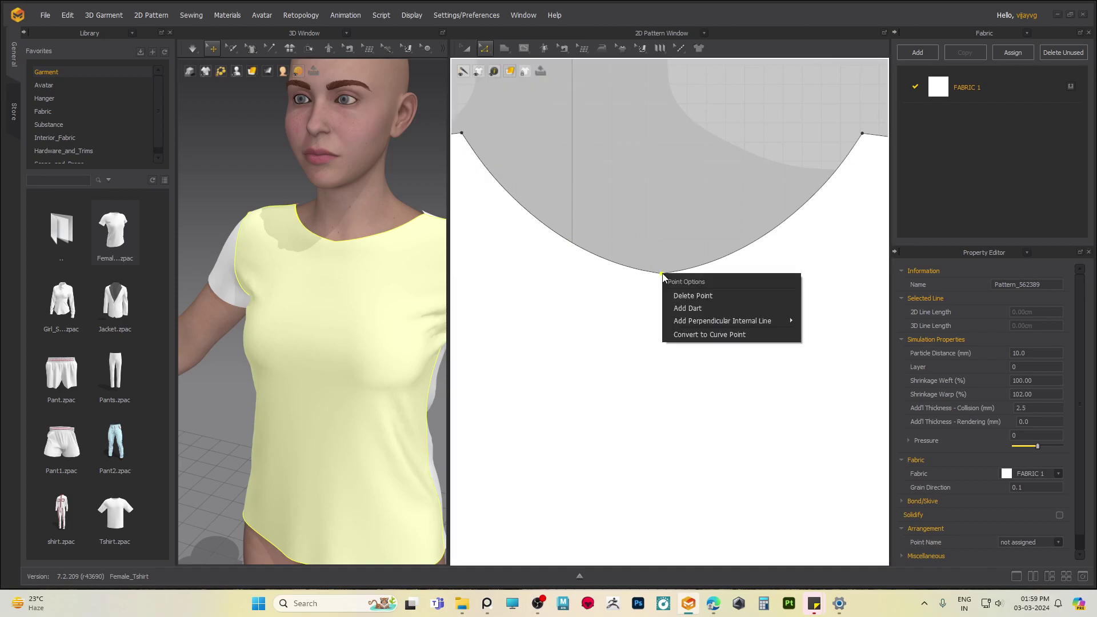
{"action": "left_click", "coordinate": [702, 336]}
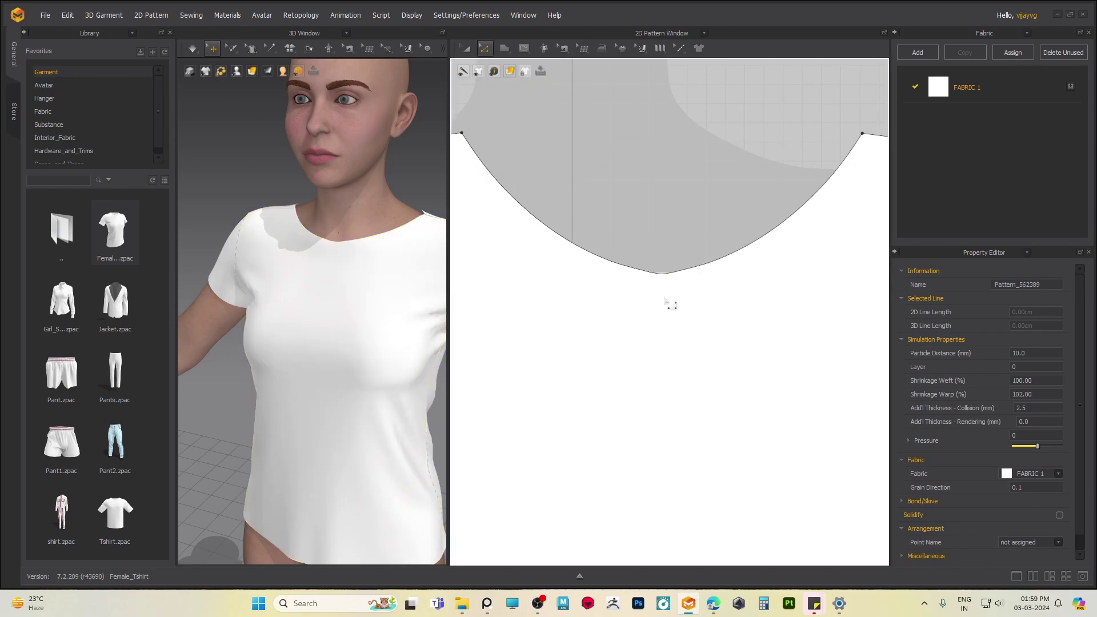
- Widen the front and back necklines by nudging the neck-side shoulder points of both pieces slightly outward on each side
{"action": "scroll", "coordinate": [666, 274], "scroll_direction": "down", "scroll_amount": 5}
{"action": "middle_click_drag", "start_coordinate": [621, 208], "coordinate": [697, 255]}
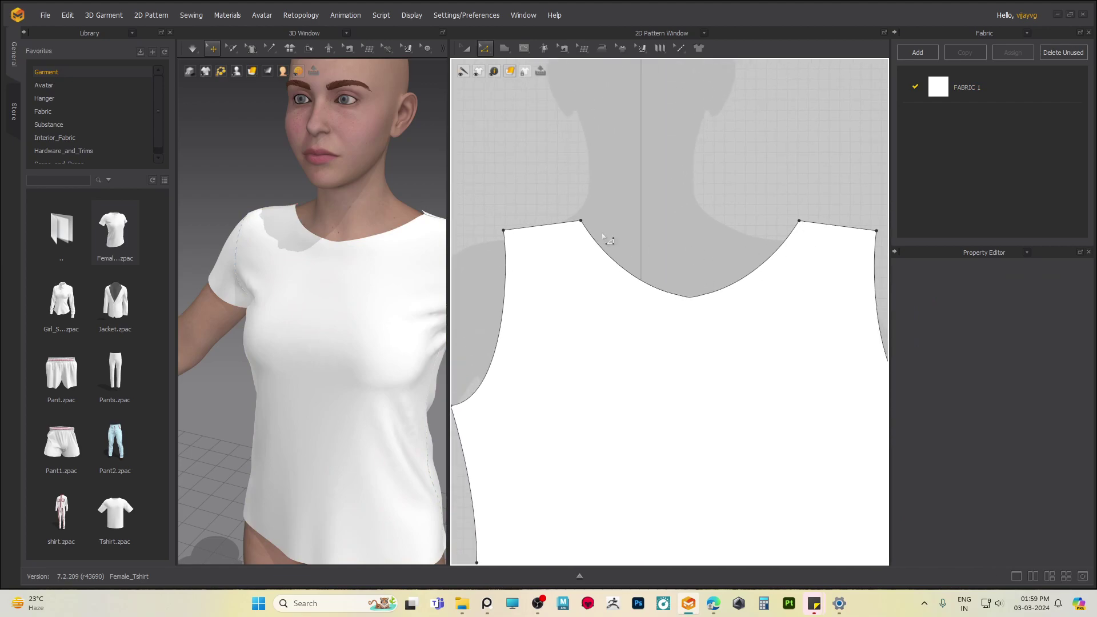
{"action": "left_click_drag", "start_coordinate": [619, 244], "coordinate": [620, 245]}
{"action": "scroll", "coordinate": [623, 244], "scroll_direction": "down", "scroll_amount": 6}
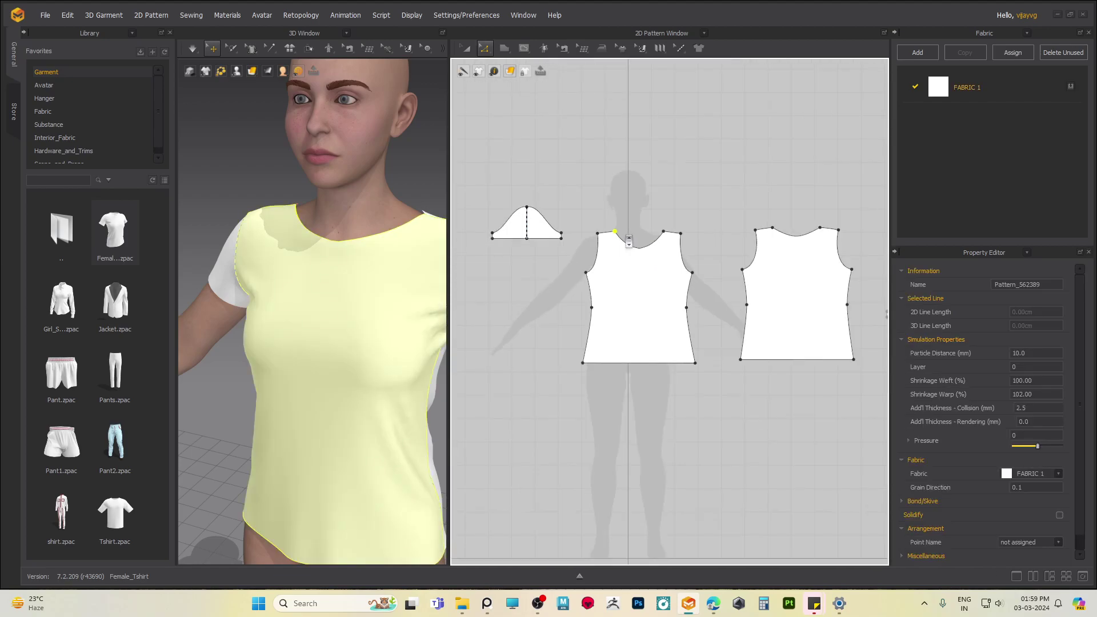
{"action": "left_click_drag", "start_coordinate": [795, 245], "coordinate": [791, 245]}
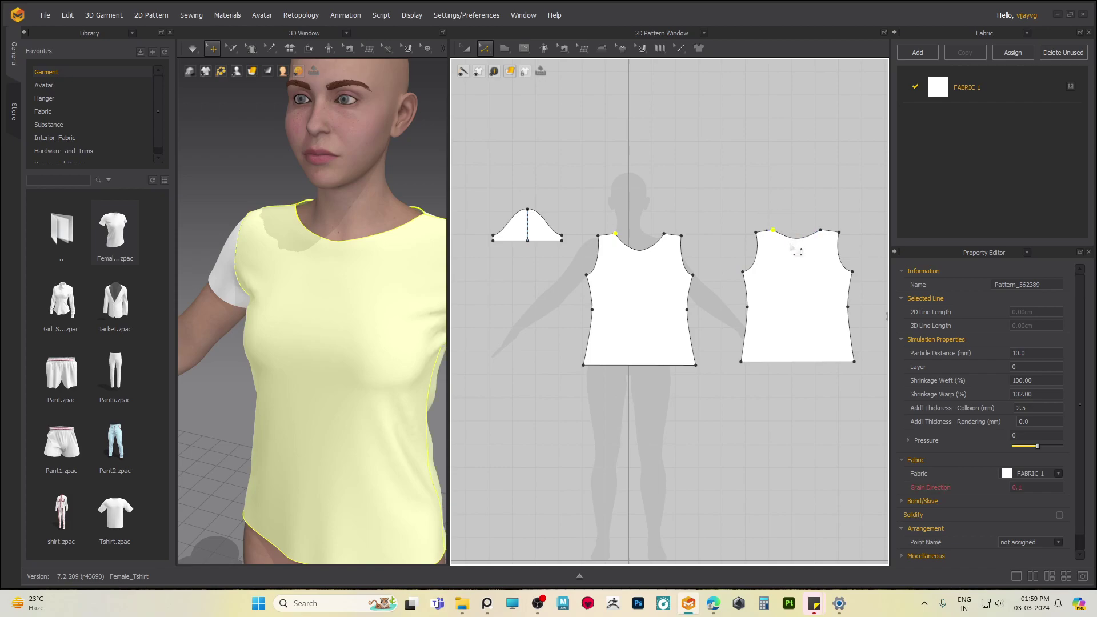
{"action": "key", "text": "Left"}
{"action": "key", "text": "Left"}
{"action": "left_click", "coordinate": [664, 233]}
{"action": "left_click_drag", "start_coordinate": [828, 250], "coordinate": [825, 253], "text": "shift"}
{"action": "key", "text": "Right"}
{"action": "key", "text": "Right"}
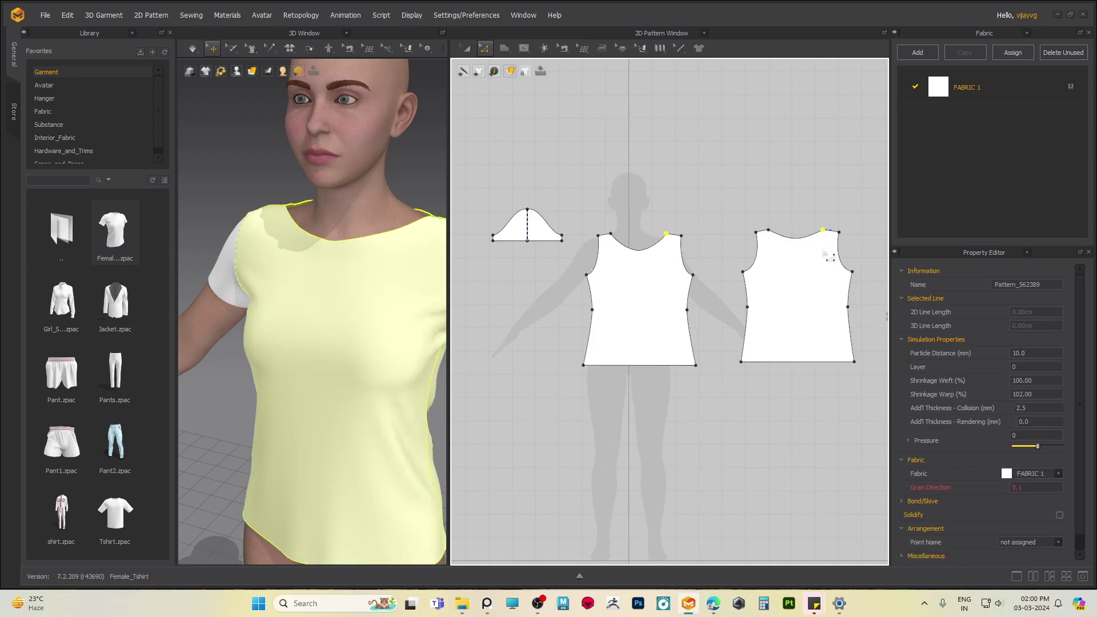
- Simulate the garment to drape the widened necklines, check the shoulder from above, and select the front piece
{"action": "key", "text": "space"}
{"action": "right_click_drag", "start_coordinate": [269, 275], "coordinate": [355, 299]}
{"action": "scroll", "coordinate": [631, 262], "scroll_direction": "up", "scroll_amount": 2}
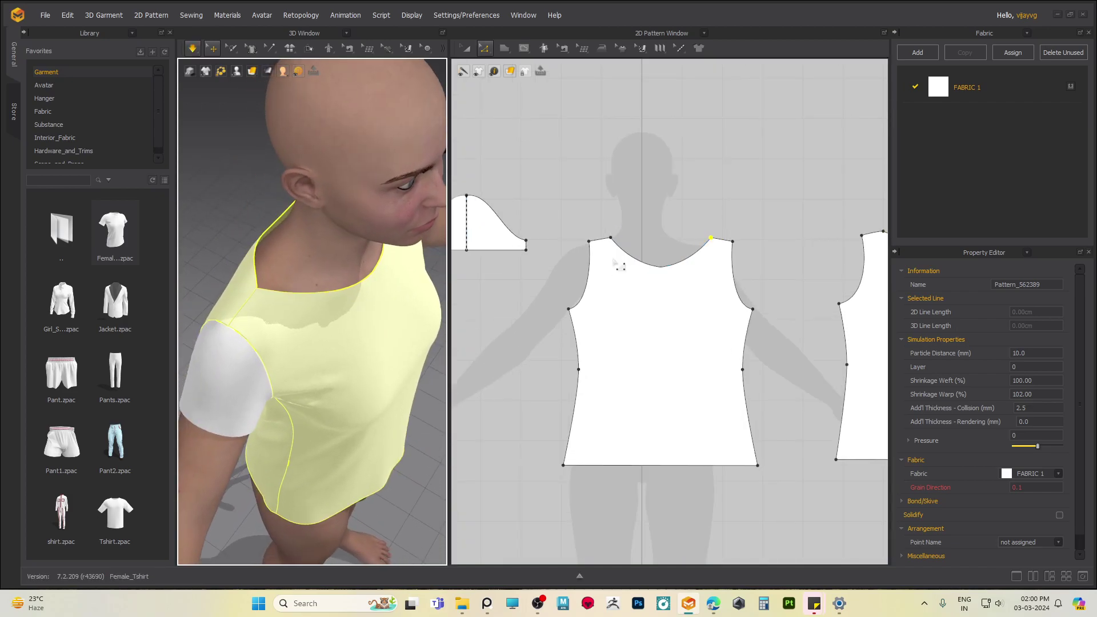
{"action": "scroll", "coordinate": [623, 254], "scroll_direction": "up", "scroll_amount": 2}
{"action": "left_click", "coordinate": [663, 202]}
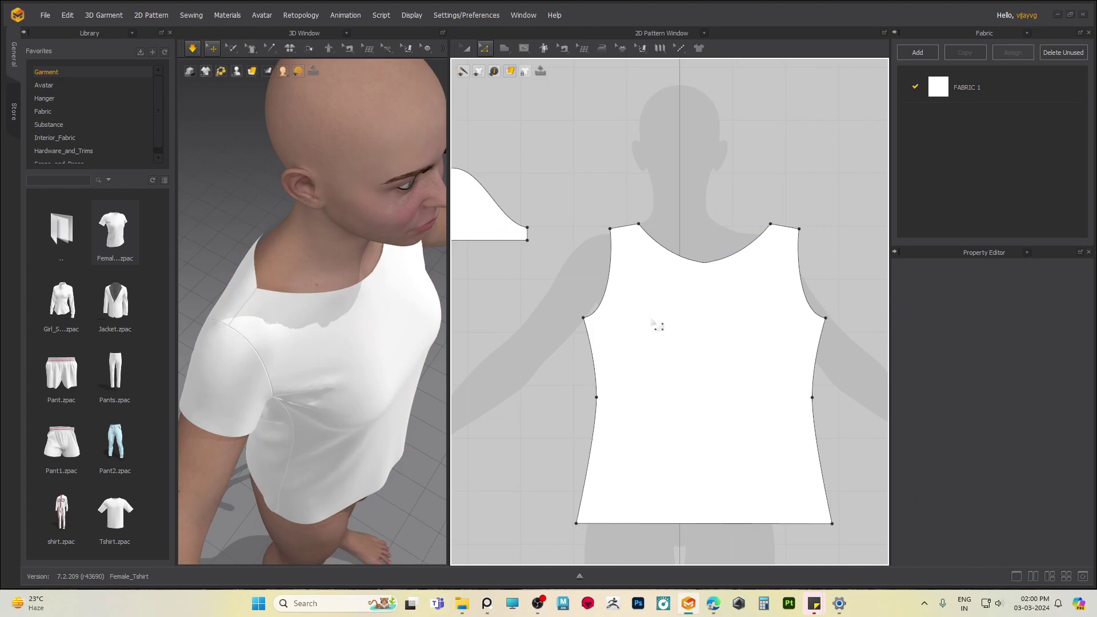
{"action": "left_click", "coordinate": [274, 318]}
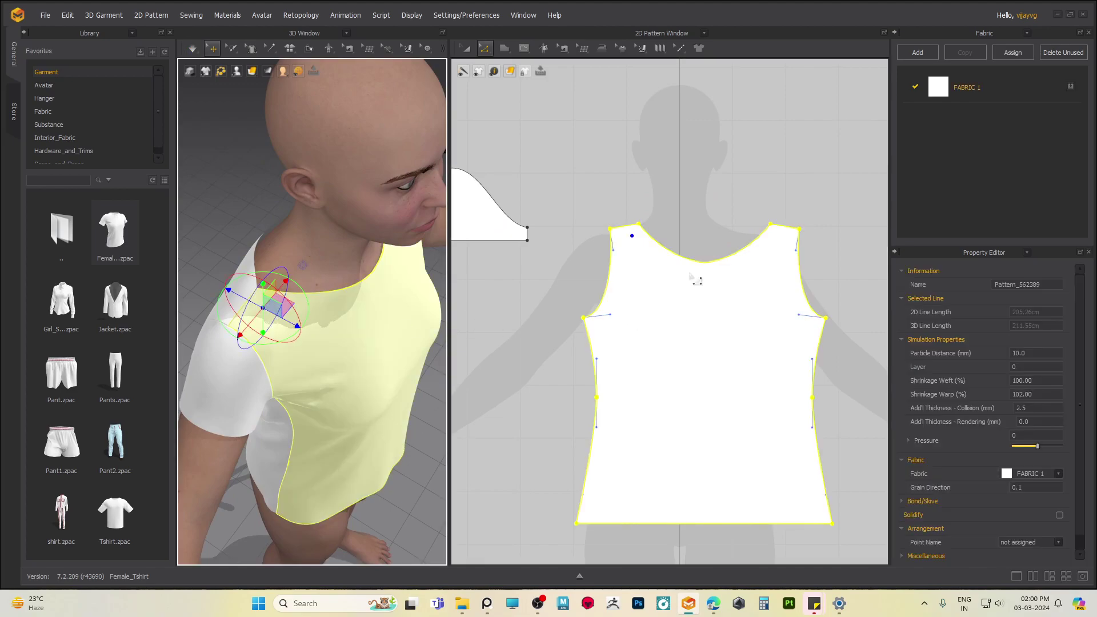
- Try to reshape the front neckline by pulling a curve handle out of its left shoulder point, and undo the change
{"action": "scroll", "coordinate": [692, 286], "scroll_direction": "up", "scroll_amount": 2}
{"action": "scroll", "coordinate": [610, 245], "scroll_direction": "up", "scroll_amount": 2}
{"action": "left_click", "coordinate": [654, 251]}
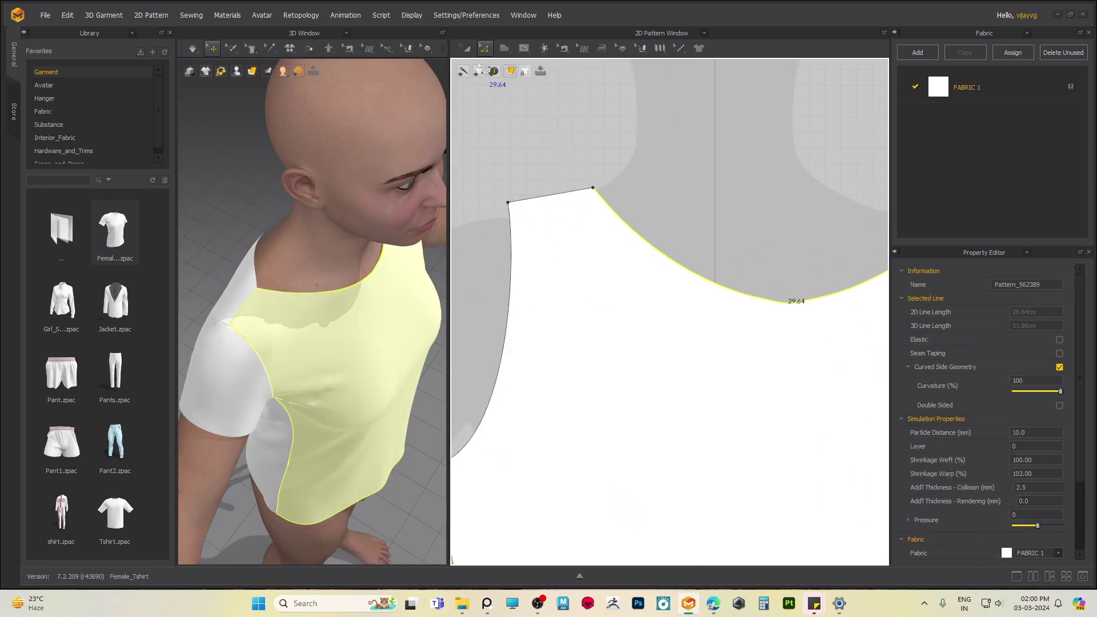
{"action": "left_click_drag", "start_coordinate": [593, 188], "coordinate": [625, 288]}
{"action": "key", "text": "ctrl+z"}
{"action": "scroll", "coordinate": [641, 271], "scroll_direction": "down", "scroll_amount": 4}
{"action": "scroll", "coordinate": [671, 252], "scroll_direction": "up", "scroll_amount": 3}
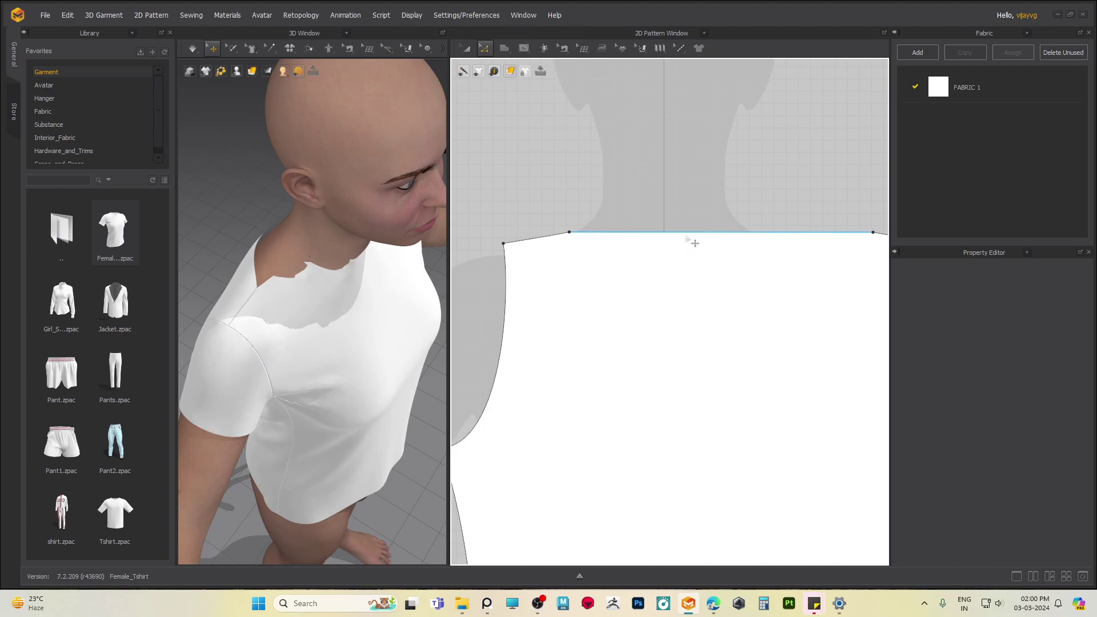
- Try to curve the straight front neckline with a central curve point and a handle at its left end, and undo the changes
{"action": "left_click", "coordinate": [687, 236]}
{"action": "left_click", "coordinate": [486, 49]}
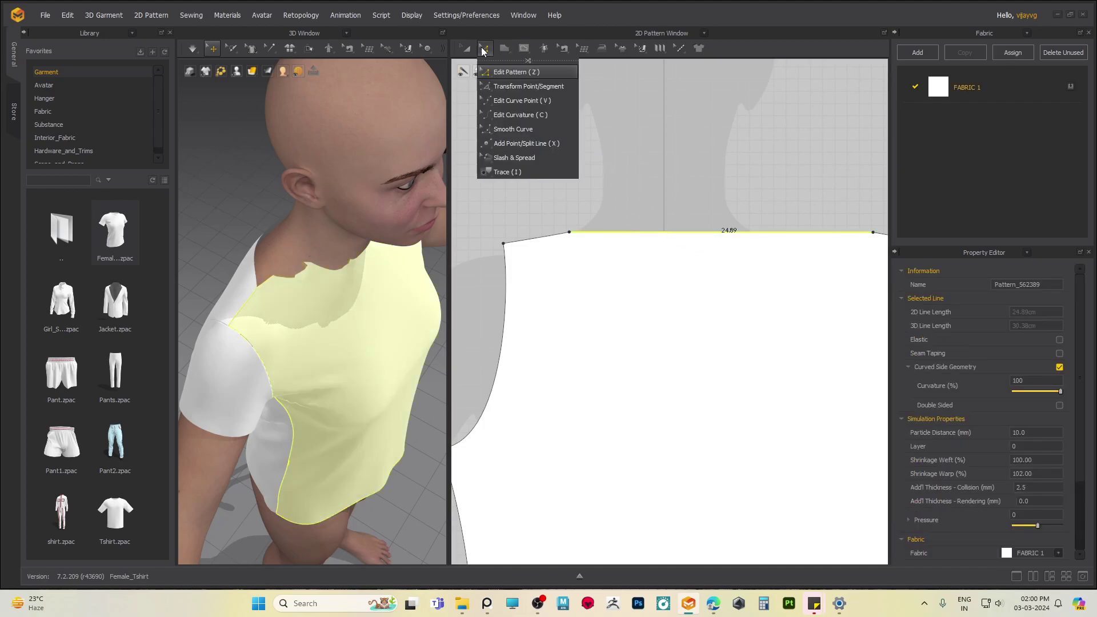
{"action": "left_click", "coordinate": [506, 101]}
{"action": "left_click_drag", "start_coordinate": [729, 233], "coordinate": [727, 304]}
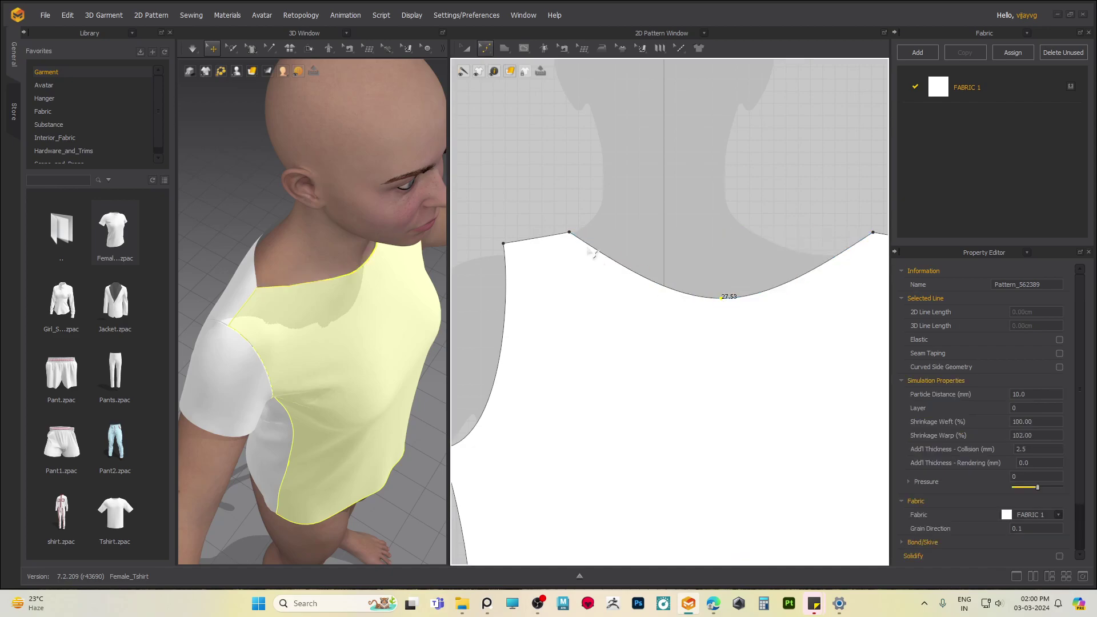
{"action": "left_click", "coordinate": [485, 48]}
{"action": "left_click", "coordinate": [499, 68]}
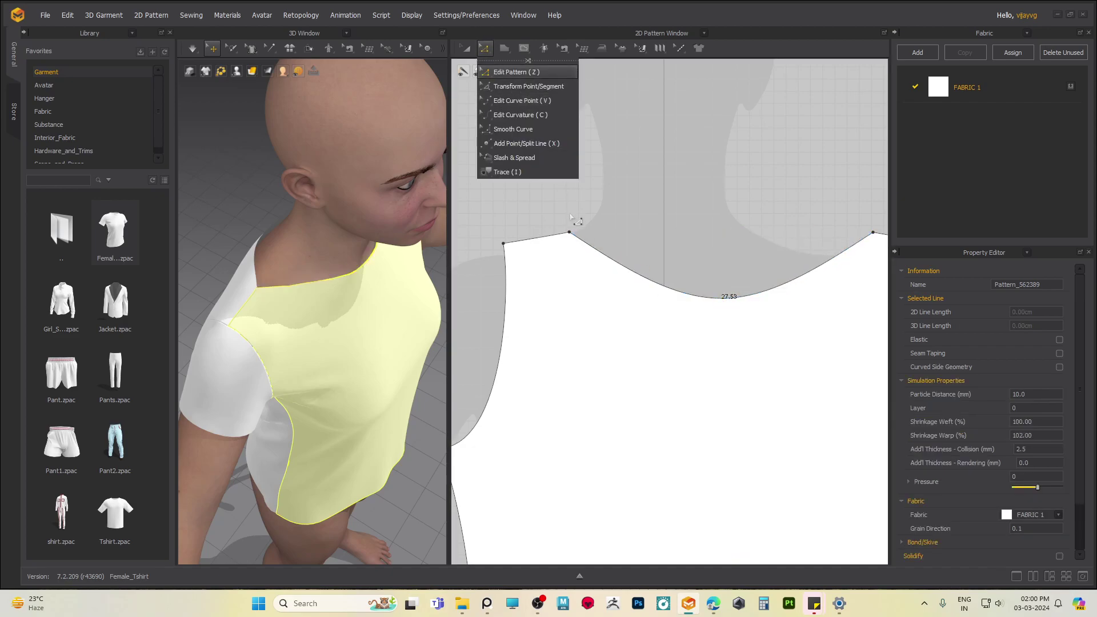
{"action": "left_click_drag", "start_coordinate": [570, 233], "coordinate": [623, 351], "text": "ctrl"}
{"action": "key", "text": "ctrl+z"}
- Add a point midway along the straight front neckline with Add Point/Split Line and lower it about 7.8 cm
{"action": "left_click", "coordinate": [663, 234]}
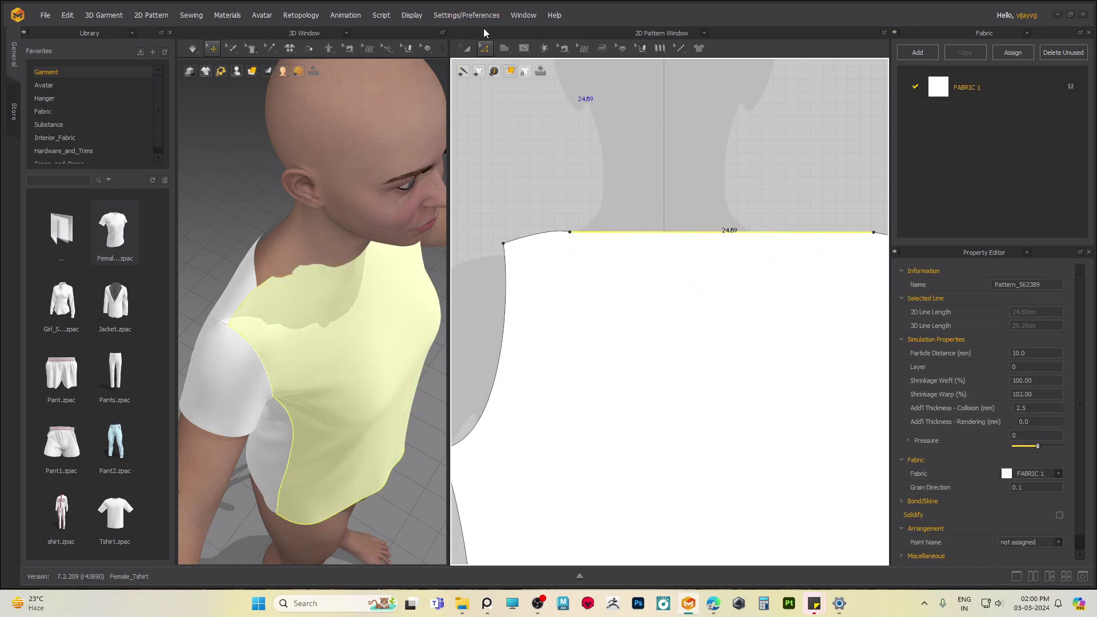
{"action": "left_click", "coordinate": [485, 49]}
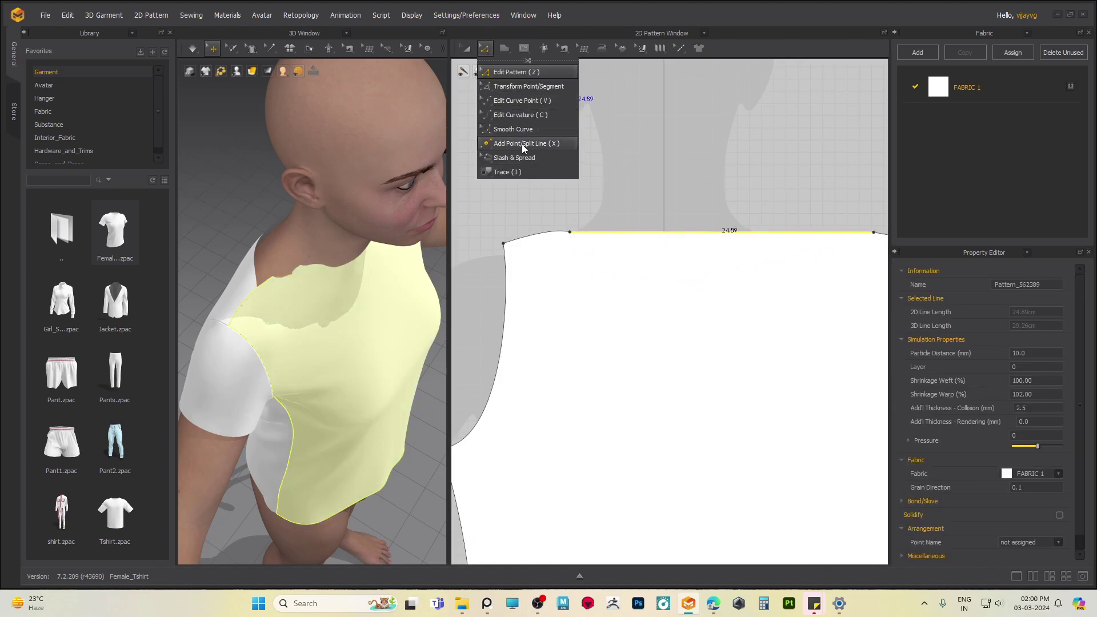
{"action": "left_click", "coordinate": [523, 143]}
{"action": "left_click", "coordinate": [726, 233]}
{"action": "left_click_drag", "start_coordinate": [735, 242], "coordinate": [726, 242]}
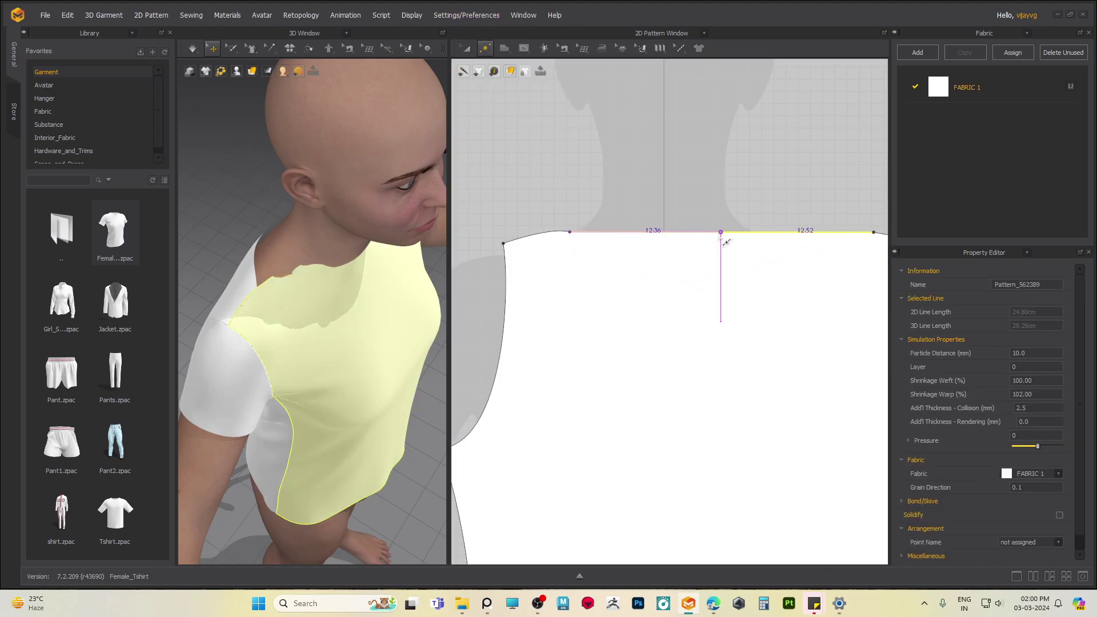
{"action": "left_click", "coordinate": [726, 242]}
{"action": "left_click", "coordinate": [485, 49]}
{"action": "left_click", "coordinate": [495, 74]}
{"action": "left_click_drag", "start_coordinate": [729, 242], "coordinate": [730, 339]}
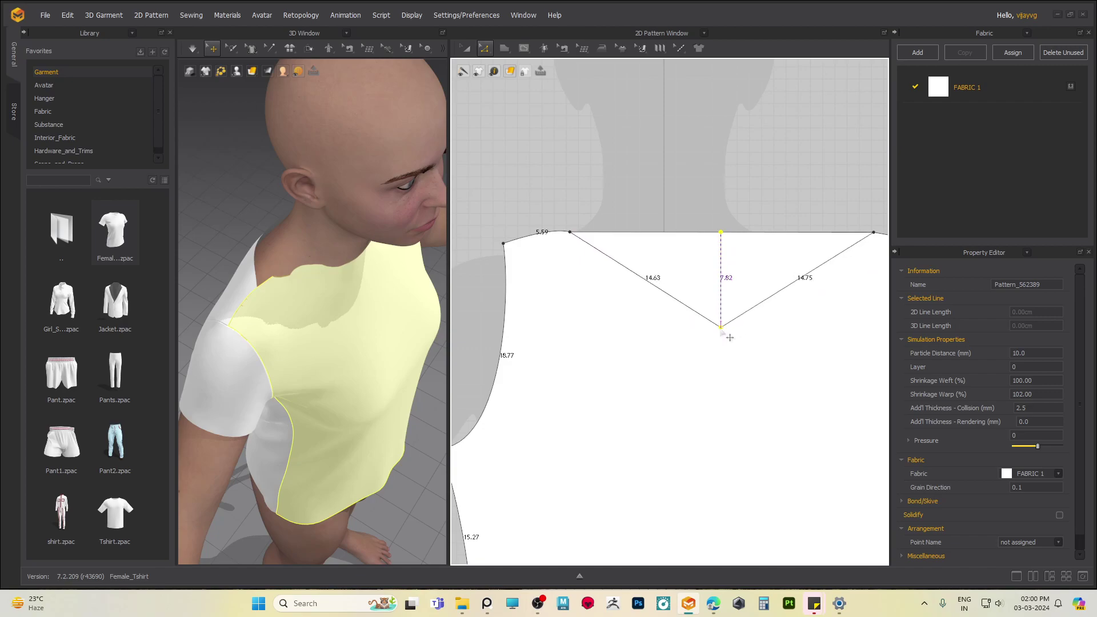
- Curve the left half of the front neckline with a handle from its shoulder point, and straighten the adjoining shoulder line
{"action": "left_click", "coordinate": [581, 243]}
{"action": "left_click_drag", "start_coordinate": [575, 250], "coordinate": [565, 222]}
{"action": "key", "text": "ctrl+z"}
{"action": "key", "text": "ctrl+z"}
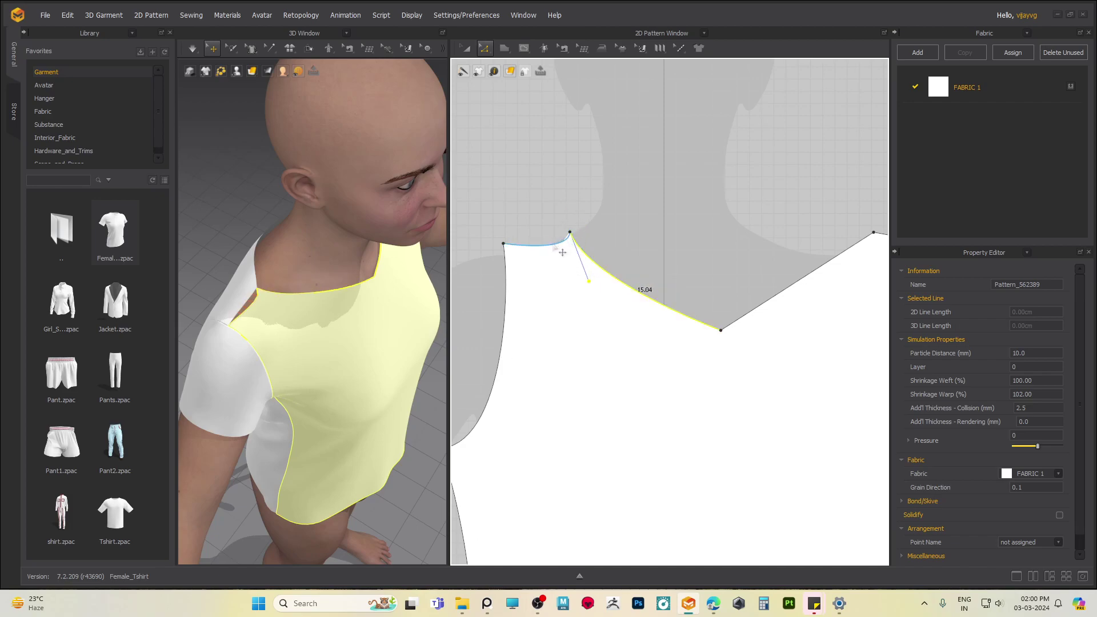
{"action": "left_click", "coordinate": [563, 252]}
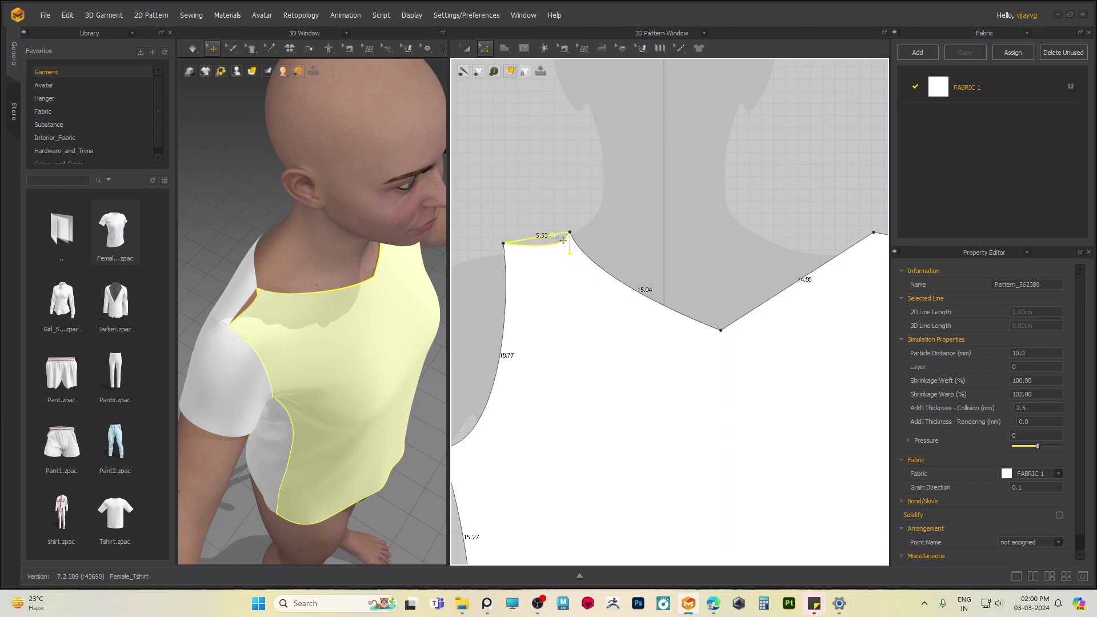
{"action": "left_click", "coordinate": [598, 263]}
{"action": "left_click_drag", "start_coordinate": [576, 301], "coordinate": [582, 305]}
- Curve the right half of the front neckline to match the left, and round its centre point with symmetric curve handles
{"action": "right_click_drag", "start_coordinate": [229, 293], "coordinate": [214, 264]}
{"action": "middle_click_drag", "start_coordinate": [697, 387], "coordinate": [606, 345]}
{"action": "left_click", "coordinate": [720, 232]}
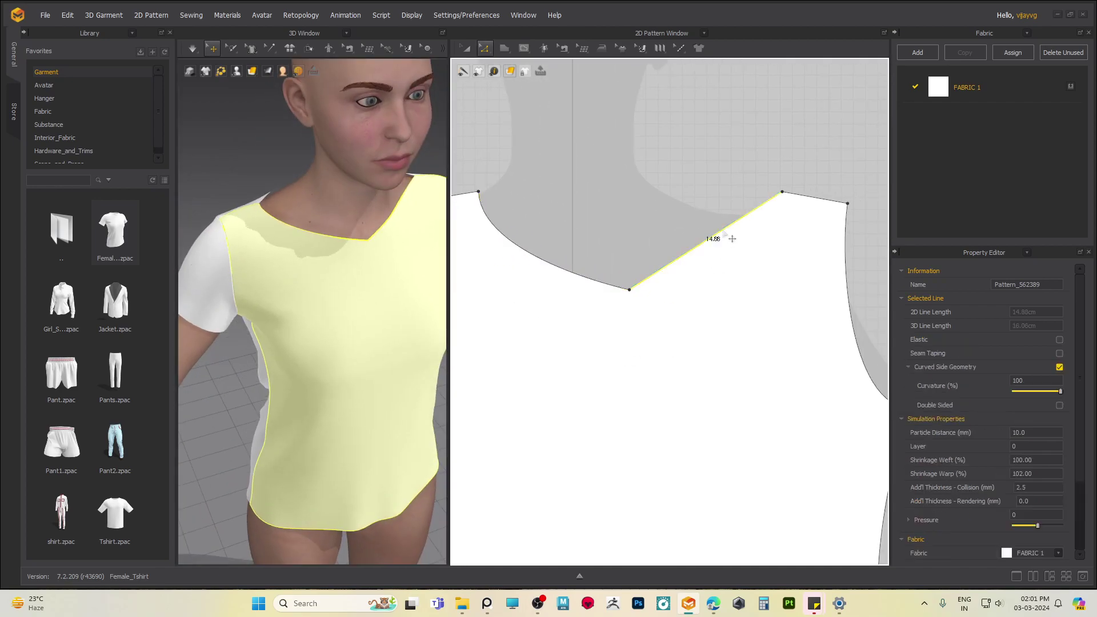
{"action": "mouse_move", "coordinate": [783, 193]}
{"action": "left_mouse_down", "text": "ctrl"}
{"action": "mouse_move", "coordinate": [796, 204]}
{"action": "mouse_move", "coordinate": [781, 213]}
{"action": "left_mouse_up", "text": "ctrl"}
{"action": "left_click", "coordinate": [792, 185]}
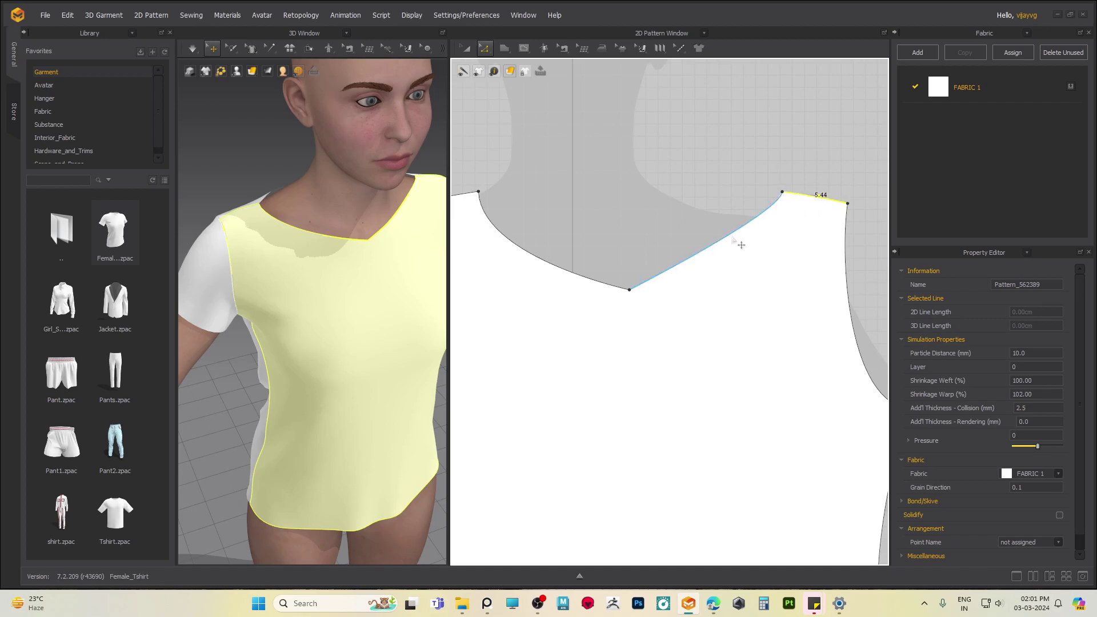
{"action": "left_click", "coordinate": [737, 223]}
{"action": "left_click_drag", "start_coordinate": [781, 212], "coordinate": [774, 285]}
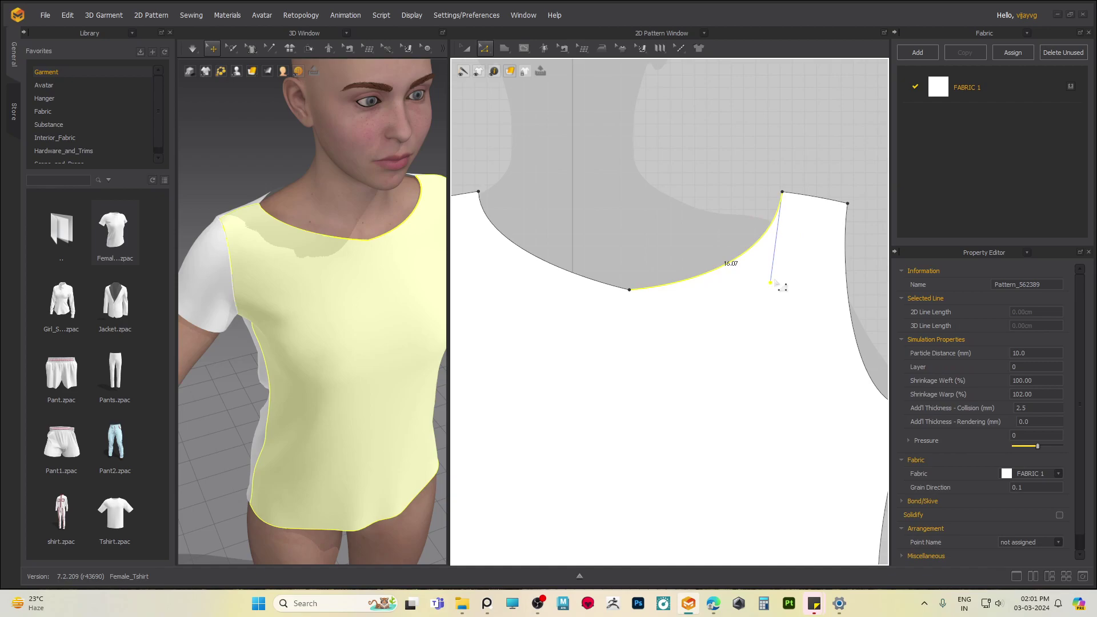
{"action": "left_click_drag", "start_coordinate": [772, 284], "coordinate": [770, 279]}
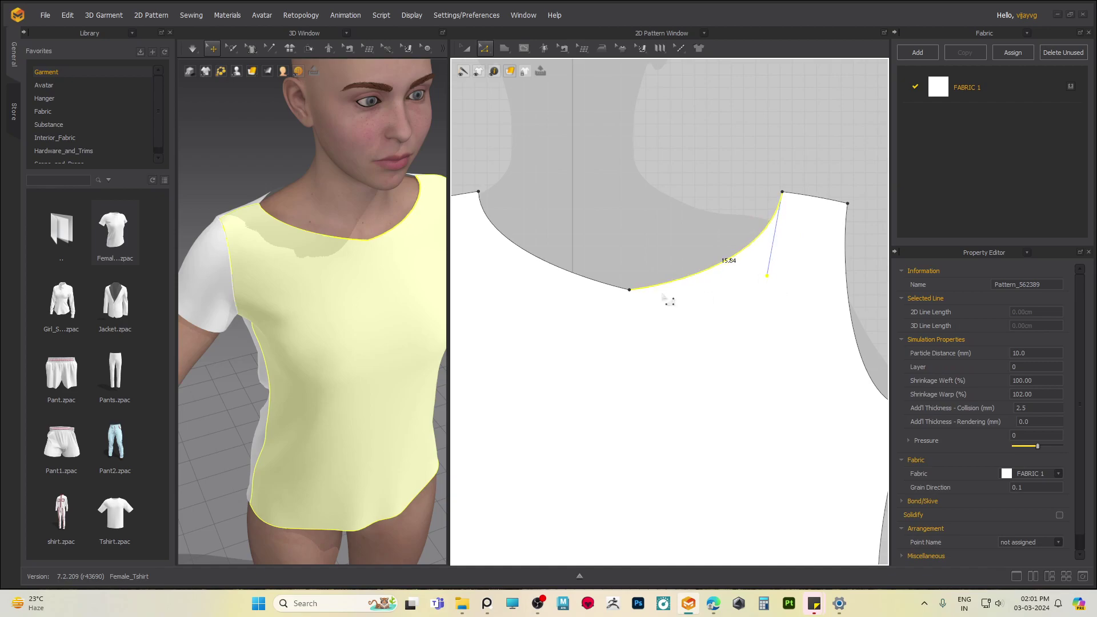
{"action": "left_click_drag", "start_coordinate": [629, 289], "coordinate": [595, 302]}
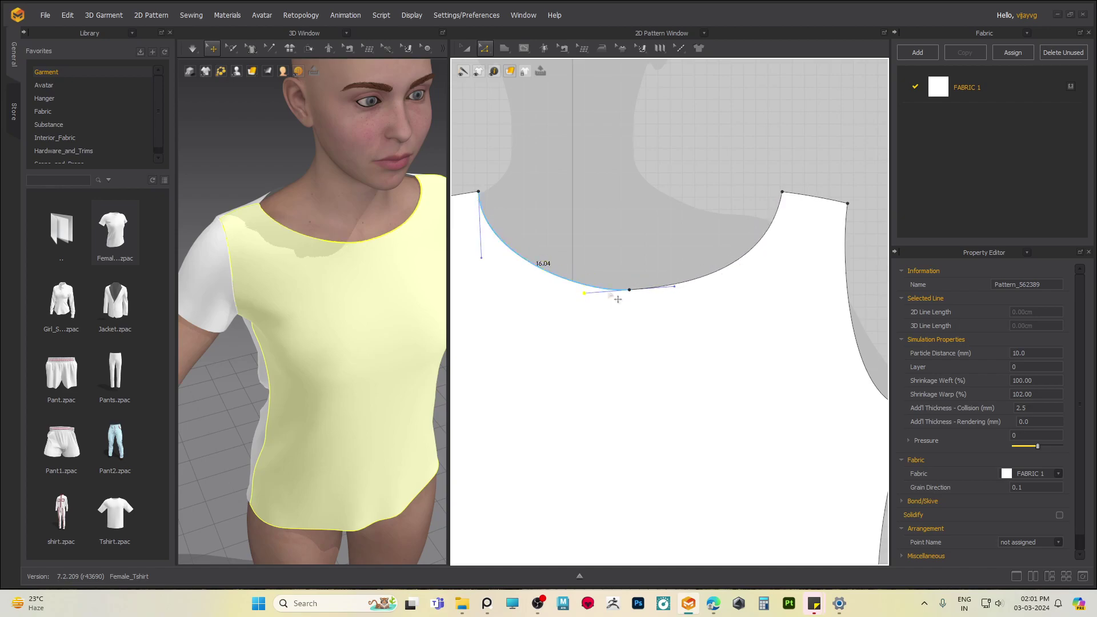
- Lower the centre point of the front neckline, and level its curve handle to round the right half
{"action": "left_click", "coordinate": [627, 260]}
{"action": "left_click", "coordinate": [630, 291]}
{"action": "key", "text": "Down"}
{"action": "key", "text": "Down"}
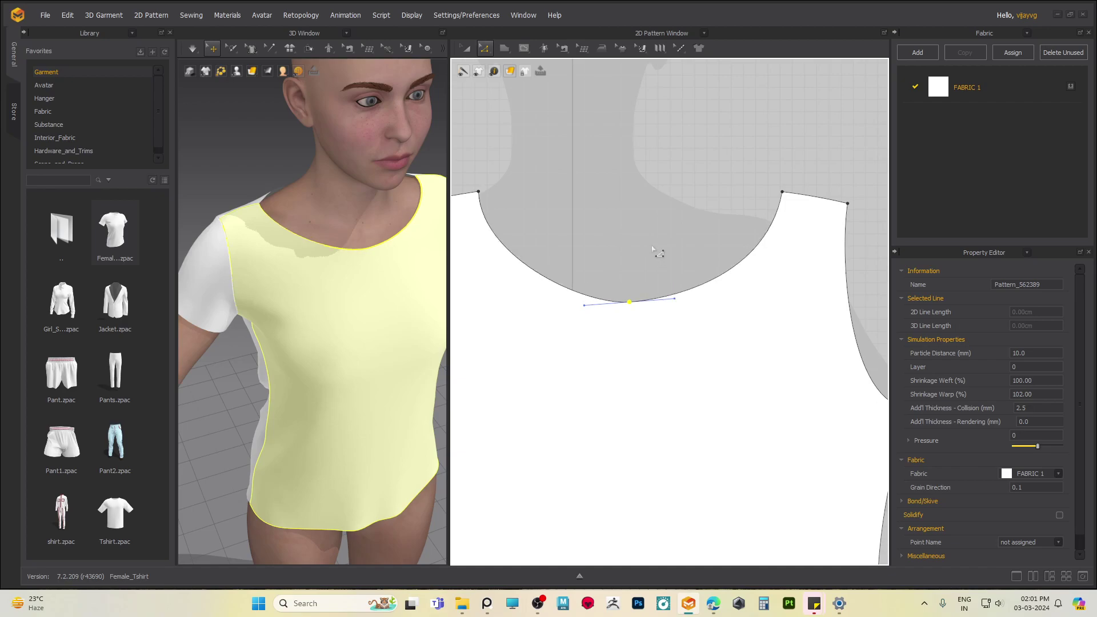
{"action": "key", "text": "Down"}
{"action": "key", "text": "Down"}
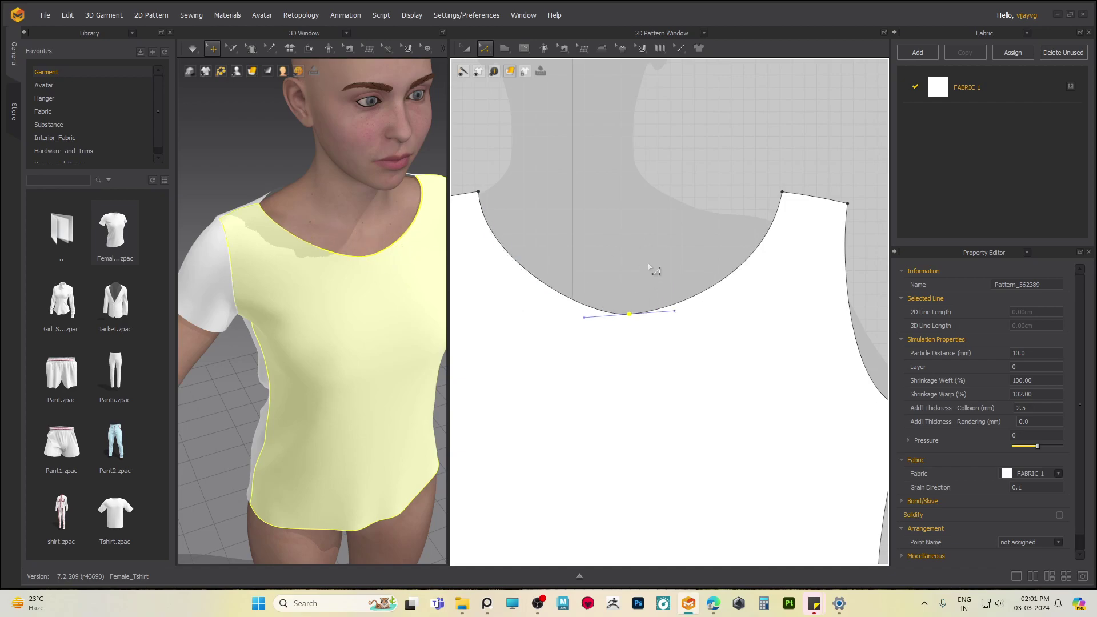
{"action": "left_click_drag", "start_coordinate": [683, 319], "coordinate": [693, 325]}
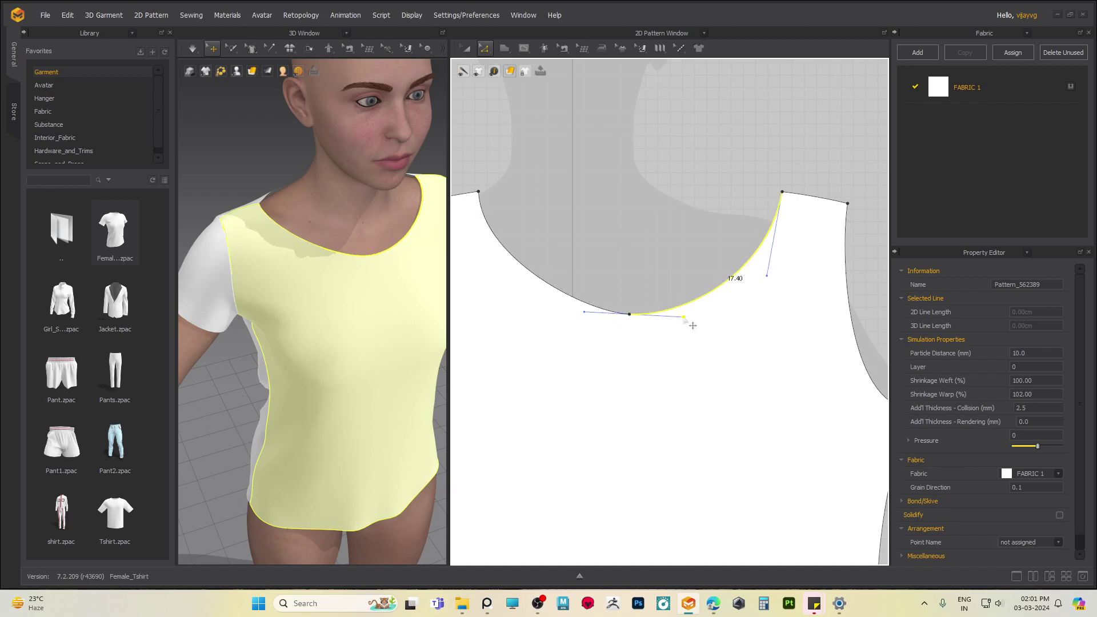
- Straighten the back neckline and the adjoining right shoulder line by resetting the curve at the right shoulder point
{"action": "right_click_drag", "start_coordinate": [294, 245], "coordinate": [509, 228]}
{"action": "right_click_drag", "start_coordinate": [361, 241], "coordinate": [356, 315]}
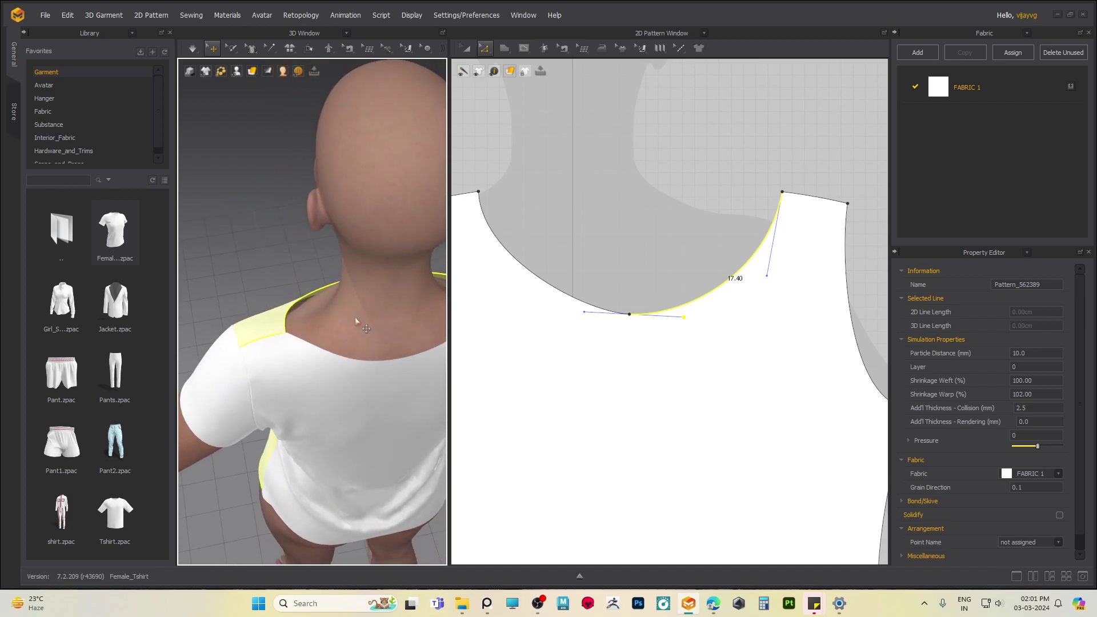
{"action": "scroll", "coordinate": [651, 247], "scroll_direction": "down", "scroll_amount": 5}
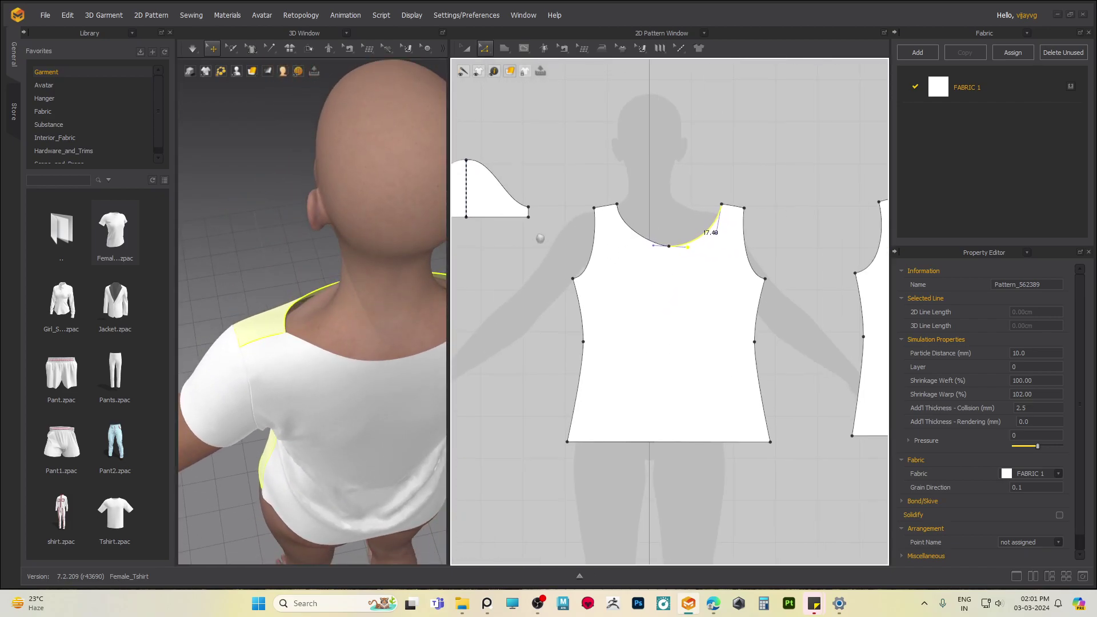
{"action": "middle_click_drag", "start_coordinate": [706, 220], "coordinate": [570, 253]}
{"action": "scroll", "coordinate": [693, 242], "scroll_direction": "up", "scroll_amount": 5}
{"action": "middle_click_drag", "start_coordinate": [748, 272], "coordinate": [648, 249]}
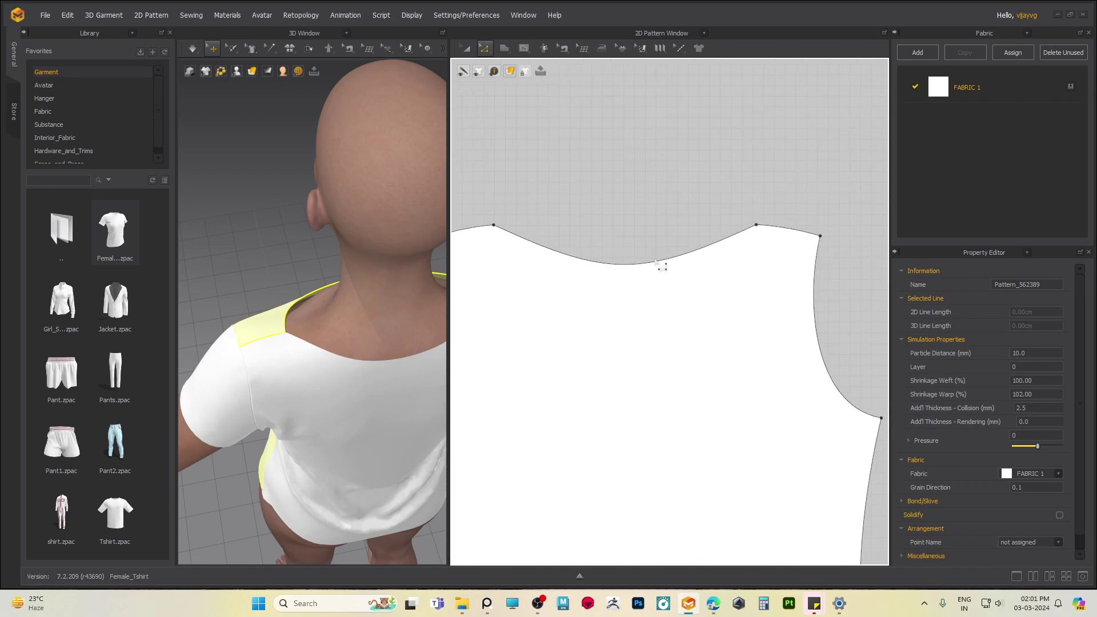
{"action": "left_click", "coordinate": [720, 249]}
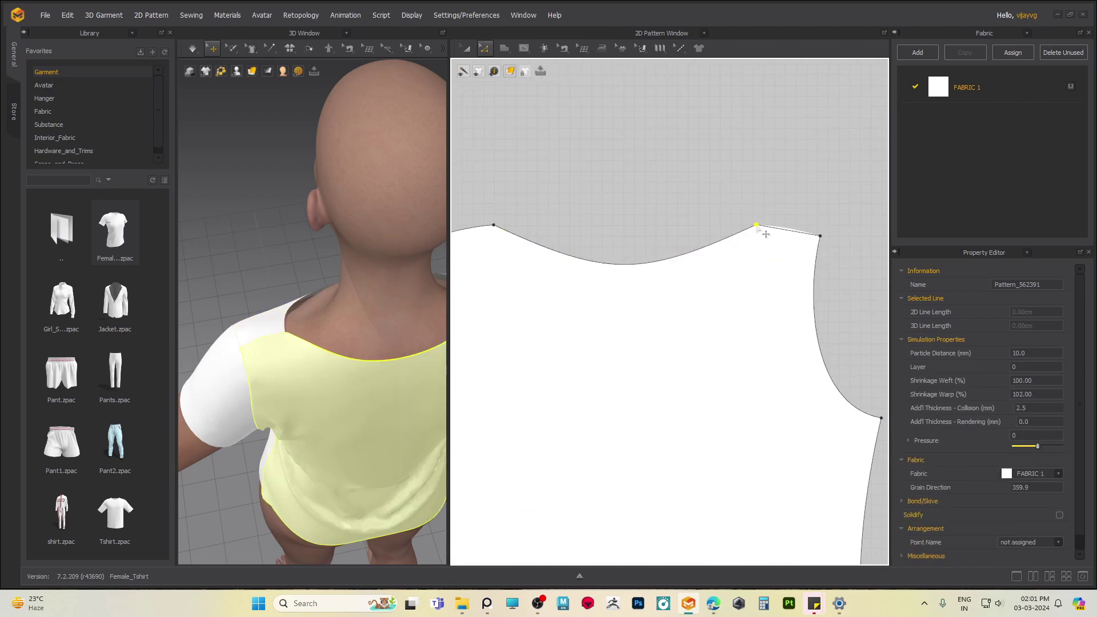
{"action": "left_click_drag", "start_coordinate": [756, 227], "coordinate": [773, 230], "text": "ctrl"}
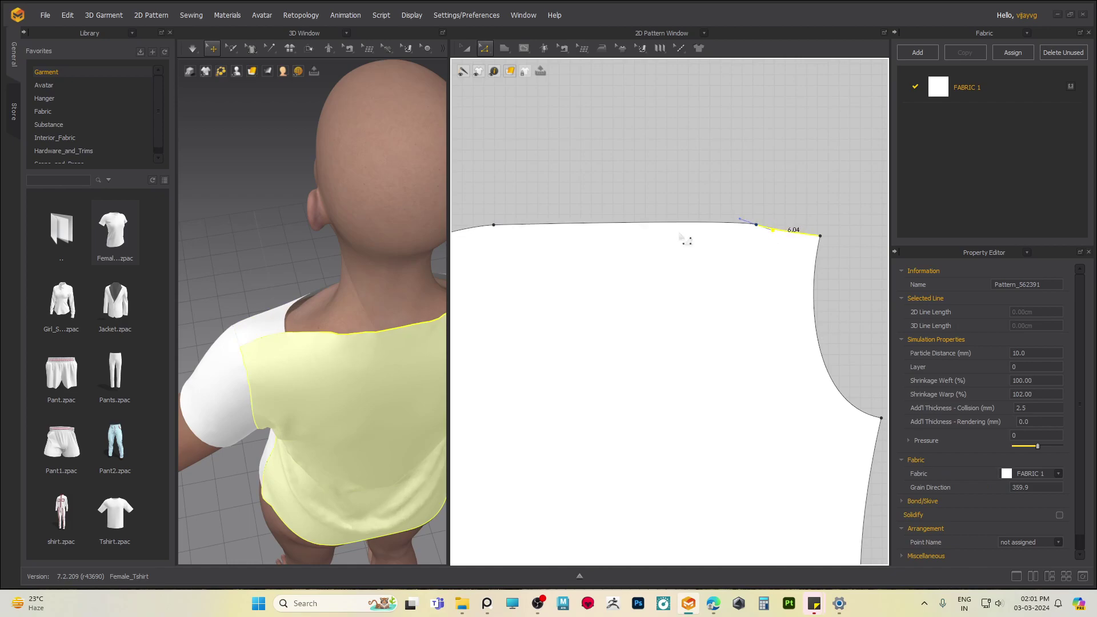
{"action": "left_click", "coordinate": [627, 228]}
- Add a point midway along the straight back neckline with Add Point/Split Line and lower it into a shallow curve
{"action": "left_click", "coordinate": [477, 56]}
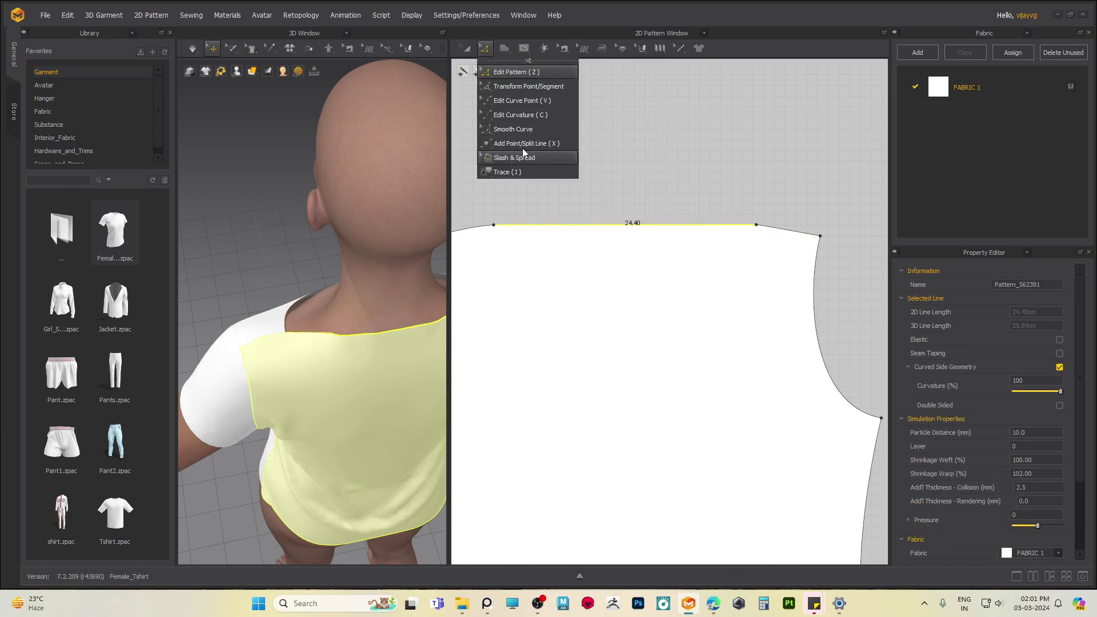
{"action": "left_click", "coordinate": [522, 142]}
{"action": "left_click", "coordinate": [643, 226]}
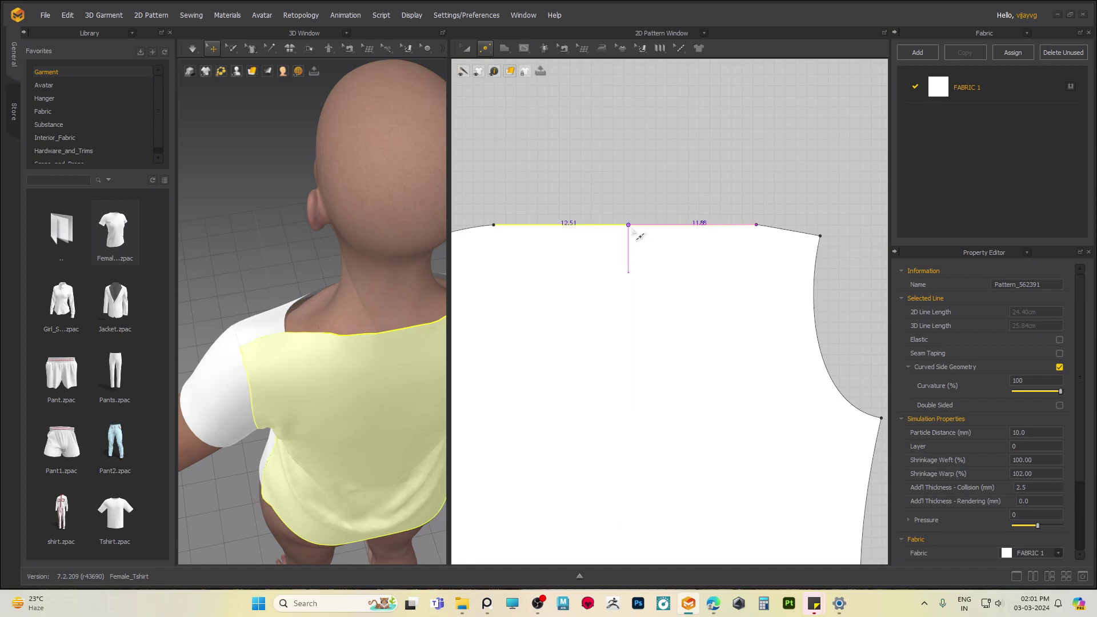
{"action": "left_click", "coordinate": [629, 225]}
{"action": "mouse_move", "coordinate": [537, 75]}
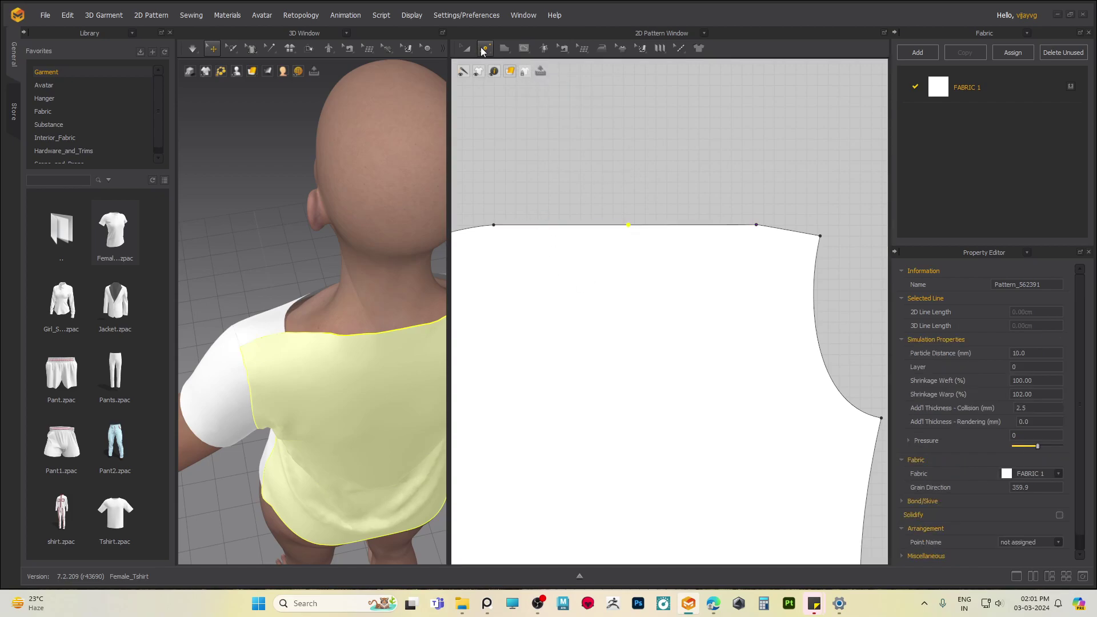
{"action": "mouse_move", "coordinate": [485, 50]}
{"action": "left_click", "coordinate": [511, 86]}
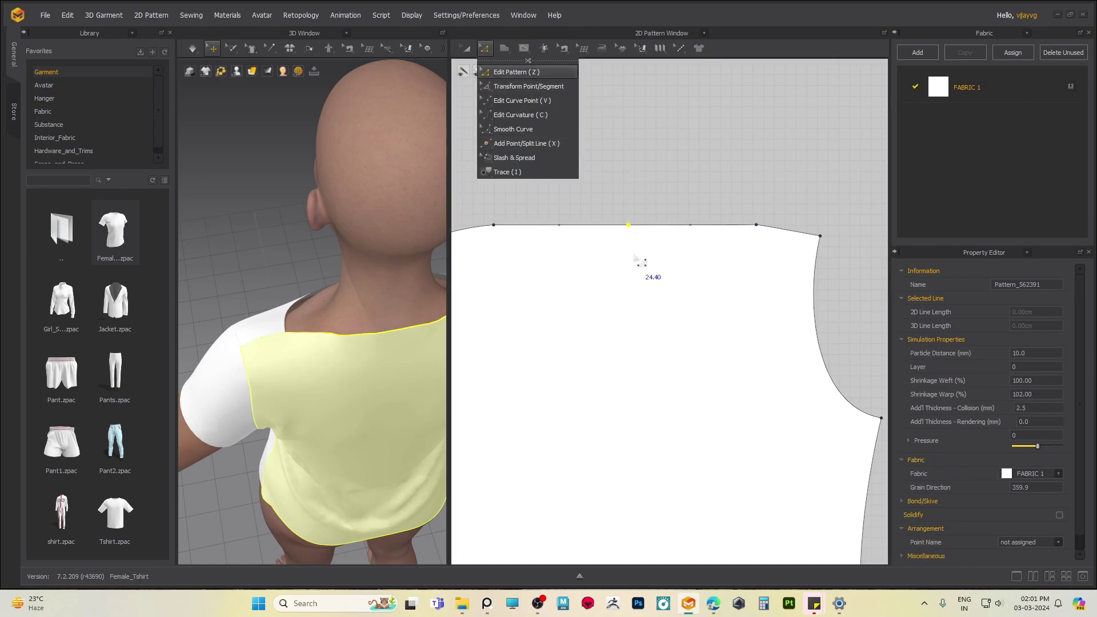
{"action": "left_click_drag", "start_coordinate": [629, 226], "coordinate": [636, 247]}
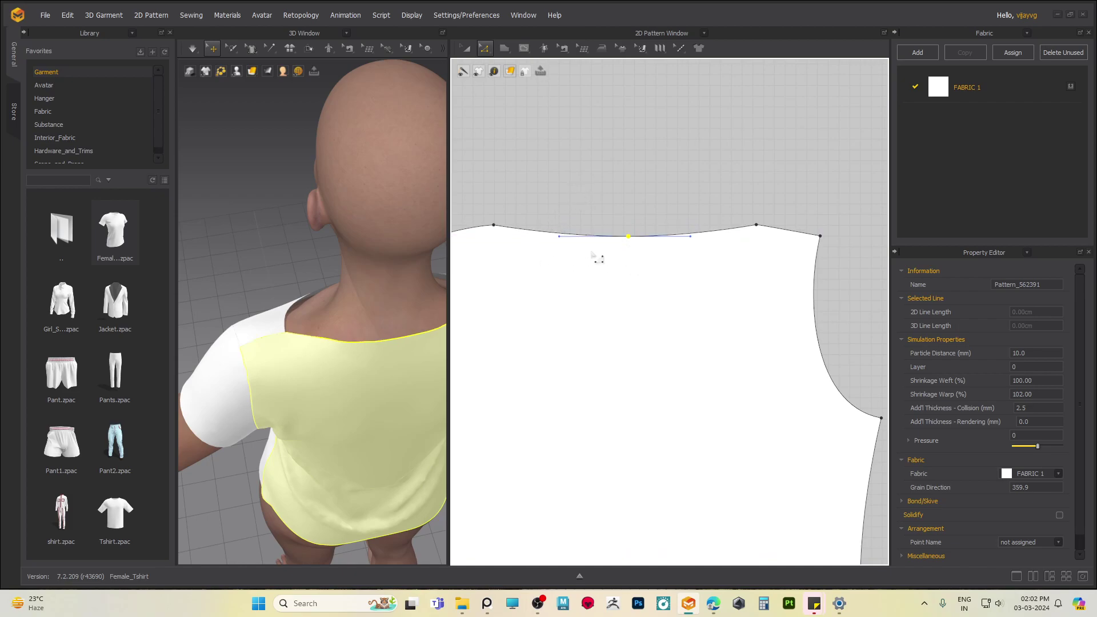
{"action": "left_click_drag", "start_coordinate": [629, 236], "coordinate": [632, 243]}
{"action": "middle_click_drag", "start_coordinate": [397, 339], "coordinate": [334, 279]}
{"action": "right_click_drag", "start_coordinate": [334, 279], "coordinate": [339, 252]}
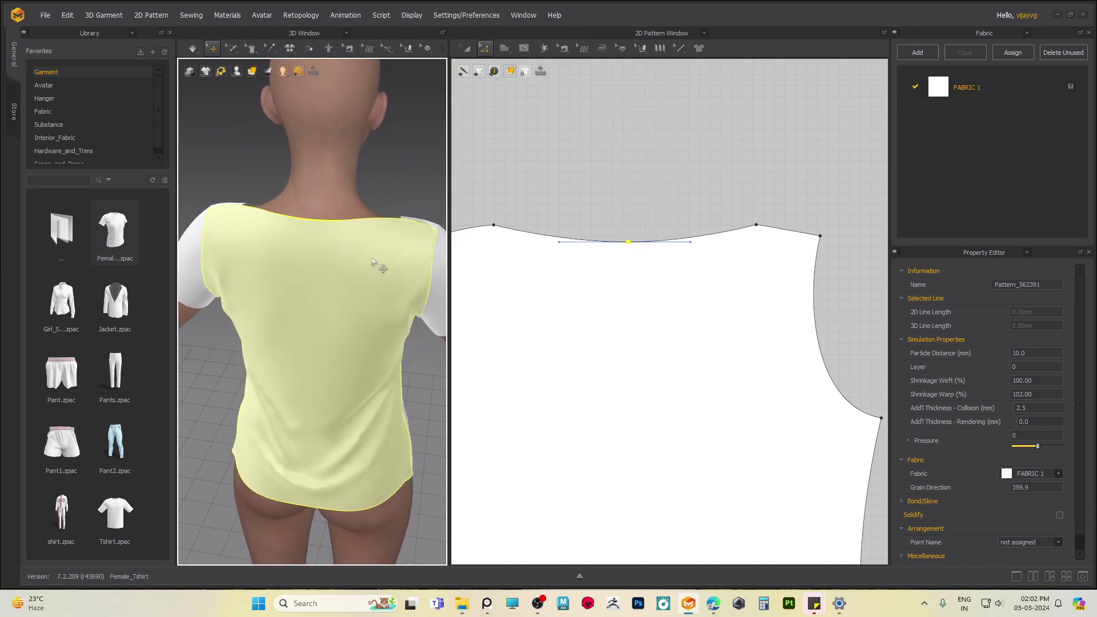
{"action": "left_click_drag", "start_coordinate": [632, 248], "coordinate": [637, 257]}
- Round the right half of the back neckline at its shoulder point, keep the shoulder line straight, and simulate the garment
{"action": "mouse_move", "coordinate": [757, 227]}
{"action": "left_mouse_down"}
{"action": "mouse_move", "coordinate": [758, 236]}
{"action": "mouse_move", "coordinate": [767, 221]}
{"action": "left_mouse_up"}
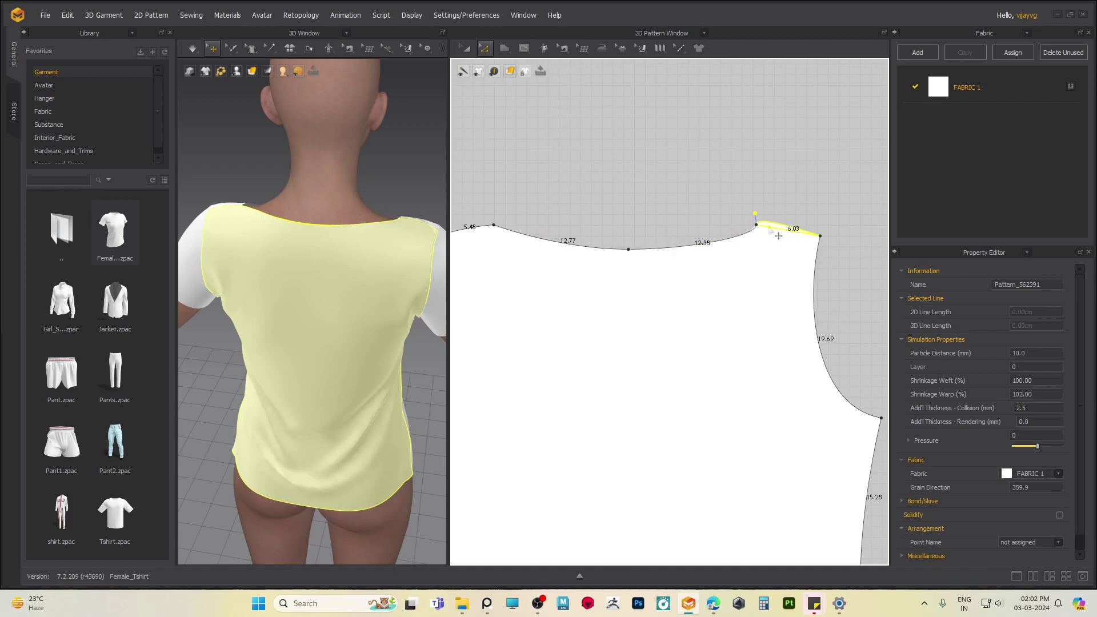
{"action": "right_click_drag", "start_coordinate": [383, 249], "coordinate": [358, 303]}
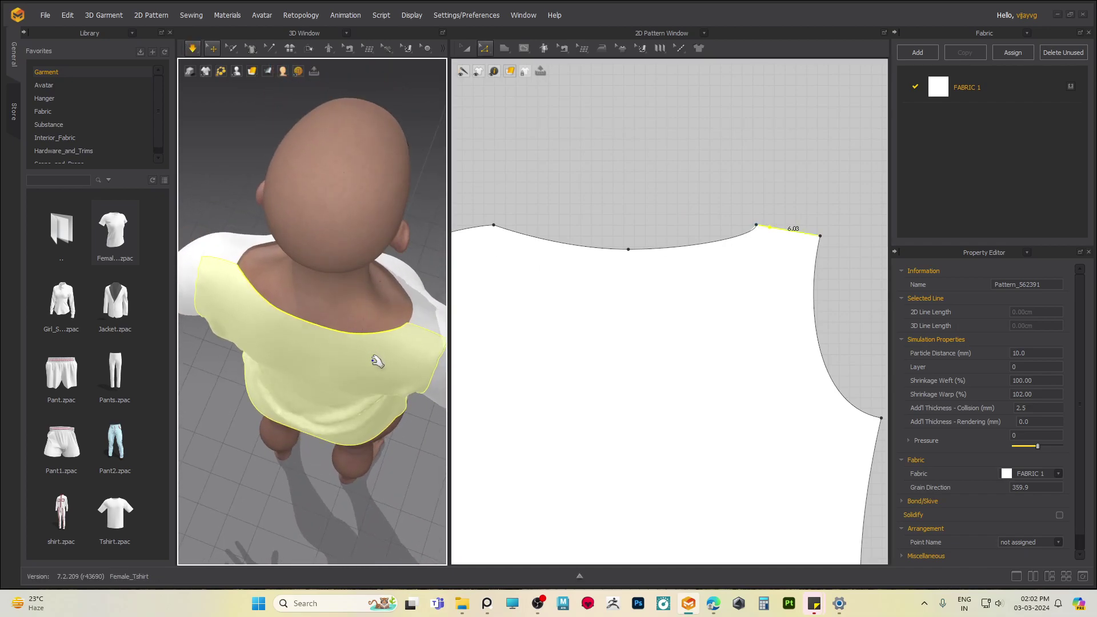
{"action": "right_click_drag", "start_coordinate": [361, 370], "coordinate": [370, 369]}
{"action": "scroll", "coordinate": [370, 369], "scroll_direction": "down", "scroll_amount": 3}
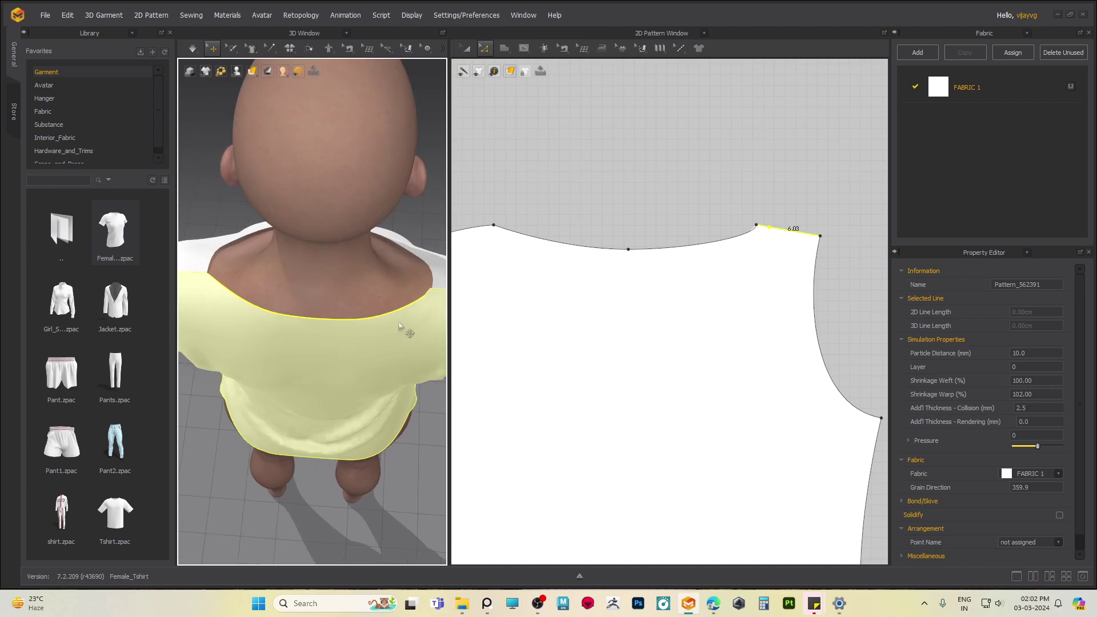
- Straighten the back pattern's left shoulder line and curve the left half of its neckline with a handle from the shoulder point
{"action": "scroll", "coordinate": [732, 278], "scroll_direction": "down", "scroll_amount": 8}
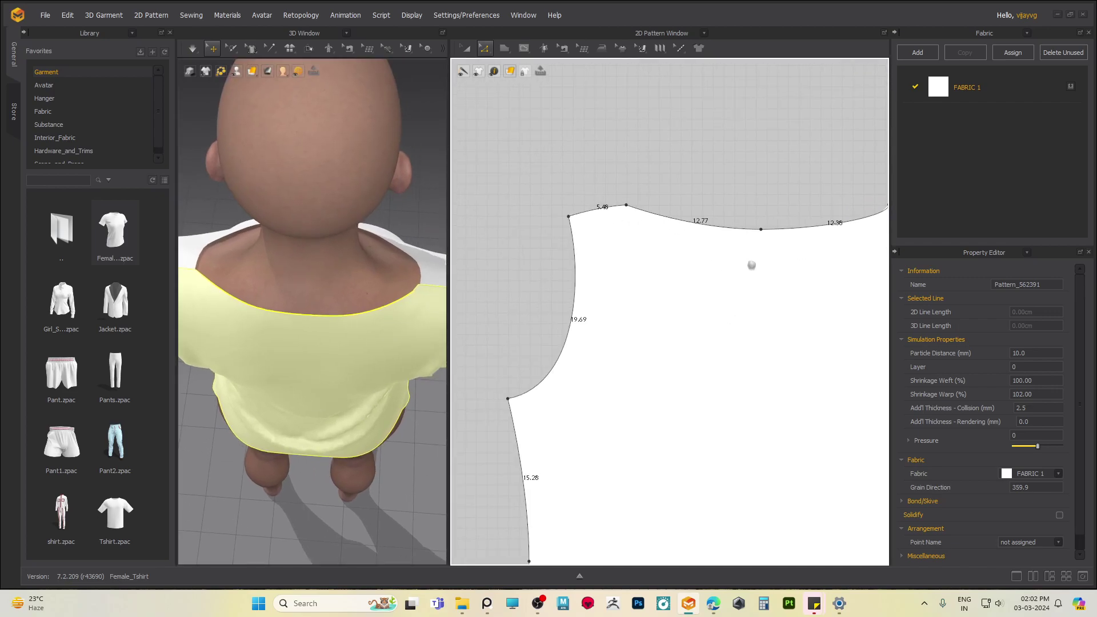
{"action": "scroll", "coordinate": [674, 284], "scroll_direction": "up", "scroll_amount": 3}
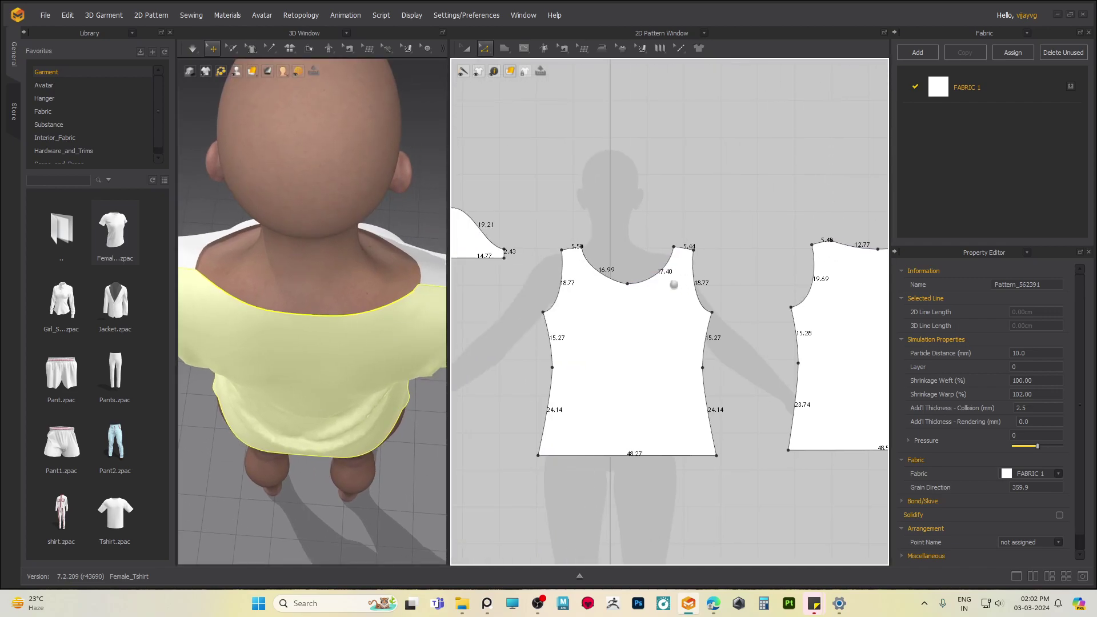
{"action": "scroll", "coordinate": [626, 256], "scroll_direction": "up", "scroll_amount": 6}
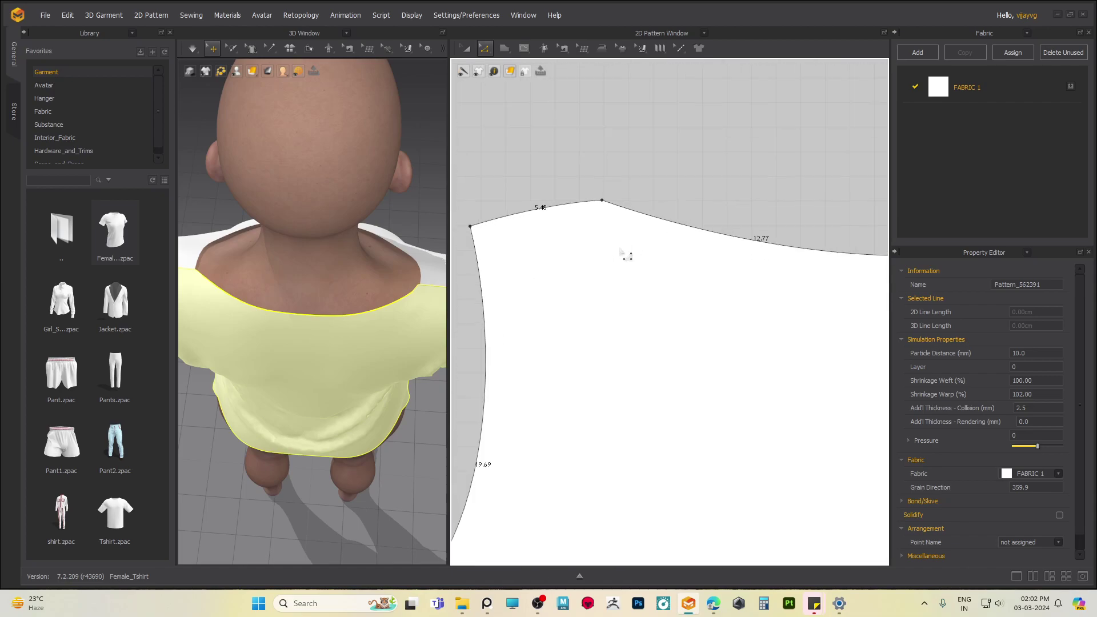
{"action": "left_click", "coordinate": [602, 200]}
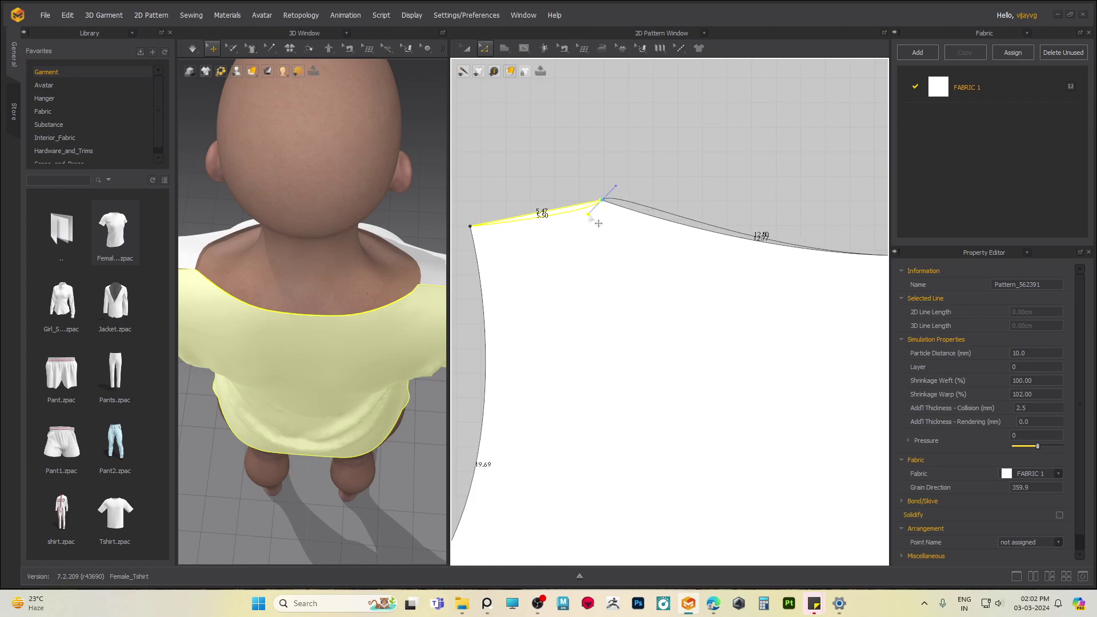
{"action": "left_click", "coordinate": [598, 201]}
{"action": "left_click_drag", "start_coordinate": [620, 195], "coordinate": [632, 223]}
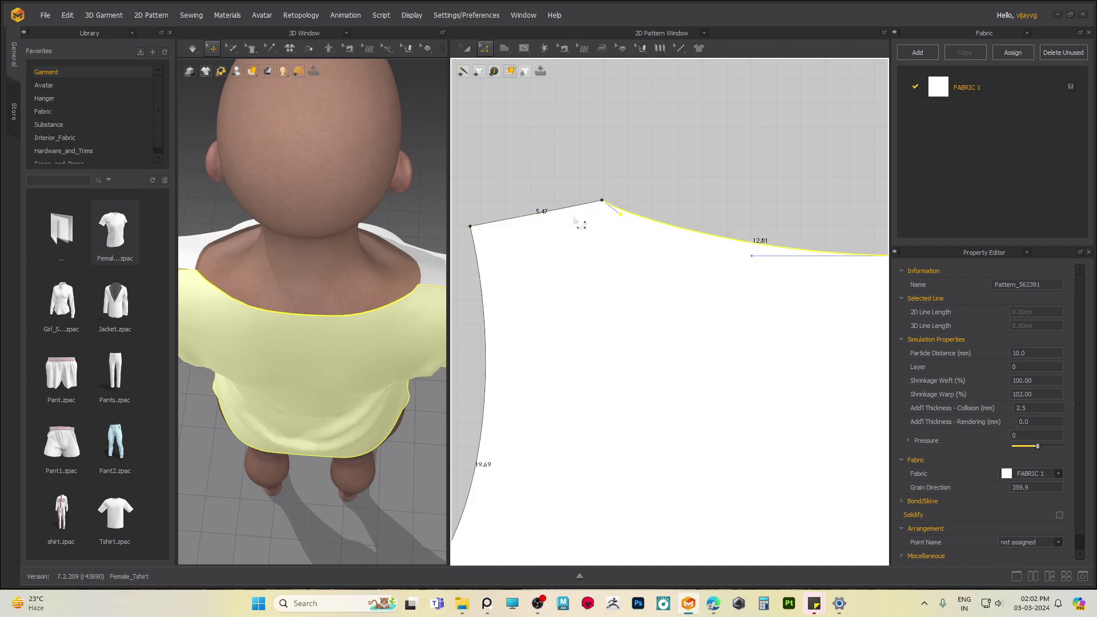
- Examine the reshaped necklines and shoulders around the avatar, and compare the top's length with the jumpsuit reference photo
{"action": "scroll", "coordinate": [605, 227], "scroll_direction": "down", "scroll_amount": 5}
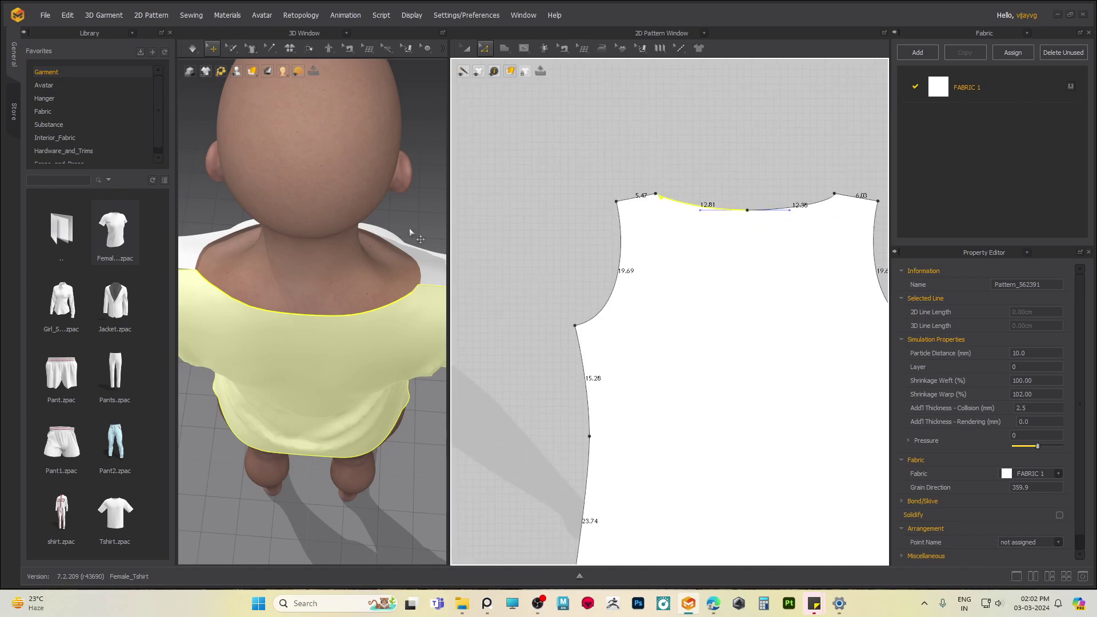
{"action": "middle_click_drag", "start_coordinate": [198, 267], "coordinate": [279, 274]}
{"action": "left_click", "coordinate": [285, 260]}
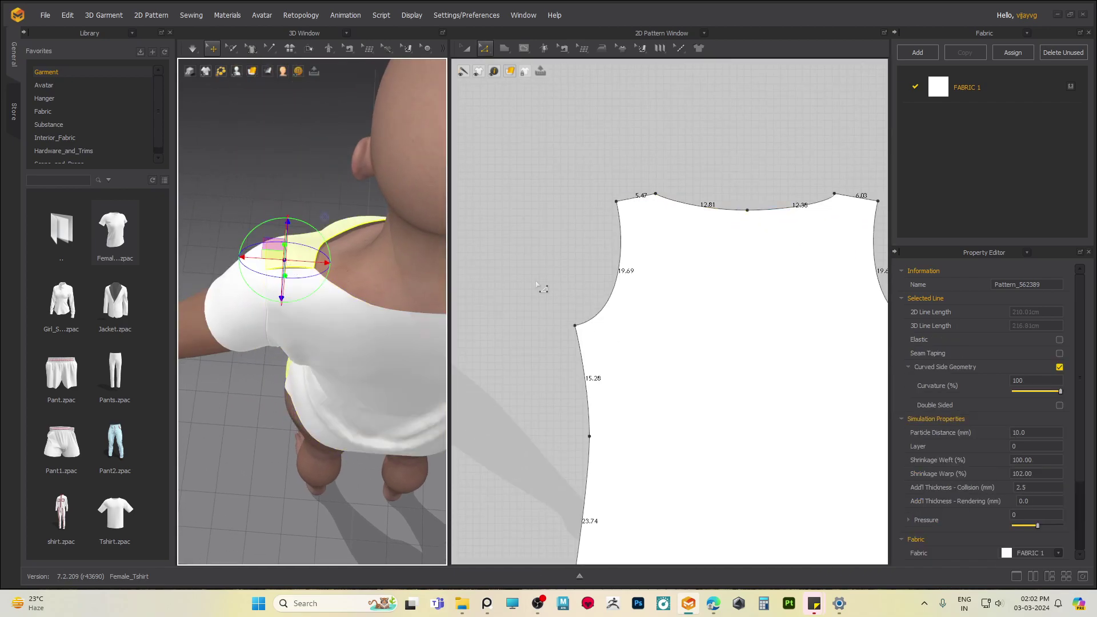
{"action": "scroll", "coordinate": [604, 277], "scroll_direction": "down", "scroll_amount": 5}
{"action": "middle_click_drag", "start_coordinate": [559, 297], "coordinate": [818, 289]}
{"action": "scroll", "coordinate": [725, 258], "scroll_direction": "up", "scroll_amount": 2}
{"action": "scroll", "coordinate": [725, 259], "scroll_direction": "up", "scroll_amount": 2}
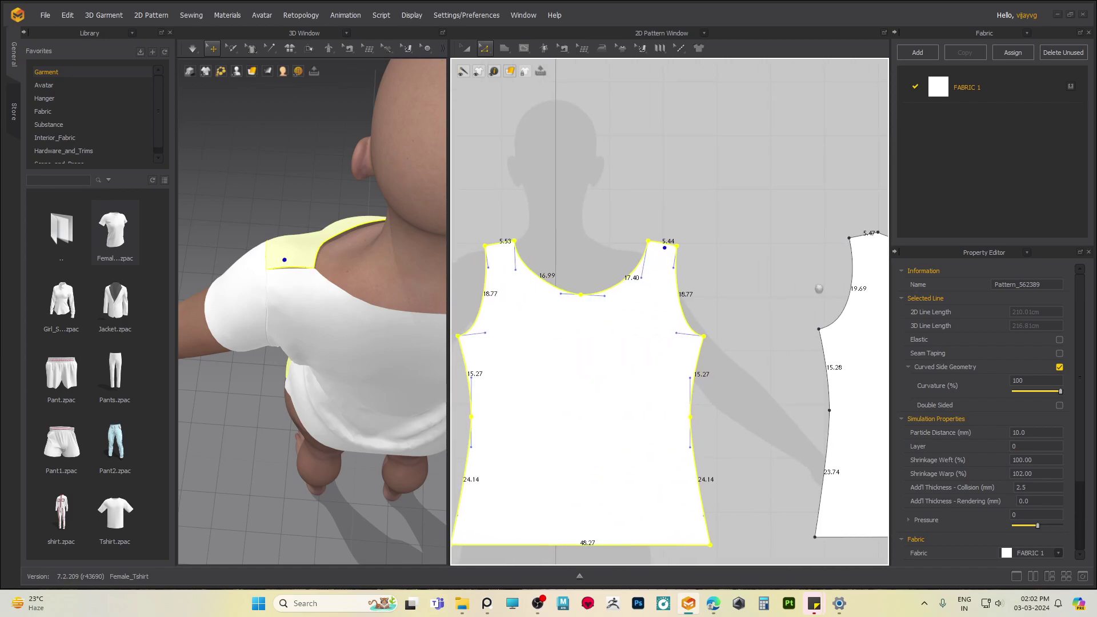
{"action": "middle_click_drag", "start_coordinate": [340, 349], "coordinate": [291, 269]}
{"action": "scroll", "coordinate": [294, 272], "scroll_direction": "down", "scroll_amount": 2}
{"action": "right_click_drag", "start_coordinate": [294, 272], "coordinate": [120, 237]}
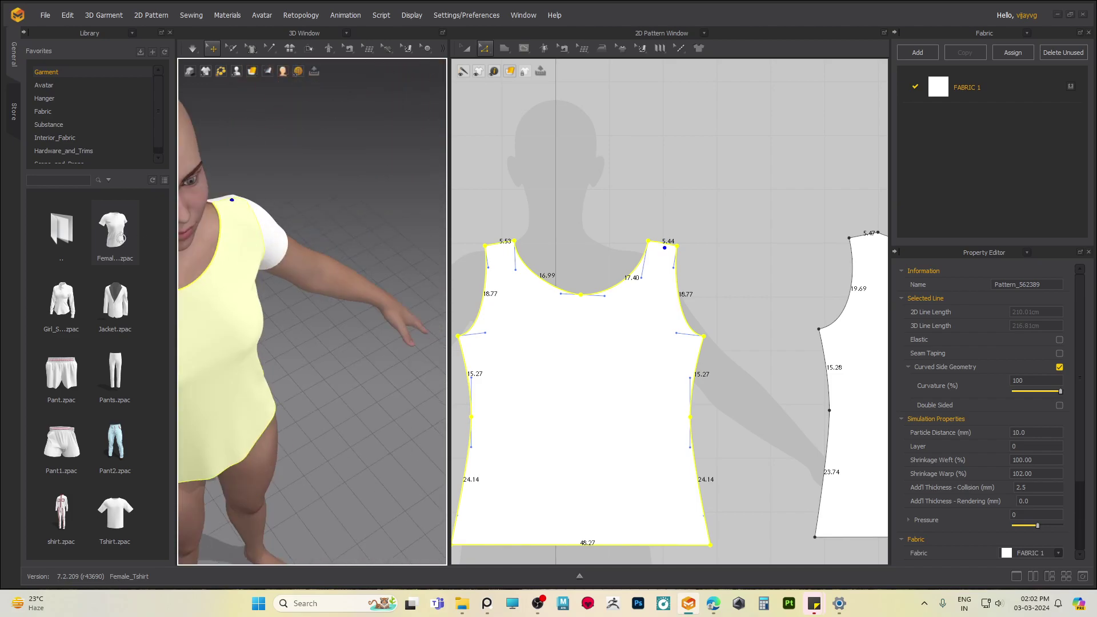
{"action": "mouse_move", "coordinate": [122, 232]}
{"action": "right_click_drag", "start_coordinate": [392, 308], "coordinate": [422, 257]}
{"action": "right_click_drag", "start_coordinate": [314, 295], "coordinate": [282, 293]}
{"action": "middle_click_drag", "start_coordinate": [337, 353], "coordinate": [353, 286]}
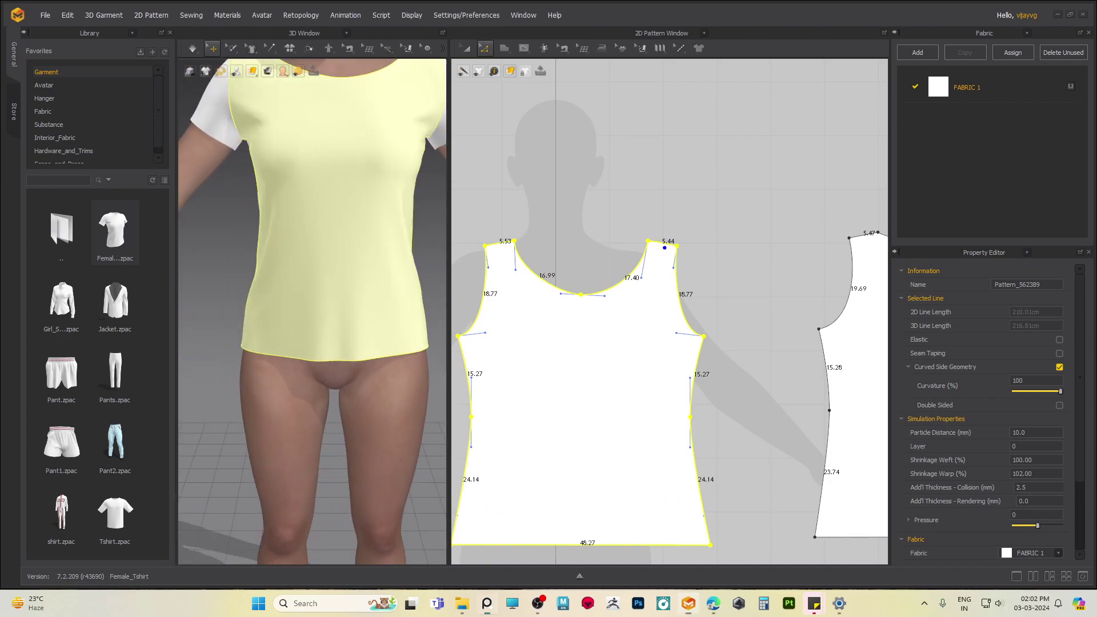
{"action": "right_click_drag", "start_coordinate": [1096, 515], "coordinate": [765, 402]}
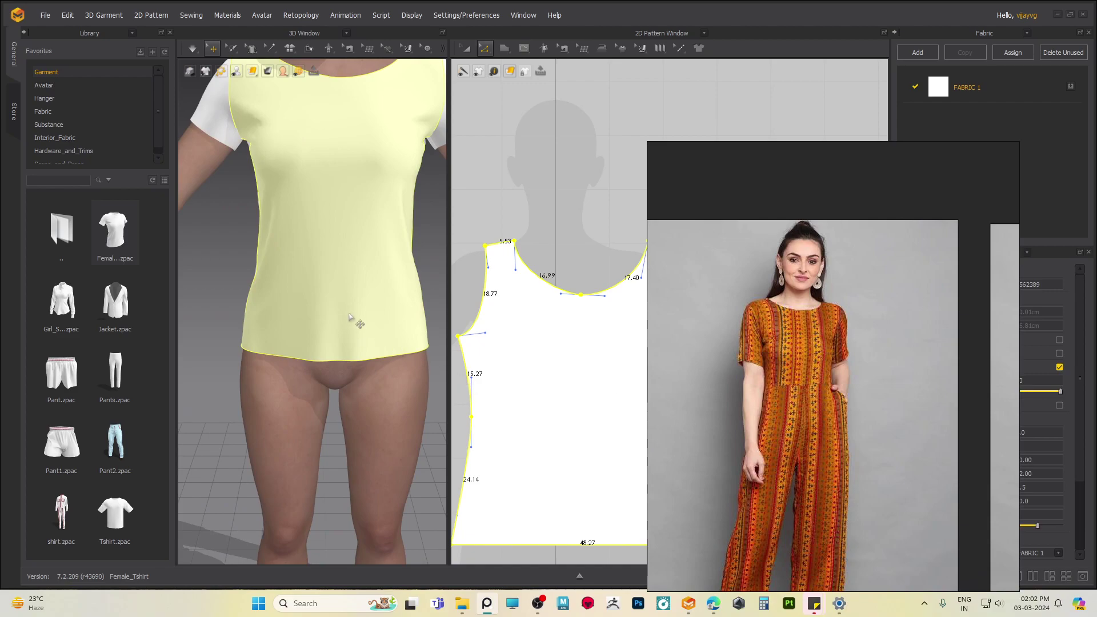
{"action": "left_click", "coordinate": [331, 290]}
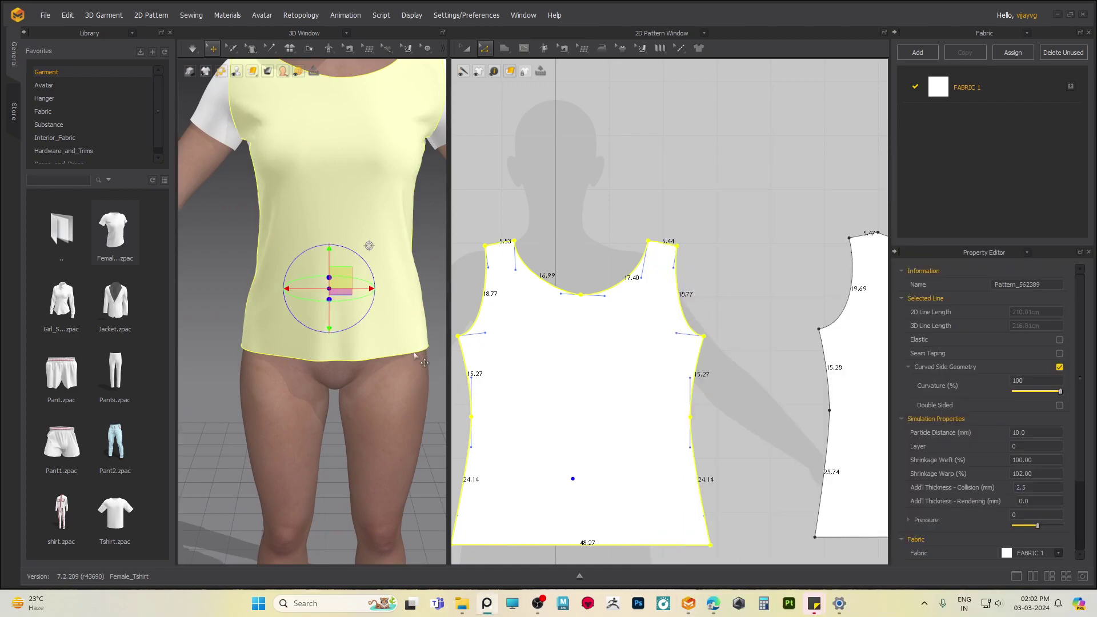
- Raise the bottom edges of the front and back patterns together to crop the T-shirt to just below the waist points
{"action": "scroll", "coordinate": [606, 143], "scroll_direction": "down", "scroll_amount": 3}
{"action": "left_click", "coordinate": [516, 412]}
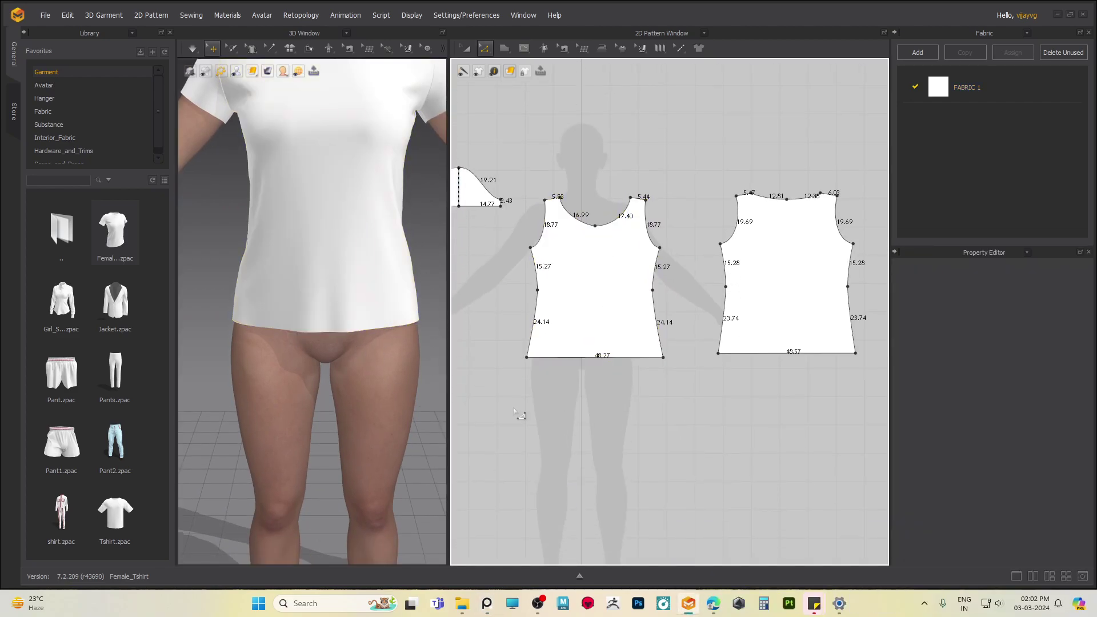
{"action": "left_click_drag", "start_coordinate": [876, 329], "coordinate": [876, 329]}
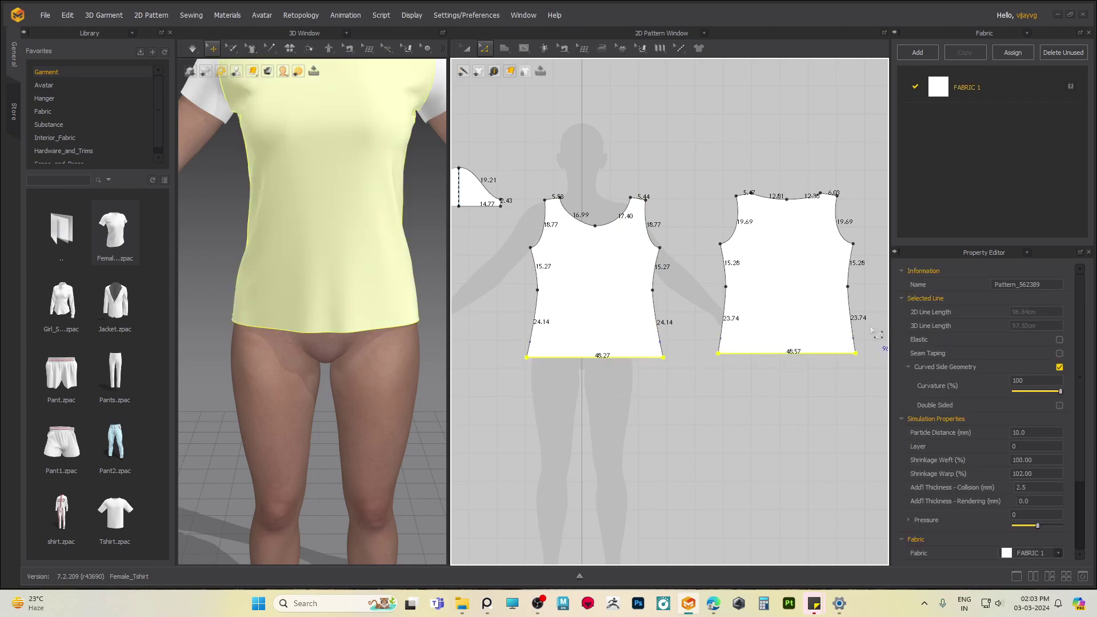
{"action": "key", "text": "Up"}
{"action": "key", "text": "Up"}
{"action": "key", "text": "Up"}
{"action": "key", "text": "Up"}
{"action": "key", "text": "Up"}
{"action": "key", "text": "Up"}
{"action": "key", "text": "Up"}
{"action": "key", "text": "Up"}
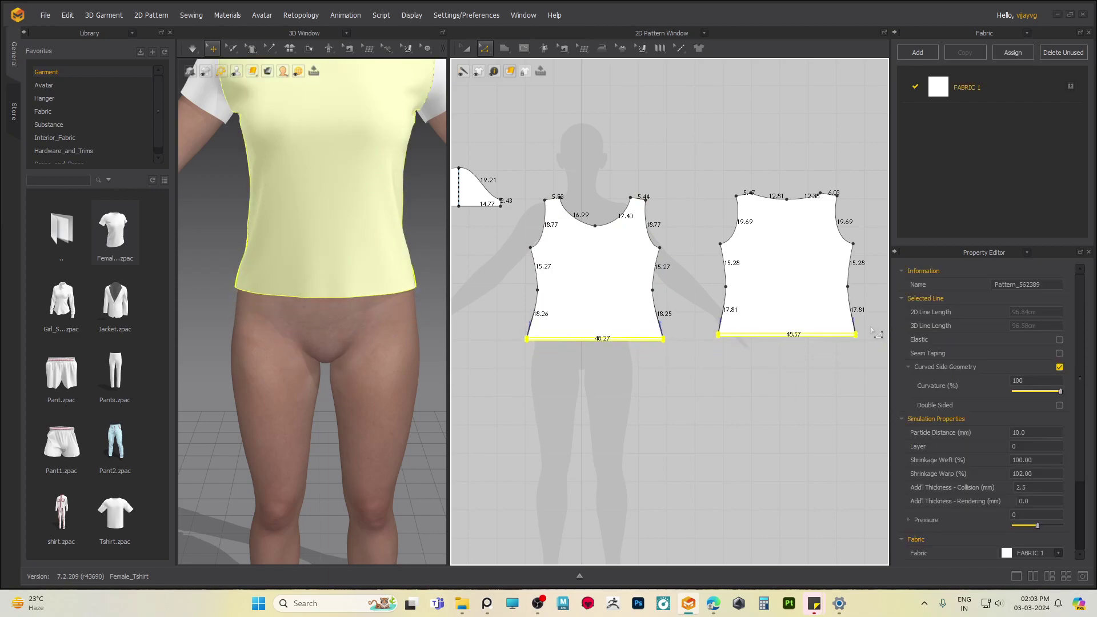
{"action": "key", "text": "Up"}
{"action": "key", "text": "Up"}
{"action": "key", "text": "Up"}
{"action": "key", "text": "Up"}
{"action": "key", "text": "Up"}
{"action": "key", "text": "Up"}
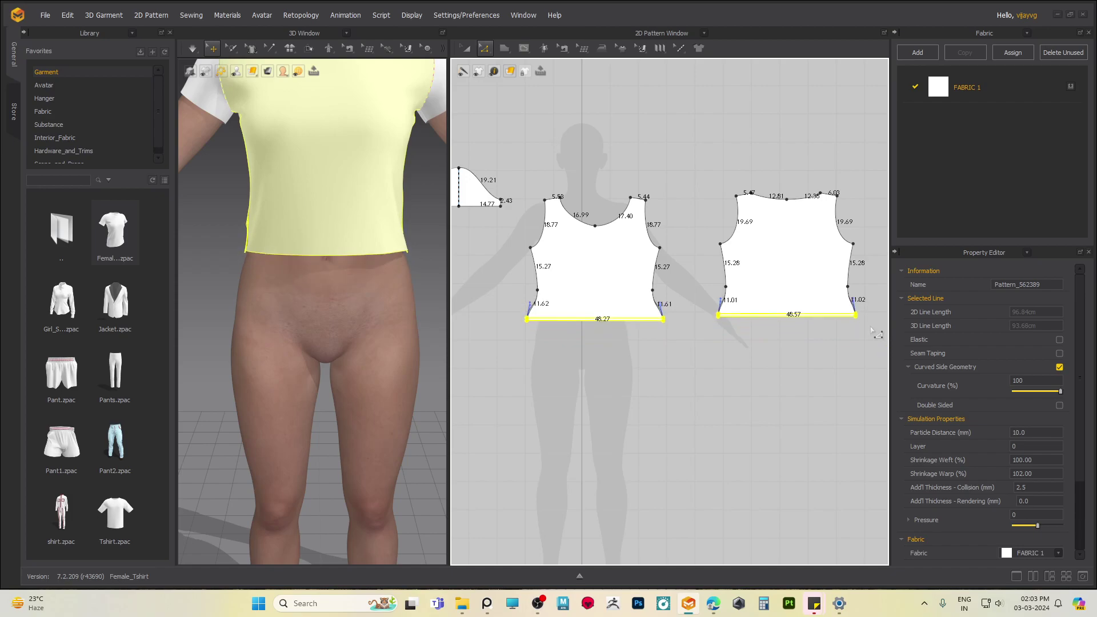
- Simulate the cropped T-shirt and examine how its hem sits around the avatar's waist
{"action": "right_click_drag", "start_coordinate": [392, 277], "coordinate": [303, 279]}
{"action": "middle_click_drag", "start_coordinate": [322, 300], "coordinate": [343, 290]}
{"action": "scroll", "coordinate": [533, 296], "scroll_direction": "up", "scroll_amount": 5}
{"action": "left_click", "coordinate": [544, 341]}
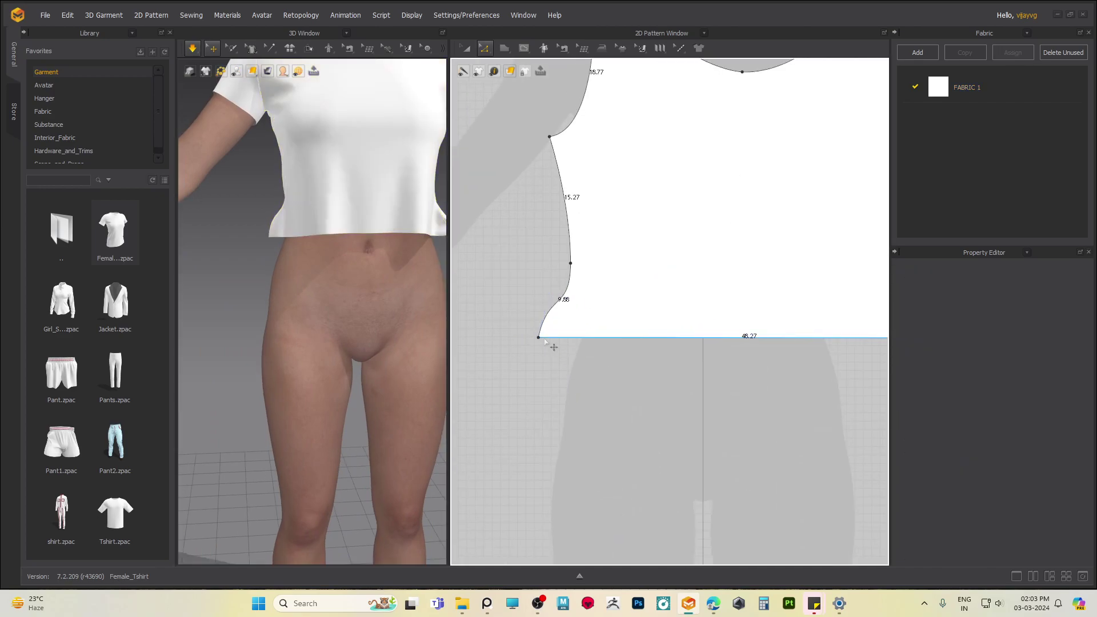
{"action": "left_click", "coordinate": [538, 338]}
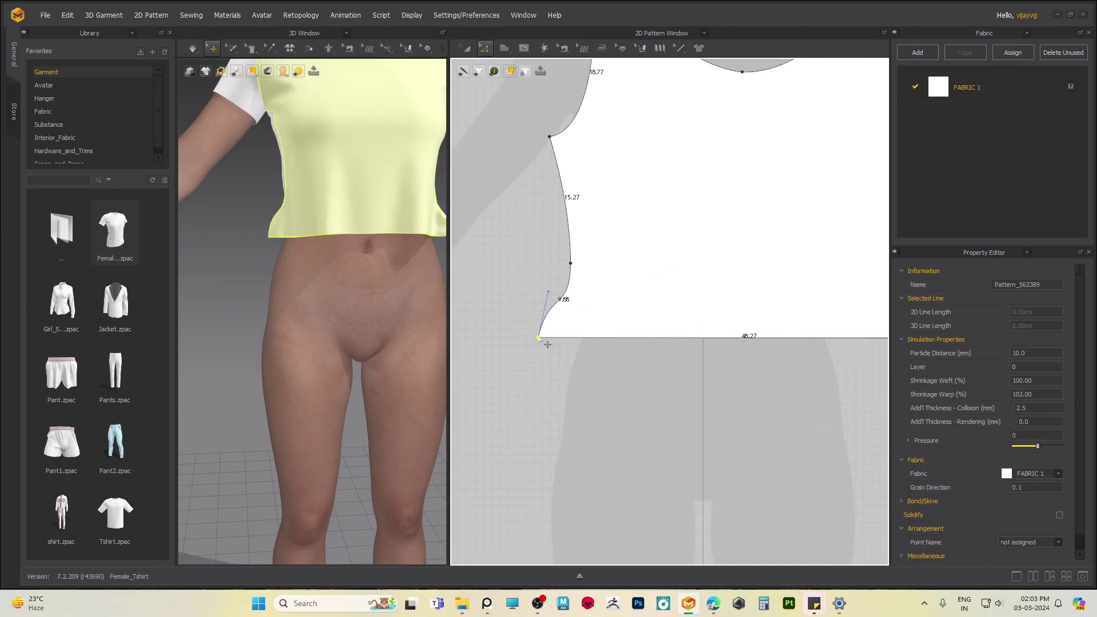
{"action": "left_click", "coordinate": [580, 275]}
{"action": "right_click", "coordinate": [581, 275]}
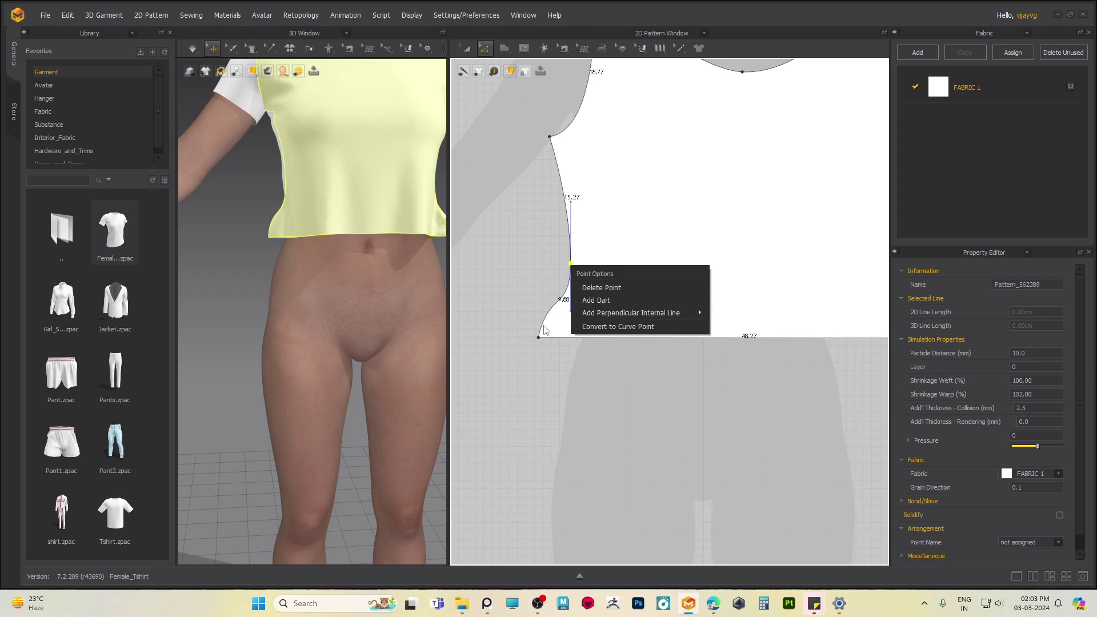
{"action": "left_click", "coordinate": [525, 376]}
{"action": "left_click_drag", "start_coordinate": [593, 256], "coordinate": [592, 258]}
- Align the front pattern's lower-left corner point vertically under its left waist point with the Right alignment option
{"action": "left_click", "coordinate": [537, 345]}
{"action": "left_click", "coordinate": [538, 338]}
{"action": "left_click", "coordinate": [581, 274]}
{"action": "right_click", "coordinate": [573, 264]}
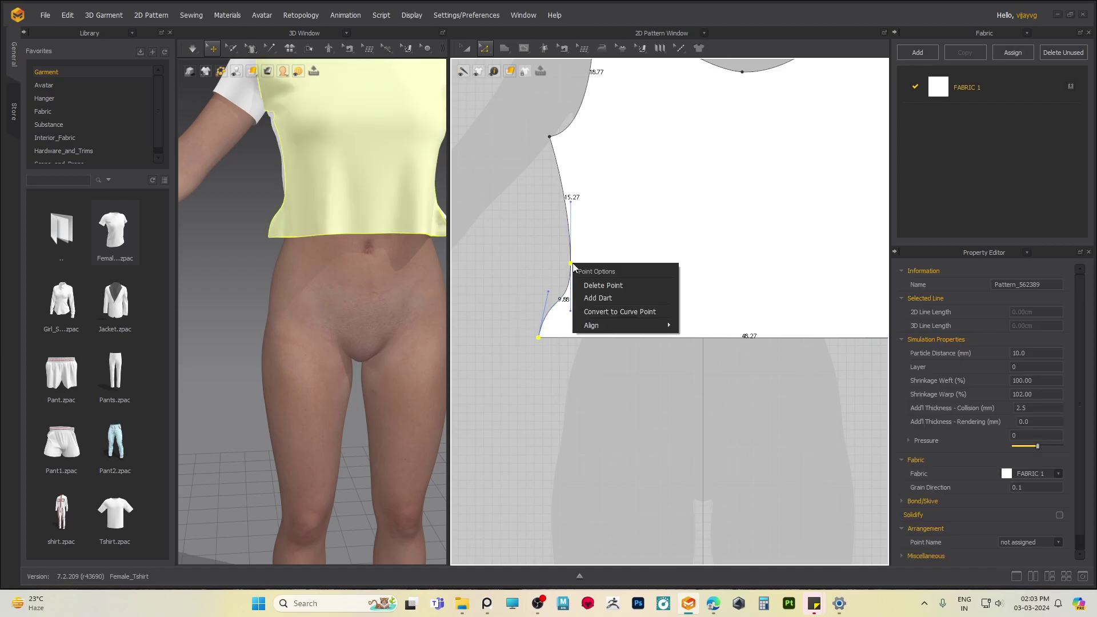
{"action": "mouse_move", "coordinate": [603, 335]}
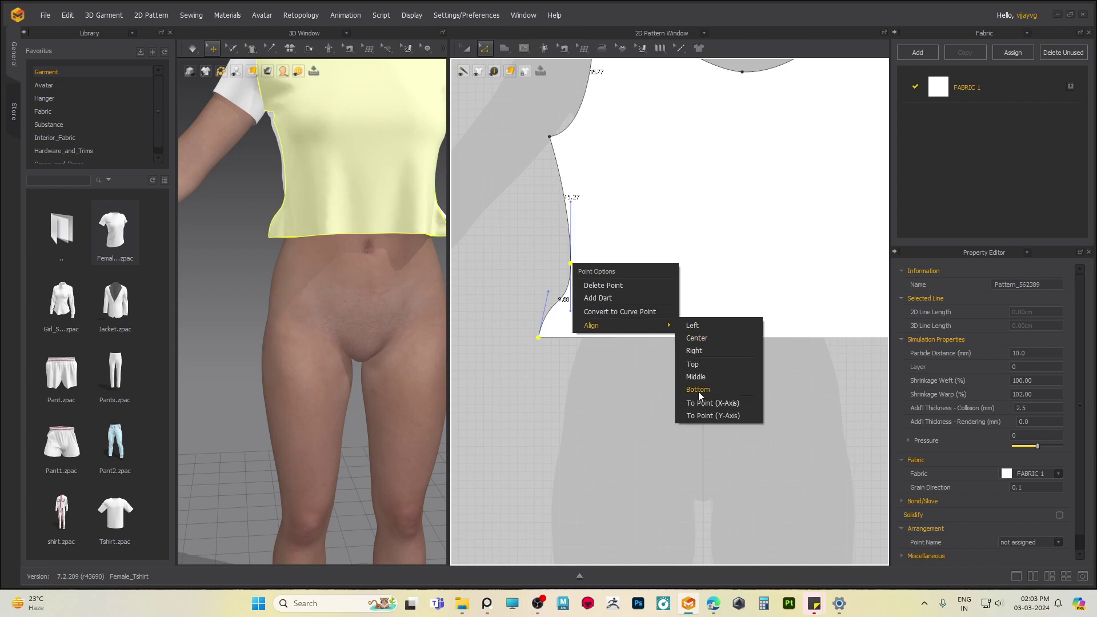
{"action": "left_click", "coordinate": [695, 350]}
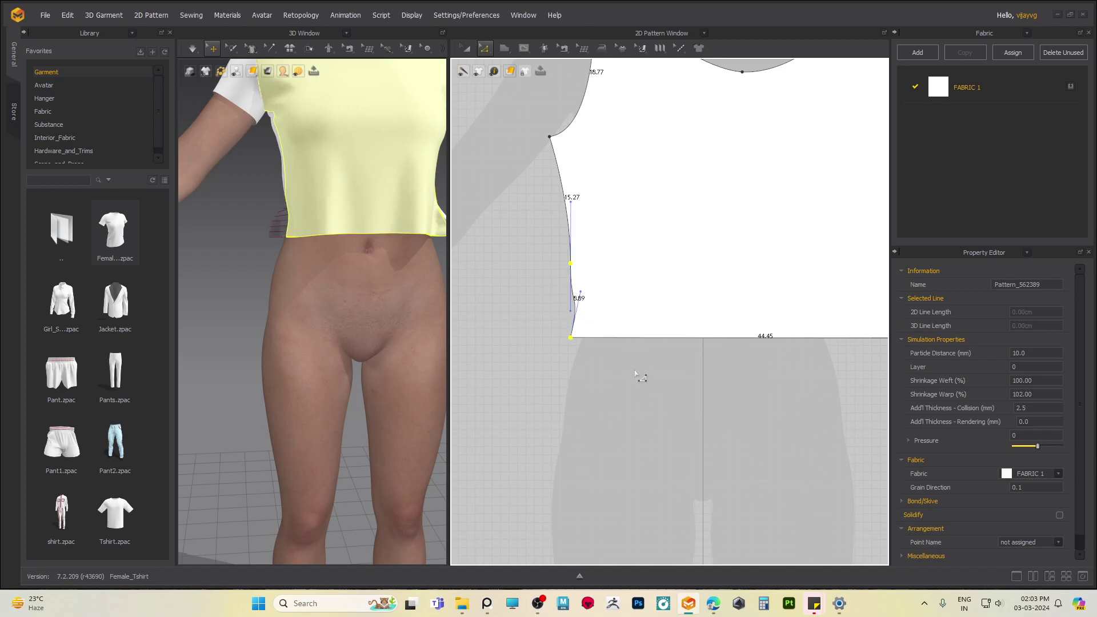
- Clear the curve at the front pattern's lower-left corner so its side edge runs straight below the waist
{"action": "left_click", "coordinate": [561, 341]}
{"action": "left_click", "coordinate": [559, 337]}
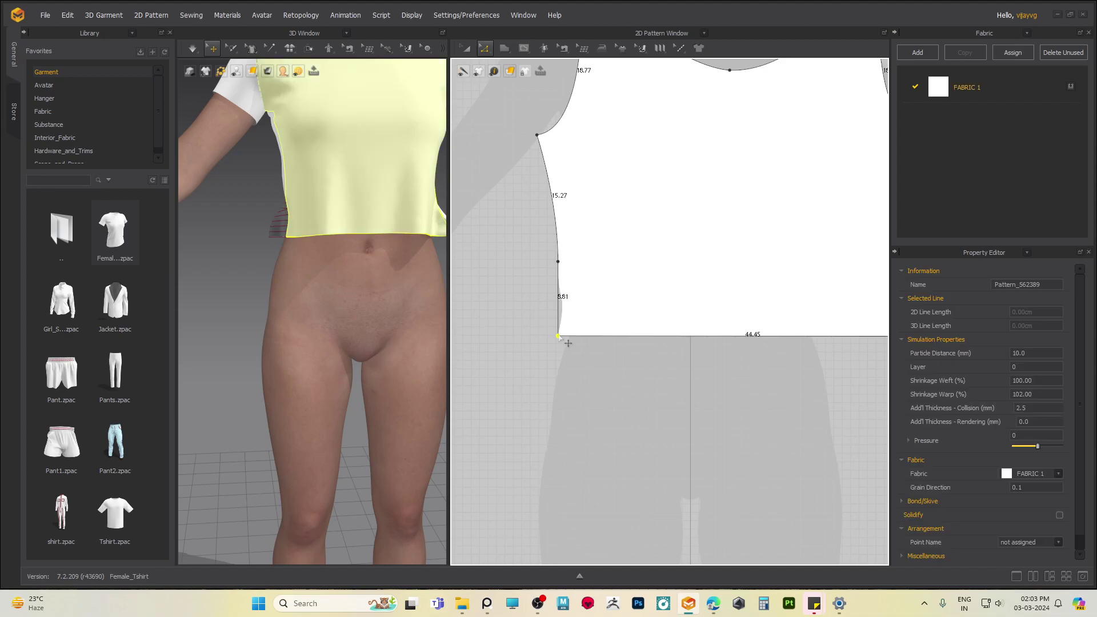
{"action": "left_click", "coordinate": [585, 384]}
{"action": "scroll", "coordinate": [576, 392], "scroll_direction": "down", "scroll_amount": 5}
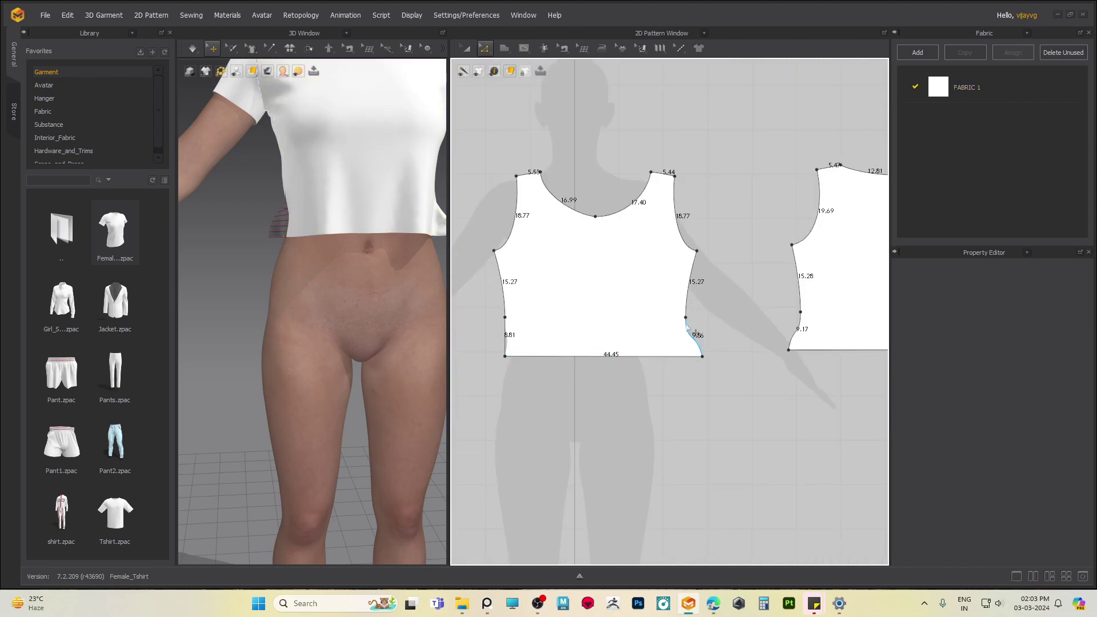
- Align the front pattern's lower-right corner point under its right waist point with the Left alignment option
{"action": "left_click", "coordinate": [703, 356]}
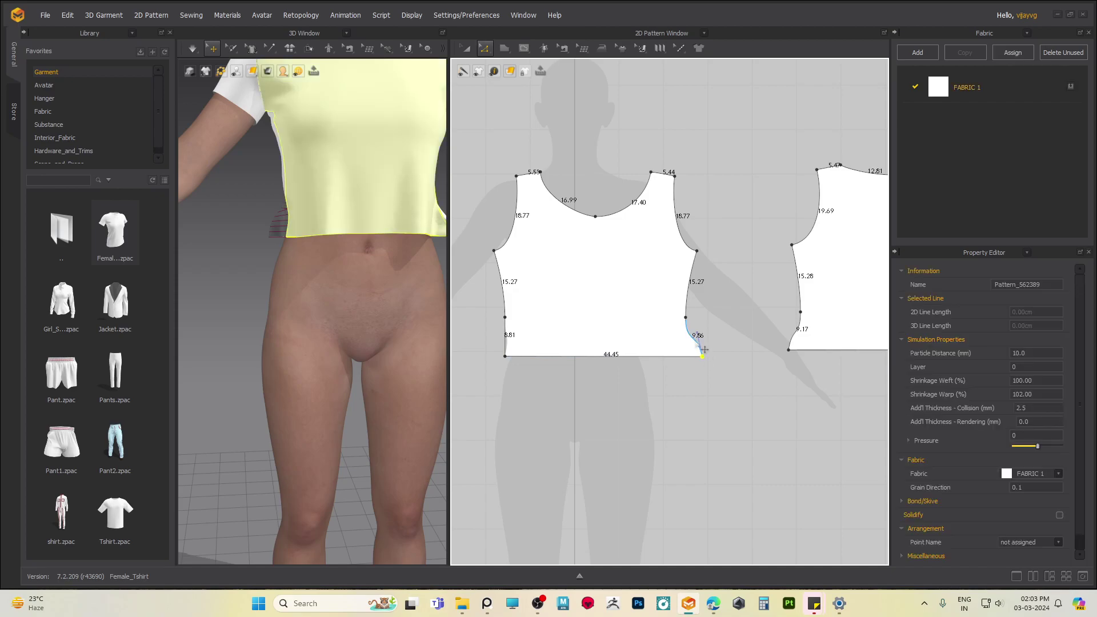
{"action": "right_click", "coordinate": [686, 318]}
{"action": "mouse_move", "coordinate": [717, 382]}
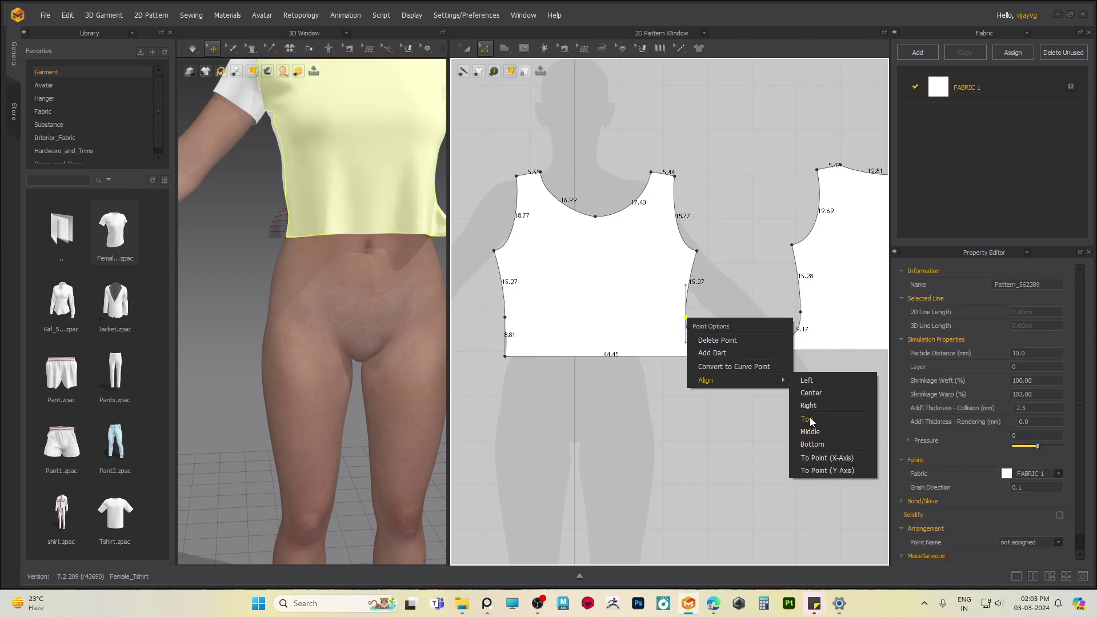
{"action": "left_click", "coordinate": [814, 382]}
{"action": "middle_click_drag", "start_coordinate": [727, 411], "coordinate": [720, 418]}
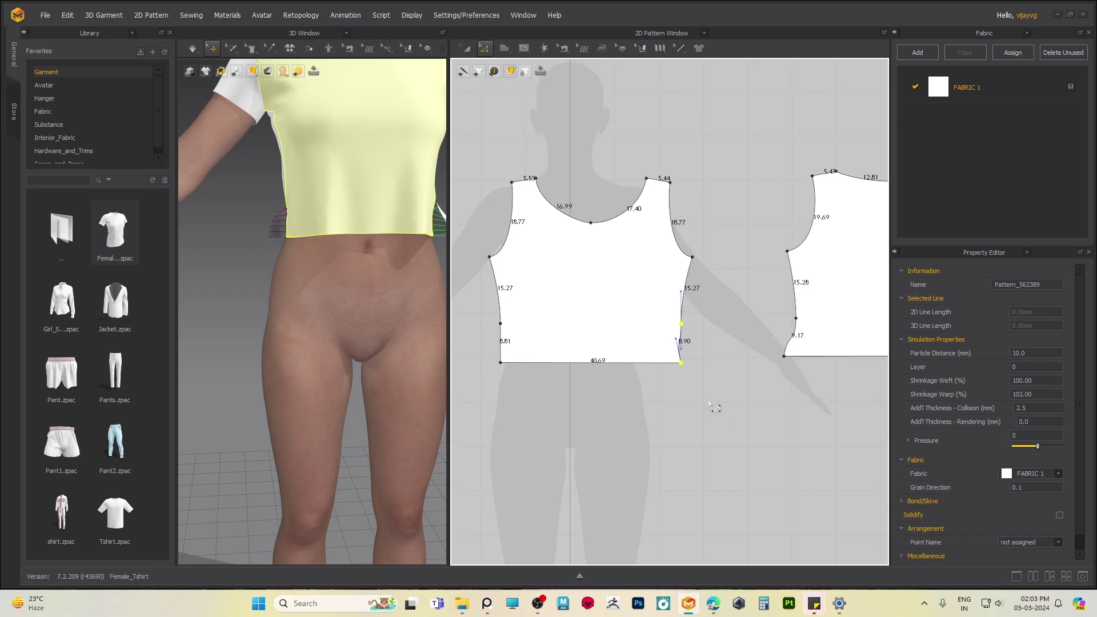
- Clear the curve at the front pattern's lower-right corner to straighten that side edge below the waist
{"action": "scroll", "coordinate": [688, 365], "scroll_direction": "down", "scroll_amount": 7}
{"action": "scroll", "coordinate": [680, 355], "scroll_direction": "up", "scroll_amount": 2}
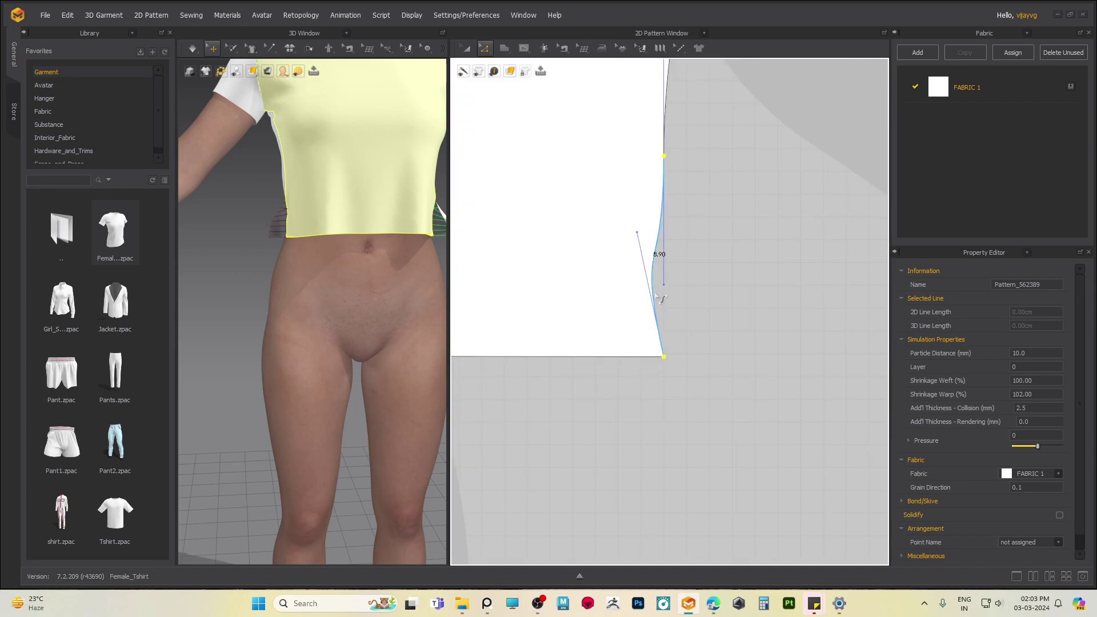
{"action": "left_click", "coordinate": [665, 358]}
{"action": "left_click", "coordinate": [742, 374]}
{"action": "scroll", "coordinate": [658, 271], "scroll_direction": "down", "scroll_amount": 3}
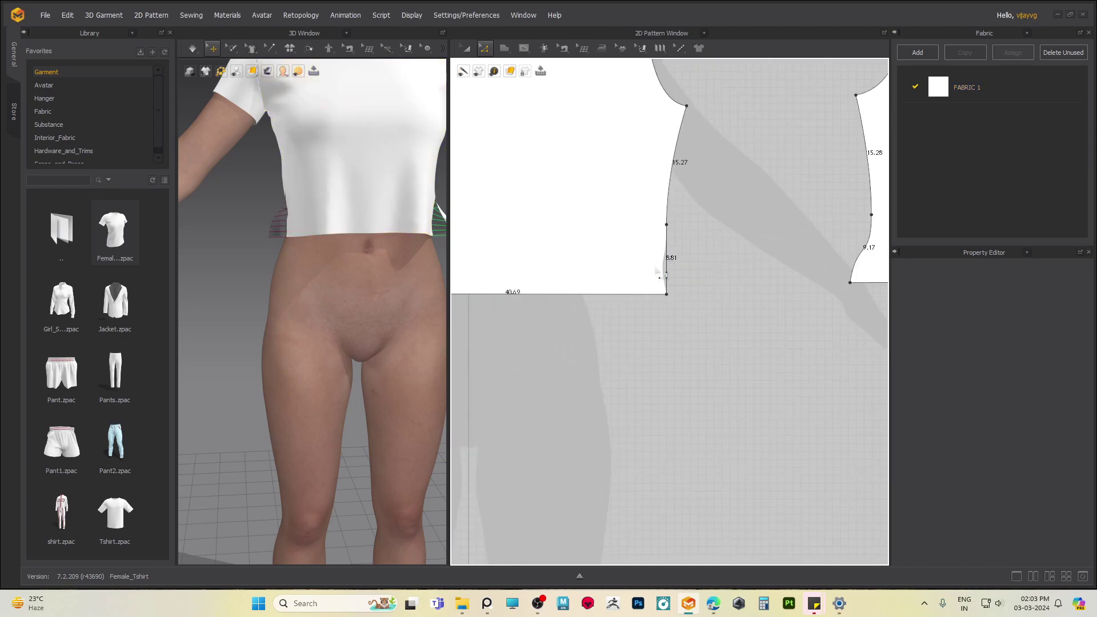
- Align the back pattern's lower-left corner point under its left waist point with the Right alignment option
{"action": "scroll", "coordinate": [408, 267], "scroll_direction": "down", "scroll_amount": 5}
{"action": "left_click", "coordinate": [330, 248]}
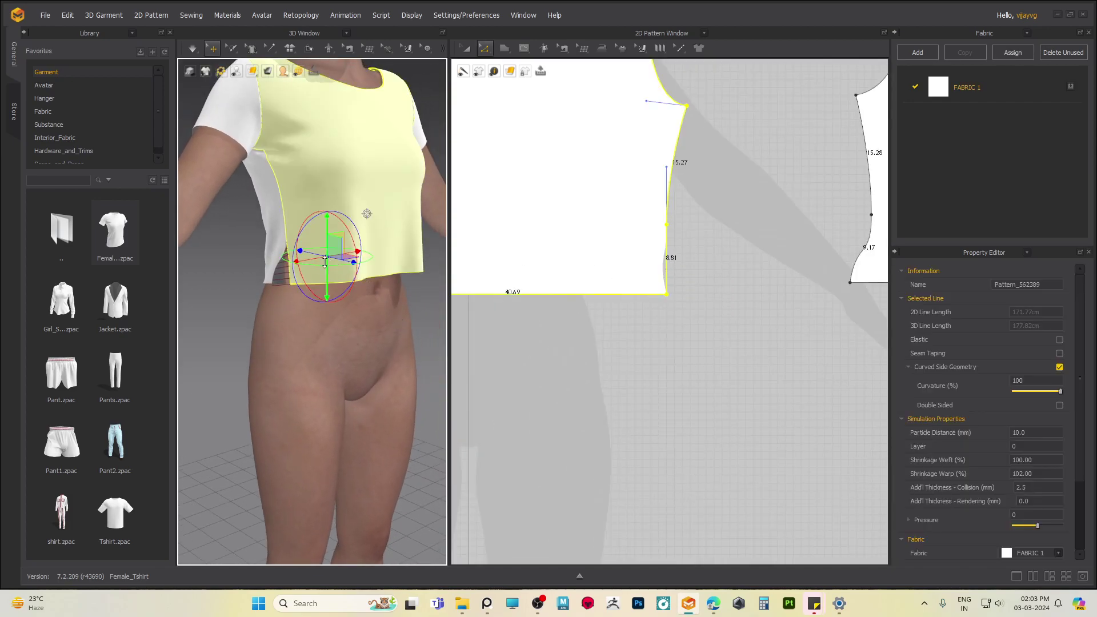
{"action": "right_click_drag", "start_coordinate": [327, 275], "coordinate": [654, 331]}
{"action": "scroll", "coordinate": [666, 370], "scroll_direction": "down", "scroll_amount": 3}
{"action": "scroll", "coordinate": [683, 317], "scroll_direction": "up", "scroll_amount": 5}
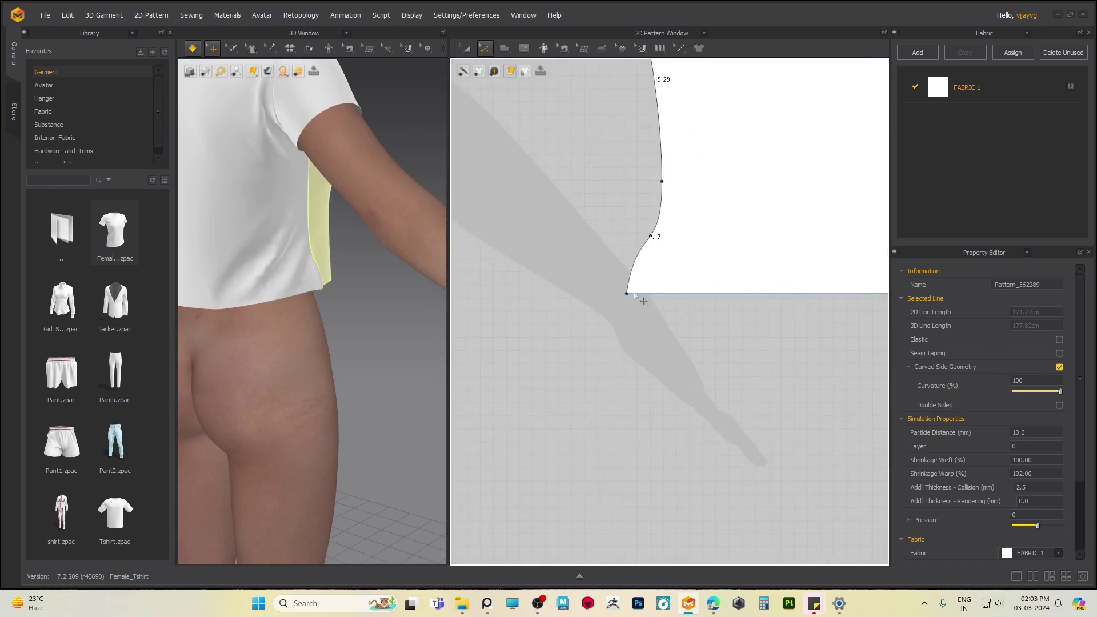
{"action": "left_click", "coordinate": [661, 182]}
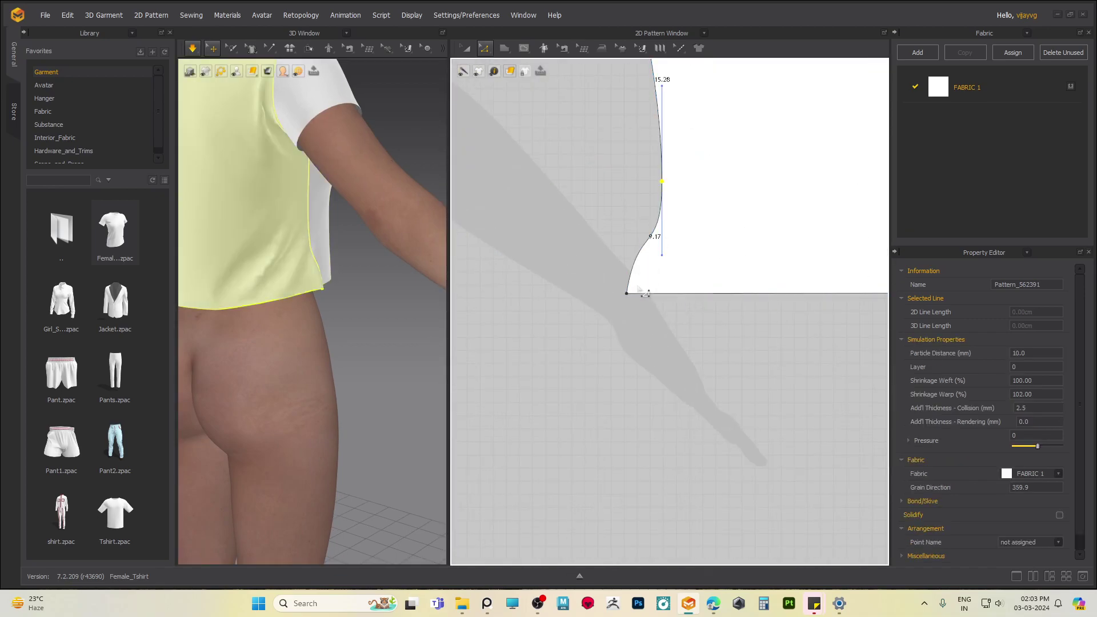
{"action": "right_click", "coordinate": [627, 296]}
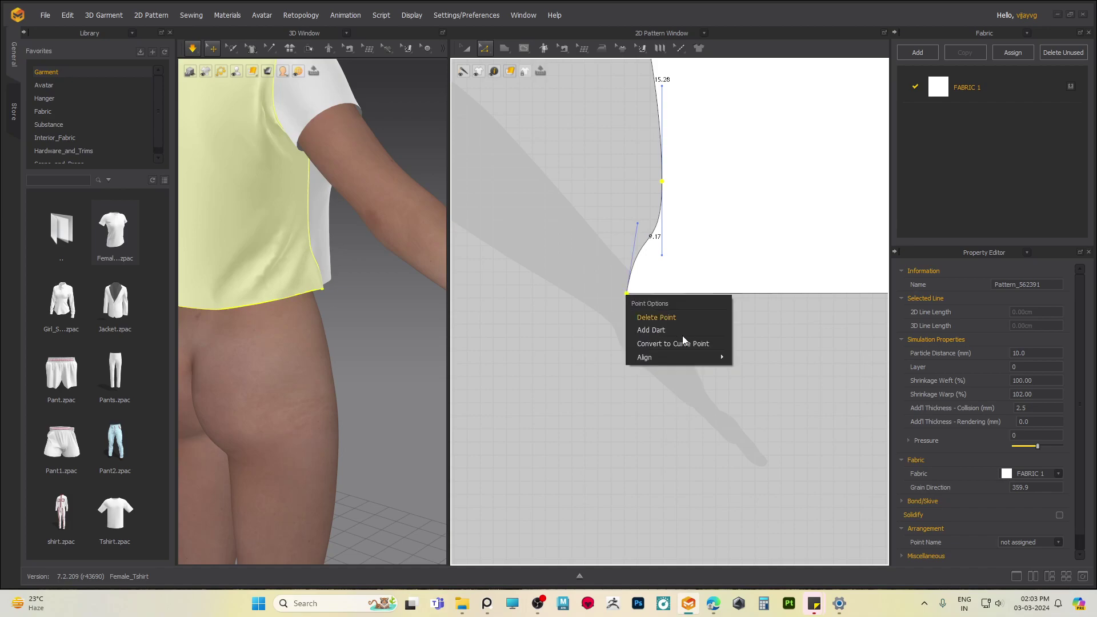
{"action": "mouse_move", "coordinate": [670, 359]}
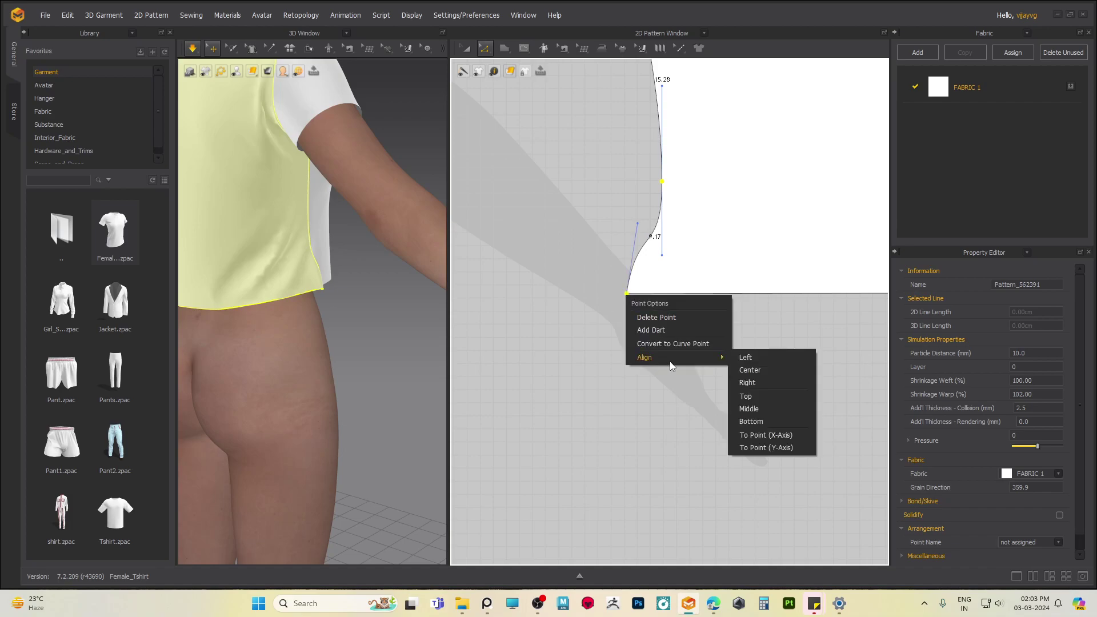
{"action": "left_click", "coordinate": [747, 383]}
- Clear the curve at the back pattern's lower-left corner so the side edge runs straight below the waist
{"action": "middle_click_drag", "start_coordinate": [735, 354], "coordinate": [670, 387]}
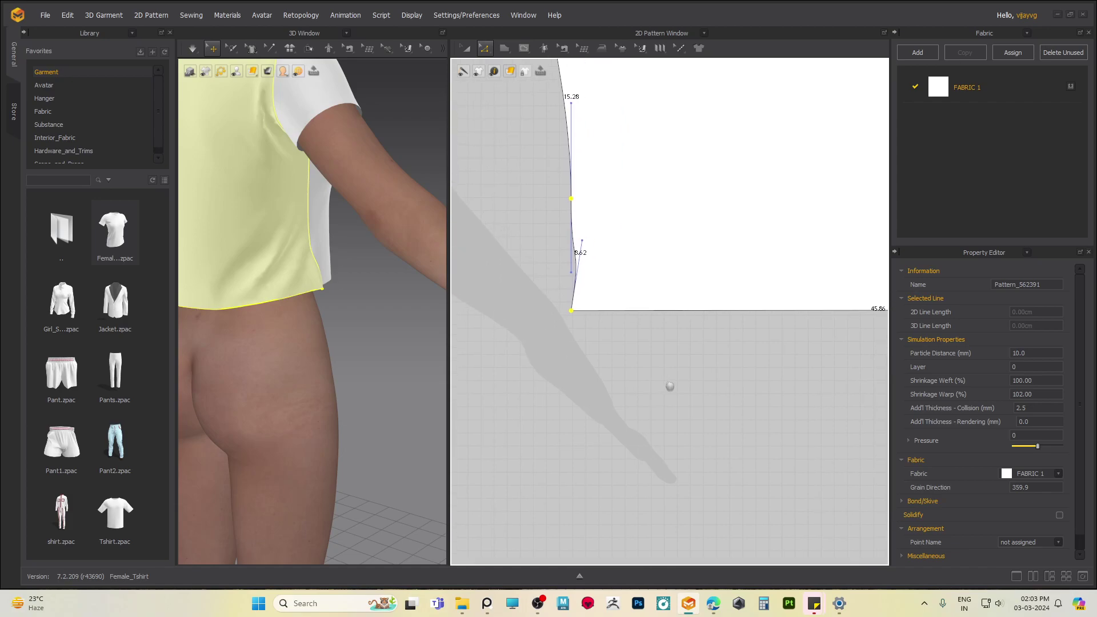
{"action": "middle_click_drag", "start_coordinate": [865, 366], "coordinate": [646, 383]}
{"action": "scroll", "coordinate": [756, 326], "scroll_direction": "down", "scroll_amount": 3}
{"action": "middle_click_drag", "start_coordinate": [637, 342], "coordinate": [799, 360]}
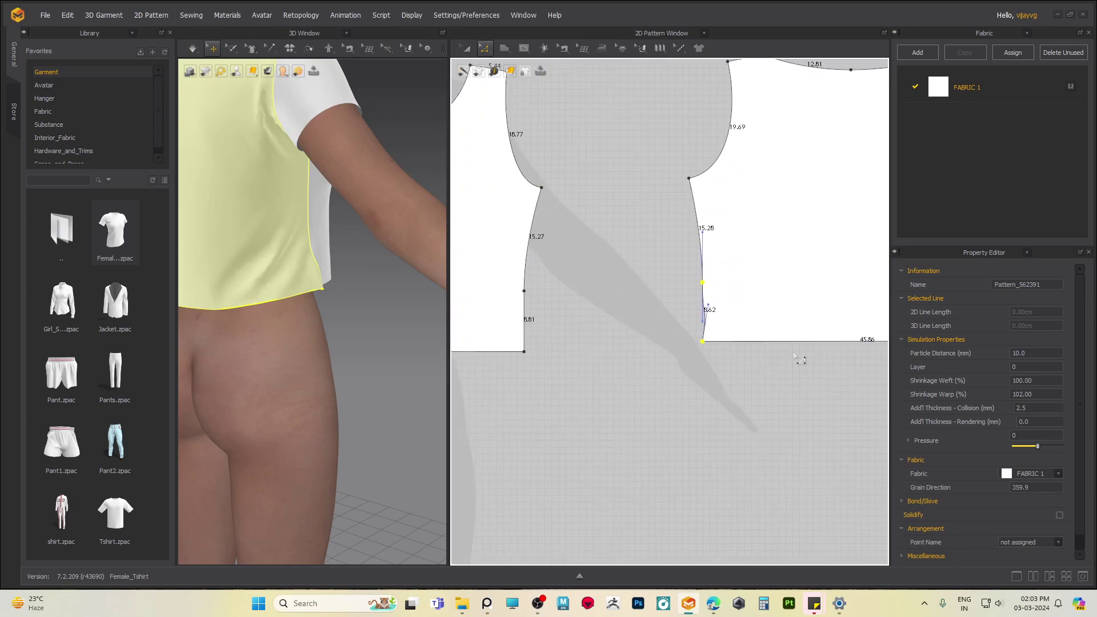
{"action": "scroll", "coordinate": [793, 356], "scroll_direction": "up", "scroll_amount": 3}
{"action": "left_click", "coordinate": [641, 336]}
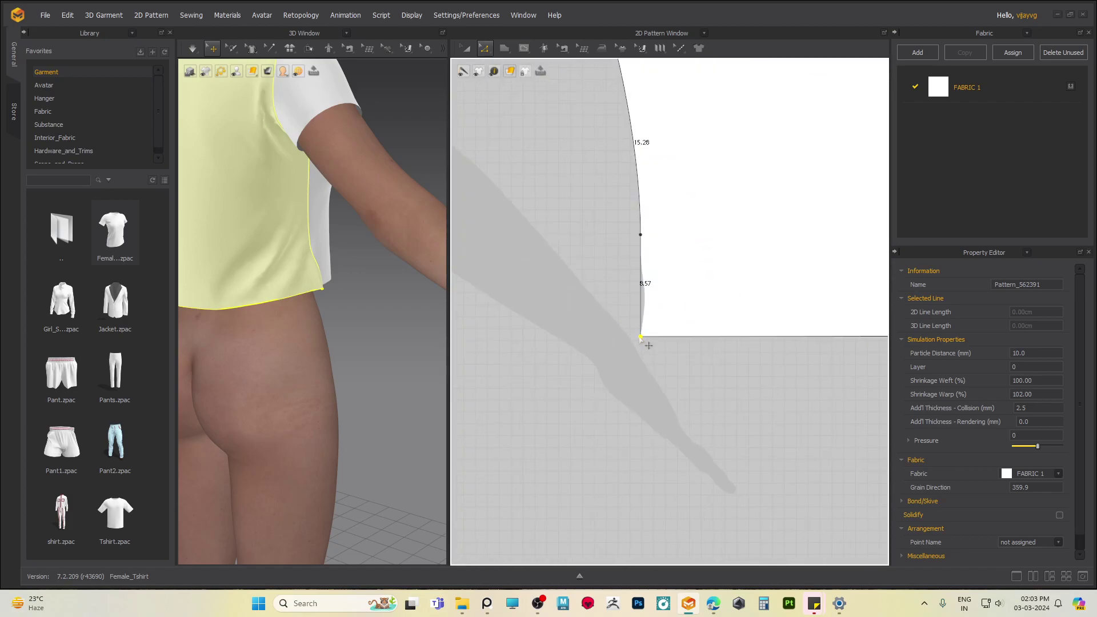
- Align the back pattern's lower-right corner under its right waist point with the Left option, and straighten the side edge below the waist
{"action": "scroll", "coordinate": [720, 369], "scroll_direction": "down", "scroll_amount": 2}
{"action": "middle_click_drag", "start_coordinate": [769, 390], "coordinate": [480, 397]}
{"action": "scroll", "coordinate": [643, 323], "scroll_direction": "up", "scroll_amount": 1}
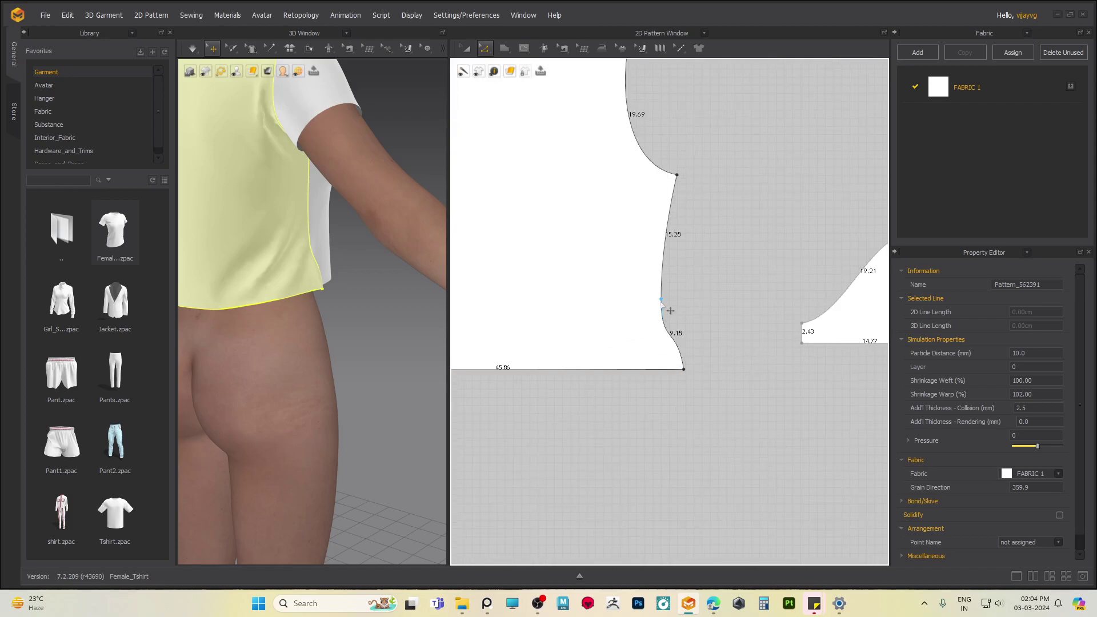
{"action": "right_click", "coordinate": [684, 370]}
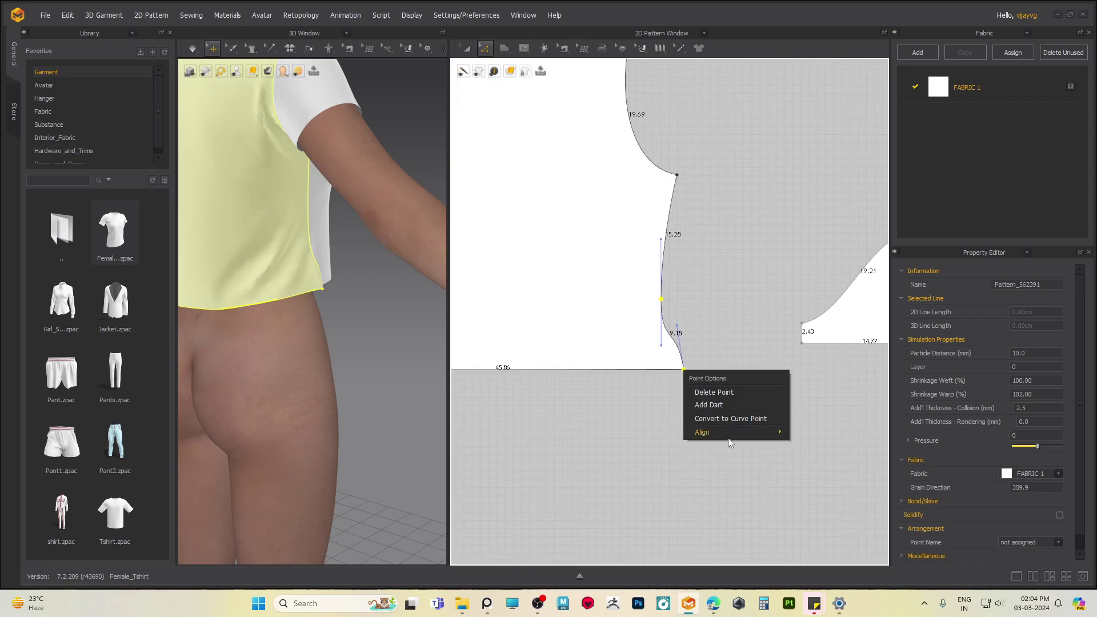
{"action": "mouse_move", "coordinate": [729, 438]}
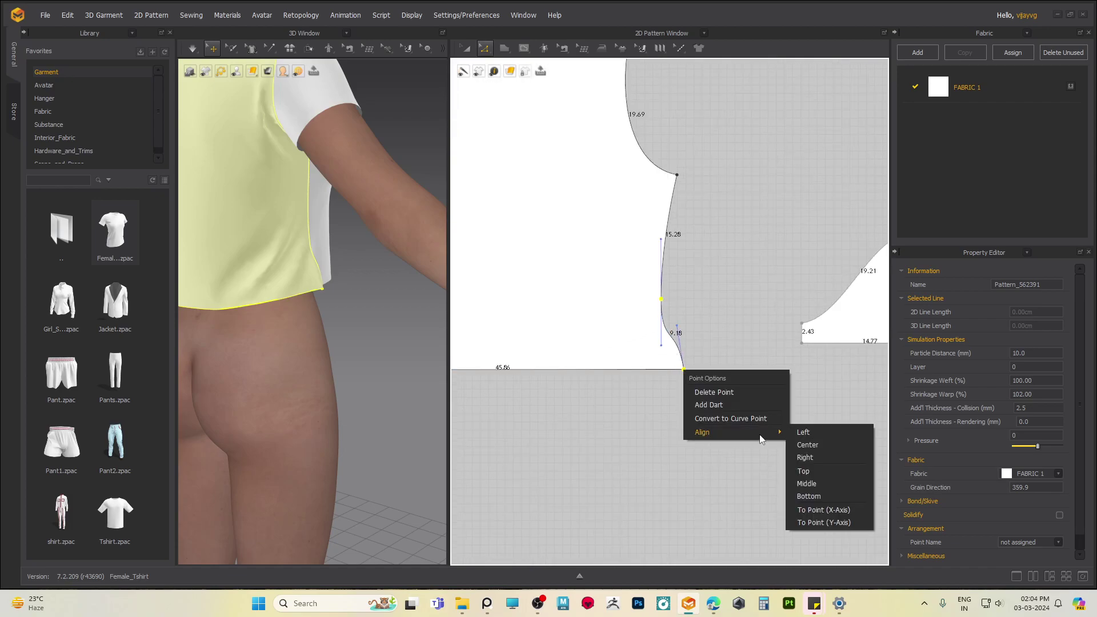
{"action": "left_click", "coordinate": [804, 433]}
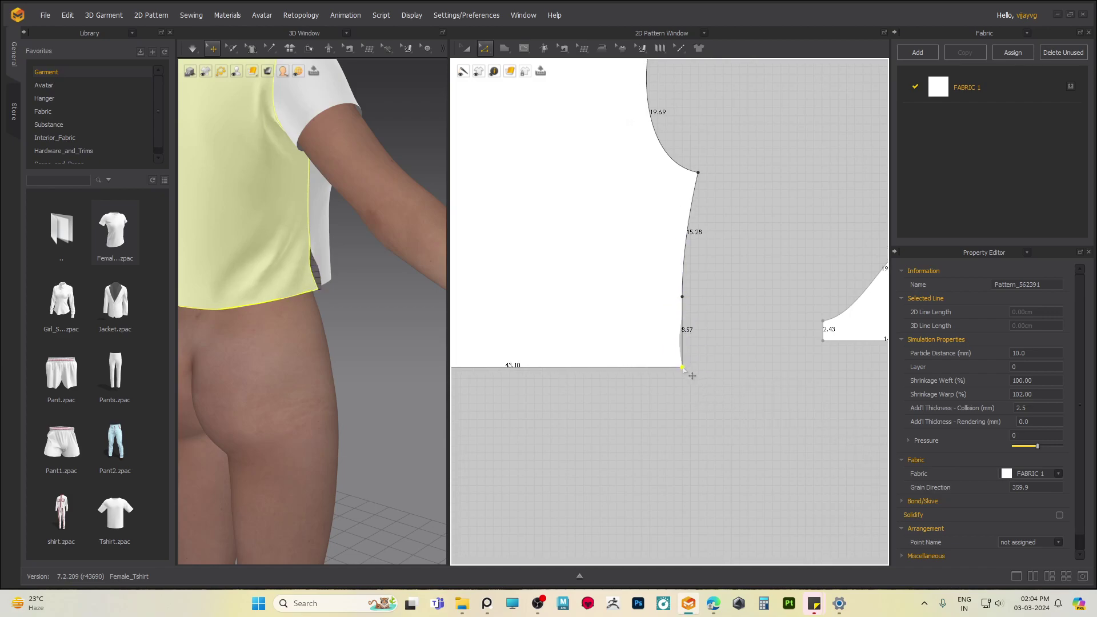
- Simulate the garment with the straightened sides and examine its fit from the front and side
{"action": "right_click_drag", "start_coordinate": [387, 360], "coordinate": [348, 268]}
{"action": "right_click_drag", "start_coordinate": [386, 330], "coordinate": [383, 289]}
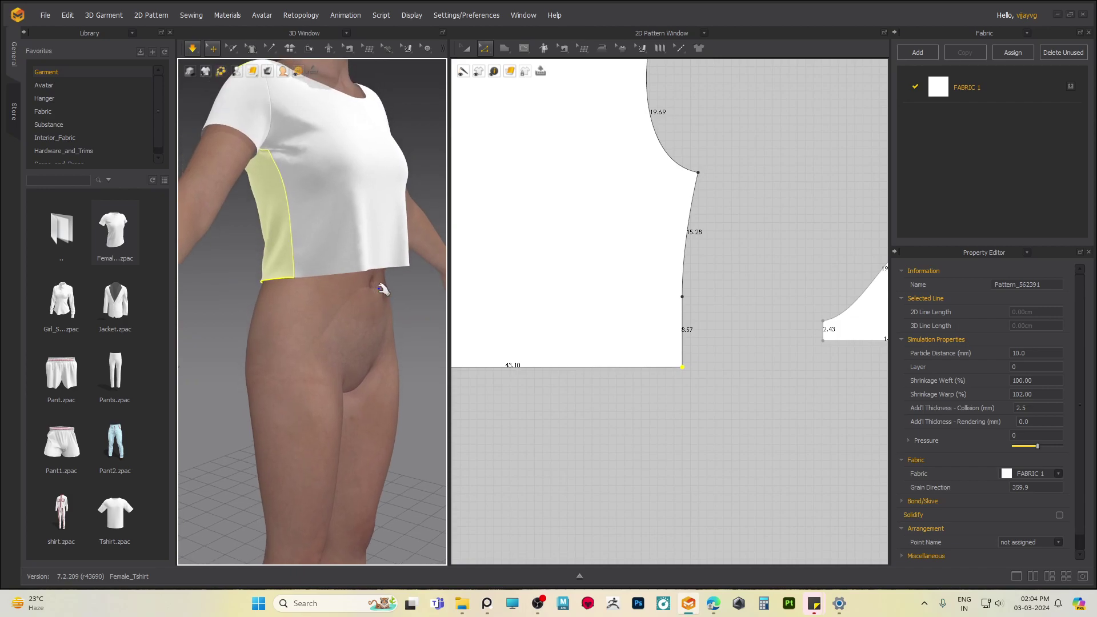
{"action": "scroll", "coordinate": [631, 319], "scroll_direction": "down", "scroll_amount": 5}
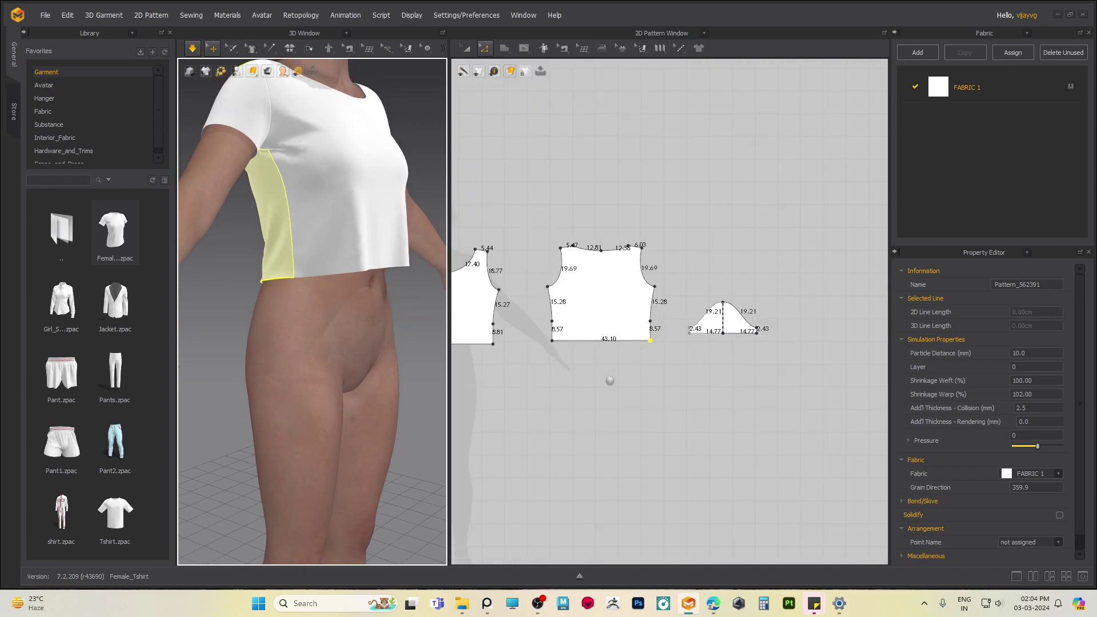
{"action": "middle_click_drag", "start_coordinate": [578, 381], "coordinate": [727, 345]}
{"action": "middle_click_drag", "start_coordinate": [632, 367], "coordinate": [684, 372]}
{"action": "left_click", "coordinate": [660, 290]}
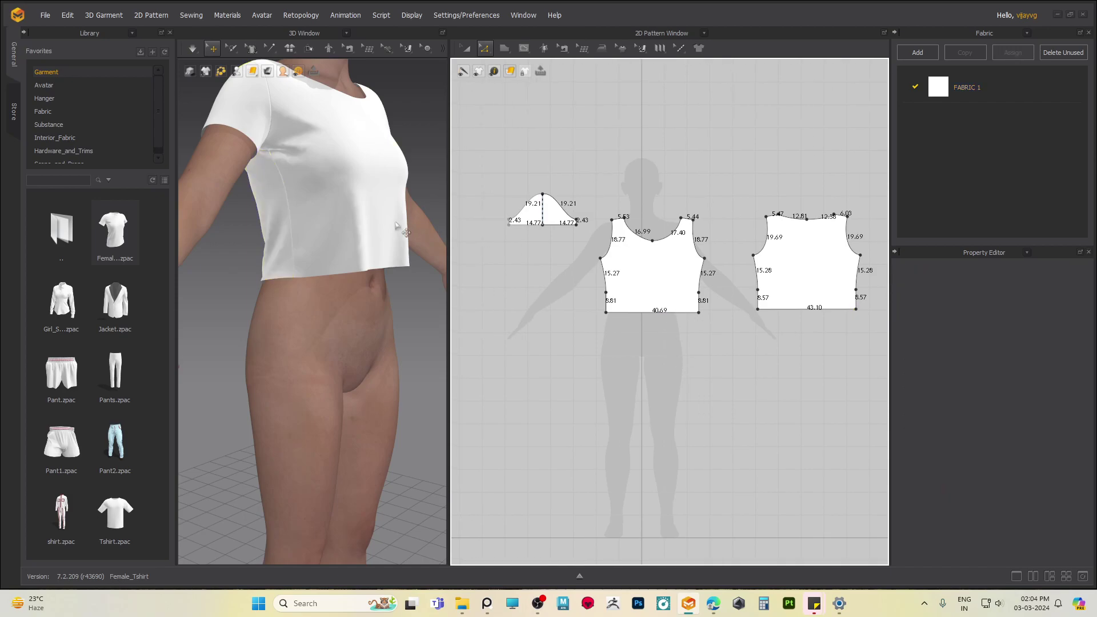
{"action": "left_click", "coordinate": [395, 222]}
{"action": "scroll", "coordinate": [667, 335], "scroll_direction": "up", "scroll_amount": 2}
{"action": "left_click", "coordinate": [578, 328]}
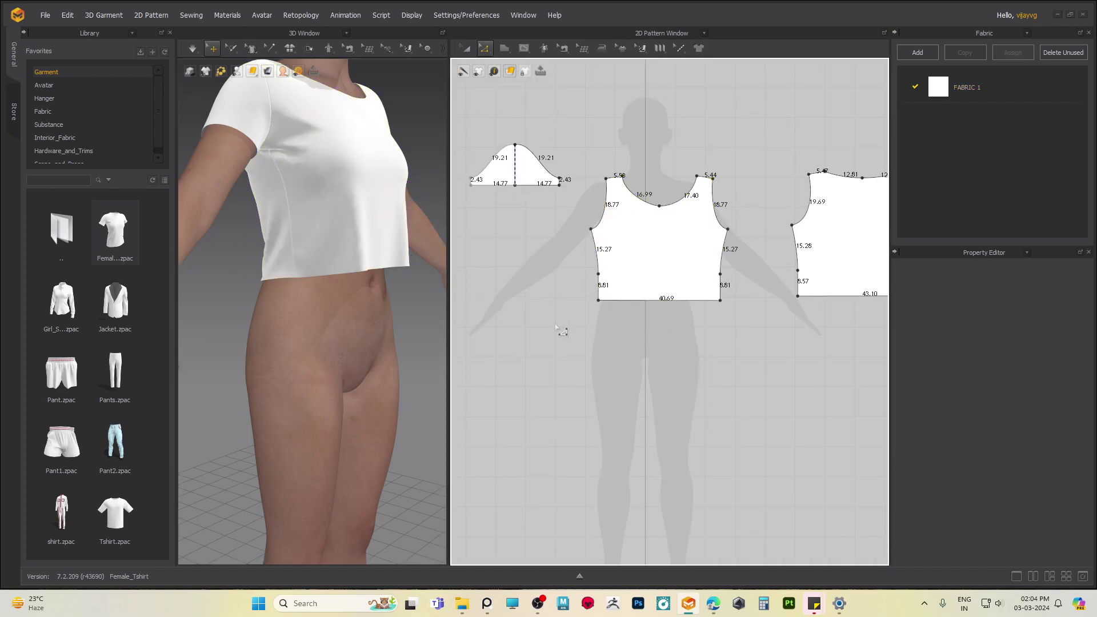
- Move both bottom corners of the front pattern inward to narrow its hem to about 36 cm
{"action": "left_click_drag", "start_coordinate": [737, 295], "coordinate": [737, 295]}
{"action": "left_click", "coordinate": [590, 318]}
{"action": "left_click", "coordinate": [599, 300]}
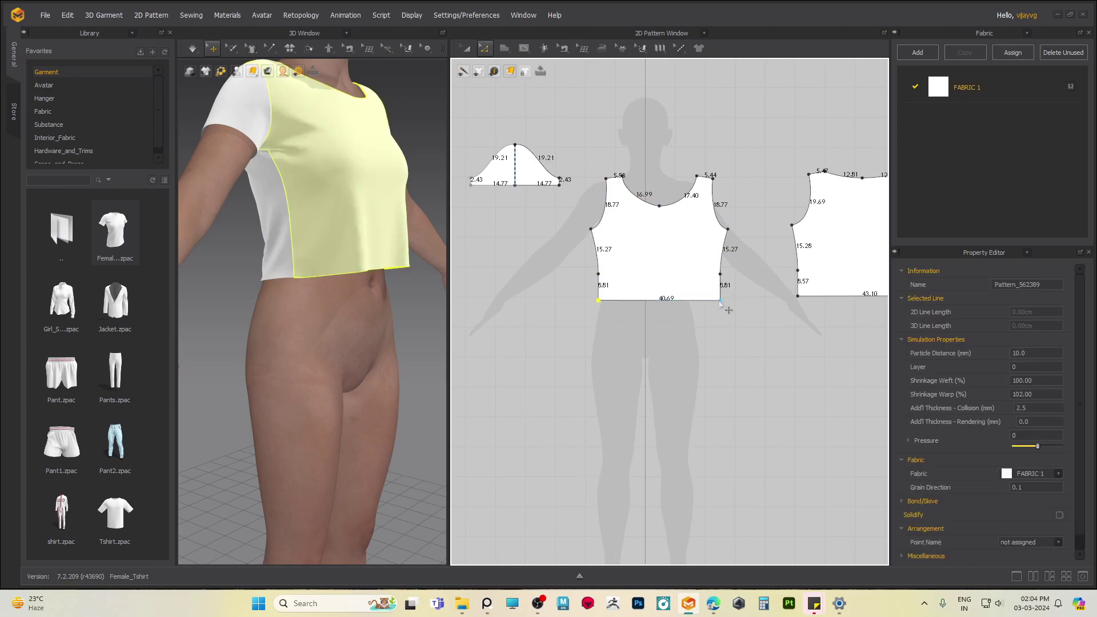
{"action": "key", "text": "Right"}
{"action": "left_click_drag", "start_coordinate": [721, 302], "coordinate": [720, 309]}
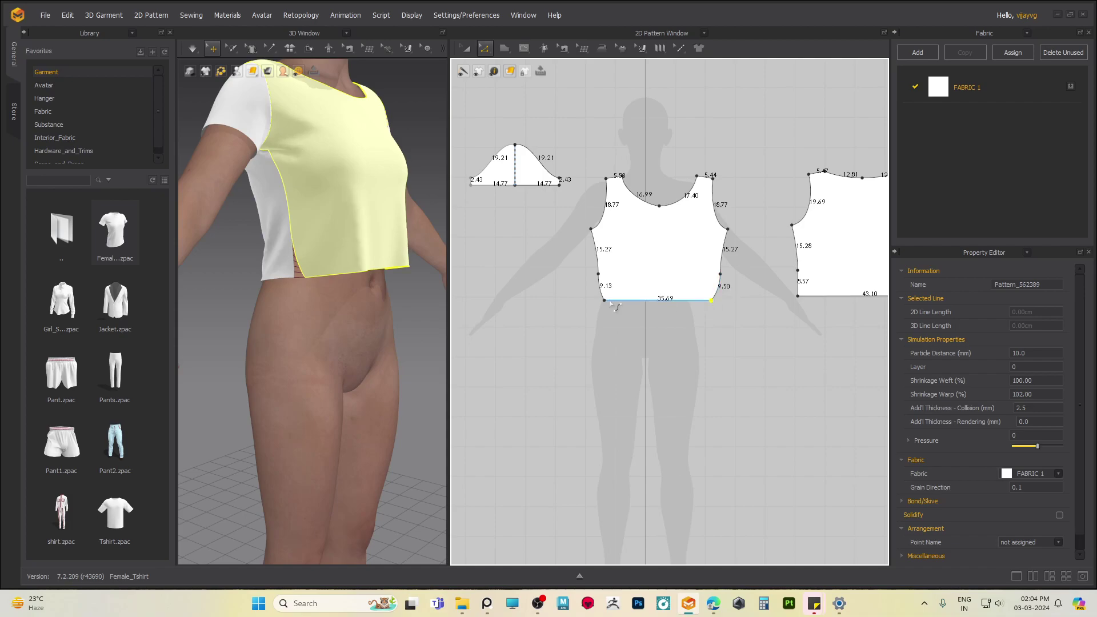
- Remove the curves at both waist points of the front pattern to straighten its side edges, and simulate the garment
{"action": "key", "text": "space"}
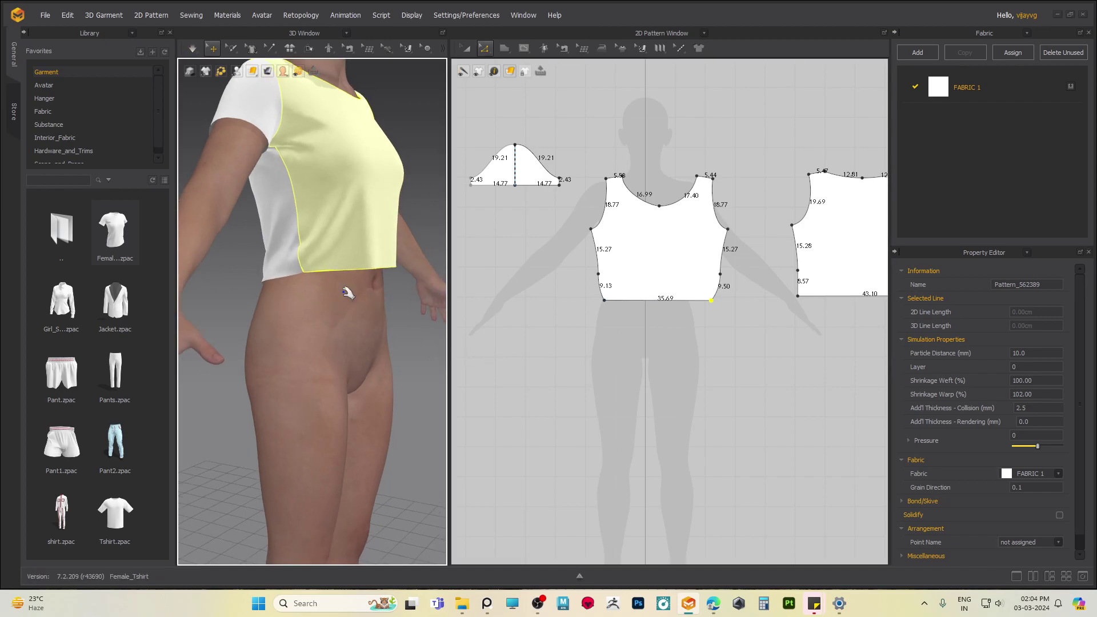
{"action": "scroll", "coordinate": [331, 280], "scroll_direction": "up", "scroll_amount": 4}
{"action": "scroll", "coordinate": [680, 269], "scroll_direction": "up", "scroll_amount": 3}
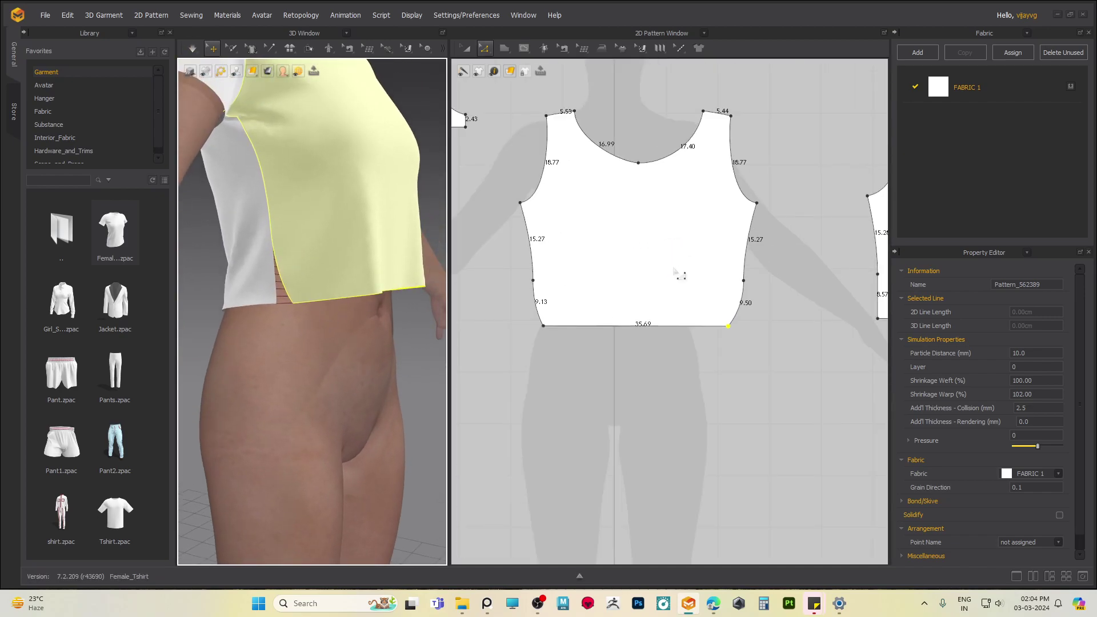
{"action": "left_click", "coordinate": [534, 299]}
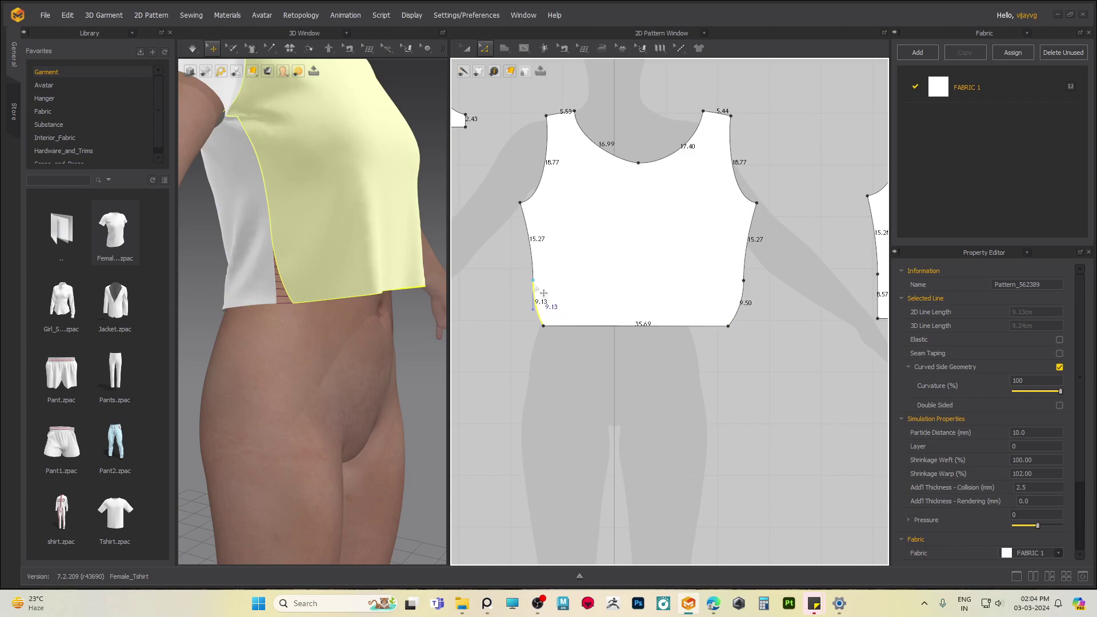
{"action": "left_click", "coordinate": [534, 283]}
{"action": "key", "text": "Delete"}
{"action": "left_click", "coordinate": [744, 282]}
{"action": "key", "text": "space"}
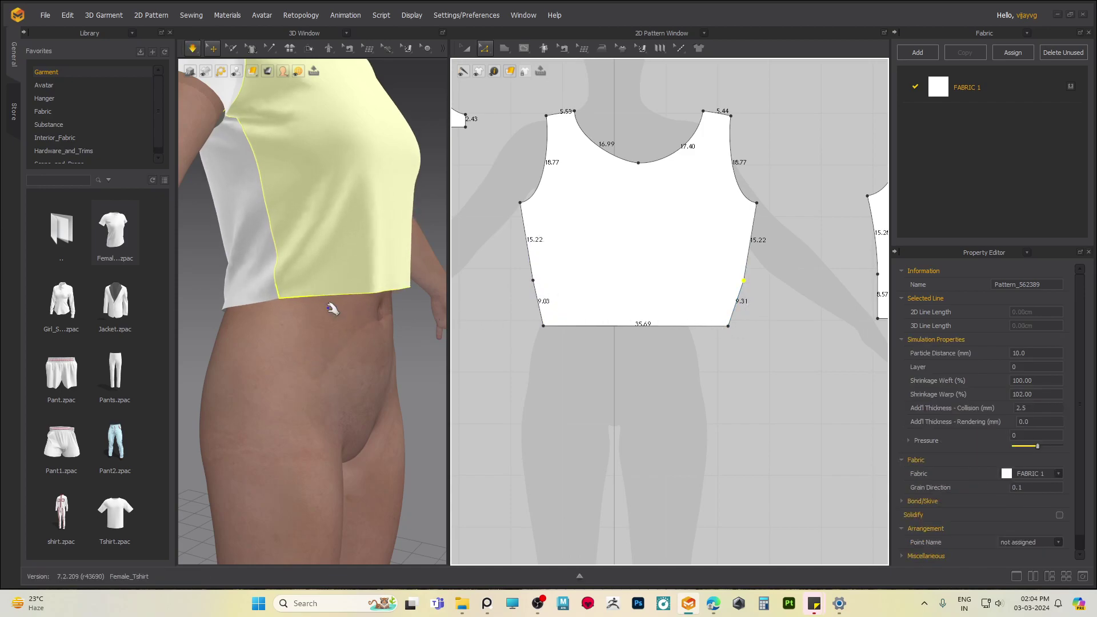
- Select the hem edges of the sleeve pattern beside the front pattern
{"action": "scroll", "coordinate": [331, 309], "scroll_direction": "down", "scroll_amount": 1}
{"action": "right_click_drag", "start_coordinate": [328, 308], "coordinate": [199, 326]}
{"action": "mouse_move", "coordinate": [238, 332]}
{"action": "middle_mouse_down"}
{"action": "mouse_move", "coordinate": [242, 271]}
{"action": "mouse_move", "coordinate": [249, 335]}
{"action": "middle_mouse_up"}
{"action": "scroll", "coordinate": [242, 270], "scroll_direction": "down", "scroll_amount": 2}
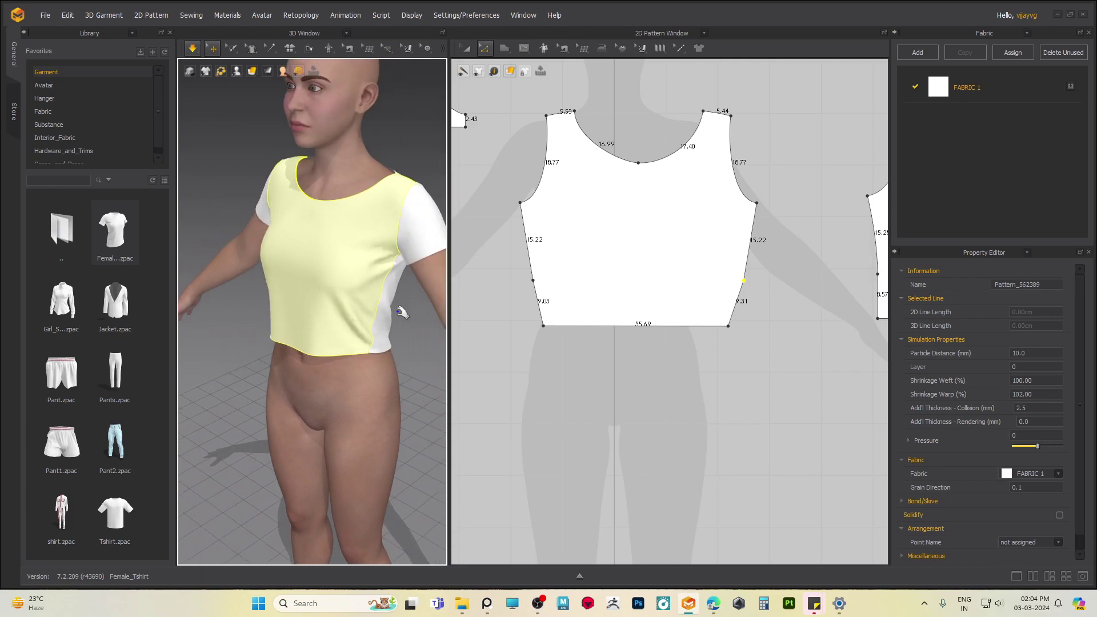
{"action": "right_click_drag", "start_coordinate": [386, 331], "coordinate": [320, 200]}
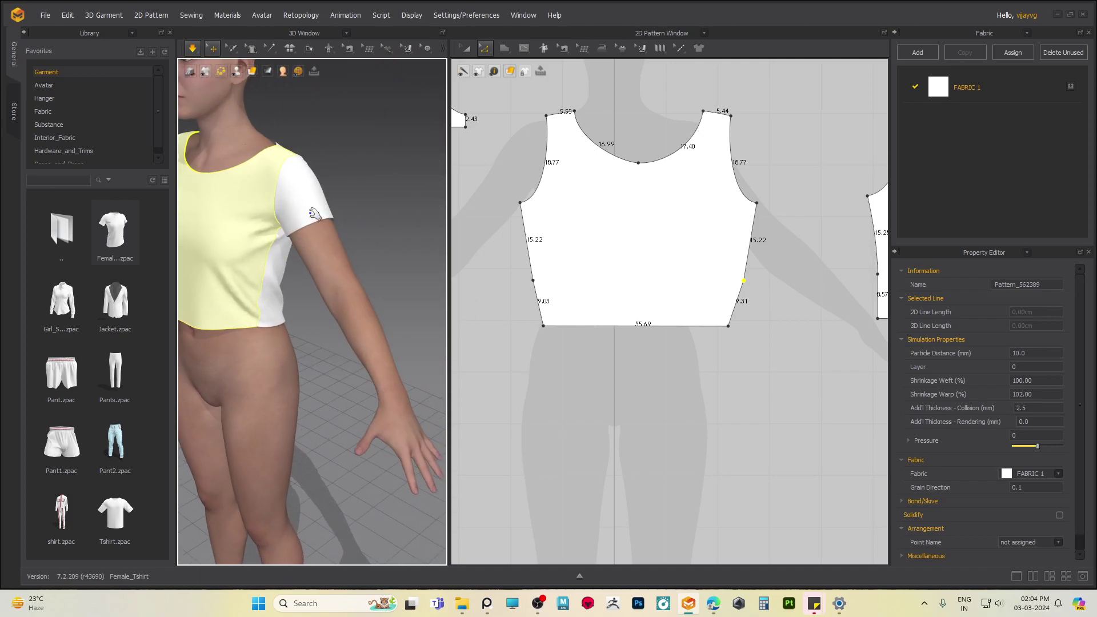
{"action": "left_click", "coordinate": [321, 195]}
{"action": "scroll", "coordinate": [823, 416], "scroll_direction": "down", "scroll_amount": 5}
{"action": "scroll", "coordinate": [647, 327], "scroll_direction": "up", "scroll_amount": 5}
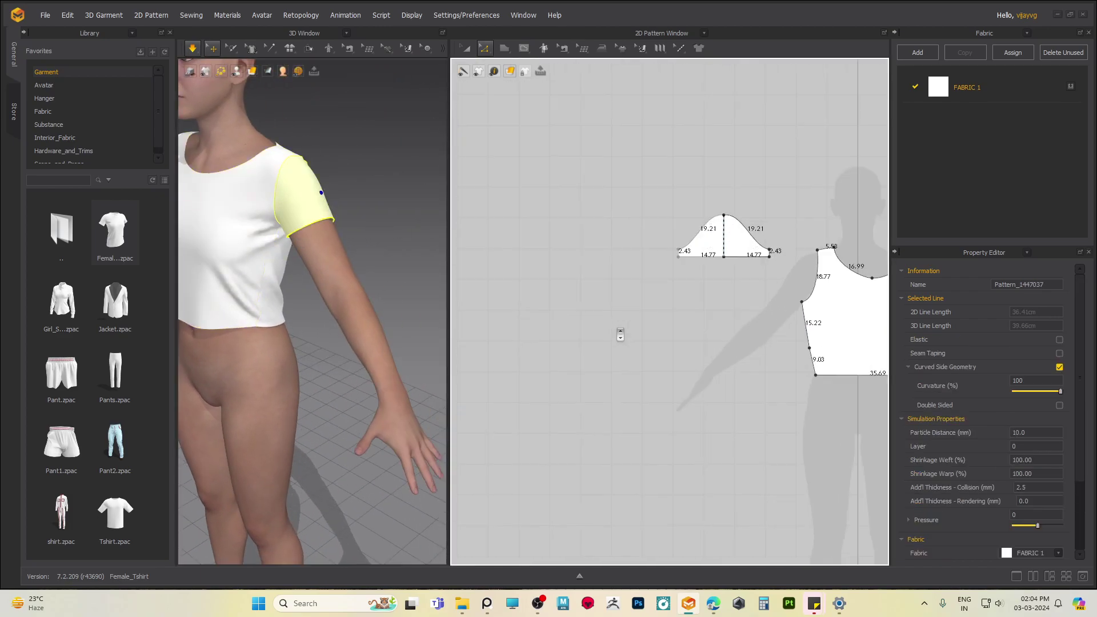
{"action": "middle_click_drag", "start_coordinate": [575, 314], "coordinate": [658, 328]}
{"action": "left_click_drag", "start_coordinate": [500, 349], "coordinate": [566, 326]}
{"action": "left_click_drag", "start_coordinate": [792, 244], "coordinate": [792, 245]}
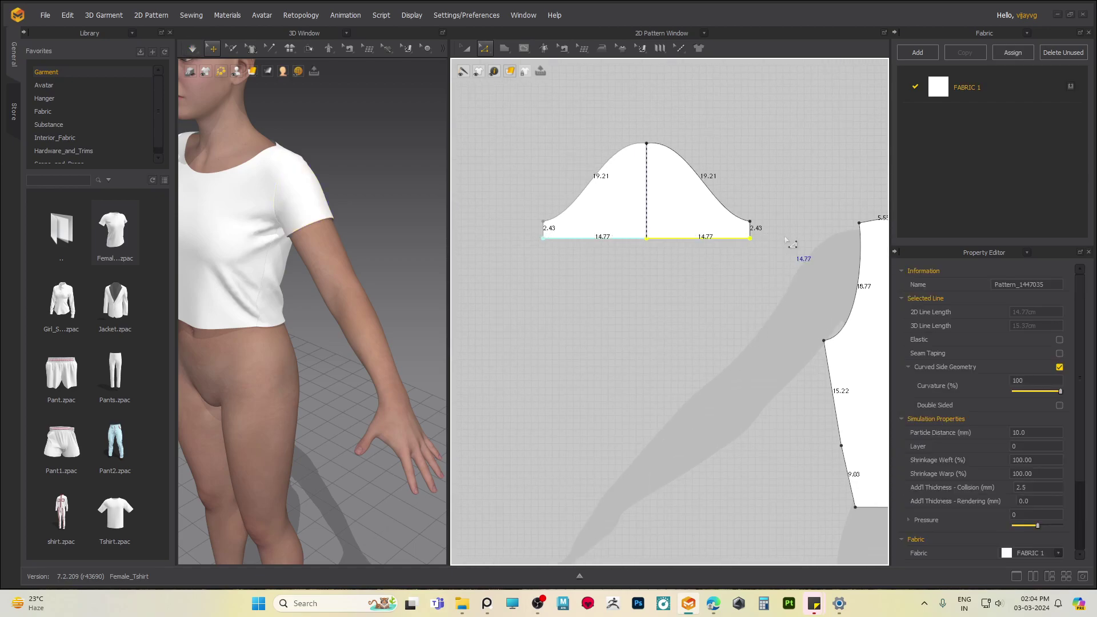
- Add the hem edges of the sleeve pattern beside the back pattern to the selection
{"action": "middle_click_drag", "start_coordinate": [792, 245], "coordinate": [766, 252]}
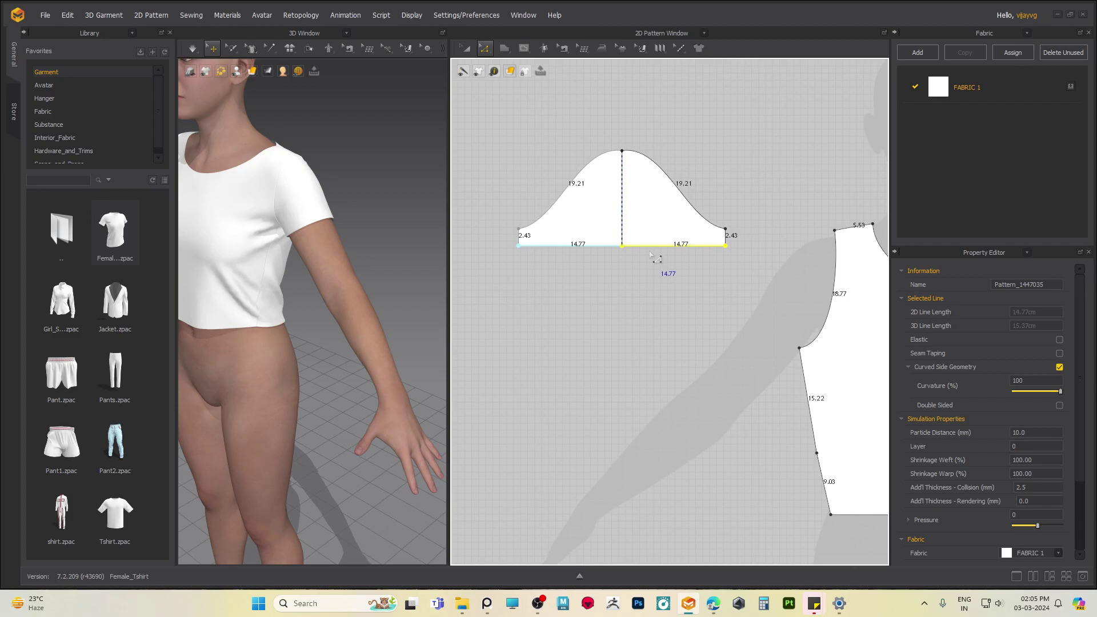
{"action": "scroll", "coordinate": [751, 257], "scroll_direction": "down", "scroll_amount": 4}
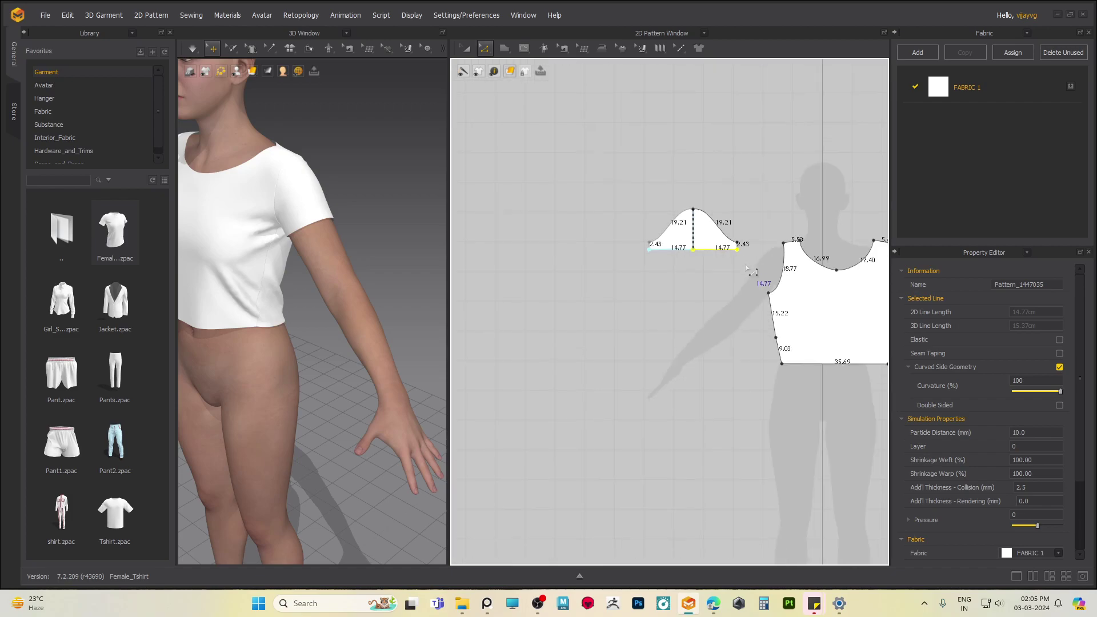
{"action": "middle_click_drag", "start_coordinate": [792, 306], "coordinate": [530, 328]}
{"action": "middle_click_drag", "start_coordinate": [798, 363], "coordinate": [676, 324]}
{"action": "scroll", "coordinate": [675, 322], "scroll_direction": "down", "scroll_amount": 3}
{"action": "scroll", "coordinate": [776, 353], "scroll_direction": "up", "scroll_amount": 6}
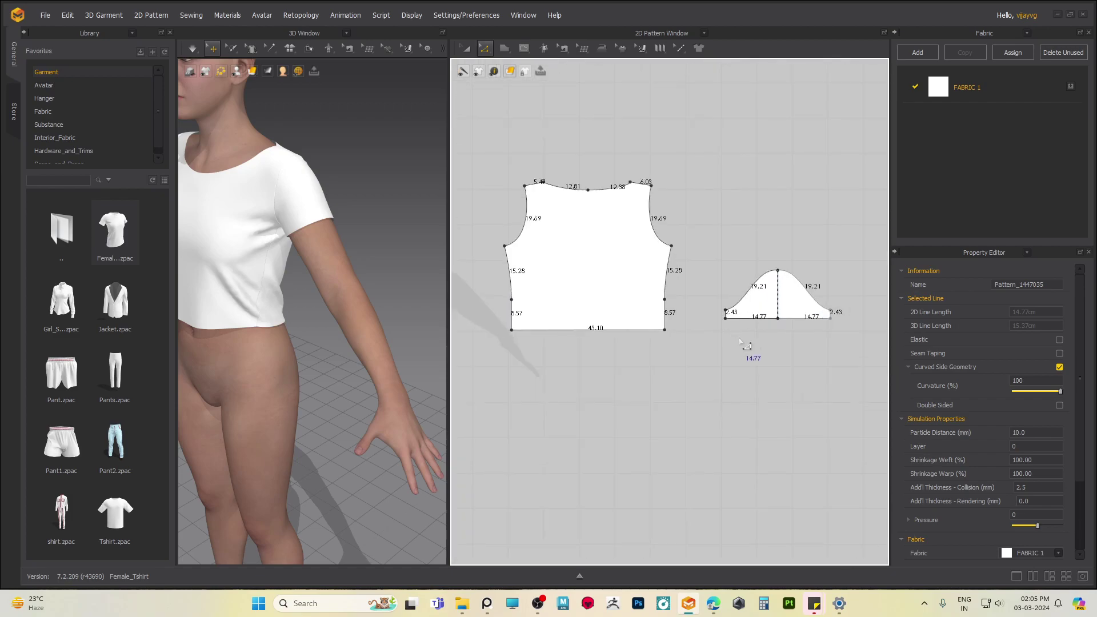
{"action": "left_click_drag", "start_coordinate": [872, 286], "coordinate": [870, 287]}
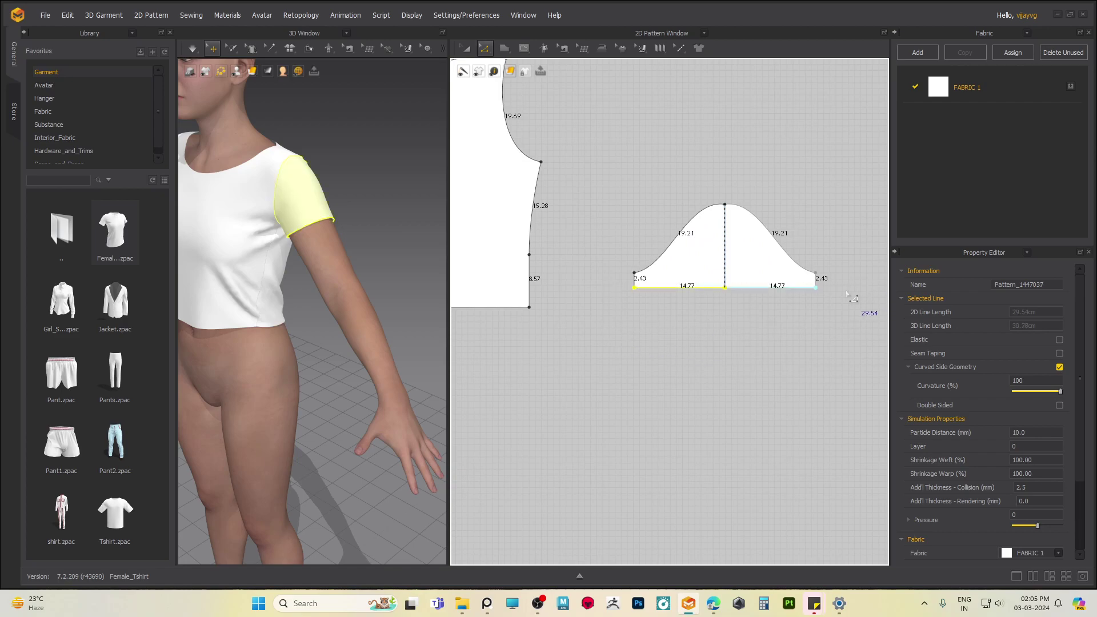
- Lengthen both sleeves by moving their hems down until the sleeve side edges measure 9.43 cm
{"action": "scroll", "coordinate": [724, 292], "scroll_direction": "down", "scroll_amount": 3}
{"action": "middle_click_drag", "start_coordinate": [571, 314], "coordinate": [858, 324]}
{"action": "middle_click_drag", "start_coordinate": [603, 326], "coordinate": [693, 337]}
{"action": "key", "text": "Down"}
{"action": "key", "text": "Down"}
{"action": "key", "text": "Down"}
{"action": "key", "text": "Down"}
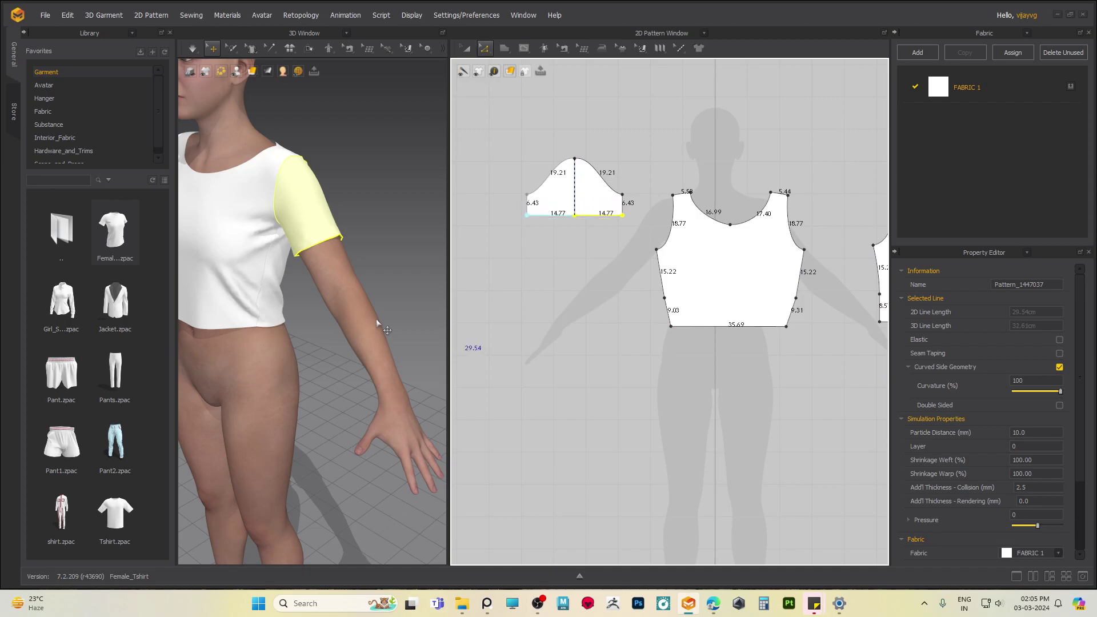
{"action": "key", "text": "Down"}
{"action": "key", "text": "Down"}
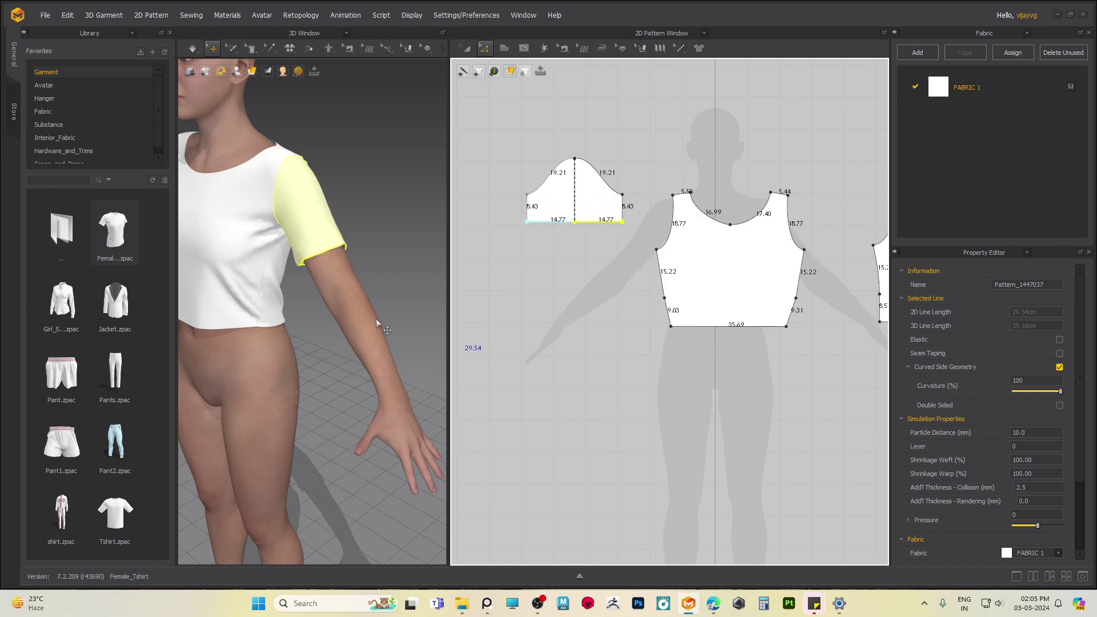
{"action": "key", "text": "Down"}
- Simulate the garment with the lengthened sleeves and examine it from the front
{"action": "key", "text": "space"}
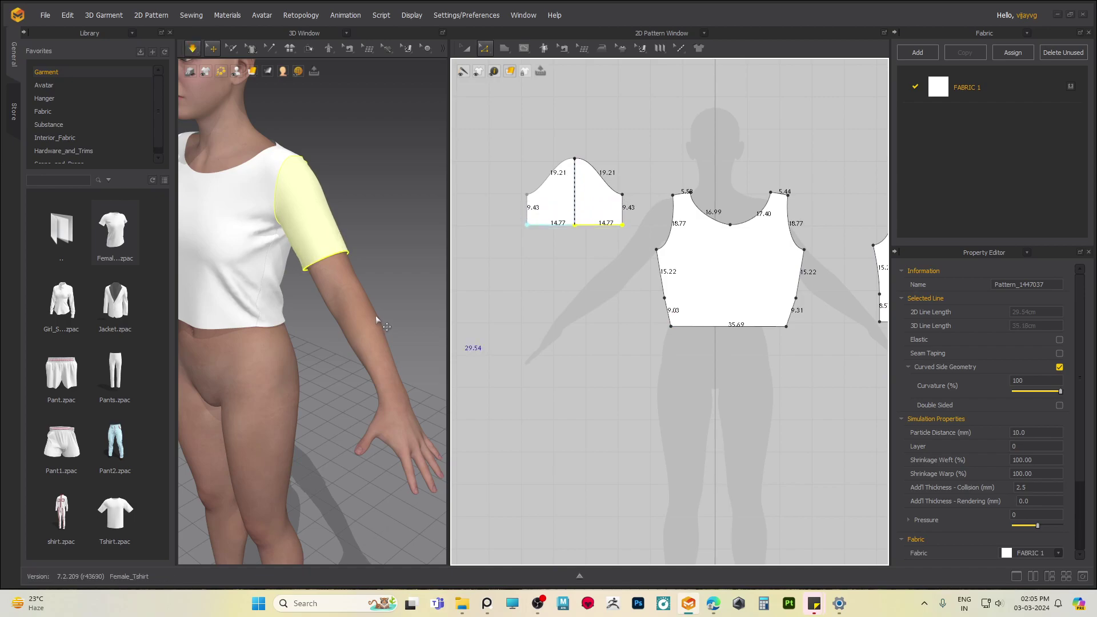
{"action": "right_click_drag", "start_coordinate": [240, 337], "coordinate": [290, 333]}
{"action": "middle_click_drag", "start_coordinate": [289, 334], "coordinate": [397, 318]}
{"action": "scroll", "coordinate": [397, 318], "scroll_direction": "up", "scroll_amount": 1}
{"action": "scroll", "coordinate": [397, 319], "scroll_direction": "down", "scroll_amount": 3}
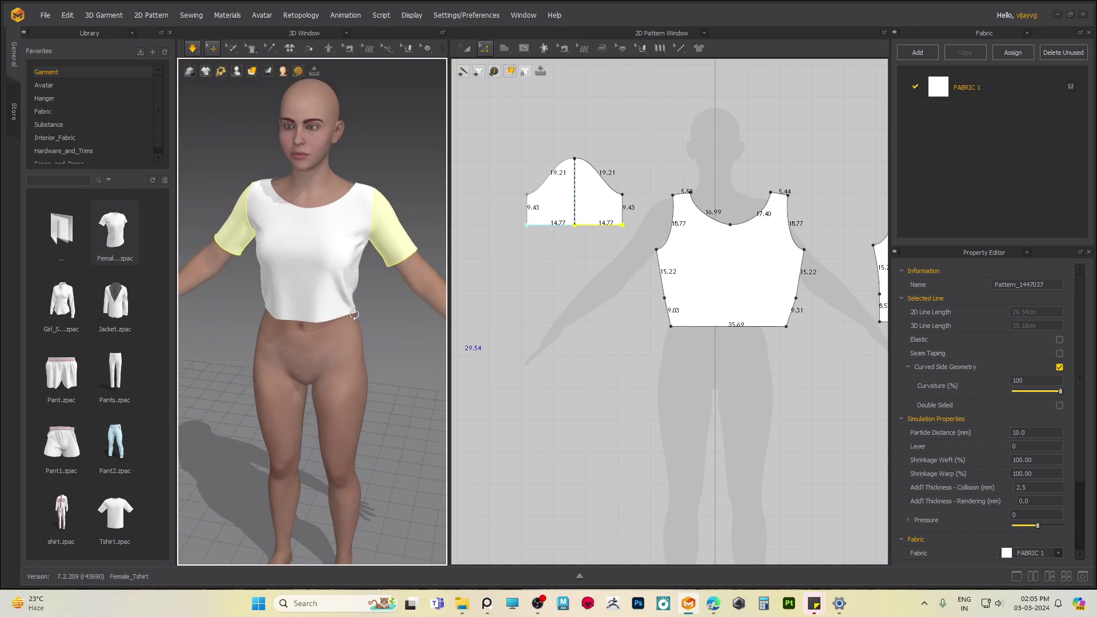
{"action": "key", "text": "space"}
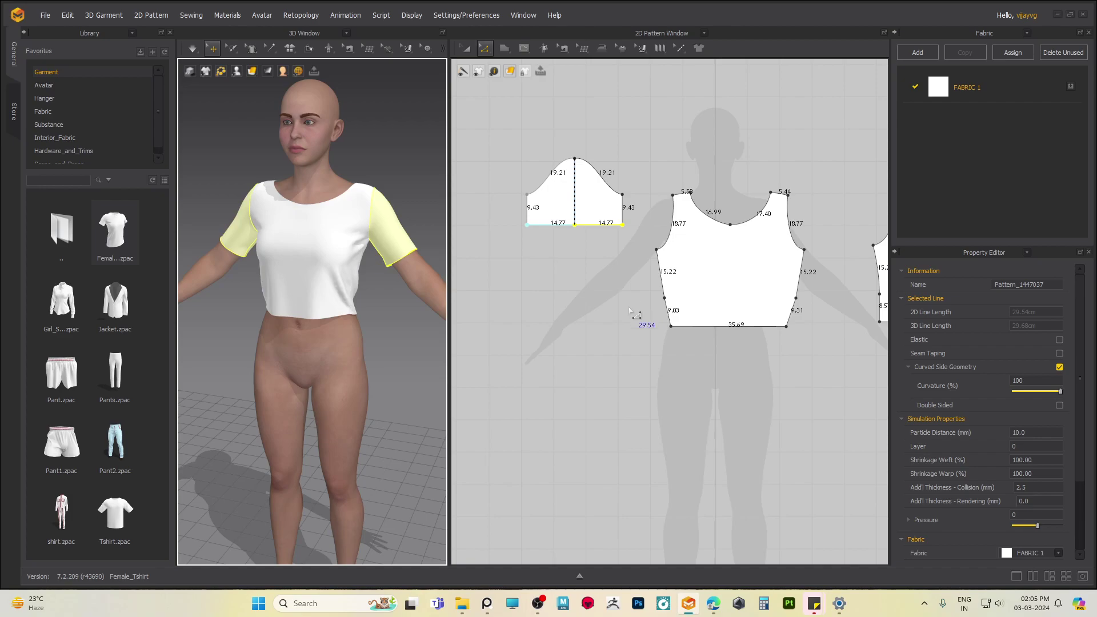
- Extend both sleeve hems further until the side edges measure 11.43 cm, and simulate the garment
{"action": "middle_click_drag", "start_coordinate": [641, 336], "coordinate": [643, 356]}
{"action": "key", "text": "Down"}
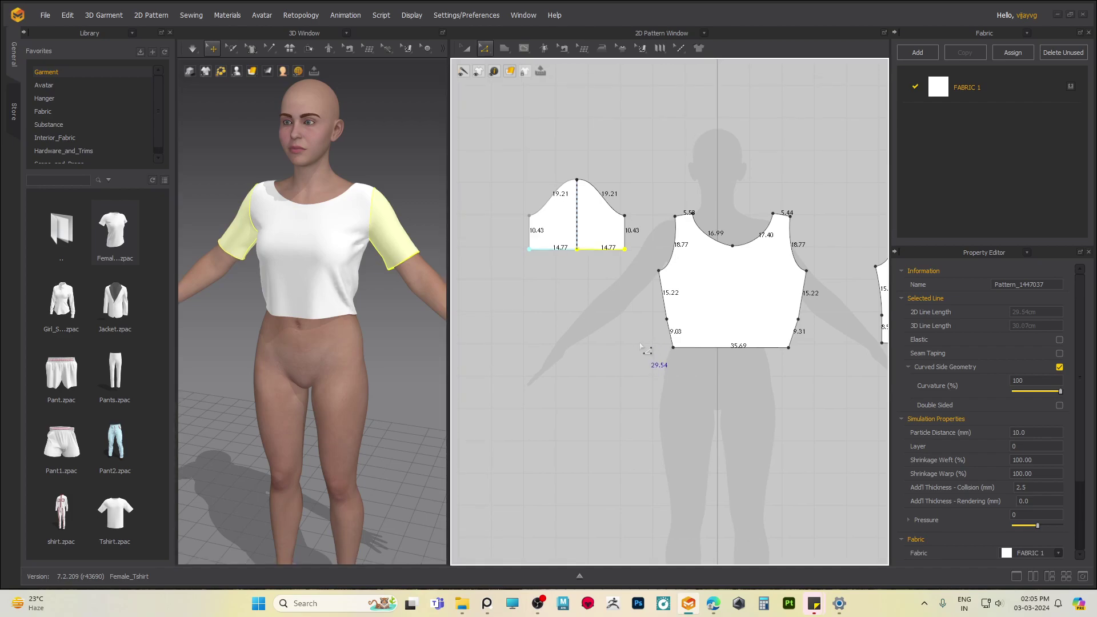
{"action": "key", "text": "shift+Down"}
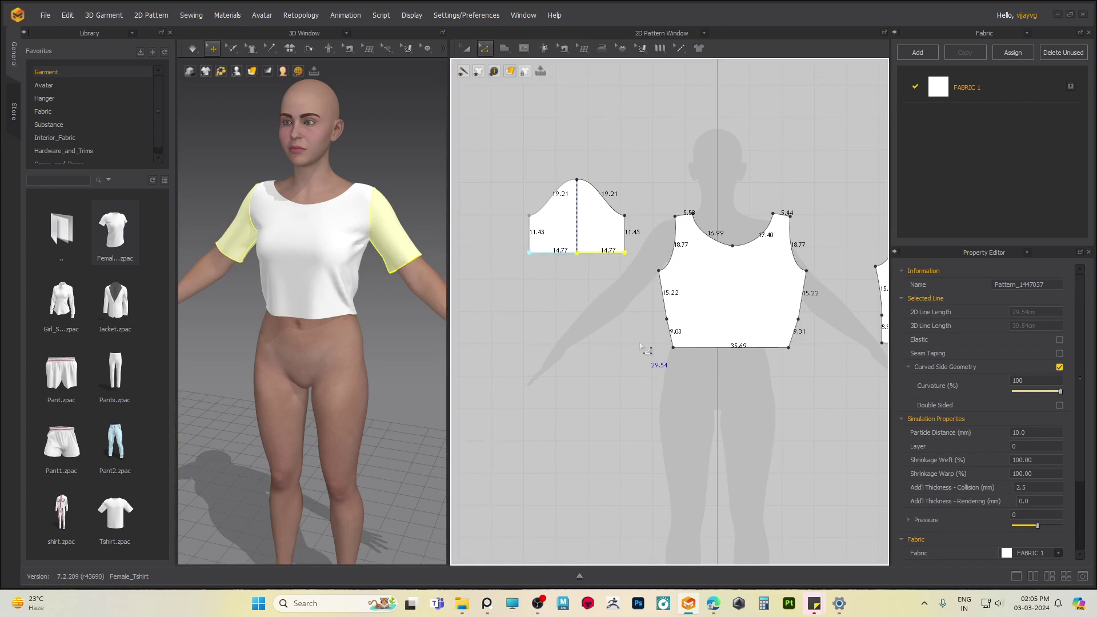
{"action": "left_click", "coordinate": [387, 373]}
{"action": "key", "text": "space"}
- Lower all four underarm points until the upper side edges measure 12.27 cm on the front and 12.34 cm on the back pattern
{"action": "middle_click_drag", "start_coordinate": [610, 350], "coordinate": [529, 311]}
{"action": "scroll", "coordinate": [531, 311], "scroll_direction": "down", "scroll_amount": 2}
{"action": "middle_click_drag", "start_coordinate": [705, 349], "coordinate": [634, 310]}
{"action": "key", "text": "space"}
{"action": "left_click", "coordinate": [484, 49]}
{"action": "left_click", "coordinate": [503, 72]}
{"action": "left_click_drag", "start_coordinate": [500, 276], "coordinate": [828, 250]}
{"action": "right_click_drag", "start_coordinate": [734, 384], "coordinate": [764, 401]}
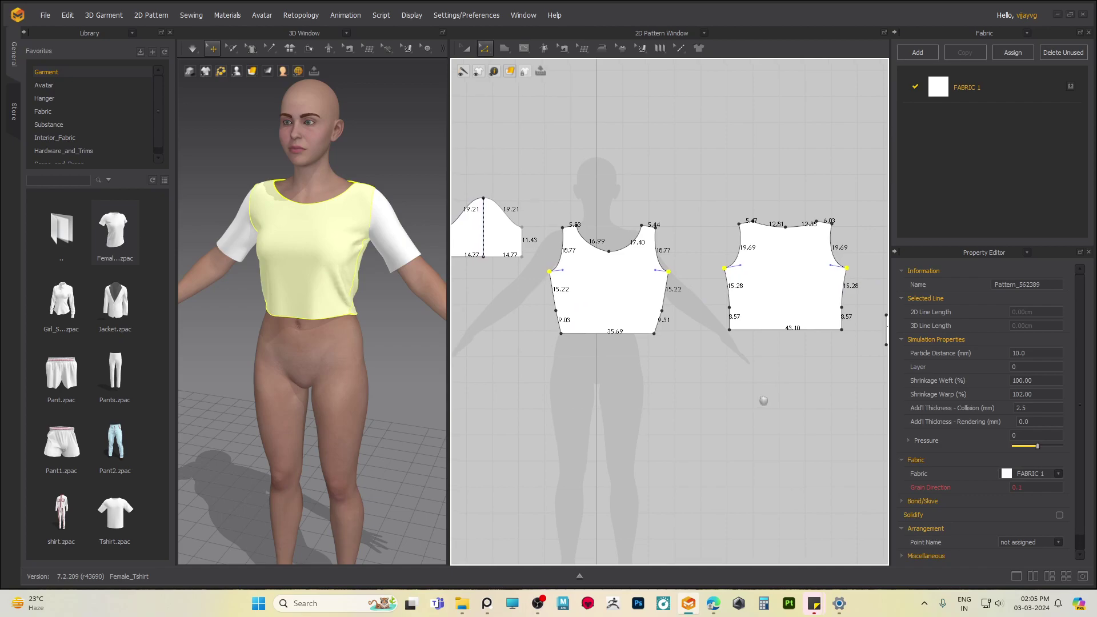
{"action": "key", "text": "Down"}
{"action": "key", "text": "Down"}
{"action": "key", "text": "shift+Down"}
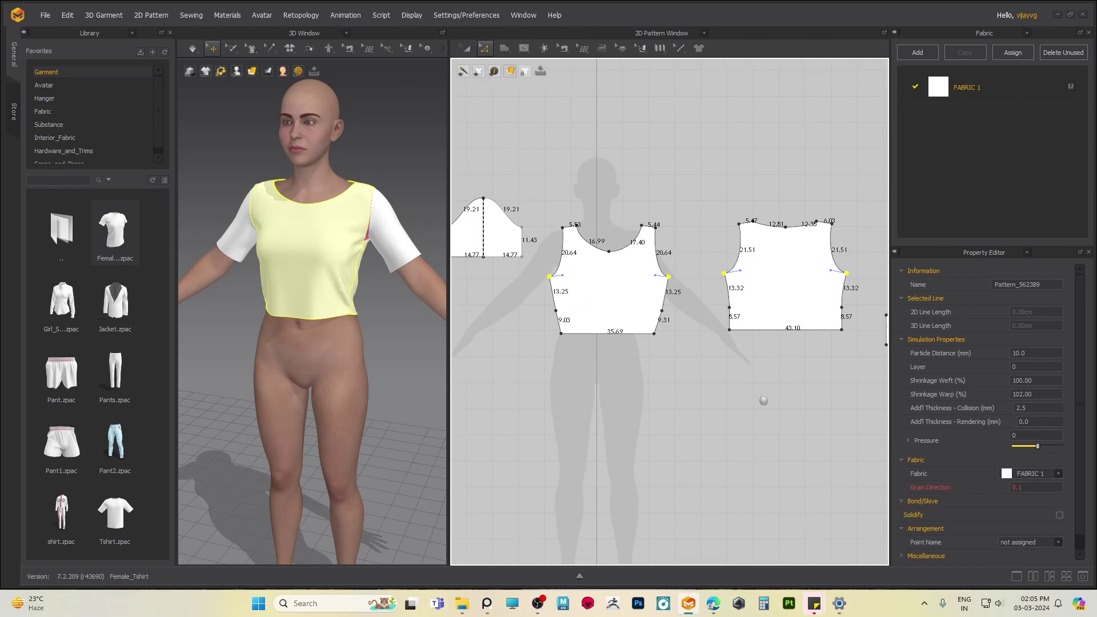
{"action": "key", "text": "shift+Down"}
- Simulate the garment with the deepened armholes
{"action": "key", "text": "space"}
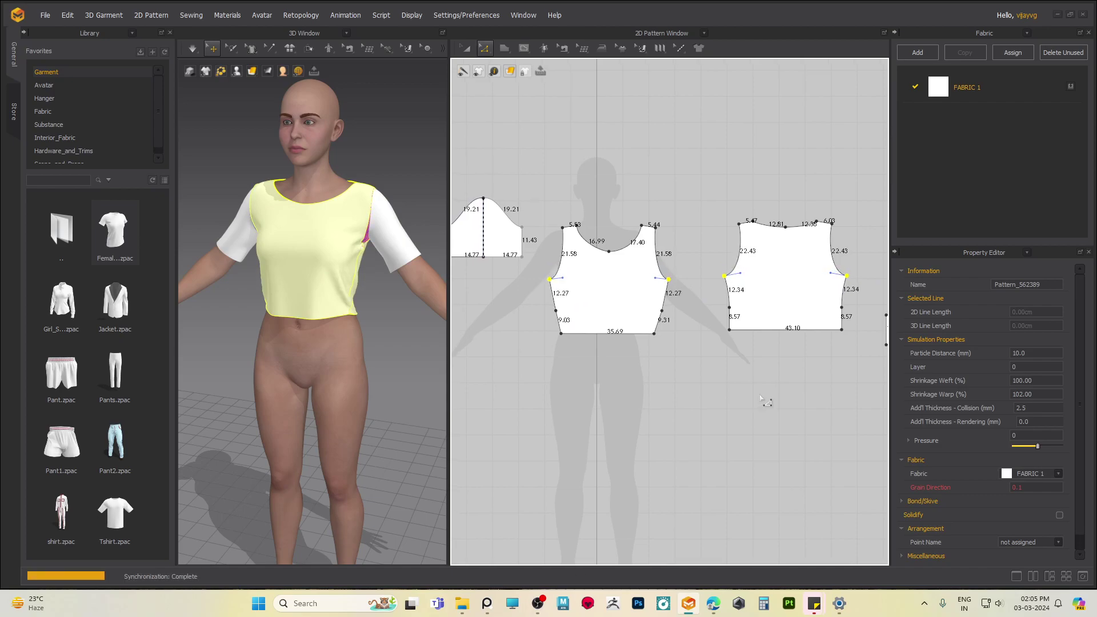
{"action": "middle_click_drag", "start_coordinate": [574, 376], "coordinate": [715, 390]}
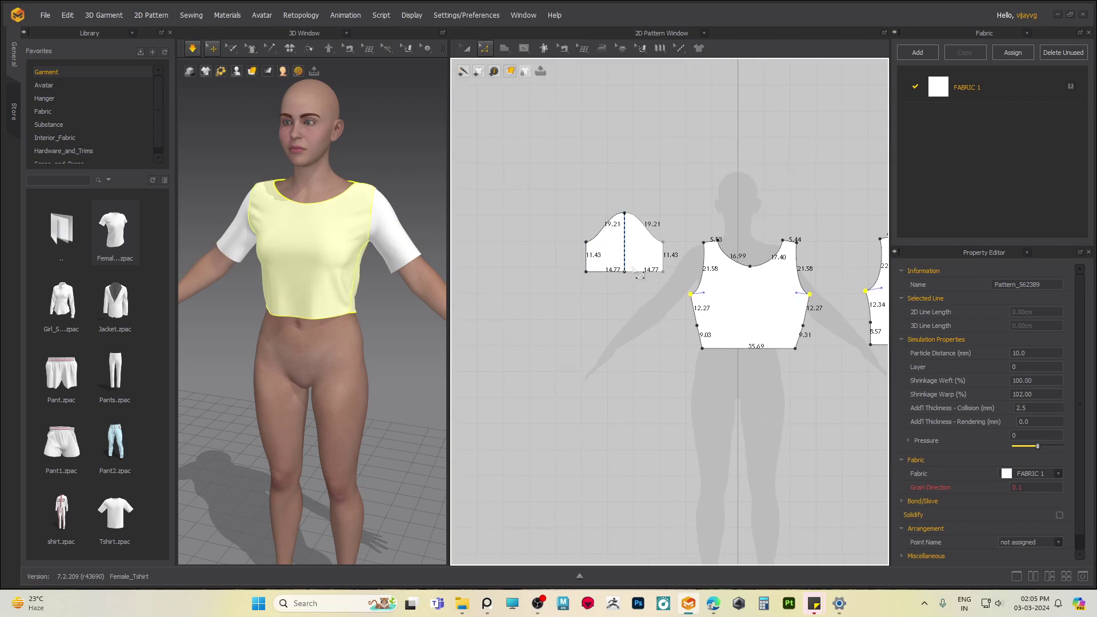
{"action": "middle_click_drag", "start_coordinate": [632, 266], "coordinate": [632, 280]}
{"action": "key", "text": "space"}
{"action": "middle_click_drag", "start_coordinate": [581, 304], "coordinate": [571, 312]}
- Move the side edges of both sleeve patterns outward until each half of their hems measures 18.77 cm
{"action": "left_click", "coordinate": [542, 238]}
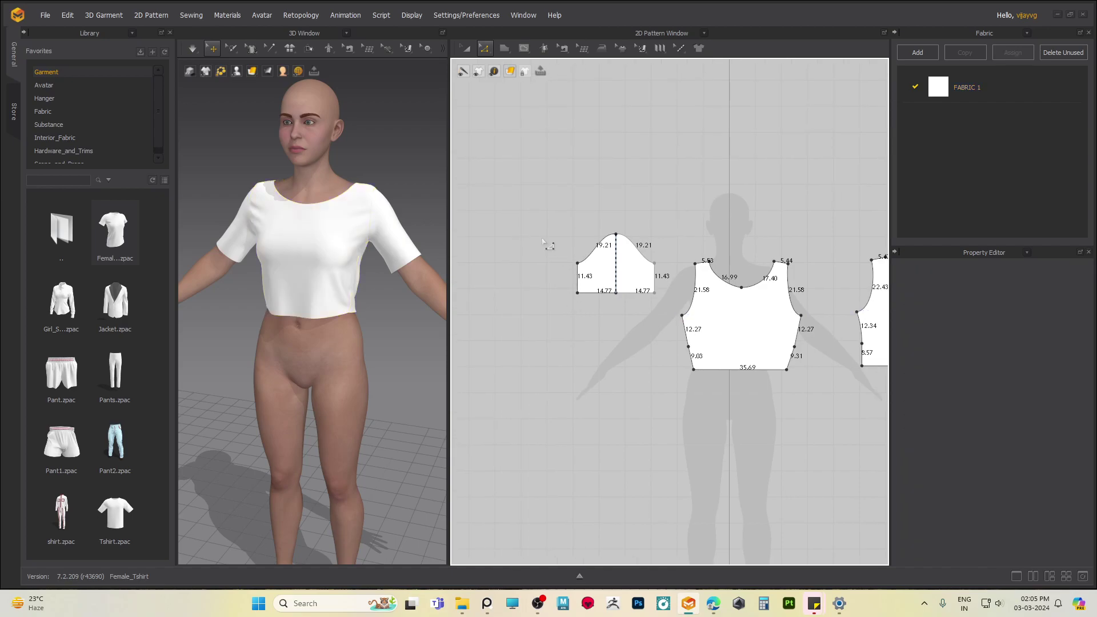
{"action": "left_click_drag", "start_coordinate": [583, 322], "coordinate": [581, 319]}
{"action": "scroll", "coordinate": [578, 343], "scroll_direction": "down", "scroll_amount": 2}
{"action": "left_click_drag", "start_coordinate": [797, 395], "coordinate": [794, 403], "text": "shift"}
{"action": "middle_click_drag", "start_coordinate": [790, 408], "coordinate": [785, 401]}
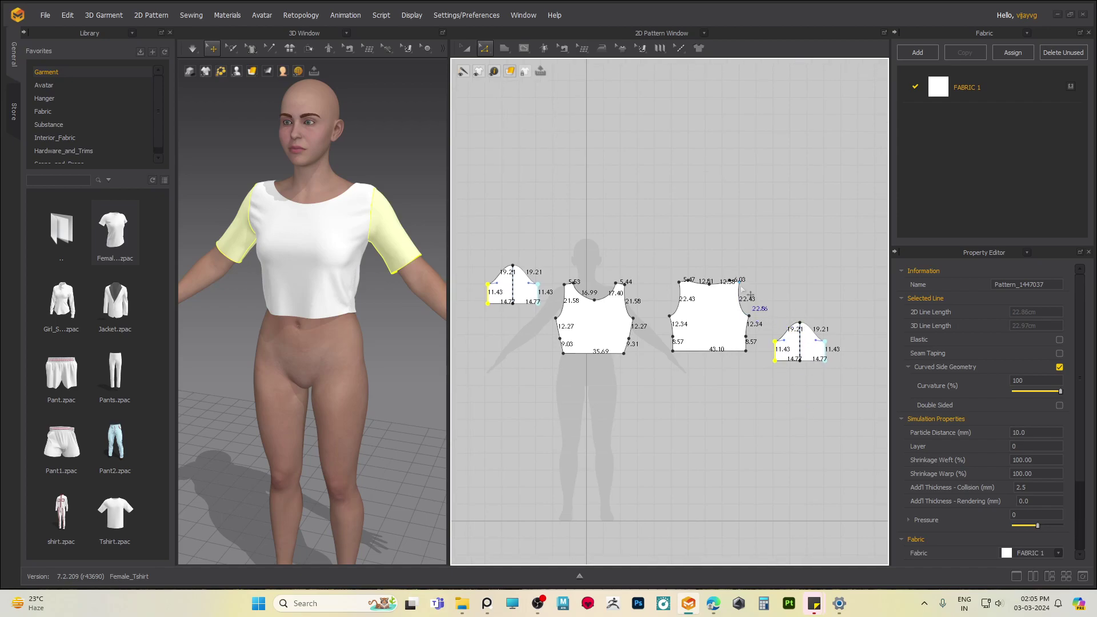
{"action": "key", "text": "Left"}
{"action": "key", "text": "Left"}
{"action": "key", "text": "Left"}
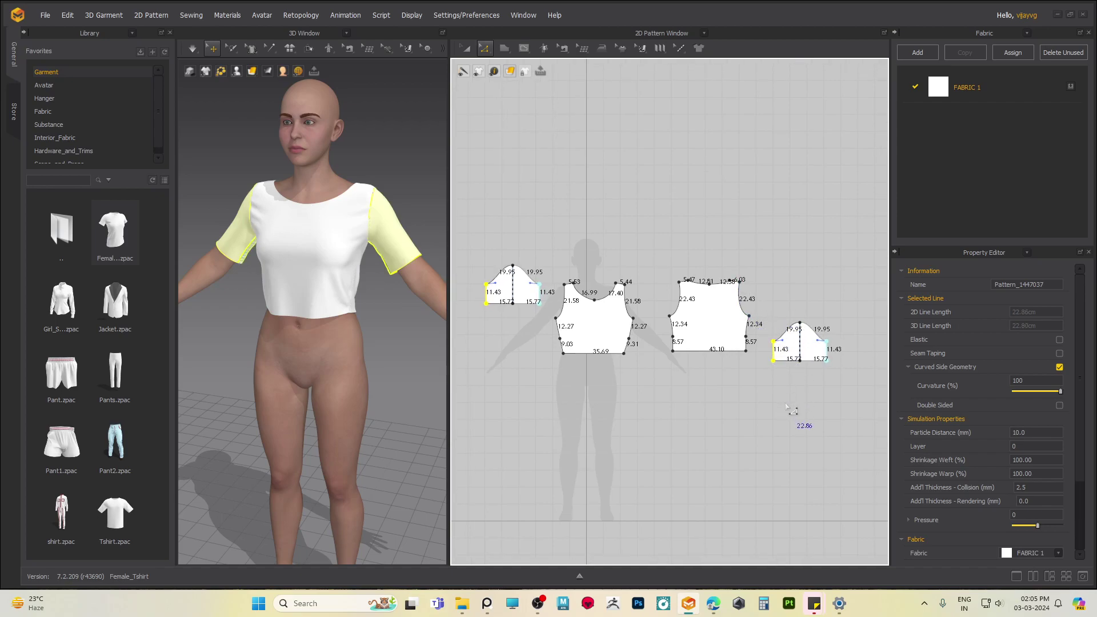
{"action": "left_click_drag", "start_coordinate": [787, 407], "coordinate": [597, 346]}
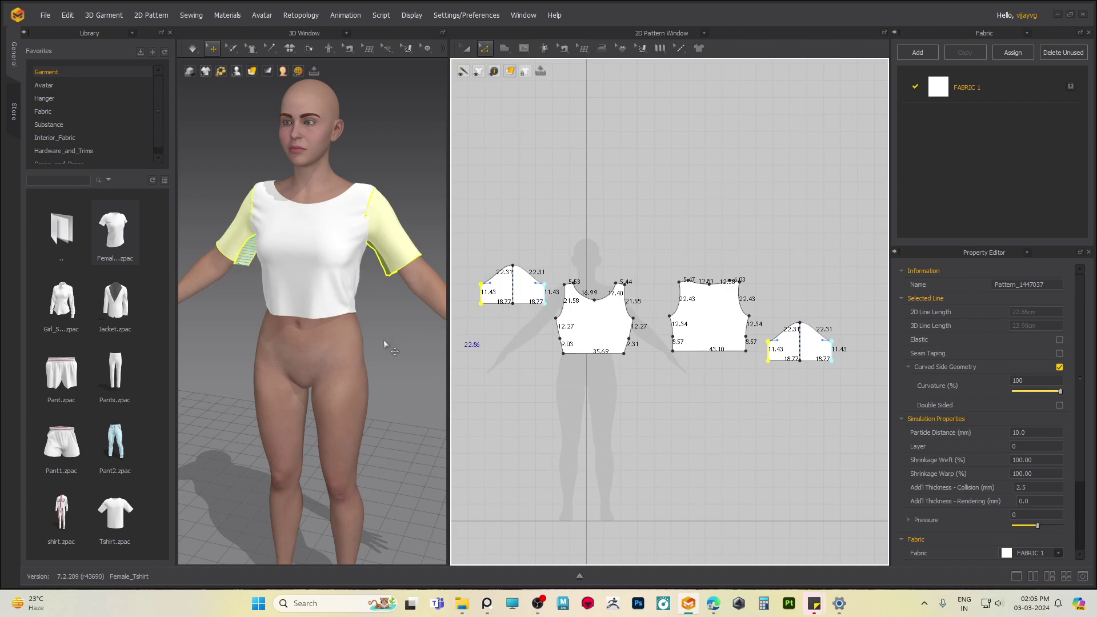
- Simulate the garment with the widened sleeves and examine the left sleeve's fit up close
{"action": "middle_click_drag", "start_coordinate": [385, 338], "coordinate": [379, 315]}
{"action": "key", "text": "space"}
{"action": "left_click_drag", "start_coordinate": [368, 237], "coordinate": [377, 240]}
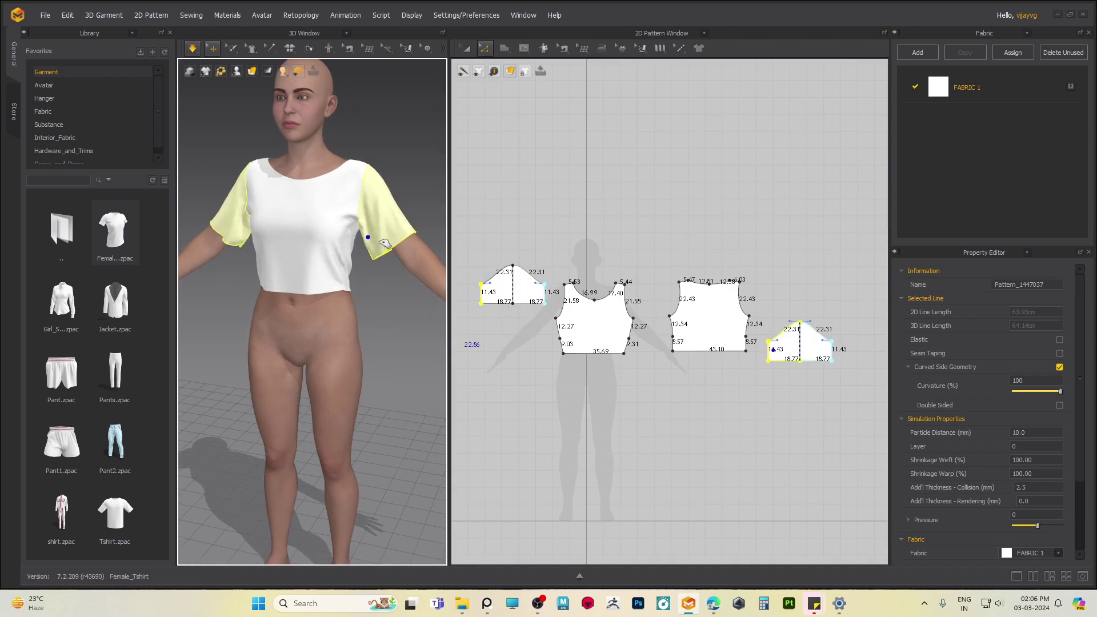
{"action": "scroll", "coordinate": [377, 252], "scroll_direction": "up", "scroll_amount": 3}
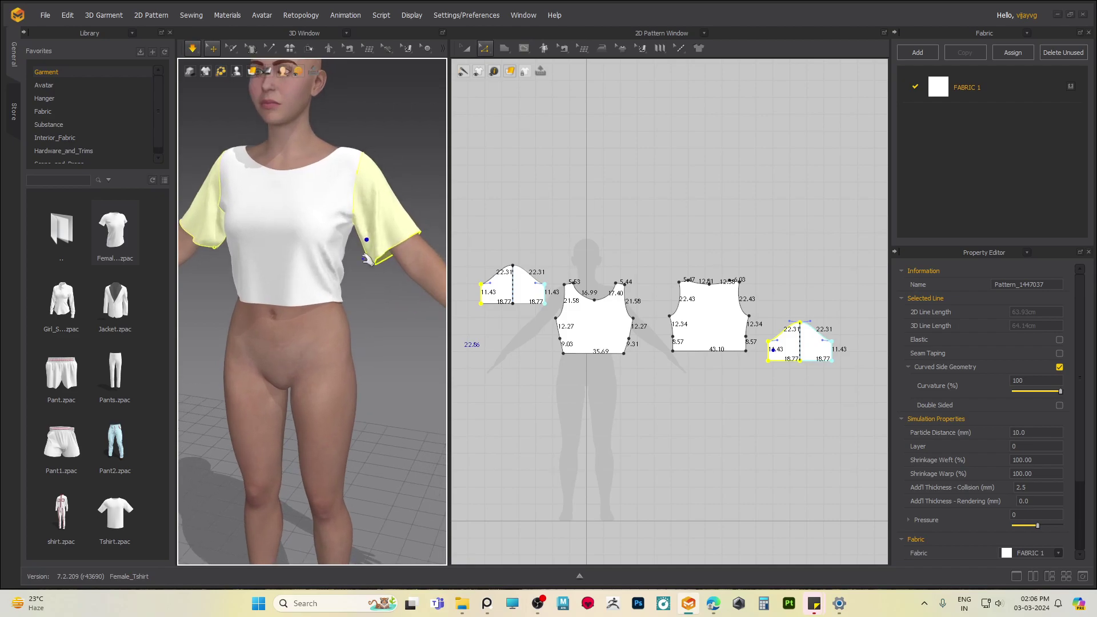
{"action": "middle_click_drag", "start_coordinate": [369, 266], "coordinate": [367, 243]}
{"action": "scroll", "coordinate": [377, 267], "scroll_direction": "up", "scroll_amount": 3}
{"action": "mouse_move", "coordinate": [398, 255]}
{"action": "right_mouse_down"}
{"action": "mouse_move", "coordinate": [379, 219]}
{"action": "mouse_move", "coordinate": [399, 250]}
{"action": "right_mouse_up"}
- Narrow the sleeve pattern beside the front pattern until each half of its hem measures 13.77 cm
{"action": "middle_click_drag", "start_coordinate": [789, 391], "coordinate": [787, 385]}
{"action": "middle_click_drag", "start_coordinate": [686, 412], "coordinate": [716, 394]}
{"action": "key", "text": "Right"}
{"action": "key", "text": "Right"}
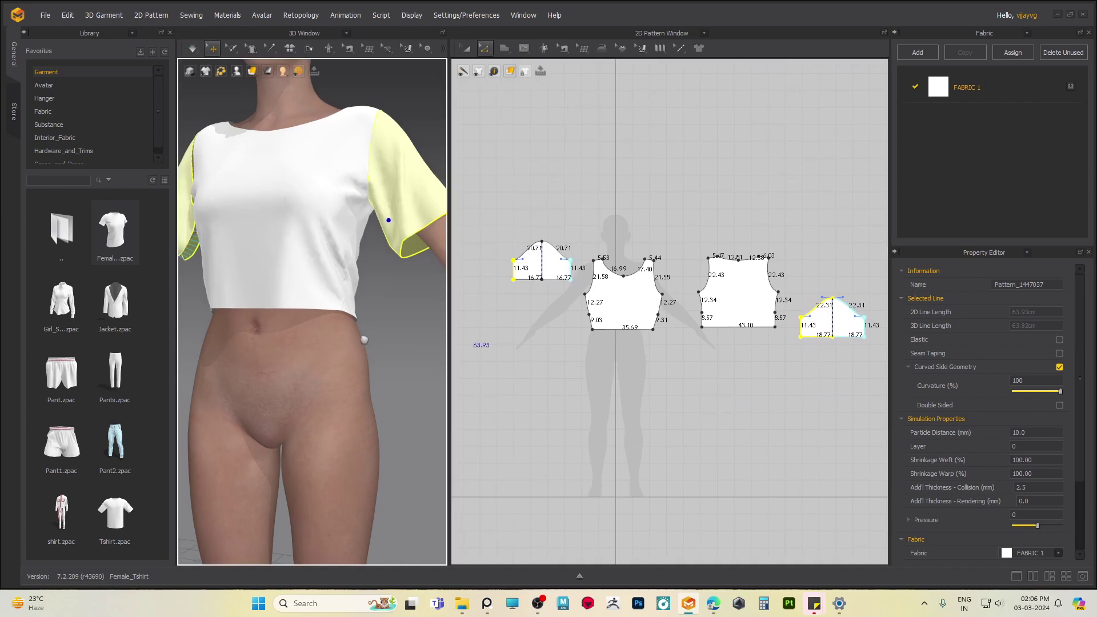
{"action": "right_click_drag", "start_coordinate": [357, 346], "coordinate": [372, 345]}
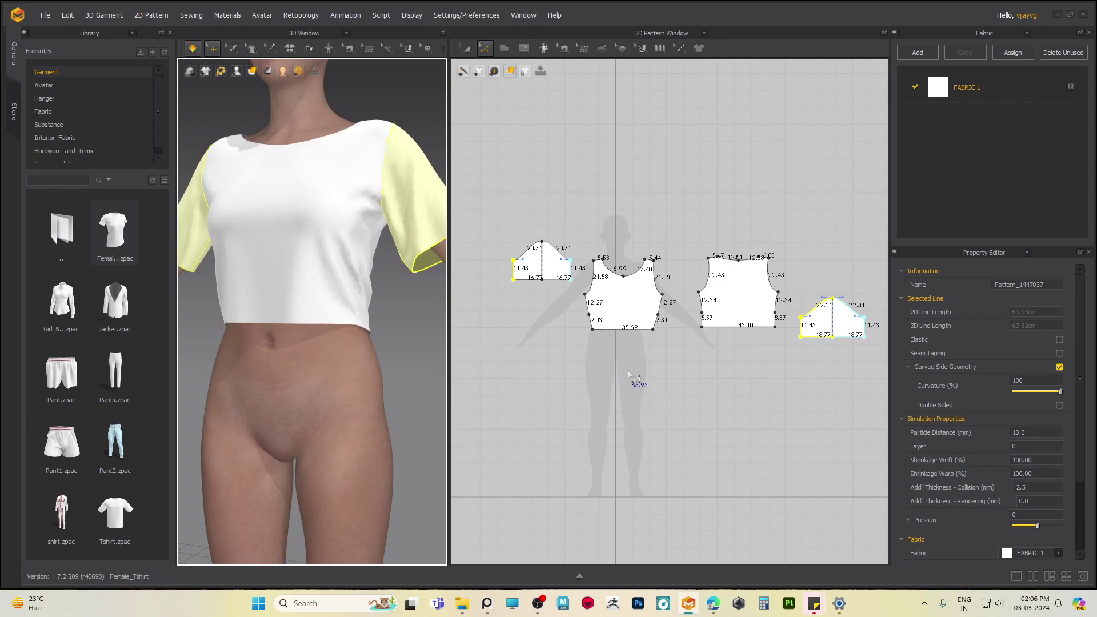
{"action": "middle_click_drag", "start_coordinate": [647, 385], "coordinate": [670, 367]}
{"action": "middle_click_drag", "start_coordinate": [565, 328], "coordinate": [575, 330]}
{"action": "left_click_drag", "start_coordinate": [577, 332], "coordinate": [577, 330]}
{"action": "key", "text": "Right"}
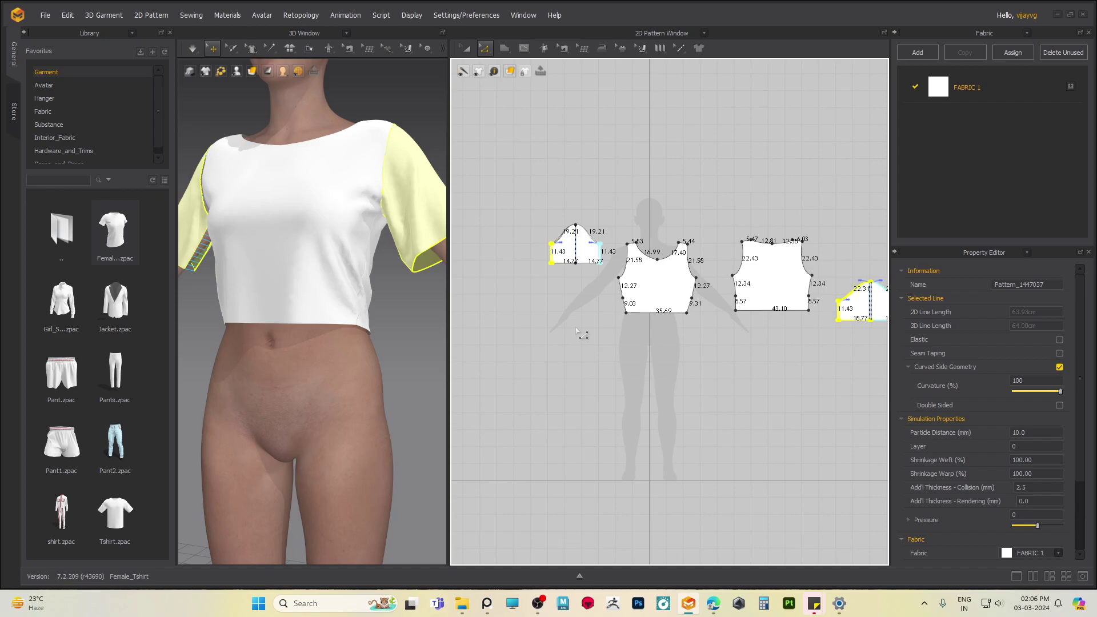
- Simulate the garment with the narrowed sleeve, viewed from the front
{"action": "mouse_move", "coordinate": [403, 300]}
{"action": "right_mouse_down"}
{"action": "mouse_move", "coordinate": [407, 247]}
{"action": "mouse_move", "coordinate": [406, 290]}
{"action": "right_mouse_up"}
{"action": "key", "text": "space"}
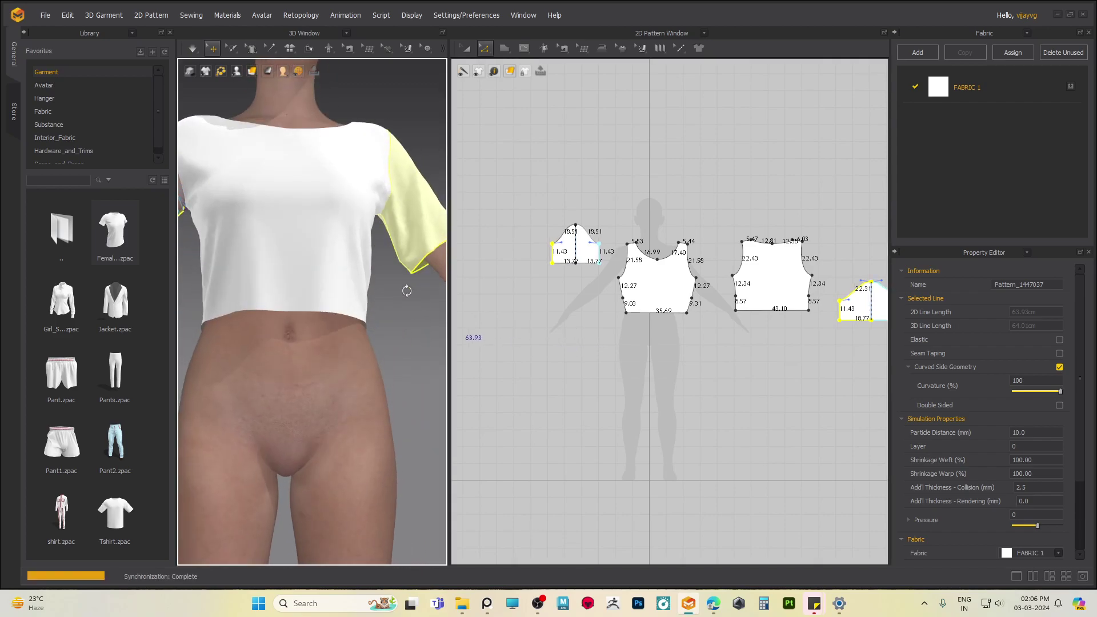
{"action": "middle_click_drag", "start_coordinate": [708, 360], "coordinate": [707, 365]}
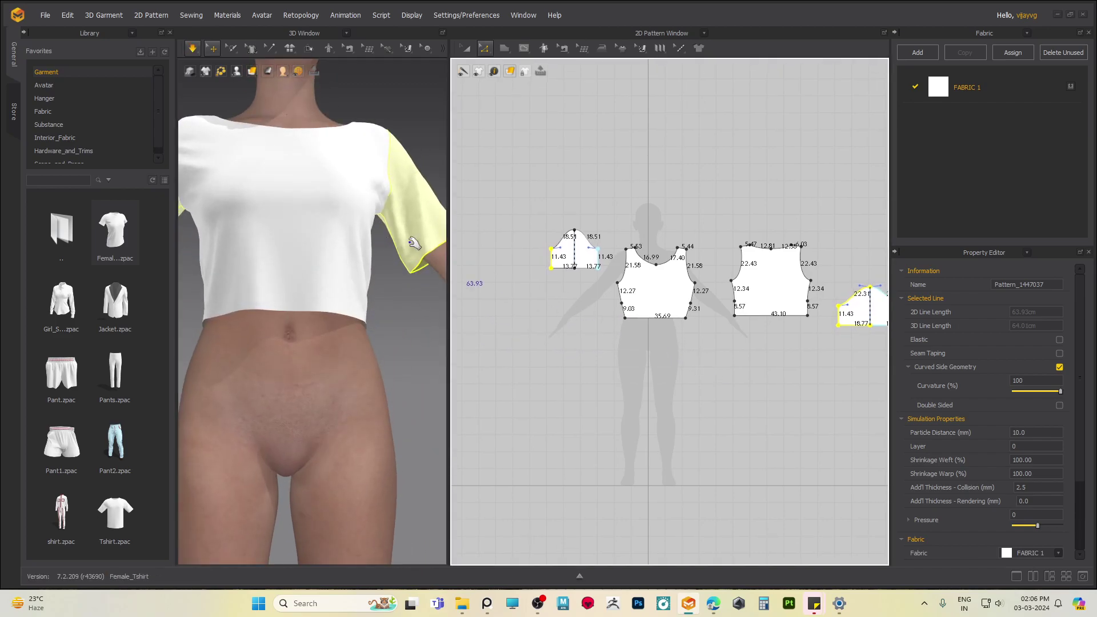
- Narrow the sleeve pattern beside the back pattern until each half of its hem measures 16.77 cm
{"action": "scroll", "coordinate": [580, 298], "scroll_direction": "up", "scroll_amount": 4}
{"action": "right_click_drag", "start_coordinate": [622, 323], "coordinate": [444, 327]}
{"action": "middle_click_drag", "start_coordinate": [679, 375], "coordinate": [600, 361]}
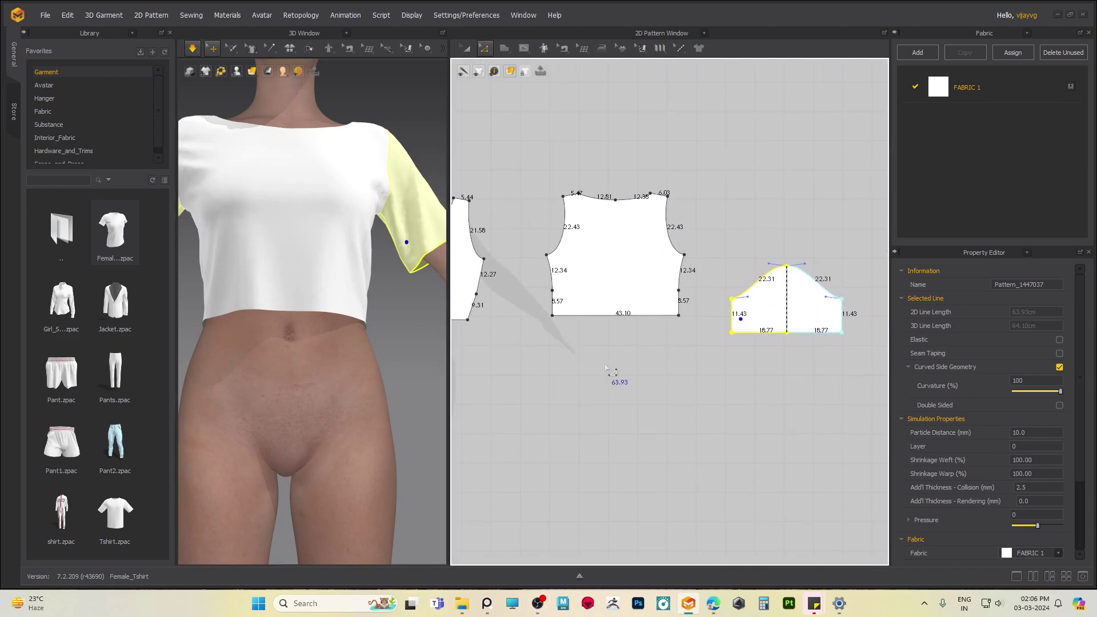
{"action": "left_click", "coordinate": [718, 369]}
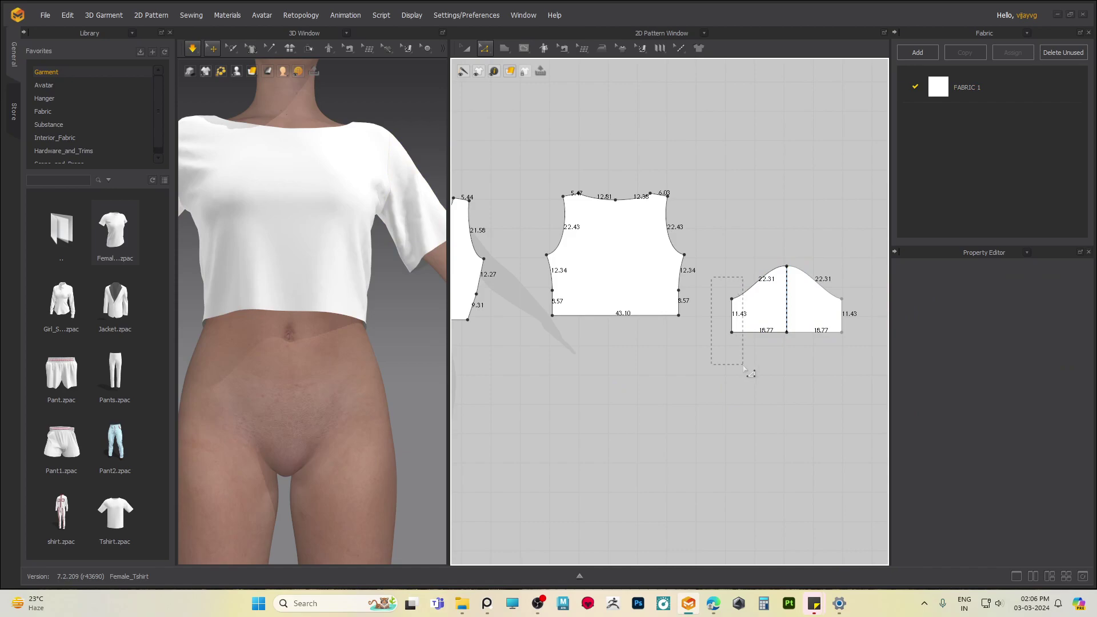
{"action": "left_click_drag", "start_coordinate": [744, 365], "coordinate": [746, 369]}
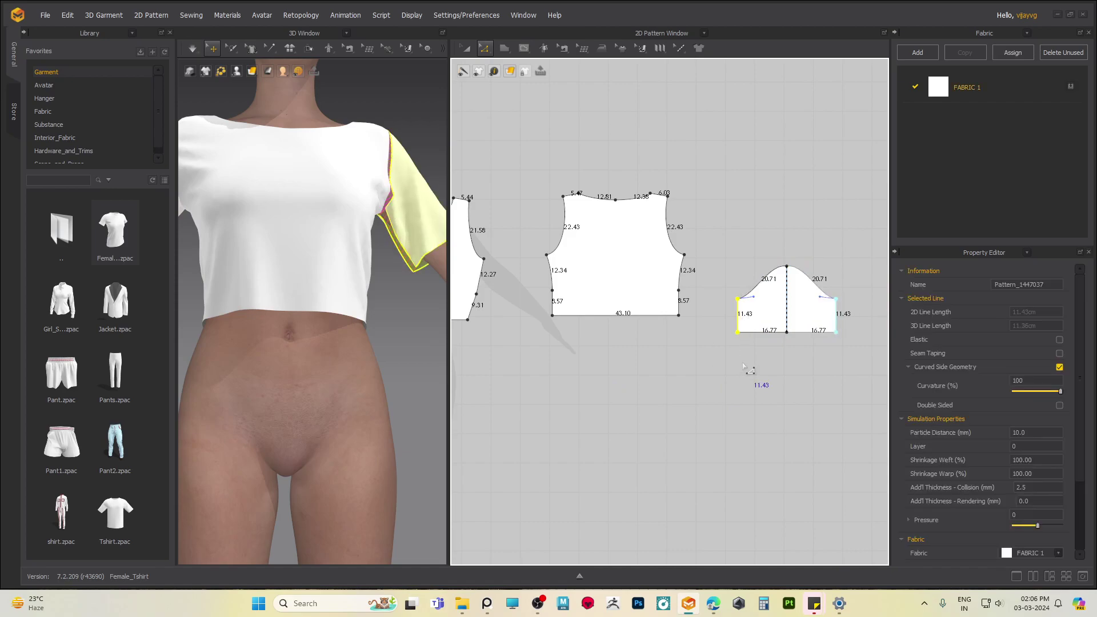
- Simulate the garment with both sleeves narrowed and examine it from the front, side and back
{"action": "key", "text": "space"}
{"action": "right_click_drag", "start_coordinate": [413, 292], "coordinate": [362, 308]}
{"action": "middle_click_drag", "start_coordinate": [342, 342], "coordinate": [329, 370]}
{"action": "key", "text": "space"}
{"action": "right_click_drag", "start_coordinate": [328, 369], "coordinate": [400, 406]}
{"action": "middle_click_drag", "start_coordinate": [400, 407], "coordinate": [194, 320]}
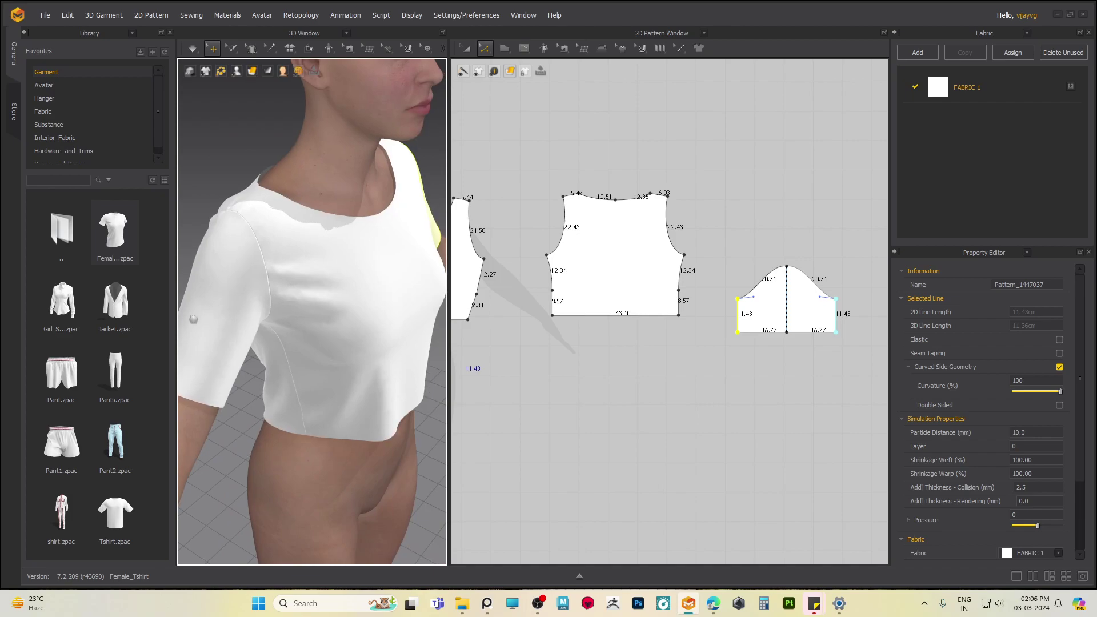
{"action": "left_click_drag", "start_coordinate": [282, 295], "coordinate": [224, 332]}
{"action": "key", "text": "space"}
{"action": "right_click_drag", "start_coordinate": [229, 333], "coordinate": [447, 379]}
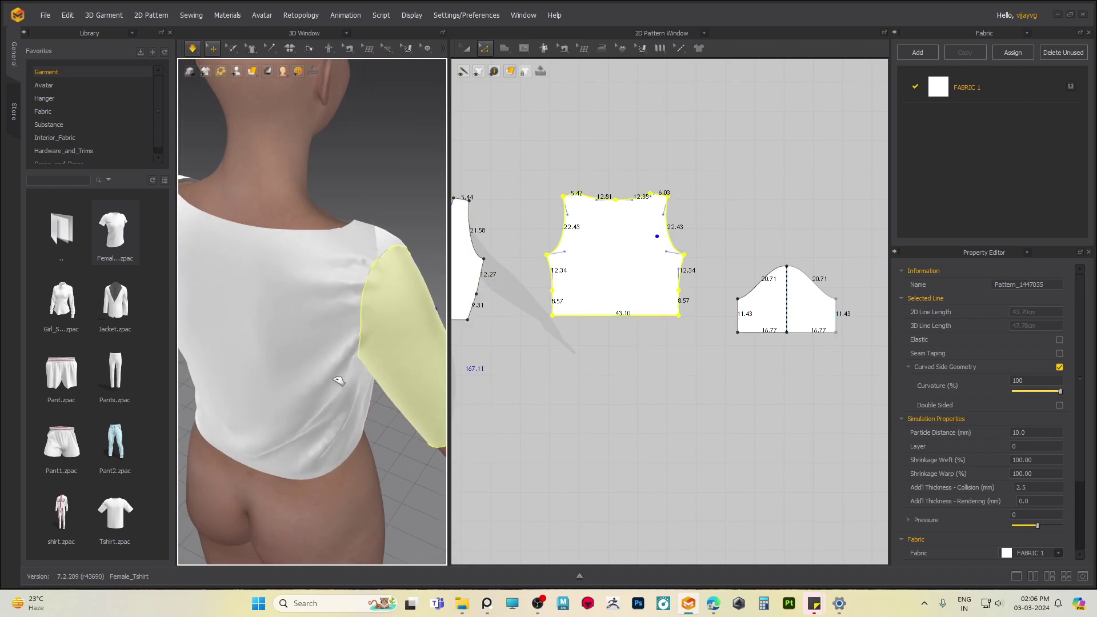
- Pull the simulated fabric around the back armhole and examine its folds from behind
{"action": "left_click_drag", "start_coordinate": [330, 348], "coordinate": [359, 383]}
{"action": "right_click_drag", "start_coordinate": [351, 365], "coordinate": [363, 337]}
{"action": "left_click_drag", "start_coordinate": [363, 359], "coordinate": [364, 398]}
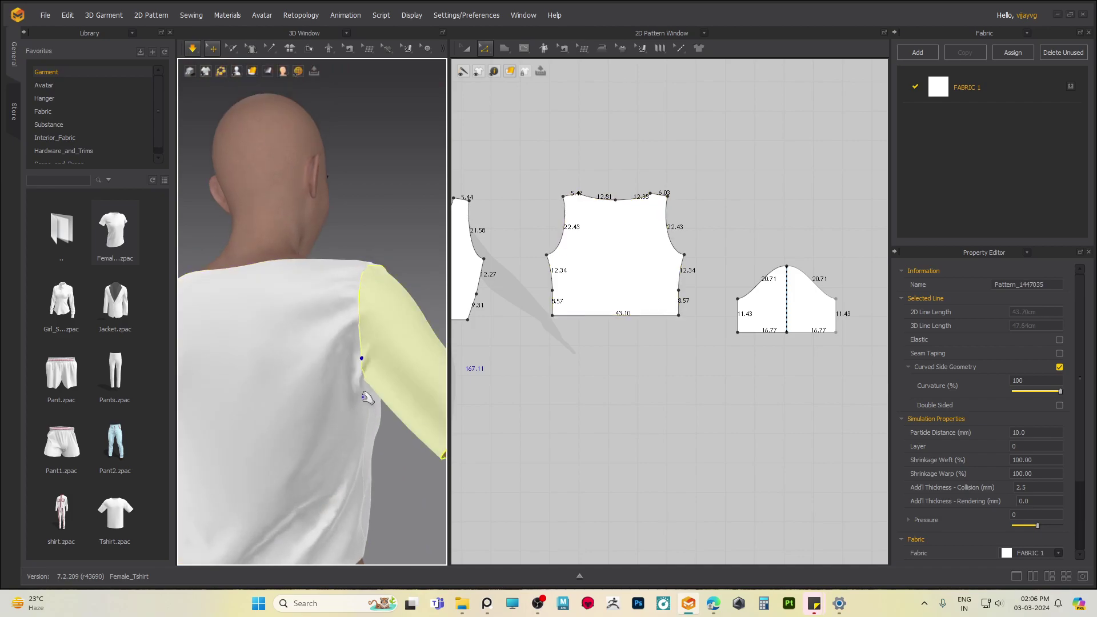
{"action": "right_click_drag", "start_coordinate": [550, 367], "coordinate": [765, 344]}
- Select the sleeve and the back in the 3D view to identify their matching 2D patterns
{"action": "left_click", "coordinate": [370, 317]}
{"action": "middle_click_drag", "start_coordinate": [467, 304], "coordinate": [601, 402]}
{"action": "scroll", "coordinate": [680, 305], "scroll_direction": "down", "scroll_amount": 3}
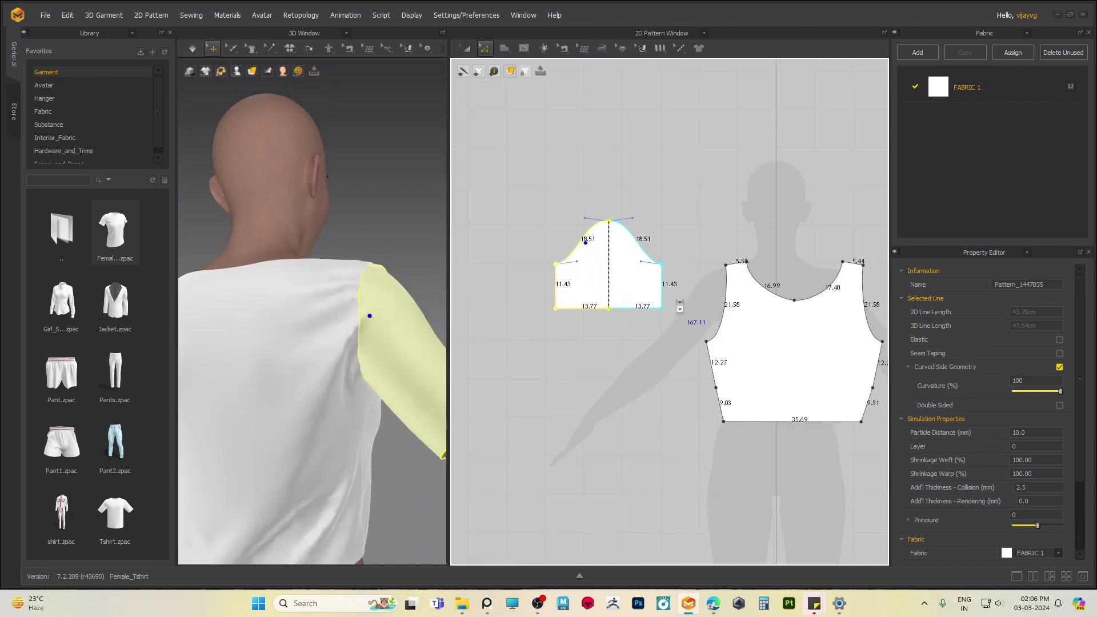
{"action": "left_click", "coordinate": [342, 316]}
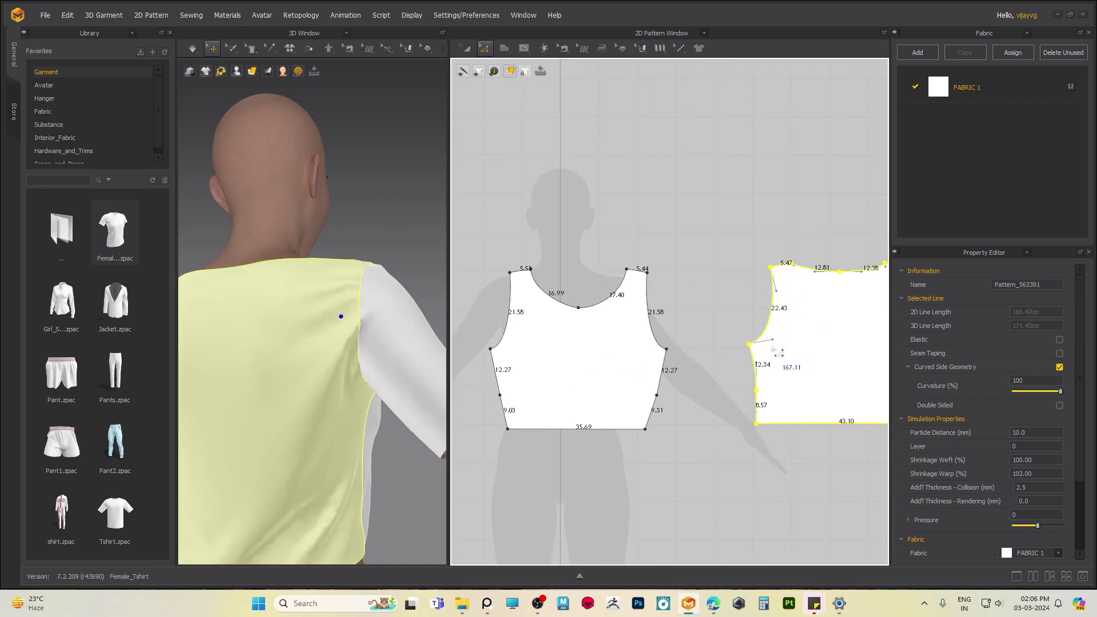
{"action": "middle_click_drag", "start_coordinate": [691, 374], "coordinate": [927, 328]}
{"action": "middle_click_drag", "start_coordinate": [696, 339], "coordinate": [599, 384]}
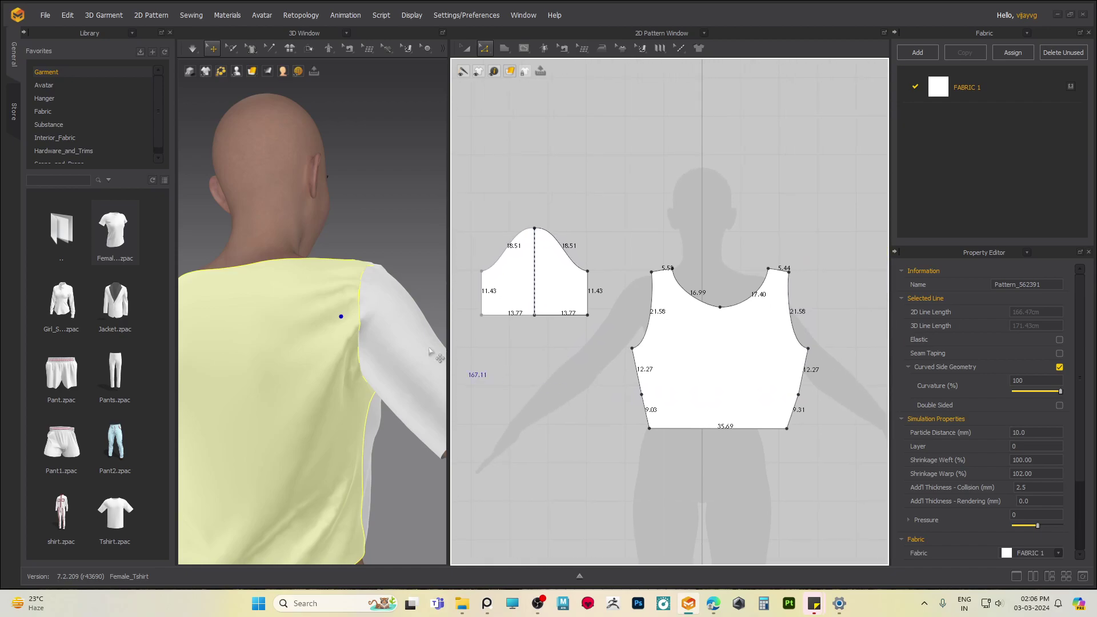
- Move the underarm points of the sleeve beside the front pattern outward until each cap curve measures 20.71 cm, and simulate
{"action": "left_click", "coordinate": [374, 327]}
{"action": "middle_click_drag", "start_coordinate": [513, 339], "coordinate": [628, 372]}
{"action": "scroll", "coordinate": [586, 365], "scroll_direction": "up", "scroll_amount": 3}
{"action": "scroll", "coordinate": [594, 326], "scroll_direction": "down", "scroll_amount": 1}
{"action": "left_click_drag", "start_coordinate": [560, 273], "coordinate": [605, 311]}
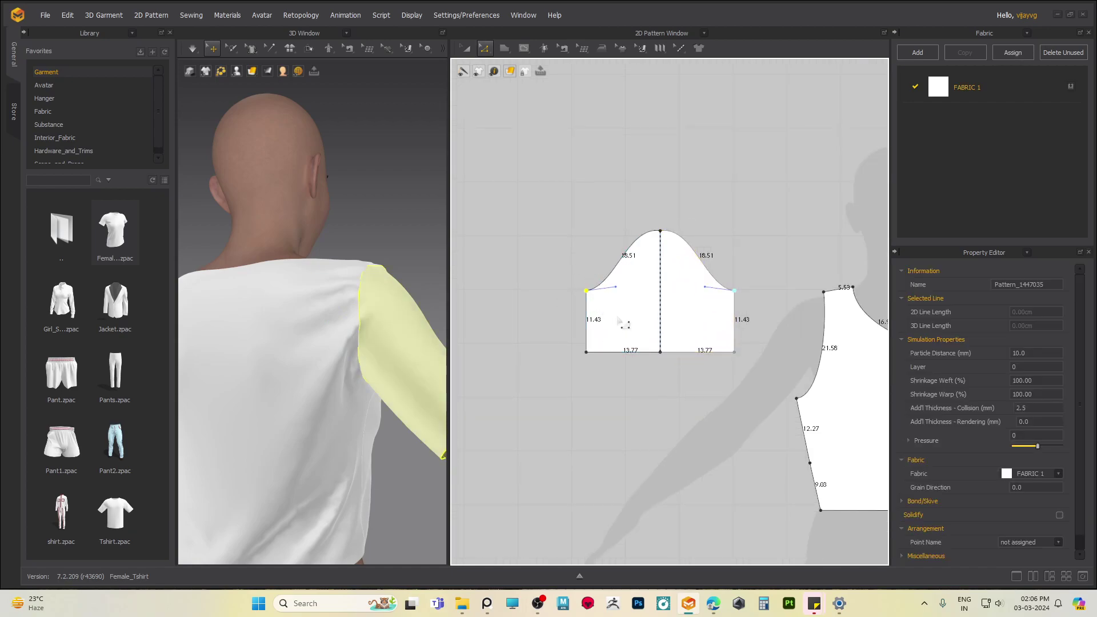
{"action": "key", "text": "shift+Left"}
{"action": "key", "text": "shift+Left"}
{"action": "key", "text": "shift+Left"}
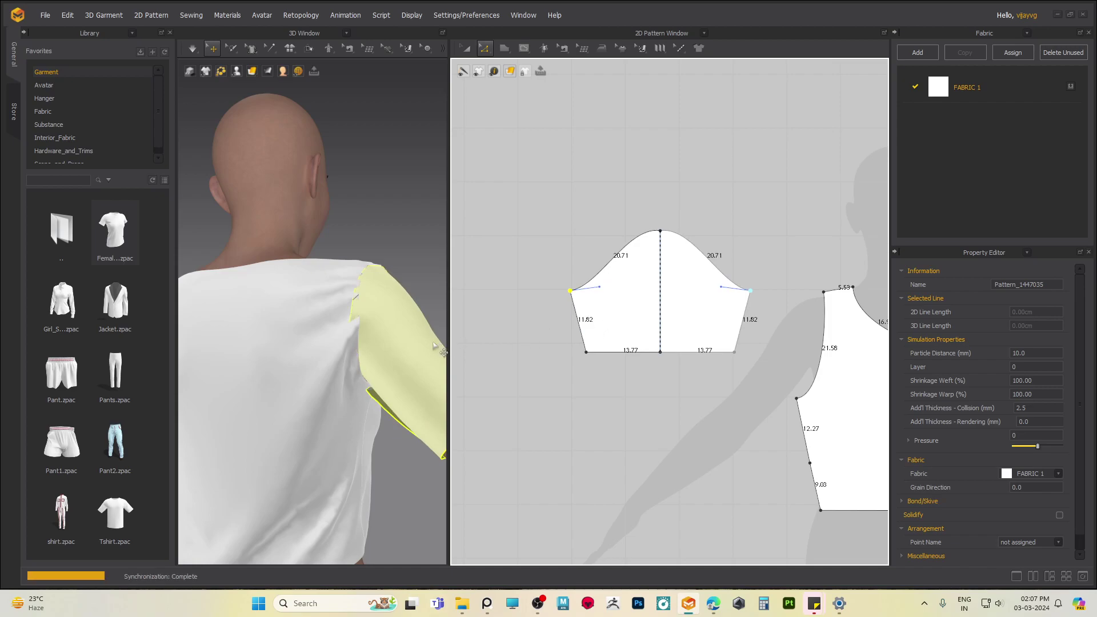
{"action": "left_click", "coordinate": [367, 480]}
{"action": "left_click", "coordinate": [392, 407]}
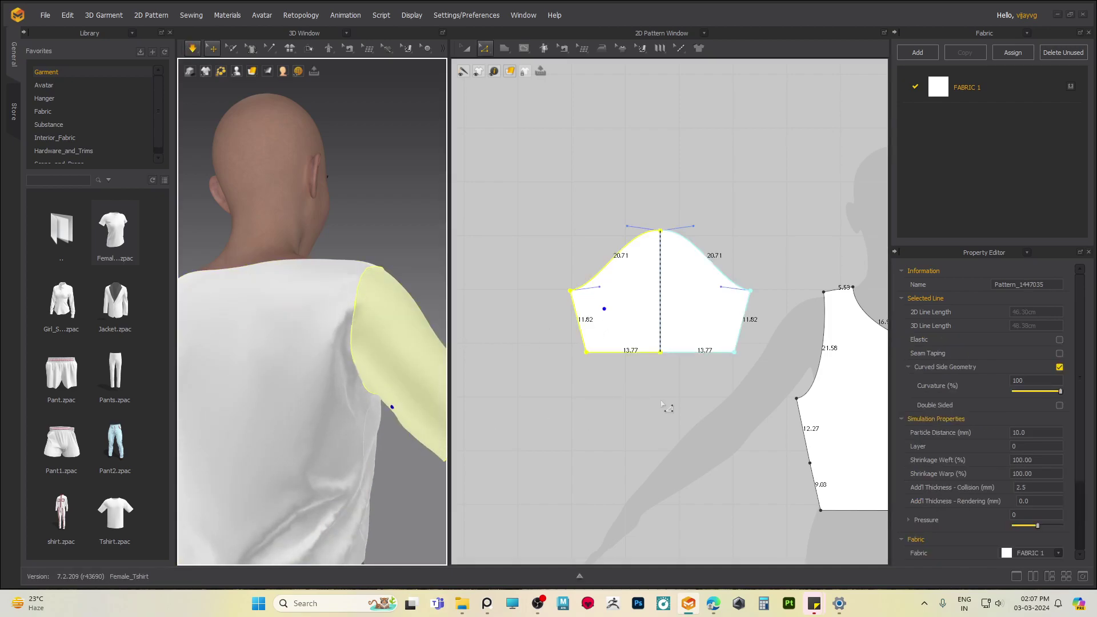
- Lower the same sleeve's underarm points until each side seam measures 10.85 cm, and simulate the garment
{"action": "middle_click_drag", "start_coordinate": [658, 404], "coordinate": [663, 411]}
{"action": "left_click", "coordinate": [543, 299]}
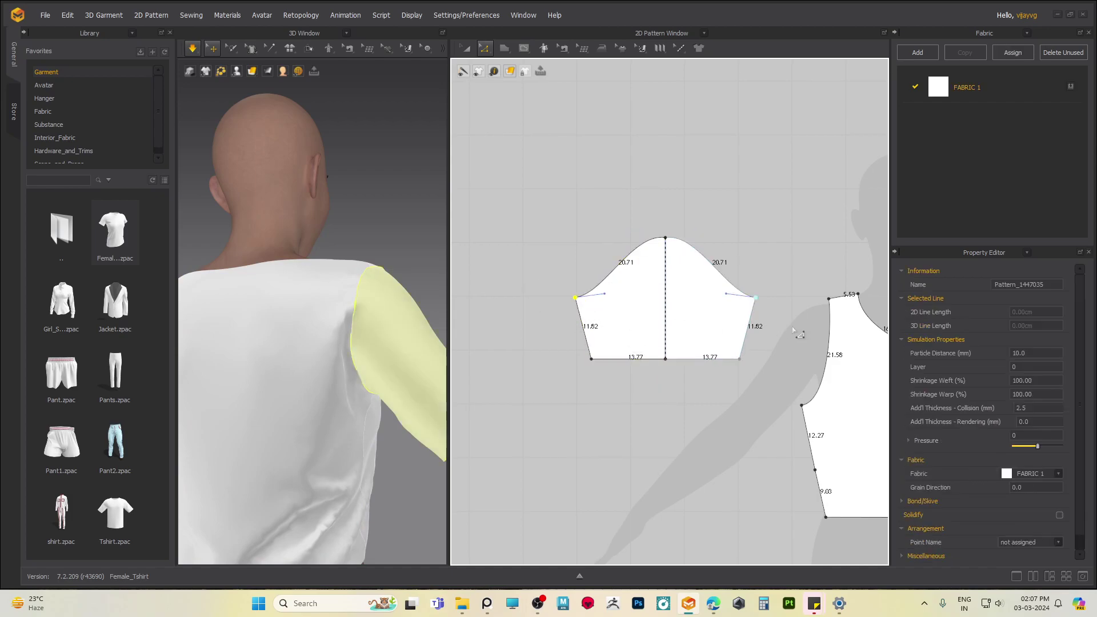
{"action": "key", "text": "Down"}
{"action": "key", "text": "Down"}
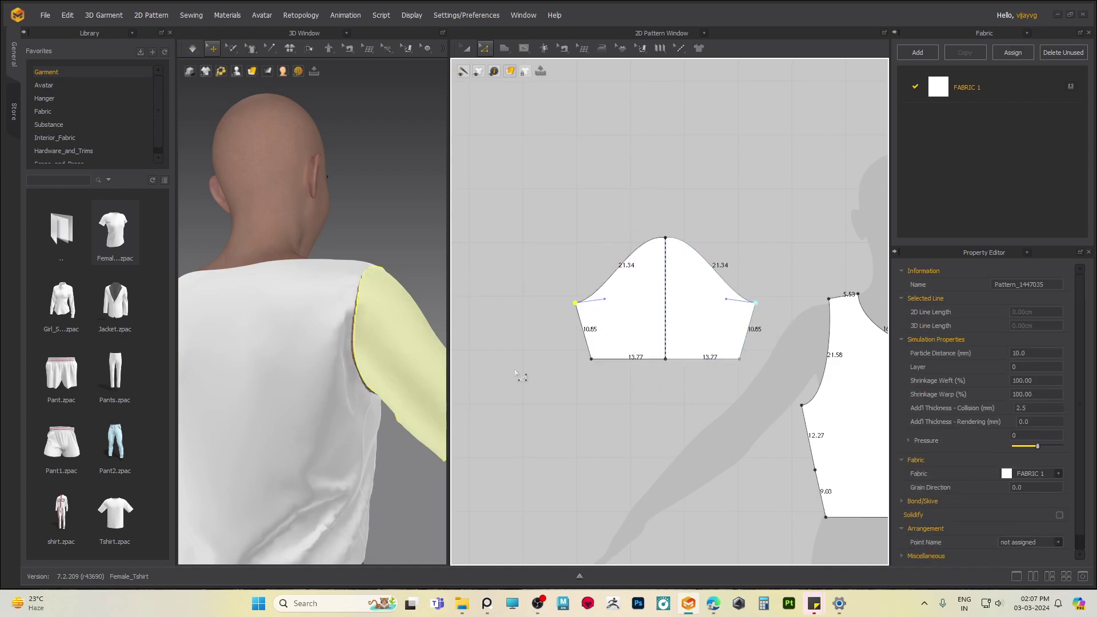
{"action": "left_click", "coordinate": [369, 366]}
{"action": "left_click", "coordinate": [330, 502]}
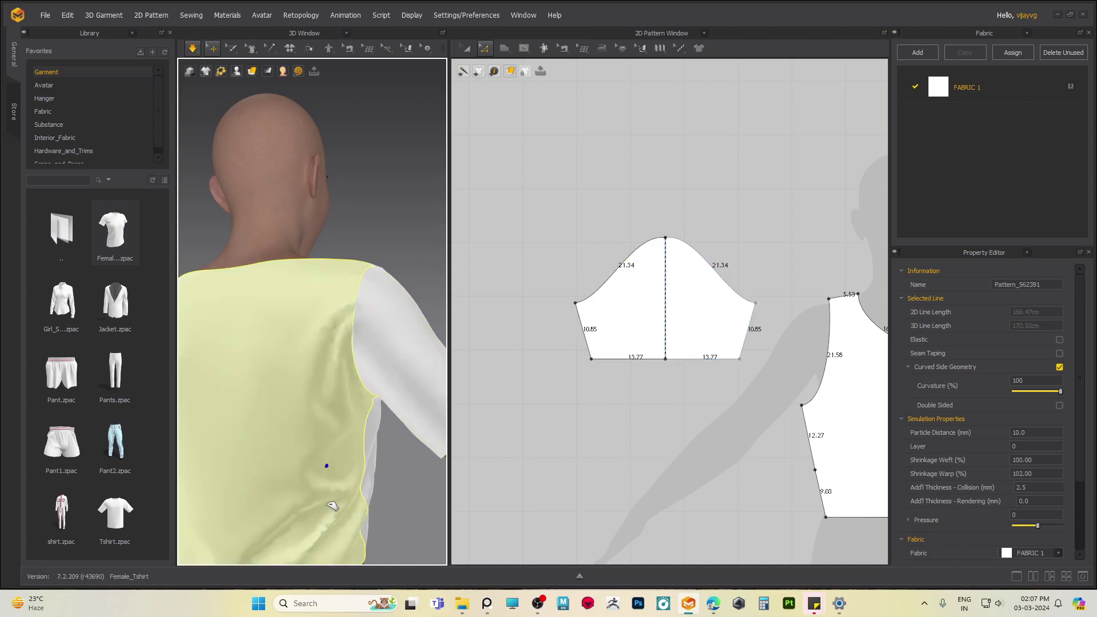
- Raise both underarm points of the back pattern until each armhole curve measures 19.69 cm
{"action": "scroll", "coordinate": [589, 406], "scroll_direction": "down", "scroll_amount": 2}
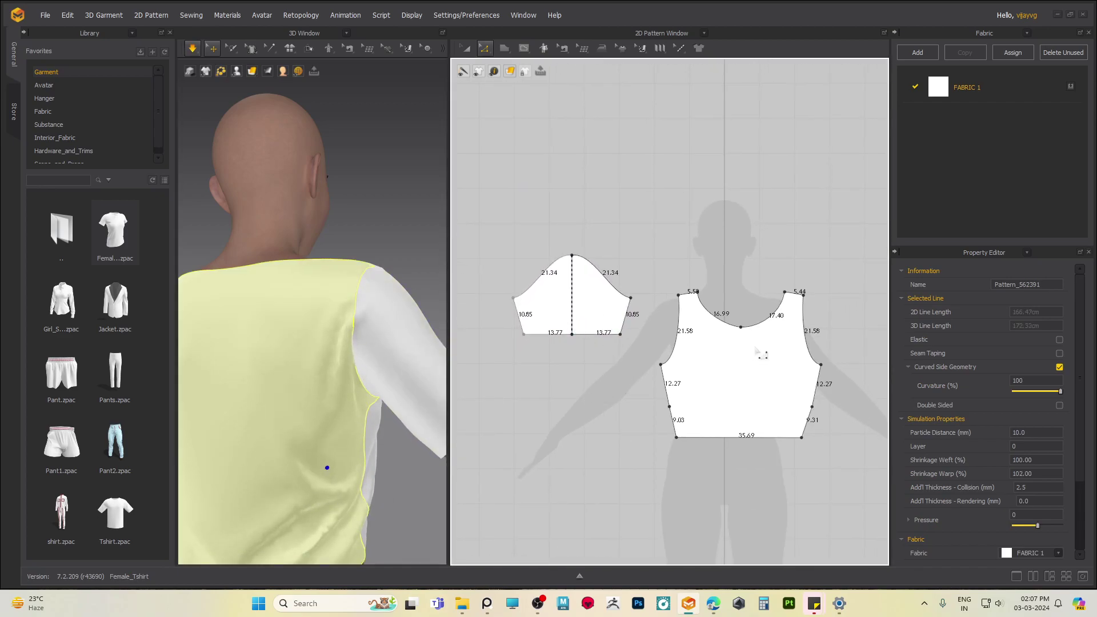
{"action": "scroll", "coordinate": [737, 355], "scroll_direction": "down", "scroll_amount": 4}
{"action": "middle_click_drag", "start_coordinate": [824, 379], "coordinate": [739, 375]}
{"action": "scroll", "coordinate": [732, 371], "scroll_direction": "up", "scroll_amount": 2}
{"action": "left_click", "coordinate": [719, 366]}
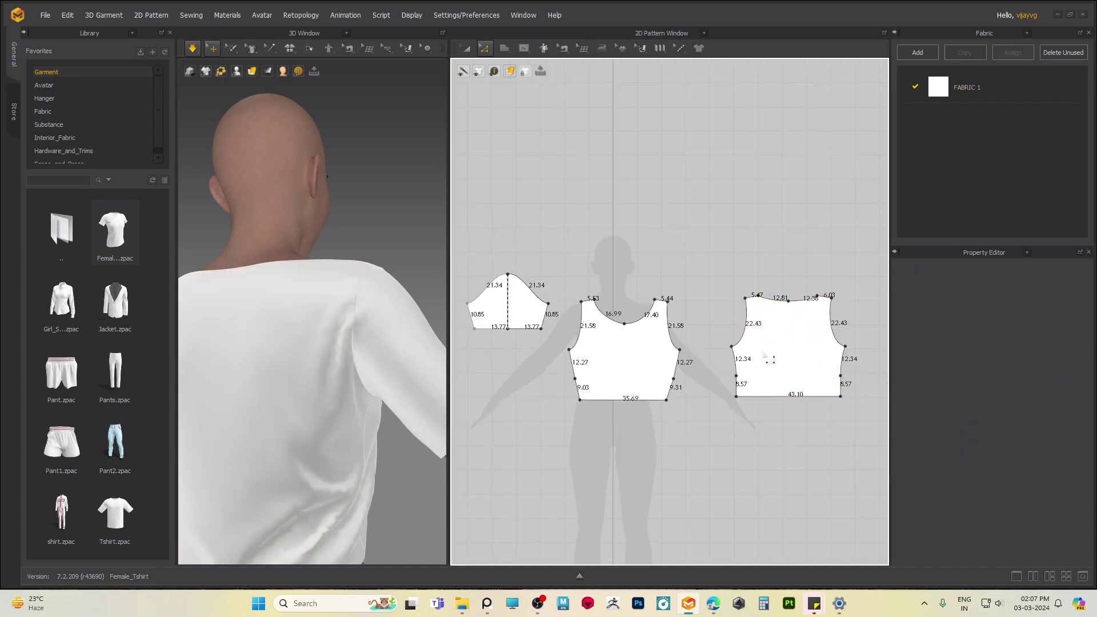
{"action": "middle_click_drag", "start_coordinate": [815, 389], "coordinate": [745, 345]}
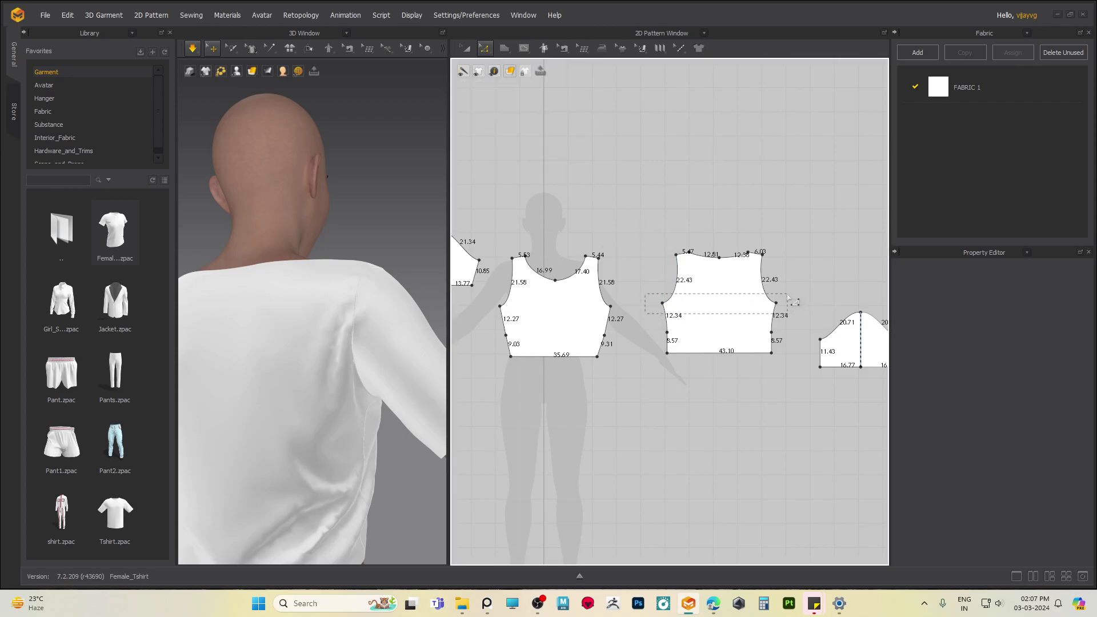
{"action": "left_click", "coordinate": [789, 327]}
{"action": "key", "text": "Up"}
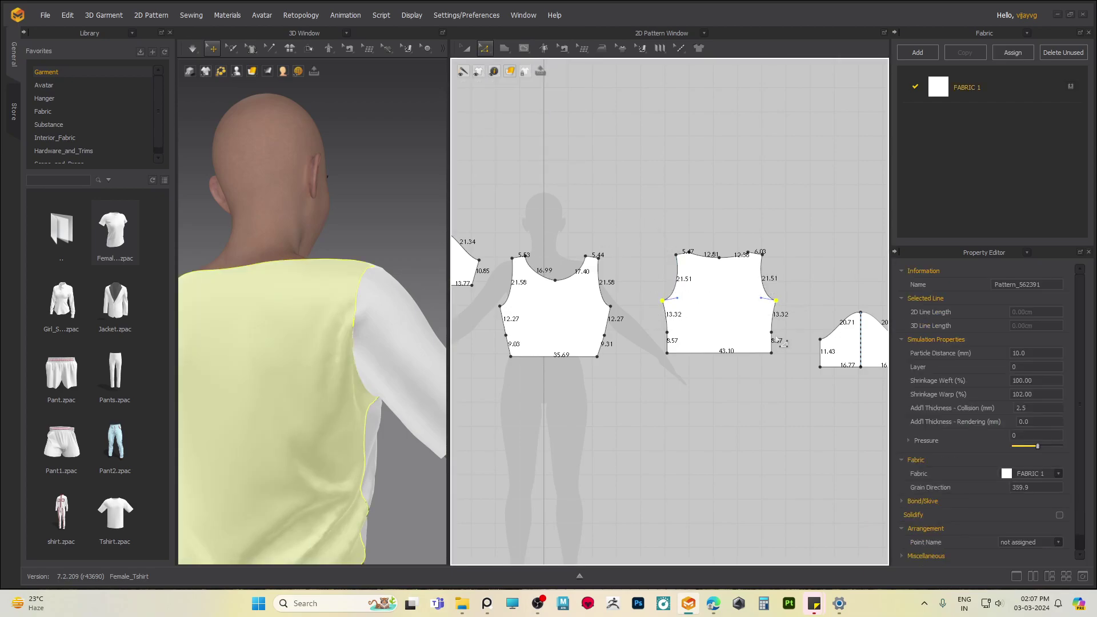
{"action": "scroll", "coordinate": [779, 337], "scroll_direction": "down", "scroll_amount": 2}
{"action": "key", "text": "Up"}
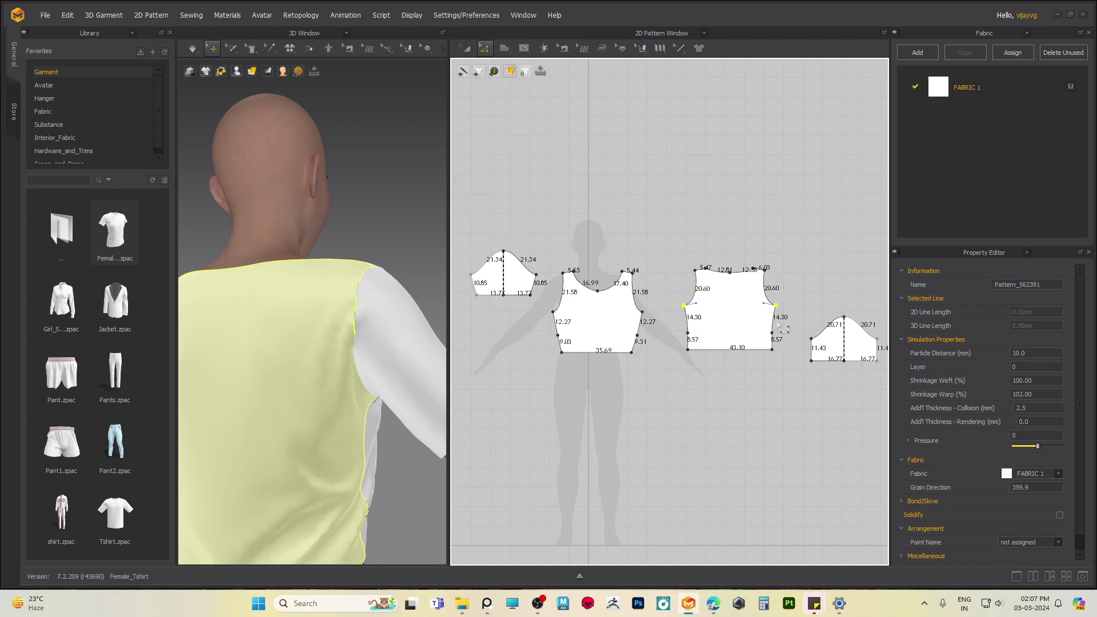
{"action": "key", "text": "space"}
{"action": "middle_click_drag", "start_coordinate": [664, 408], "coordinate": [670, 438]}
{"action": "key", "text": "Up"}
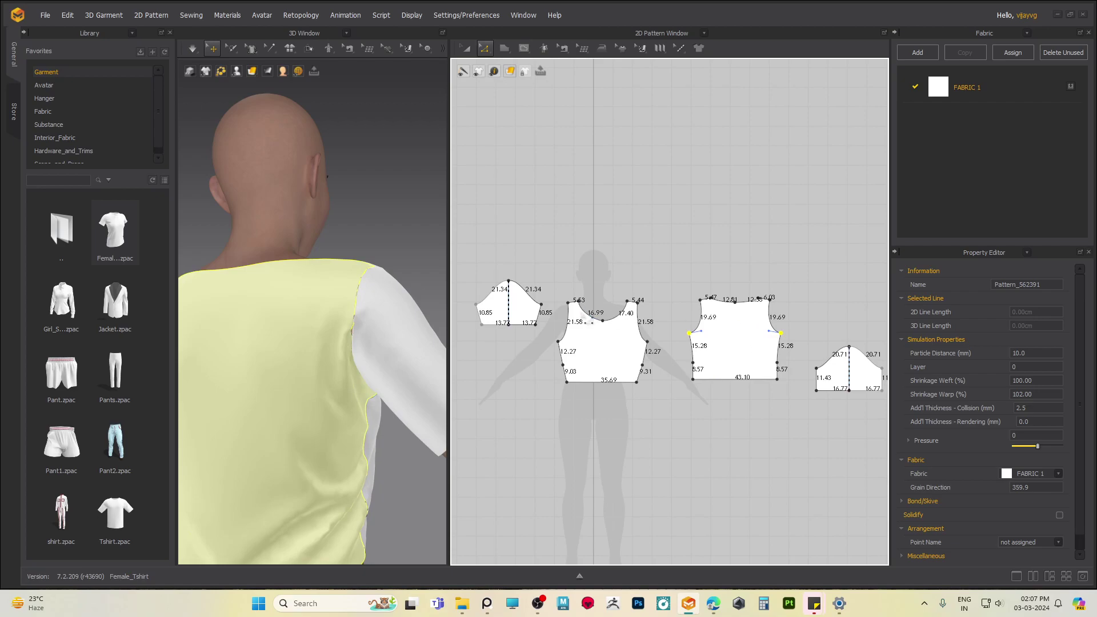
{"action": "middle_click_drag", "start_coordinate": [713, 418], "coordinate": [688, 402]}
{"action": "mouse_move", "coordinate": [793, 435]}
{"action": "middle_mouse_down"}
{"action": "mouse_move", "coordinate": [805, 422]}
{"action": "mouse_move", "coordinate": [798, 430]}
{"action": "middle_mouse_up"}
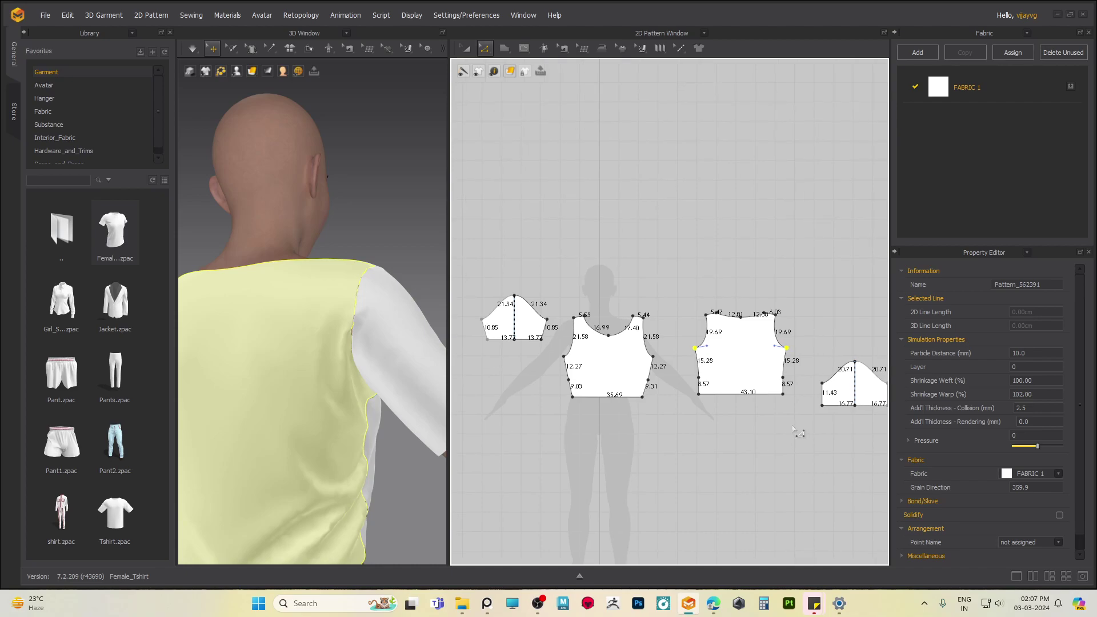
- Simulate the garment with the shallower back armholes and examine it from the back and front
{"action": "right_click_drag", "start_coordinate": [406, 455], "coordinate": [379, 399]}
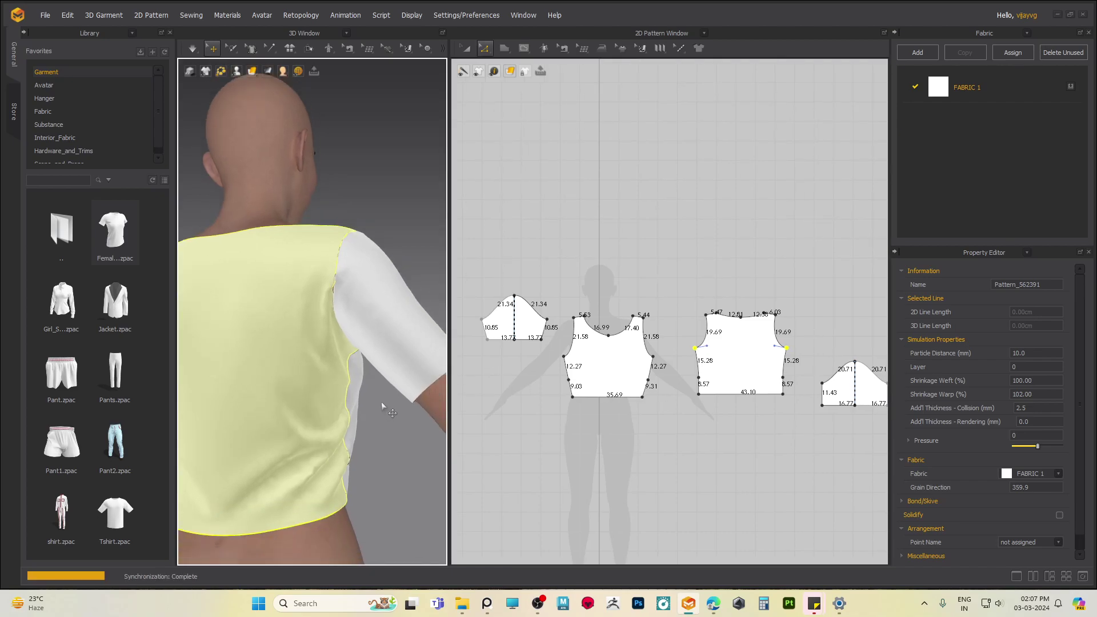
{"action": "left_click", "coordinate": [367, 362]}
{"action": "left_click_drag", "start_coordinate": [328, 361], "coordinate": [334, 400]}
{"action": "right_click_drag", "start_coordinate": [384, 387], "coordinate": [179, 417]}
{"action": "right_click_drag", "start_coordinate": [326, 407], "coordinate": [428, 370]}
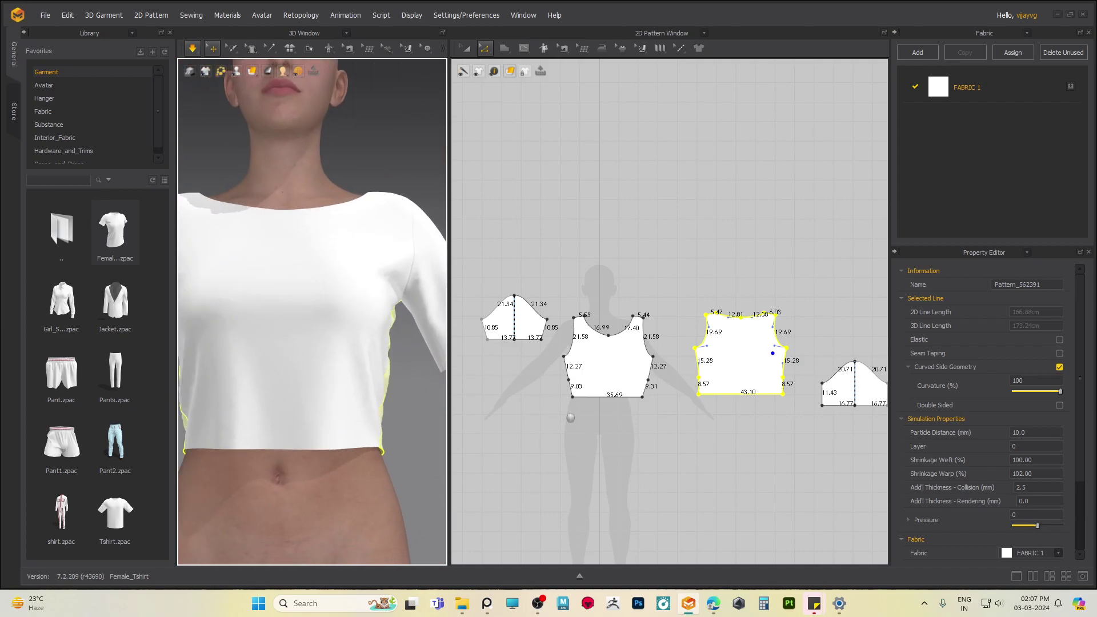
{"action": "middle_click_drag", "start_coordinate": [563, 419], "coordinate": [602, 399]}
{"action": "right_click_drag", "start_coordinate": [366, 355], "coordinate": [258, 349]}
- Narrow the hem of the sleeve pattern beside the back until each half measures 14.77 cm
{"action": "middle_click_drag", "start_coordinate": [806, 425], "coordinate": [656, 392]}
{"action": "left_click", "coordinate": [663, 388]}
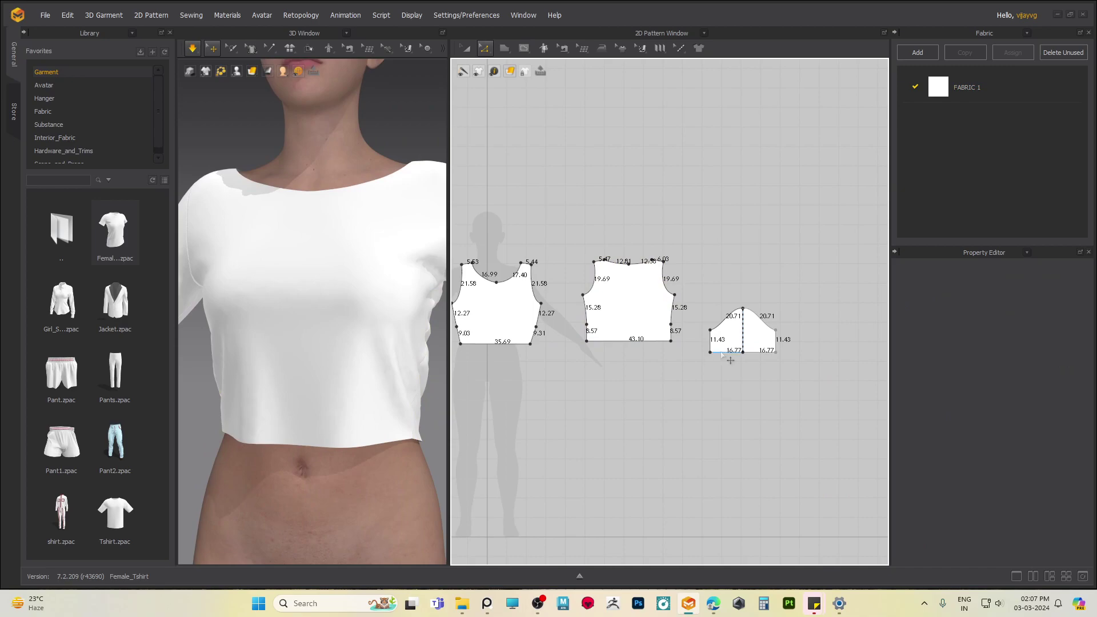
{"action": "right_click_drag", "start_coordinate": [651, 389], "coordinate": [632, 374]}
{"action": "scroll", "coordinate": [638, 369], "scroll_direction": "up", "scroll_amount": 5}
{"action": "left_click_drag", "start_coordinate": [531, 376], "coordinate": [601, 339]}
{"action": "right_click_drag", "start_coordinate": [620, 402], "coordinate": [631, 401]}
{"action": "key", "text": "Right"}
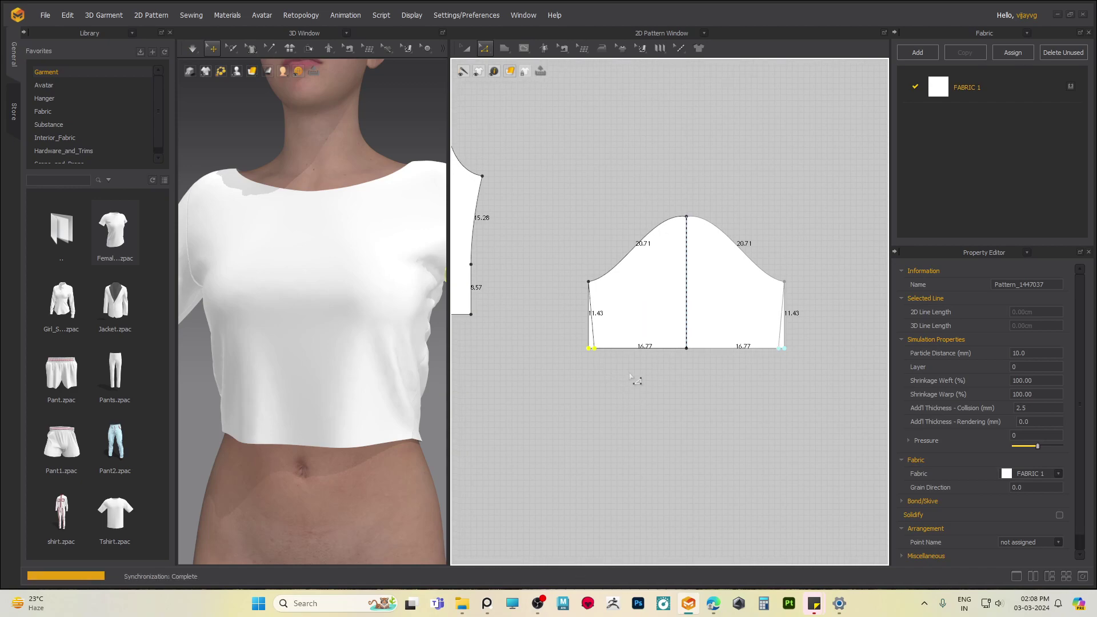
{"action": "key", "text": "Right"}
{"action": "scroll", "coordinate": [631, 374], "scroll_direction": "up", "scroll_amount": 2}
{"action": "middle_click_drag", "start_coordinate": [410, 356], "coordinate": [246, 358]}
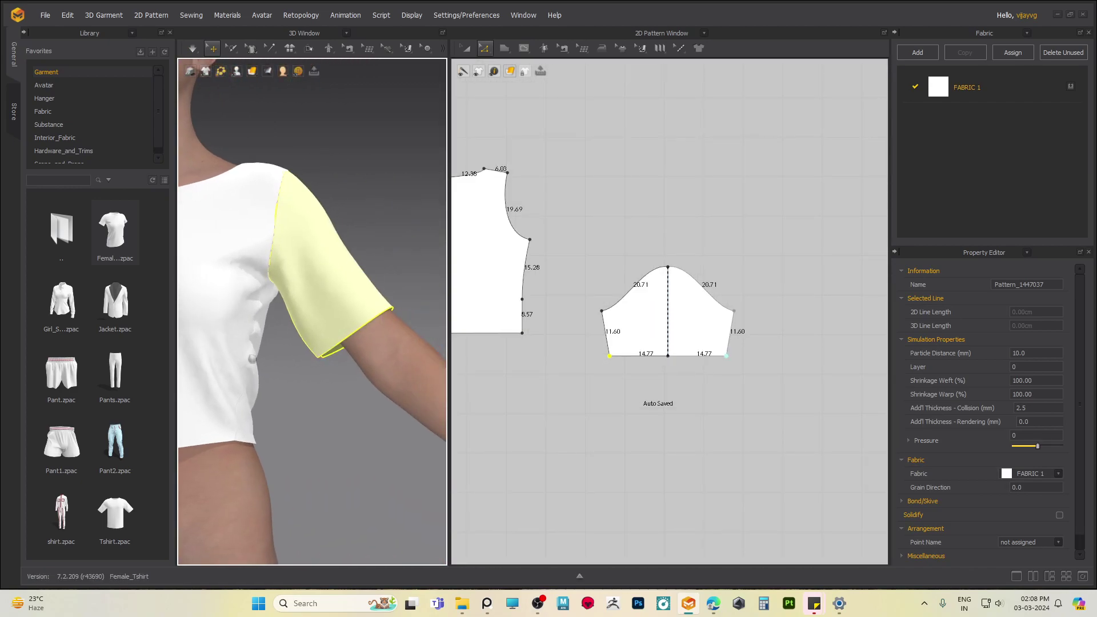
- Narrow that sleeve's hem further until each half measures 12.77 cm, and simulate the garment
{"action": "mouse_move", "coordinate": [362, 376]}
{"action": "right_mouse_down"}
{"action": "mouse_move", "coordinate": [360, 319]}
{"action": "mouse_move", "coordinate": [366, 361]}
{"action": "right_mouse_up"}
{"action": "middle_click_drag", "start_coordinate": [646, 375], "coordinate": [673, 376]}
{"action": "key", "text": "Right"}
{"action": "key", "text": "Right"}
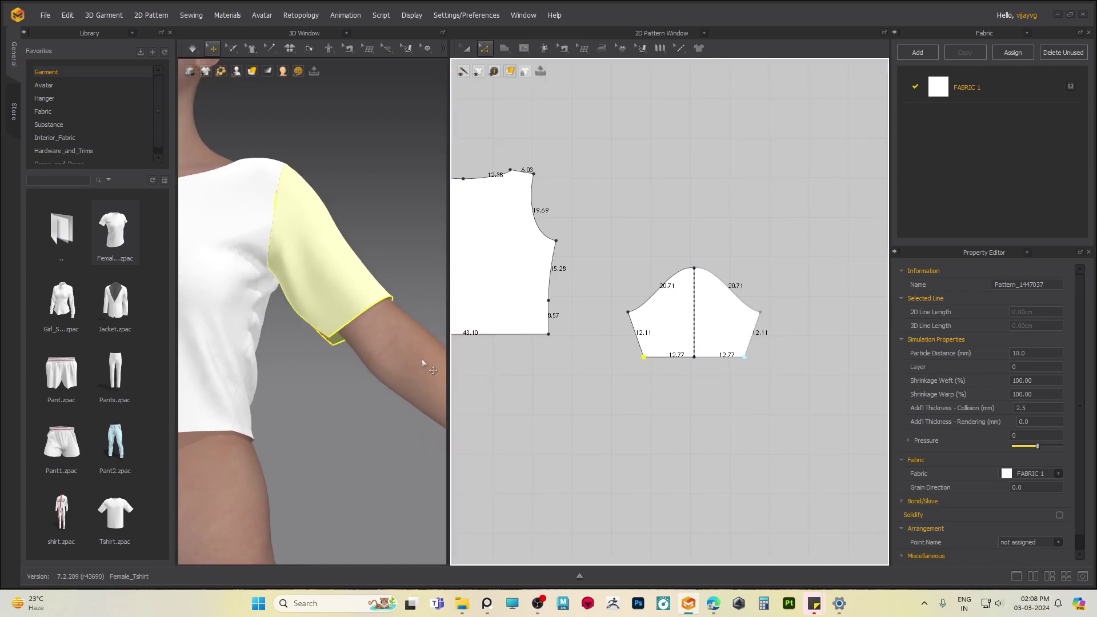
{"action": "right_click_drag", "start_coordinate": [388, 358], "coordinate": [299, 381]}
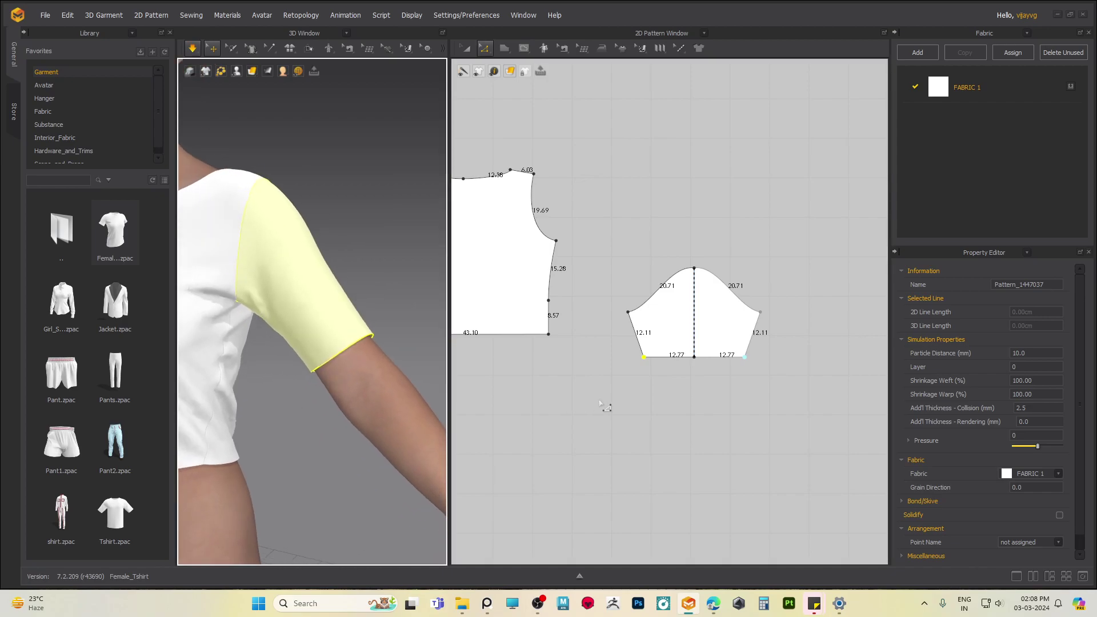
{"action": "right_click_drag", "start_coordinate": [609, 403], "coordinate": [638, 395]}
- Widen the sleeve hem until each half measures 13.77 cm like the other sleeve, and simulate the result
{"action": "key", "text": "Left"}
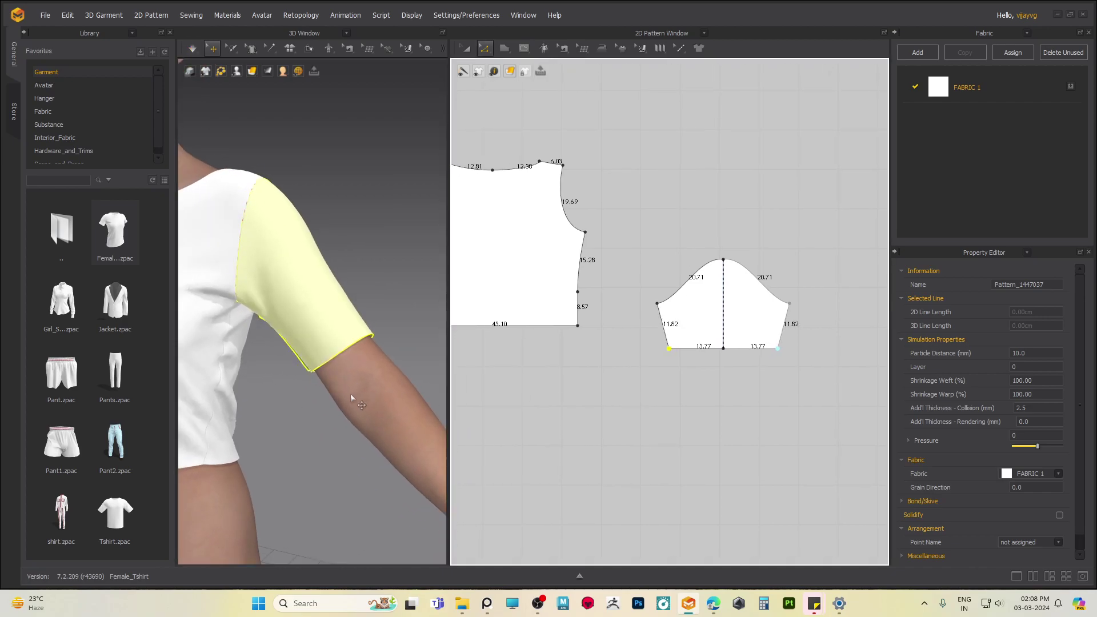
{"action": "scroll", "coordinate": [599, 369], "scroll_direction": "down", "scroll_amount": 5}
{"action": "scroll", "coordinate": [655, 351], "scroll_direction": "up", "scroll_amount": 4}
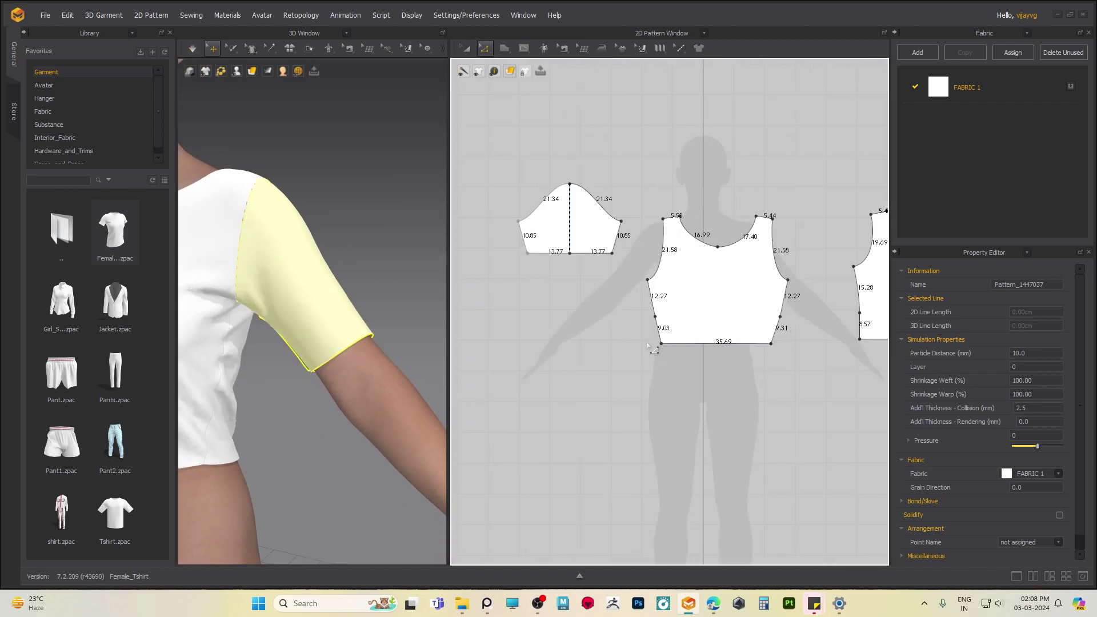
{"action": "right_click_drag", "start_coordinate": [609, 387], "coordinate": [589, 383]}
{"action": "middle_click_drag", "start_coordinate": [641, 391], "coordinate": [824, 394]}
{"action": "key", "text": "space"}
{"action": "right_click_drag", "start_coordinate": [366, 390], "coordinate": [346, 421]}
{"action": "left_click_drag", "start_coordinate": [347, 356], "coordinate": [352, 366]}
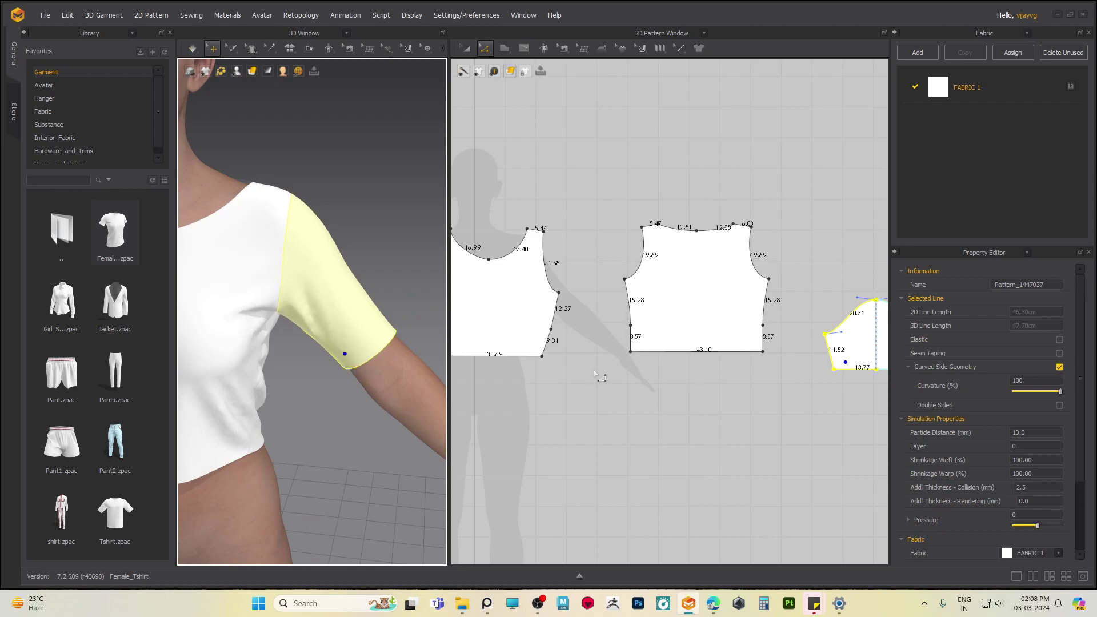
- Compare the front of the simulated top with the full-length jumpsuit reference photo
{"action": "key", "text": "alt+Tab"}
{"action": "right_click_drag", "start_coordinate": [796, 336], "coordinate": [924, 387]}
{"action": "scroll", "coordinate": [335, 354], "scroll_direction": "down", "scroll_amount": 3}
{"action": "right_click_drag", "start_coordinate": [335, 374], "coordinate": [376, 368]}
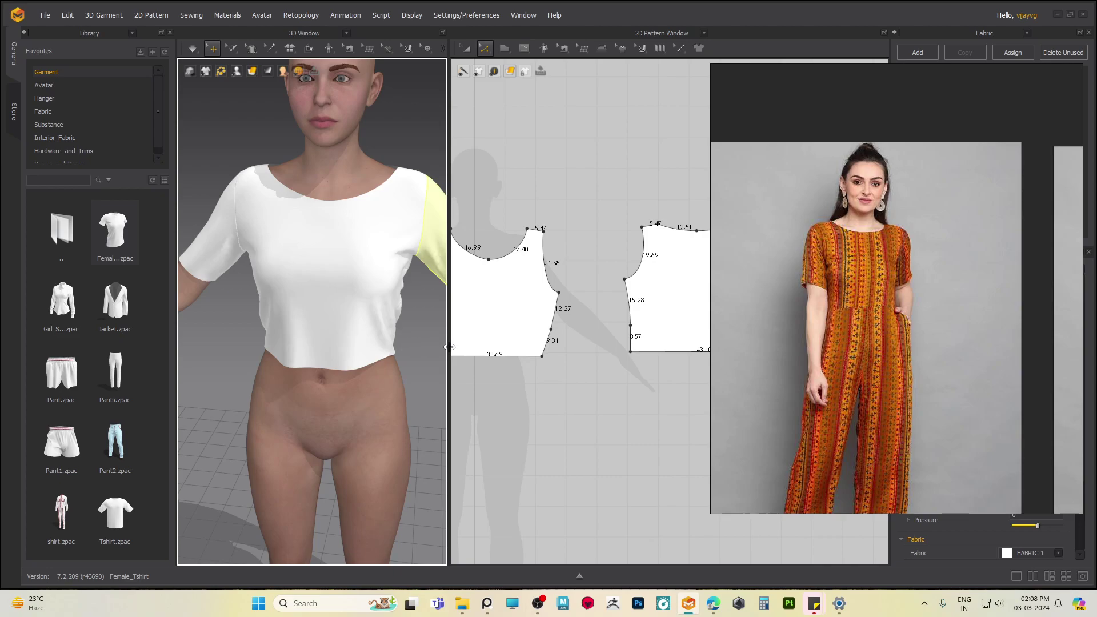
{"action": "middle_click_drag", "start_coordinate": [898, 352], "coordinate": [905, 269]}
{"action": "scroll", "coordinate": [905, 269], "scroll_direction": "down", "scroll_amount": 2}
{"action": "right_click_drag", "start_coordinate": [907, 370], "coordinate": [935, 381]}
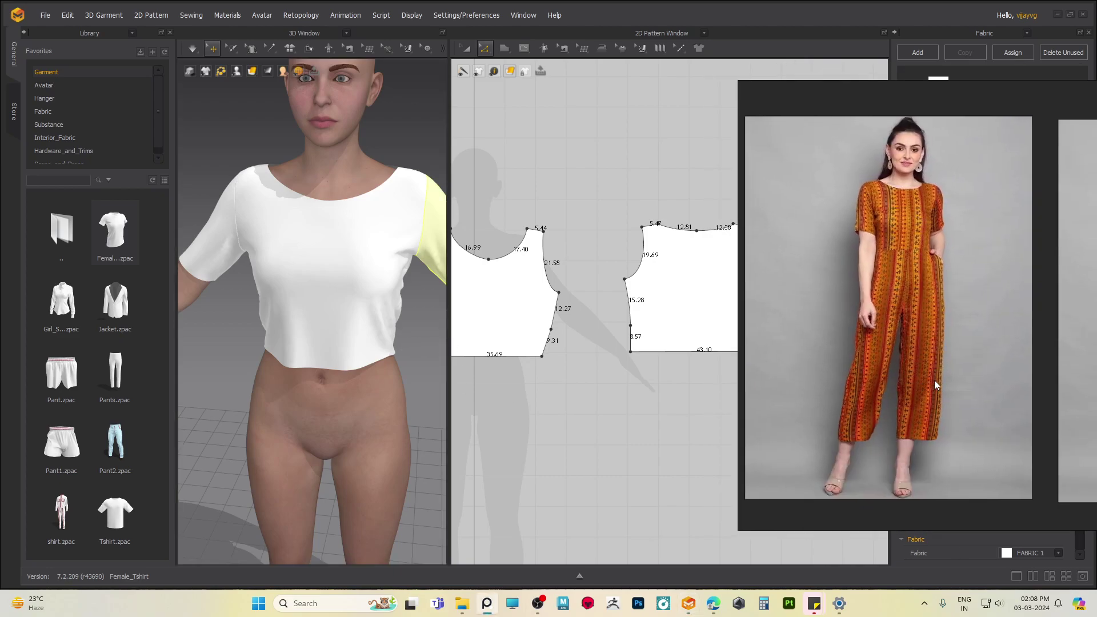
{"action": "key", "text": "alt+Tab"}
- Move all four T-shirt patterns above the avatar silhouette in the 2D window to clear the space around it
{"action": "scroll", "coordinate": [698, 372], "scroll_direction": "down", "scroll_amount": 4}
{"action": "middle_click_drag", "start_coordinate": [652, 406], "coordinate": [684, 372]}
{"action": "left_click", "coordinate": [683, 373]}
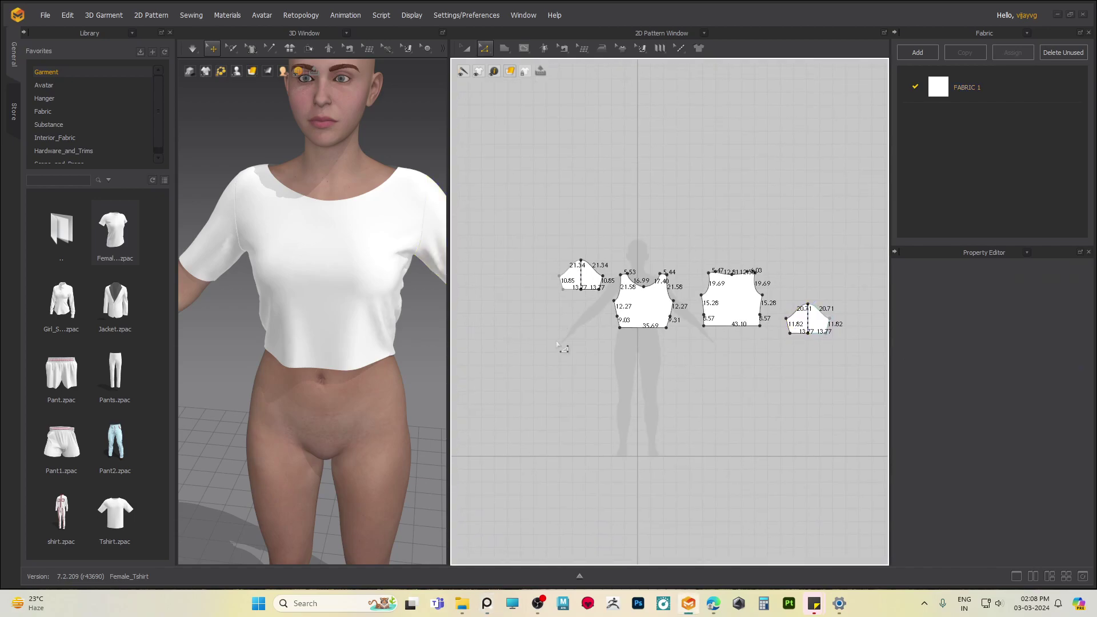
{"action": "left_click_drag", "start_coordinate": [670, 394], "coordinate": [668, 390]}
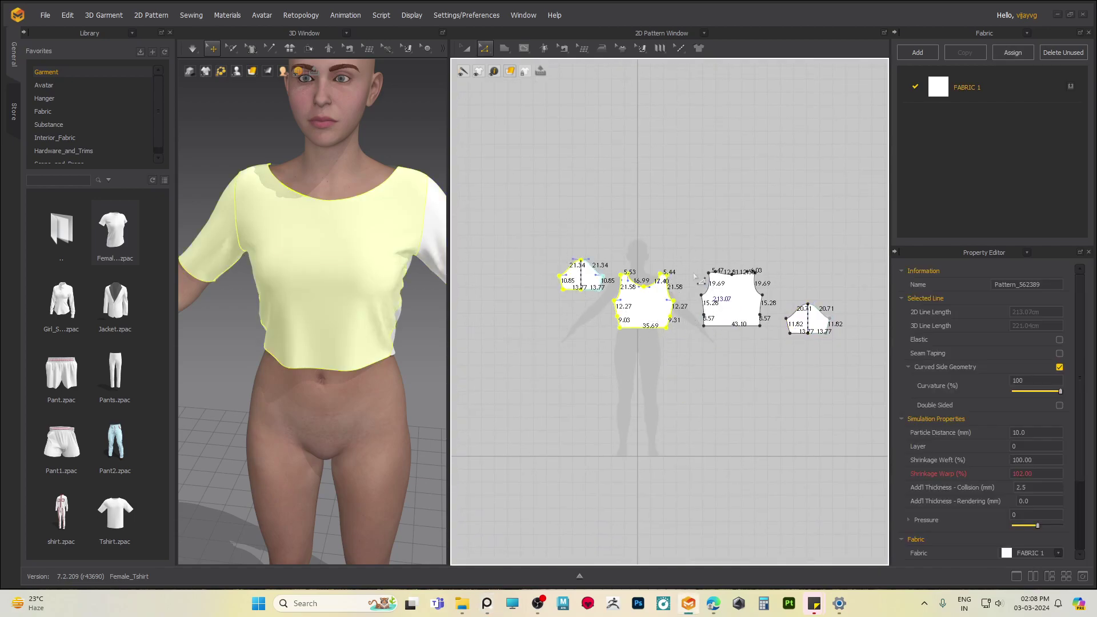
{"action": "scroll", "coordinate": [686, 335], "scroll_direction": "down", "scroll_amount": 2}
{"action": "left_click_drag", "start_coordinate": [526, 214], "coordinate": [794, 392]}
{"action": "left_click_drag", "start_coordinate": [716, 321], "coordinate": [782, 246]}
{"action": "left_click_drag", "start_coordinate": [554, 245], "coordinate": [788, 354]}
{"action": "left_click_drag", "start_coordinate": [736, 301], "coordinate": [801, 206]}
{"action": "left_click", "coordinate": [739, 349]}
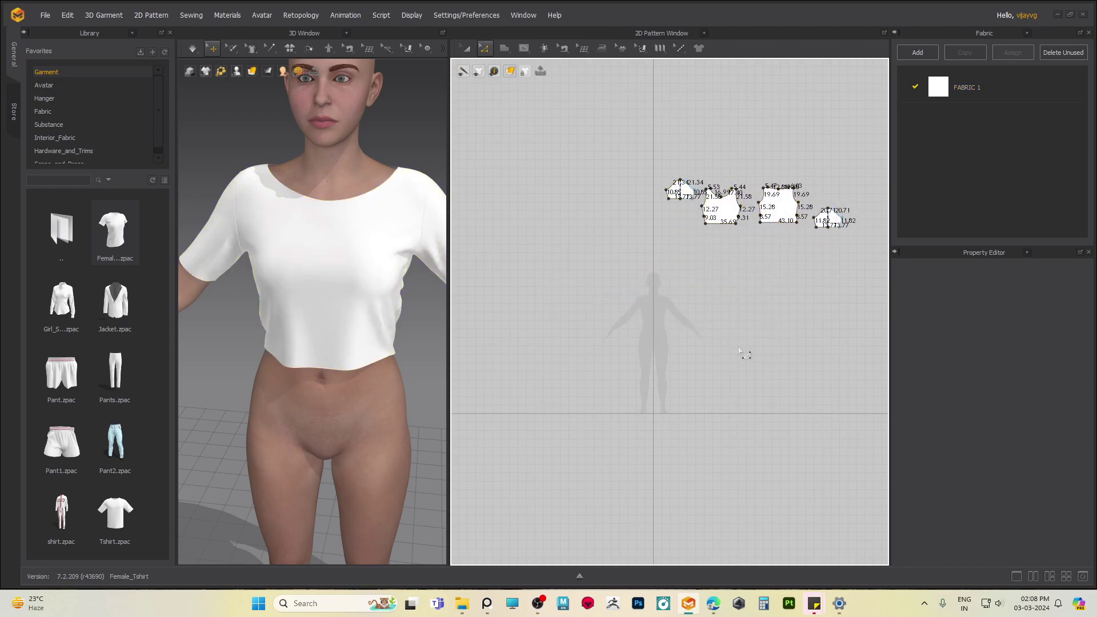
{"action": "scroll", "coordinate": [720, 240], "scroll_direction": "up", "scroll_amount": 5}
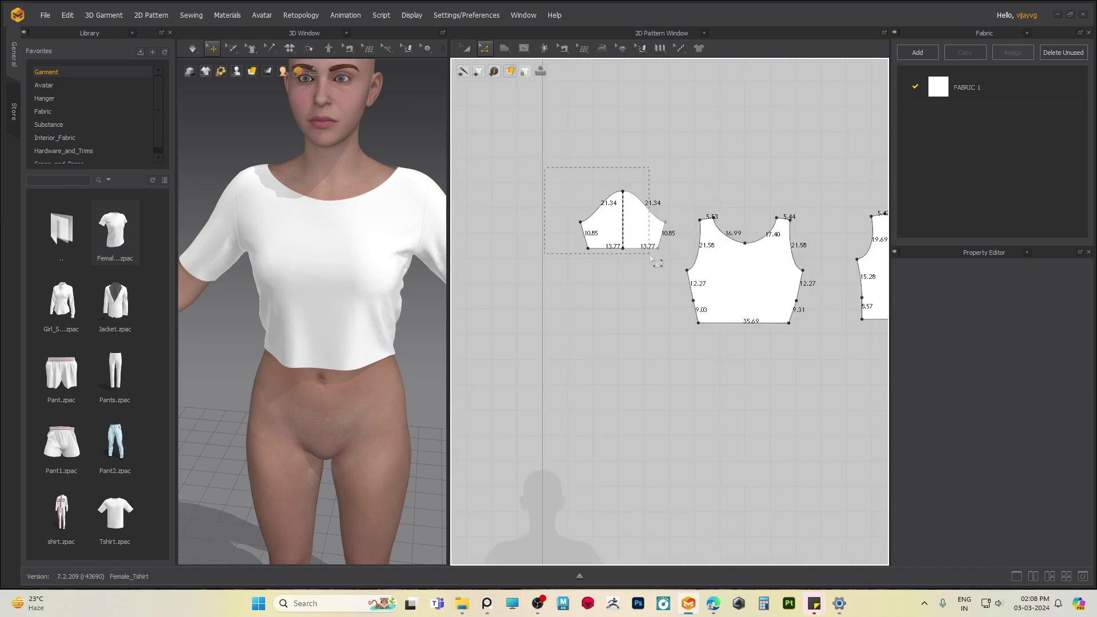
{"action": "left_click_drag", "start_coordinate": [656, 262], "coordinate": [656, 261]}
{"action": "left_click_drag", "start_coordinate": [635, 202], "coordinate": [628, 265]}
- Begin a polygon pattern over the avatar's leg with a vertical centre edge about 30.7 cm, inseam about 48.4 cm and hem 18.5 cm
{"action": "middle_click_drag", "start_coordinate": [640, 436], "coordinate": [684, 200]}
{"action": "middle_click_drag", "start_coordinate": [643, 455], "coordinate": [672, 295]}
{"action": "middle_click_drag", "start_coordinate": [670, 370], "coordinate": [660, 300]}
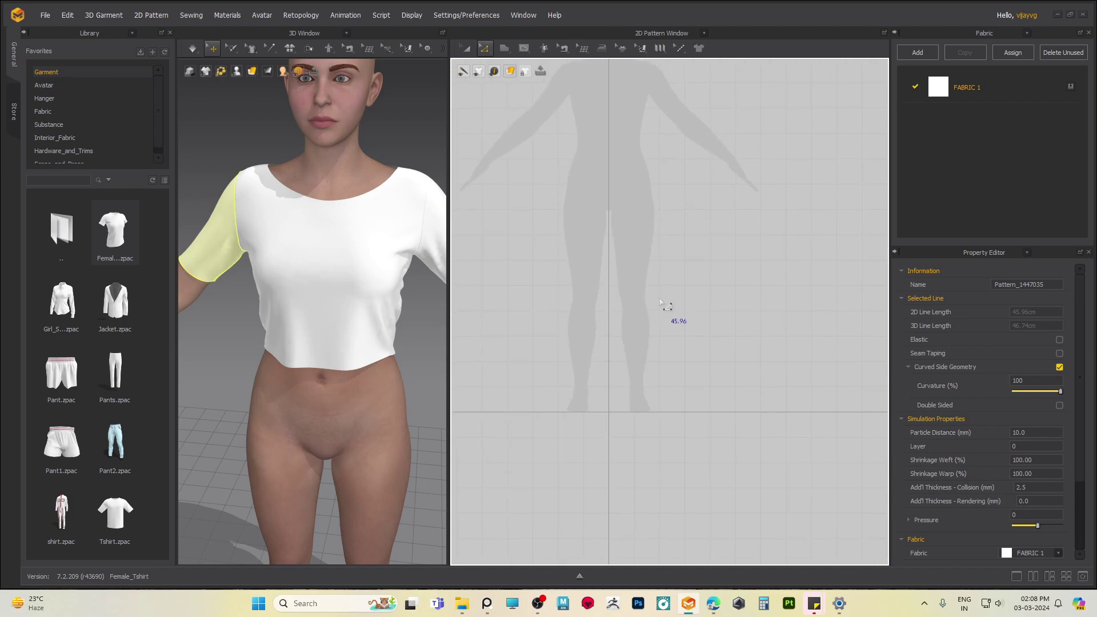
{"action": "middle_click_drag", "start_coordinate": [651, 210], "coordinate": [653, 253]}
{"action": "left_click", "coordinate": [504, 48]}
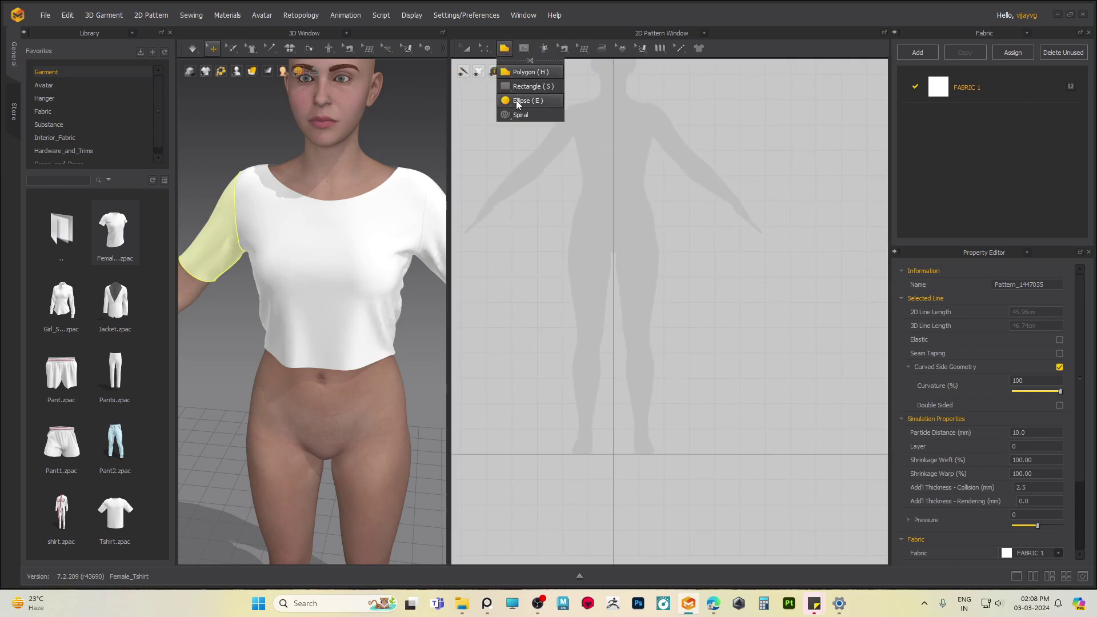
{"action": "left_click", "coordinate": [531, 71]}
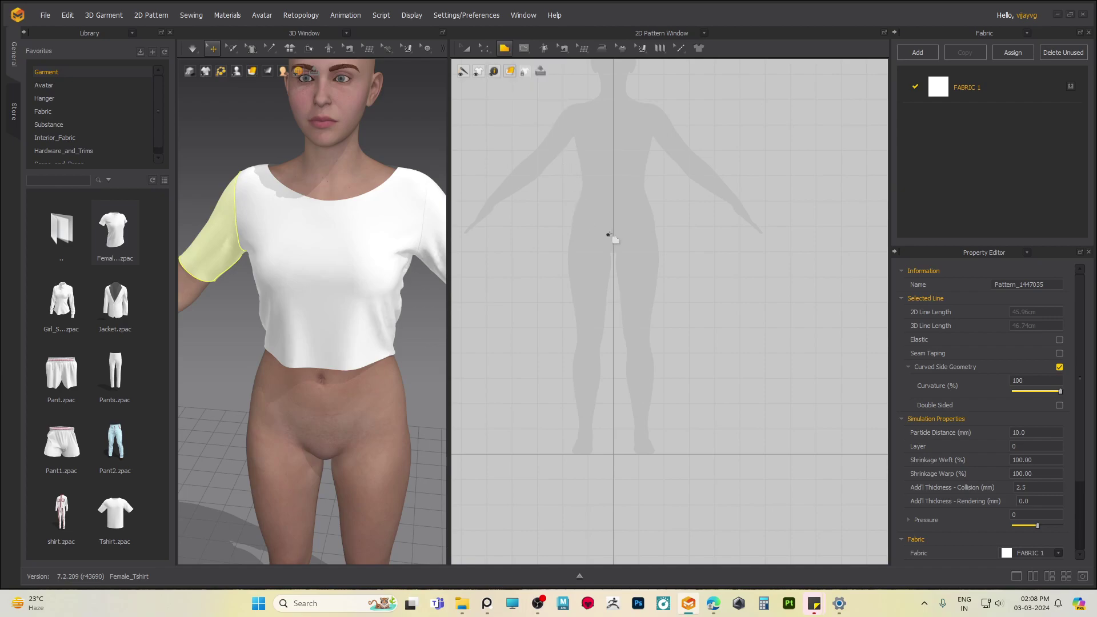
{"action": "left_click", "coordinate": [613, 205]}
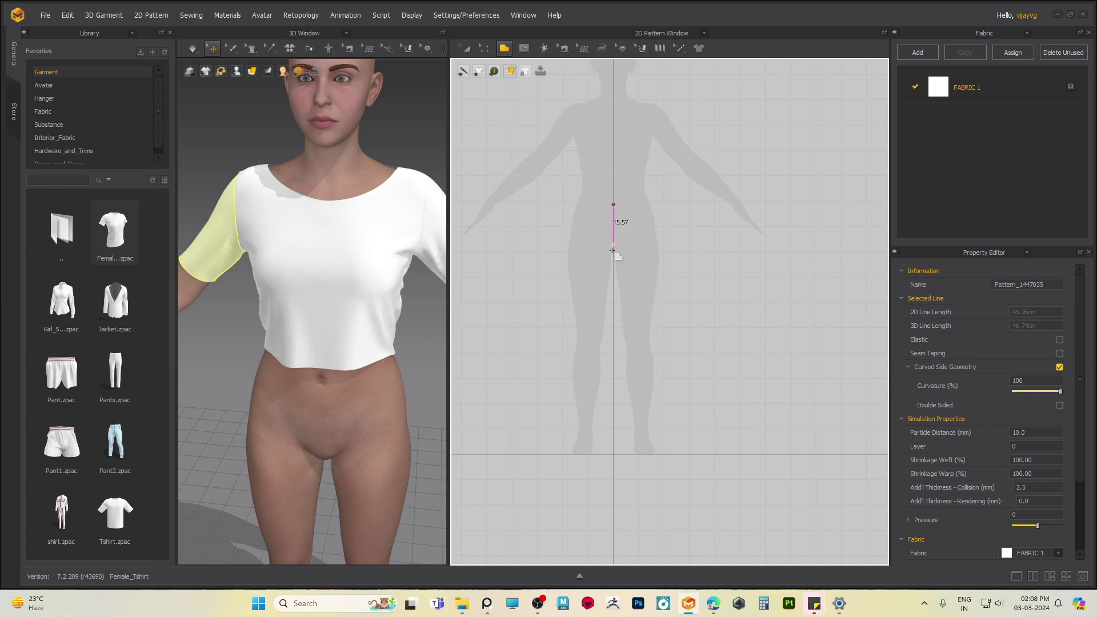
{"action": "left_click", "coordinate": [613, 283]}
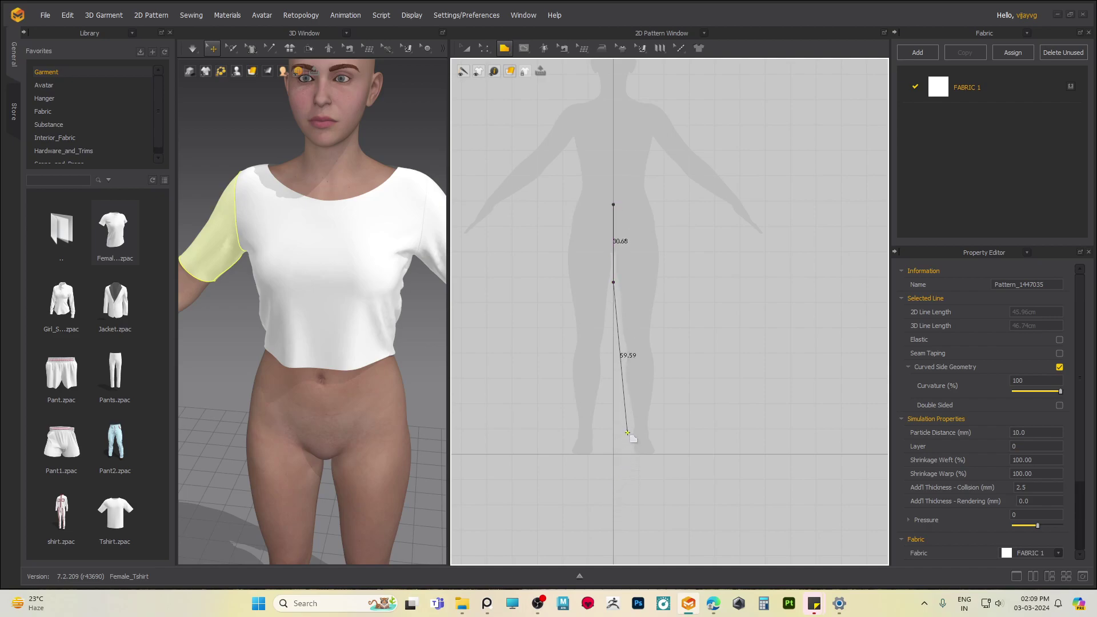
{"action": "left_click", "coordinate": [624, 404]}
{"action": "left_click", "coordinate": [670, 405]}
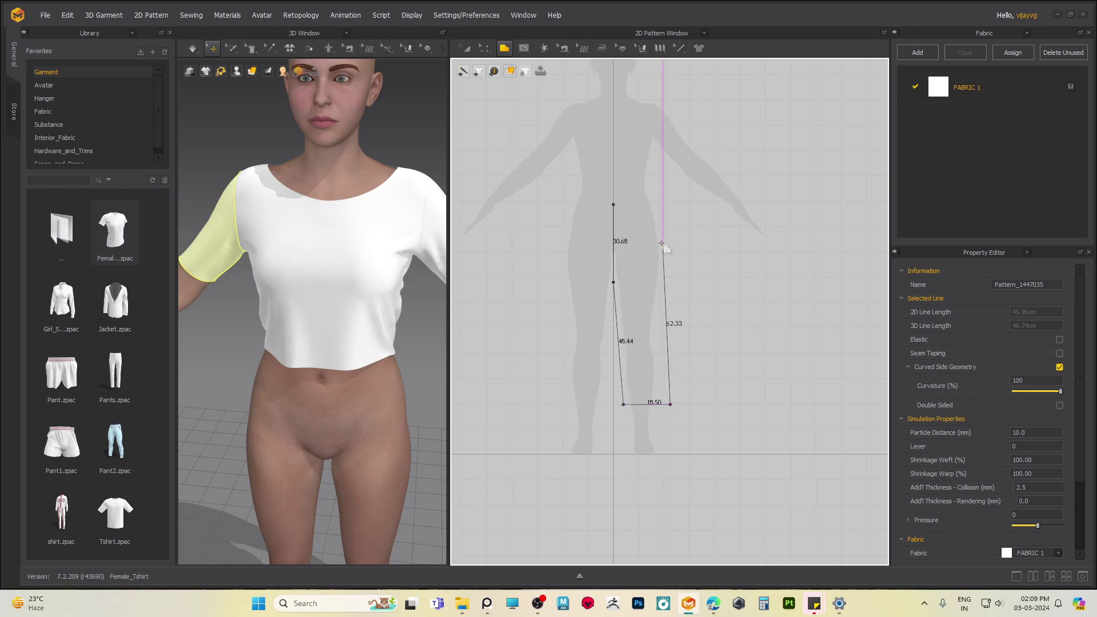
- Close the leg polygon at its starting point with an outer side about 80.6 cm long and a waist edge about 19.6 cm wide
{"action": "left_click", "coordinate": [663, 202]}
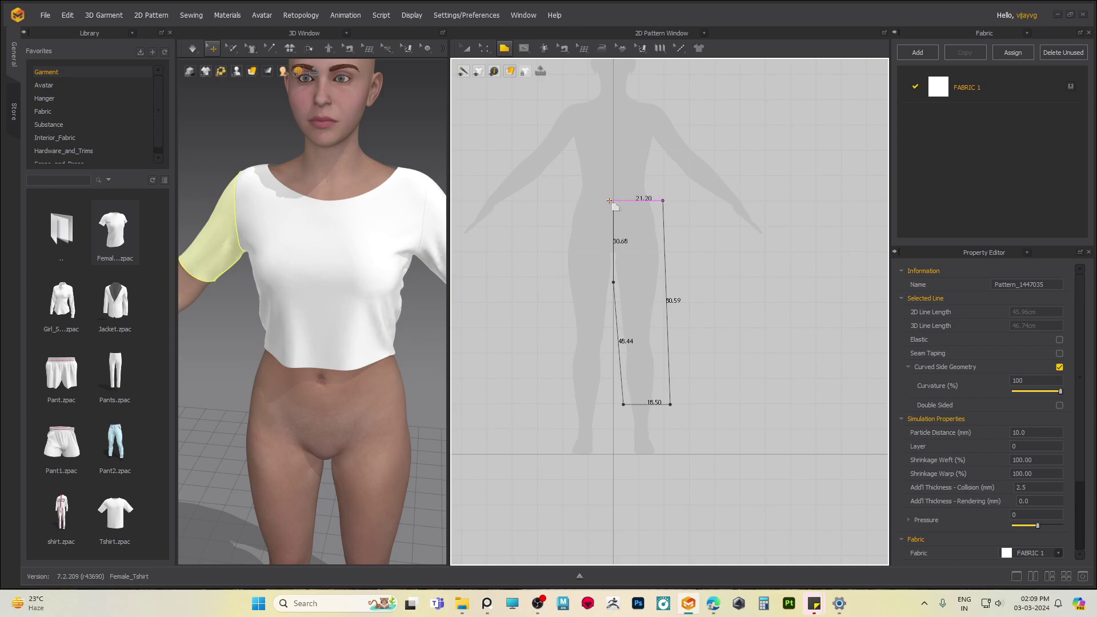
{"action": "left_click", "coordinate": [609, 200]}
{"action": "scroll", "coordinate": [608, 203], "scroll_direction": "up", "scroll_amount": 4}
{"action": "key", "text": "BackSpace"}
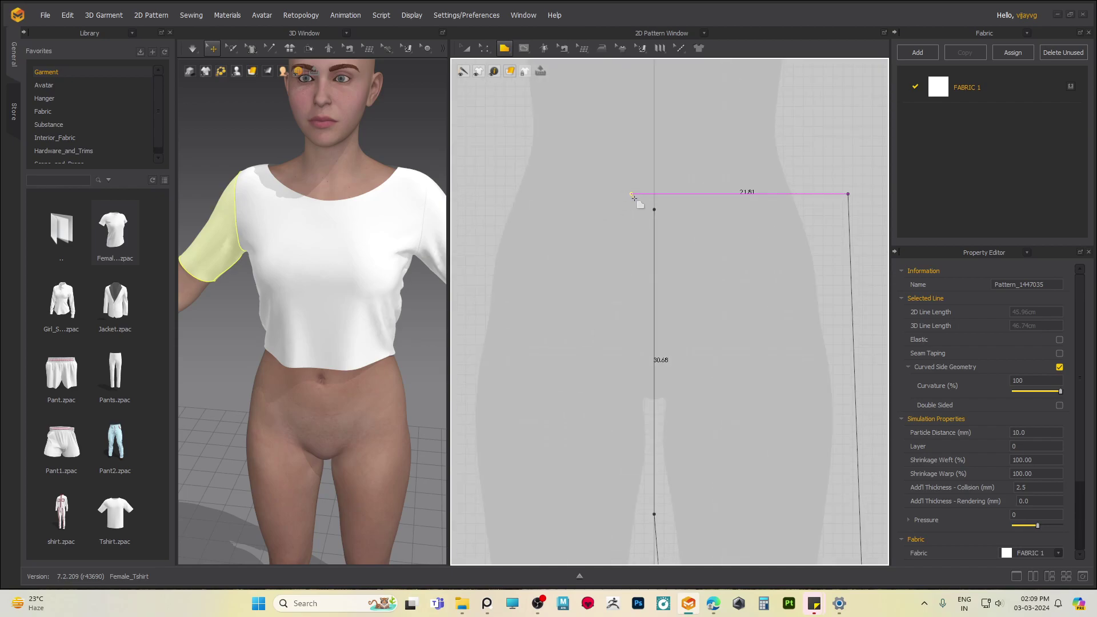
{"action": "left_click", "coordinate": [655, 210]}
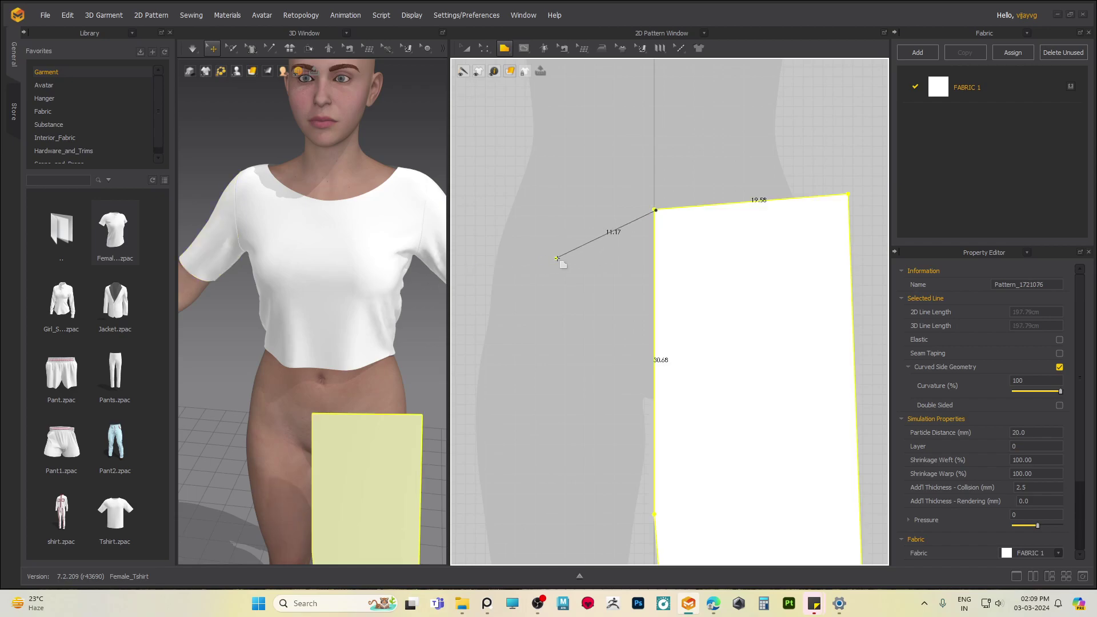
- Move the leg pattern's crotch point outward past the centre line and its inner waist corner slightly inward, making the waist edge about 19.07 cm
{"action": "middle_click_drag", "start_coordinate": [355, 391], "coordinate": [323, 284]}
{"action": "right_click_drag", "start_coordinate": [323, 285], "coordinate": [328, 331]}
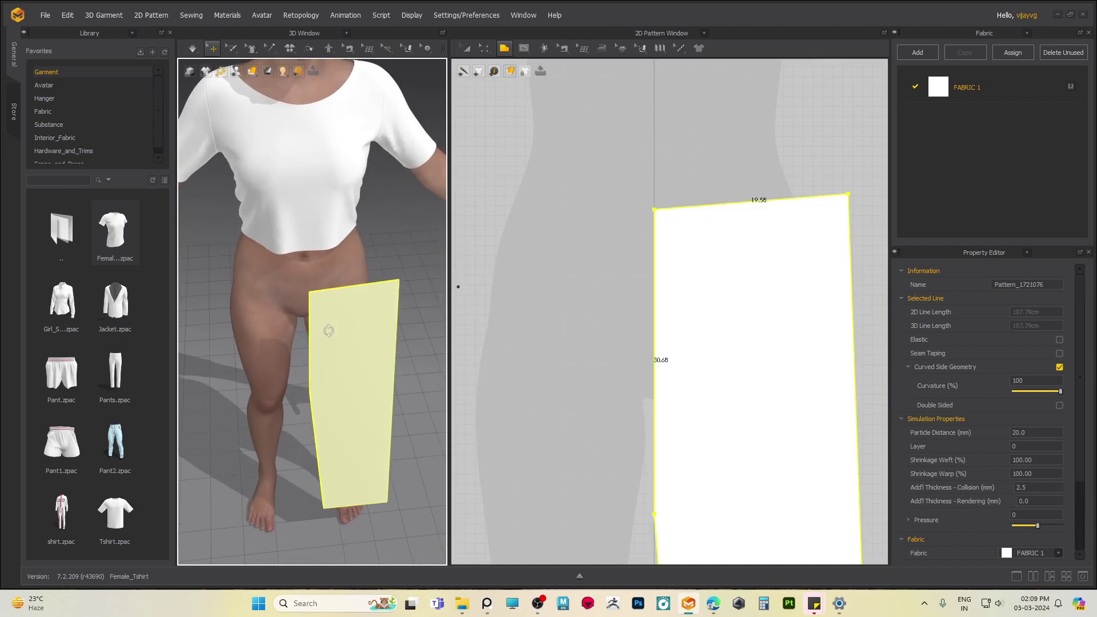
{"action": "middle_click_drag", "start_coordinate": [342, 360], "coordinate": [334, 293]}
{"action": "mouse_move", "coordinate": [334, 293]}
{"action": "right_mouse_down"}
{"action": "mouse_move", "coordinate": [213, 269]}
{"action": "mouse_move", "coordinate": [336, 272]}
{"action": "right_mouse_up"}
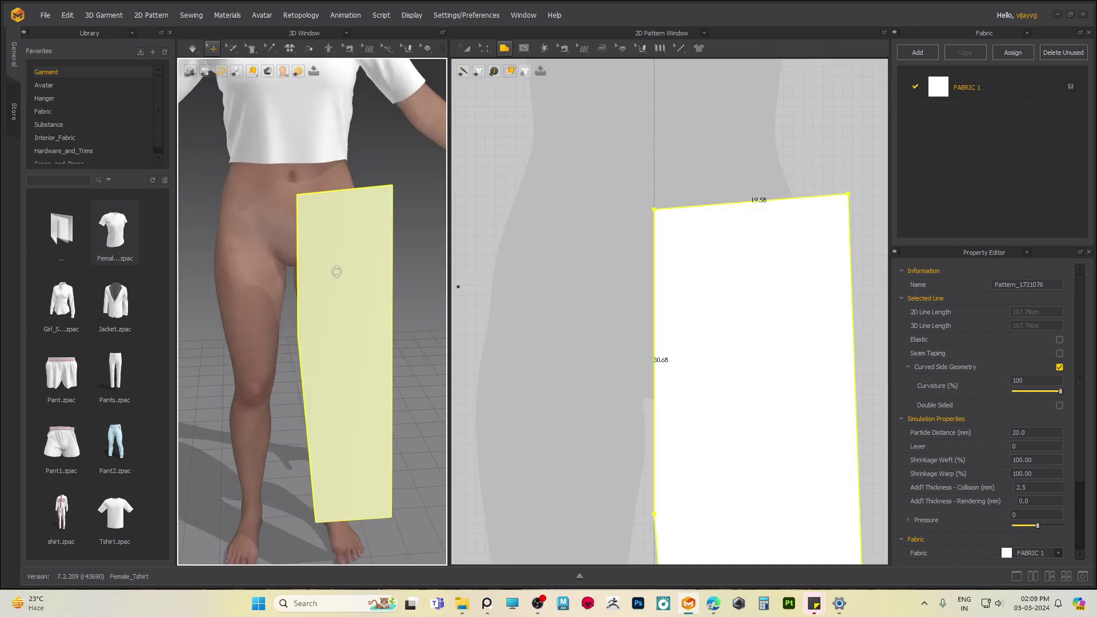
{"action": "right_click_drag", "start_coordinate": [624, 360], "coordinate": [634, 265]}
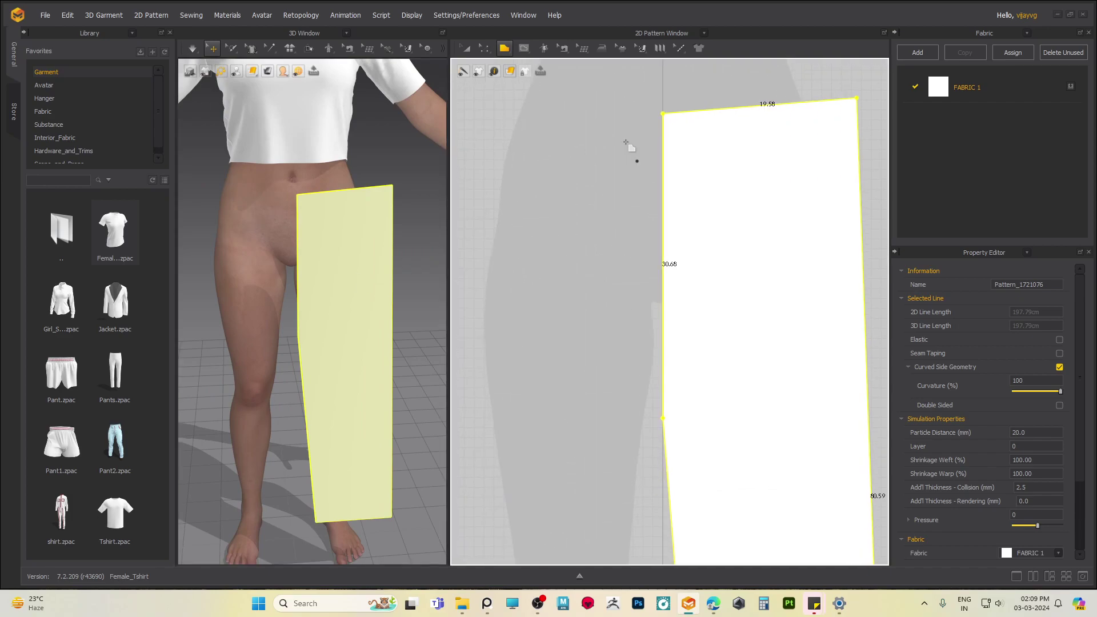
{"action": "left_click", "coordinate": [485, 50]}
{"action": "scroll", "coordinate": [338, 315], "scroll_direction": "up", "scroll_amount": 3}
{"action": "right_click_drag", "start_coordinate": [327, 310], "coordinate": [440, 339]}
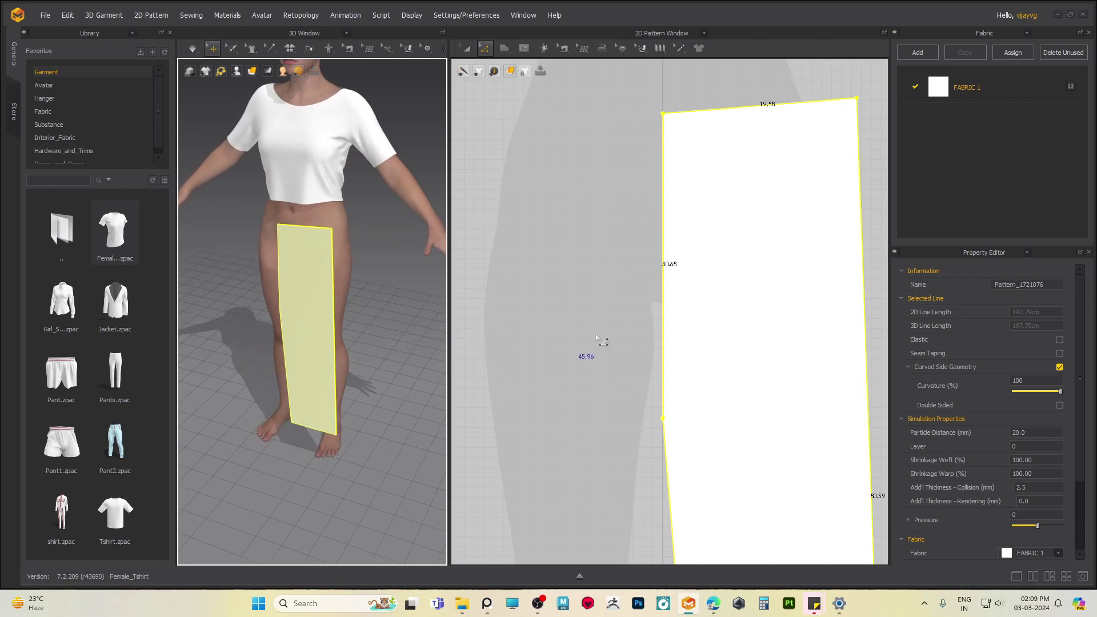
{"action": "right_click_drag", "start_coordinate": [681, 318], "coordinate": [653, 338]}
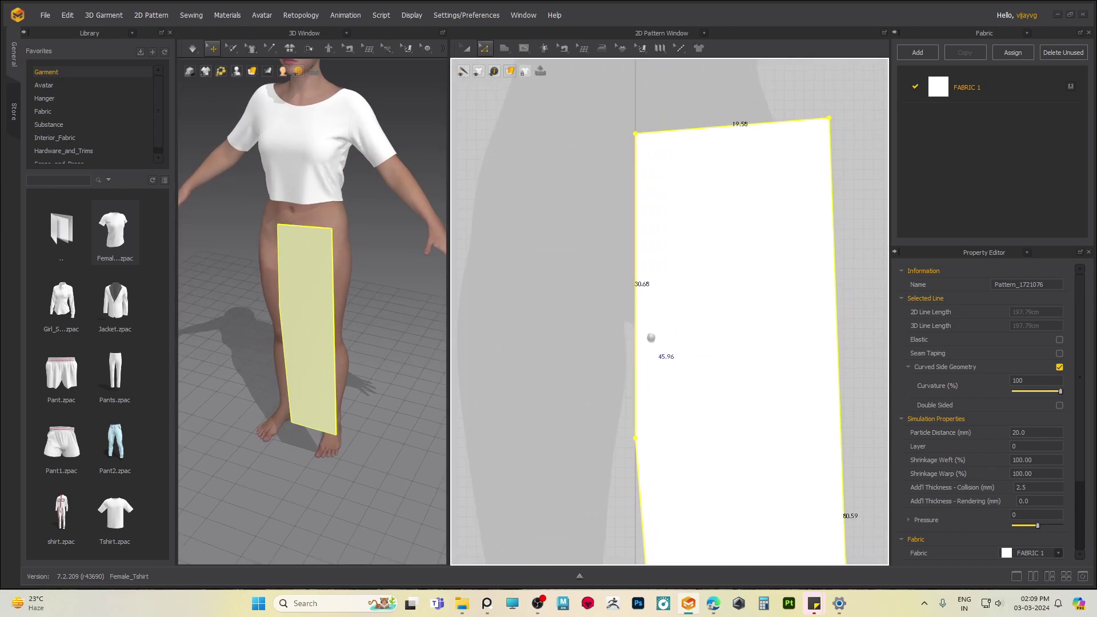
{"action": "middle_click_drag", "start_coordinate": [602, 277], "coordinate": [627, 223]}
{"action": "scroll", "coordinate": [640, 258], "scroll_direction": "up", "scroll_amount": 1}
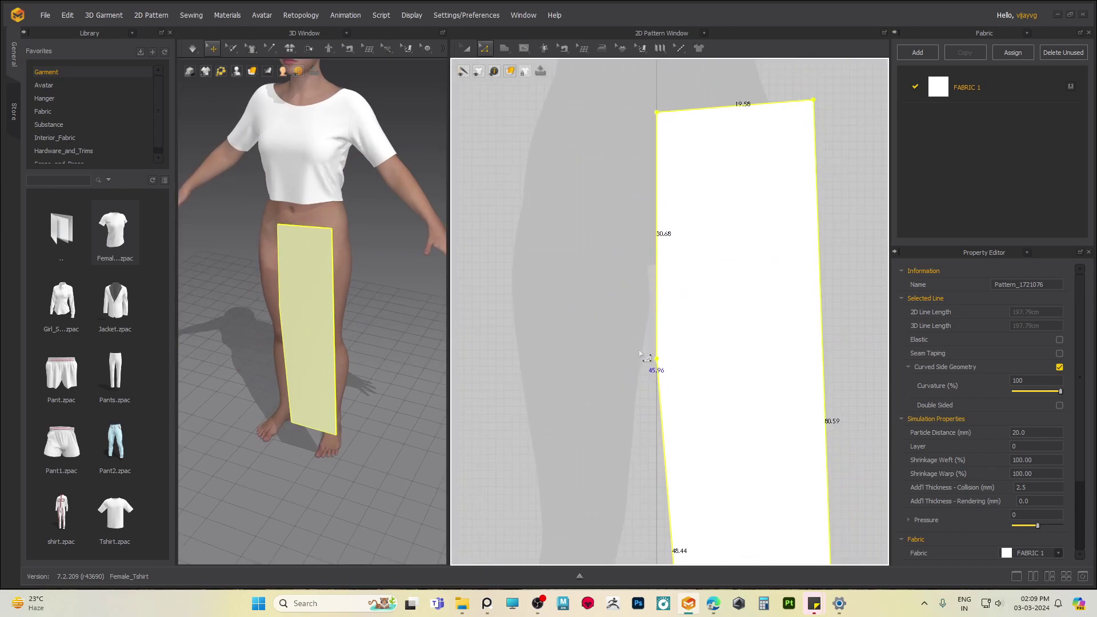
{"action": "middle_click_drag", "start_coordinate": [651, 383], "coordinate": [673, 329]}
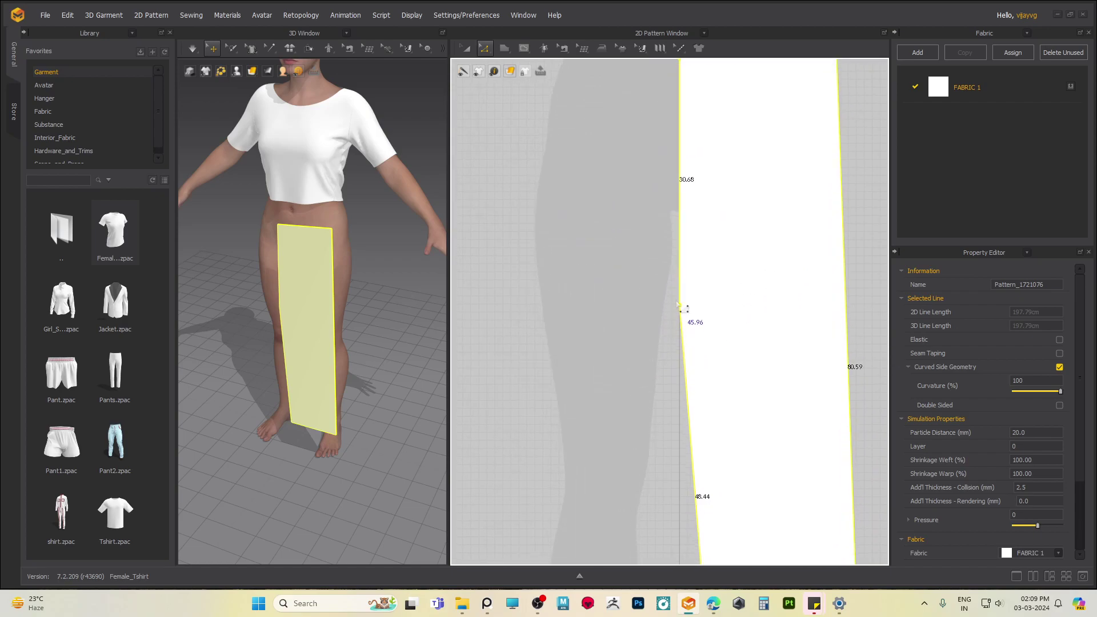
{"action": "left_click", "coordinate": [629, 246]}
{"action": "mouse_move", "coordinate": [515, 73]}
{"action": "left_click_drag", "start_coordinate": [680, 305], "coordinate": [668, 300]}
{"action": "middle_click_drag", "start_coordinate": [692, 237], "coordinate": [670, 364]}
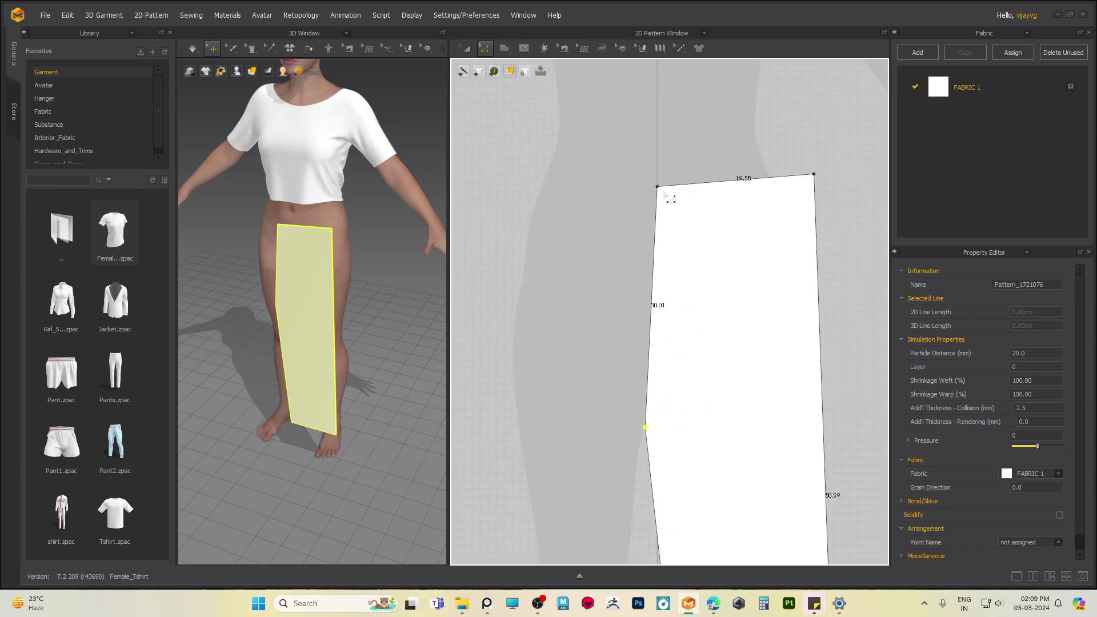
{"action": "left_click_drag", "start_coordinate": [658, 187], "coordinate": [662, 185]}
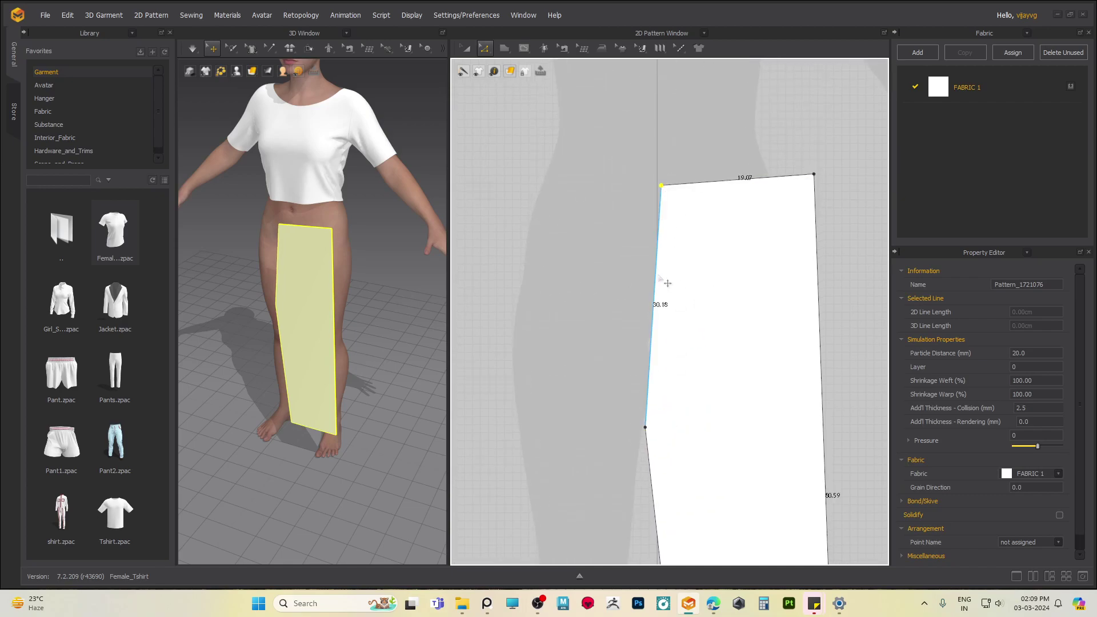
- Bend the leg pattern's crotch edge inward with Edit Curvature into a curve about 30.85 cm long
{"action": "middle_click_drag", "start_coordinate": [685, 351], "coordinate": [638, 336]}
{"action": "left_click", "coordinate": [484, 48]}
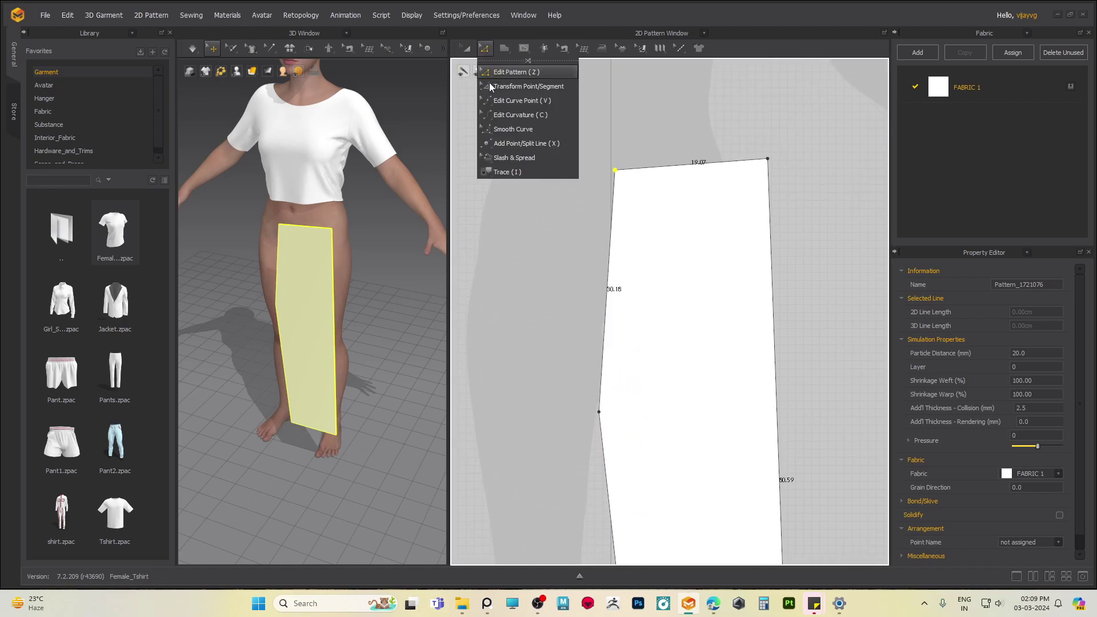
{"action": "left_click", "coordinate": [509, 115]}
{"action": "left_click_drag", "start_coordinate": [612, 297], "coordinate": [622, 381]}
{"action": "middle_click_drag", "start_coordinate": [732, 423], "coordinate": [660, 364]}
{"action": "right_click_drag", "start_coordinate": [660, 364], "coordinate": [646, 337]}
{"action": "mouse_move", "coordinate": [341, 338]}
{"action": "right_mouse_down"}
{"action": "mouse_move", "coordinate": [243, 330]}
{"action": "mouse_move", "coordinate": [252, 321]}
{"action": "mouse_move", "coordinate": [345, 342]}
{"action": "right_mouse_up"}
{"action": "middle_click_drag", "start_coordinate": [428, 416], "coordinate": [443, 361]}
{"action": "scroll", "coordinate": [602, 360], "scroll_direction": "down", "scroll_amount": 5}
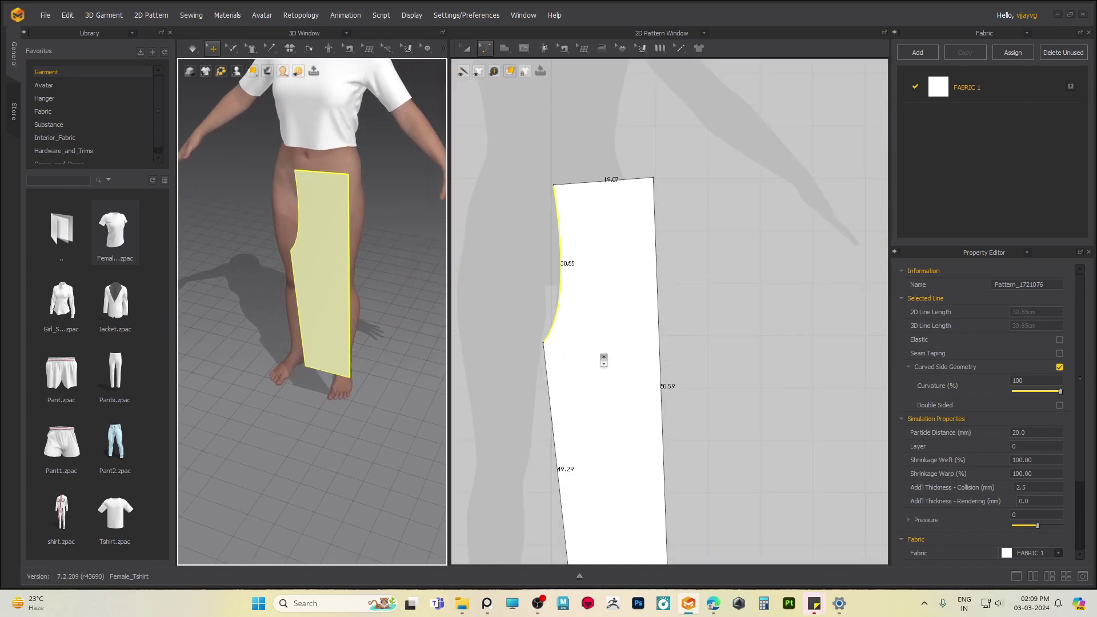
{"action": "left_click", "coordinate": [554, 415]}
{"action": "middle_click_drag", "start_coordinate": [675, 411], "coordinate": [726, 376]}
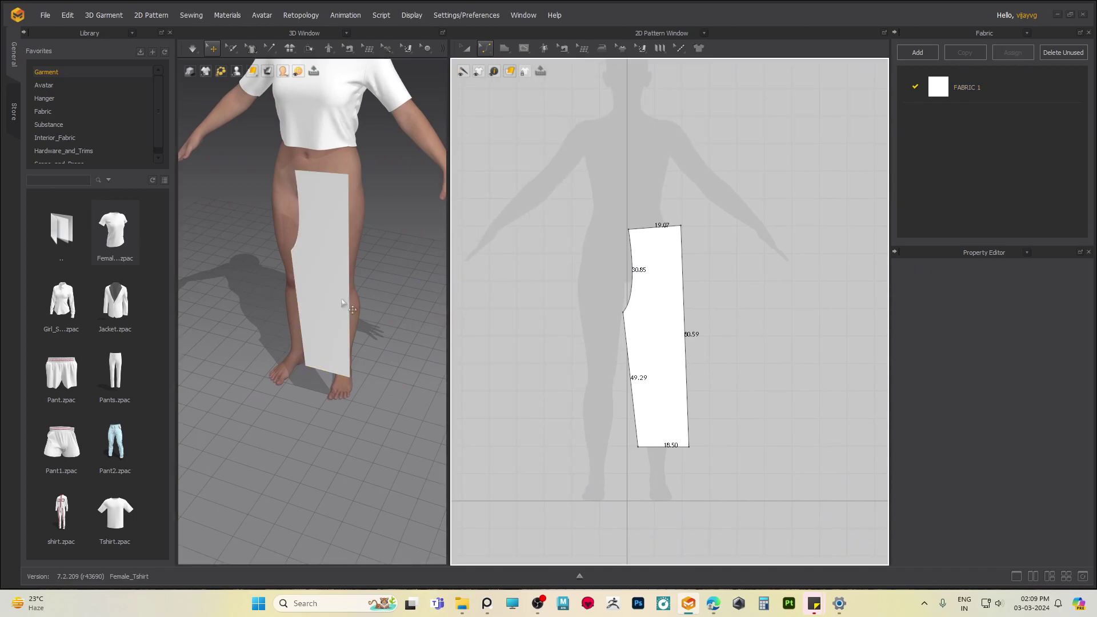
{"action": "left_click", "coordinate": [330, 295]}
{"action": "right_click_drag", "start_coordinate": [290, 334], "coordinate": [366, 343]}
{"action": "right_click", "coordinate": [361, 338]}
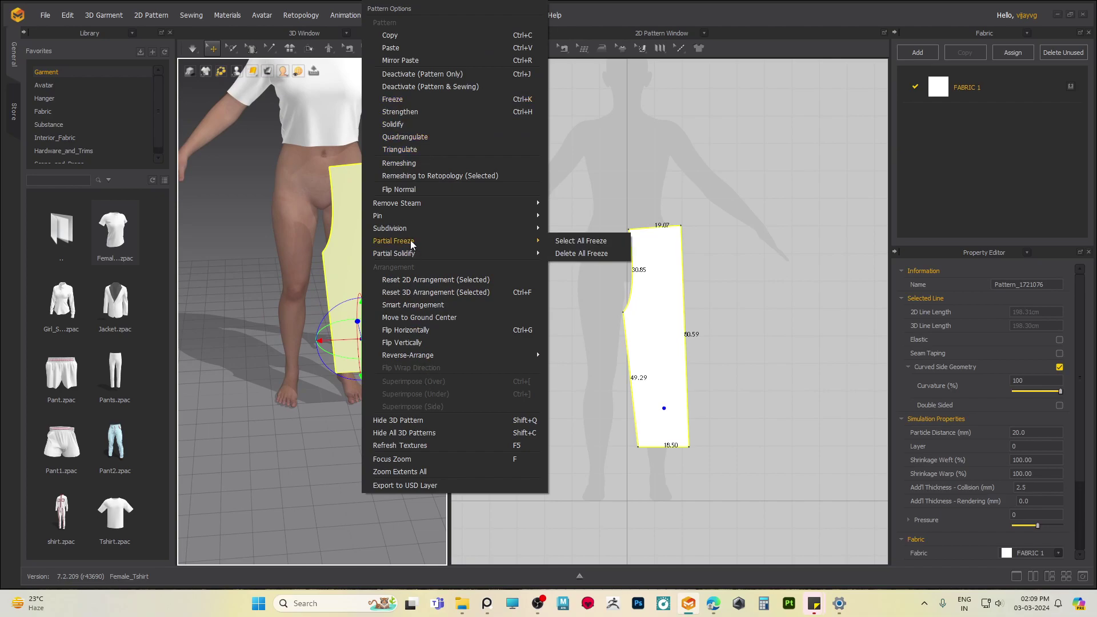
{"action": "middle_click_drag", "start_coordinate": [667, 327], "coordinate": [704, 296]}
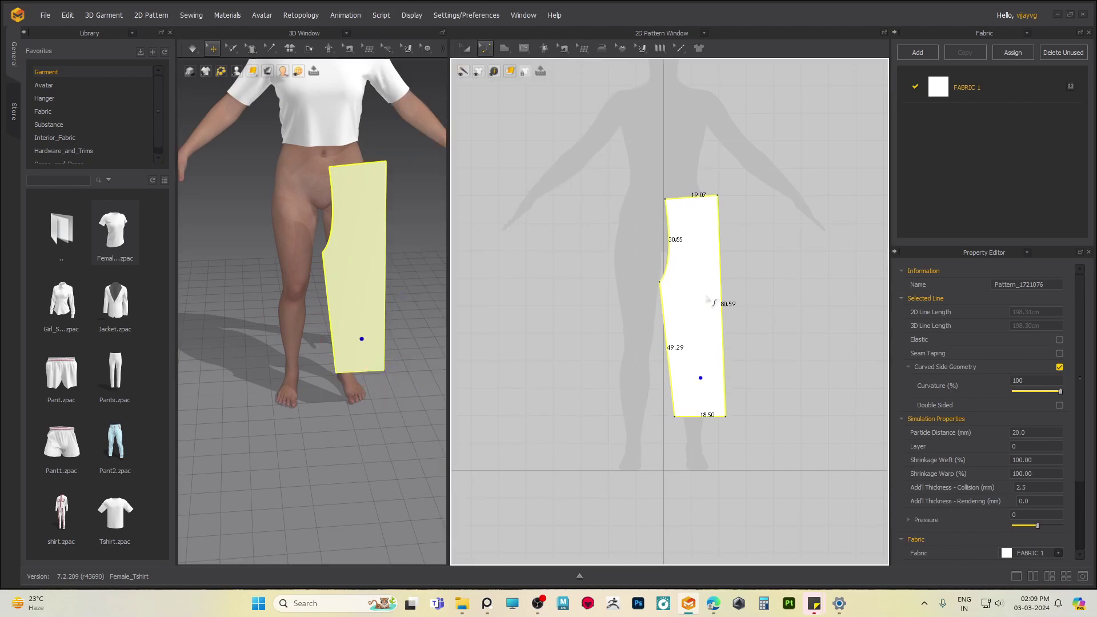
{"action": "left_click", "coordinate": [703, 296]}
{"action": "right_click", "coordinate": [704, 297]}
- Copy the leg pattern and mirror-paste it over the avatar silhouette's other leg in the 2D window
{"action": "left_click", "coordinate": [467, 49]}
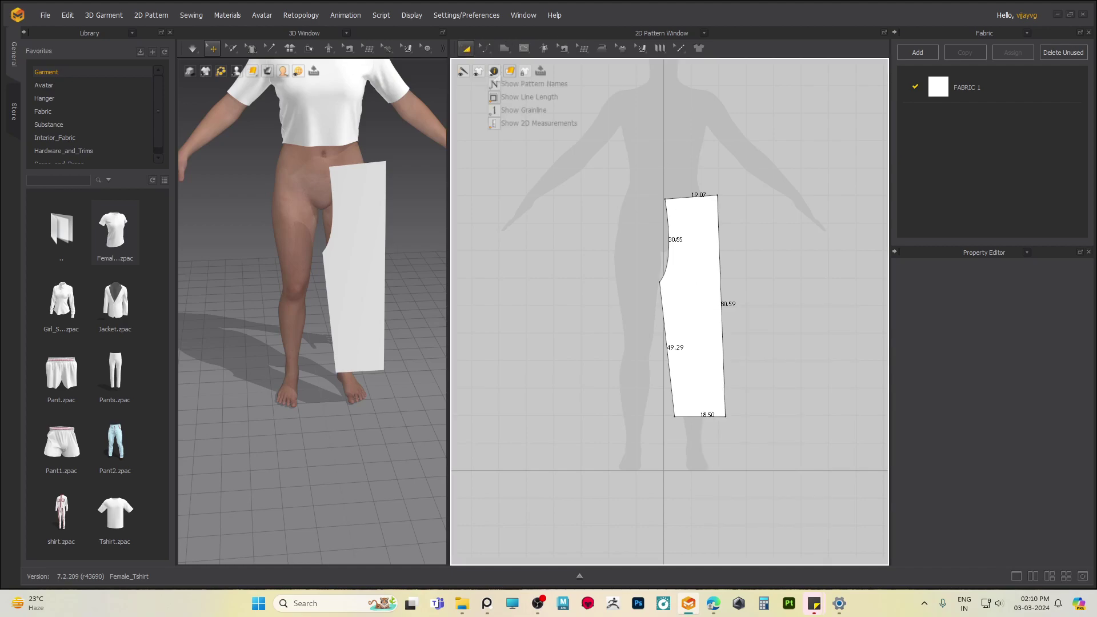
{"action": "left_click", "coordinate": [683, 270]}
{"action": "right_click", "coordinate": [684, 269]}
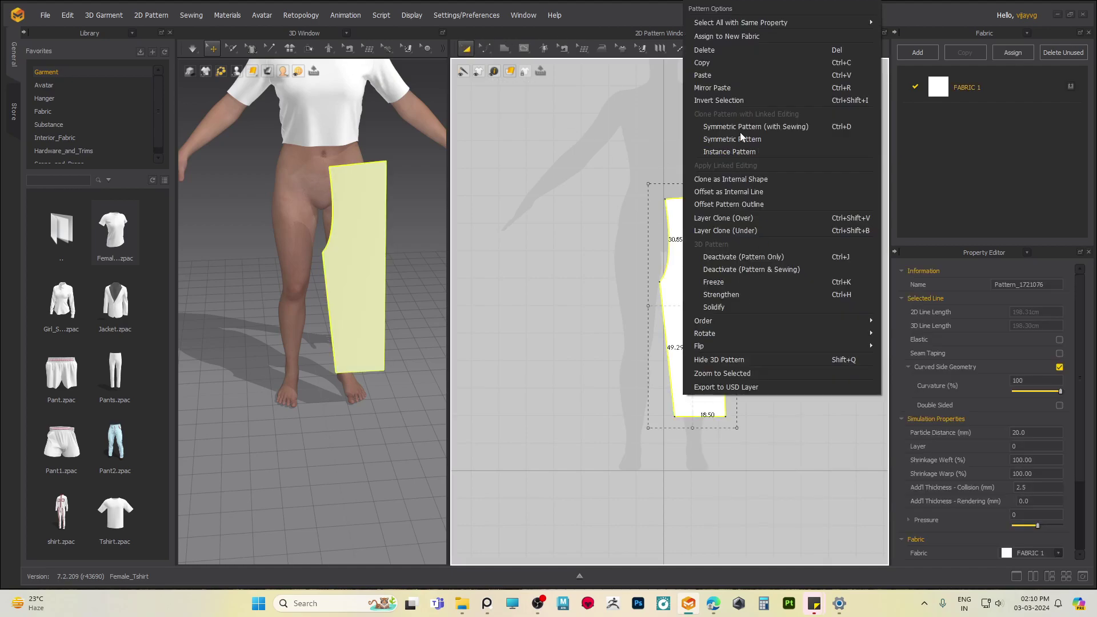
{"action": "left_click", "coordinate": [728, 89]}
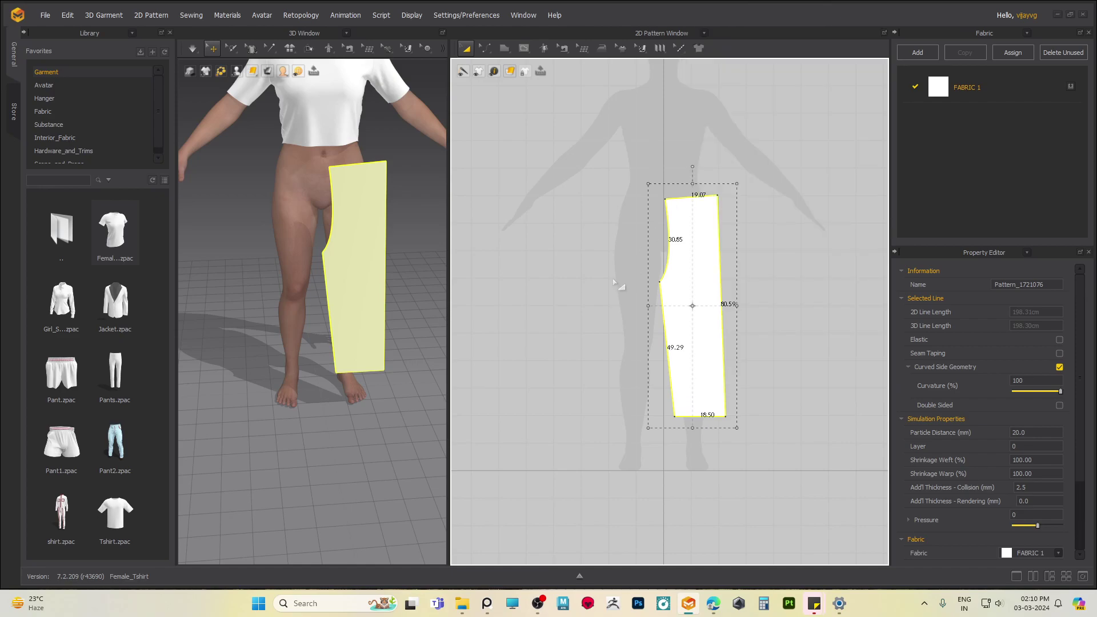
{"action": "left_click", "coordinate": [598, 313]}
{"action": "left_click", "coordinate": [689, 310]}
{"action": "right_click", "coordinate": [690, 312]}
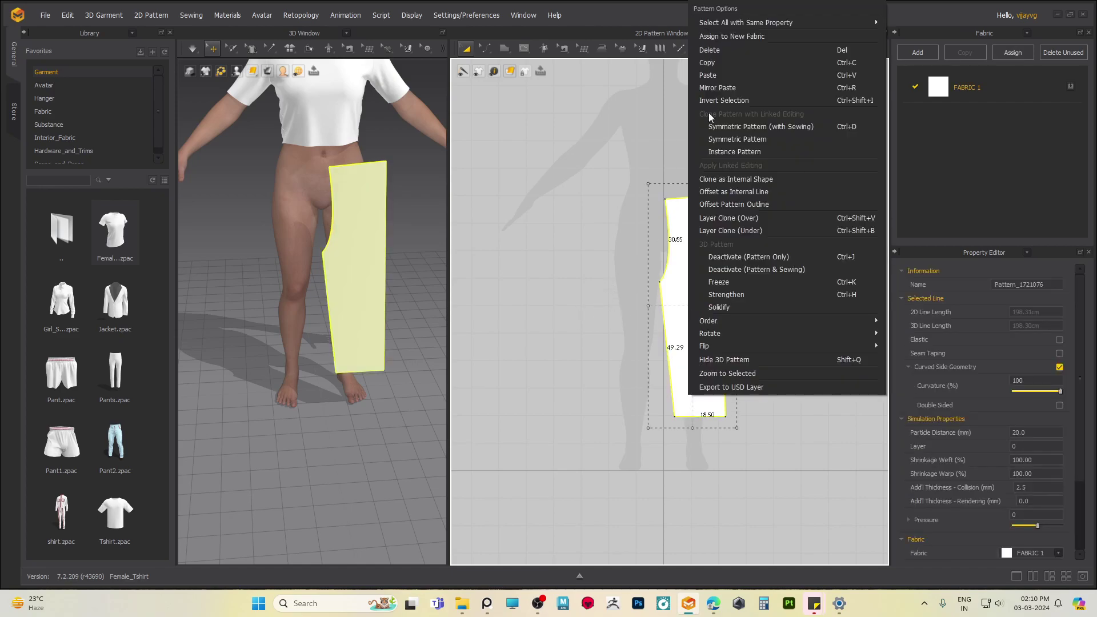
{"action": "left_click", "coordinate": [709, 64]}
{"action": "right_click", "coordinate": [688, 282]}
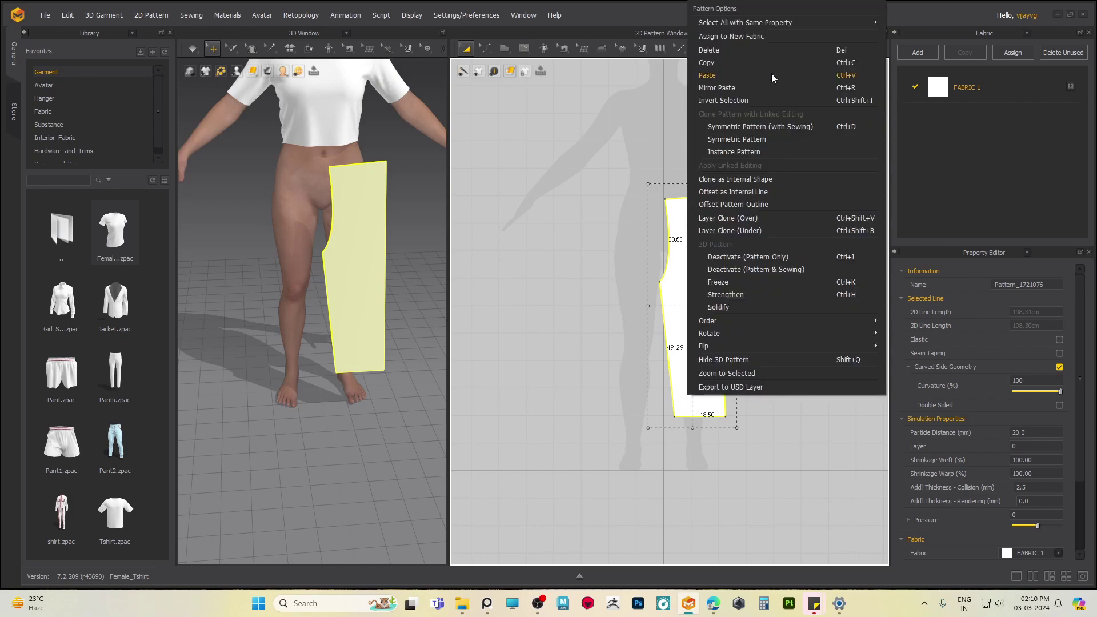
{"action": "left_click", "coordinate": [717, 87]}
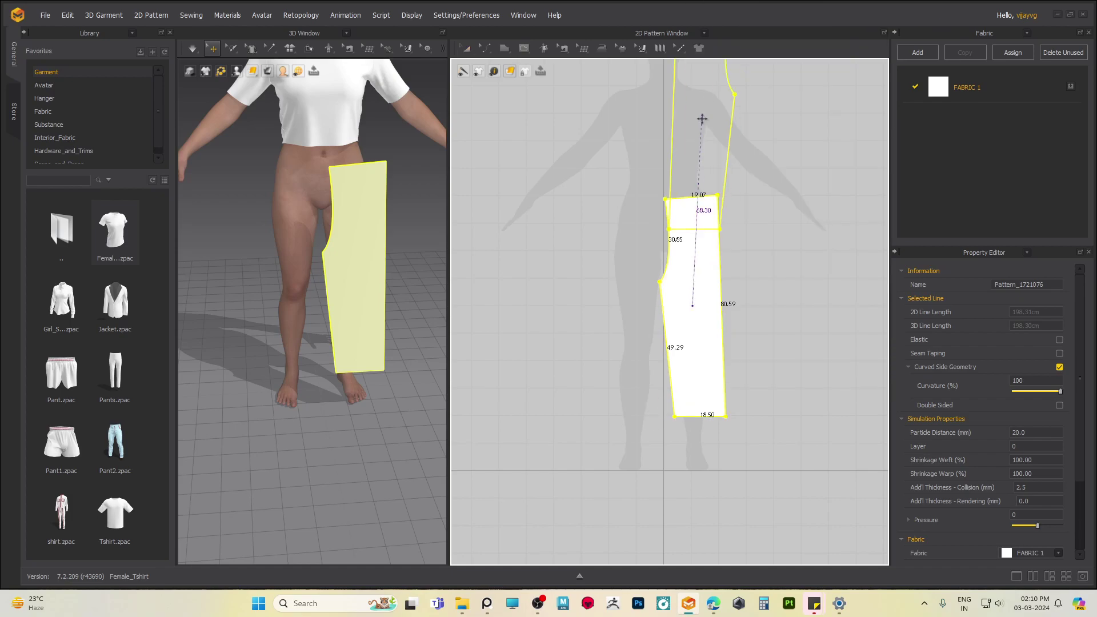
{"action": "left_click", "coordinate": [595, 310]}
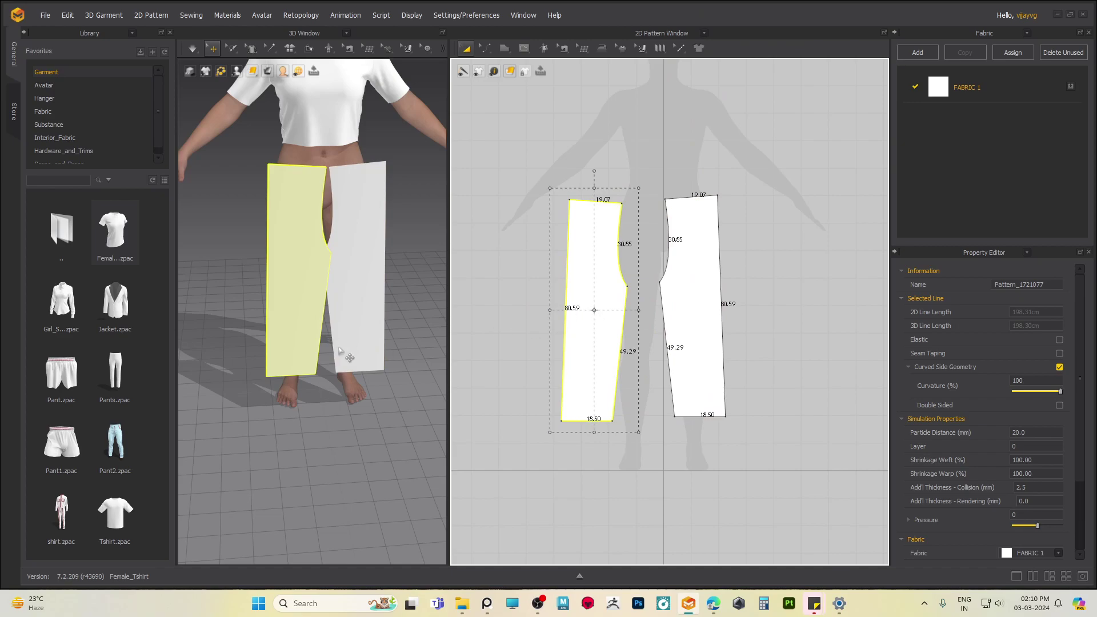
- Select both leg patterns and apply linked editing to them as Symmetric Pattern (with Sewing)
{"action": "mouse_move", "coordinate": [355, 306]}
{"action": "right_mouse_down"}
{"action": "mouse_move", "coordinate": [232, 314]}
{"action": "mouse_move", "coordinate": [340, 304]}
{"action": "right_mouse_up"}
{"action": "left_click", "coordinate": [291, 296]}
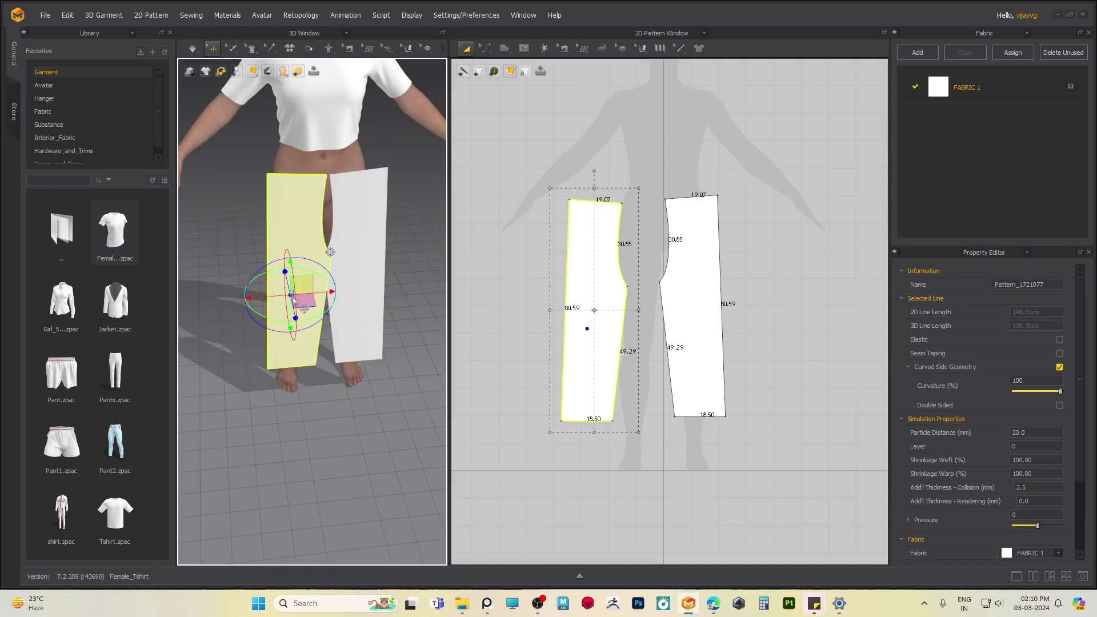
{"action": "left_click", "coordinate": [348, 324], "text": "shift"}
{"action": "right_click_drag", "start_coordinate": [274, 337], "coordinate": [208, 344]}
{"action": "middle_click_drag", "start_coordinate": [337, 351], "coordinate": [358, 319]}
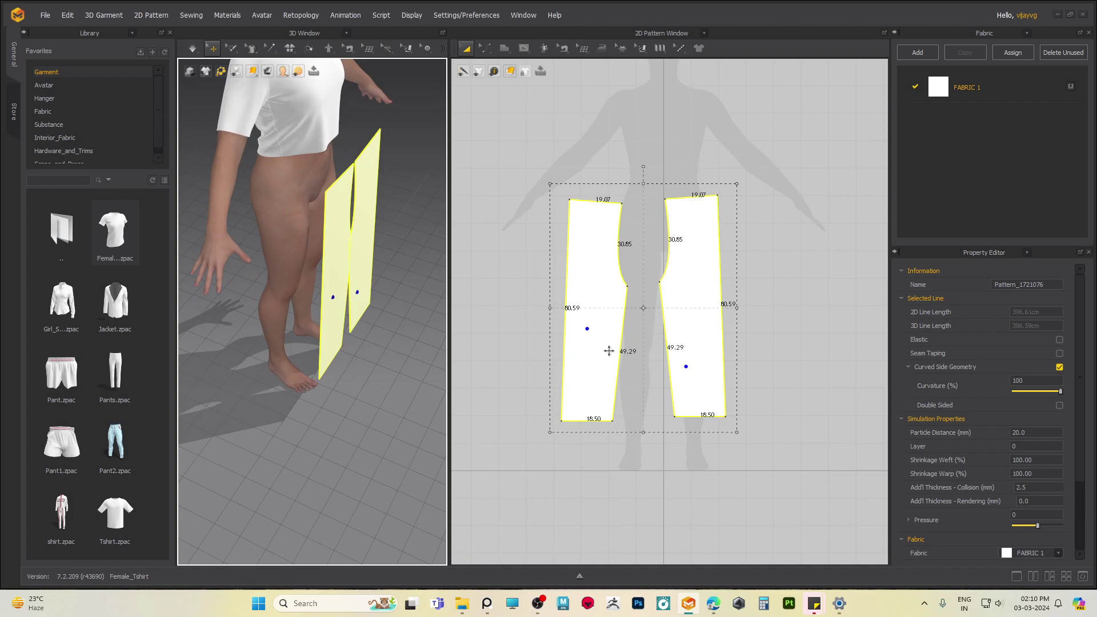
{"action": "right_click", "coordinate": [672, 345]}
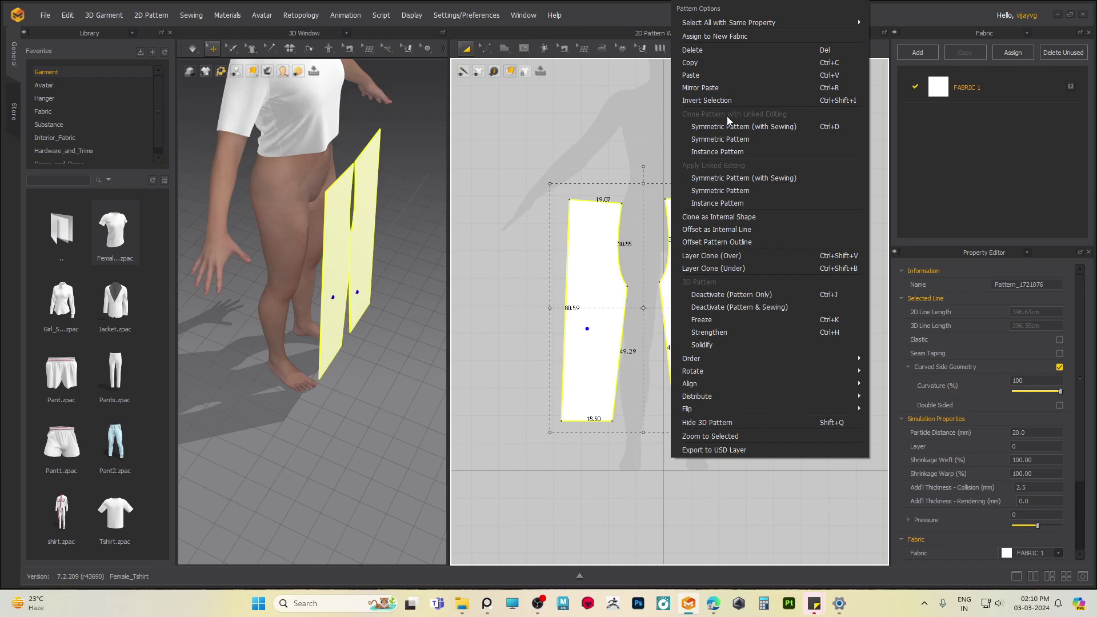
{"action": "left_click", "coordinate": [732, 178]}
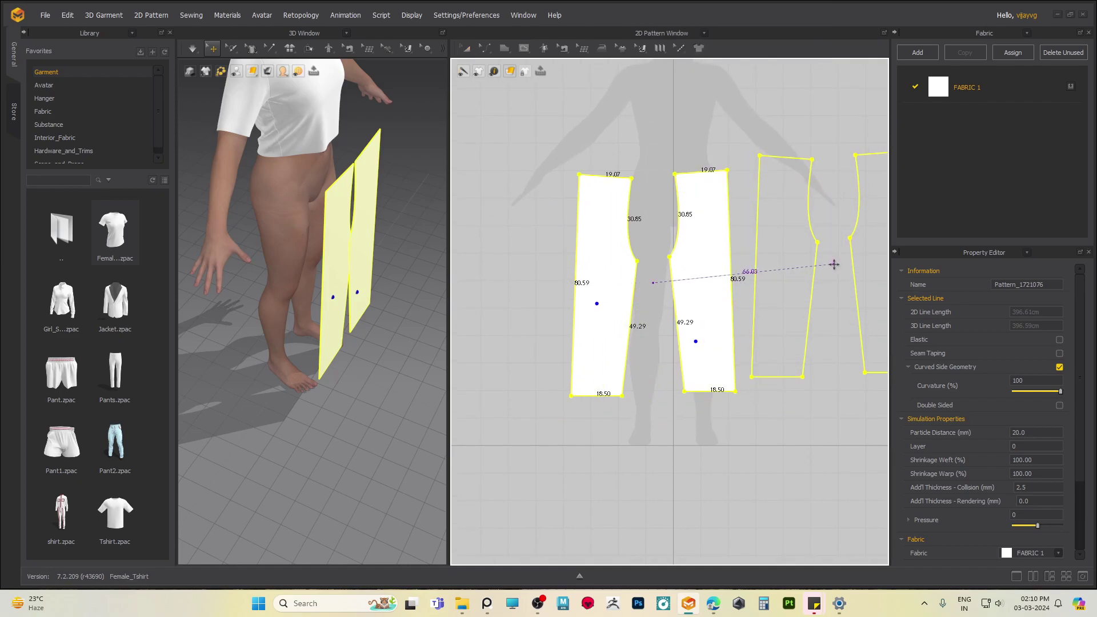
- Place a pasted copy of both leg patterns about 66 cm beside the originals and select it in the 3D window
{"action": "left_click", "coordinate": [836, 264]}
{"action": "scroll", "coordinate": [378, 306], "scroll_direction": "up", "scroll_amount": 2}
{"action": "right_click_drag", "start_coordinate": [403, 280], "coordinate": [275, 288]}
{"action": "left_click", "coordinate": [298, 302]}
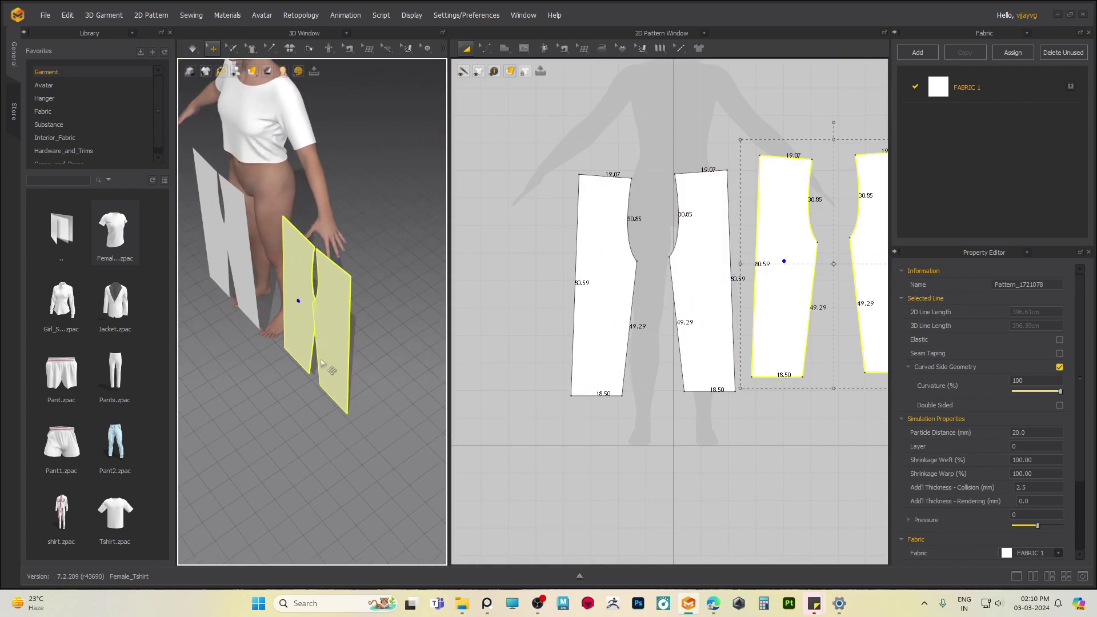
- Move the duplicated pair of leg patterns toward the avatar's back in the 3D window
{"action": "left_click", "coordinate": [325, 359]}
{"action": "mouse_move", "coordinate": [302, 410]}
{"action": "right_mouse_down"}
{"action": "mouse_move", "coordinate": [277, 437]}
{"action": "mouse_move", "coordinate": [303, 414]}
{"action": "right_mouse_up"}
{"action": "left_click_drag", "start_coordinate": [307, 398], "coordinate": [377, 390]}
{"action": "left_click_drag", "start_coordinate": [310, 400], "coordinate": [365, 396]}
{"action": "right_click_drag", "start_coordinate": [366, 394], "coordinate": [380, 421]}
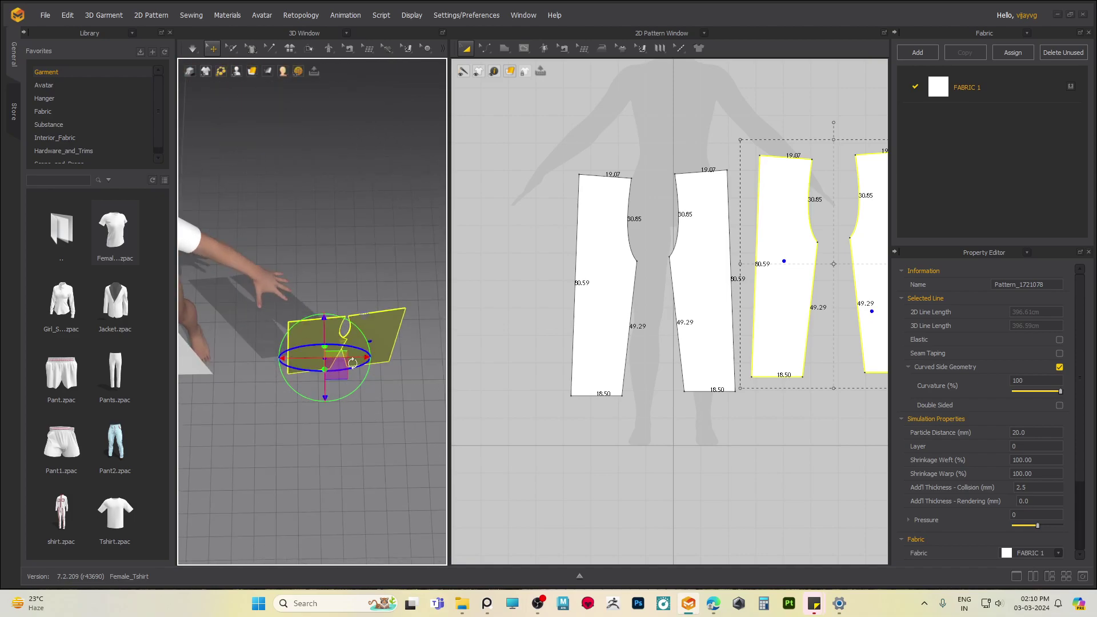
{"action": "left_click_drag", "start_coordinate": [338, 371], "coordinate": [120, 231]}
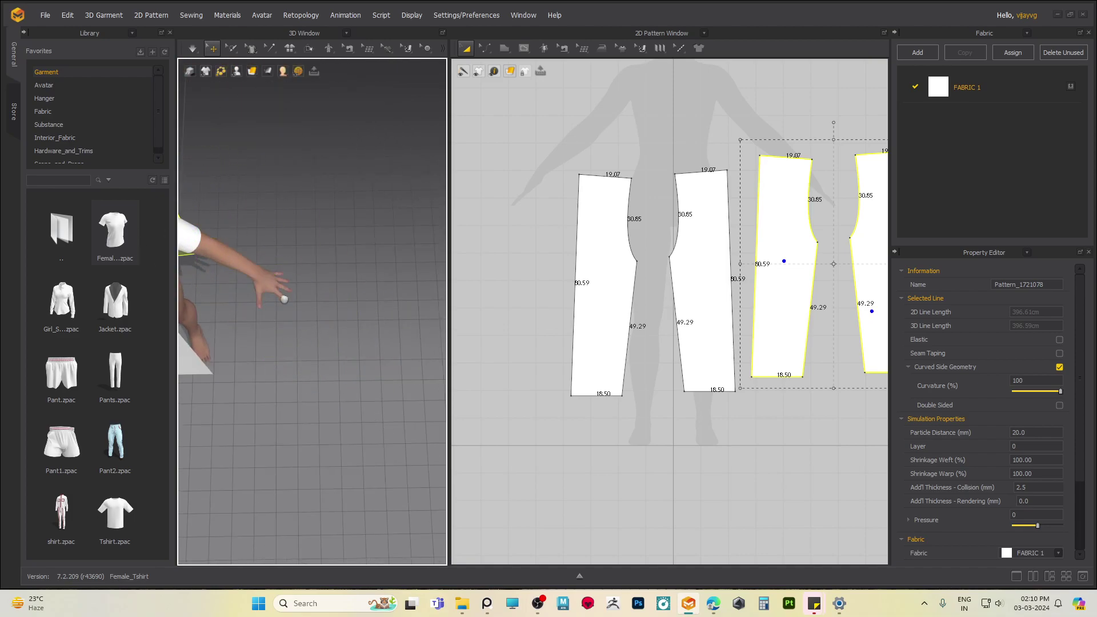
- Adjust the duplicated leg pair's position so it stands directly behind the avatar's legs in the 3D window
{"action": "middle_click_drag", "start_coordinate": [279, 294], "coordinate": [390, 314]}
{"action": "right_click_drag", "start_coordinate": [391, 314], "coordinate": [400, 233]}
{"action": "middle_click_drag", "start_coordinate": [359, 313], "coordinate": [376, 292]}
{"action": "right_click_drag", "start_coordinate": [376, 291], "coordinate": [360, 379]}
{"action": "left_click_drag", "start_coordinate": [360, 379], "coordinate": [416, 386]}
{"action": "right_click_drag", "start_coordinate": [415, 387], "coordinate": [318, 355]}
{"action": "left_click_drag", "start_coordinate": [281, 341], "coordinate": [262, 369]}
{"action": "middle_click_drag", "start_coordinate": [703, 328], "coordinate": [711, 371]}
{"action": "right_click_drag", "start_coordinate": [326, 360], "coordinate": [260, 360]}
{"action": "middle_click_drag", "start_coordinate": [318, 351], "coordinate": [266, 316]}
- Select both original leg patterns and move them clear of the avatar silhouette in the 2D window
{"action": "left_click", "coordinate": [623, 353]}
{"action": "left_click", "coordinate": [692, 373], "text": "shift"}
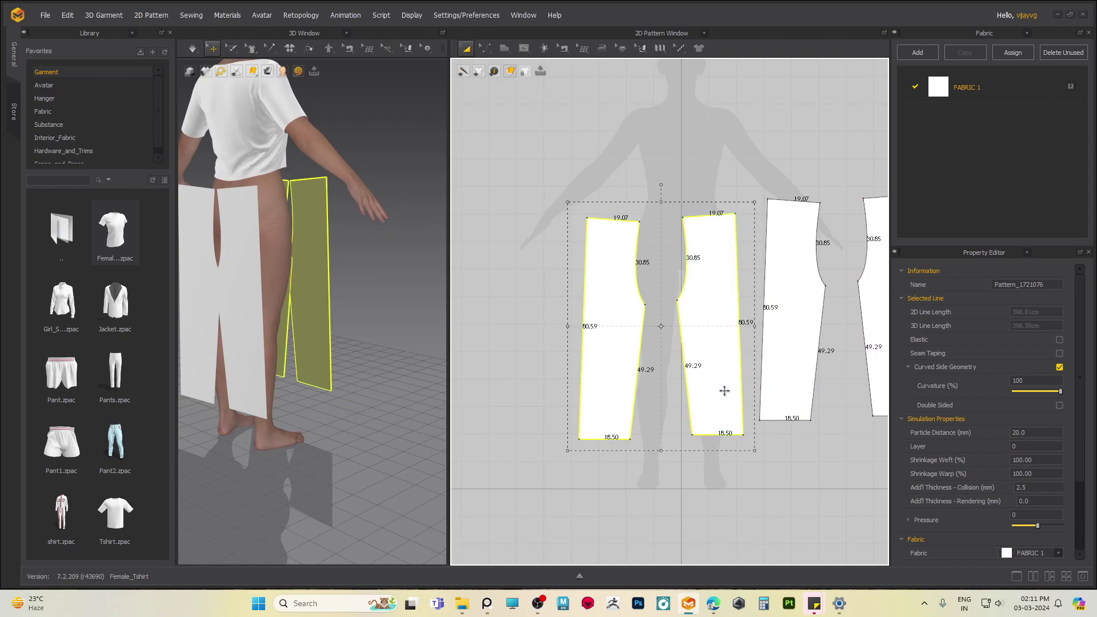
{"action": "middle_click_drag", "start_coordinate": [725, 391], "coordinate": [731, 372]}
{"action": "left_click_drag", "start_coordinate": [729, 367], "coordinate": [585, 391]}
{"action": "middle_click_drag", "start_coordinate": [630, 402], "coordinate": [718, 384]}
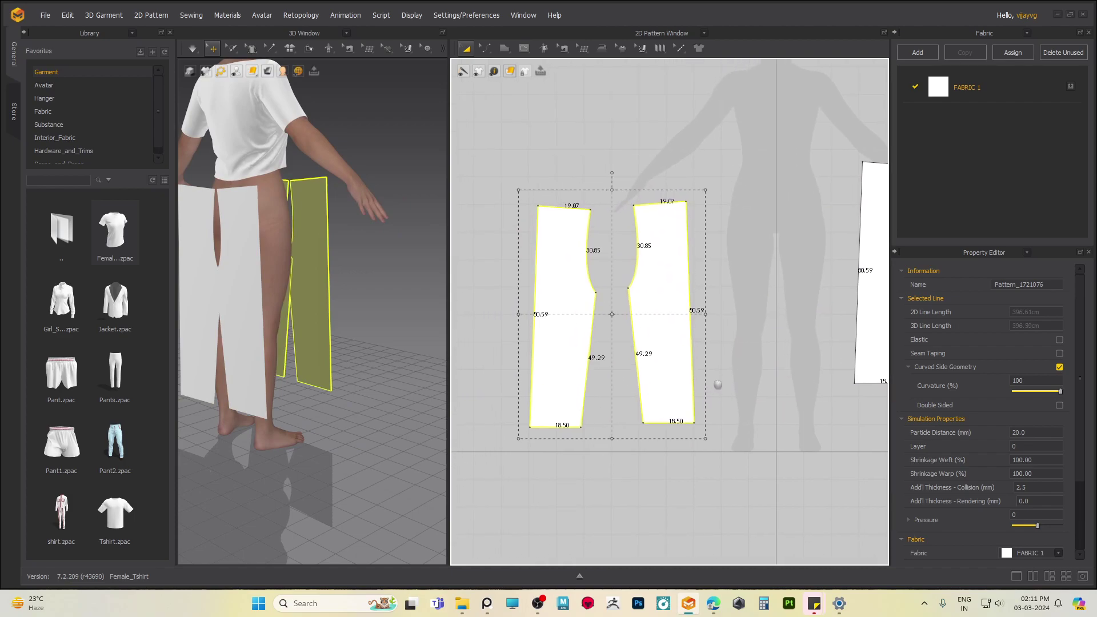
{"action": "right_click", "coordinate": [653, 359]}
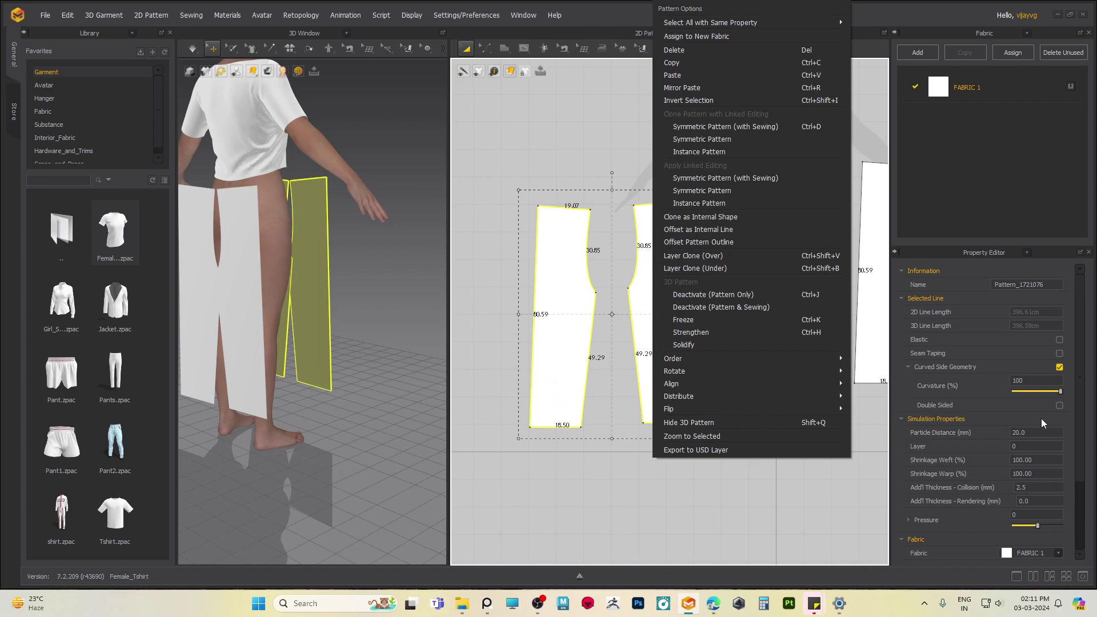
{"action": "left_click", "coordinate": [717, 139]}
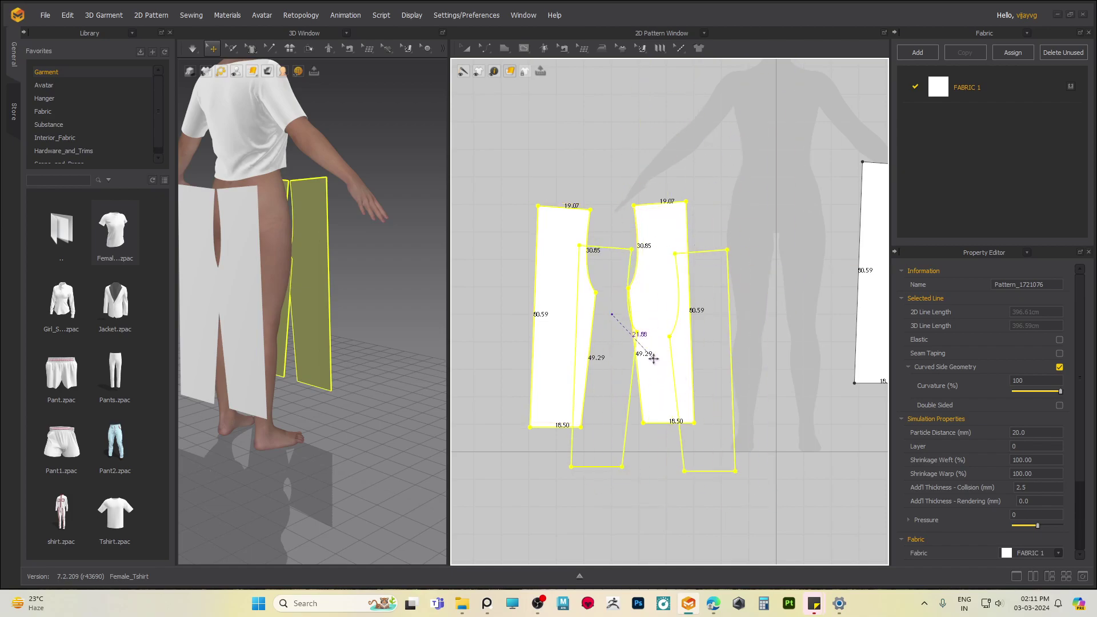
{"action": "key", "text": "Escape"}
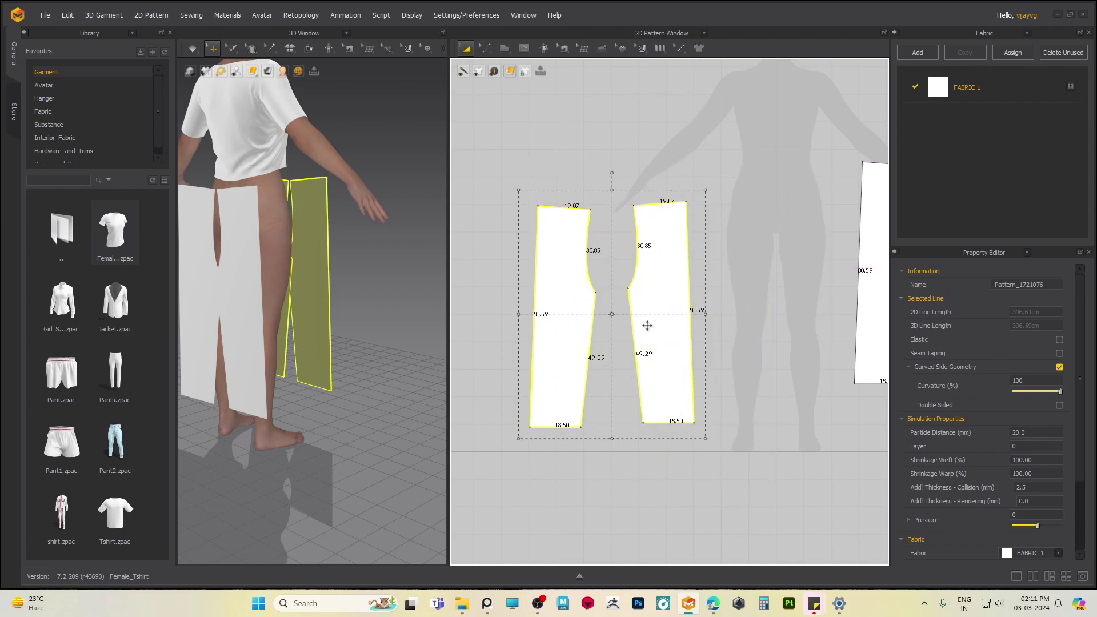
{"action": "right_click", "coordinate": [648, 327]}
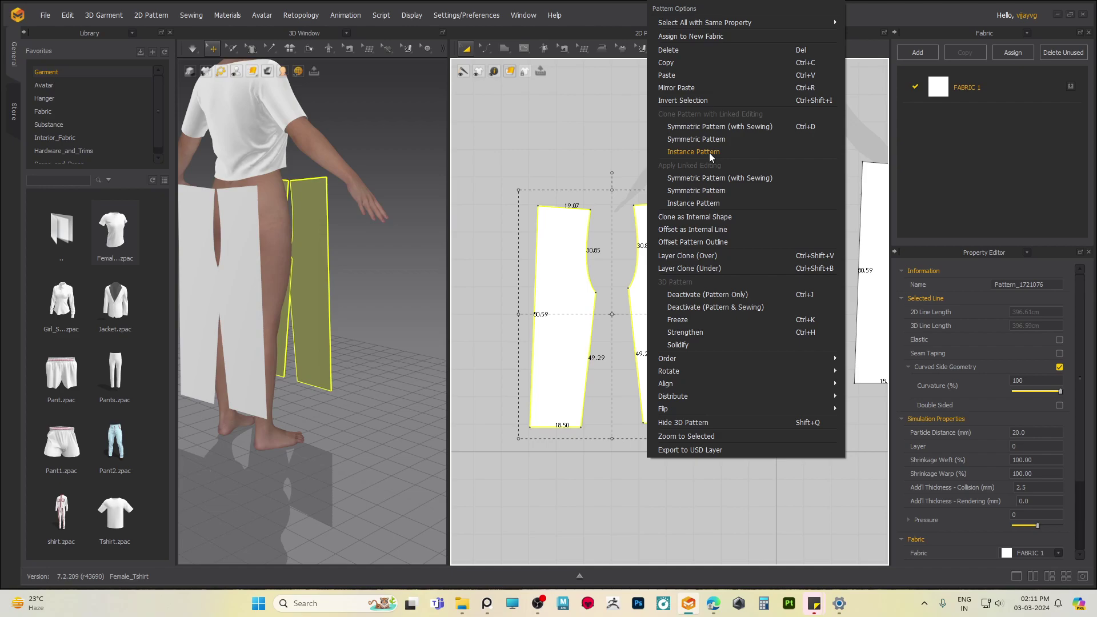
{"action": "left_click", "coordinate": [711, 153]}
{"action": "left_click", "coordinate": [653, 299]}
{"action": "right_click", "coordinate": [657, 302]}
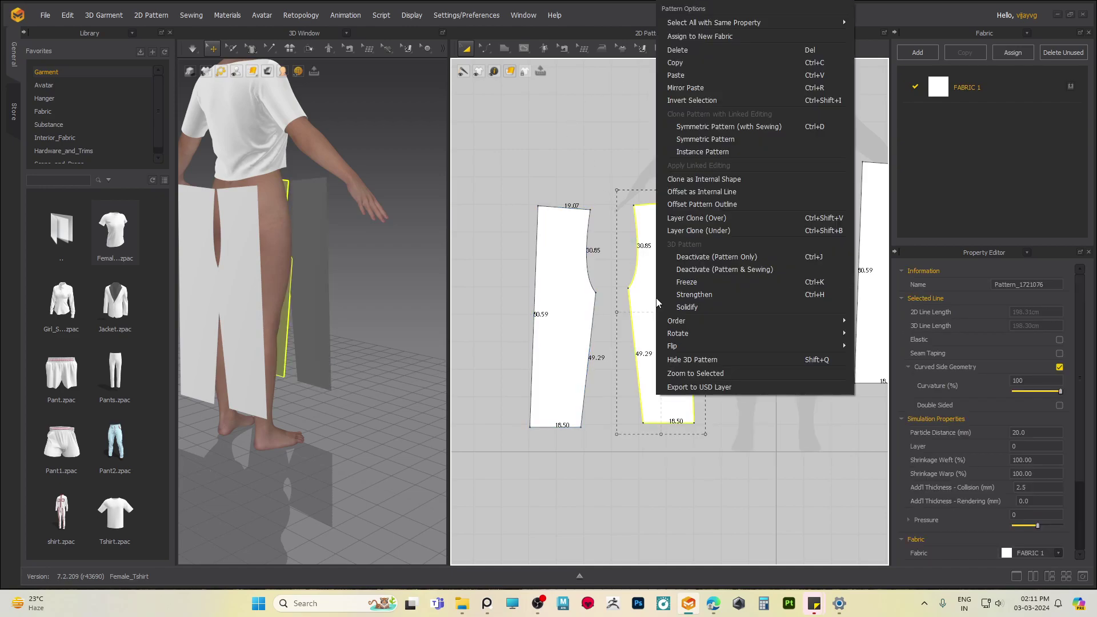
{"action": "left_click", "coordinate": [282, 285]}
- Select the duplicated leg pair in the 2D window and place it directly below the T-shirt's back pattern
{"action": "right_click_drag", "start_coordinate": [282, 284], "coordinate": [167, 284]}
{"action": "middle_click_drag", "start_coordinate": [279, 247], "coordinate": [293, 369]}
{"action": "right_click_drag", "start_coordinate": [293, 370], "coordinate": [255, 343]}
{"action": "middle_click_drag", "start_coordinate": [250, 339], "coordinate": [250, 393]}
{"action": "right_click_drag", "start_coordinate": [255, 343], "coordinate": [266, 339]}
{"action": "middle_click_drag", "start_coordinate": [269, 338], "coordinate": [280, 348]}
{"action": "left_click", "coordinate": [272, 280]}
{"action": "scroll", "coordinate": [729, 291], "scroll_direction": "down", "scroll_amount": 5}
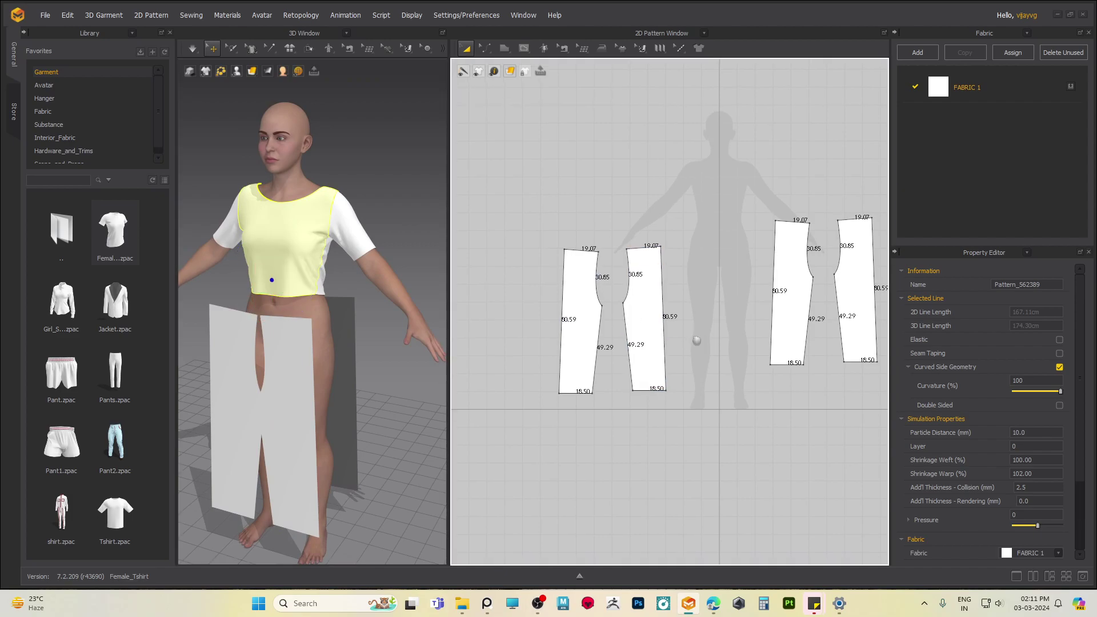
{"action": "left_click_drag", "start_coordinate": [694, 229], "coordinate": [823, 451]}
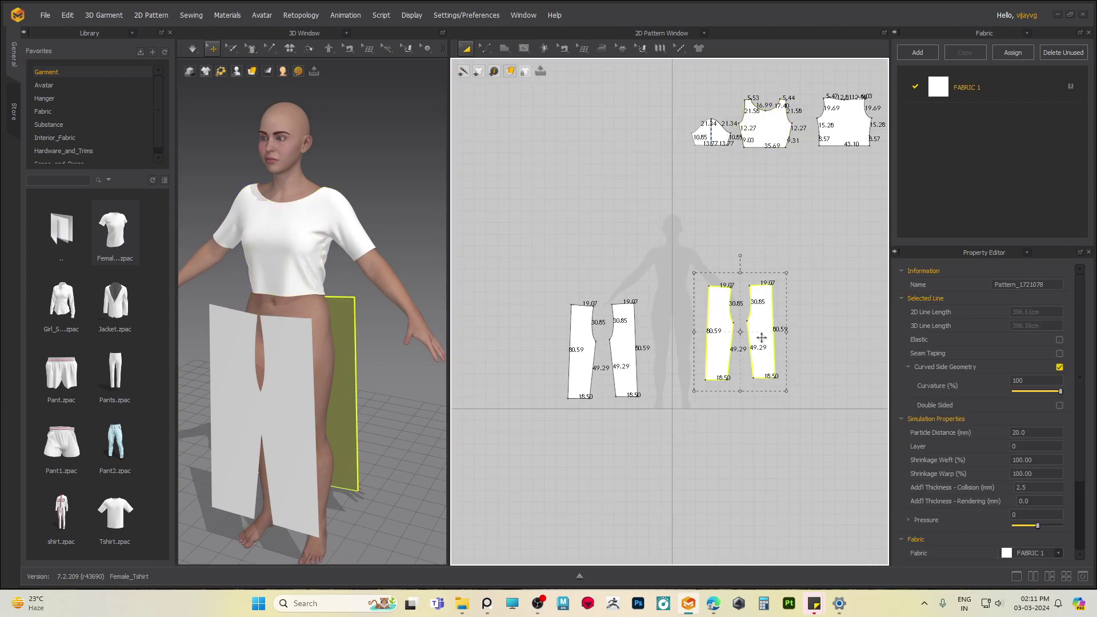
{"action": "left_click_drag", "start_coordinate": [771, 330], "coordinate": [875, 216]}
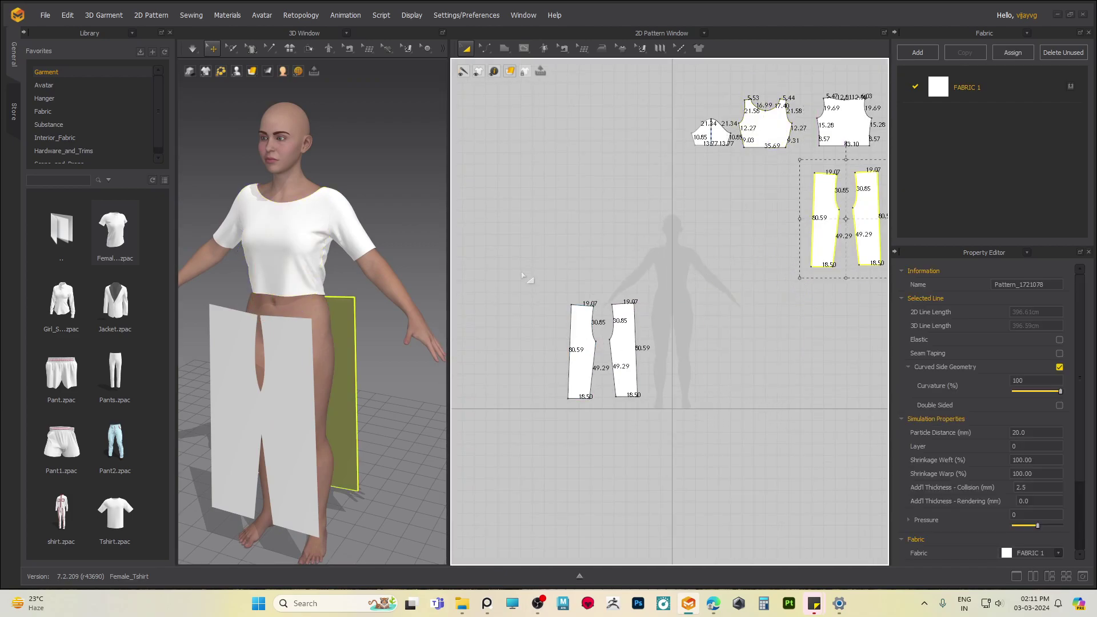
- Select the original leg pair and place it directly below the T-shirt's front pattern in the 2D window
{"action": "left_click_drag", "start_coordinate": [547, 284], "coordinate": [667, 412]}
{"action": "left_click_drag", "start_coordinate": [638, 364], "coordinate": [787, 232]}
{"action": "right_click_drag", "start_coordinate": [786, 231], "coordinate": [653, 384]}
{"action": "scroll", "coordinate": [668, 329], "scroll_direction": "up", "scroll_amount": 3}
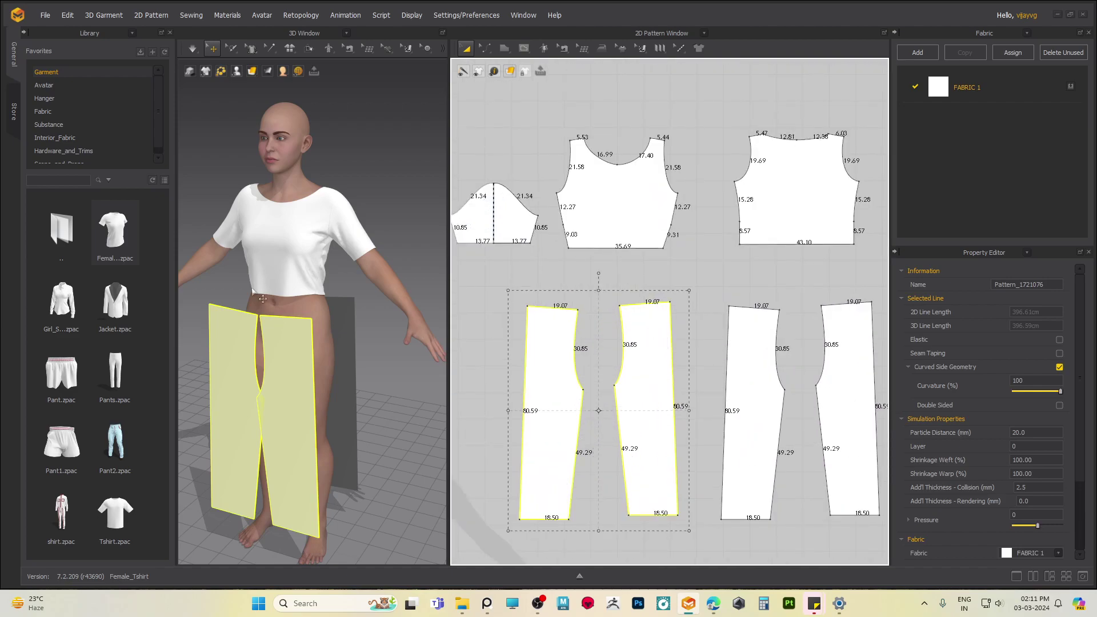
{"action": "left_click", "coordinate": [704, 260]}
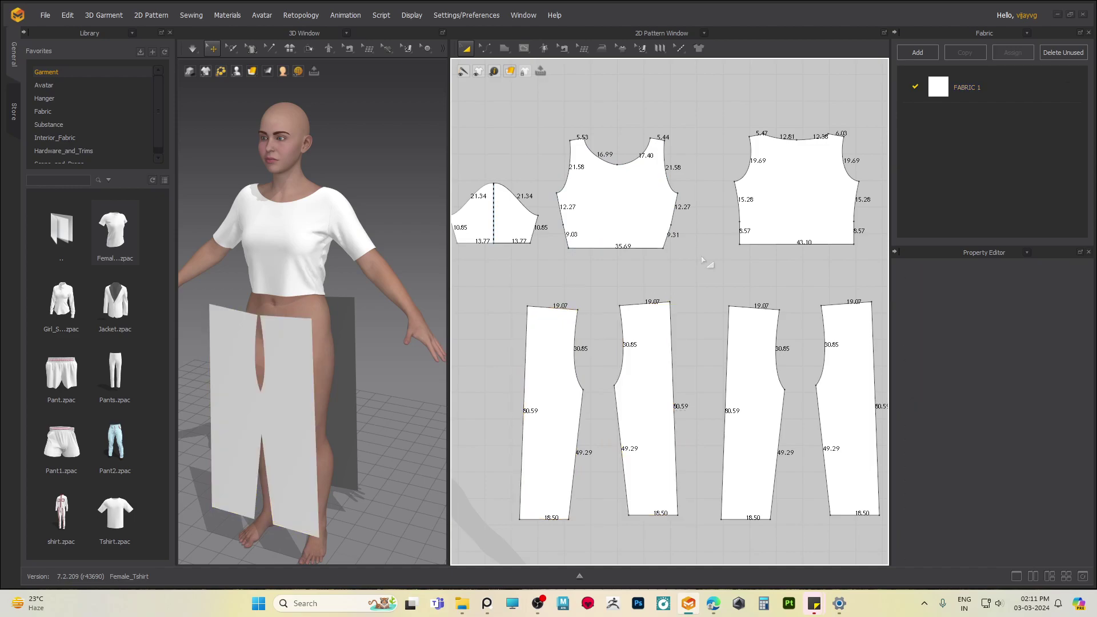
- Split the T-shirt front pattern's hem line with Uniform Split into 2 segments
{"action": "right_click_drag", "start_coordinate": [705, 260], "coordinate": [717, 260]}
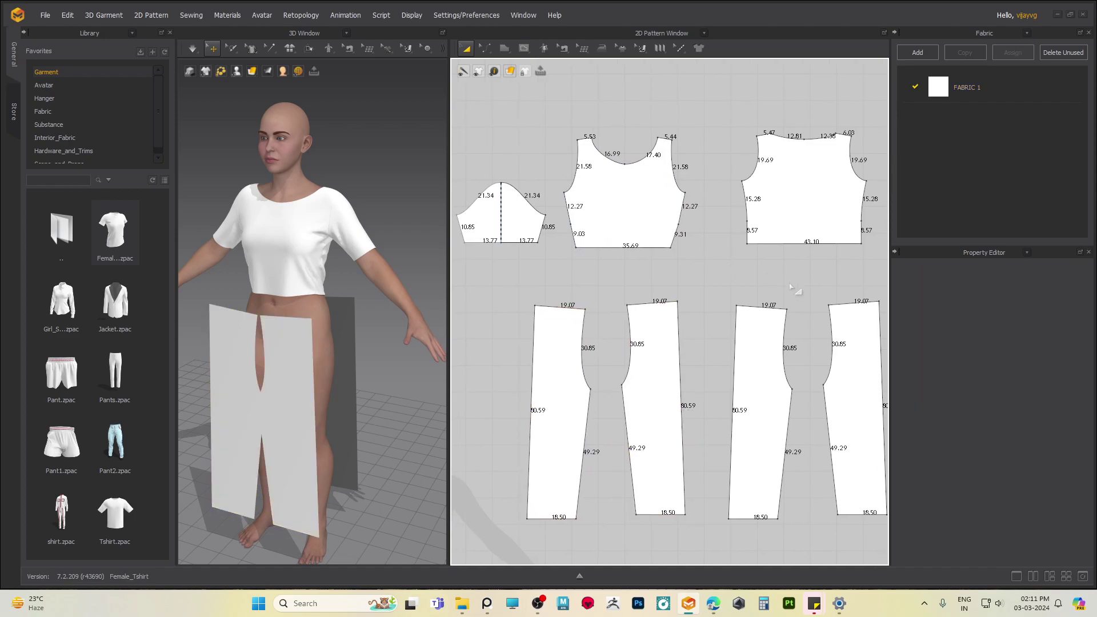
{"action": "right_click_drag", "start_coordinate": [783, 284], "coordinate": [762, 281]}
{"action": "left_click", "coordinate": [615, 242]}
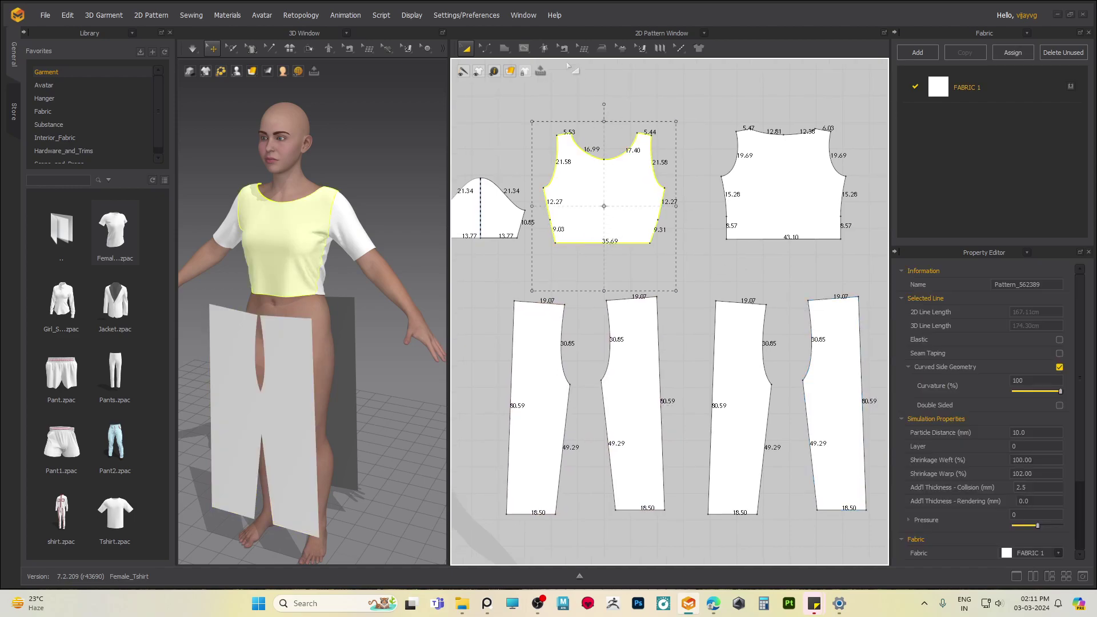
{"action": "left_click", "coordinate": [485, 48]}
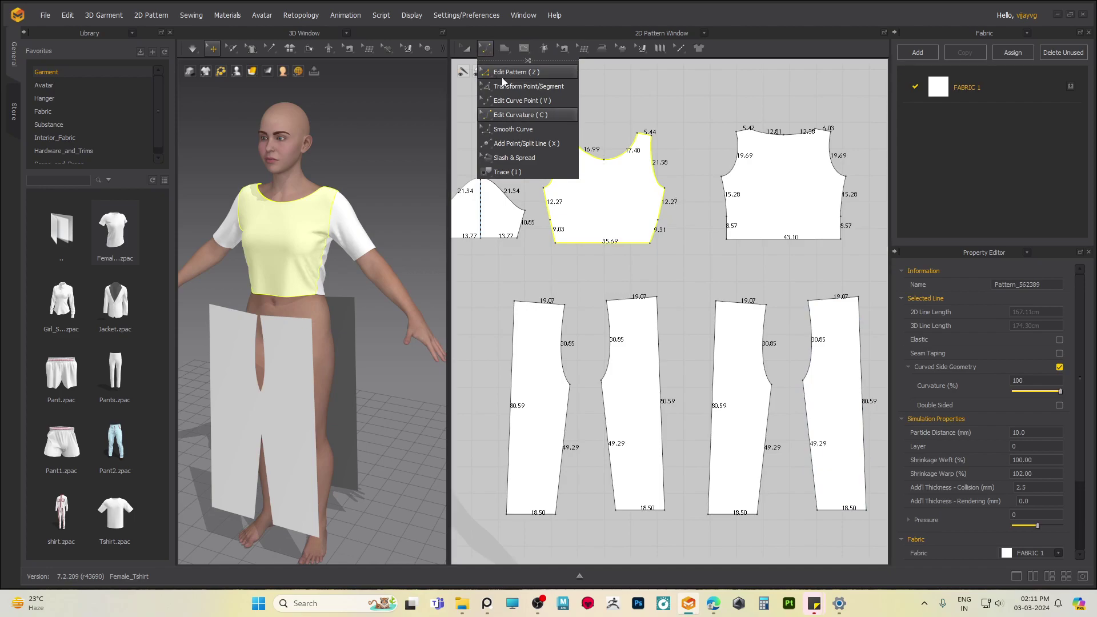
{"action": "left_click", "coordinate": [598, 243]}
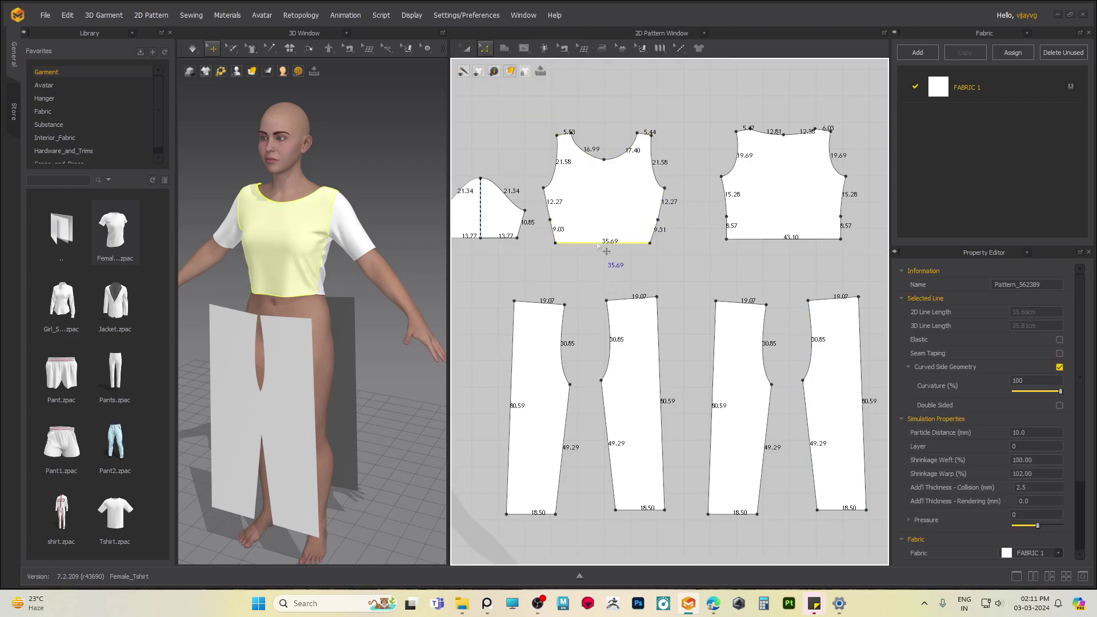
{"action": "right_click", "coordinate": [598, 245]}
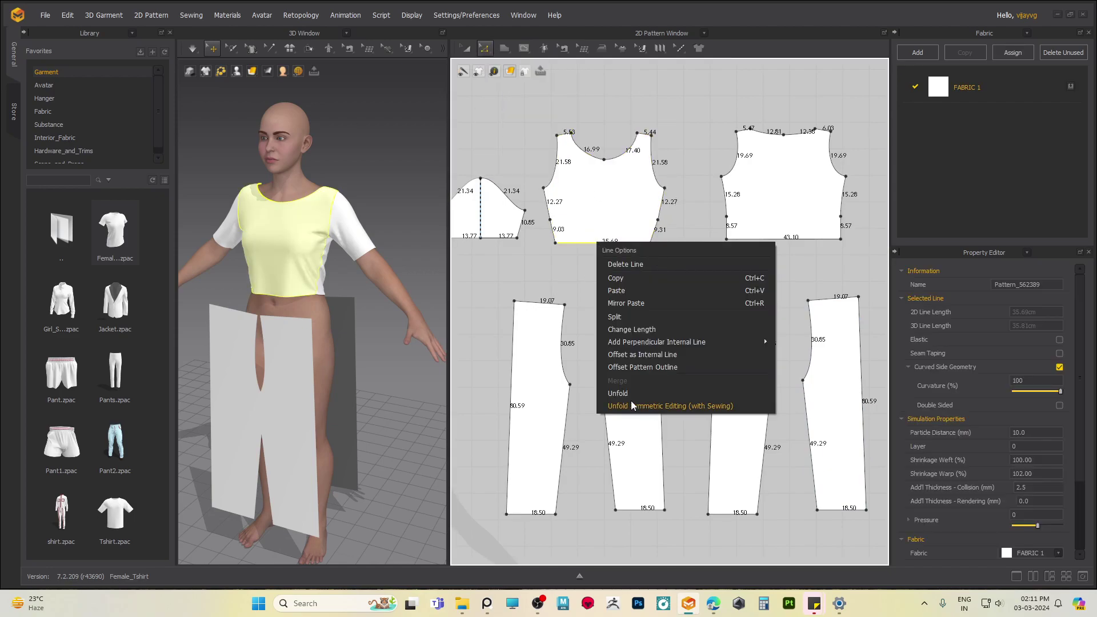
{"action": "left_click", "coordinate": [618, 317]}
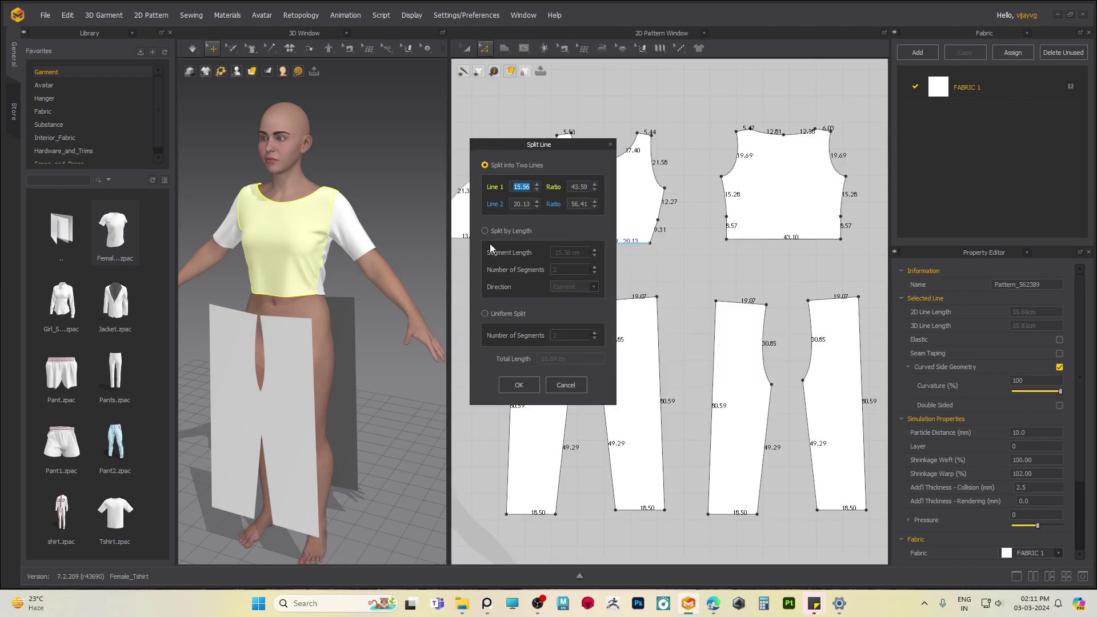
{"action": "left_click", "coordinate": [485, 314]}
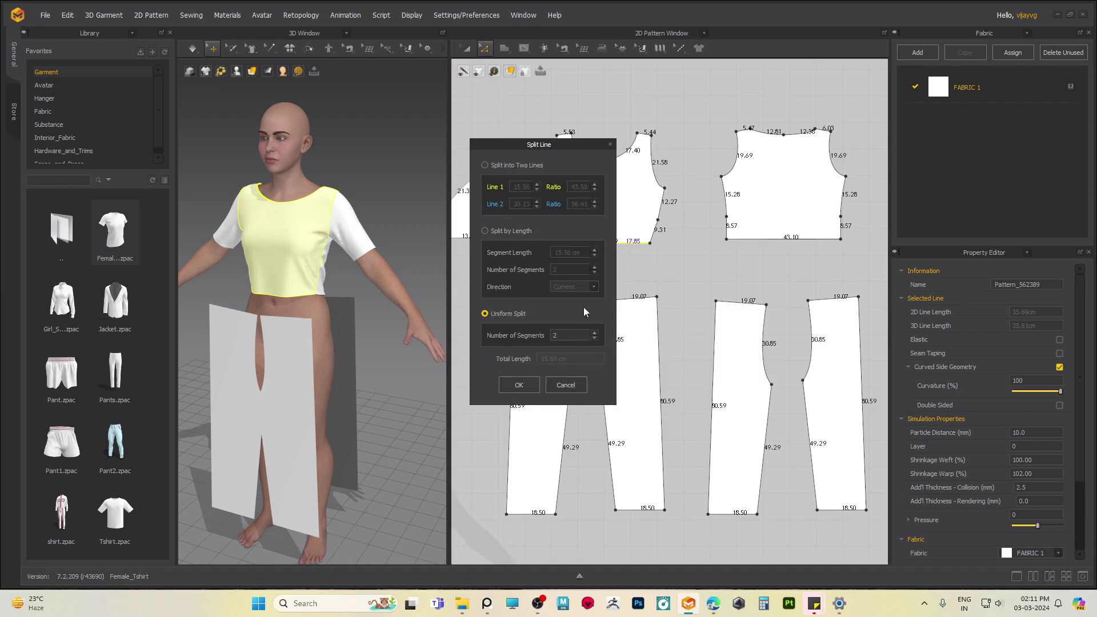
{"action": "left_click_drag", "start_coordinate": [561, 145], "coordinate": [494, 125]}
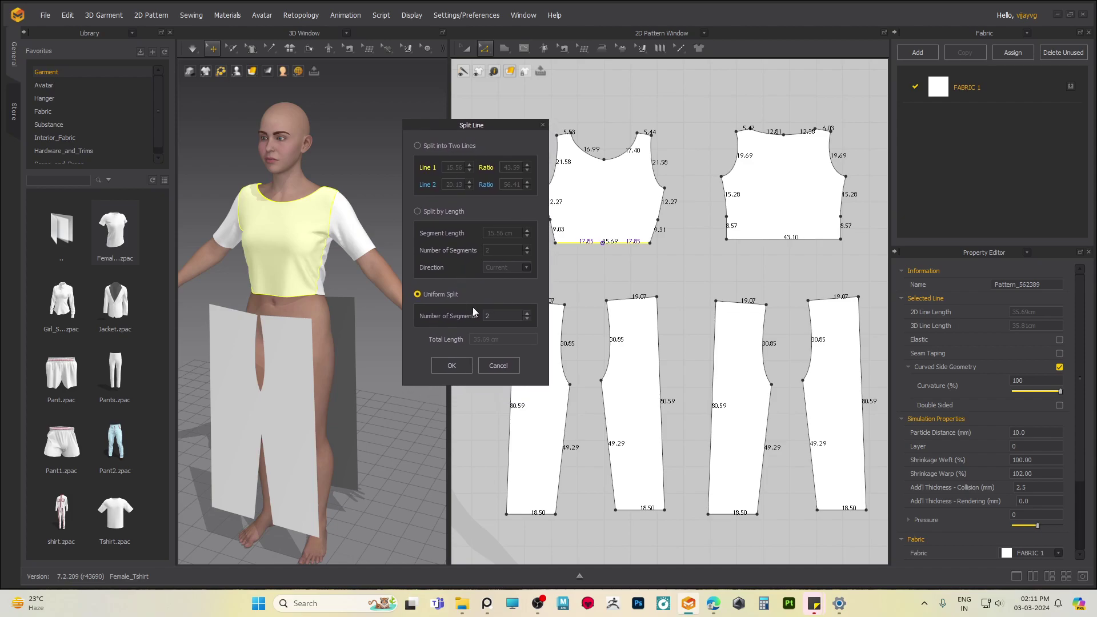
{"action": "left_click", "coordinate": [527, 321]}
{"action": "left_click", "coordinate": [451, 366]}
{"action": "left_click", "coordinate": [665, 251]}
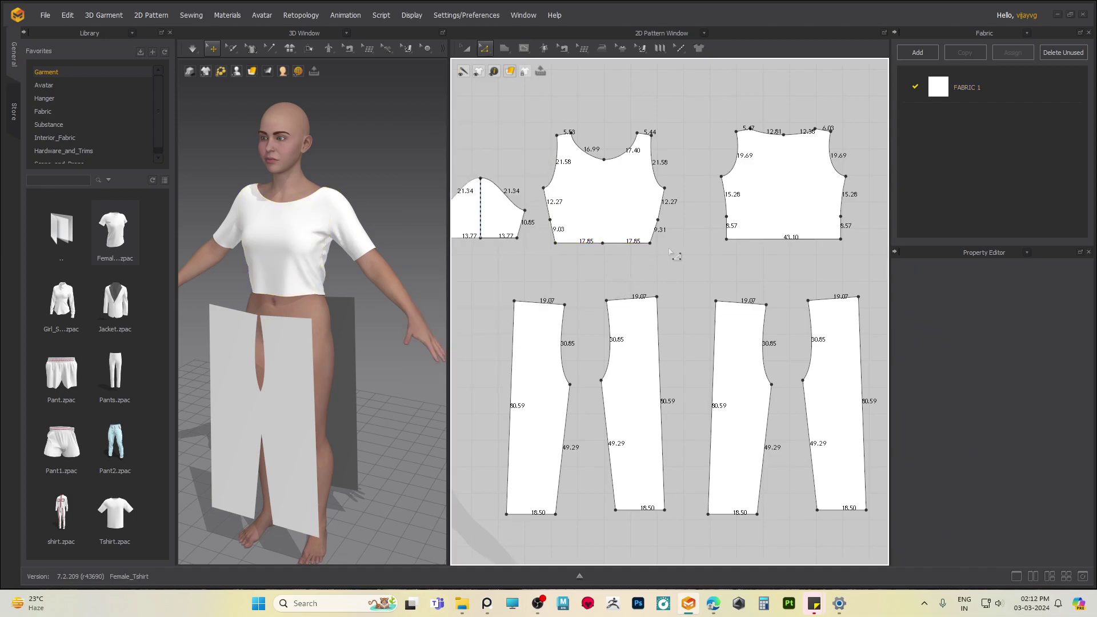
- Split the T-shirt back pattern's hem line with Uniform Split into 2 segments
{"action": "left_click", "coordinate": [780, 241]}
{"action": "right_click", "coordinate": [780, 244]}
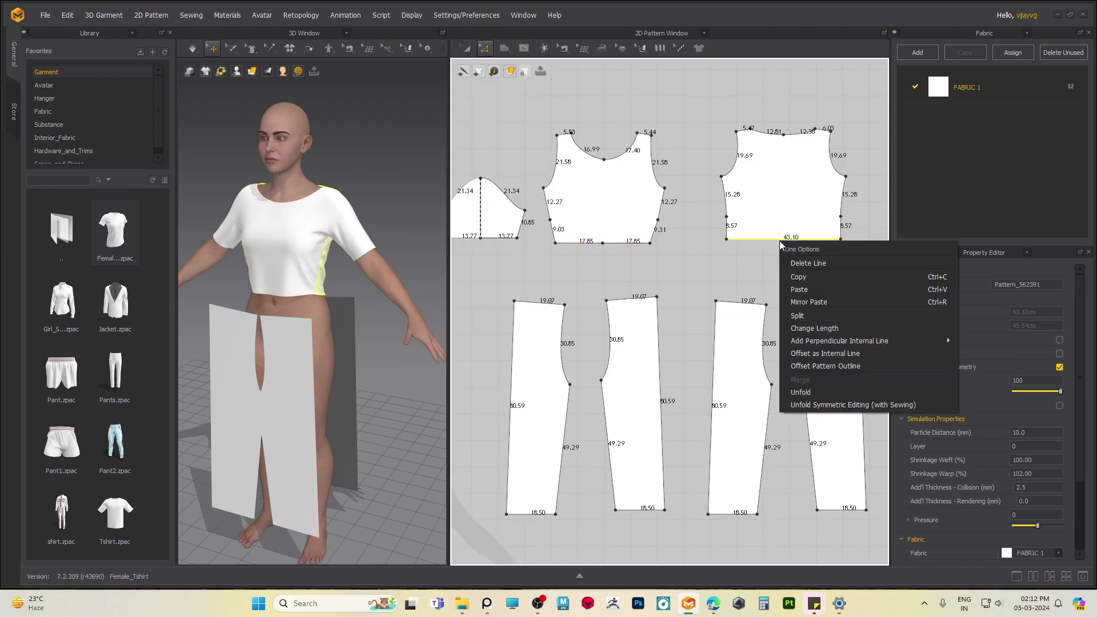
{"action": "left_click", "coordinate": [799, 316]}
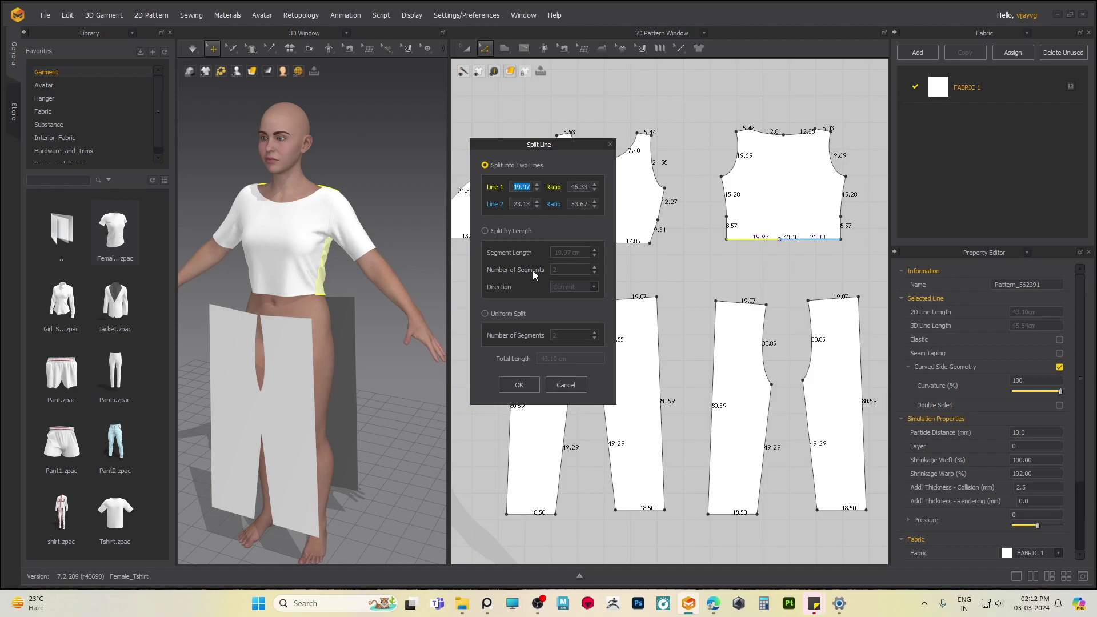
{"action": "left_click", "coordinate": [485, 313]}
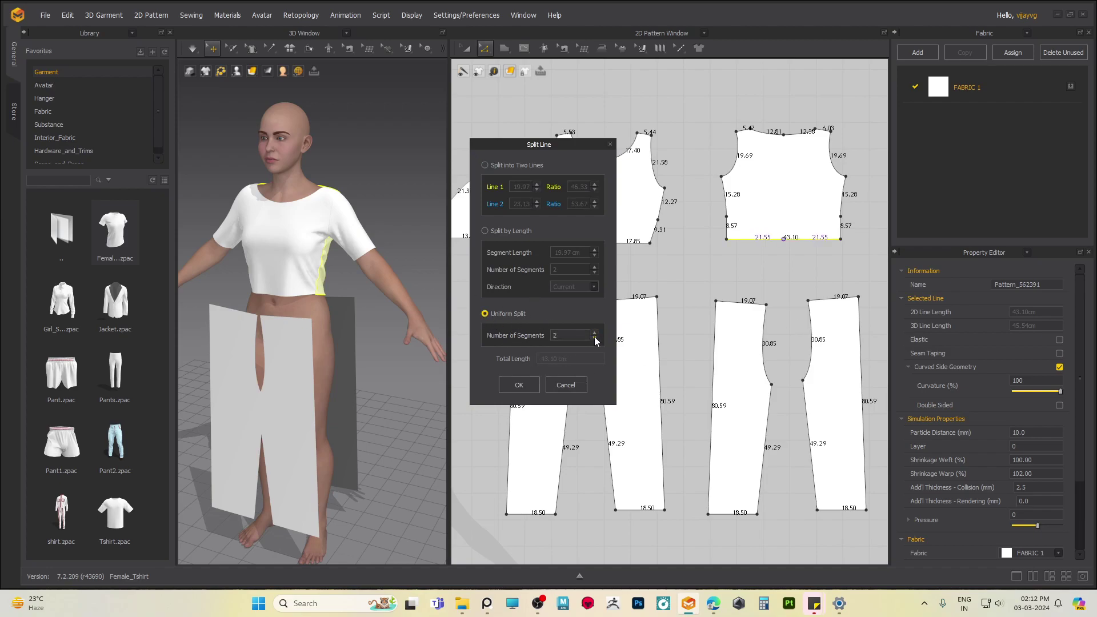
{"action": "left_click", "coordinate": [514, 386]}
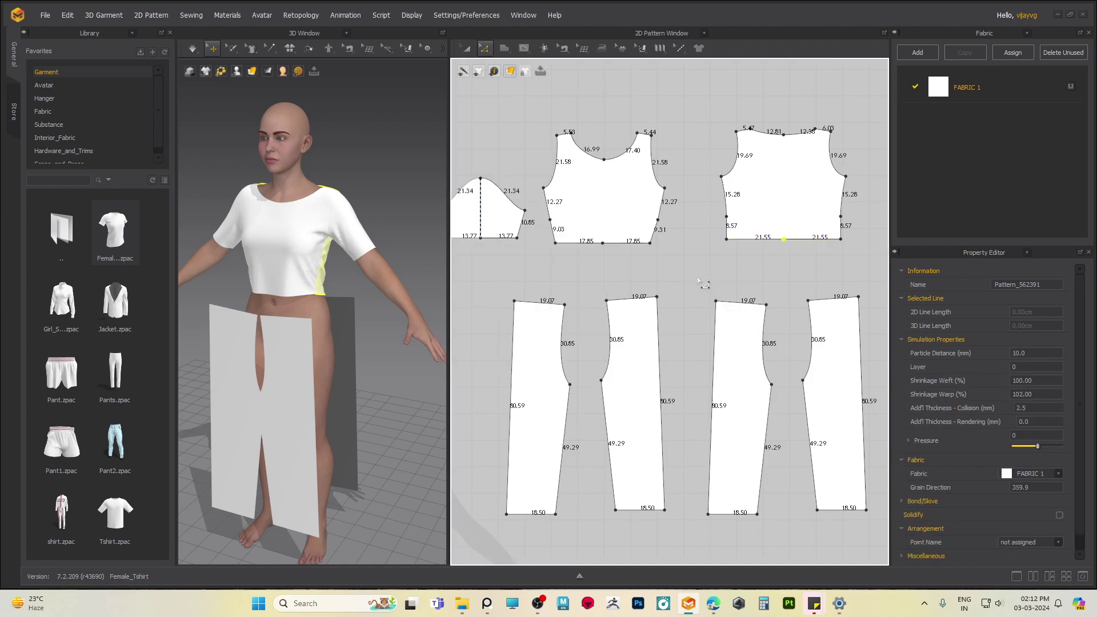
- Examine the front hem halves against the waist edges of the leg patterns below them
{"action": "middle_click_drag", "start_coordinate": [698, 279], "coordinate": [703, 299]}
{"action": "left_click", "coordinate": [690, 295]}
{"action": "scroll", "coordinate": [608, 386], "scroll_direction": "up", "scroll_amount": 3}
{"action": "scroll", "coordinate": [369, 379], "scroll_direction": "up", "scroll_amount": 3}
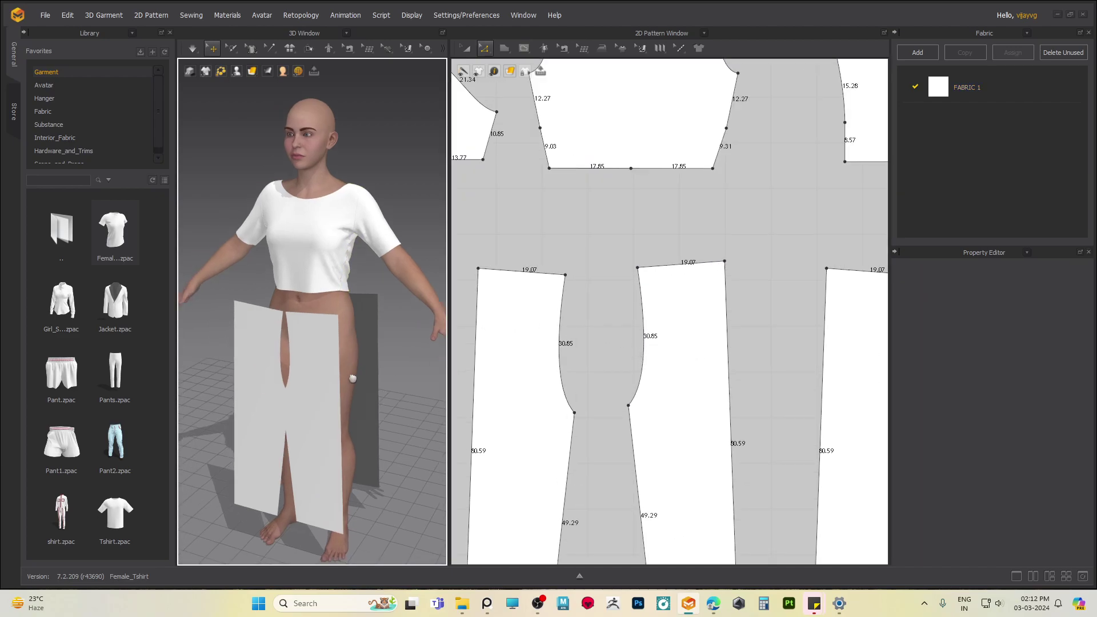
{"action": "left_click", "coordinate": [650, 171]}
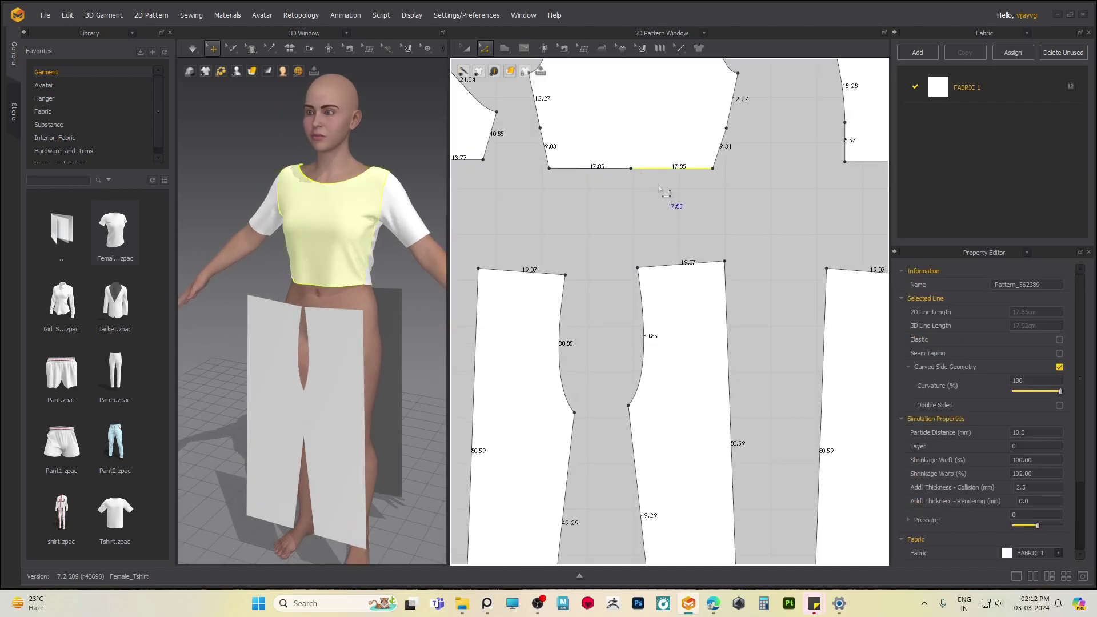
{"action": "left_click", "coordinate": [670, 366]}
{"action": "middle_click_drag", "start_coordinate": [684, 308], "coordinate": [694, 318]}
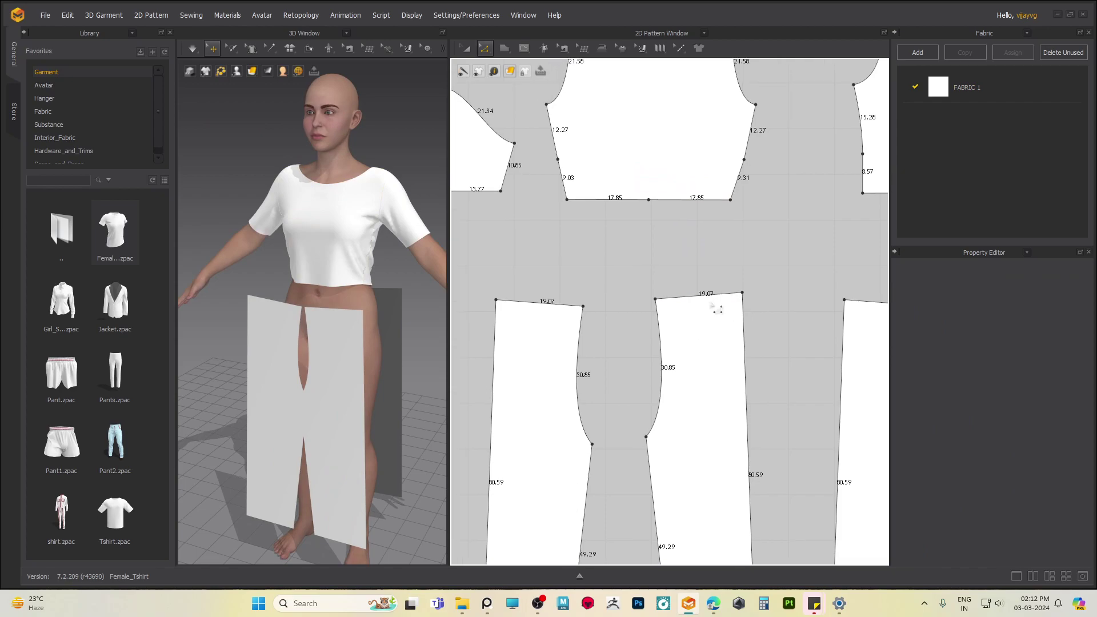
{"action": "left_click_drag", "start_coordinate": [679, 324], "coordinate": [680, 325]}
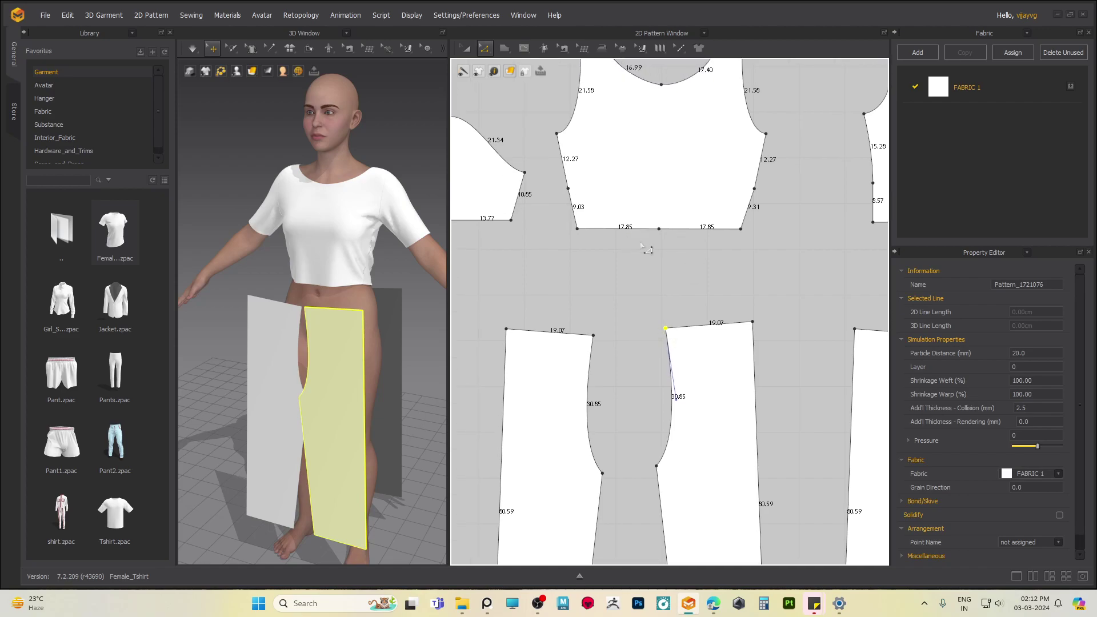
{"action": "middle_click_drag", "start_coordinate": [768, 333], "coordinate": [741, 386]}
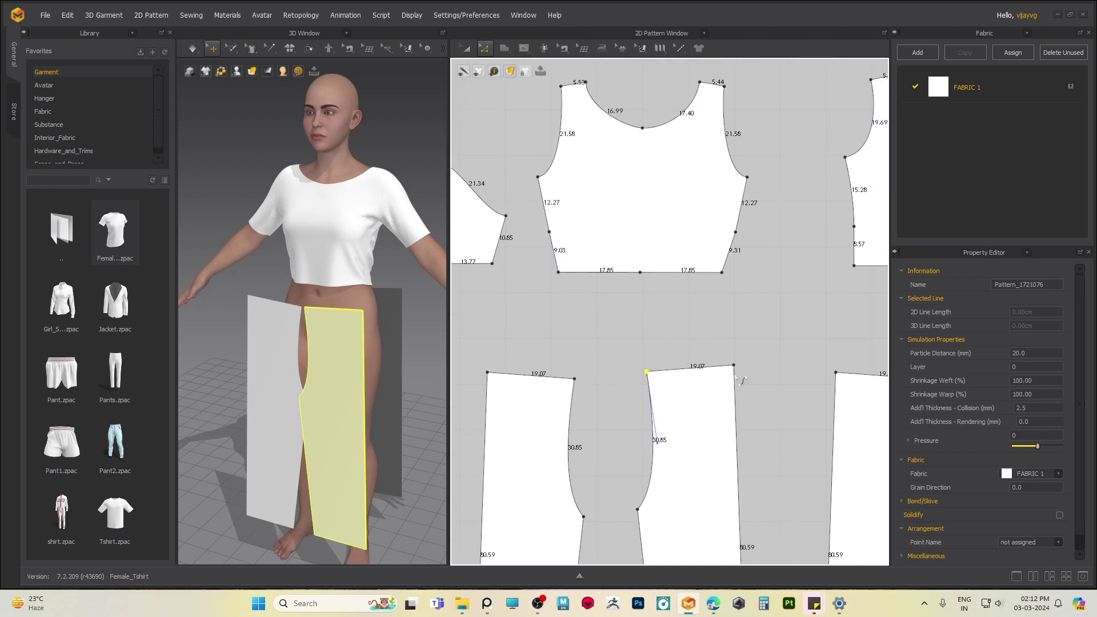
- Use Segment Sewing to join both front leg patterns' waist edges to the matching halves of the T-shirt front's hem
{"action": "left_click", "coordinate": [564, 48]}
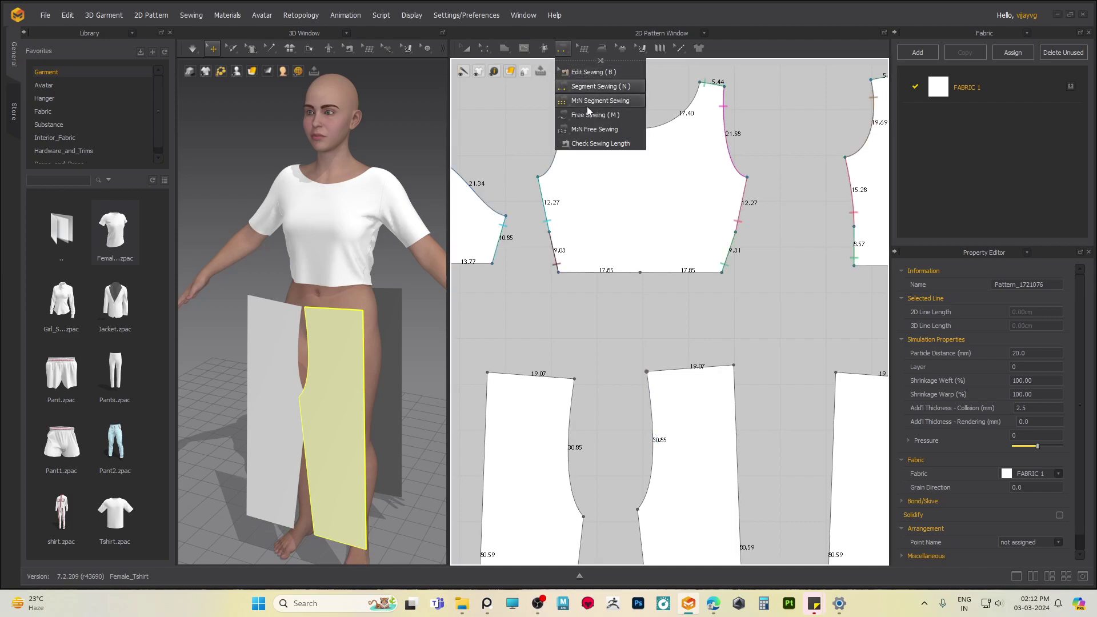
{"action": "left_click", "coordinate": [600, 86]}
{"action": "left_click", "coordinate": [707, 355]}
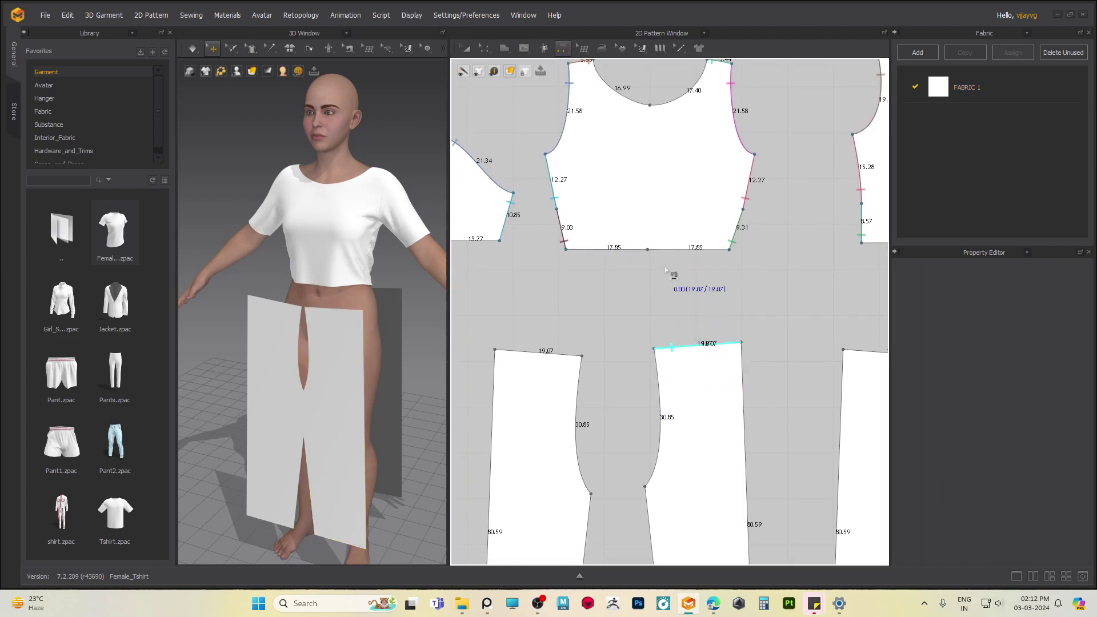
{"action": "left_click", "coordinate": [679, 254]}
{"action": "left_click", "coordinate": [538, 355]}
{"action": "left_click", "coordinate": [597, 250]}
- Use Segment Sewing to join both back leg patterns' waist edges to the matching halves of the T-shirt back's hem
{"action": "scroll", "coordinate": [593, 291], "scroll_direction": "down", "scroll_amount": 1}
{"action": "scroll", "coordinate": [592, 291], "scroll_direction": "down", "scroll_amount": 1}
{"action": "middle_click_drag", "start_coordinate": [626, 360], "coordinate": [544, 324]}
{"action": "left_click", "coordinate": [695, 291]}
{"action": "left_click", "coordinate": [695, 291]}
{"action": "left_click", "coordinate": [712, 226]}
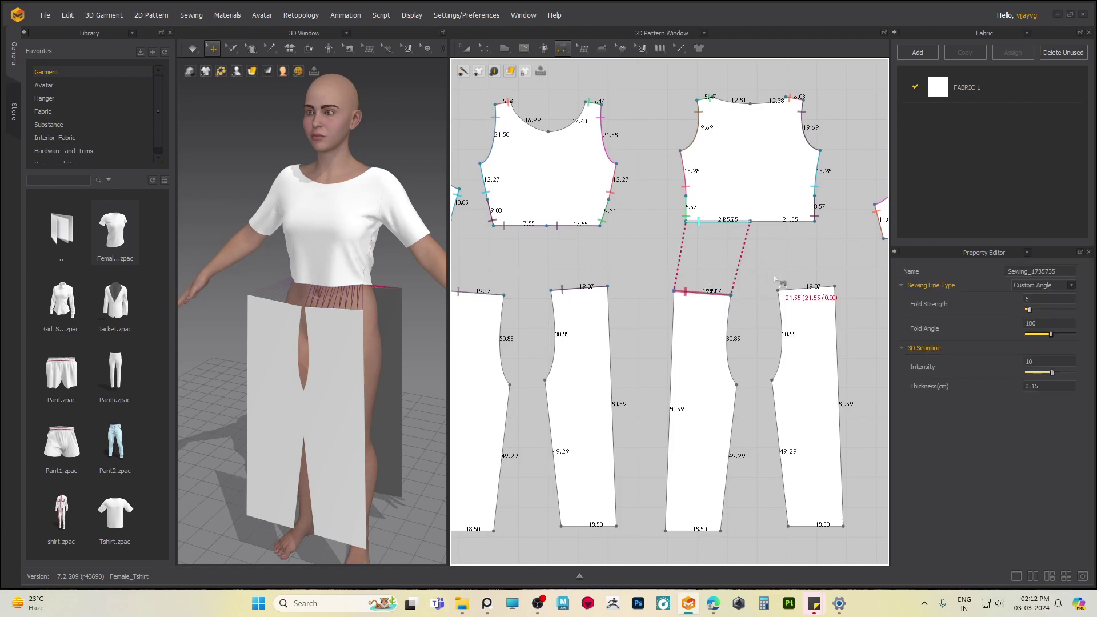
{"action": "left_click", "coordinate": [805, 288]}
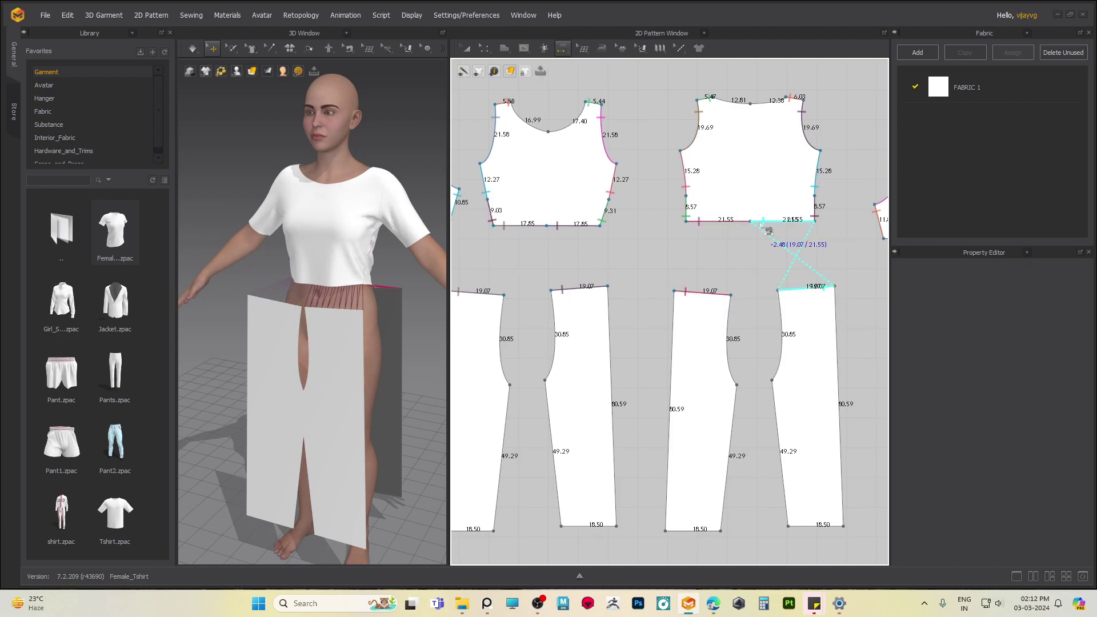
{"action": "left_click", "coordinate": [787, 224]}
{"action": "mouse_move", "coordinate": [259, 386]}
{"action": "right_mouse_down"}
{"action": "mouse_move", "coordinate": [139, 311]}
{"action": "mouse_move", "coordinate": [211, 375]}
{"action": "mouse_move", "coordinate": [248, 378]}
{"action": "right_mouse_up"}
{"action": "middle_click_drag", "start_coordinate": [248, 378], "coordinate": [228, 356]}
{"action": "middle_click_drag", "start_coordinate": [294, 434], "coordinate": [298, 352]}
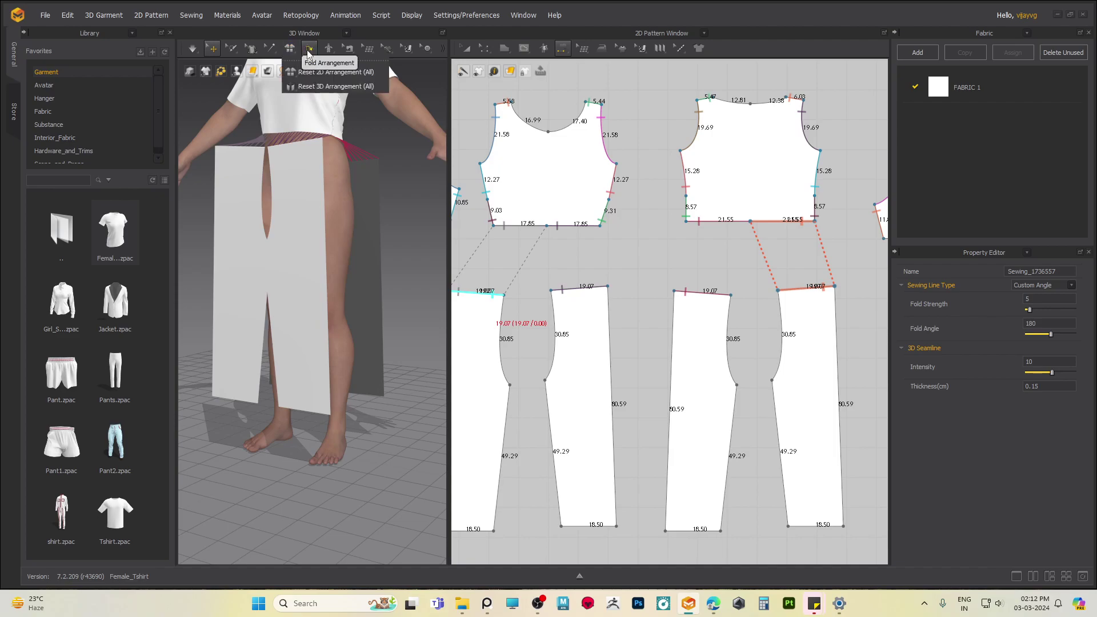
{"action": "left_click", "coordinate": [249, 48]}
{"action": "middle_click_drag", "start_coordinate": [333, 318], "coordinate": [333, 347]}
{"action": "left_click", "coordinate": [289, 343]}
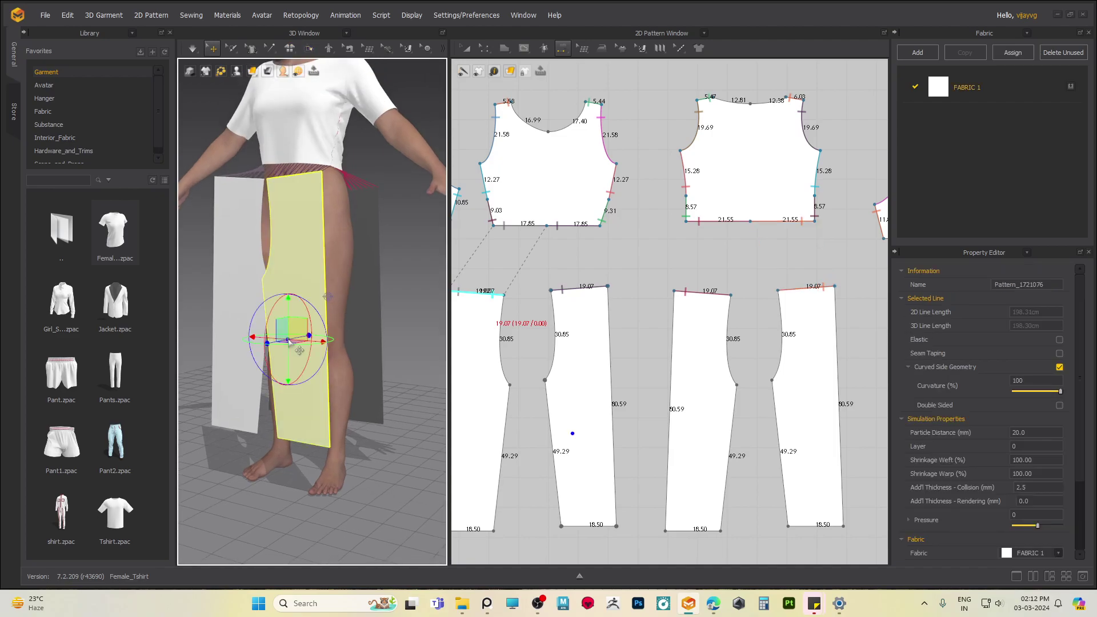
{"action": "right_click_drag", "start_coordinate": [343, 352], "coordinate": [402, 355]}
{"action": "left_click", "coordinate": [374, 356], "text": "shift"}
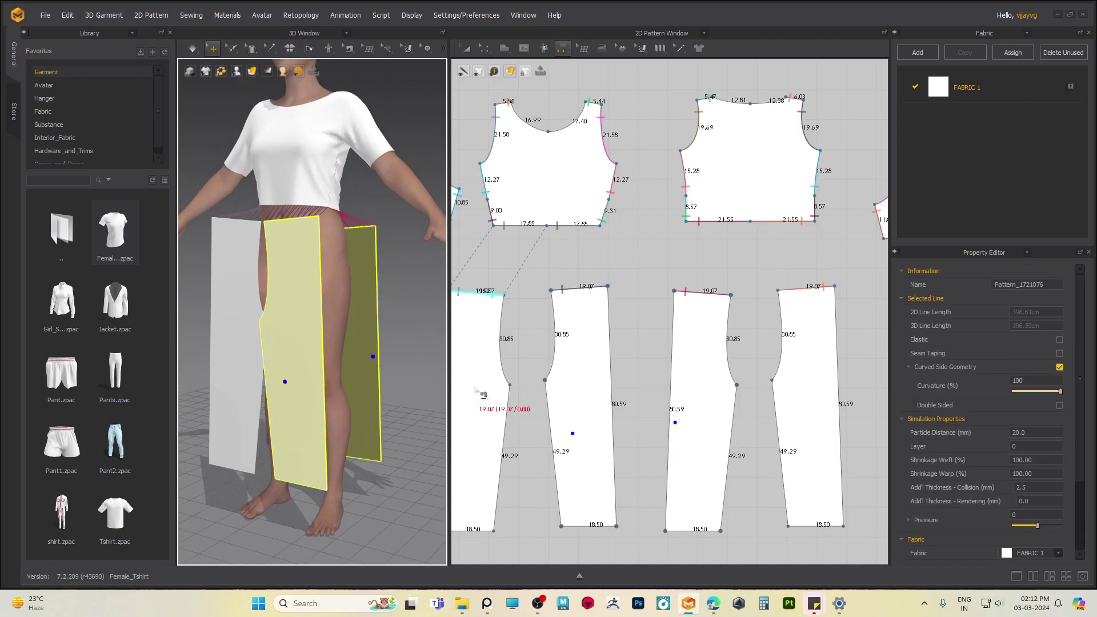
{"action": "scroll", "coordinate": [530, 387], "scroll_direction": "down", "scroll_amount": 3}
{"action": "middle_click_drag", "start_coordinate": [536, 393], "coordinate": [633, 327]}
{"action": "scroll", "coordinate": [636, 342], "scroll_direction": "down", "scroll_amount": 4}
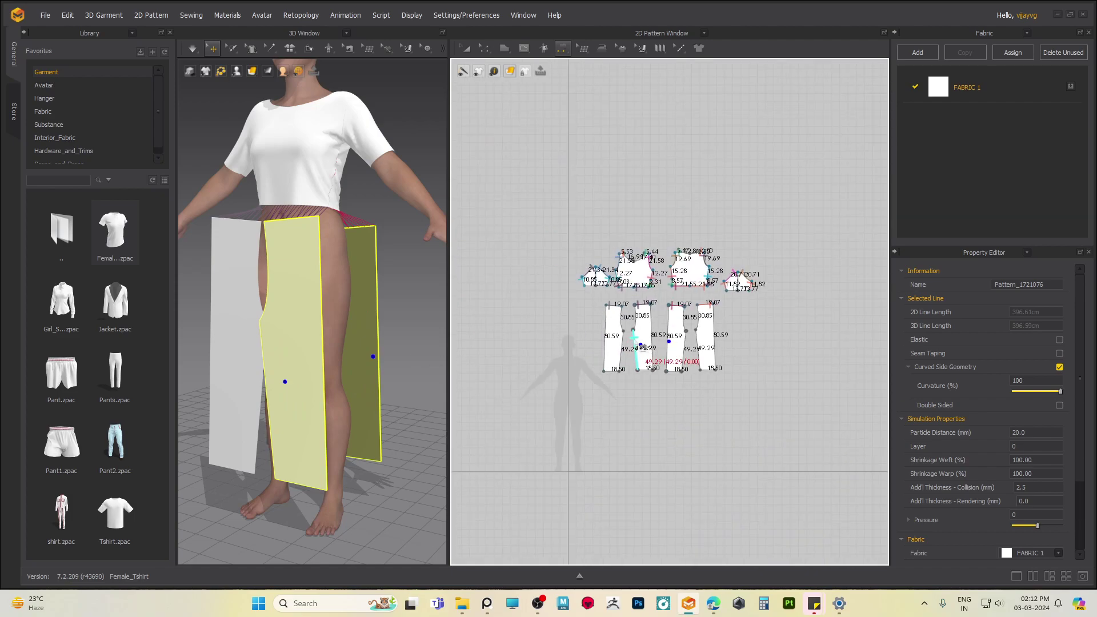
{"action": "scroll", "coordinate": [675, 342], "scroll_direction": "up", "scroll_amount": 5}
{"action": "middle_click_drag", "start_coordinate": [339, 130], "coordinate": [334, 113]}
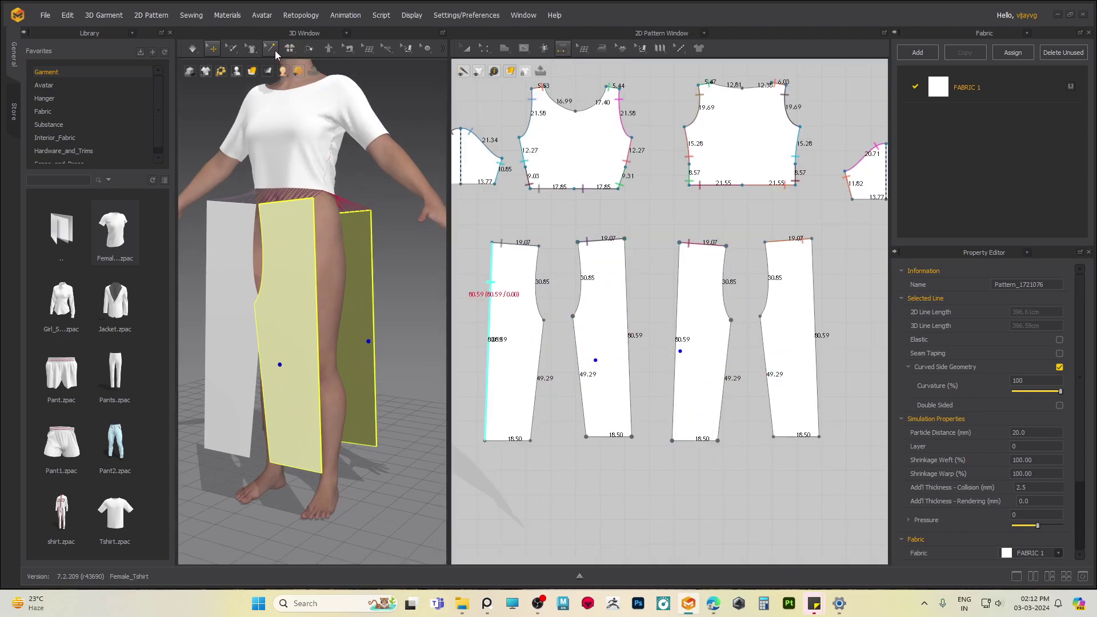
- Sew the outer side edges of both front leg patterns to the matching back leg patterns with Segment Sewing
{"action": "left_click", "coordinate": [350, 48]}
{"action": "left_click", "coordinate": [369, 88]}
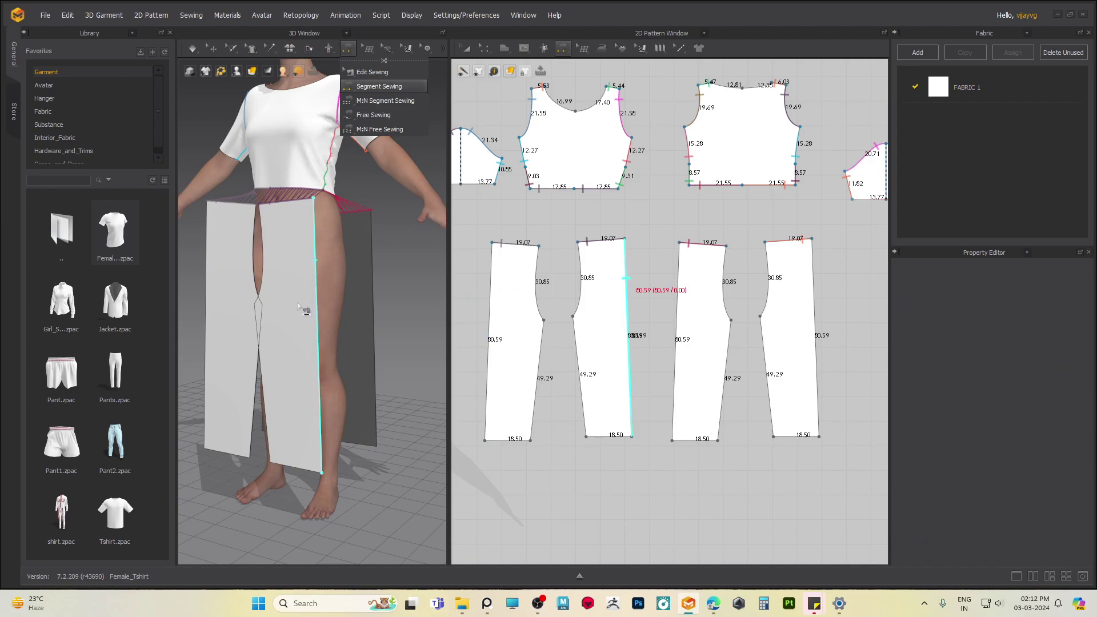
{"action": "left_click", "coordinate": [319, 335]}
{"action": "left_click", "coordinate": [376, 332]}
{"action": "mouse_move", "coordinate": [375, 332]}
{"action": "right_mouse_down"}
{"action": "mouse_move", "coordinate": [339, 383]}
{"action": "mouse_move", "coordinate": [249, 373]}
{"action": "mouse_move", "coordinate": [244, 392]}
{"action": "right_mouse_up"}
{"action": "left_click", "coordinate": [288, 412]}
{"action": "scroll", "coordinate": [278, 390], "scroll_direction": "up", "scroll_amount": 1}
{"action": "left_click", "coordinate": [243, 392]}
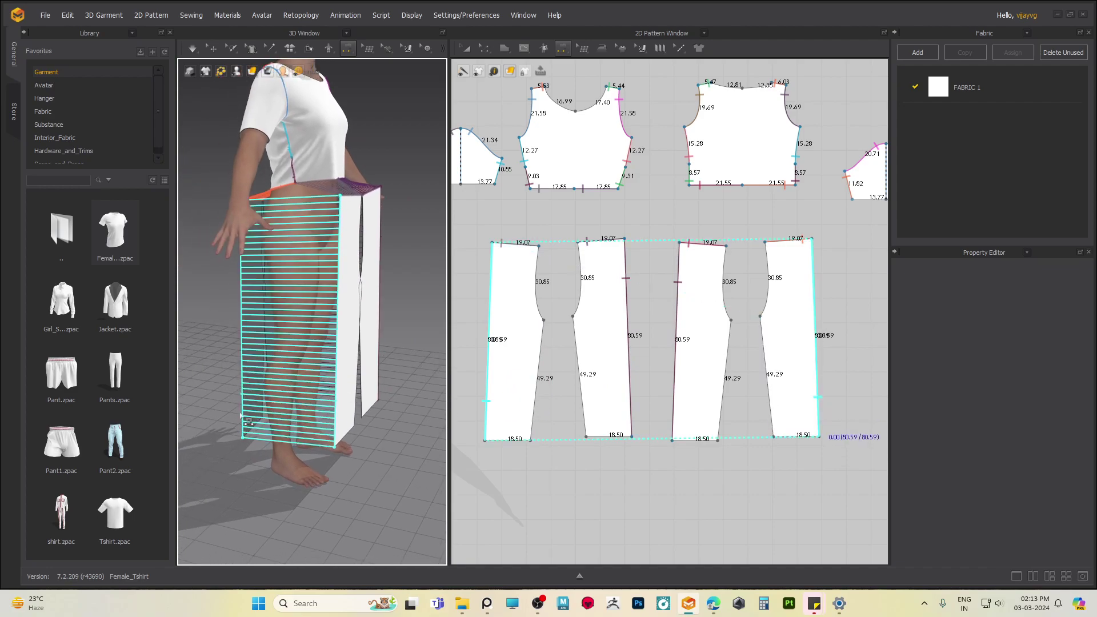
{"action": "left_click", "coordinate": [243, 398]}
- Sew the inseam edges of both front legs to the matching back leg inseams, keeping the crotch curves unsewn
{"action": "right_click_drag", "start_coordinate": [247, 435], "coordinate": [332, 350]}
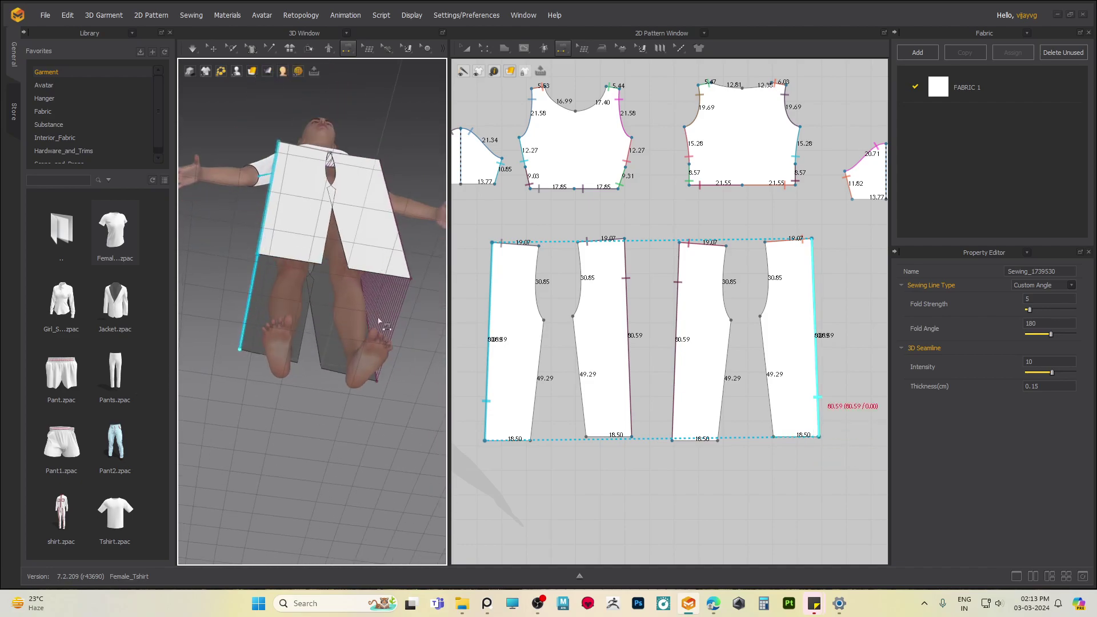
{"action": "left_click", "coordinate": [319, 341]}
{"action": "left_click", "coordinate": [324, 248]}
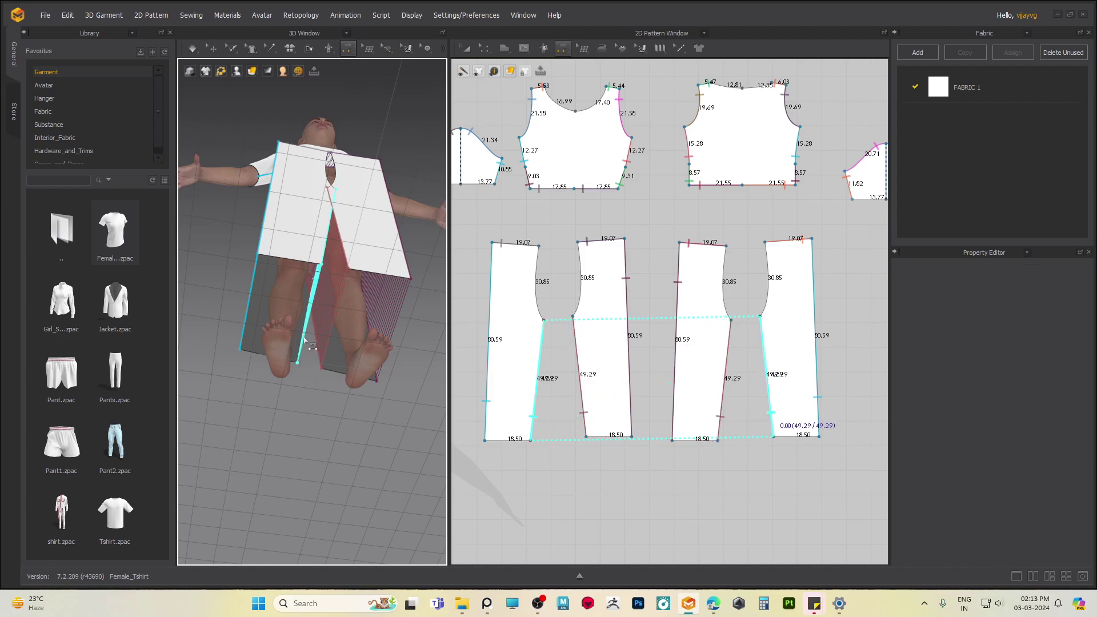
{"action": "right_click_drag", "start_coordinate": [305, 341], "coordinate": [238, 341]}
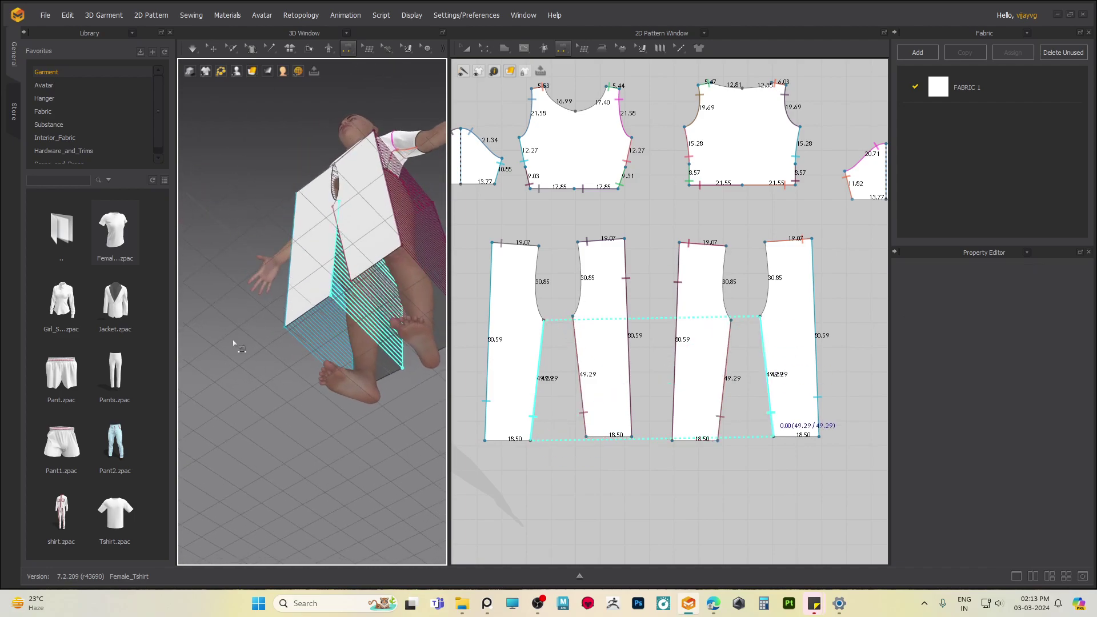
{"action": "left_click", "coordinate": [407, 366]}
- Simulate the garment to drape the sewn legs on the avatar, and inspect the crotch area and the waist seam
{"action": "key", "text": "2"}
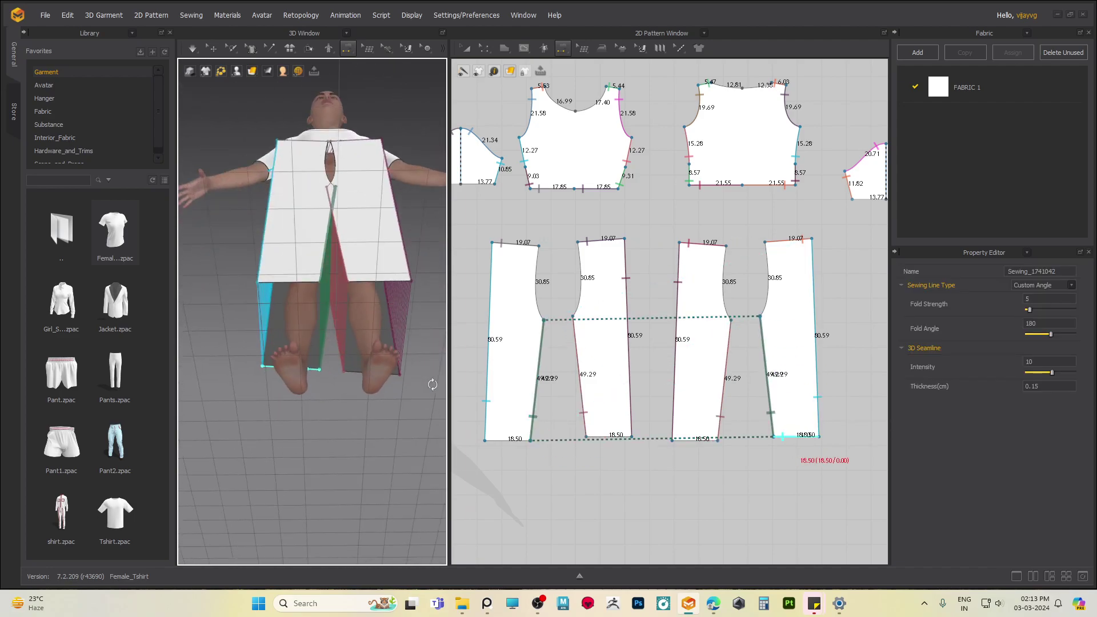
{"action": "key", "text": "space"}
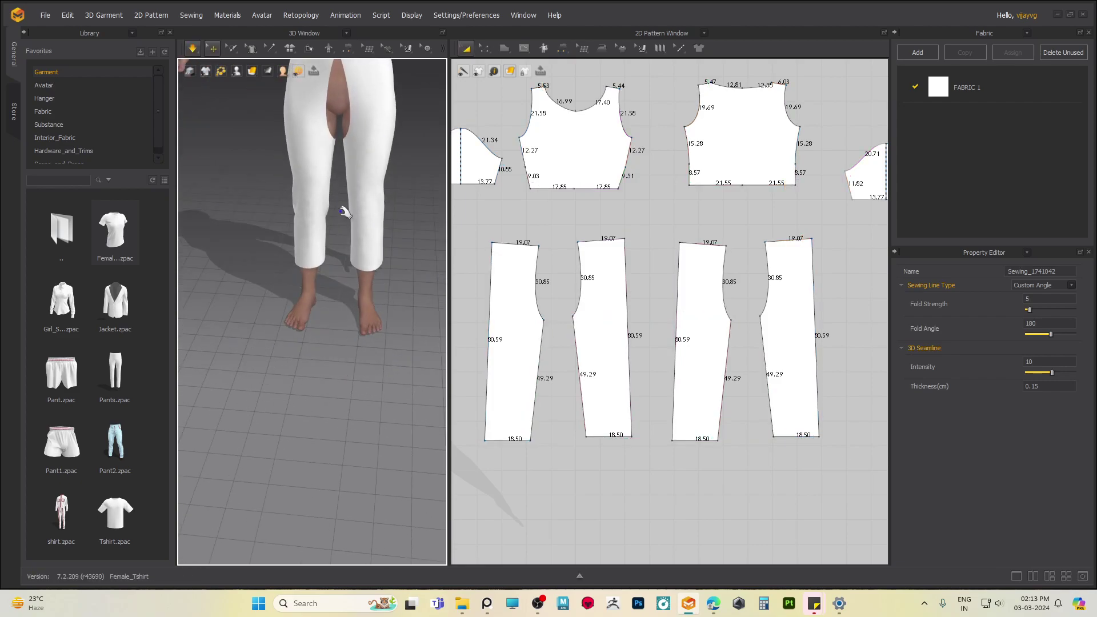
{"action": "right_click_drag", "start_coordinate": [350, 277], "coordinate": [314, 214]}
{"action": "middle_click_drag", "start_coordinate": [311, 337], "coordinate": [295, 258]}
{"action": "right_click_drag", "start_coordinate": [294, 259], "coordinate": [342, 238]}
{"action": "scroll", "coordinate": [347, 239], "scroll_direction": "up", "scroll_amount": 5}
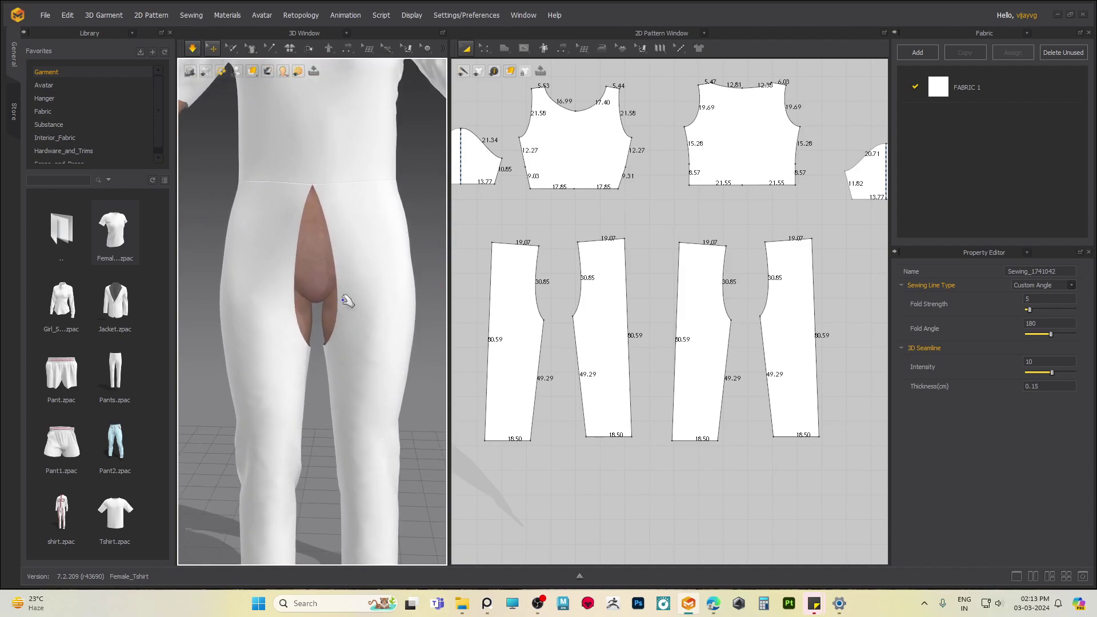
{"action": "right_click_drag", "start_coordinate": [328, 324], "coordinate": [268, 341]}
{"action": "right_click_drag", "start_coordinate": [333, 269], "coordinate": [304, 349]}
- Locate the front leg's crotch corner on its 2D pattern and check the sewing lines around it
{"action": "left_click", "coordinate": [300, 360]}
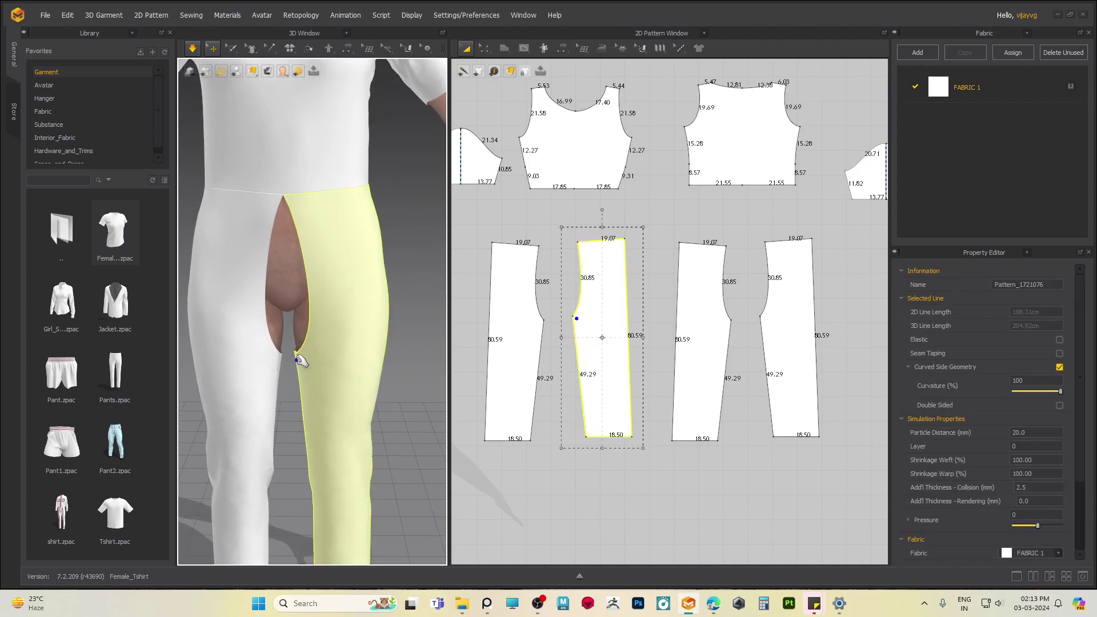
{"action": "middle_click_drag", "start_coordinate": [561, 354], "coordinate": [639, 363]}
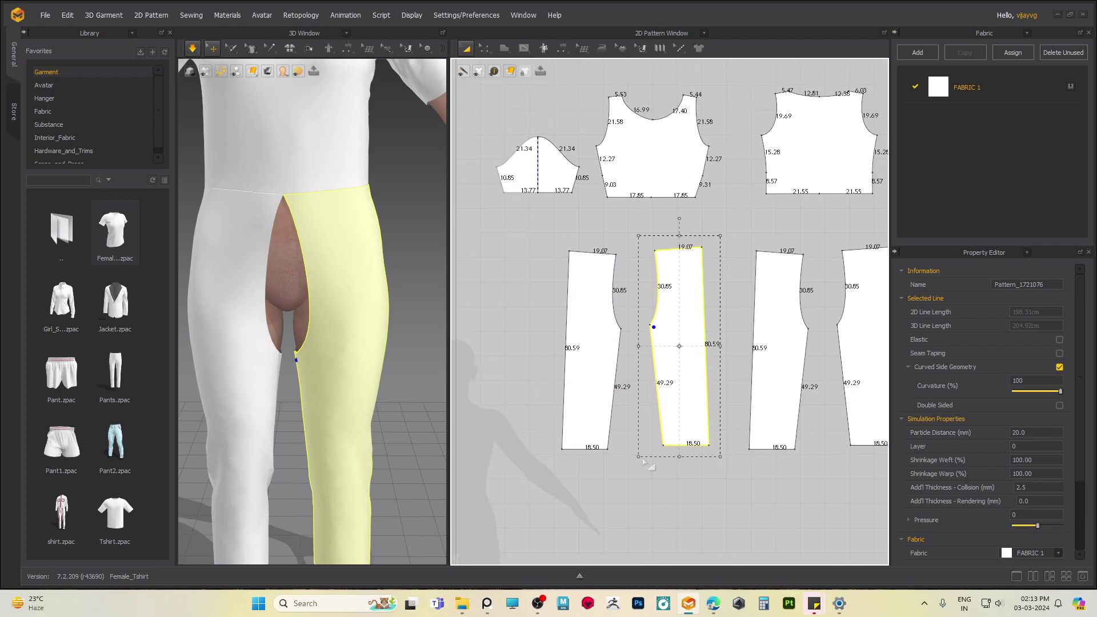
{"action": "left_click", "coordinate": [638, 363]}
{"action": "key", "text": "n"}
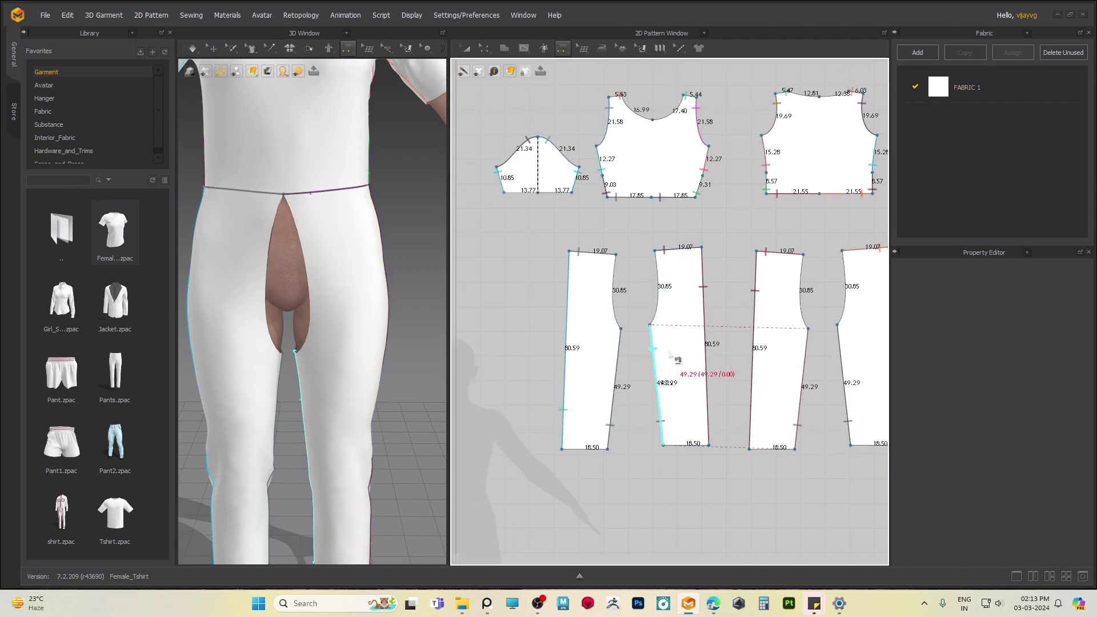
{"action": "left_click", "coordinate": [467, 48]}
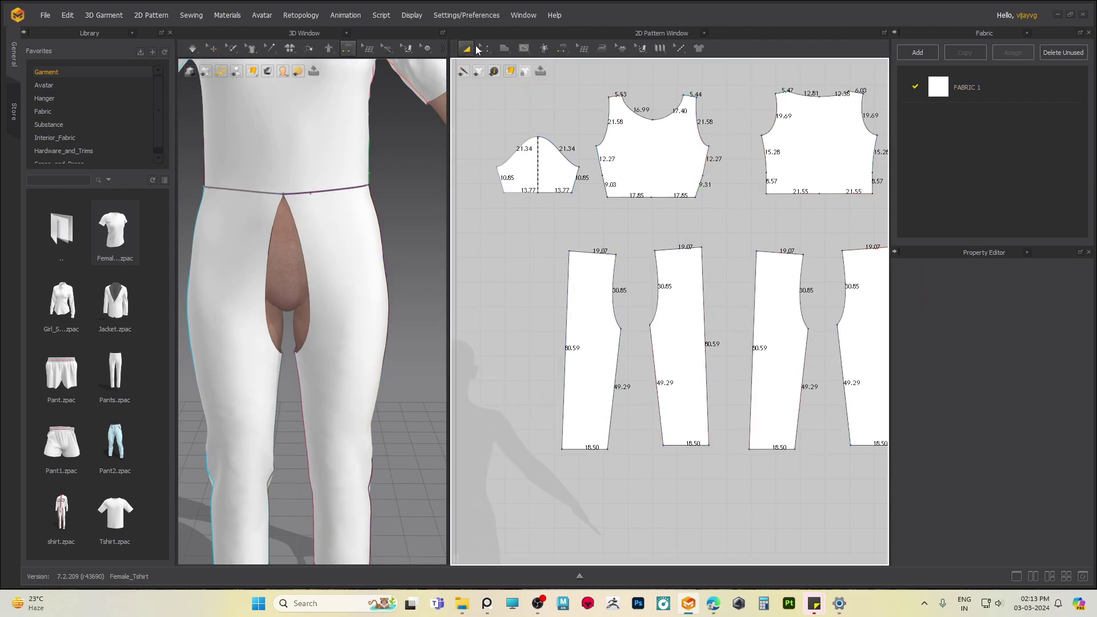
- Rotate the two front pants leg patterns slightly so that their waist edges run straighter and more level
{"action": "left_click", "coordinate": [670, 331]}
{"action": "left_click_drag", "start_coordinate": [681, 217], "coordinate": [692, 225]}
{"action": "left_click", "coordinate": [595, 266]}
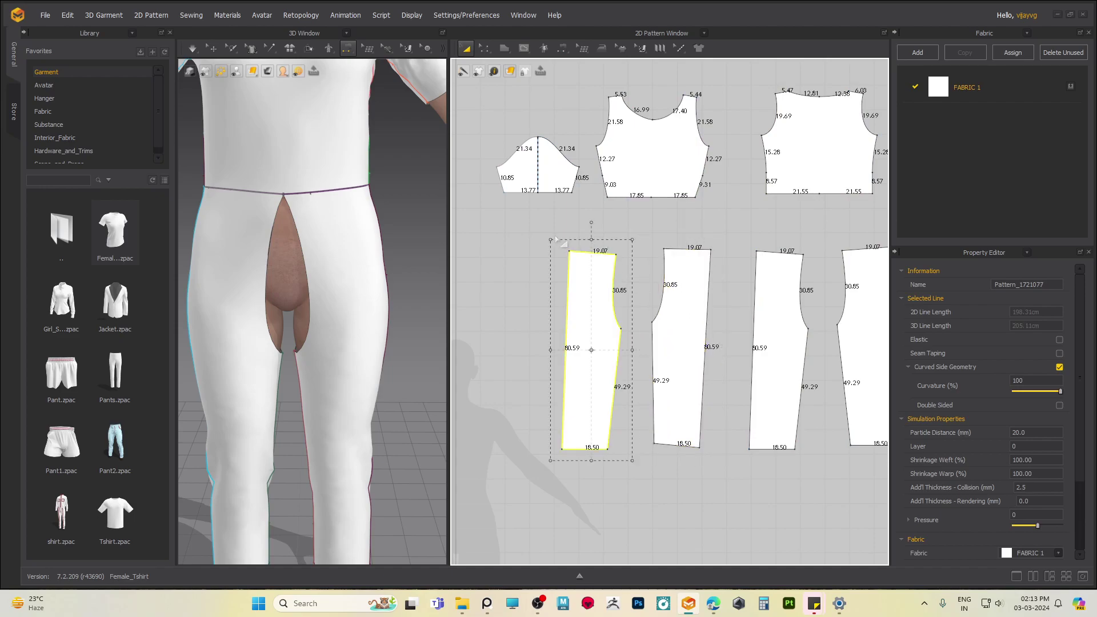
{"action": "left_click_drag", "start_coordinate": [591, 223], "coordinate": [579, 224]}
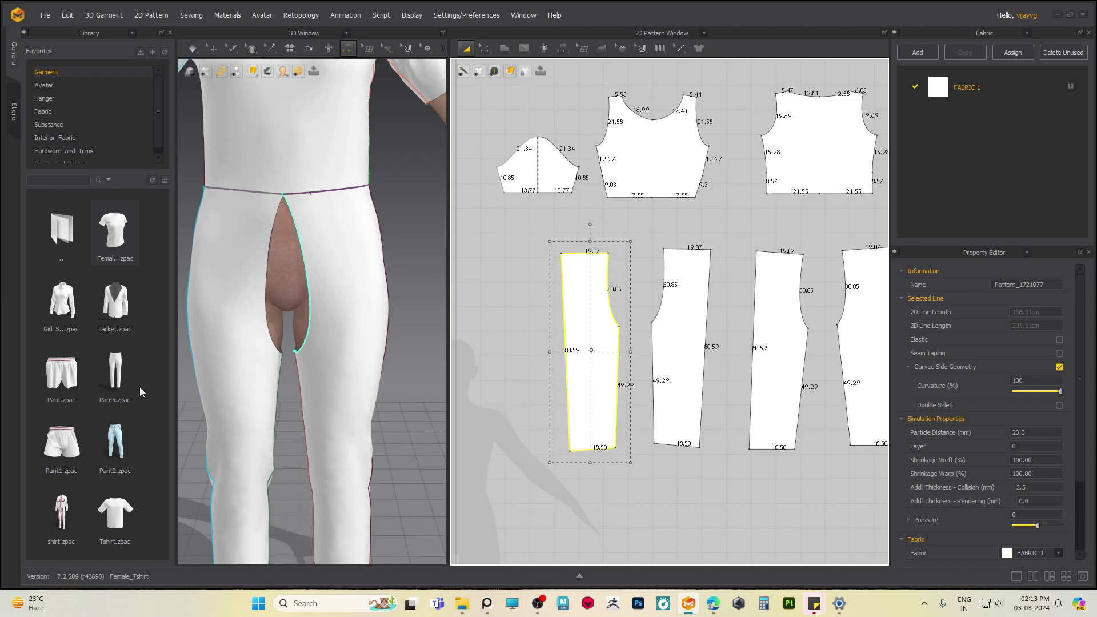
- Rotate the two back pants leg patterns slightly to level their waist edges
{"action": "middle_click_drag", "start_coordinate": [256, 415], "coordinate": [267, 394]}
{"action": "key", "text": "b"}
{"action": "middle_click_drag", "start_coordinate": [729, 493], "coordinate": [629, 469]}
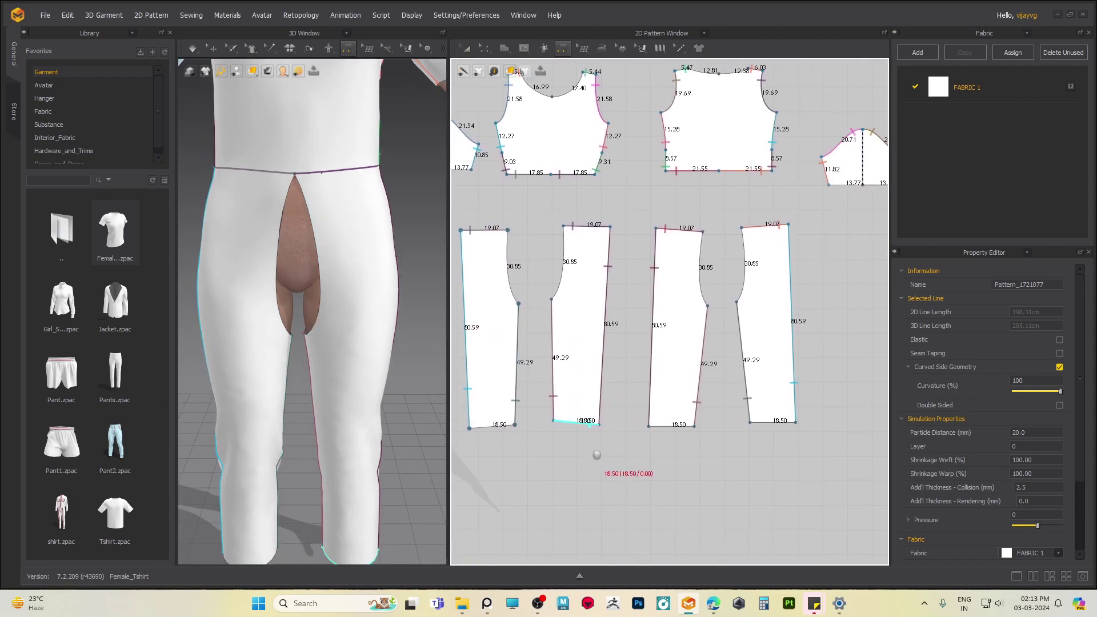
{"action": "left_click", "coordinate": [466, 48]}
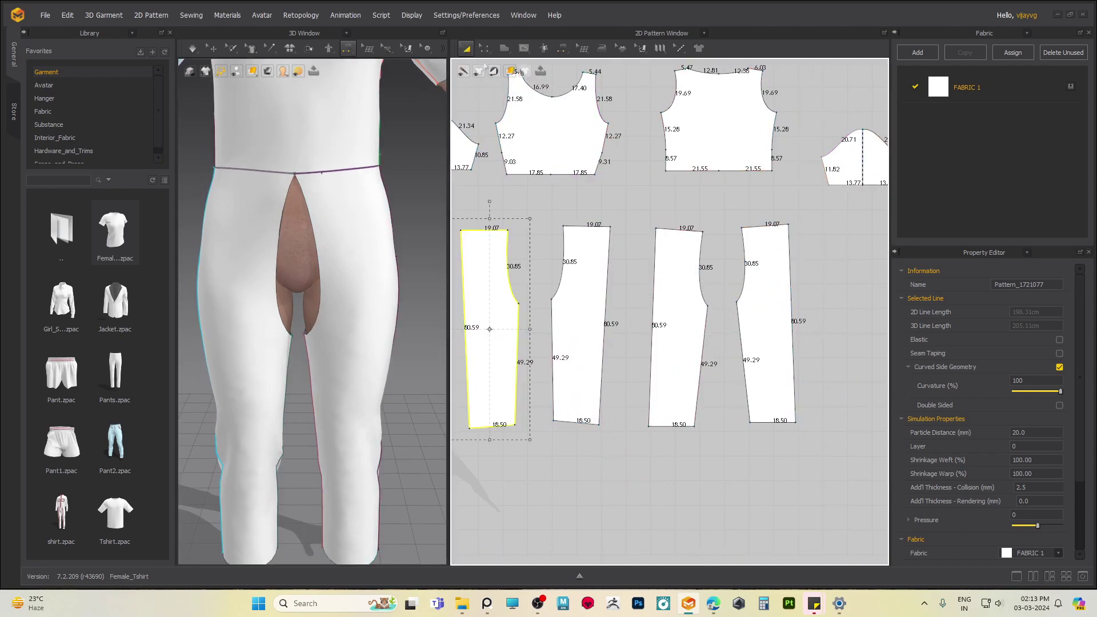
{"action": "left_click", "coordinate": [767, 233]}
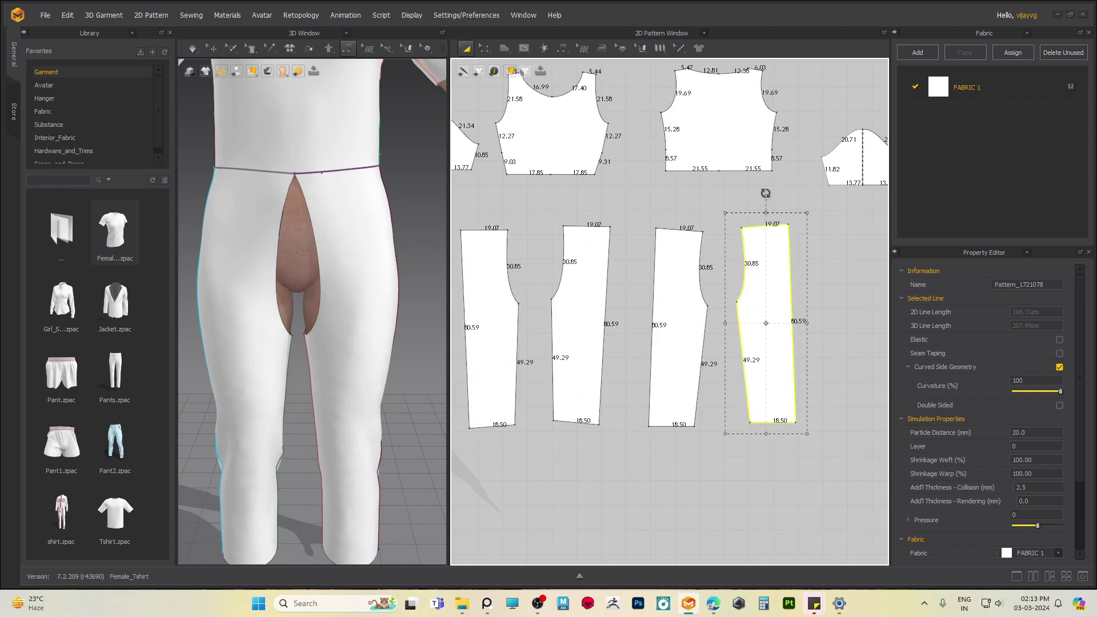
{"action": "left_click", "coordinate": [689, 231]}
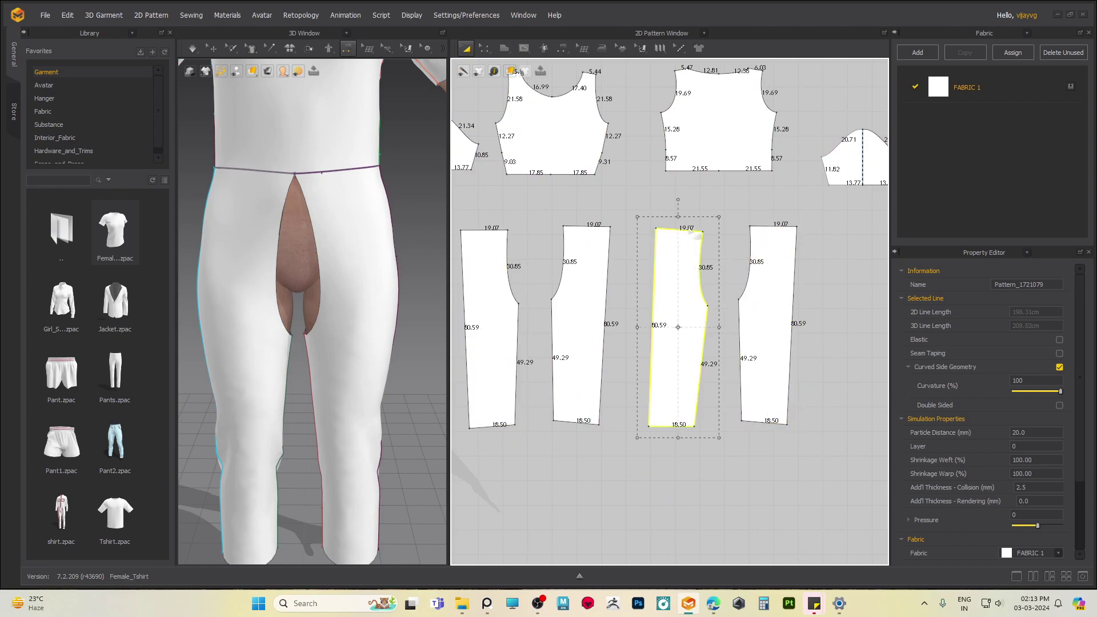
{"action": "left_click_drag", "start_coordinate": [678, 199], "coordinate": [670, 199]}
- Raise the crotch points of all four pants leg patterns, shortening the crotch curves to about 25.1 cm
{"action": "middle_click_drag", "start_coordinate": [636, 451], "coordinate": [671, 446]}
{"action": "left_click", "coordinate": [484, 48]}
{"action": "left_click", "coordinate": [514, 72]}
{"action": "left_click_drag", "start_coordinate": [473, 266], "coordinate": [842, 325]}
{"action": "key", "text": "Up"}
{"action": "key", "text": "Up"}
{"action": "key", "text": "Up"}
{"action": "key", "text": "Up"}
{"action": "key", "text": "Up"}
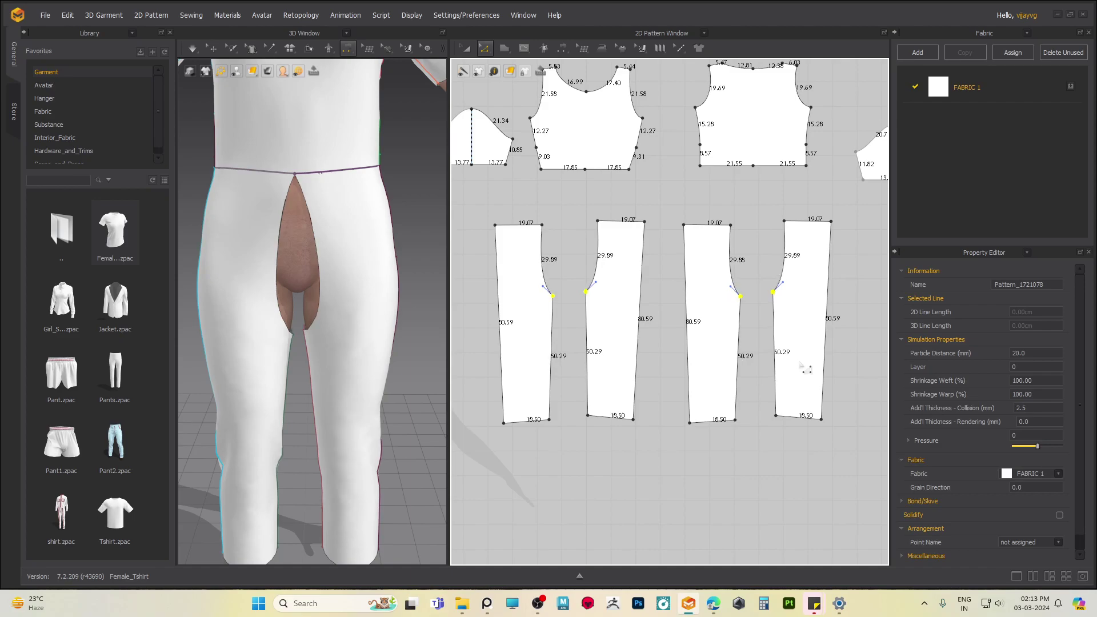
{"action": "key", "text": "Up"}
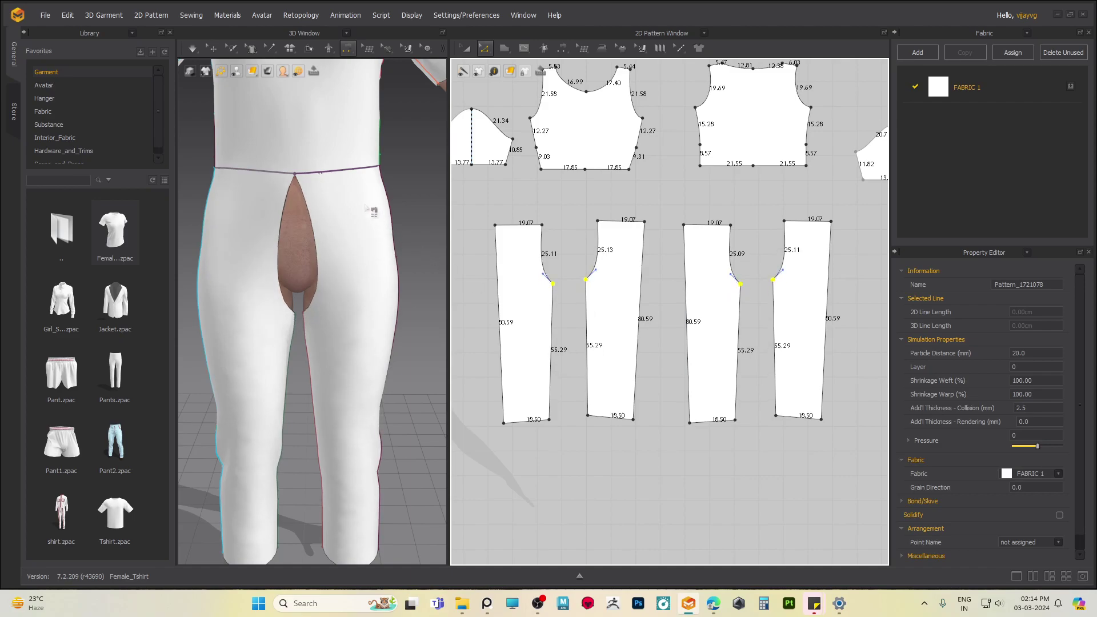
{"action": "middle_click_drag", "start_coordinate": [652, 333], "coordinate": [702, 378]}
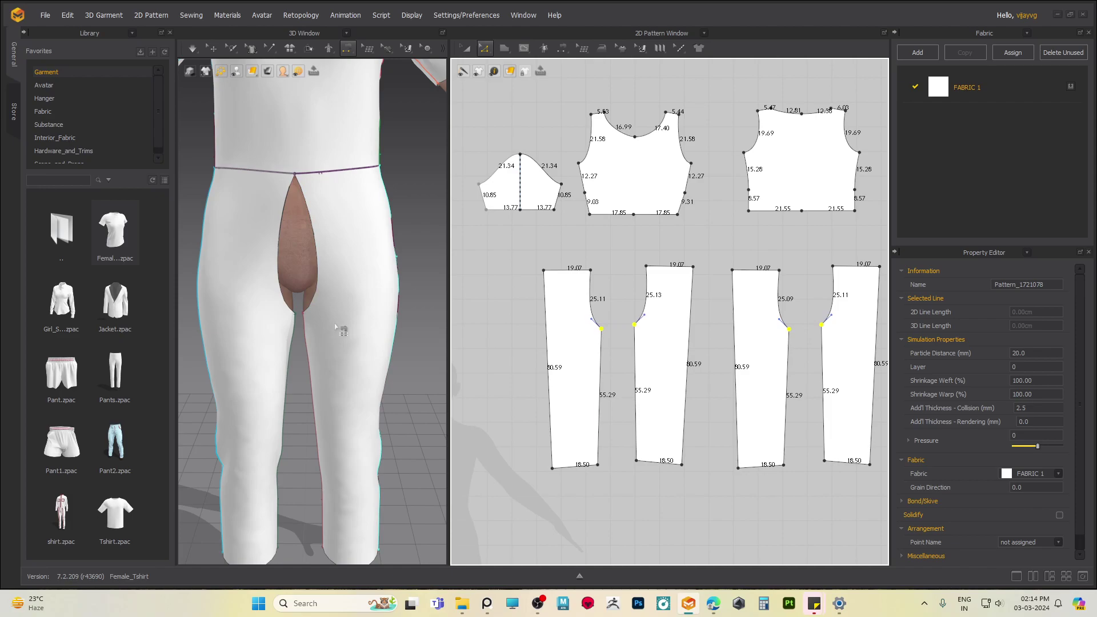
- Sew the two back crotch curves together on the rear of the 3D pants
{"action": "right_click_drag", "start_coordinate": [345, 330], "coordinate": [78, 326]}
{"action": "right_click_drag", "start_coordinate": [235, 334], "coordinate": [294, 351]}
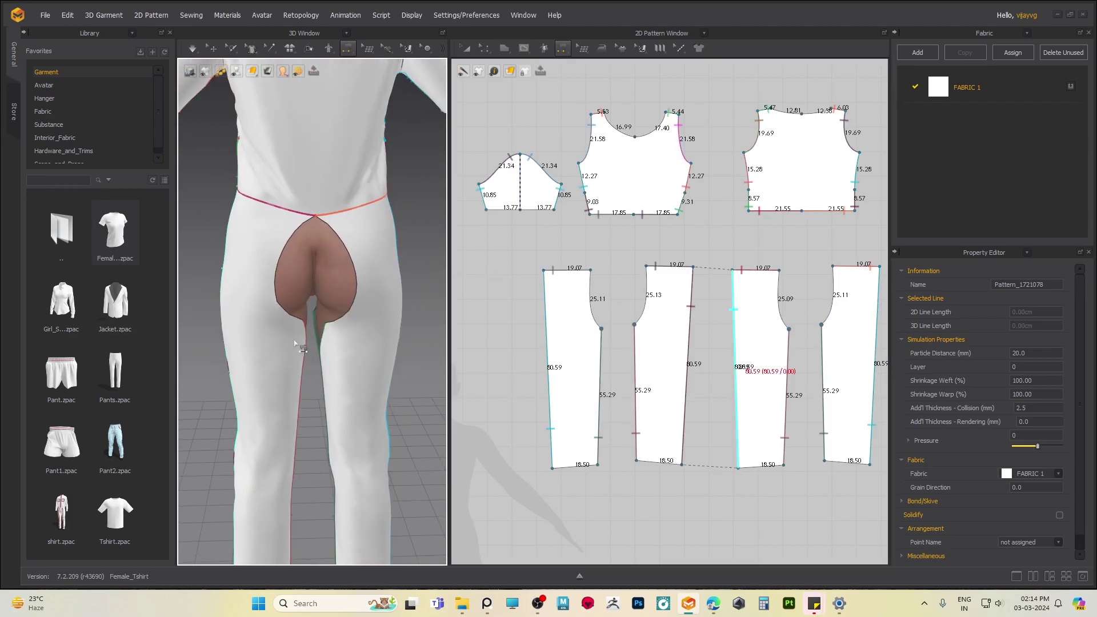
{"action": "left_click", "coordinate": [364, 301]}
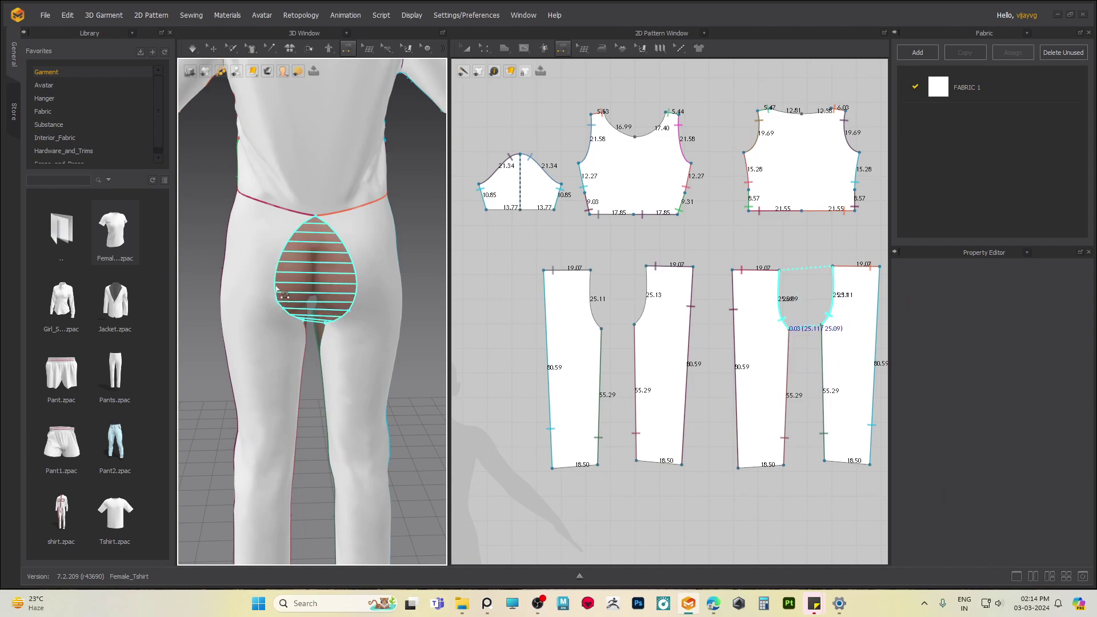
{"action": "left_click", "coordinate": [323, 396]}
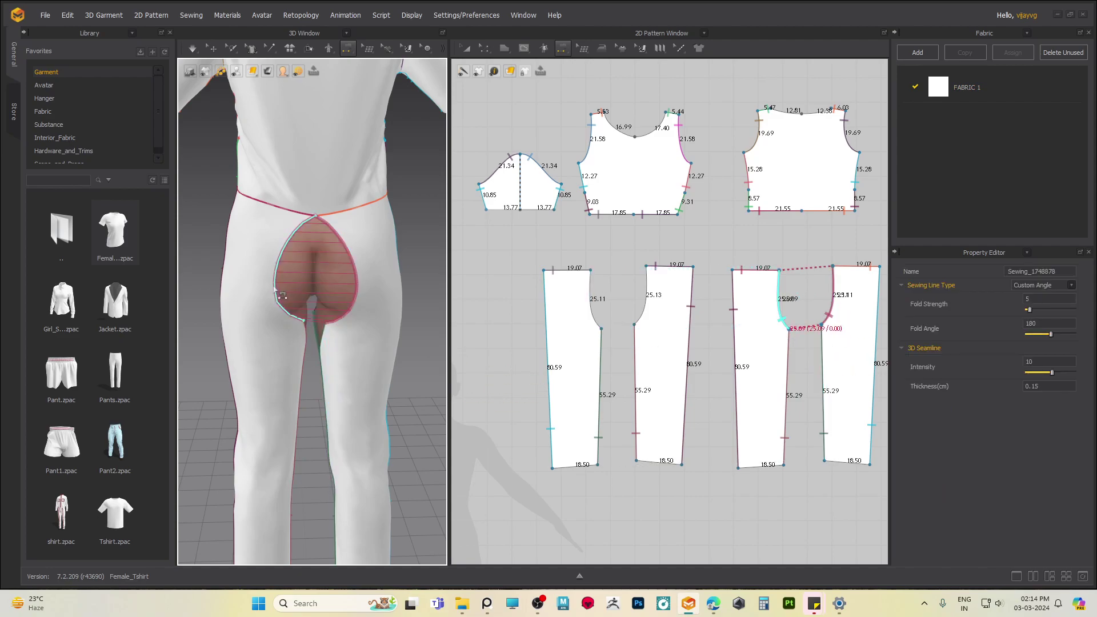
- Sew the two front crotch curves together on the front of the 3D pants
{"action": "right_click_drag", "start_coordinate": [323, 394], "coordinate": [298, 313]}
{"action": "scroll", "coordinate": [297, 318], "scroll_direction": "down", "scroll_amount": 3}
{"action": "middle_click_drag", "start_coordinate": [294, 328], "coordinate": [341, 396]}
{"action": "right_click_drag", "start_coordinate": [341, 396], "coordinate": [340, 364]}
{"action": "left_click", "coordinate": [279, 287]}
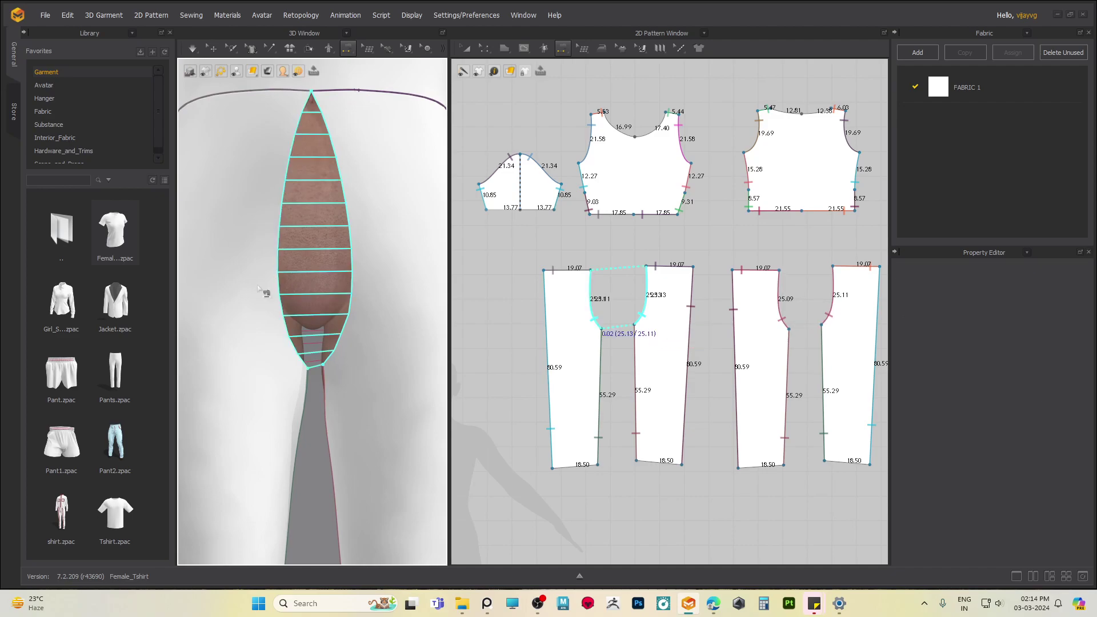
{"action": "left_click", "coordinate": [271, 279]}
- Simulate the garment to close the crotch seams and inspect the pants' fit from front and back
{"action": "scroll", "coordinate": [304, 325], "scroll_direction": "down", "scroll_amount": 3}
{"action": "key", "text": "space"}
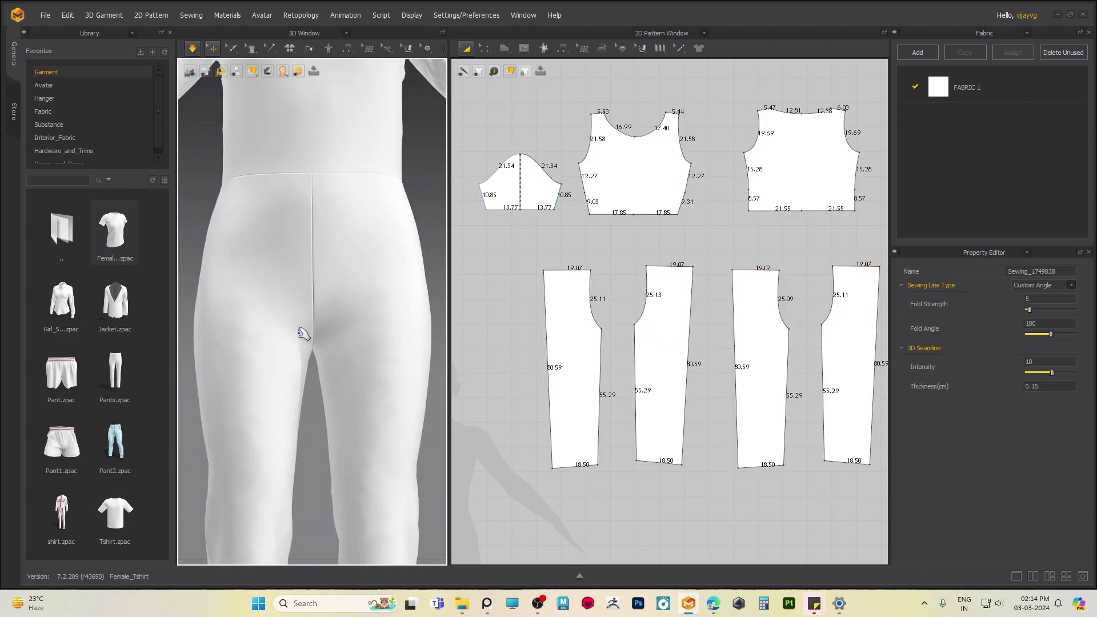
{"action": "scroll", "coordinate": [303, 336], "scroll_direction": "down", "scroll_amount": 2}
{"action": "right_click_drag", "start_coordinate": [303, 336], "coordinate": [318, 380]}
{"action": "middle_click_drag", "start_coordinate": [318, 379], "coordinate": [348, 328]}
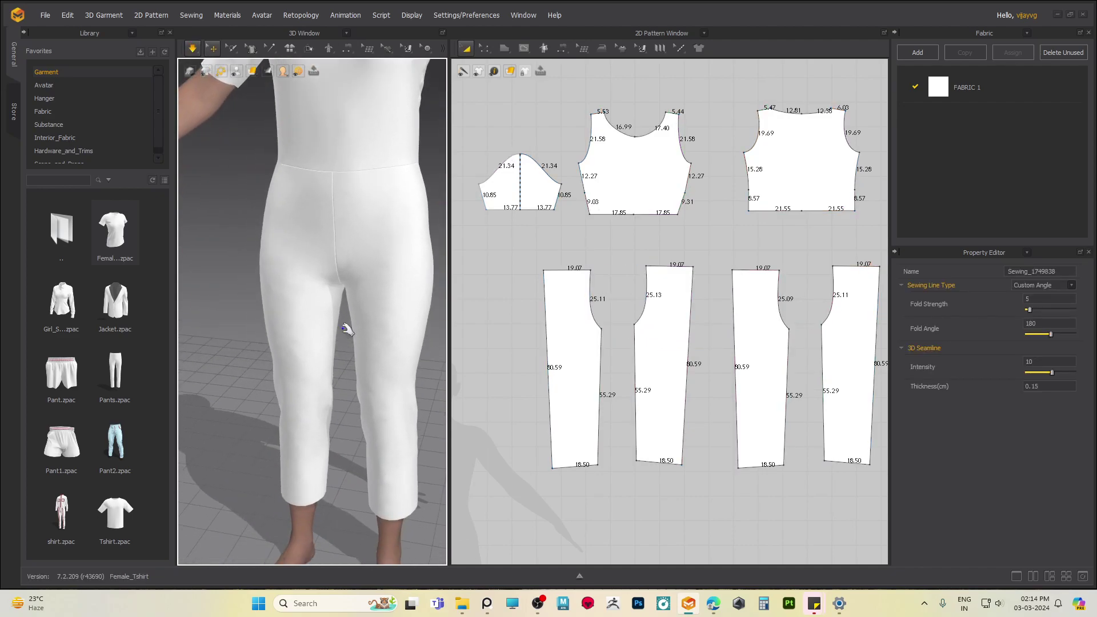
{"action": "scroll", "coordinate": [373, 358], "scroll_direction": "down", "scroll_amount": 2}
{"action": "right_click_drag", "start_coordinate": [376, 359], "coordinate": [434, 421]}
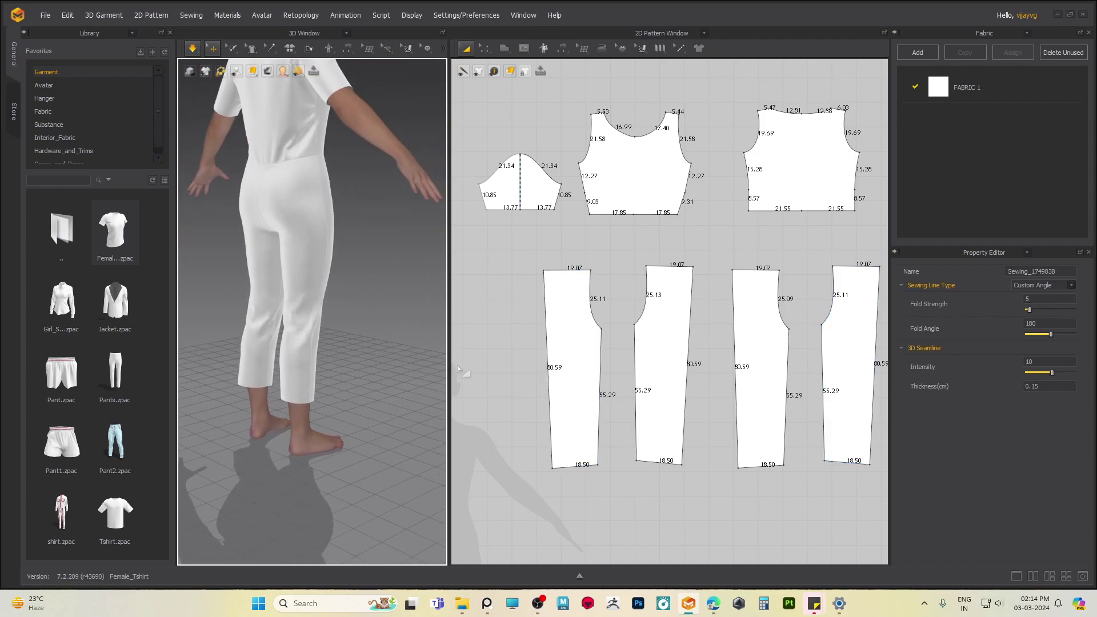
- Examine the garment's waist, crotch, side and inner leg sewing lines from the back, side and front
{"action": "left_click", "coordinate": [485, 49]}
{"action": "key", "text": "n"}
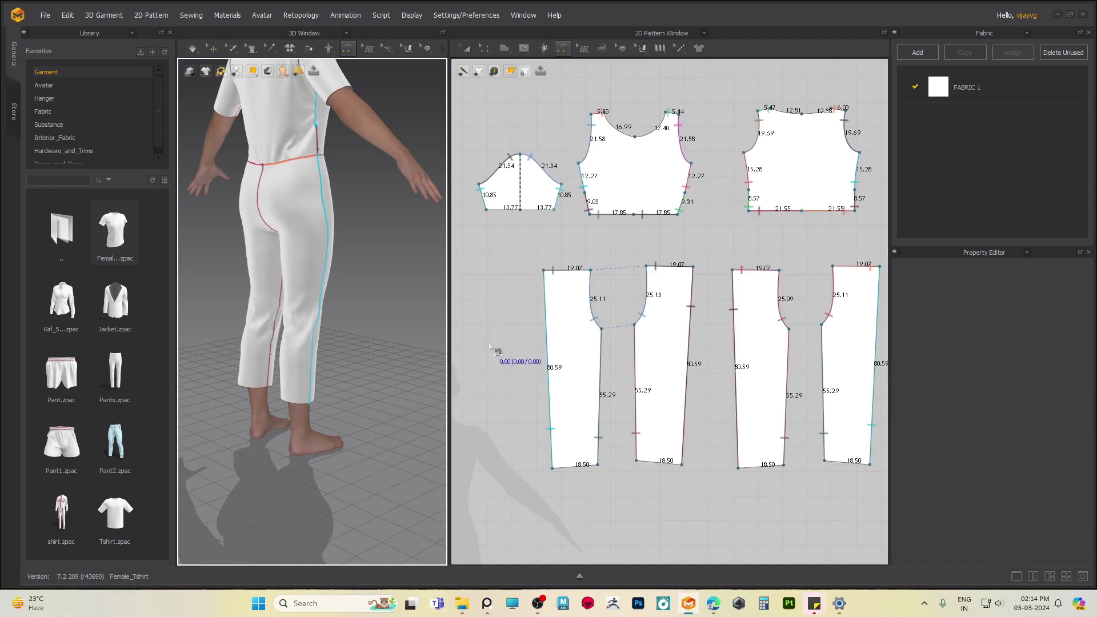
{"action": "middle_click_drag", "start_coordinate": [491, 376], "coordinate": [515, 334]}
{"action": "right_click_drag", "start_coordinate": [335, 358], "coordinate": [274, 347]}
{"action": "scroll", "coordinate": [304, 123], "scroll_direction": "up", "scroll_amount": 5}
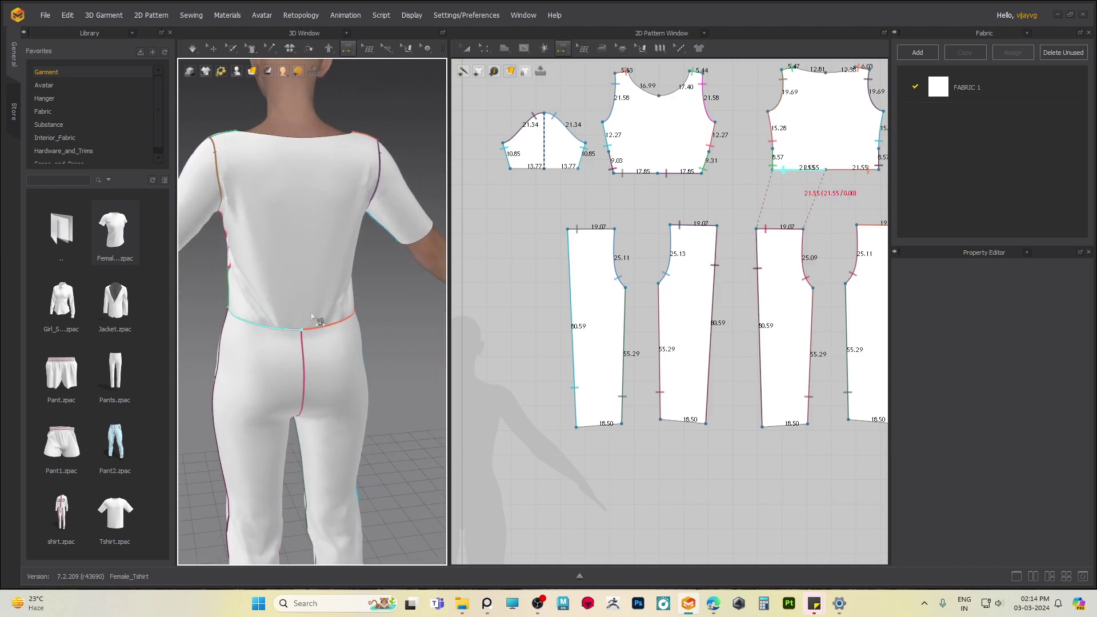
{"action": "left_click", "coordinate": [466, 49]}
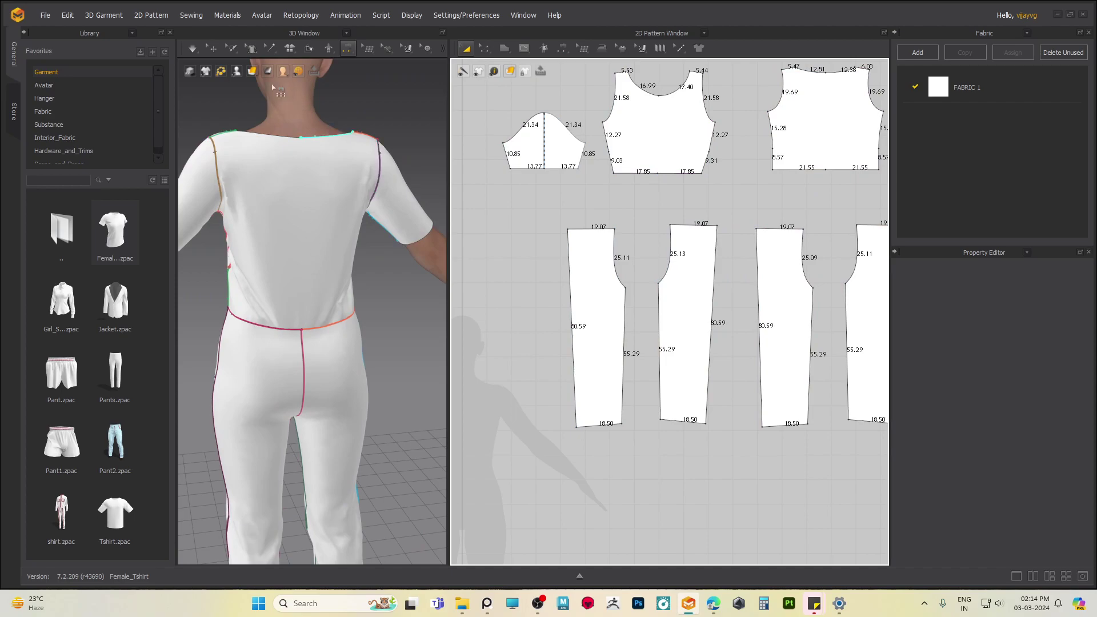
{"action": "left_click", "coordinate": [213, 48]}
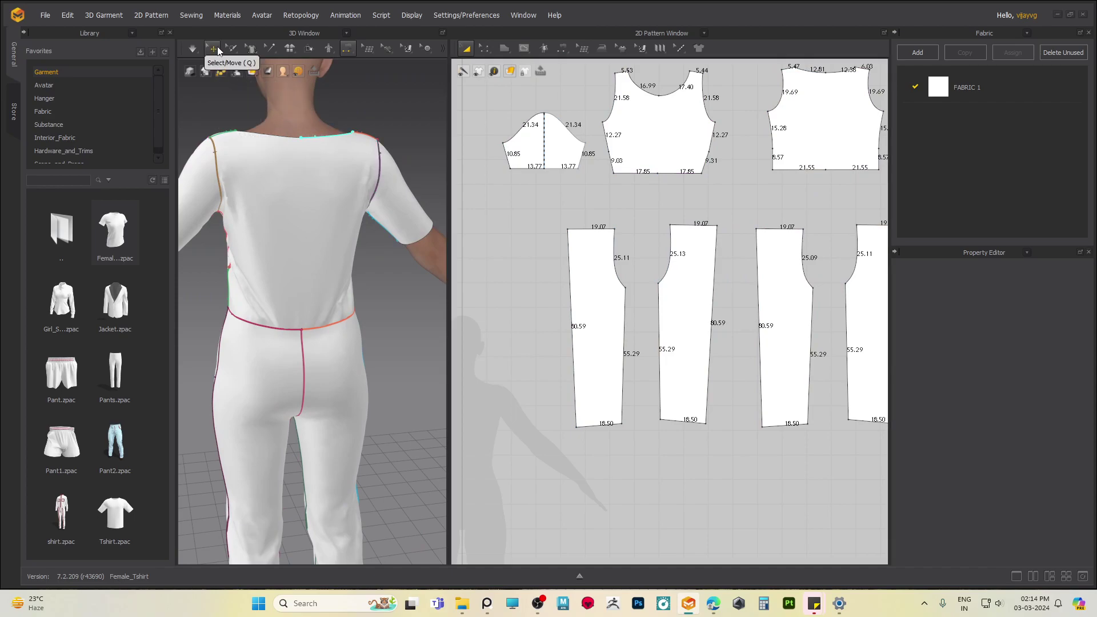
{"action": "left_click", "coordinate": [306, 276]}
{"action": "mouse_move", "coordinate": [304, 282]}
{"action": "left_mouse_down"}
{"action": "mouse_move", "coordinate": [307, 255]}
{"action": "mouse_move", "coordinate": [311, 298]}
{"action": "left_mouse_up"}
{"action": "key", "text": "b"}
{"action": "middle_click_drag", "start_coordinate": [307, 428], "coordinate": [326, 394]}
{"action": "right_click_drag", "start_coordinate": [325, 394], "coordinate": [313, 362]}
{"action": "middle_click_drag", "start_coordinate": [534, 344], "coordinate": [536, 359]}
{"action": "right_click_drag", "start_coordinate": [366, 342], "coordinate": [407, 345]}
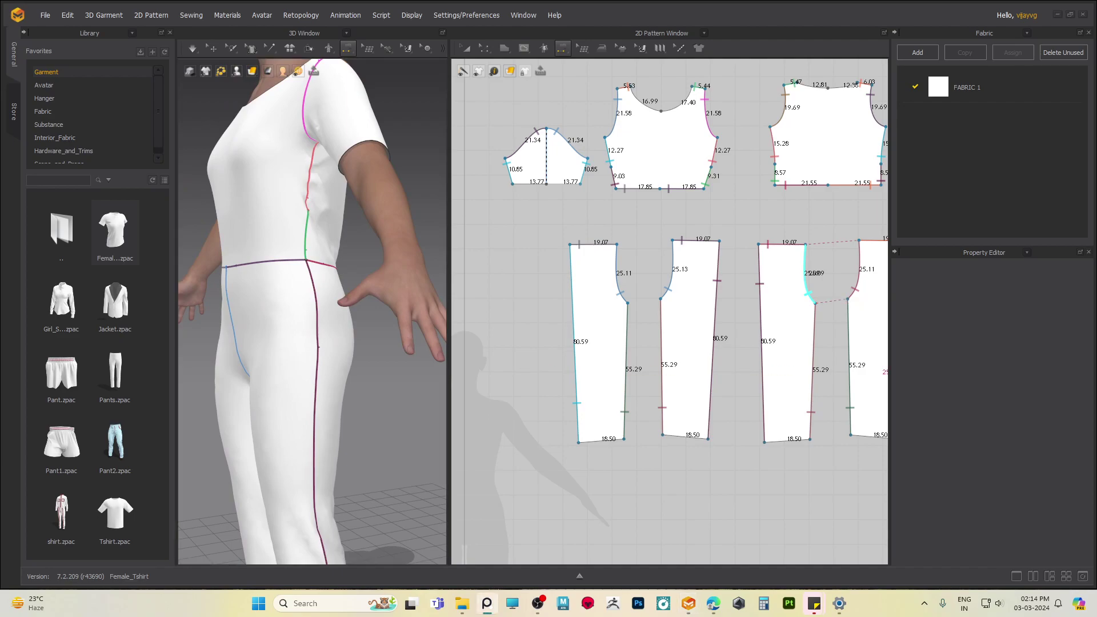
{"action": "right_click_drag", "start_coordinate": [366, 381], "coordinate": [403, 382]}
{"action": "middle_click_drag", "start_coordinate": [320, 458], "coordinate": [309, 321]}
{"action": "mouse_move", "coordinate": [288, 355]}
{"action": "right_mouse_down"}
{"action": "mouse_move", "coordinate": [312, 347]}
{"action": "mouse_move", "coordinate": [288, 347]}
{"action": "right_mouse_up"}
{"action": "middle_click_drag", "start_coordinate": [289, 347], "coordinate": [220, 287]}
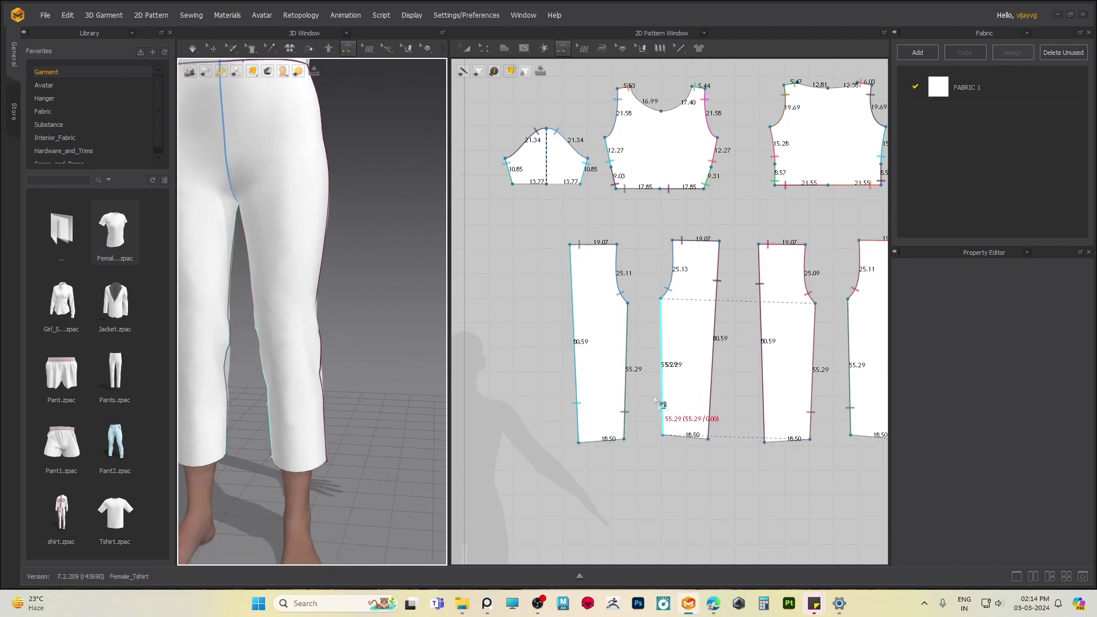
{"action": "middle_click_drag", "start_coordinate": [661, 404], "coordinate": [650, 299]}
- Move the outer hem corners of the first and third leg patterns outward, widening their hems to about 24.5 cm
{"action": "left_click", "coordinate": [485, 48]}
{"action": "left_click", "coordinate": [514, 72]}
{"action": "middle_click_drag", "start_coordinate": [539, 312], "coordinate": [558, 348]}
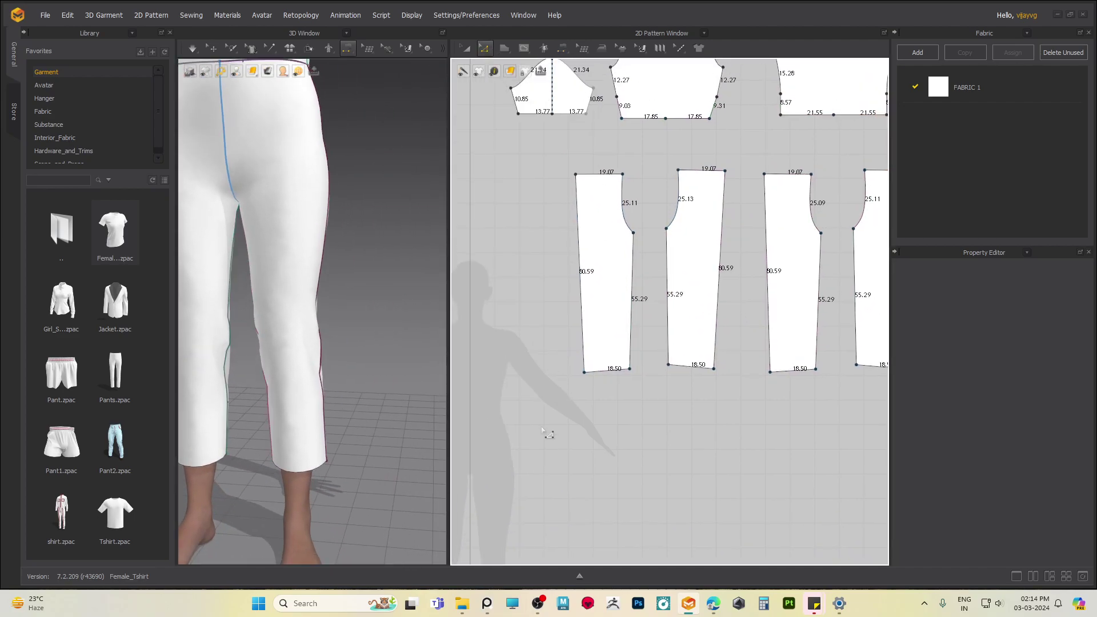
{"action": "left_click_drag", "start_coordinate": [597, 349], "coordinate": [595, 364]}
{"action": "scroll", "coordinate": [705, 396], "scroll_direction": "down", "scroll_amount": 2}
{"action": "middle_click_drag", "start_coordinate": [707, 415], "coordinate": [747, 451]}
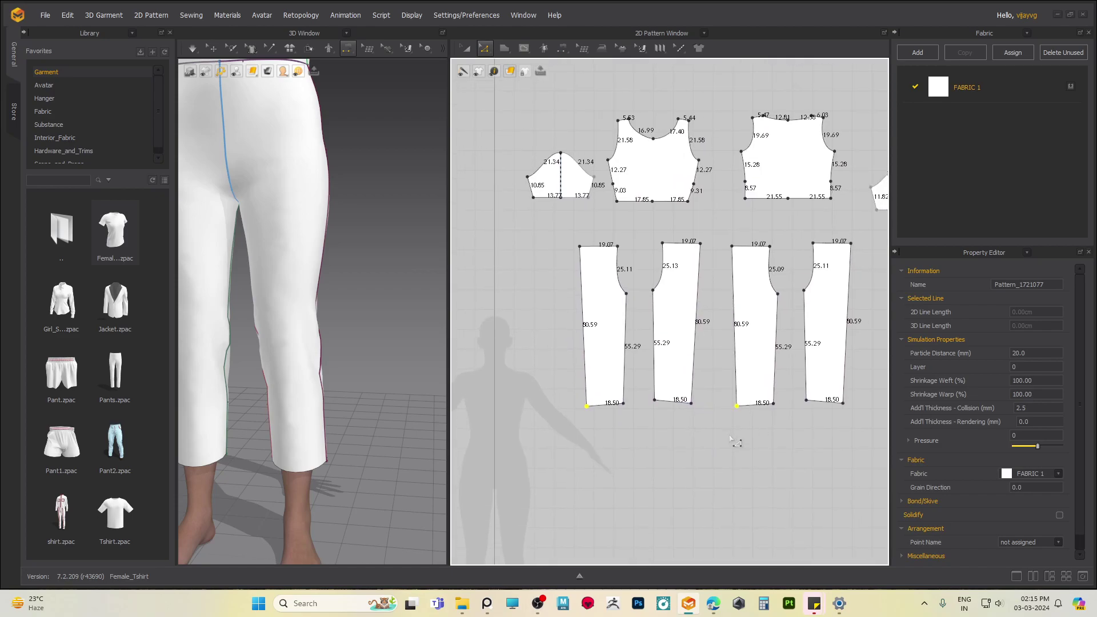
{"action": "key", "text": "Left"}
{"action": "key", "text": "Left"}
{"action": "key", "text": "Left"}
{"action": "key", "text": "Left"}
{"action": "key", "text": "Left"}
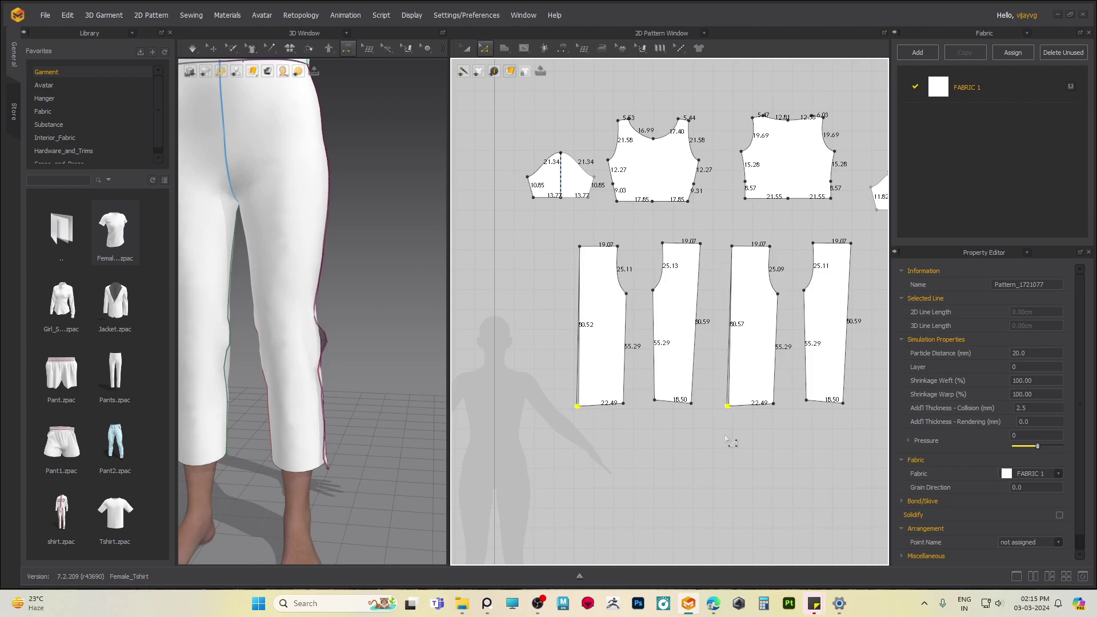
- Move the outer hem corners of the second and fourth leg patterns outward, widening their hems to about 25.5 cm
{"action": "left_click", "coordinate": [692, 403]}
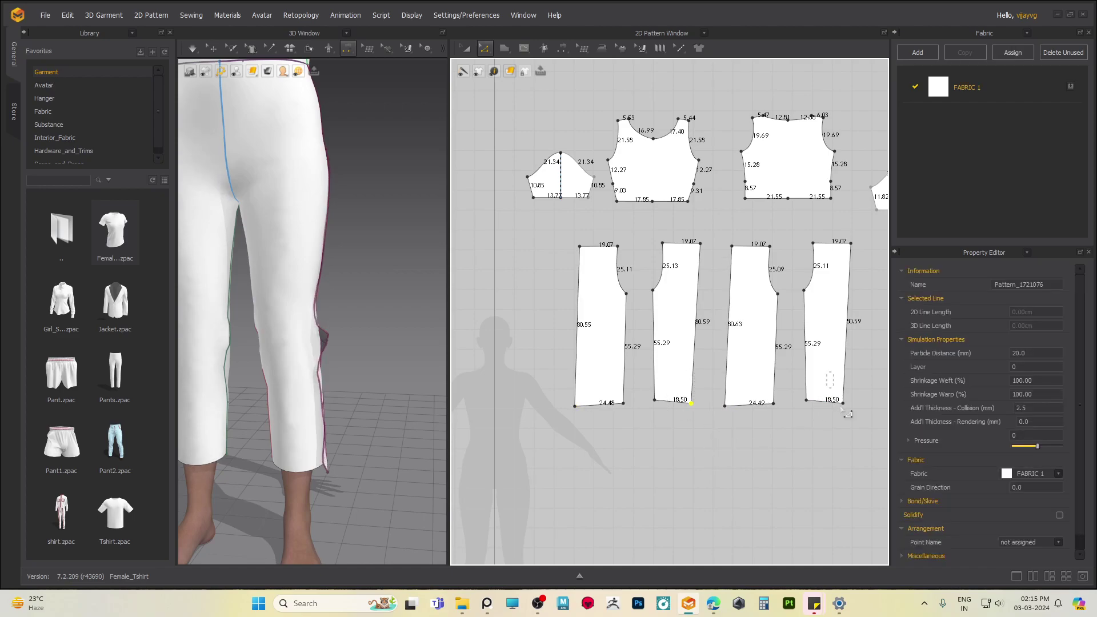
{"action": "middle_click_drag", "start_coordinate": [847, 482], "coordinate": [802, 494]}
{"action": "key", "text": "Right"}
{"action": "key", "text": "Right"}
{"action": "key", "text": "Right"}
{"action": "key", "text": "Right"}
{"action": "key", "text": "Right"}
{"action": "key", "text": "Right"}
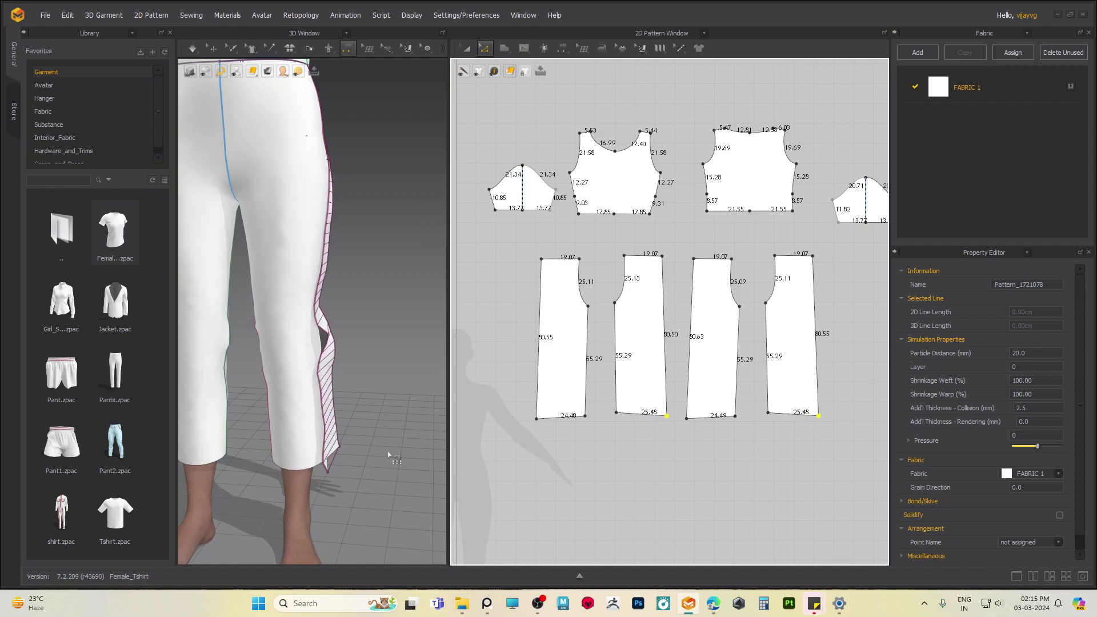
- Simulate the widened legs and tug the front and back hems down to settle the fabric
{"action": "key", "text": "space"}
{"action": "left_click_drag", "start_coordinate": [295, 461], "coordinate": [289, 477]}
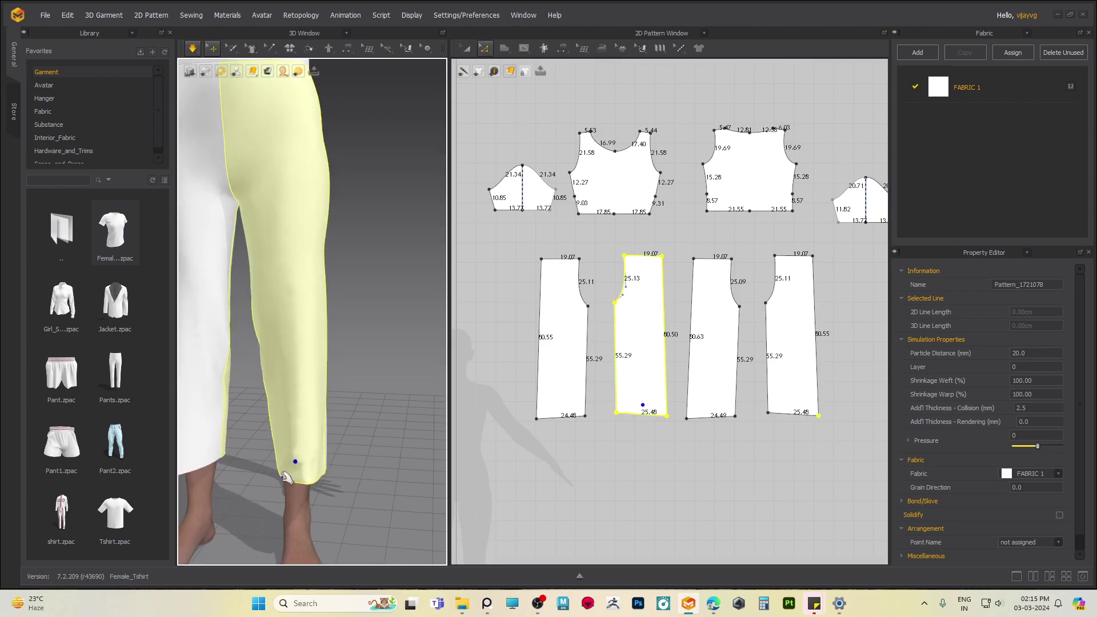
{"action": "scroll", "coordinate": [290, 479], "scroll_direction": "up", "scroll_amount": 1}
{"action": "mouse_move", "coordinate": [290, 479]}
{"action": "right_mouse_down"}
{"action": "mouse_move", "coordinate": [315, 414]}
{"action": "mouse_move", "coordinate": [348, 418]}
{"action": "mouse_move", "coordinate": [287, 463]}
{"action": "right_mouse_up"}
{"action": "left_click", "coordinate": [331, 439]}
{"action": "left_click_drag", "start_coordinate": [338, 429], "coordinate": [343, 437]}
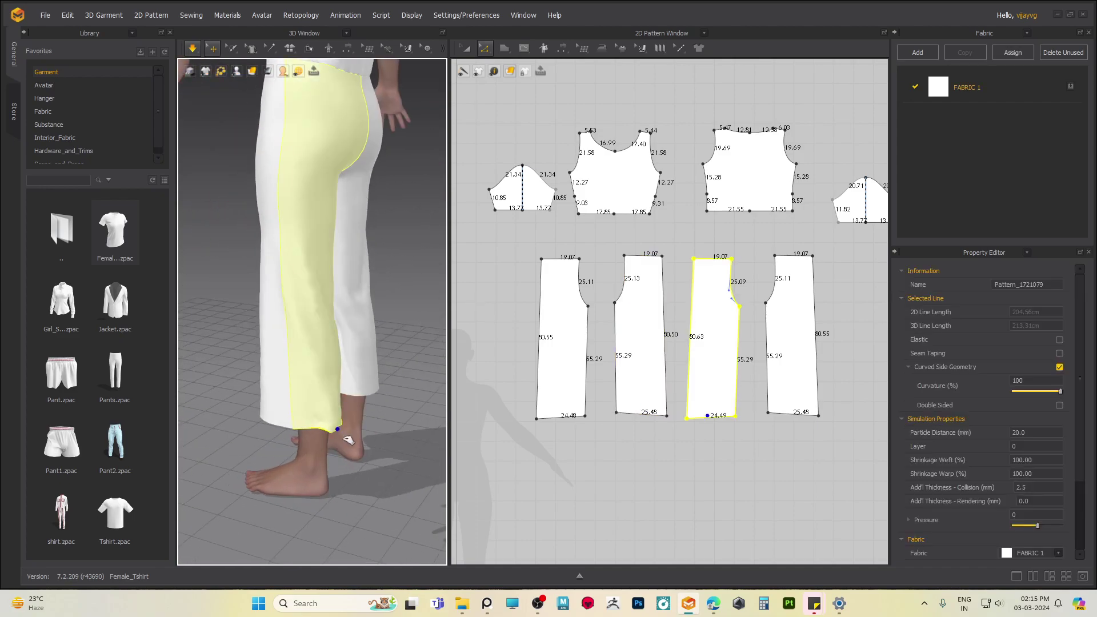
- Shift the inner hem corners of the two front legs inward and down, lengthening the inseams to about 57.3 cm
{"action": "middle_click_drag", "start_coordinate": [695, 449], "coordinate": [732, 413]}
{"action": "key", "text": "n"}
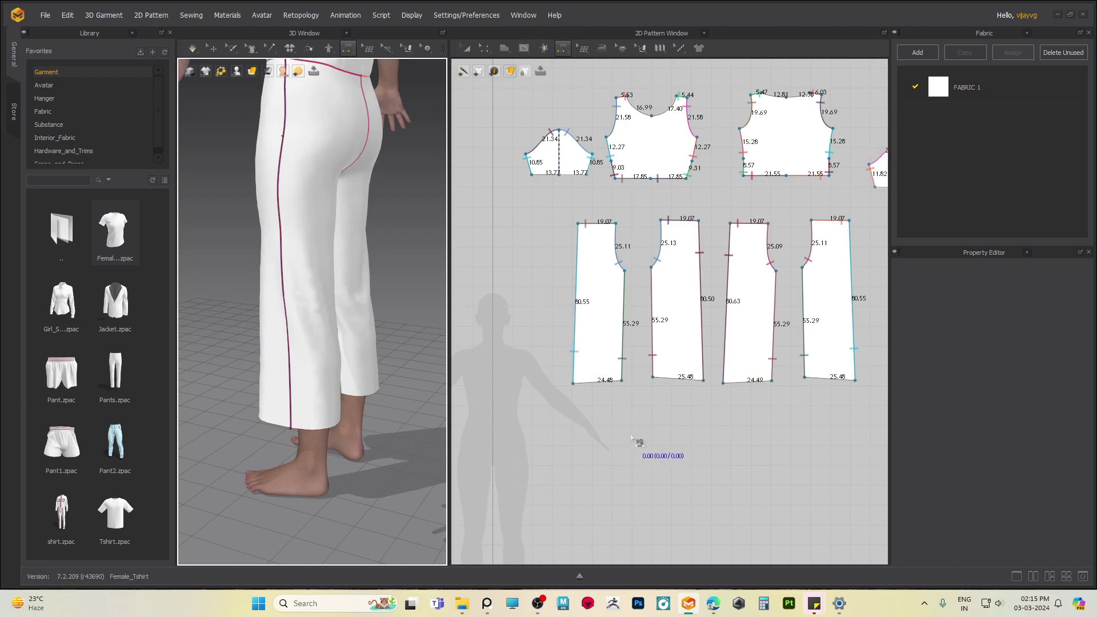
{"action": "right_click_drag", "start_coordinate": [634, 437], "coordinate": [662, 427]}
{"action": "middle_click_drag", "start_coordinate": [671, 435], "coordinate": [650, 379]}
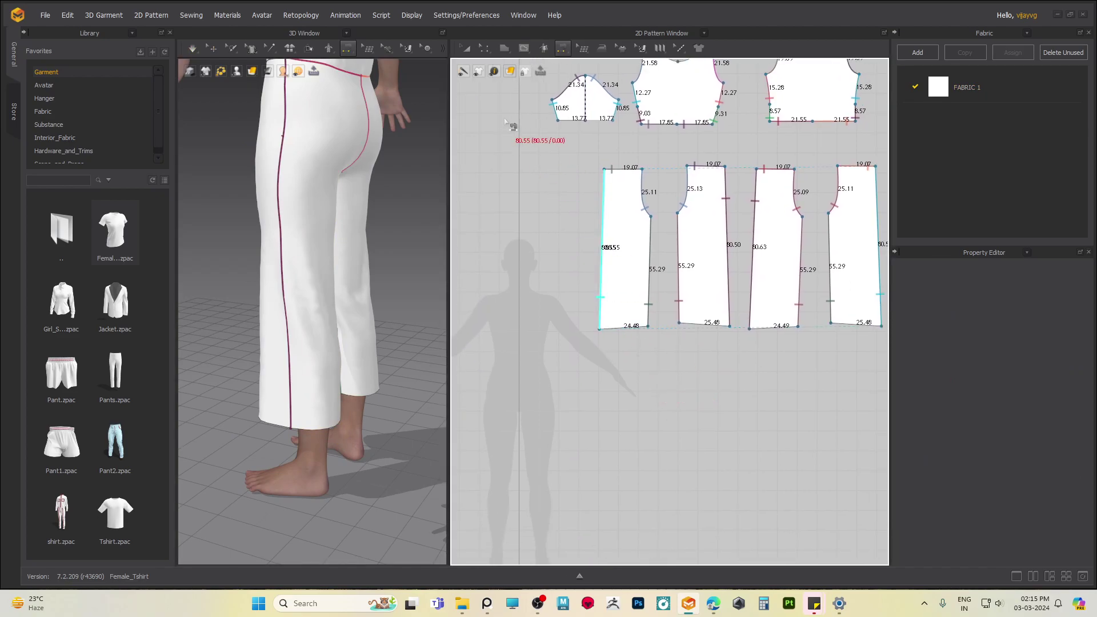
{"action": "left_click", "coordinate": [483, 50]}
{"action": "middle_click_drag", "start_coordinate": [596, 426], "coordinate": [595, 449]}
{"action": "mouse_move", "coordinate": [668, 341]}
{"action": "left_mouse_down"}
{"action": "mouse_move", "coordinate": [663, 359]}
{"action": "mouse_move", "coordinate": [687, 371]}
{"action": "mouse_move", "coordinate": [679, 325]}
{"action": "left_mouse_up"}
{"action": "key", "text": "Right"}
{"action": "key", "text": "Right"}
{"action": "key", "text": "Down"}
{"action": "key", "text": "Down"}
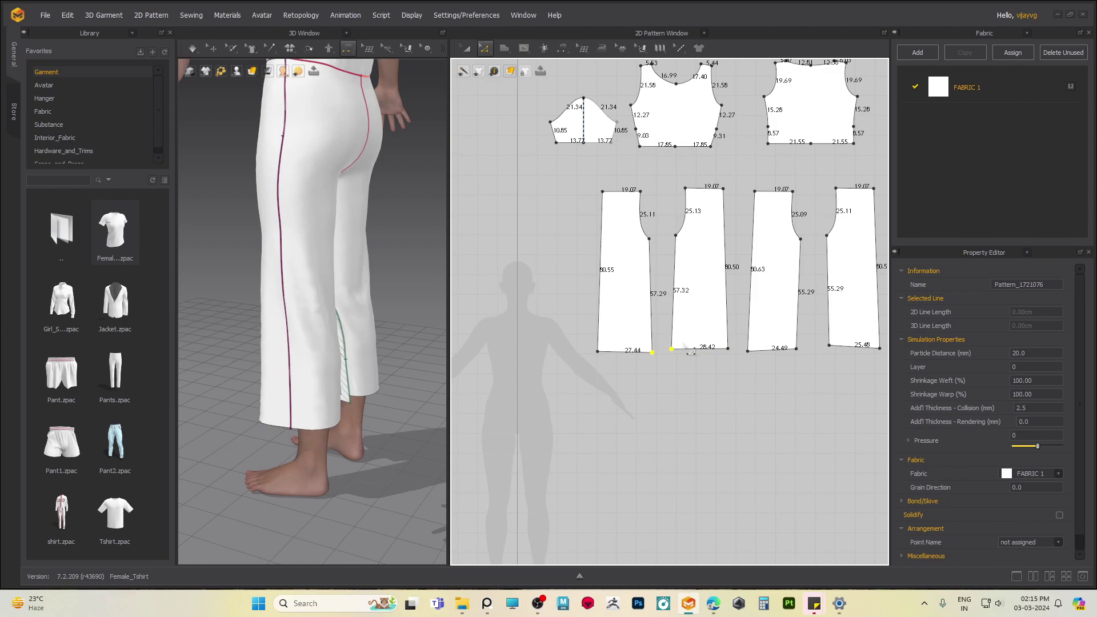
- Shift the inner hem corners of the two back legs inward and down, widening both hems to about 28.4 cm
{"action": "middle_click_drag", "start_coordinate": [784, 410], "coordinate": [693, 424]}
{"action": "left_click_drag", "start_coordinate": [684, 411], "coordinate": [742, 343]}
{"action": "key", "text": "Left"}
{"action": "key", "text": "Left"}
{"action": "key", "text": "Left"}
{"action": "key", "text": "Down"}
- Simulate the garment, pull the leg hem down and inspect the pants from the front
{"action": "key", "text": "space"}
{"action": "right_click_drag", "start_coordinate": [328, 417], "coordinate": [426, 411]}
{"action": "left_click_drag", "start_coordinate": [314, 434], "coordinate": [304, 475]}
{"action": "right_click_drag", "start_coordinate": [303, 429], "coordinate": [280, 424]}
{"action": "middle_click_drag", "start_coordinate": [335, 307], "coordinate": [334, 465]}
{"action": "right_click_drag", "start_coordinate": [334, 348], "coordinate": [316, 370]}
- Shift the outer waist corners of the two front leg patterns outward, widening each waist edge to about 22.07 cm
{"action": "key", "text": "n"}
{"action": "middle_click_drag", "start_coordinate": [627, 382], "coordinate": [651, 426]}
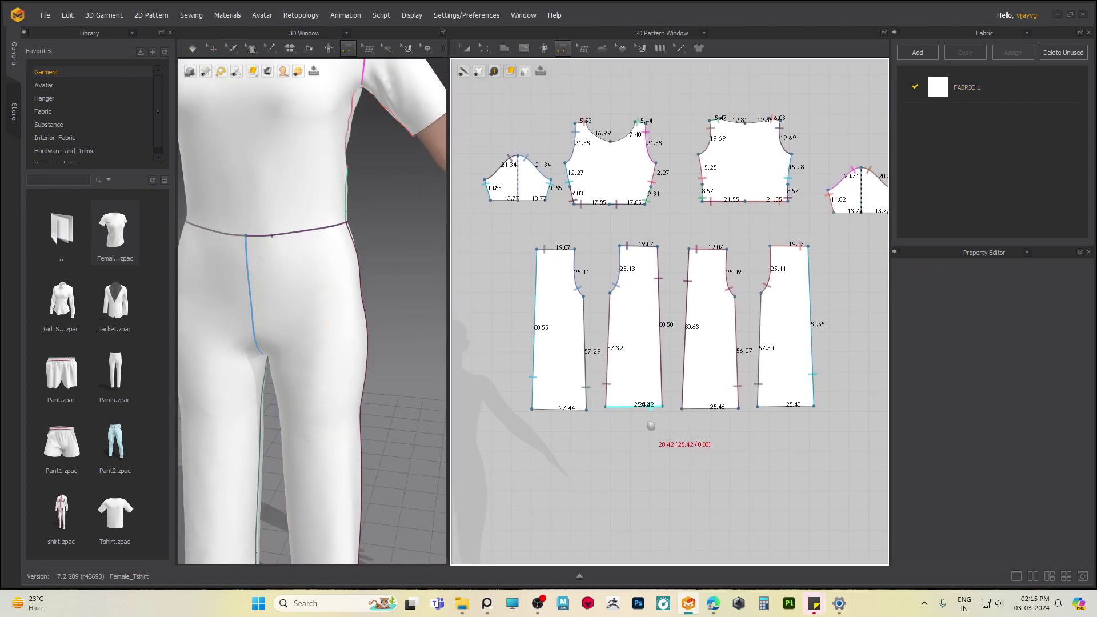
{"action": "left_click", "coordinate": [484, 48]}
{"action": "left_click", "coordinate": [515, 105]}
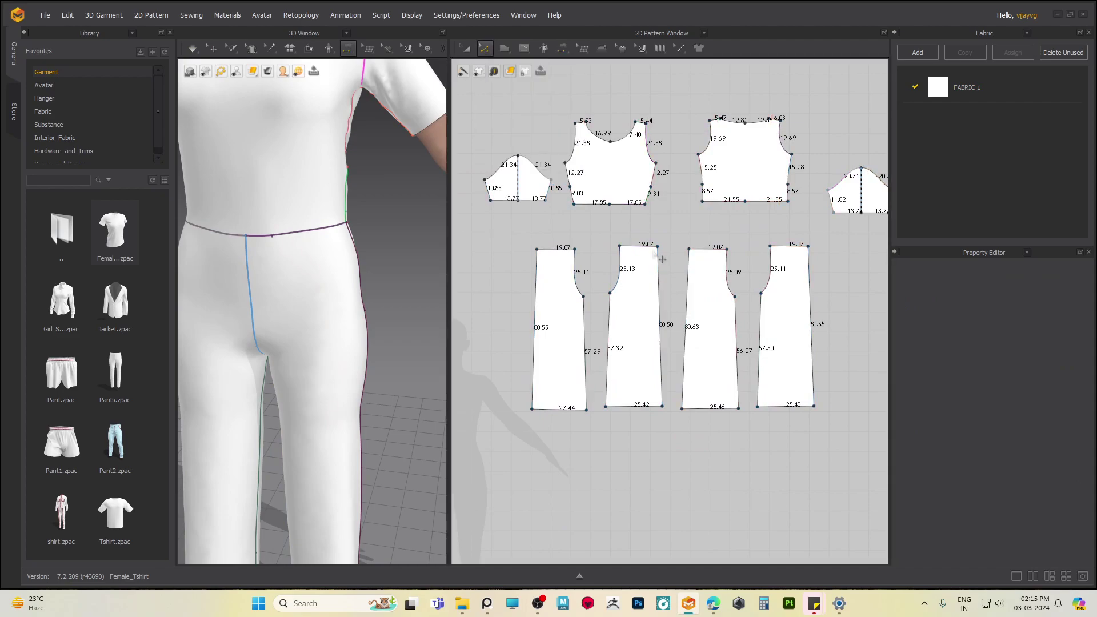
{"action": "left_click_drag", "start_coordinate": [673, 285], "coordinate": [671, 288]}
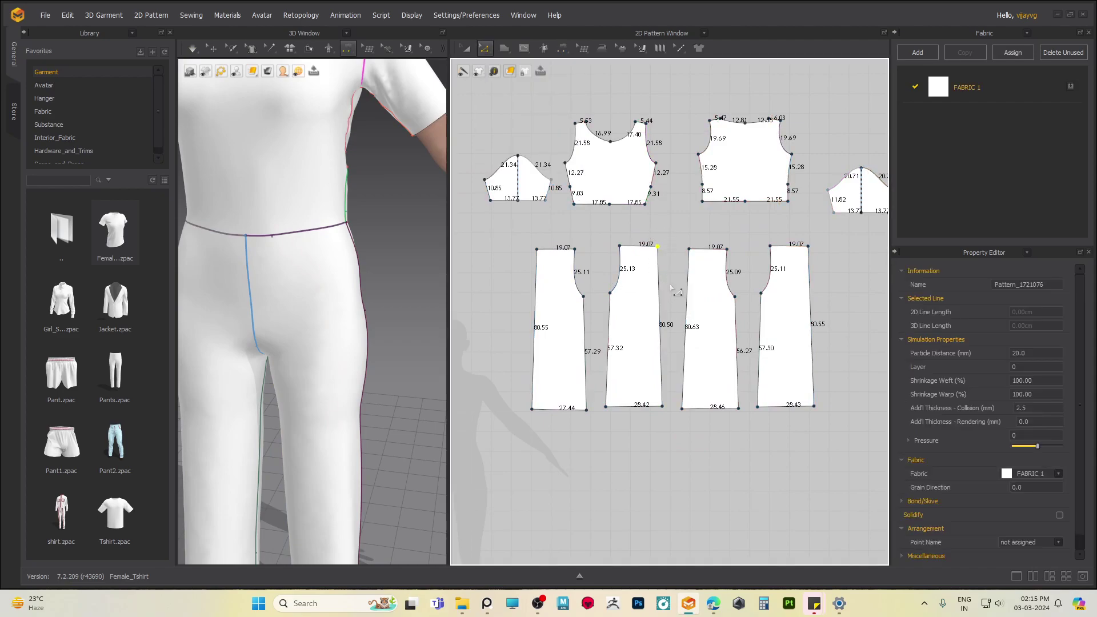
{"action": "key", "text": "Right"}
{"action": "key", "text": "shift+Right"}
{"action": "left_click_drag", "start_coordinate": [507, 239], "coordinate": [547, 288]}
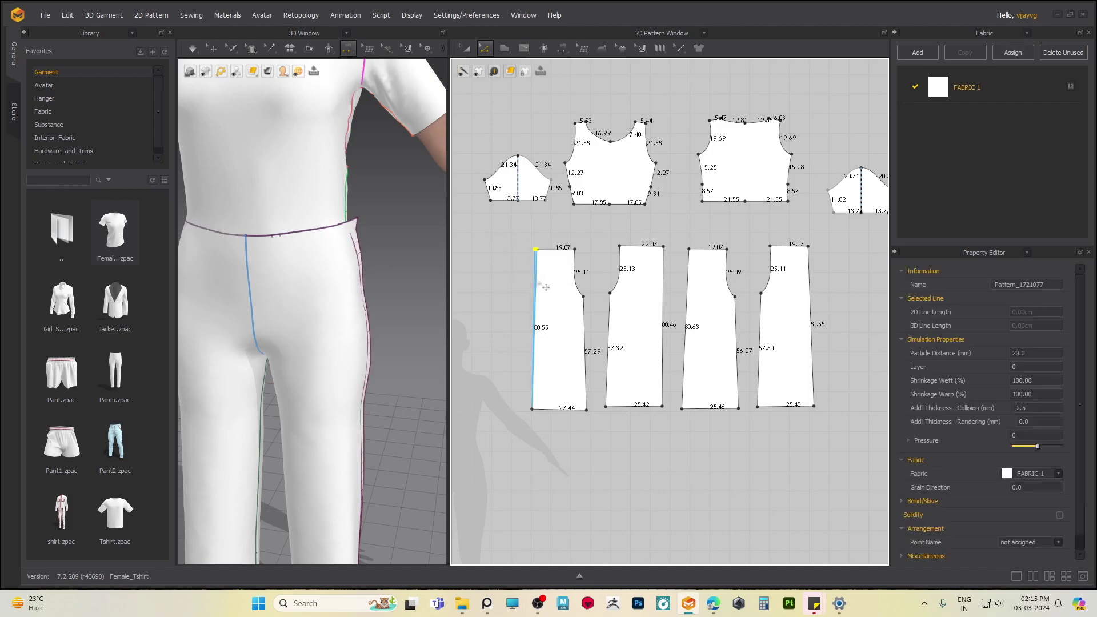
{"action": "left_click", "coordinate": [495, 307]}
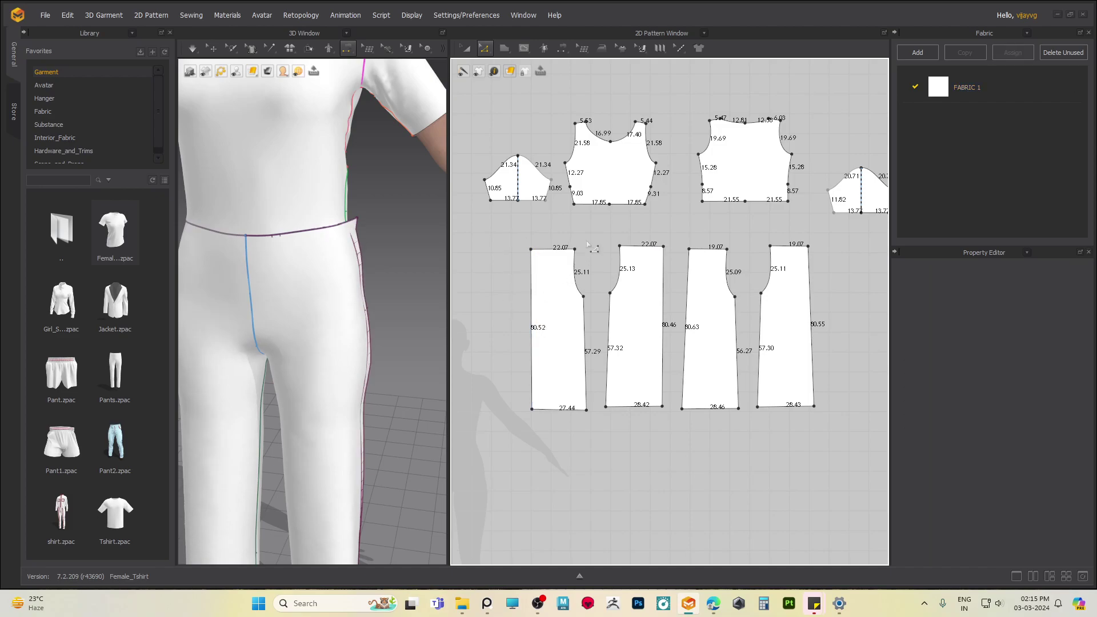
- Move the side hem corners of the T-shirt front and back outward, widening the hem halves to about 20.85 cm and 22.55 cm
{"action": "left_click_drag", "start_coordinate": [668, 197], "coordinate": [650, 215]}
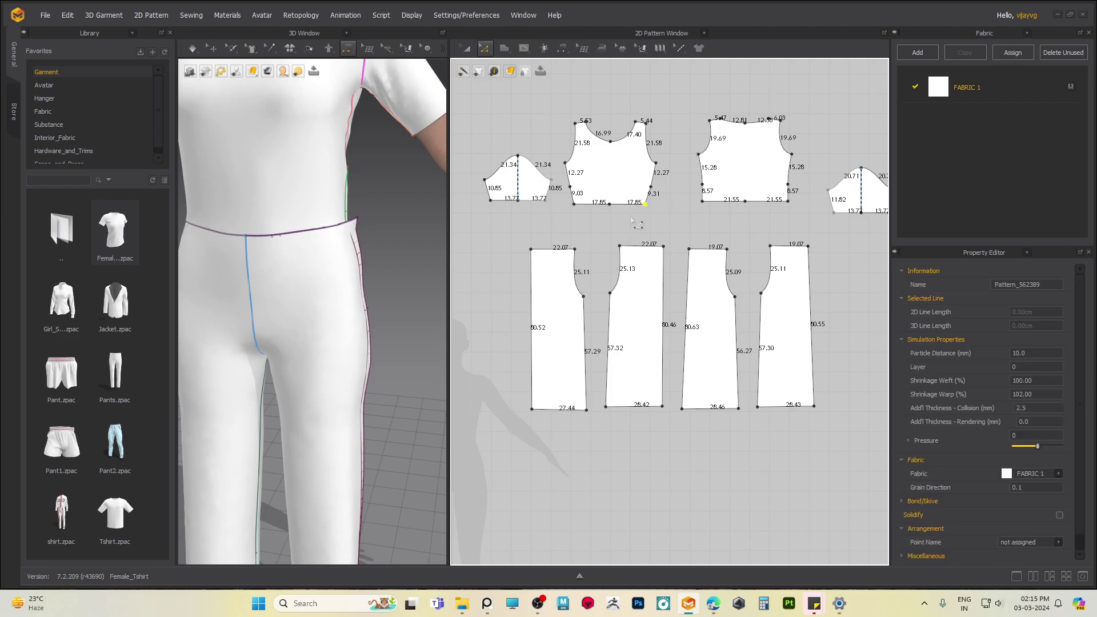
{"action": "left_click_drag", "start_coordinate": [563, 217], "coordinate": [586, 200]}
{"action": "key", "text": "shift+Left"}
{"action": "left_click_drag", "start_coordinate": [672, 222], "coordinate": [718, 198]}
{"action": "left_click_drag", "start_coordinate": [779, 220], "coordinate": [795, 198]}
- Simulate the widened garment, tug the front and back pant legs and inspect the waist seam from behind
{"action": "key", "text": "q"}
{"action": "left_click", "coordinate": [330, 326]}
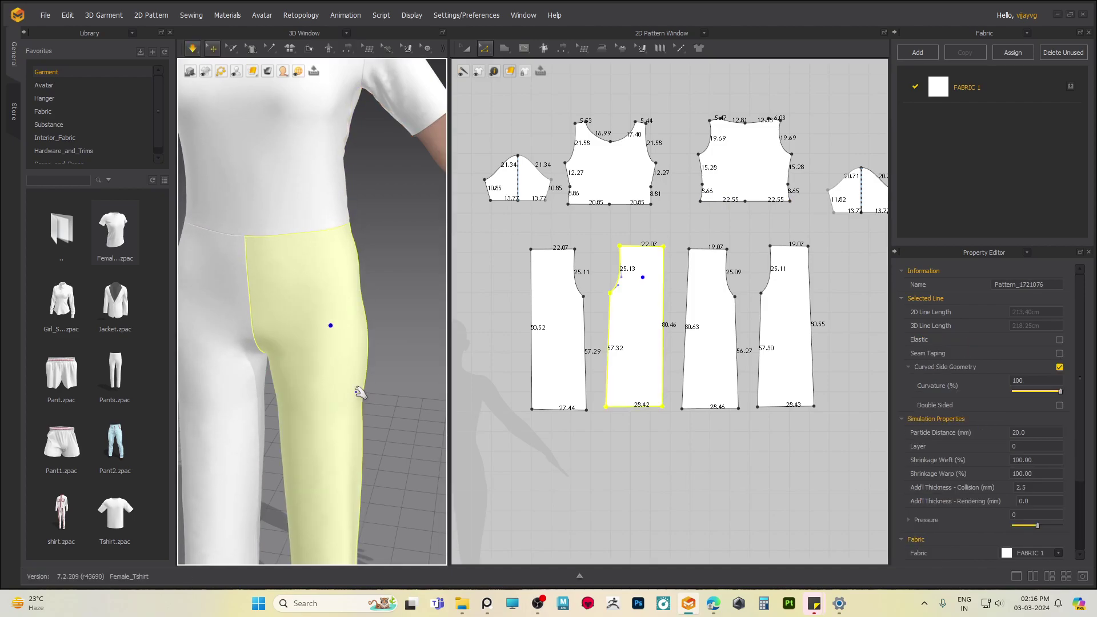
{"action": "right_click_drag", "start_coordinate": [360, 392], "coordinate": [327, 300]}
{"action": "left_click", "coordinate": [338, 229]}
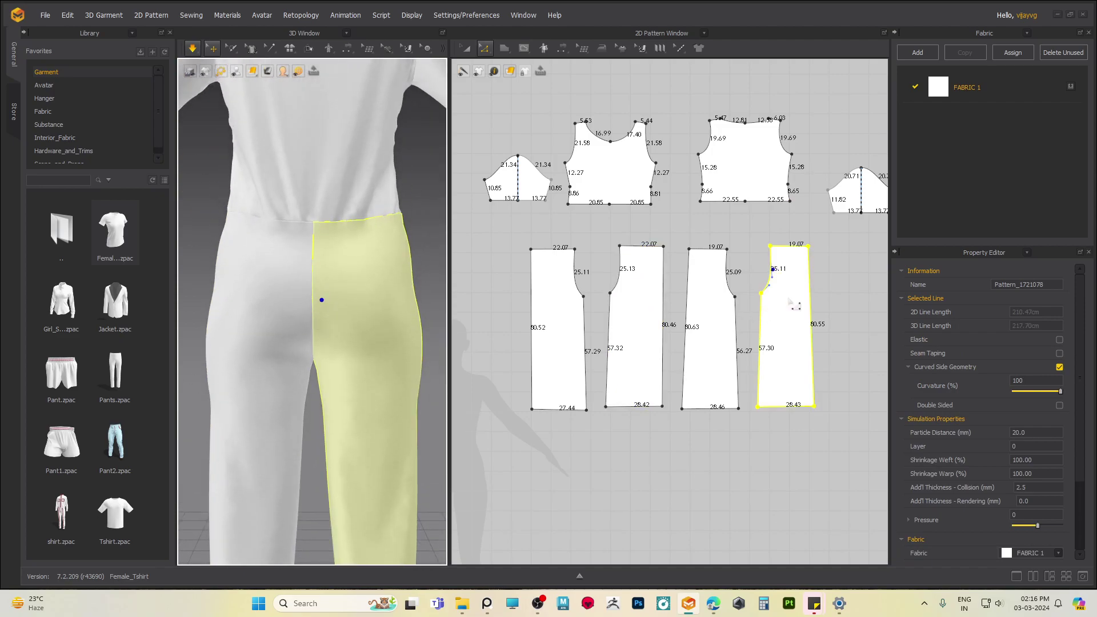
{"action": "middle_click_drag", "start_coordinate": [789, 300], "coordinate": [773, 333]}
{"action": "key", "text": "b"}
{"action": "mouse_move", "coordinate": [320, 338]}
{"action": "right_mouse_down"}
{"action": "mouse_move", "coordinate": [183, 341]}
{"action": "mouse_move", "coordinate": [361, 357]}
{"action": "mouse_move", "coordinate": [305, 339]}
{"action": "right_mouse_up"}
{"action": "middle_click_drag", "start_coordinate": [619, 281], "coordinate": [628, 310]}
{"action": "right_click_drag", "start_coordinate": [324, 441], "coordinate": [337, 439]}
{"action": "middle_click_drag", "start_coordinate": [337, 439], "coordinate": [335, 421]}
{"action": "middle_click_drag", "start_coordinate": [727, 284], "coordinate": [722, 316]}
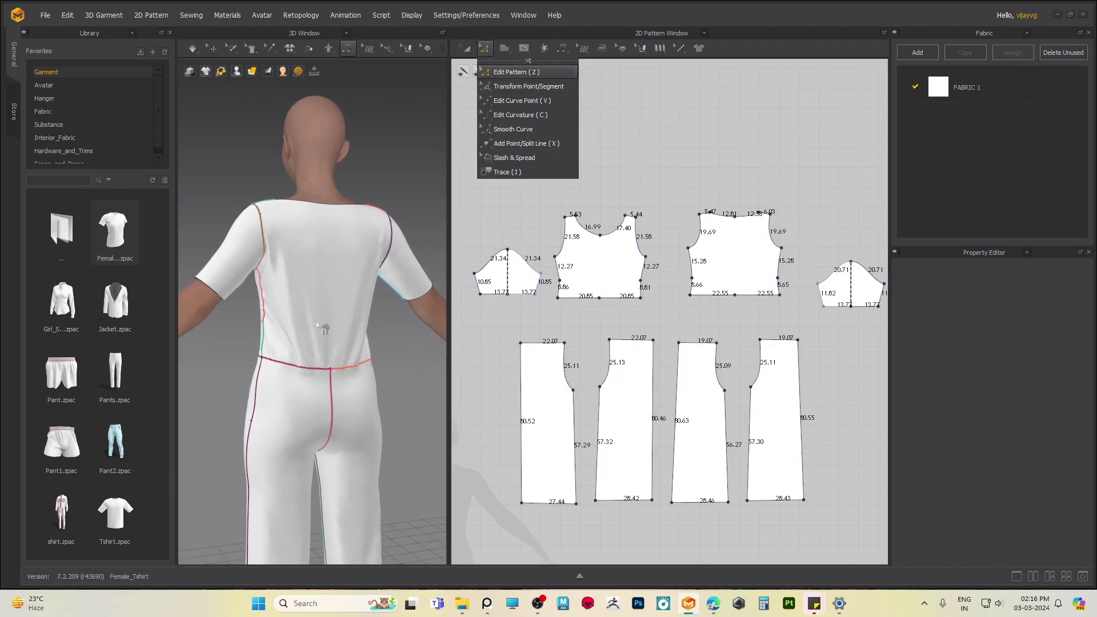
{"action": "middle_click_drag", "start_coordinate": [327, 387], "coordinate": [312, 362]}
- Lower the midpoint of the T-shirt back's hem, making each half about 22.6 cm long
{"action": "left_click", "coordinate": [736, 297]}
{"action": "left_click", "coordinate": [484, 48]}
{"action": "scroll", "coordinate": [754, 233], "scroll_direction": "down", "scroll_amount": 4}
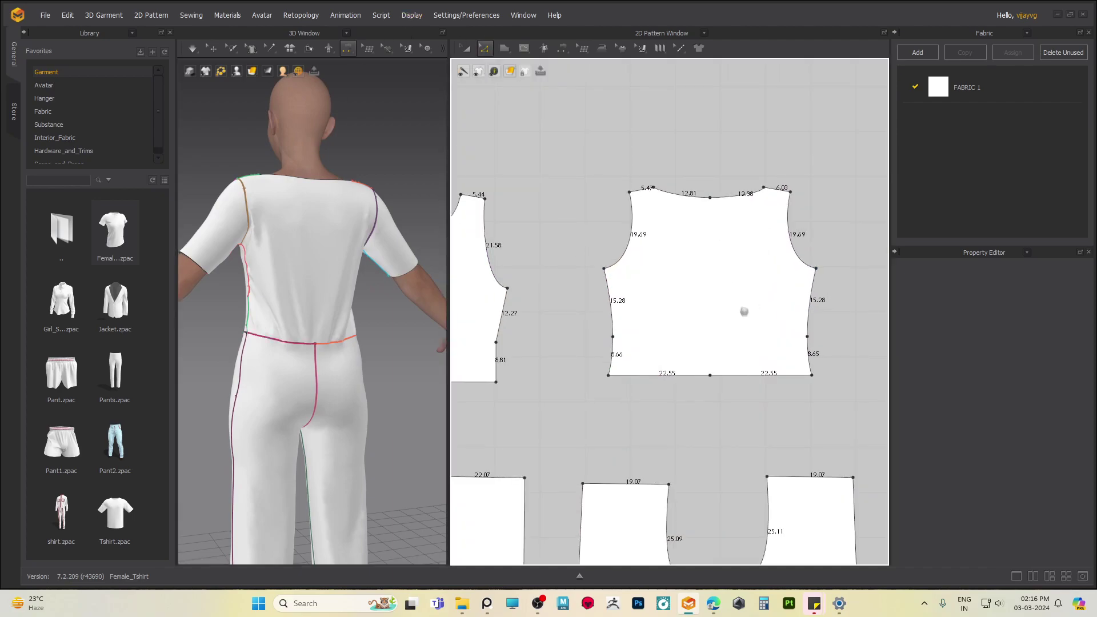
{"action": "middle_click_drag", "start_coordinate": [744, 312], "coordinate": [744, 278]}
{"action": "left_click_drag", "start_coordinate": [708, 342], "coordinate": [711, 365]}
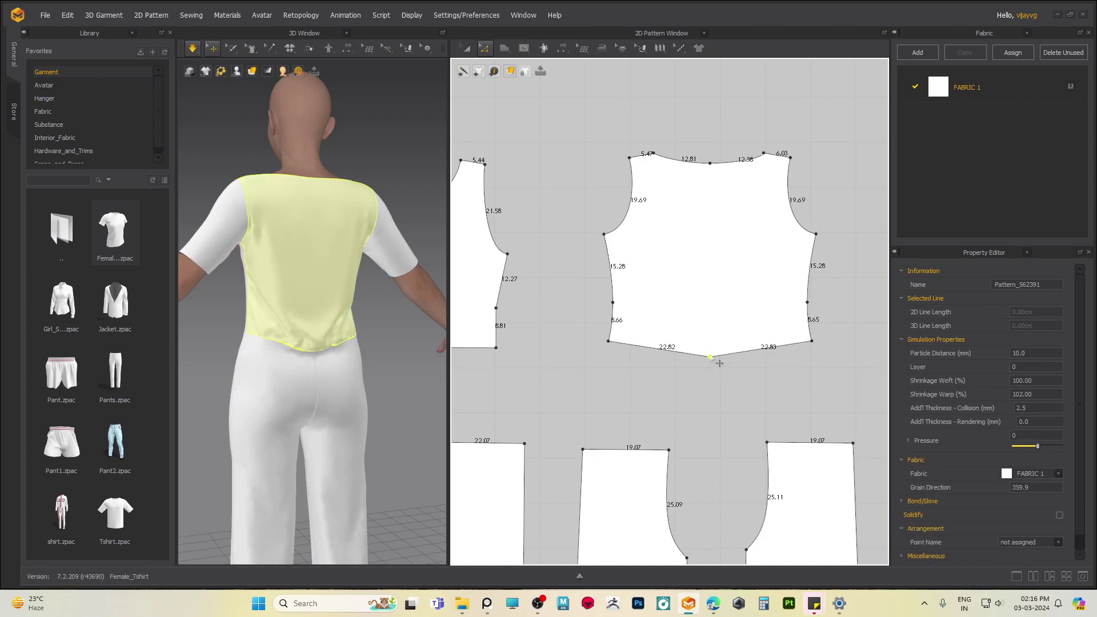
{"action": "key", "text": "ctrl+z"}
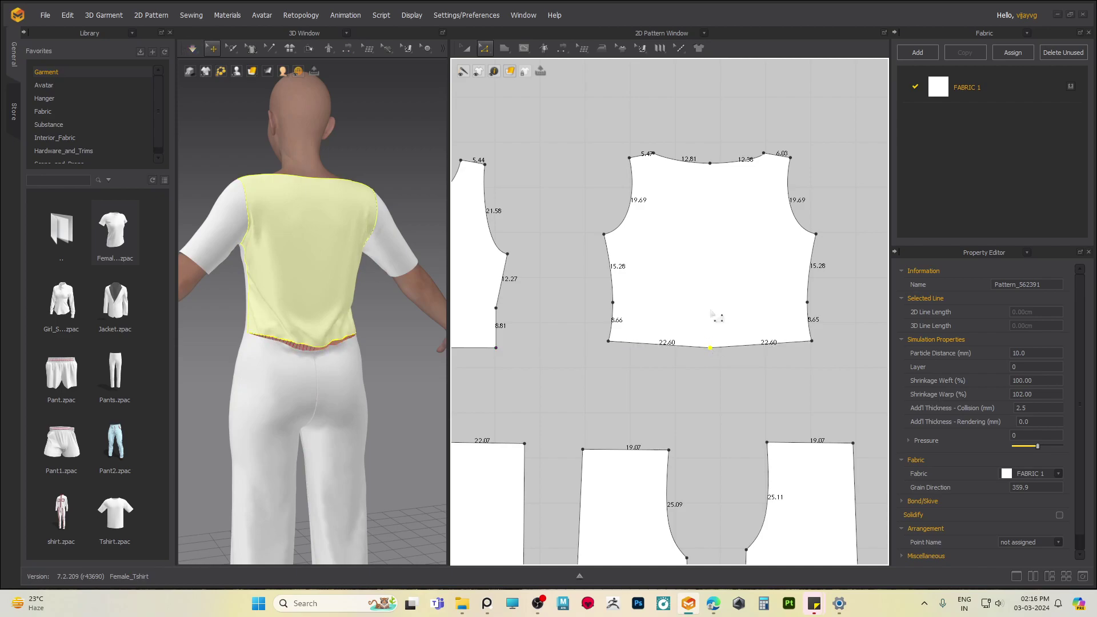
- Bend one half of the T-shirt back's hem into a slight curve, about 22.63 cm long
{"action": "left_click", "coordinate": [485, 49]}
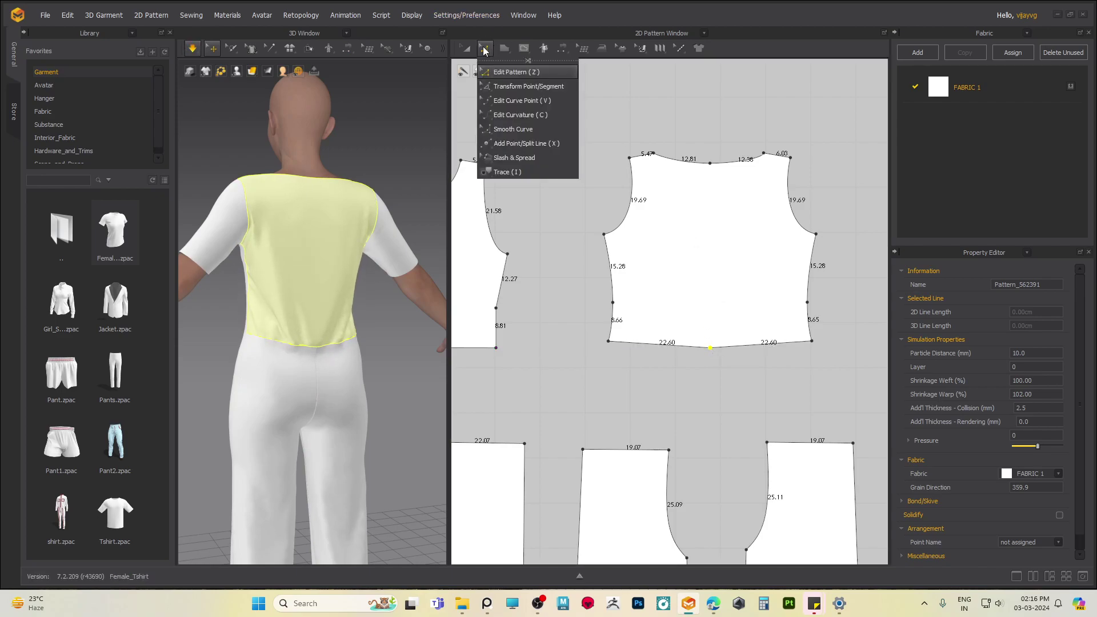
{"action": "left_click_drag", "start_coordinate": [709, 347], "coordinate": [746, 350]}
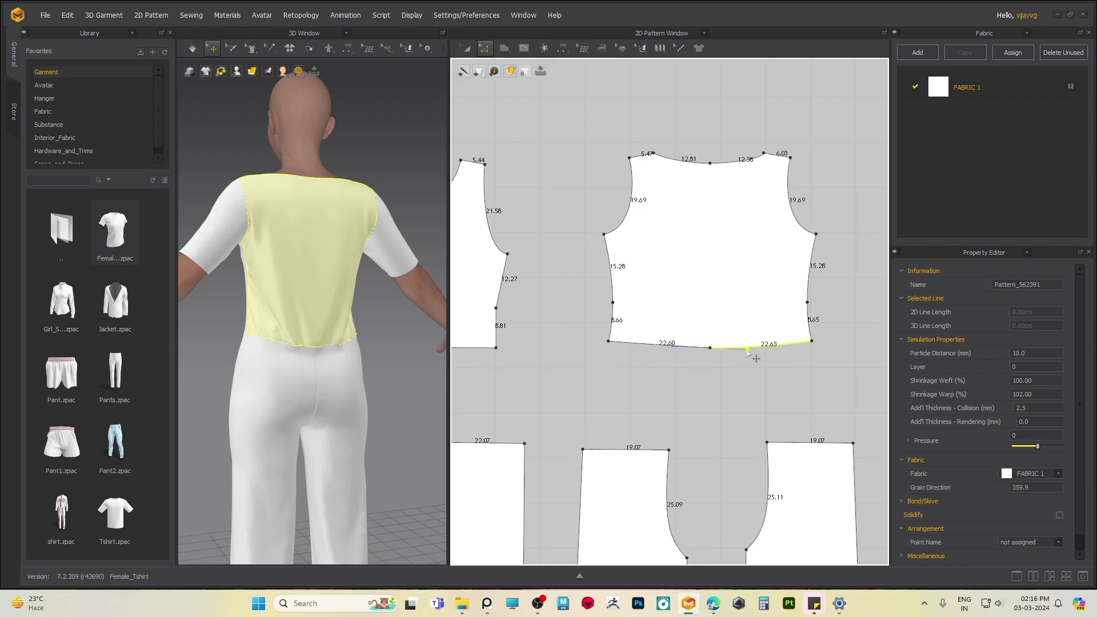
{"action": "left_click", "coordinate": [739, 380]}
{"action": "scroll", "coordinate": [724, 375], "scroll_direction": "up", "scroll_amount": 3}
{"action": "left_click", "coordinate": [693, 333]}
- Simulate the garment and pull the pants at the back and front waist and the lower T-shirt back to settle the fabric
{"action": "left_click", "coordinate": [338, 354]}
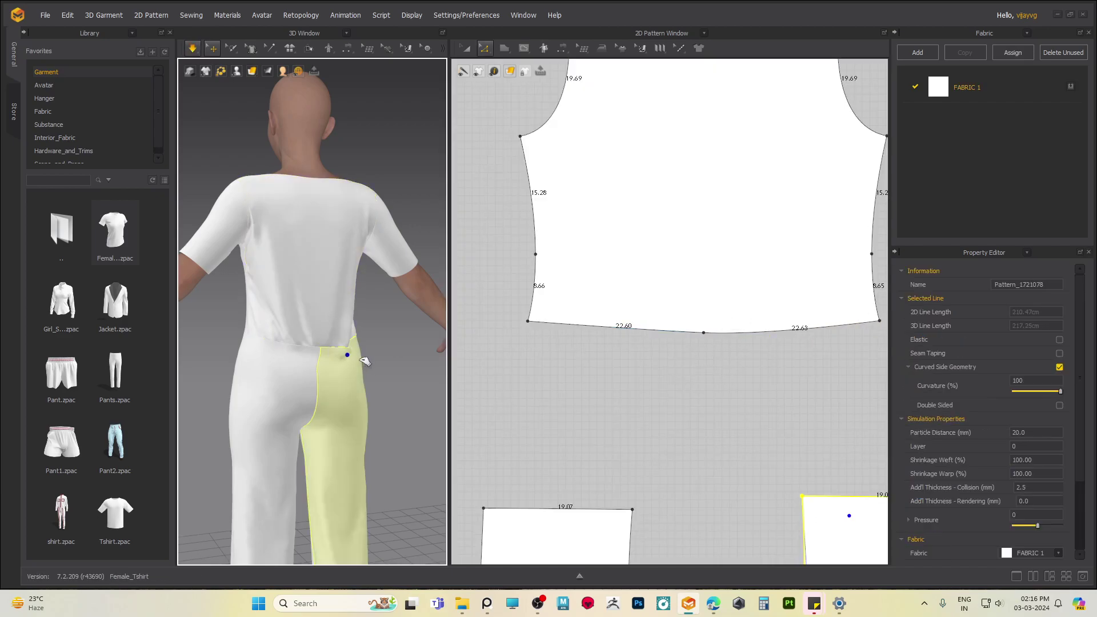
{"action": "left_click", "coordinate": [263, 362]}
{"action": "right_click_drag", "start_coordinate": [201, 375], "coordinate": [390, 365]}
{"action": "left_click_drag", "start_coordinate": [300, 312], "coordinate": [304, 346]}
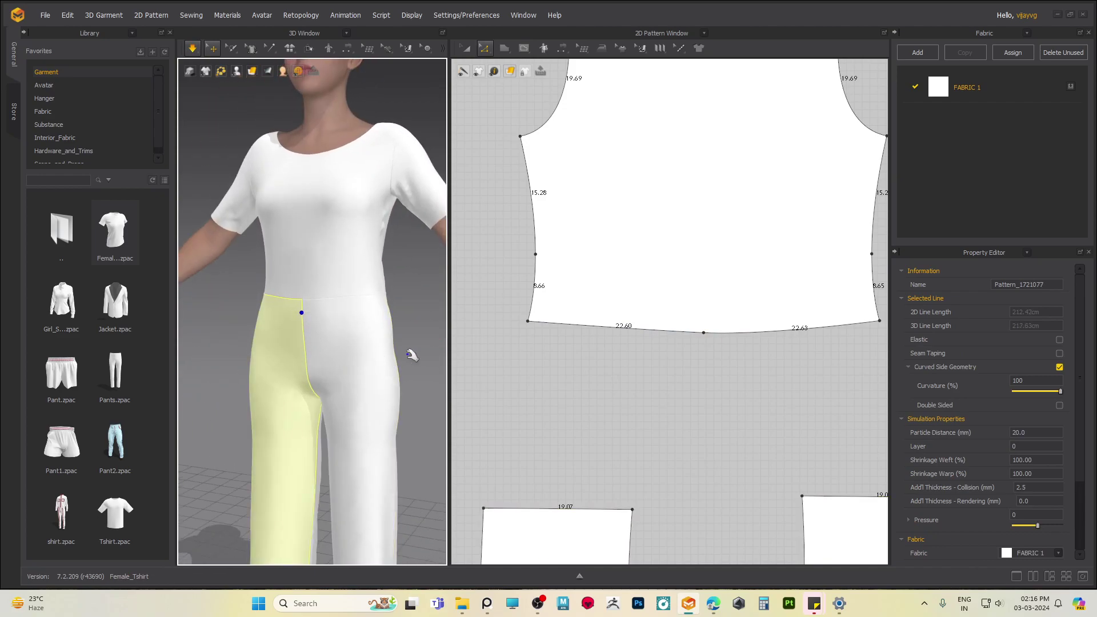
{"action": "right_click_drag", "start_coordinate": [417, 352], "coordinate": [260, 371]}
{"action": "middle_click_drag", "start_coordinate": [338, 395], "coordinate": [330, 332]}
{"action": "right_click_drag", "start_coordinate": [335, 332], "coordinate": [304, 251]}
{"action": "left_click", "coordinate": [292, 245]}
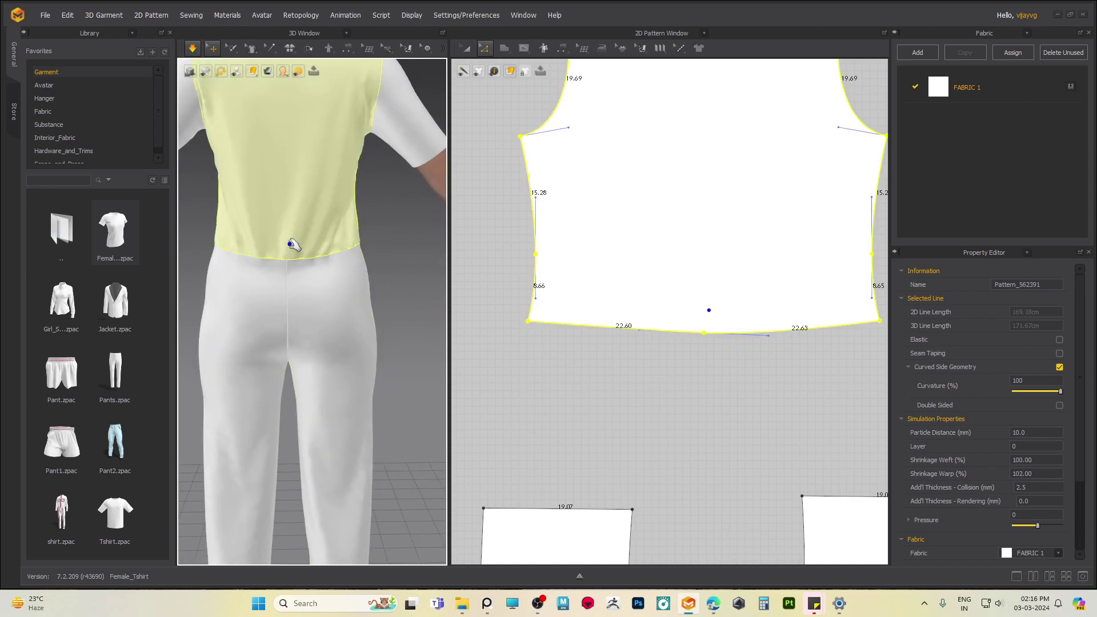
{"action": "left_click_drag", "start_coordinate": [294, 206], "coordinate": [301, 185]}
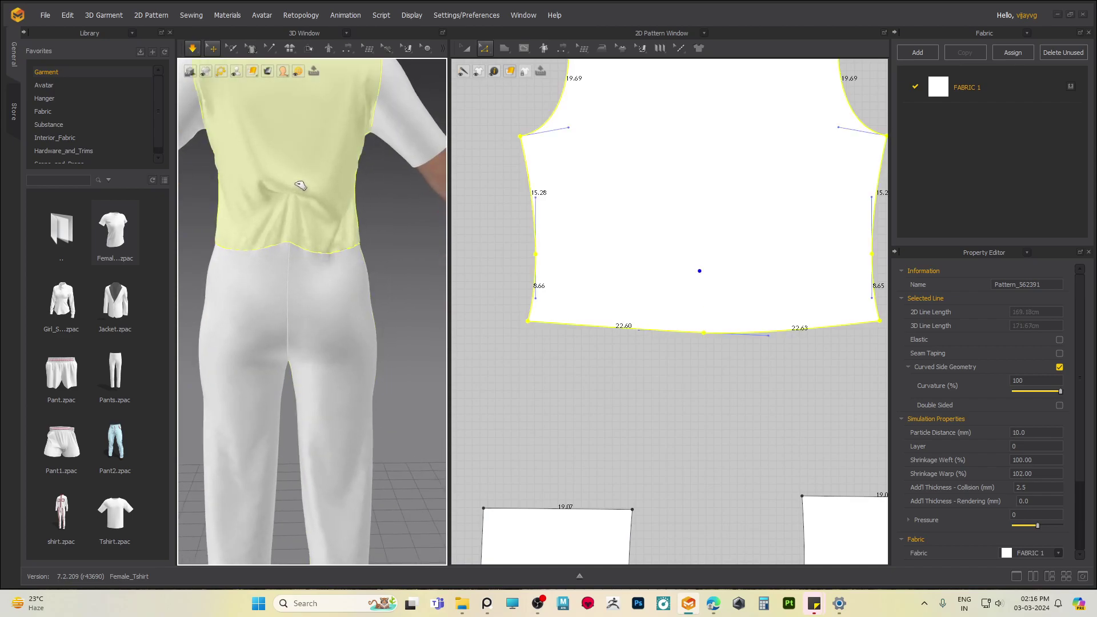
{"action": "key", "text": "space"}
- Raise the midpoint of the T-shirt back's hem slightly above its side corners, making each half about 22.56 cm, and simulate
{"action": "scroll", "coordinate": [658, 338], "scroll_direction": "down", "scroll_amount": 2}
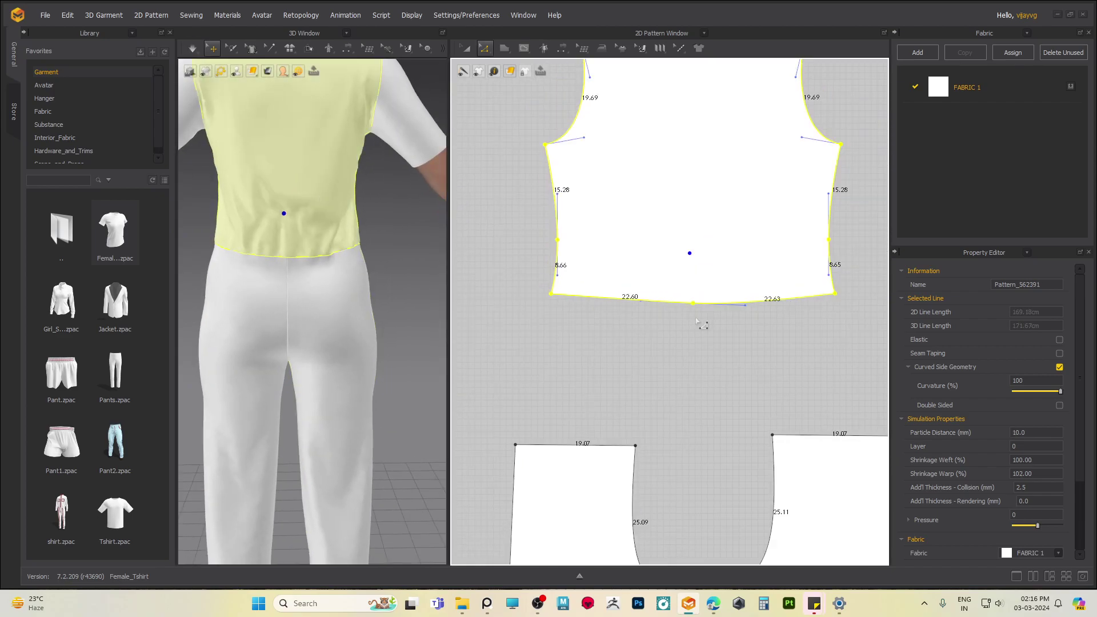
{"action": "left_click", "coordinate": [698, 322]}
{"action": "left_click", "coordinate": [693, 304]}
{"action": "key", "text": "Up"}
{"action": "key", "text": "Up"}
{"action": "key", "text": "space"}
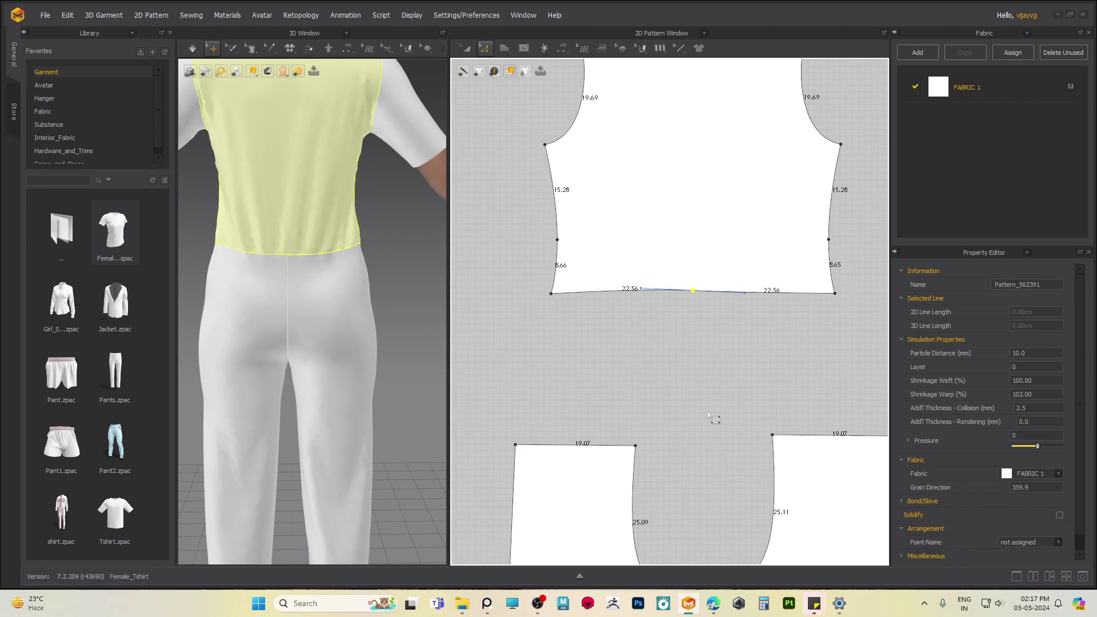
- Raise the center-back waist corners of both back leg patterns, lengthening the crotch edges to about 27 cm, and simulate
{"action": "scroll", "coordinate": [519, 300], "scroll_direction": "down", "scroll_amount": 2}
{"action": "left_click", "coordinate": [310, 287]}
{"action": "left_click", "coordinate": [241, 290], "text": "shift"}
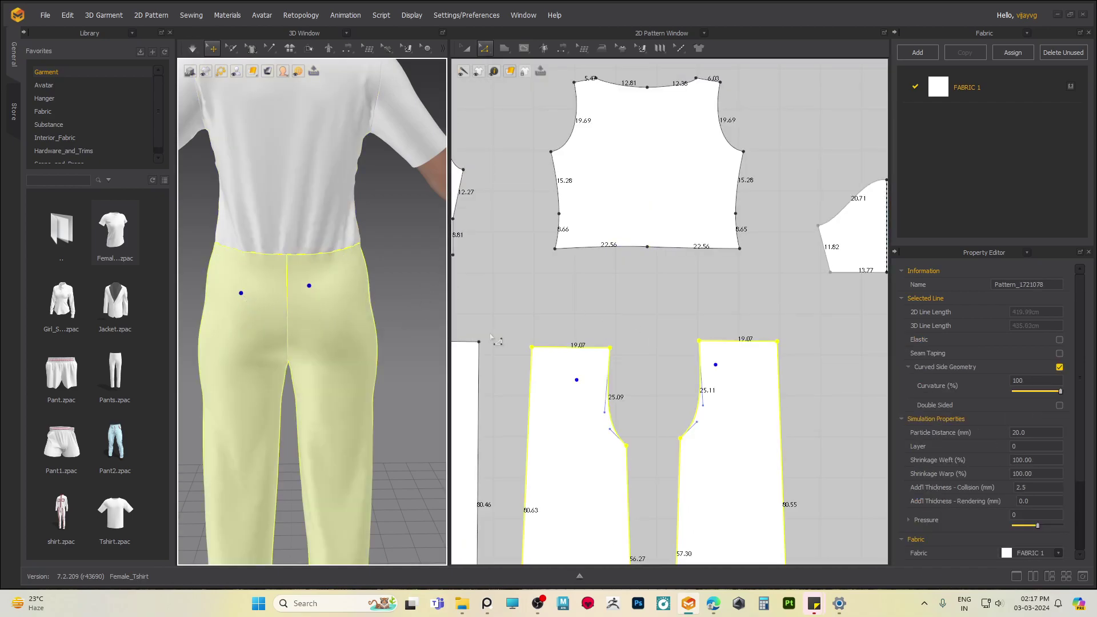
{"action": "middle_click_drag", "start_coordinate": [582, 377], "coordinate": [592, 366]}
{"action": "left_click", "coordinate": [636, 312]}
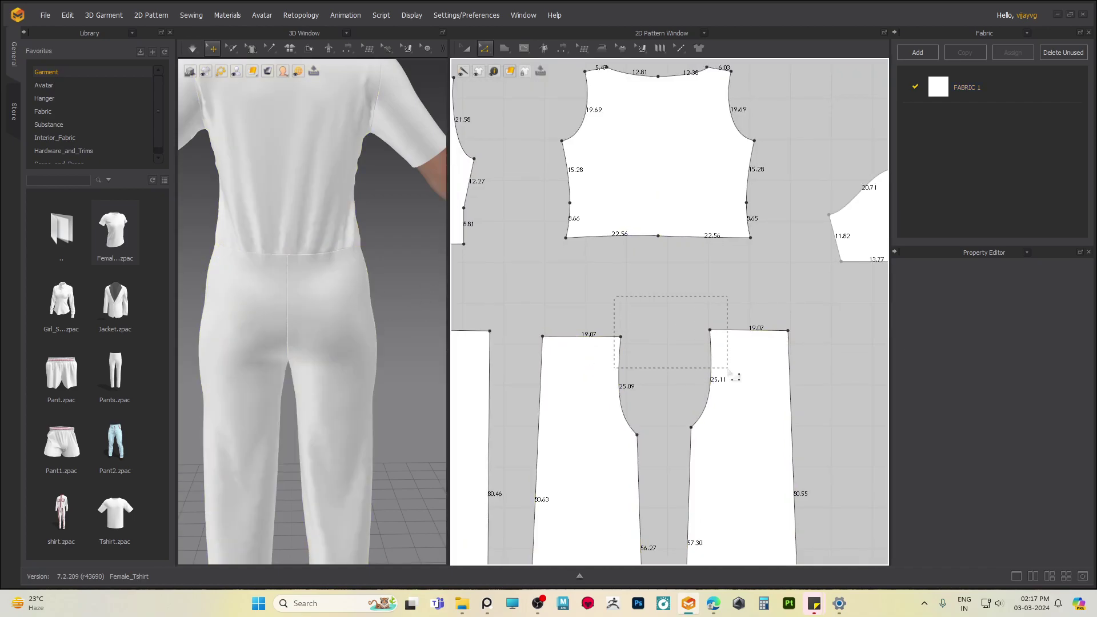
{"action": "left_click_drag", "start_coordinate": [730, 371], "coordinate": [727, 371]}
{"action": "key", "text": "Up"}
{"action": "key", "text": "shift+Up"}
{"action": "key", "text": "space"}
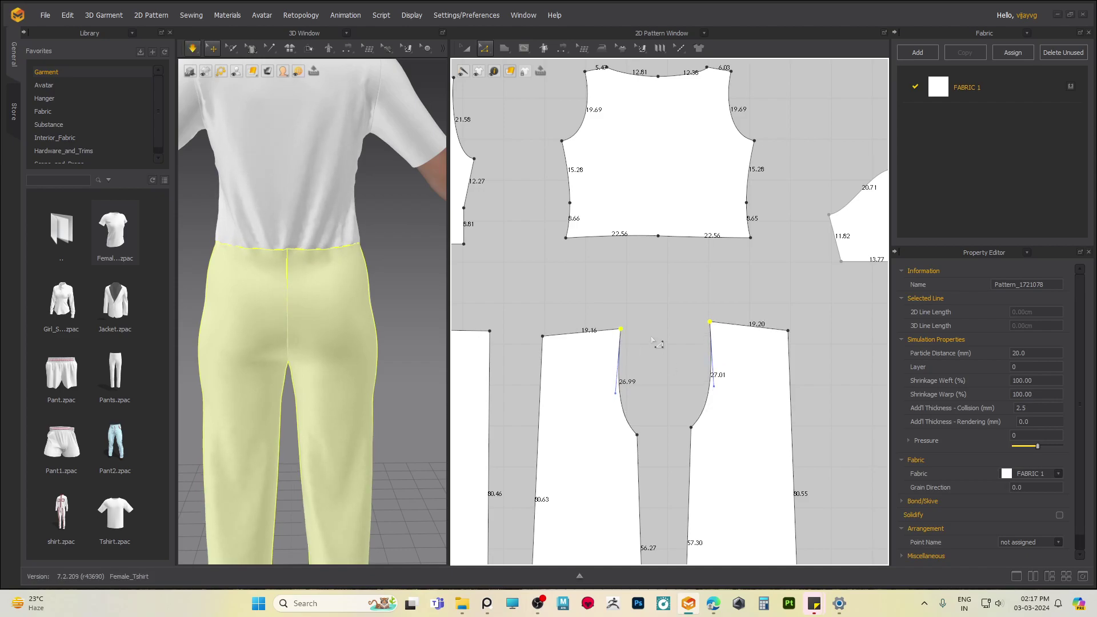
- Raise the center-back waist corners further, lengthening the crotch edges to about 28.9 cm, and simulate
{"action": "left_click_drag", "start_coordinate": [604, 291], "coordinate": [736, 365]}
{"action": "key", "text": "Up"}
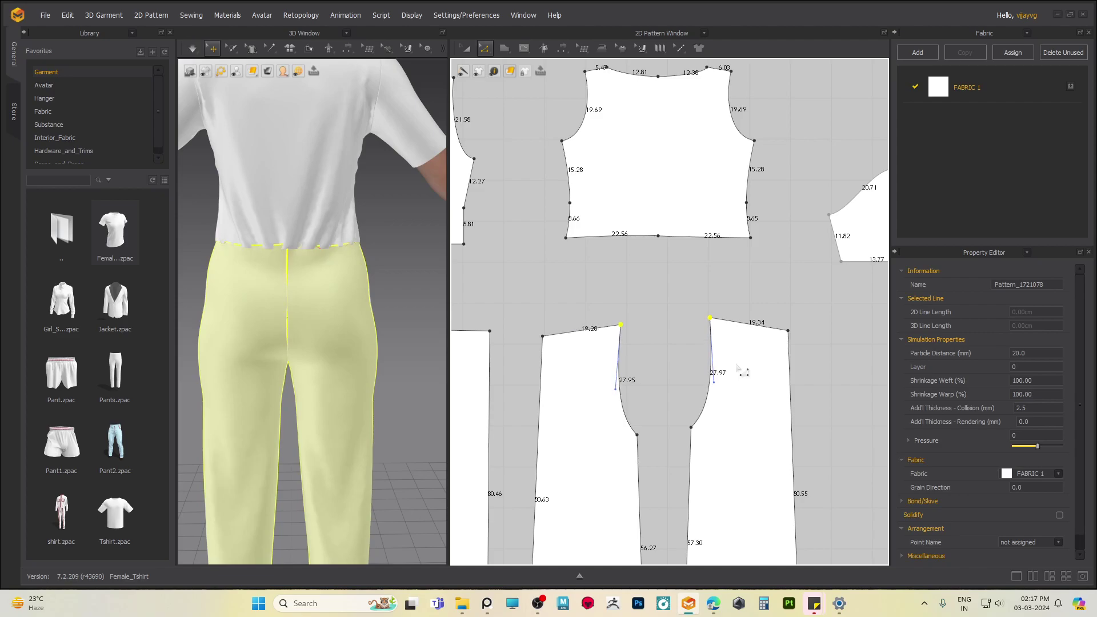
{"action": "key", "text": "shift+Up"}
{"action": "key", "text": "space"}
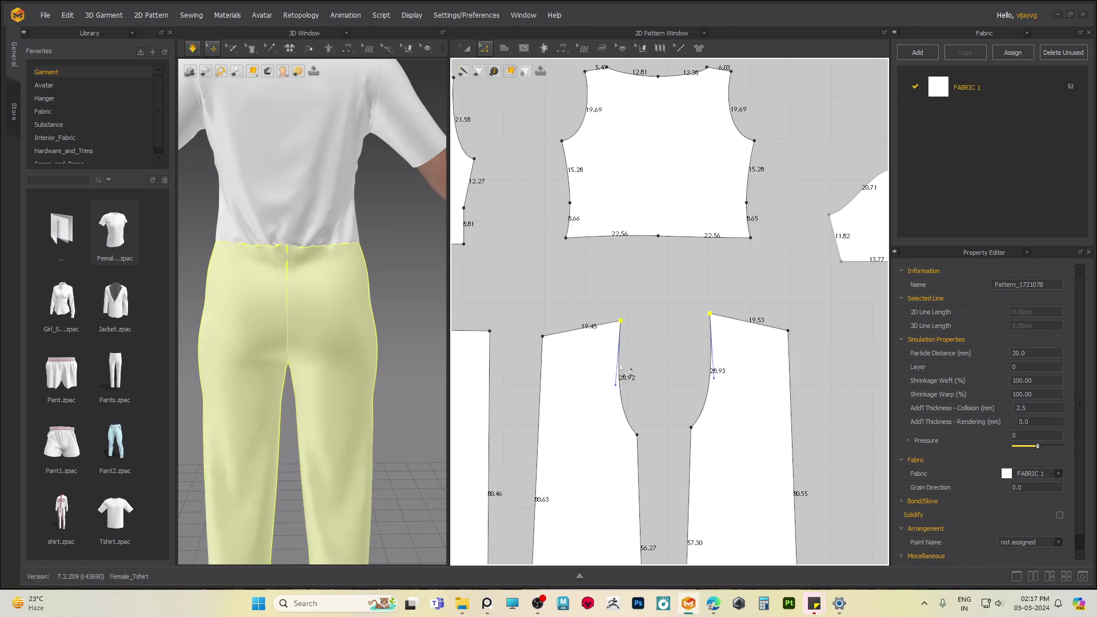
- Tug the T-shirt back upward during simulation and inspect the back waist from the side
{"action": "right_click_drag", "start_coordinate": [372, 299], "coordinate": [288, 297]}
{"action": "left_click", "coordinate": [344, 243]}
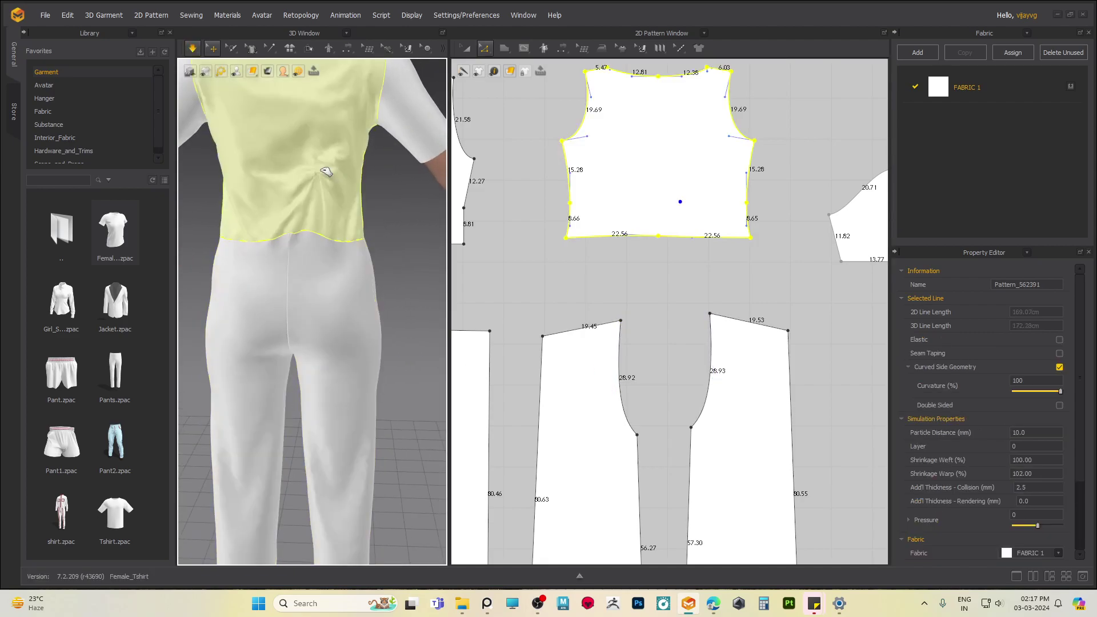
{"action": "scroll", "coordinate": [313, 201], "scroll_direction": "up", "scroll_amount": 3}
{"action": "right_click_drag", "start_coordinate": [353, 282], "coordinate": [345, 330]}
- Lower the center-back waist corners of both back legs to crotch edges of about 27 cm, then simulate and inspect the back
{"action": "left_click_drag", "start_coordinate": [586, 287], "coordinate": [655, 337]}
{"action": "left_click_drag", "start_coordinate": [732, 352], "coordinate": [732, 351]}
{"action": "middle_click_drag", "start_coordinate": [729, 399], "coordinate": [745, 421]}
{"action": "key", "text": "Down"}
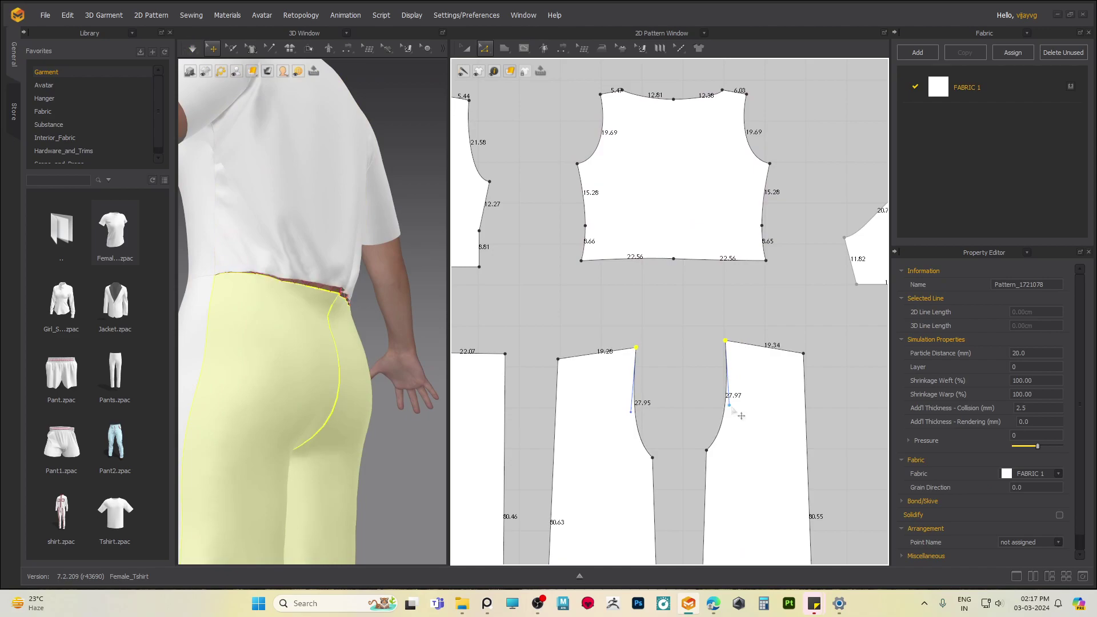
{"action": "key", "text": "space"}
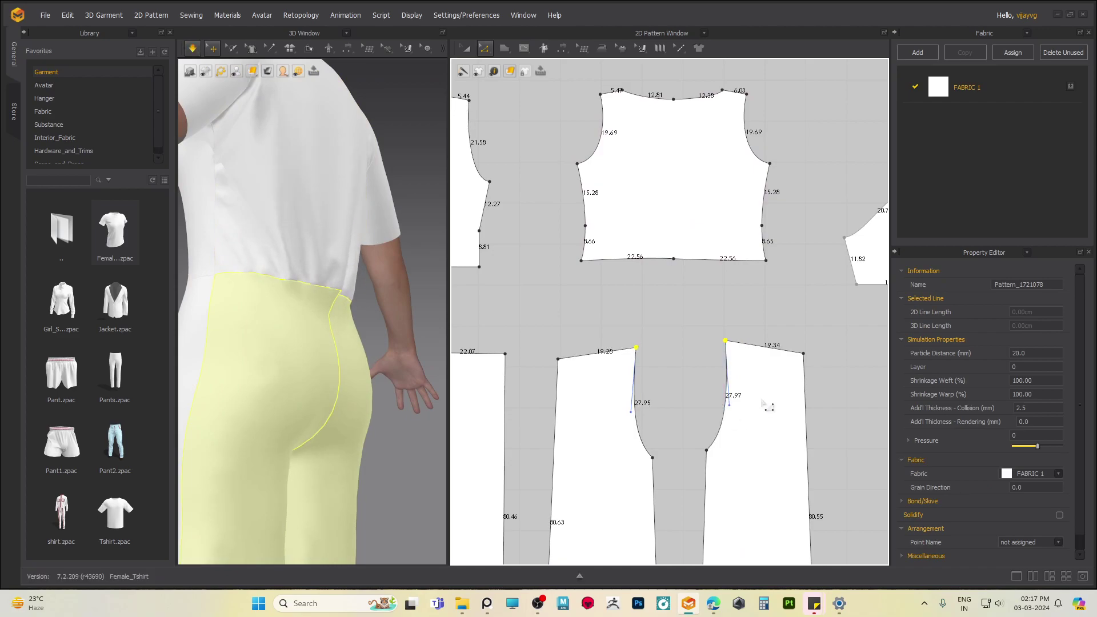
{"action": "key", "text": "Down"}
{"action": "key", "text": "space"}
{"action": "key", "text": "space"}
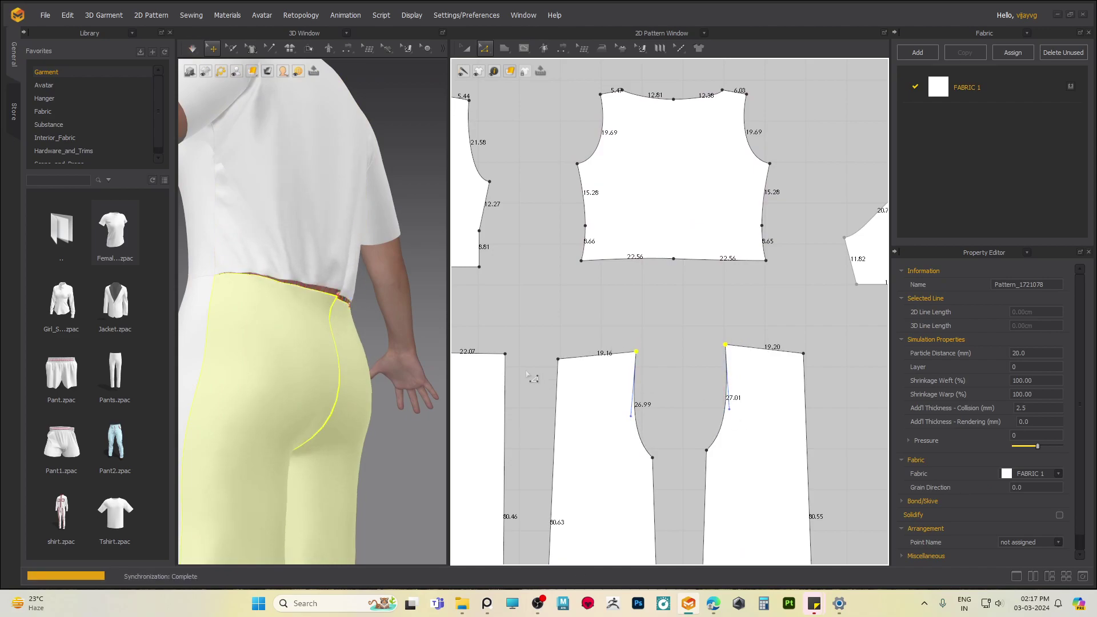
{"action": "right_click_drag", "start_coordinate": [398, 334], "coordinate": [281, 359]}
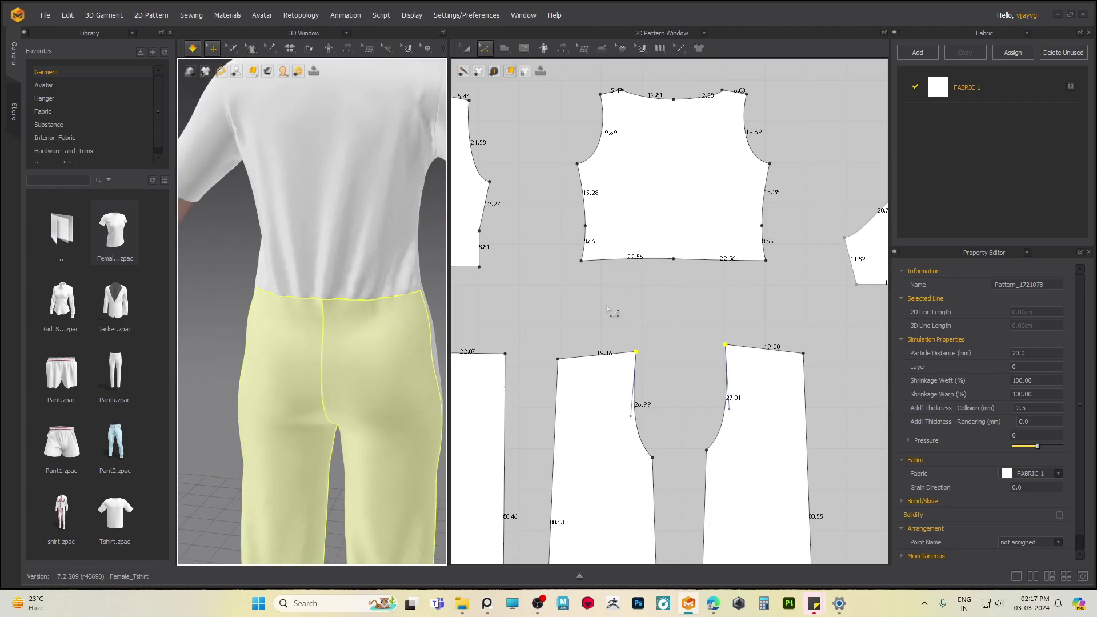
{"action": "middle_click_drag", "start_coordinate": [689, 325], "coordinate": [703, 315]}
{"action": "left_click", "coordinate": [698, 294]}
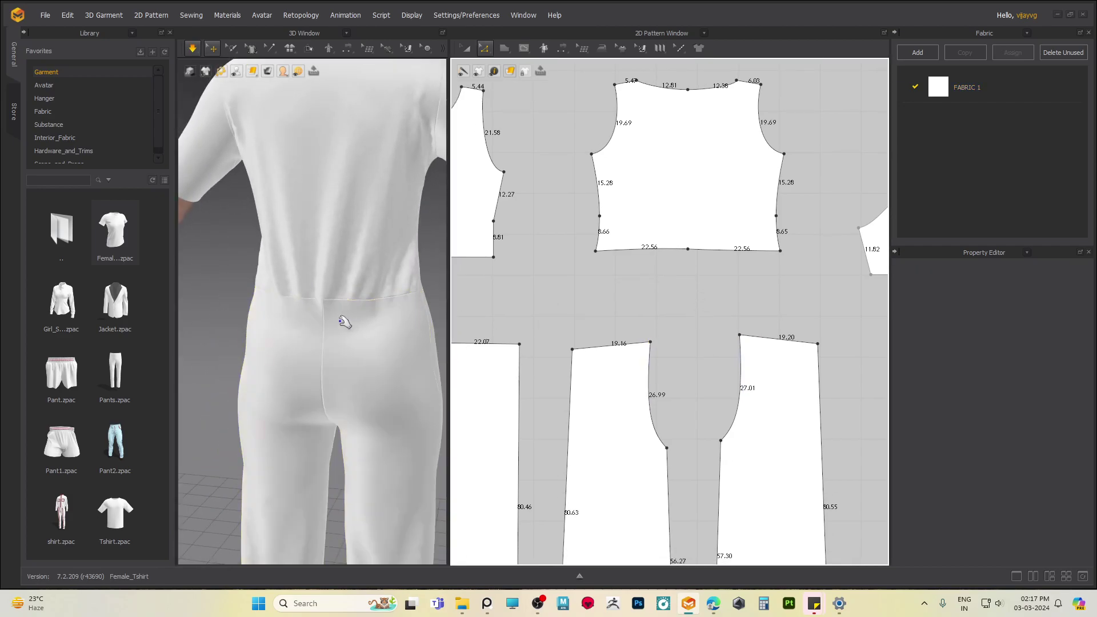
{"action": "right_click_drag", "start_coordinate": [343, 315], "coordinate": [332, 330]}
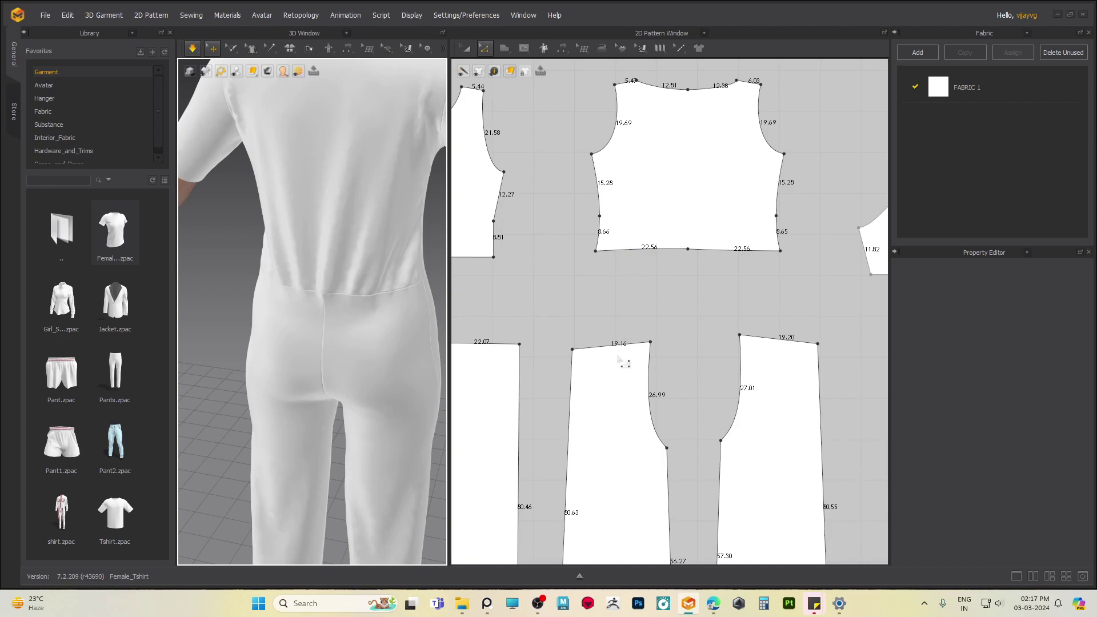
- Move both side hem corners of the T-shirt back inward, narrowing the hem halves to about 20.57 cm and 19.56 cm
{"action": "middle_click_drag", "start_coordinate": [684, 350], "coordinate": [717, 339]}
{"action": "key", "text": "space"}
{"action": "middle_click_drag", "start_coordinate": [680, 292], "coordinate": [667, 320]}
{"action": "left_click", "coordinate": [617, 267]}
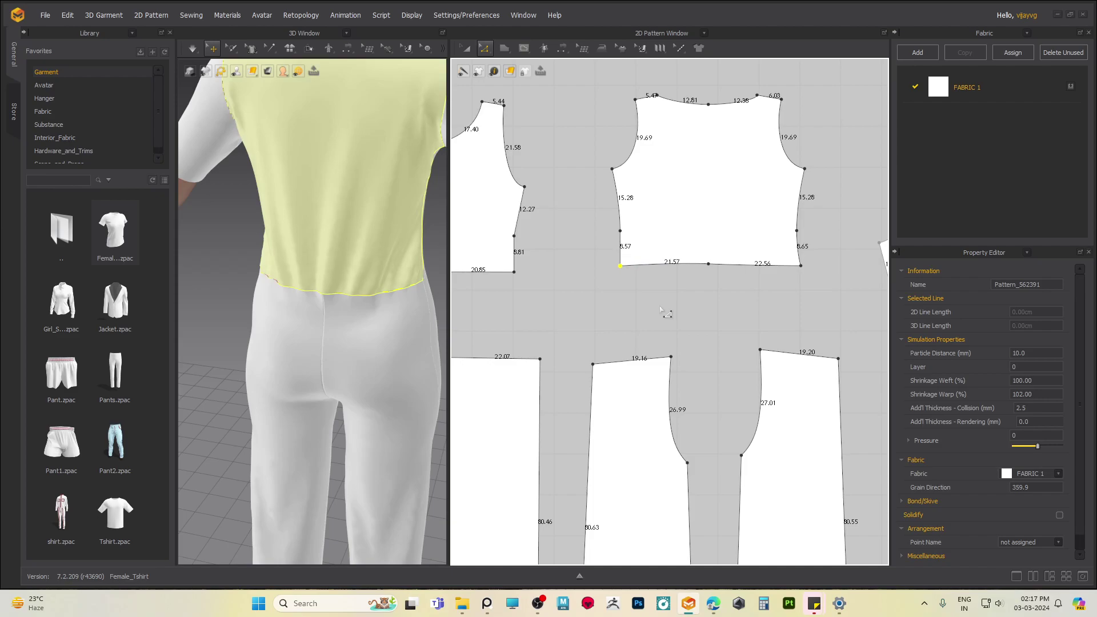
{"action": "left_click_drag", "start_coordinate": [788, 287], "coordinate": [813, 259]}
{"action": "key", "text": "Left"}
{"action": "key", "text": "Left"}
{"action": "key", "text": "Left"}
{"action": "left_click_drag", "start_coordinate": [623, 288], "coordinate": [605, 256]}
{"action": "key", "text": "Right"}
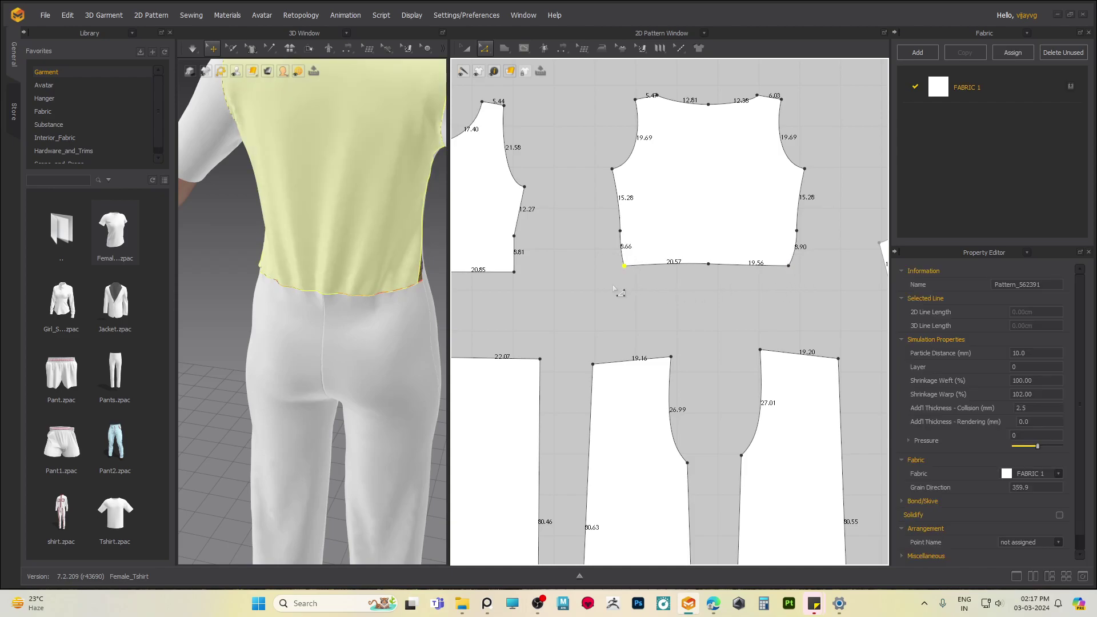
- Simulate the narrowed T-shirt back and inspect the waist seam from the back and side
{"action": "left_click", "coordinate": [688, 310]}
{"action": "key", "text": "space"}
{"action": "middle_click_drag", "start_coordinate": [386, 349], "coordinate": [349, 348]}
{"action": "right_click_drag", "start_coordinate": [349, 348], "coordinate": [341, 309]}
- Straighten both side edges of the T-shirt back at their waist points, to about 15.25 cm above and 8.80 and 8.63 cm below
{"action": "left_click", "coordinate": [790, 266]}
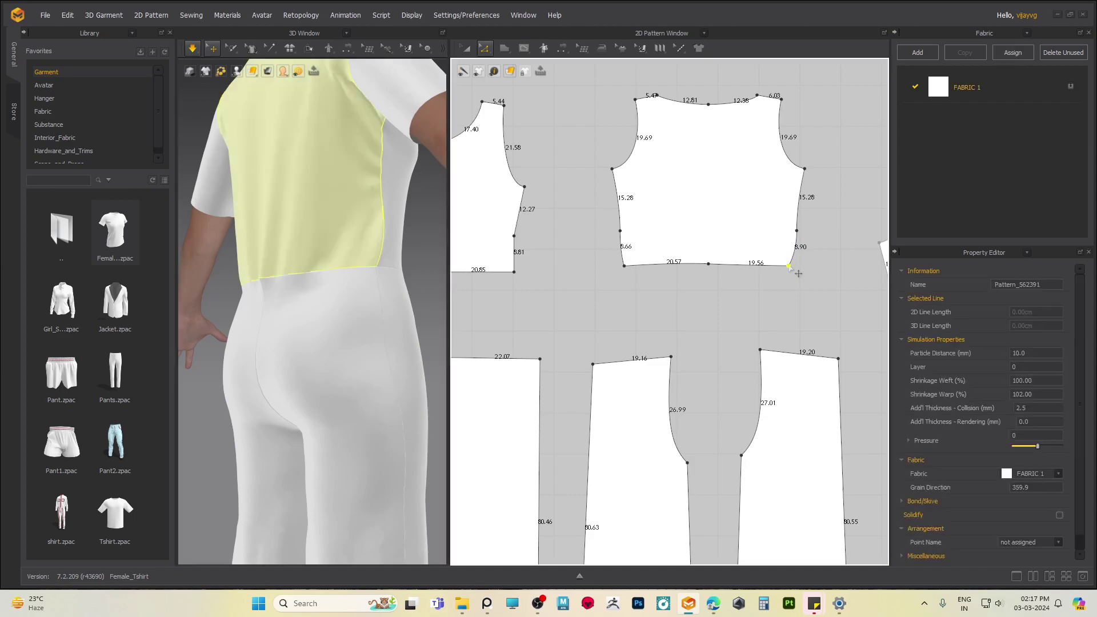
{"action": "left_click", "coordinate": [798, 232]}
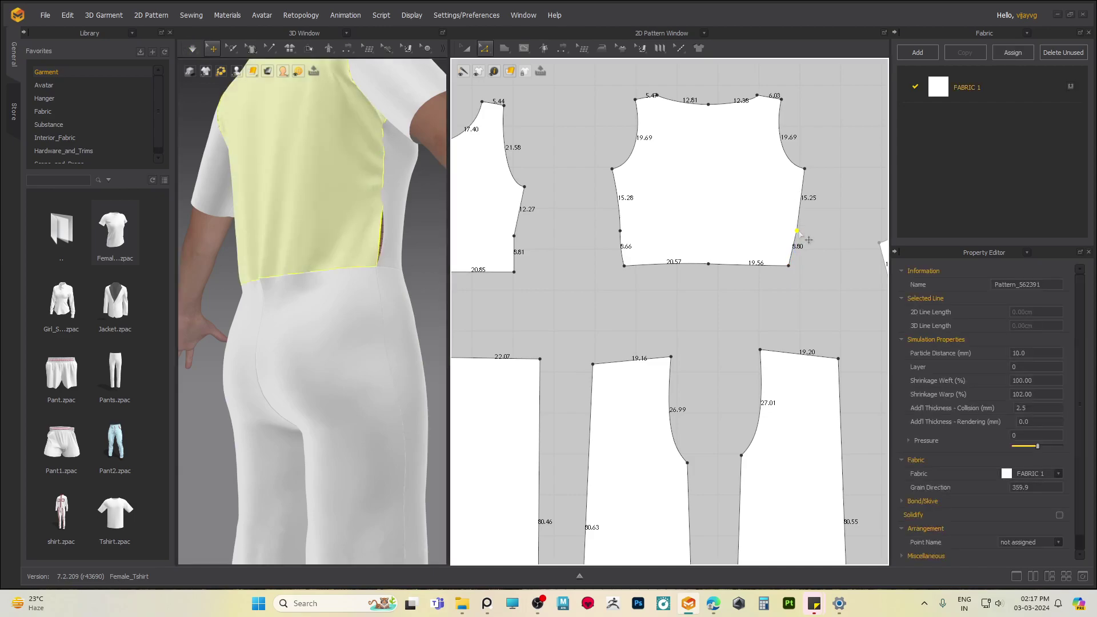
{"action": "left_click", "coordinate": [621, 232]}
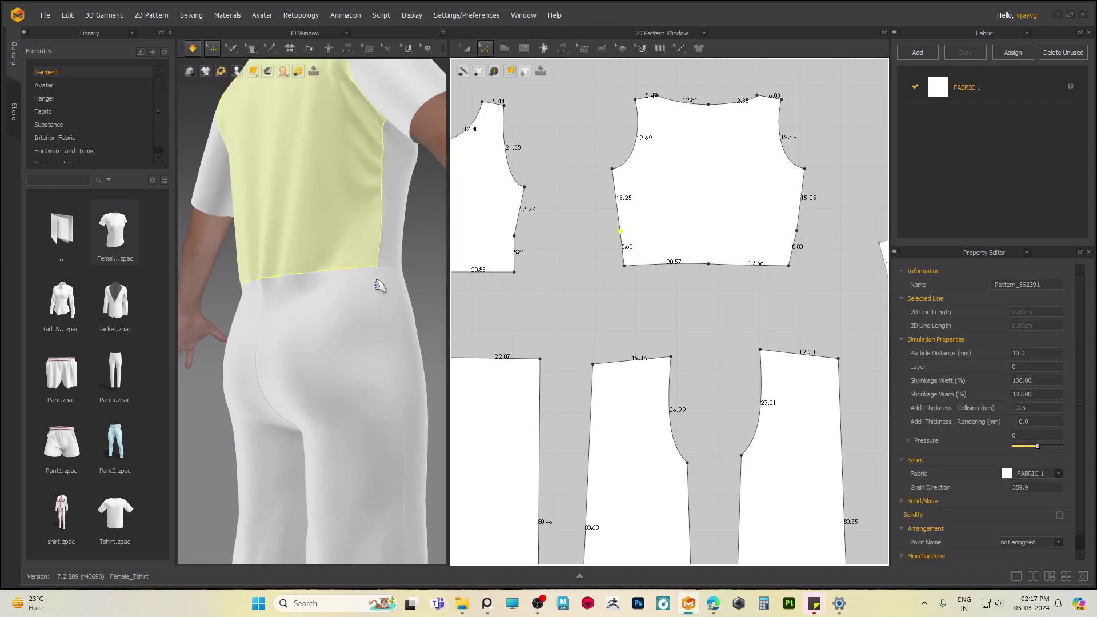
- Tug the garment at the waist during simulation and inspect its fit from the back, side and front
{"action": "left_click_drag", "start_coordinate": [360, 304], "coordinate": [393, 257]}
{"action": "right_click_drag", "start_coordinate": [392, 257], "coordinate": [495, 268]}
{"action": "middle_click_drag", "start_coordinate": [411, 362], "coordinate": [437, 336]}
{"action": "right_click_drag", "start_coordinate": [437, 336], "coordinate": [345, 308]}
{"action": "scroll", "coordinate": [281, 342], "scroll_direction": "up", "scroll_amount": 1}
{"action": "left_click", "coordinate": [248, 277]}
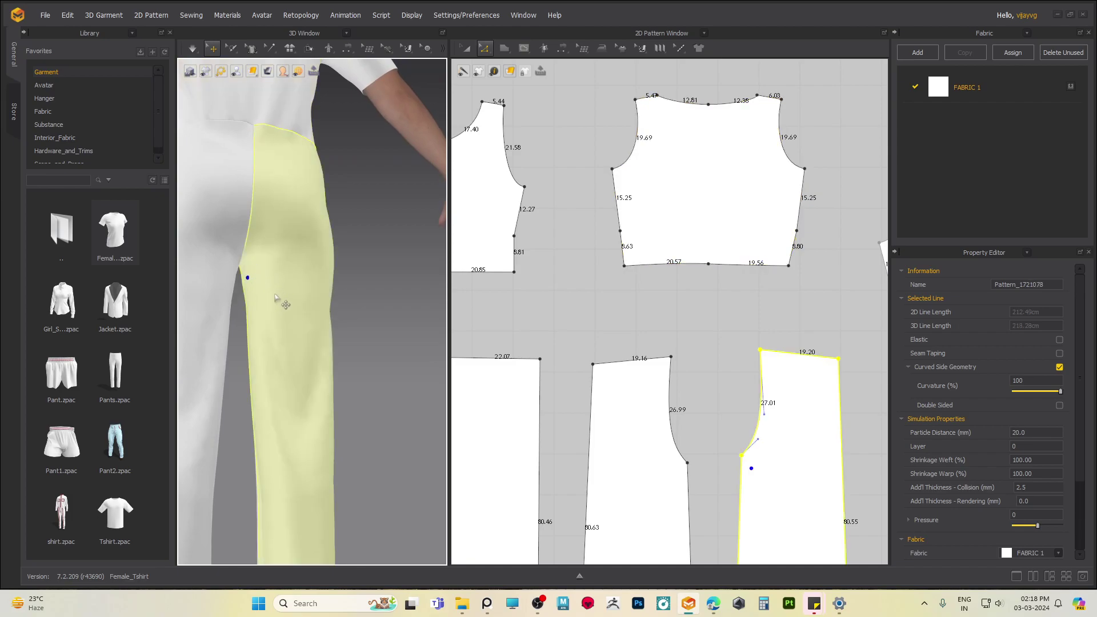
{"action": "scroll", "coordinate": [287, 422], "scroll_direction": "down", "scroll_amount": 3}
{"action": "right_click_drag", "start_coordinate": [286, 421], "coordinate": [473, 422]}
{"action": "scroll", "coordinate": [342, 435], "scroll_direction": "up", "scroll_amount": 3}
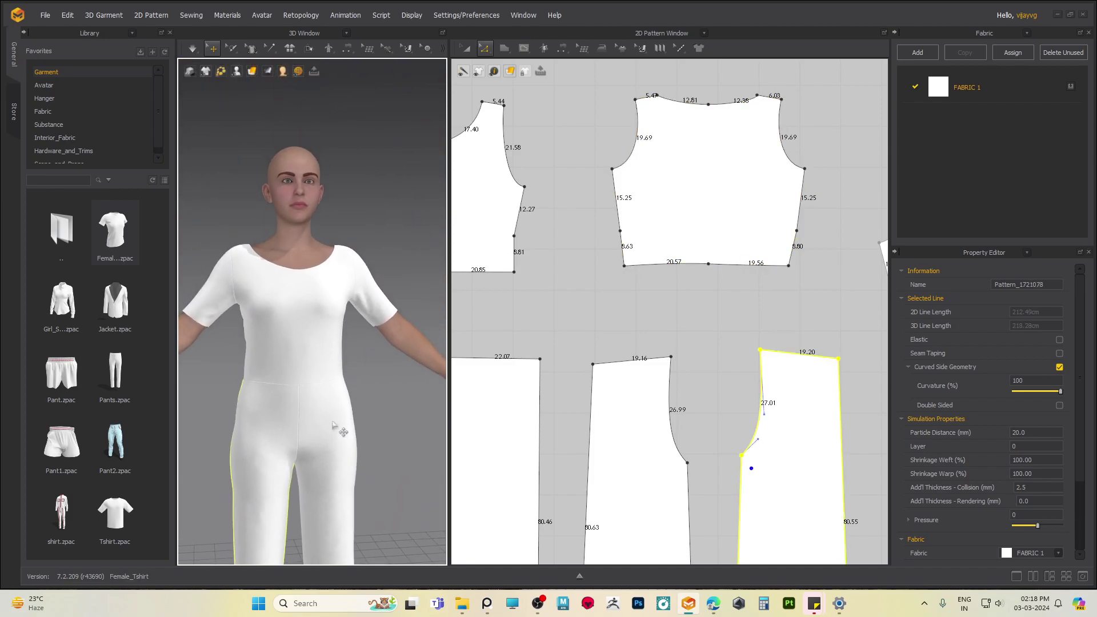
{"action": "right_click_drag", "start_coordinate": [342, 435], "coordinate": [277, 308]}
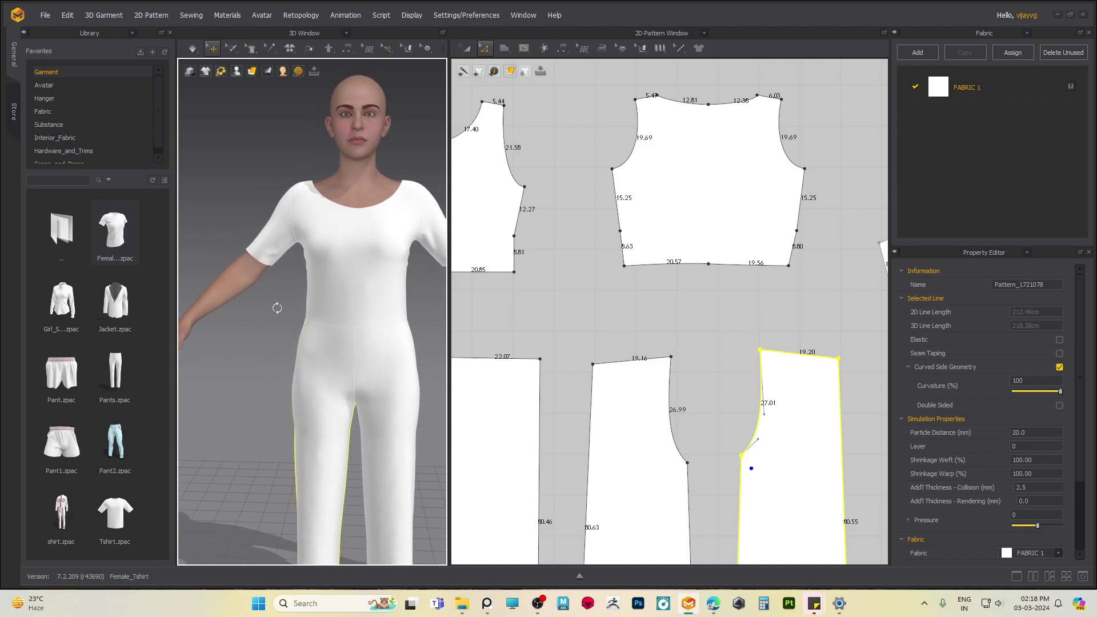
- Widen the sleeve hem symmetrically to about 15.54 cm per half, then simulate the sleeve on the avatar
{"action": "left_click", "coordinate": [279, 264]}
{"action": "scroll", "coordinate": [550, 313], "scroll_direction": "down", "scroll_amount": 5}
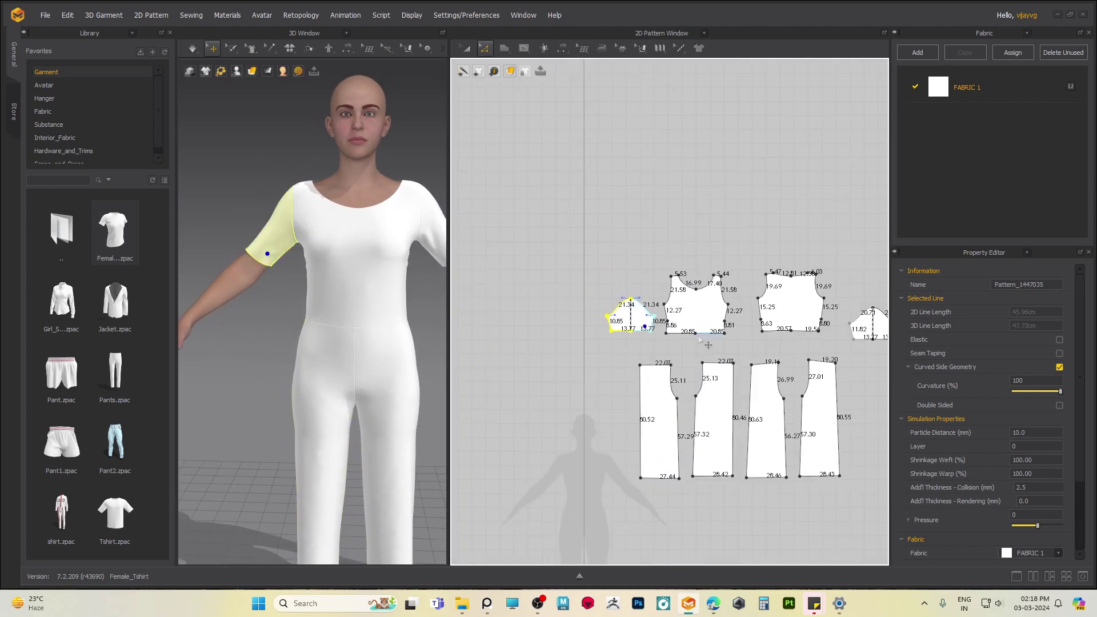
{"action": "scroll", "coordinate": [692, 314], "scroll_direction": "up", "scroll_amount": 5}
{"action": "left_click", "coordinate": [572, 366]}
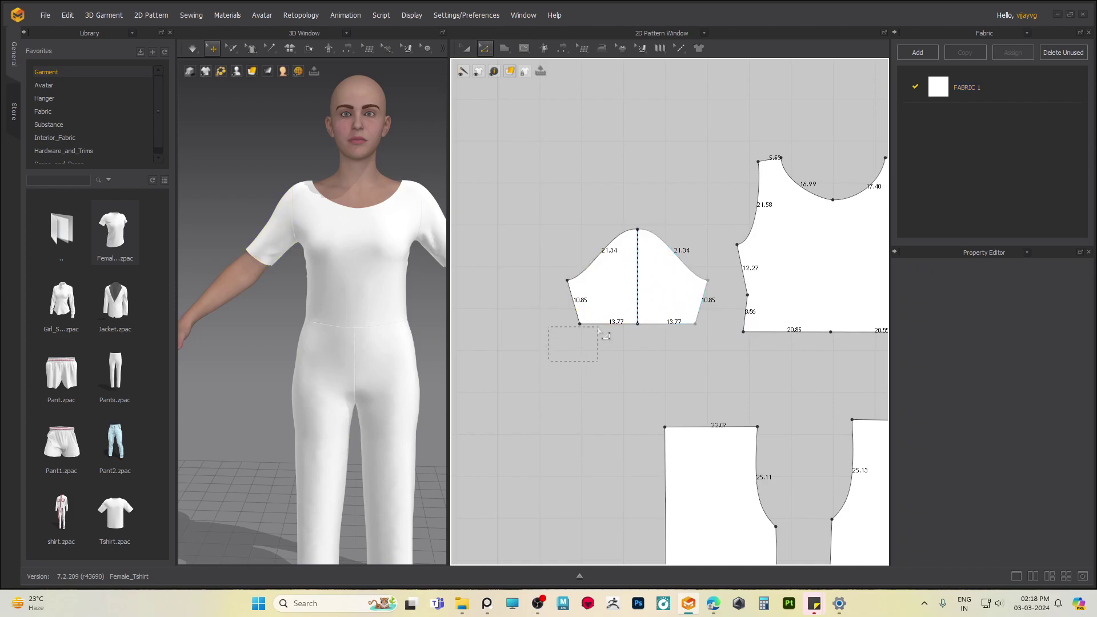
{"action": "left_click_drag", "start_coordinate": [604, 315], "coordinate": [574, 329]}
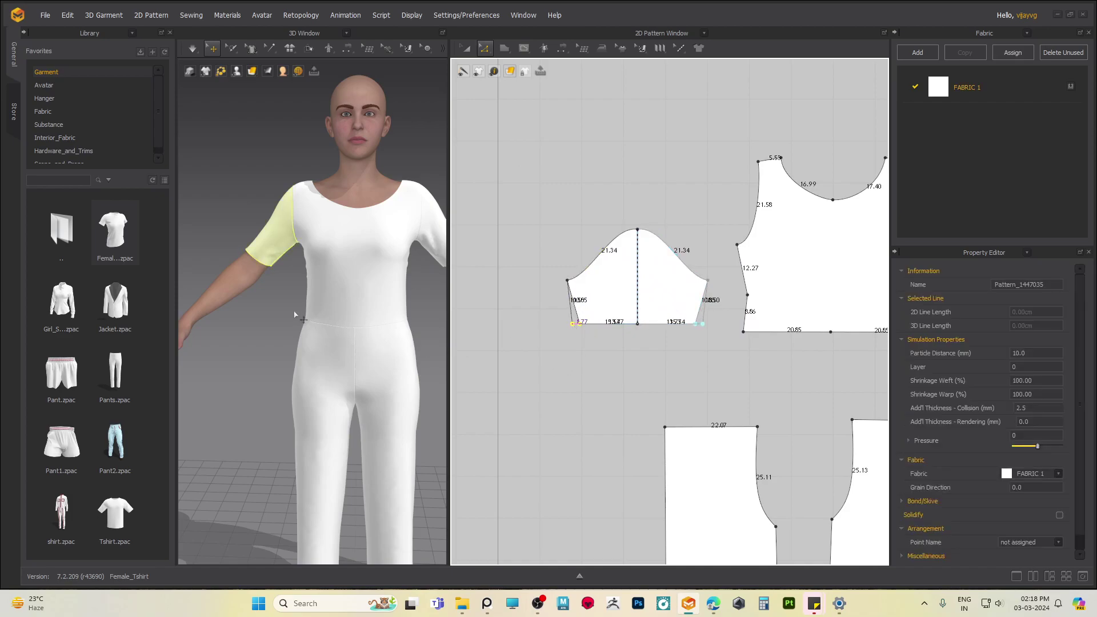
{"action": "key", "text": "space"}
{"action": "middle_click_drag", "start_coordinate": [331, 378], "coordinate": [355, 417]}
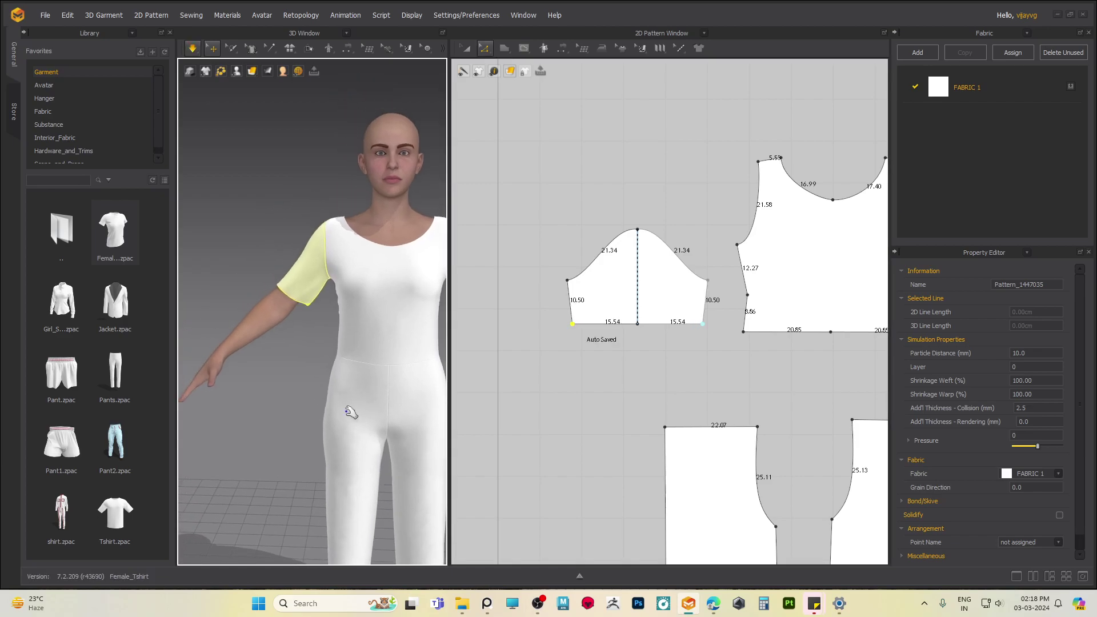
{"action": "right_click_drag", "start_coordinate": [268, 407], "coordinate": [396, 368]}
{"action": "key", "text": "space"}
- Move one side waist point of the T-shirt front outward and upward, splitting that side into about 11.65 and 9.23 cm, and simulate
{"action": "middle_click_drag", "start_coordinate": [765, 415], "coordinate": [752, 376]}
{"action": "right_click_drag", "start_coordinate": [365, 380], "coordinate": [285, 387]}
{"action": "scroll", "coordinate": [285, 387], "scroll_direction": "up", "scroll_amount": 5}
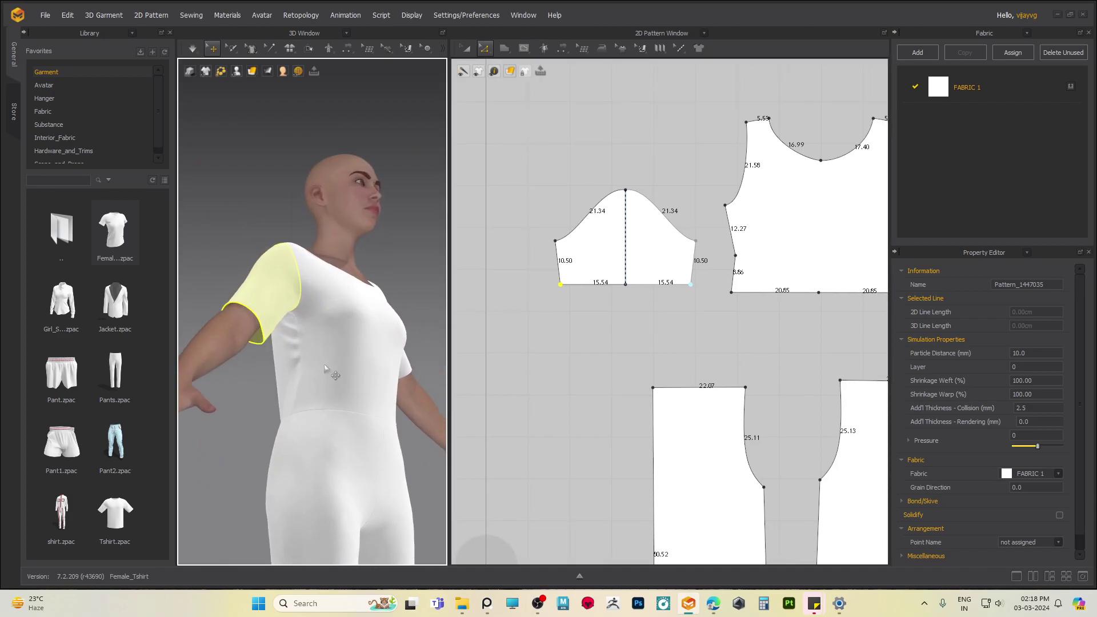
{"action": "left_click", "coordinate": [286, 374]}
{"action": "middle_click_drag", "start_coordinate": [782, 350], "coordinate": [551, 431]}
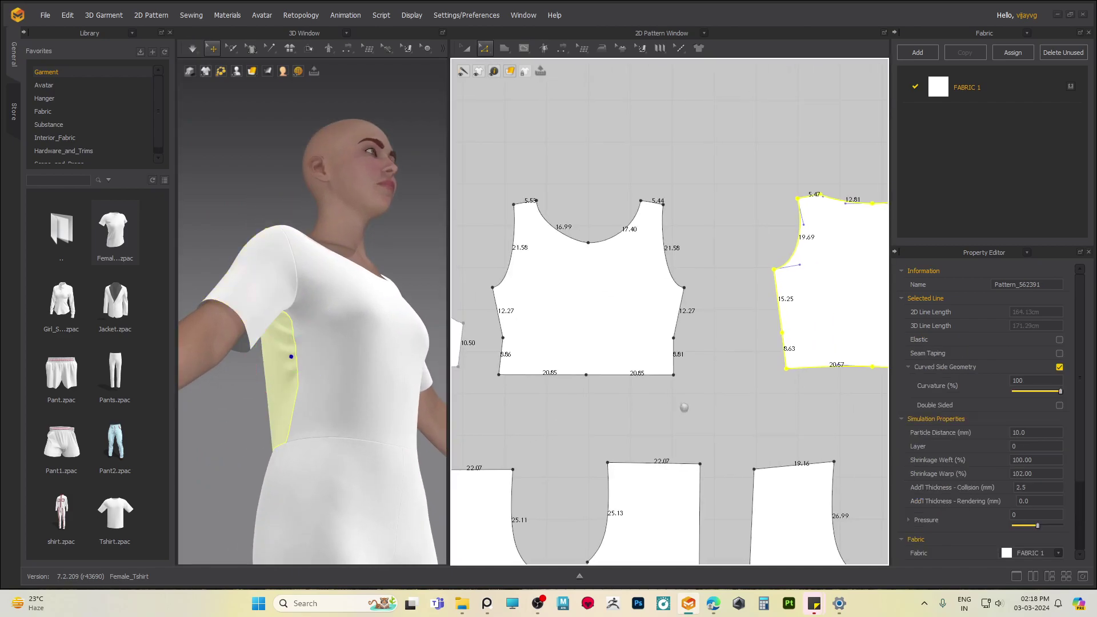
{"action": "middle_click_drag", "start_coordinate": [684, 409], "coordinate": [776, 368]}
{"action": "left_click_drag", "start_coordinate": [595, 298], "coordinate": [590, 299]}
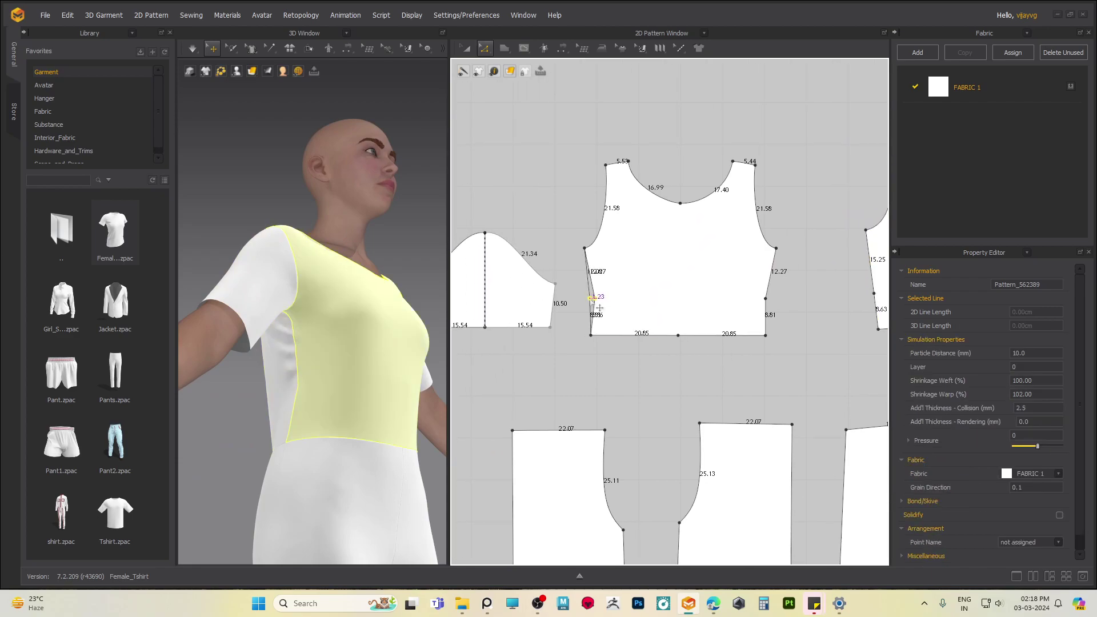
{"action": "key", "text": "space"}
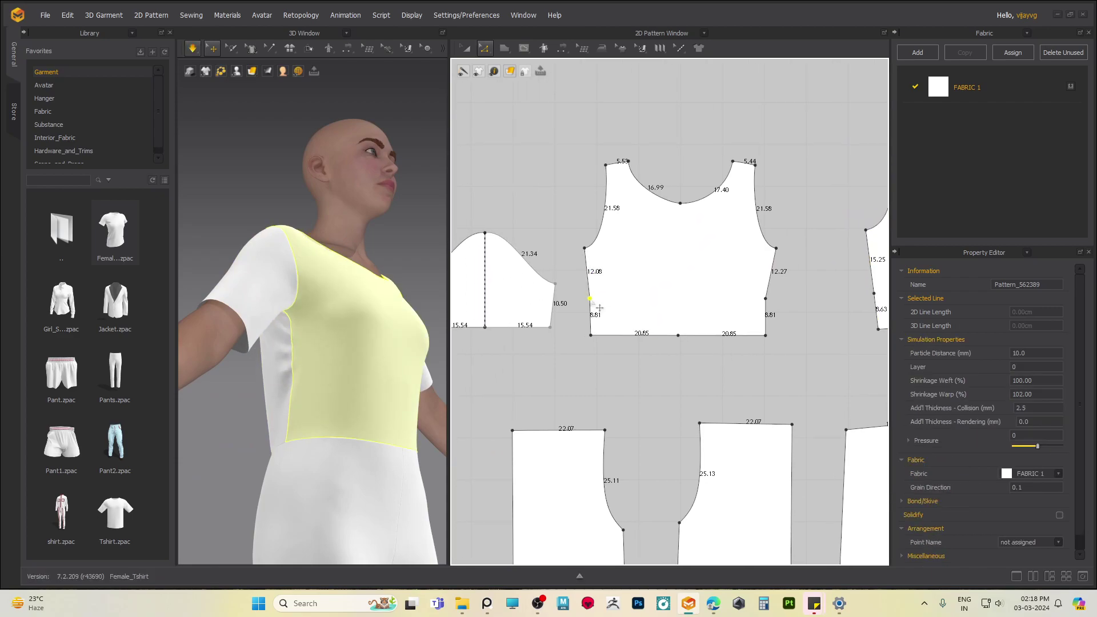
{"action": "left_click_drag", "start_coordinate": [592, 301], "coordinate": [590, 298]}
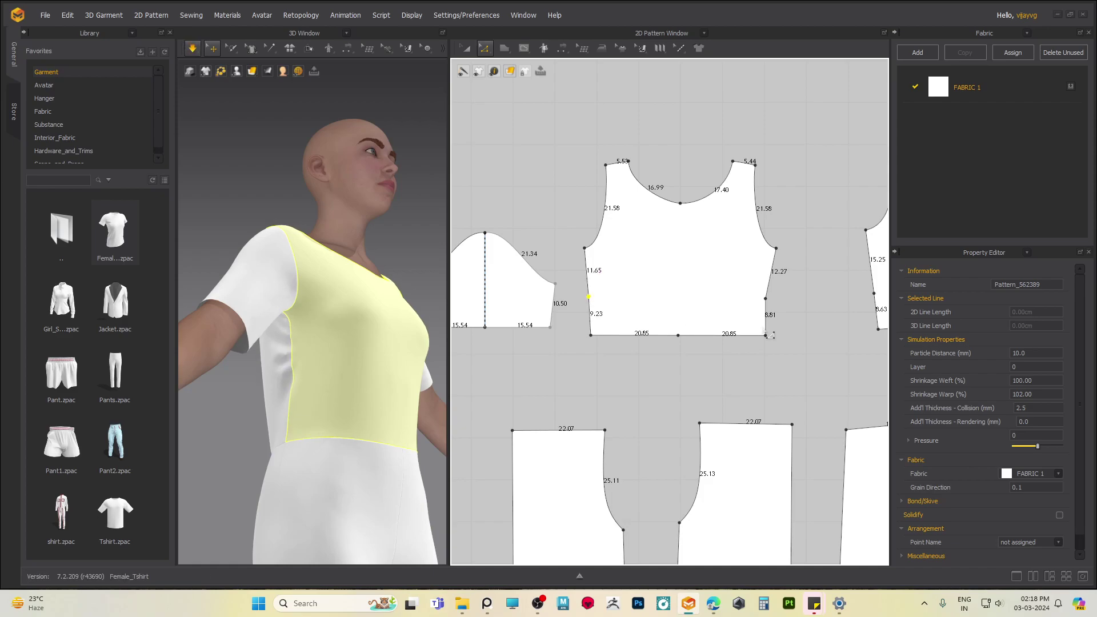
- Compare the side edge length of the T-shirt back with the matching side segments of the front
{"action": "middle_click_drag", "start_coordinate": [772, 330], "coordinate": [760, 328]}
{"action": "right_click_drag", "start_coordinate": [760, 328], "coordinate": [702, 305]}
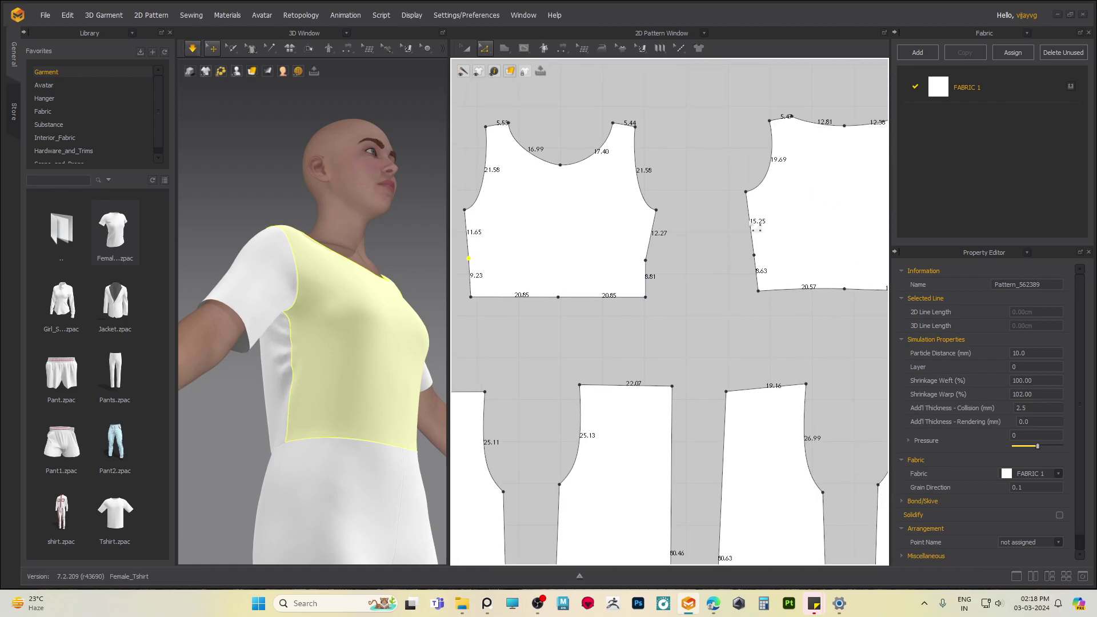
{"action": "left_click", "coordinate": [750, 226]}
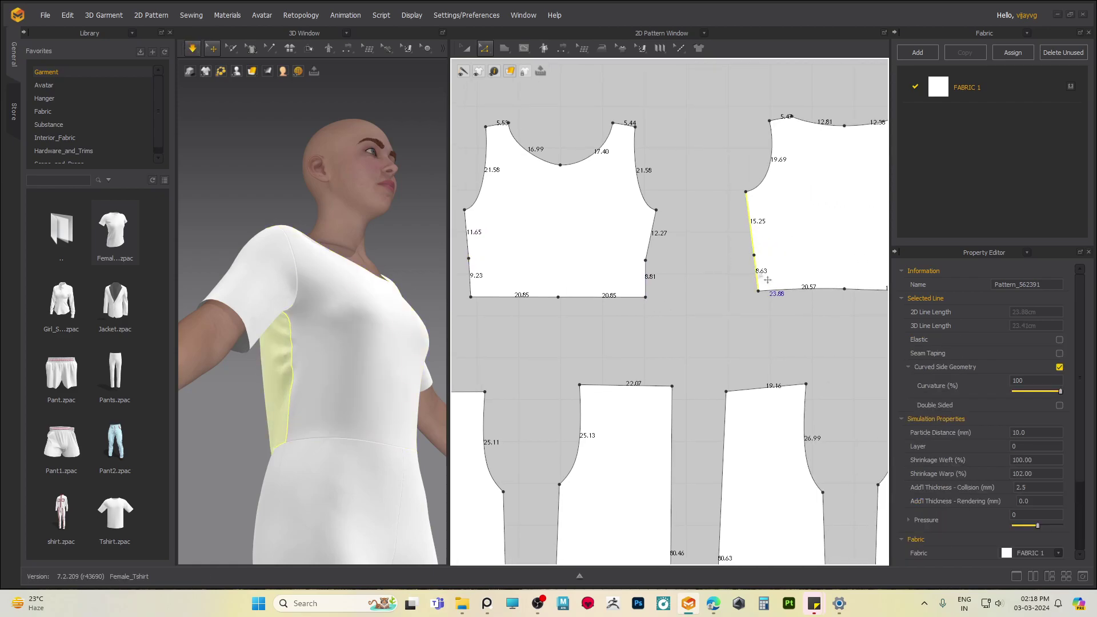
{"action": "left_click", "coordinate": [468, 246]}
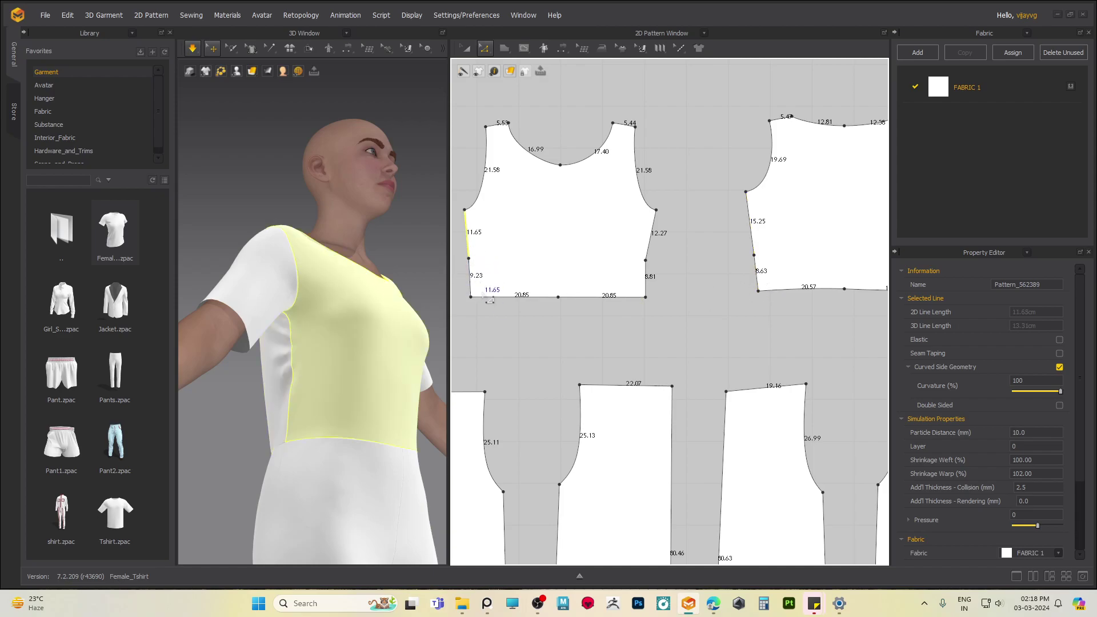
{"action": "left_click", "coordinate": [482, 291], "text": "shift"}
- Raise the T-shirt back's hem, shortening the lower side segments to about 7.64 and 7.83 cm
{"action": "middle_click_drag", "start_coordinate": [712, 314], "coordinate": [684, 327]}
{"action": "key", "text": "space"}
{"action": "middle_click_drag", "start_coordinate": [775, 350], "coordinate": [684, 351]}
{"action": "left_click_drag", "start_coordinate": [608, 341], "coordinate": [834, 306]}
{"action": "key", "text": "Up"}
{"action": "key", "text": "Up"}
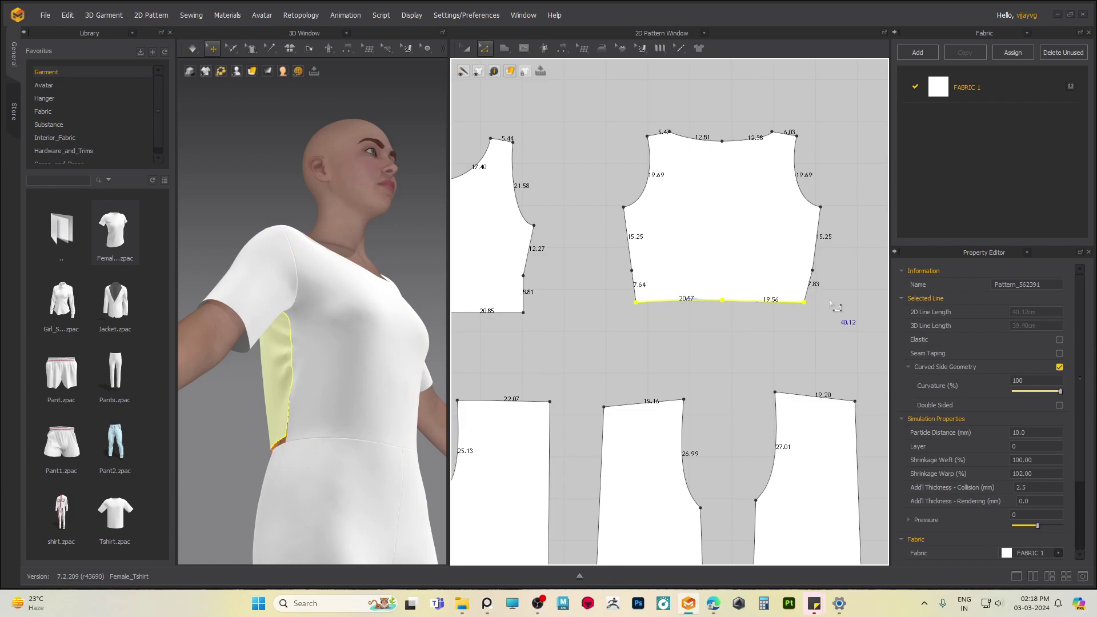
- Simulate the shortened T-shirt back and inspect the side seam and waist from the side
{"action": "key", "text": "space"}
{"action": "right_click_drag", "start_coordinate": [315, 444], "coordinate": [345, 377]}
{"action": "left_click", "coordinate": [328, 375]}
{"action": "middle_click_drag", "start_coordinate": [629, 327], "coordinate": [690, 329]}
{"action": "mouse_move", "coordinate": [692, 328]}
{"action": "left_mouse_down"}
{"action": "mouse_move", "coordinate": [704, 298]}
{"action": "mouse_move", "coordinate": [711, 320]}
{"action": "left_mouse_up"}
{"action": "right_click_drag", "start_coordinate": [711, 321], "coordinate": [791, 345]}
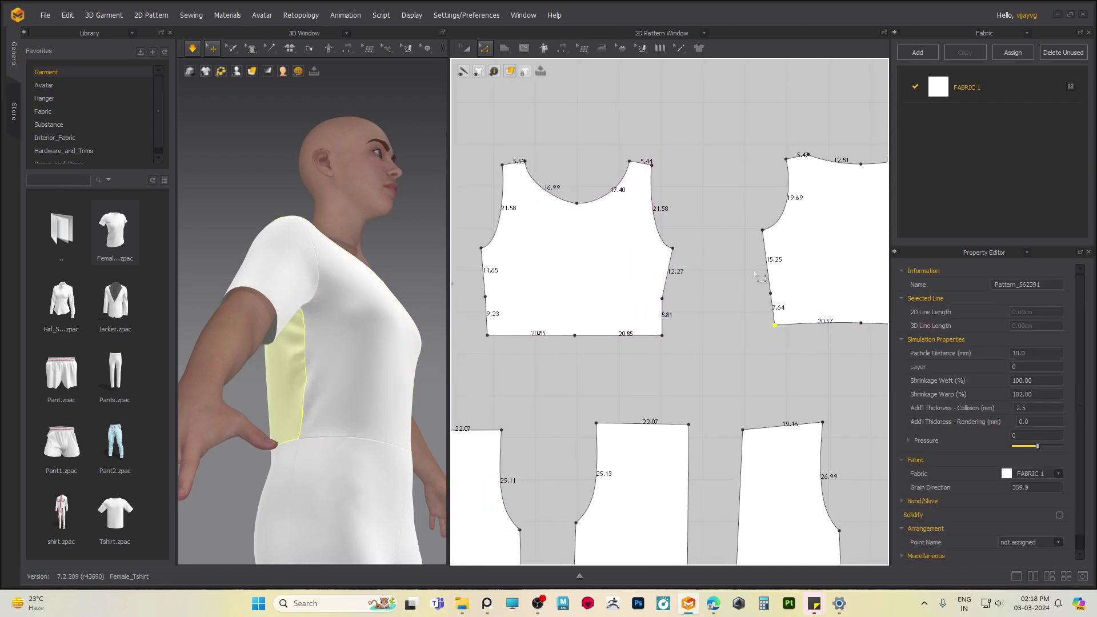
- Move the other side waist point of the T-shirt front outward, to segments of about 11.94 and 9.03 cm, during simulation
{"action": "left_click", "coordinate": [778, 277]}
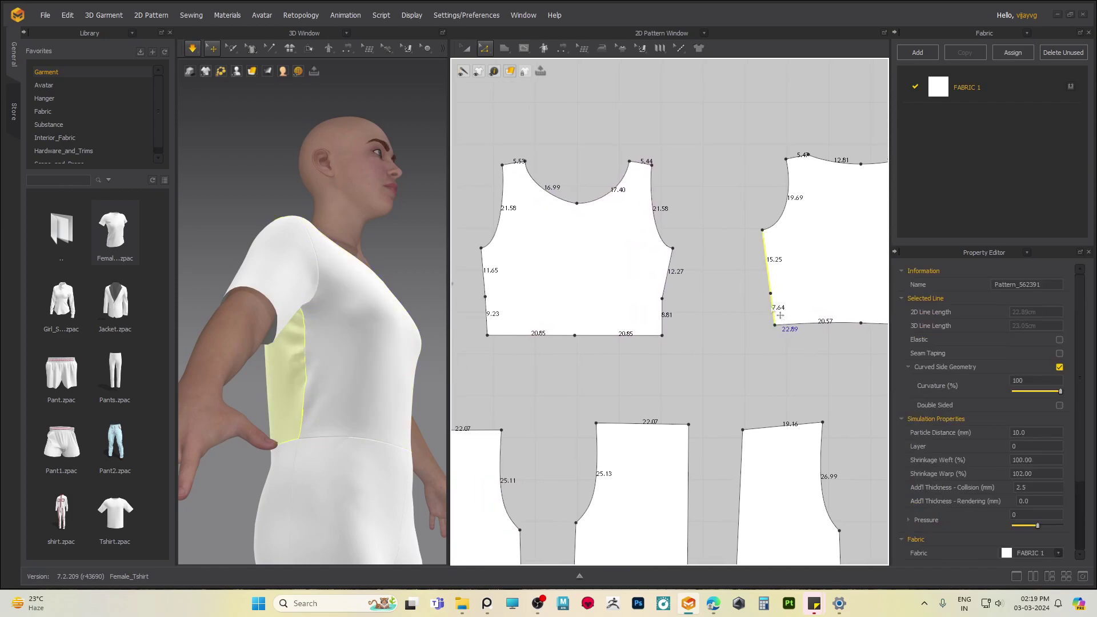
{"action": "left_click", "coordinate": [666, 291]}
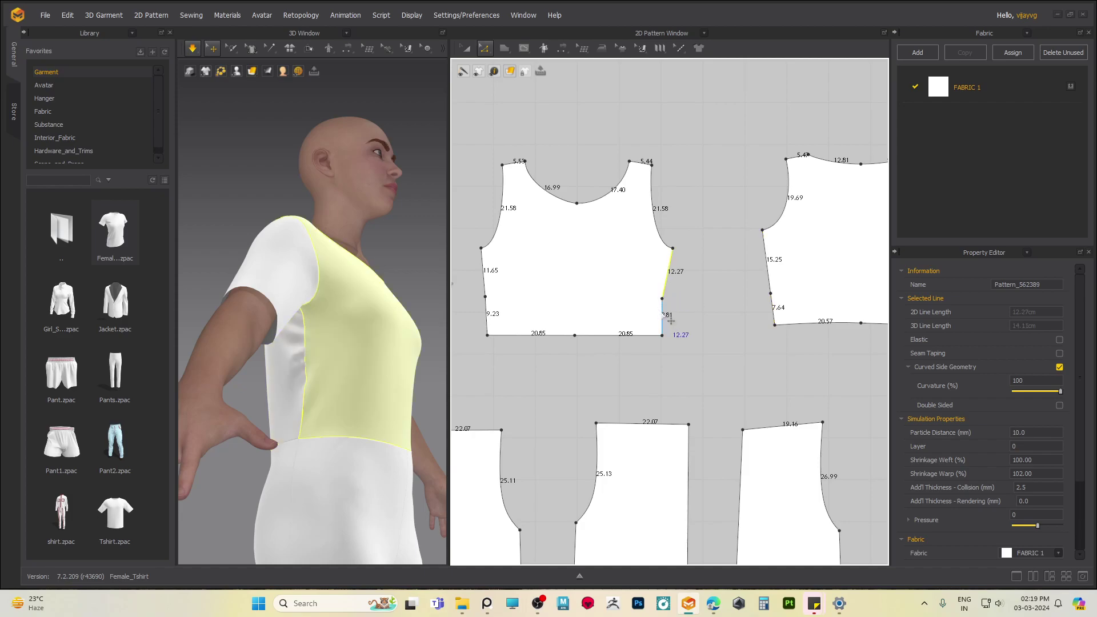
{"action": "left_click_drag", "start_coordinate": [662, 299], "coordinate": [668, 298]}
{"action": "key", "text": "space"}
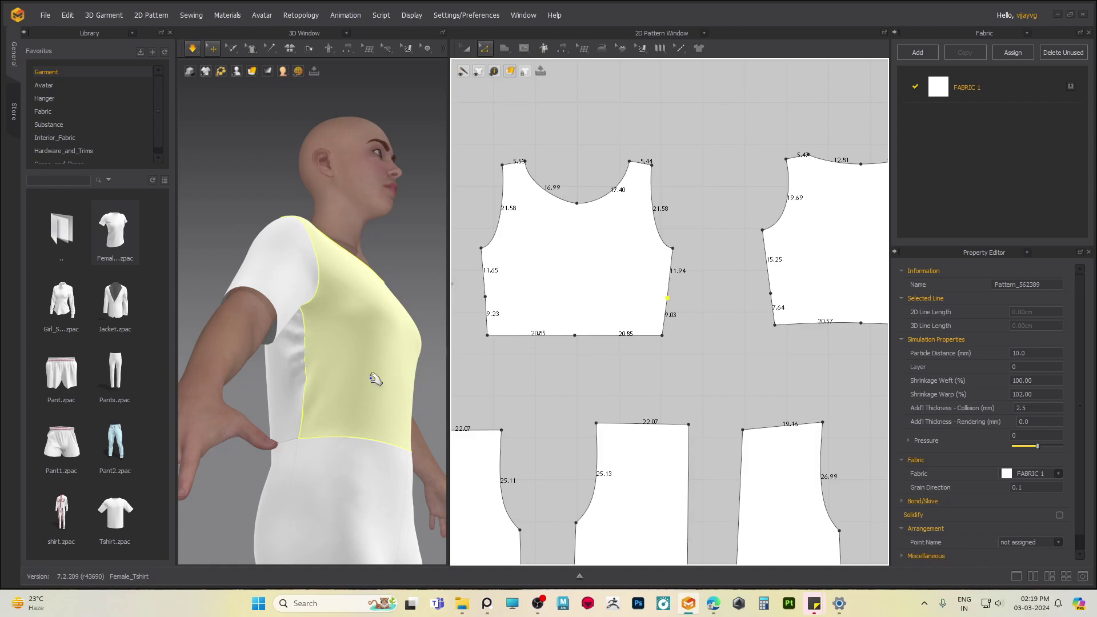
- Inspect the wrinkles along the T-shirt's side seam up close and stop the simulation
{"action": "left_click", "coordinate": [312, 357]}
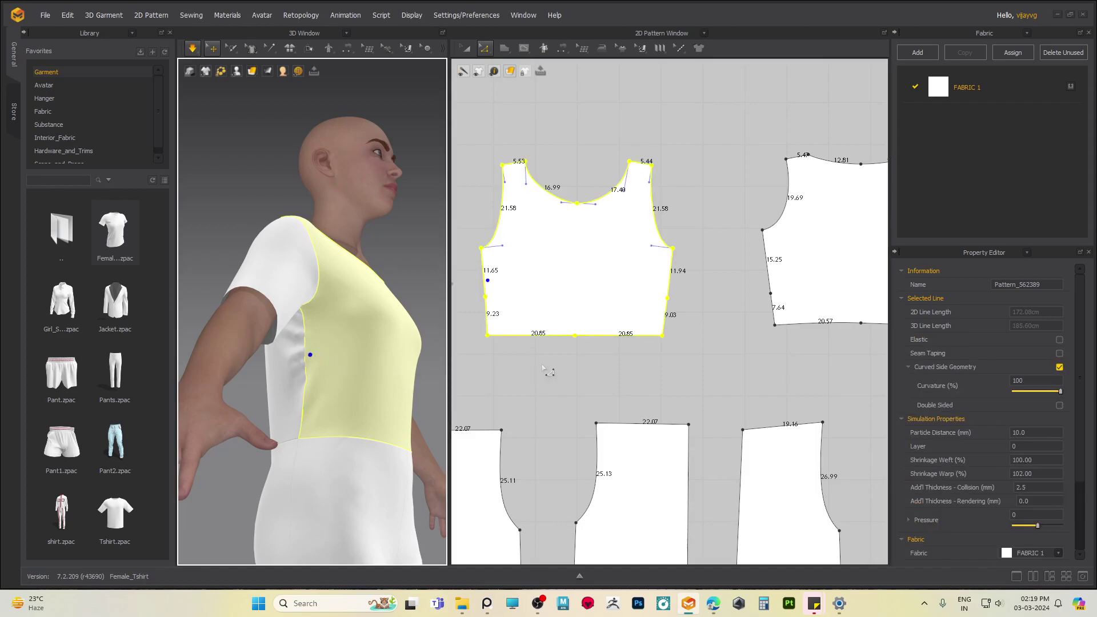
{"action": "middle_click_drag", "start_coordinate": [546, 362], "coordinate": [589, 350]}
{"action": "right_click_drag", "start_coordinate": [324, 394], "coordinate": [246, 381]}
{"action": "right_click_drag", "start_coordinate": [304, 360], "coordinate": [245, 400]}
{"action": "key", "text": "space"}
{"action": "scroll", "coordinate": [322, 399], "scroll_direction": "down", "scroll_amount": 1}
{"action": "middle_click_drag", "start_coordinate": [322, 399], "coordinate": [313, 328]}
{"action": "scroll", "coordinate": [314, 328], "scroll_direction": "down", "scroll_amount": 2}
{"action": "right_click_drag", "start_coordinate": [314, 328], "coordinate": [306, 372]}
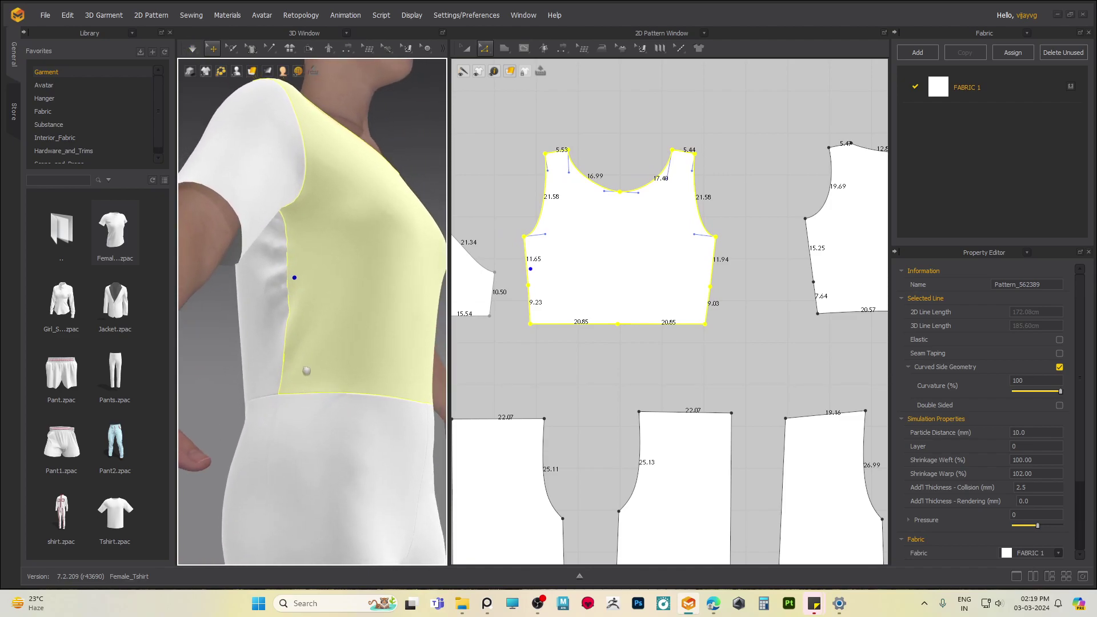
- Delete the intermediate waist points from both side edges of the T-shirt front and back
{"action": "left_click", "coordinate": [656, 355]}
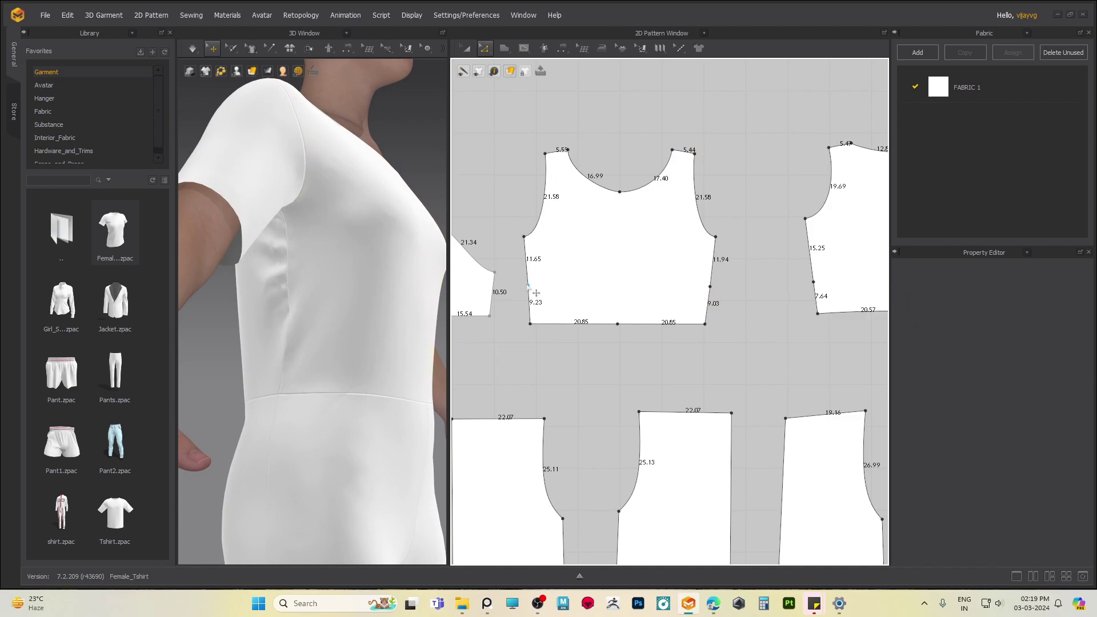
{"action": "left_click", "coordinate": [528, 285]}
{"action": "key", "text": "Delete"}
{"action": "left_click", "coordinate": [713, 287]}
{"action": "key", "text": "Delete"}
{"action": "left_click", "coordinate": [813, 283]}
{"action": "key", "text": "Delete"}
{"action": "scroll", "coordinate": [781, 311], "scroll_direction": "down", "scroll_amount": 1}
{"action": "middle_click_drag", "start_coordinate": [805, 332], "coordinate": [681, 338]}
{"action": "left_click", "coordinate": [832, 292]}
{"action": "key", "text": "Delete"}
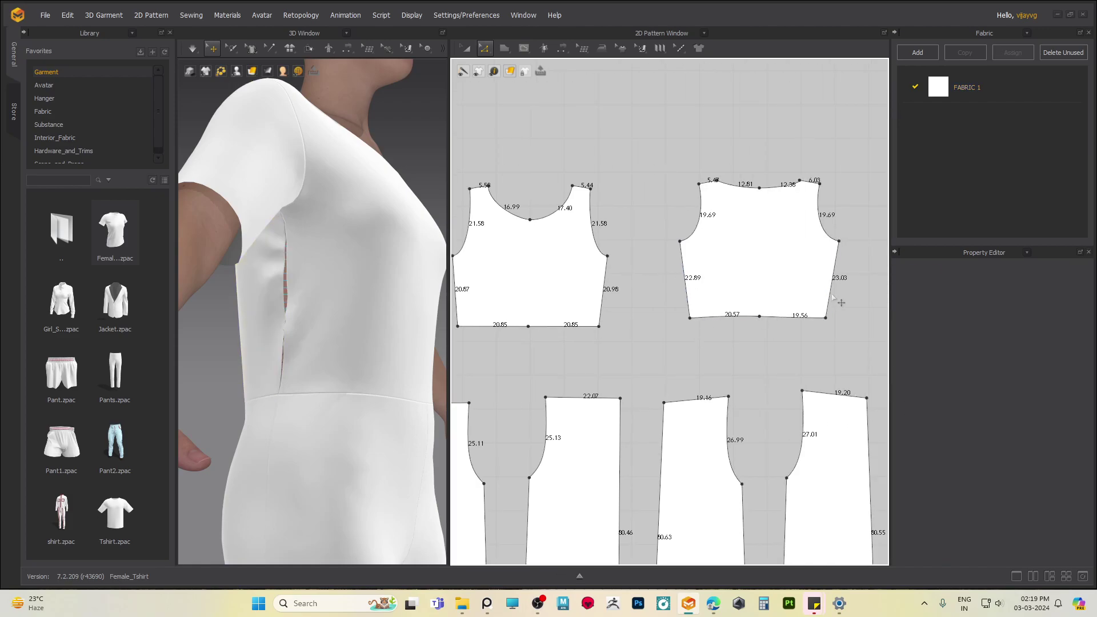
- Simulate the T-shirt with its single-segment side seams and examine the back piece beside the seam
{"action": "left_click", "coordinate": [279, 301]}
{"action": "middle_click_drag", "start_coordinate": [639, 321], "coordinate": [681, 305]}
{"action": "key", "text": "space"}
{"action": "middle_click_drag", "start_coordinate": [756, 312], "coordinate": [742, 318]}
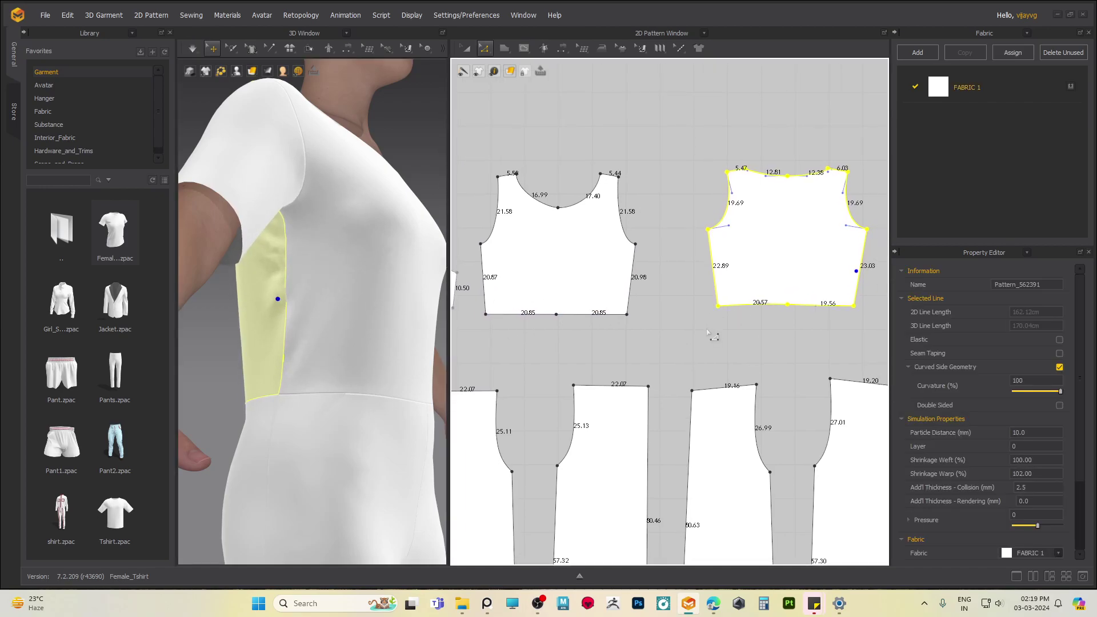
- Align the three hem points of the T-shirt back on one horizontal line
{"action": "left_click", "coordinate": [711, 326]}
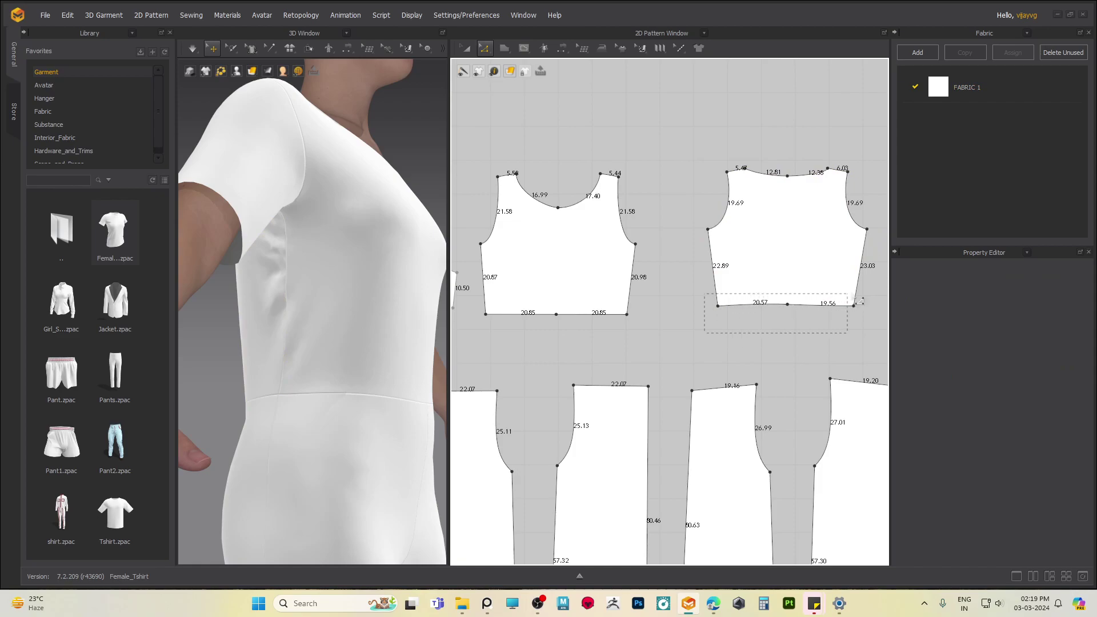
{"action": "left_click_drag", "start_coordinate": [855, 301], "coordinate": [861, 312]}
{"action": "left_click", "coordinate": [851, 314]}
{"action": "left_click", "coordinate": [854, 306]}
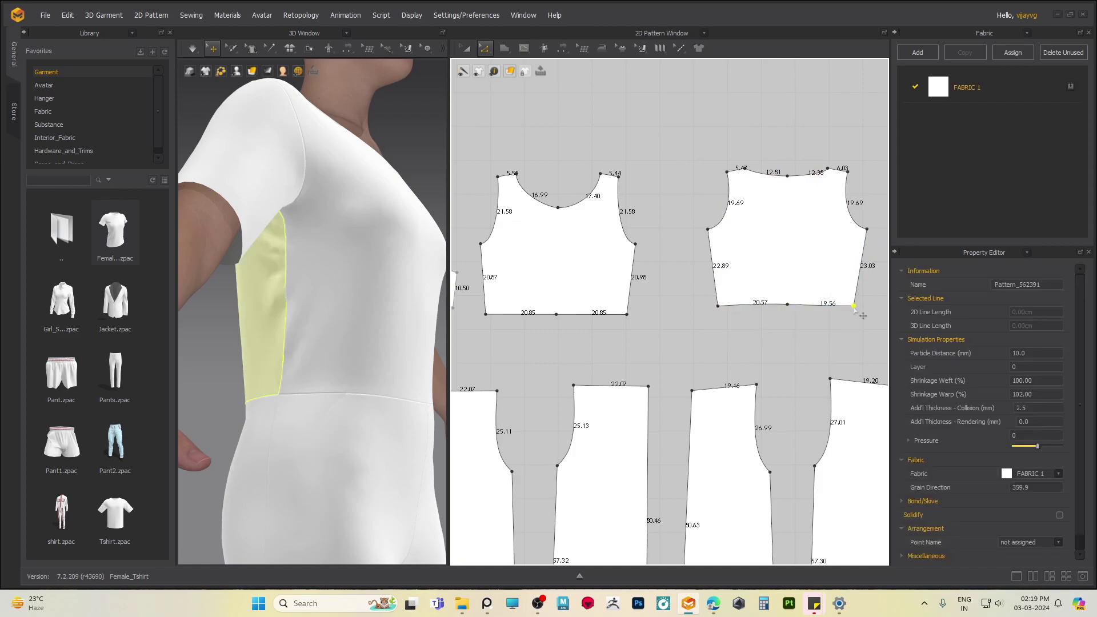
{"action": "right_click", "coordinate": [718, 307]}
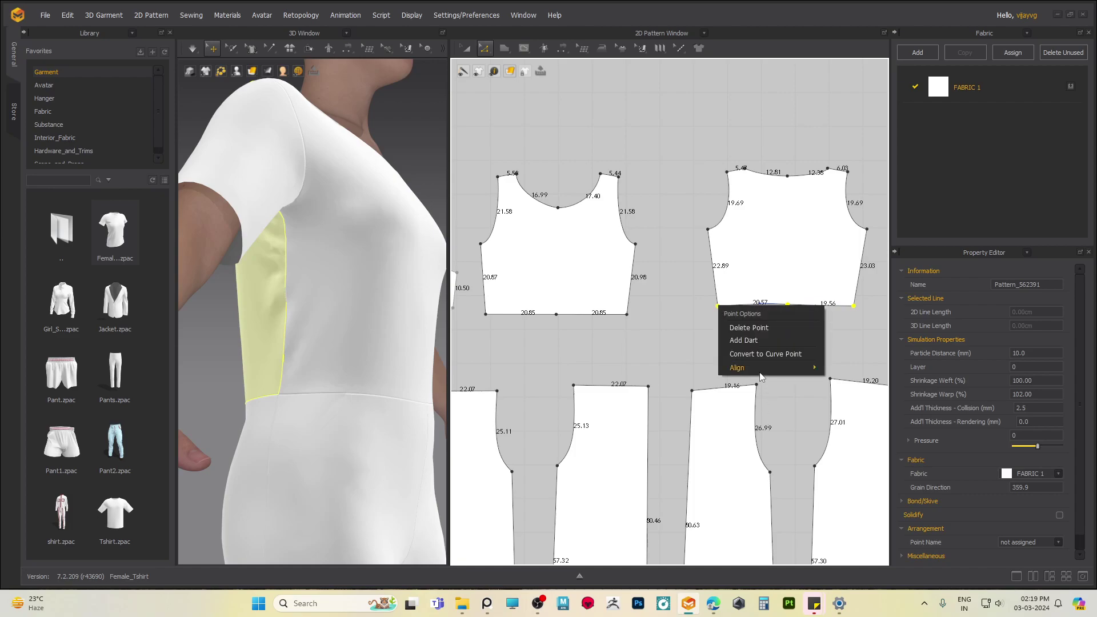
{"action": "mouse_move", "coordinate": [760, 374]}
{"action": "left_click", "coordinate": [839, 408]}
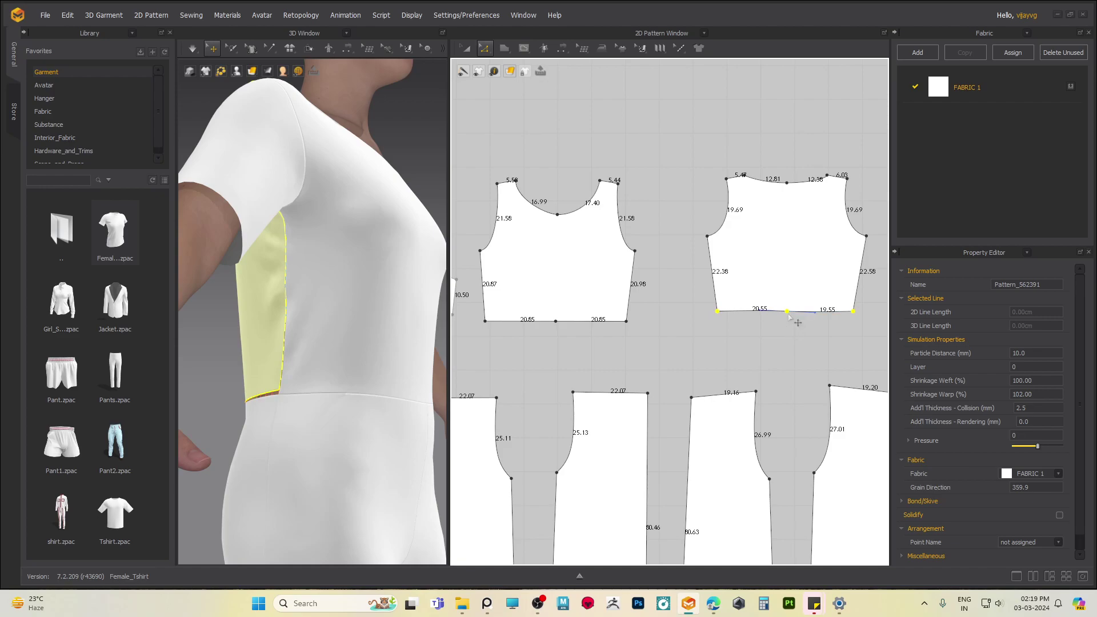
{"action": "left_click", "coordinate": [794, 329]}
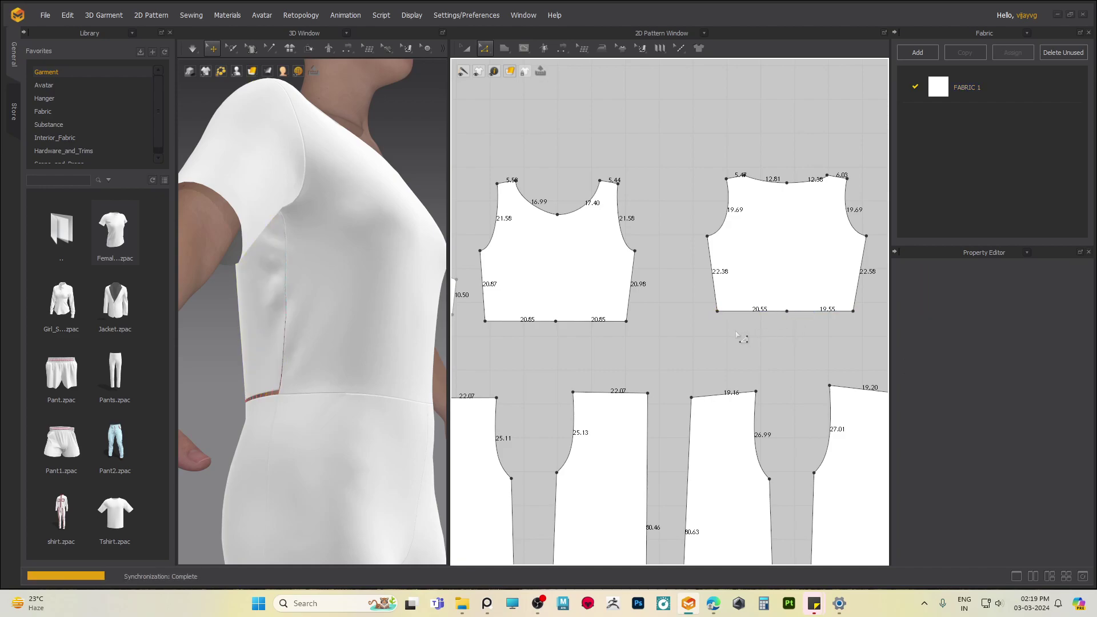
- Raise the T-shirt back's whole hem, shortening its side edges to about 20.40 and 20.61 cm
{"action": "middle_click_drag", "start_coordinate": [721, 337], "coordinate": [733, 337]}
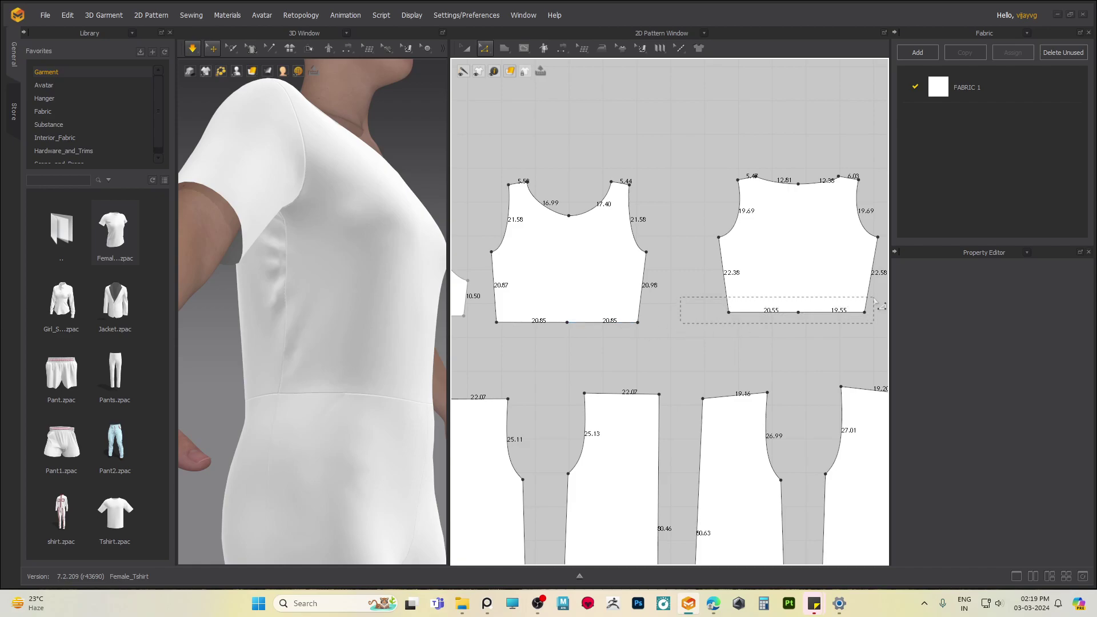
{"action": "left_click_drag", "start_coordinate": [875, 299], "coordinate": [874, 298]}
{"action": "key", "text": "Up"}
{"action": "key", "text": "shift+Up"}
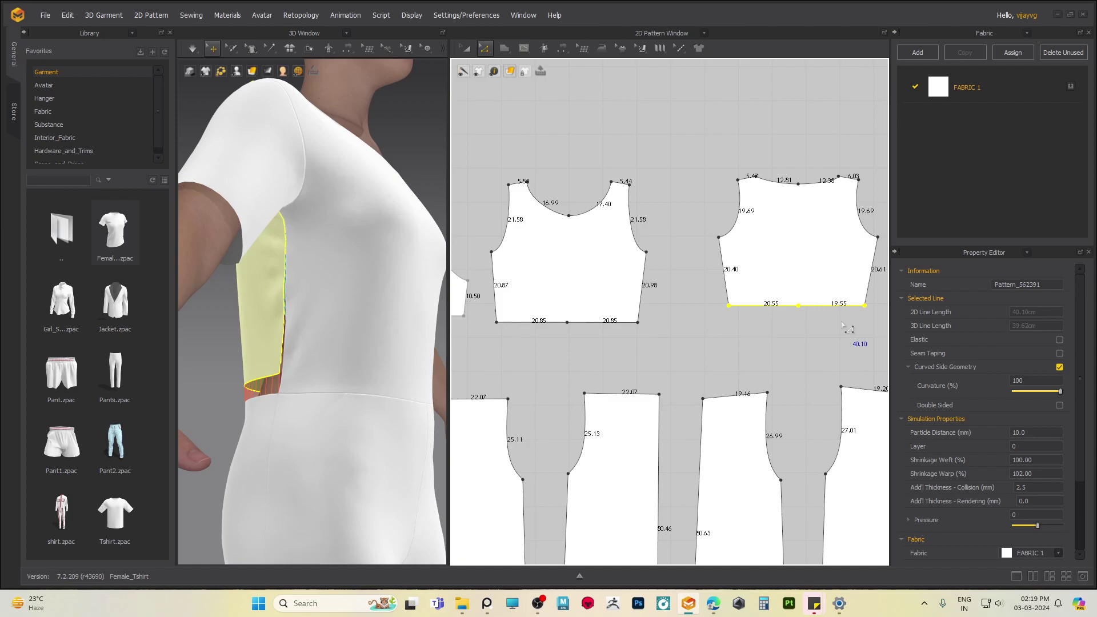
- Lower the T-shirt back's hem until its side edges measure about 21.39 and 21.60 cm, and simulate while pulling the back fabric into place
{"action": "key", "text": "shift+Down"}
{"action": "key", "text": "space"}
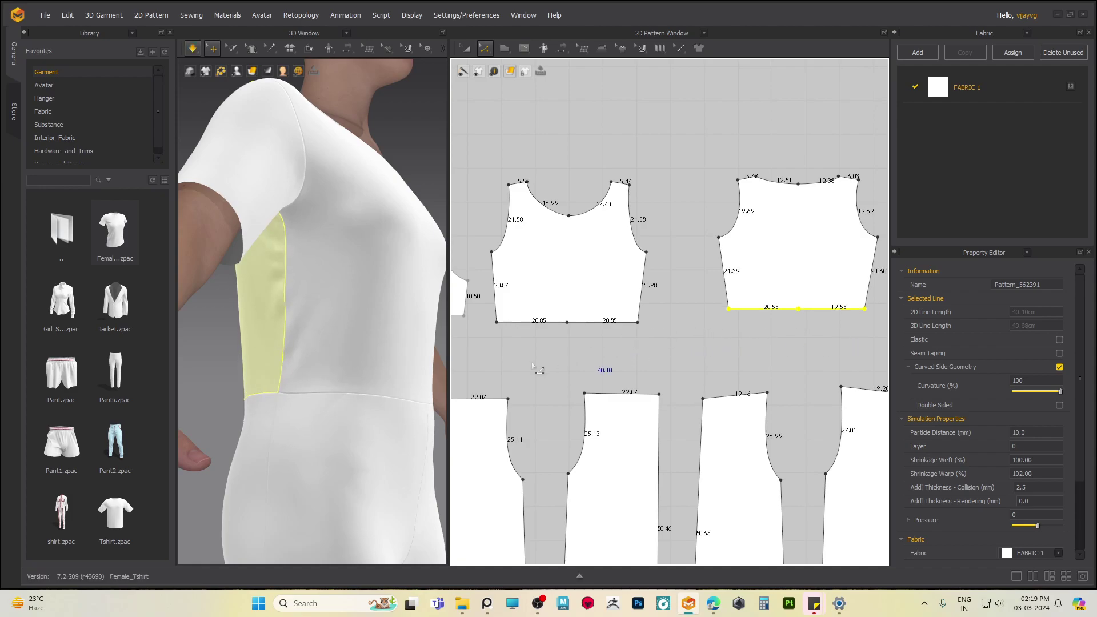
{"action": "right_click_drag", "start_coordinate": [235, 441], "coordinate": [367, 443]}
{"action": "middle_click_drag", "start_coordinate": [367, 443], "coordinate": [371, 382]}
{"action": "left_click_drag", "start_coordinate": [315, 415], "coordinate": [326, 443]}
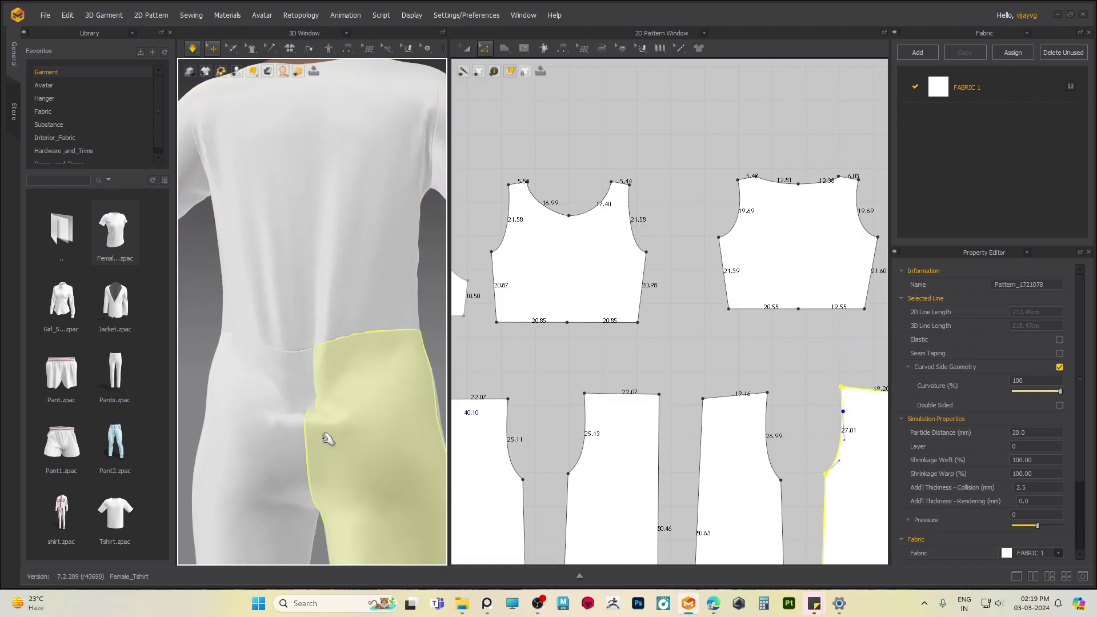
{"action": "scroll", "coordinate": [333, 377], "scroll_direction": "up", "scroll_amount": 3}
{"action": "right_click_drag", "start_coordinate": [292, 368], "coordinate": [367, 385]}
{"action": "left_click_drag", "start_coordinate": [313, 283], "coordinate": [343, 290]}
{"action": "right_click_drag", "start_coordinate": [246, 343], "coordinate": [395, 349]}
{"action": "scroll", "coordinate": [395, 349], "scroll_direction": "down", "scroll_amount": 2}
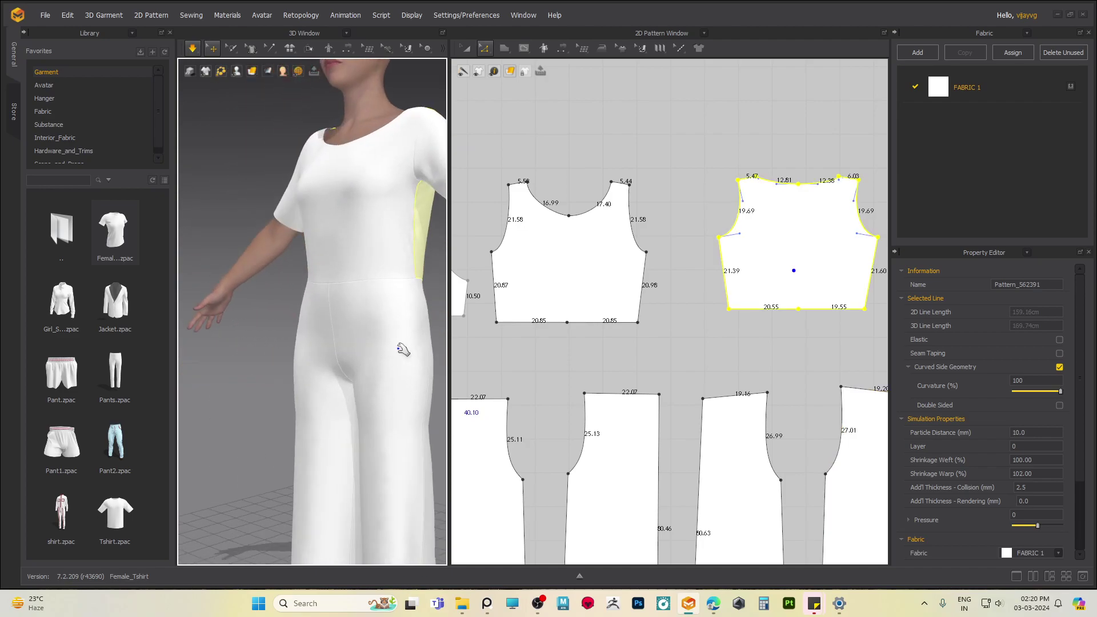
- Raise the waist edges of all four pants pieces together by 2 cm
{"action": "scroll", "coordinate": [694, 366], "scroll_direction": "down", "scroll_amount": 5}
{"action": "left_click_drag", "start_coordinate": [561, 351], "coordinate": [816, 380]}
{"action": "key", "text": "Up"}
{"action": "key", "text": "Up"}
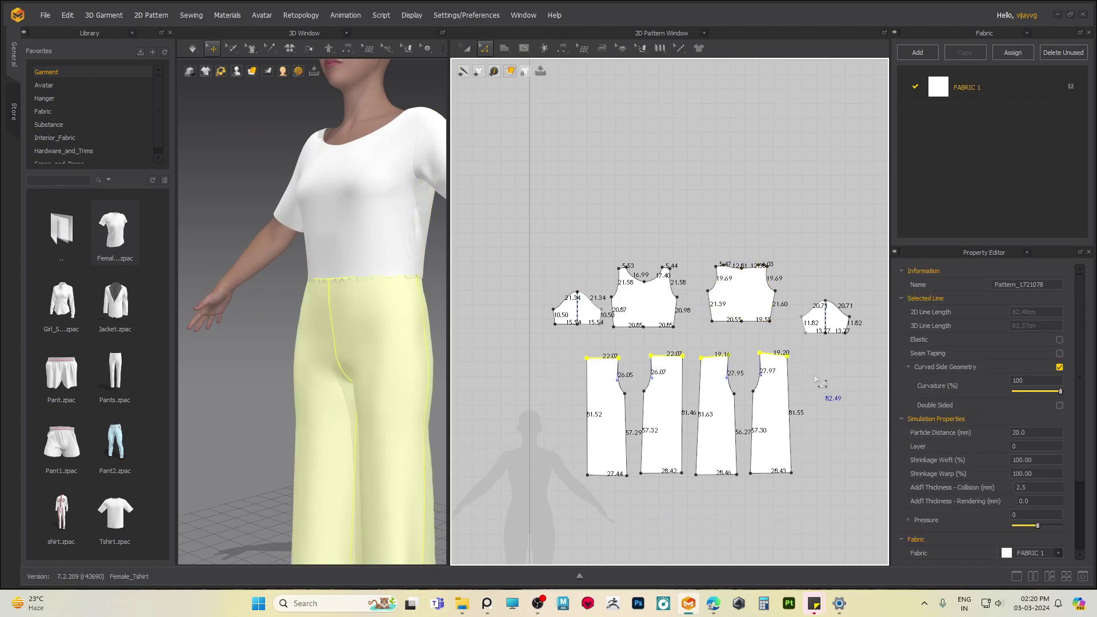
- Simulate the pants with the raised waist, pulling both front legs down so they settle on the avatar
{"action": "right_click_drag", "start_coordinate": [417, 373], "coordinate": [372, 315]}
{"action": "left_click", "coordinate": [343, 328]}
{"action": "left_click", "coordinate": [372, 317], "text": "shift"}
{"action": "right_click_drag", "start_coordinate": [346, 368], "coordinate": [367, 380]}
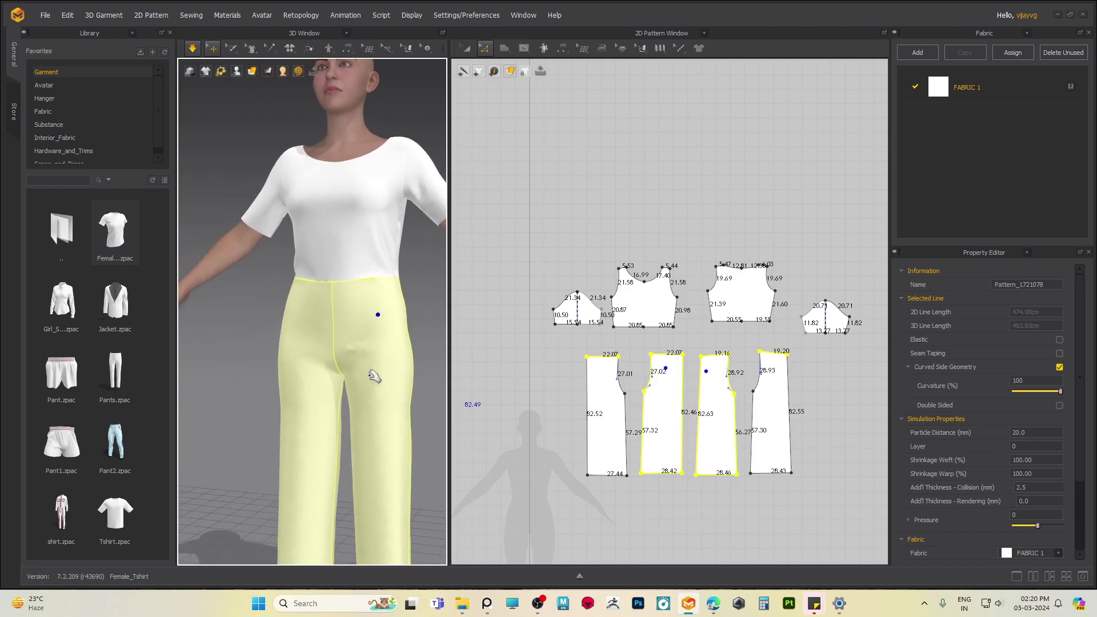
{"action": "left_click_drag", "start_coordinate": [307, 382], "coordinate": [308, 448]}
{"action": "left_click_drag", "start_coordinate": [392, 416], "coordinate": [394, 483]}
{"action": "right_click_drag", "start_coordinate": [377, 381], "coordinate": [276, 372]}
{"action": "left_click", "coordinate": [283, 372], "text": "shift"}
{"action": "left_click", "coordinate": [370, 364], "text": "shift"}
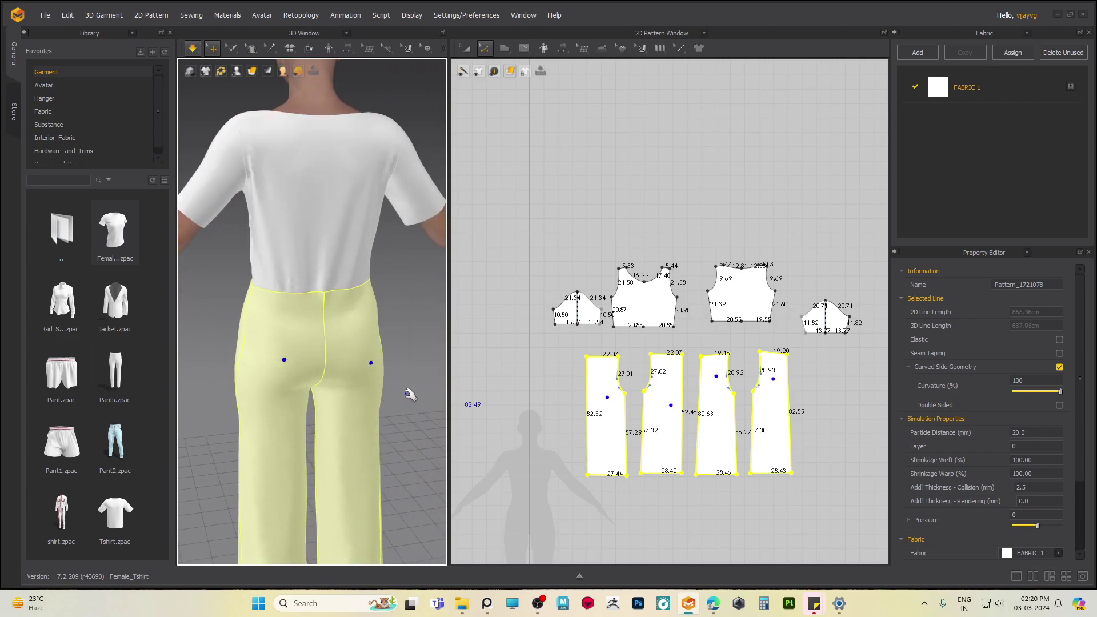
{"action": "key", "text": "space"}
- Bow the outer side edges of both pants back pieces outward with Edit Curvature, to about 82.69 and 82.73 cm
{"action": "right_click_drag", "start_coordinate": [407, 391], "coordinate": [324, 368]}
{"action": "left_click", "coordinate": [329, 340]}
{"action": "middle_click_drag", "start_coordinate": [702, 456], "coordinate": [655, 415]}
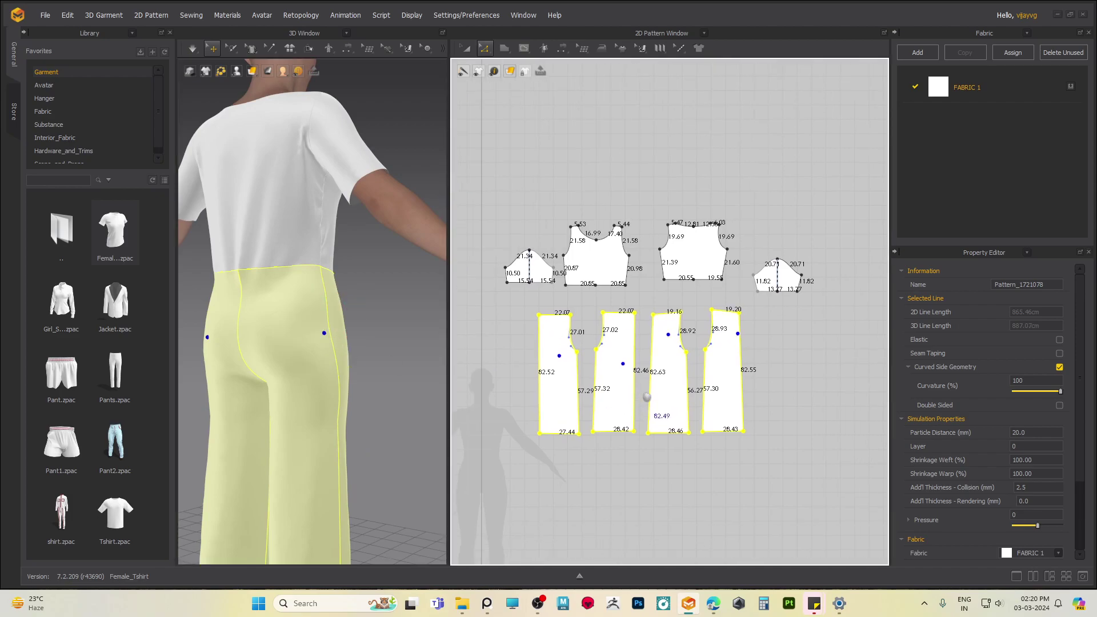
{"action": "left_click", "coordinate": [791, 341]}
{"action": "scroll", "coordinate": [734, 342], "scroll_direction": "down", "scroll_amount": 4}
{"action": "middle_click_drag", "start_coordinate": [736, 347], "coordinate": [754, 341]}
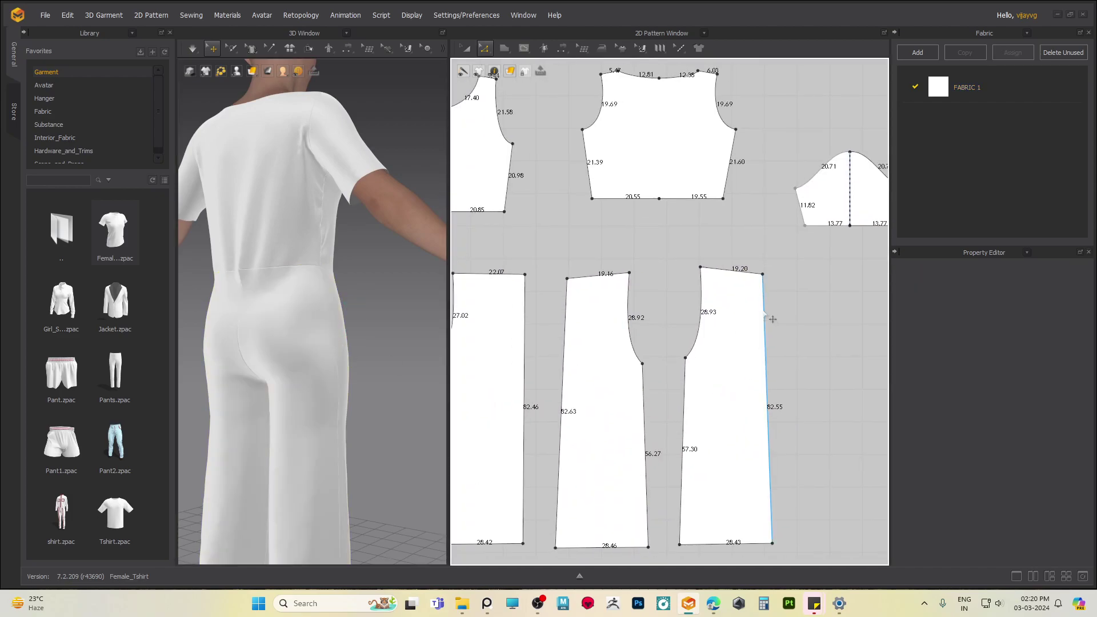
{"action": "left_click", "coordinate": [484, 48]}
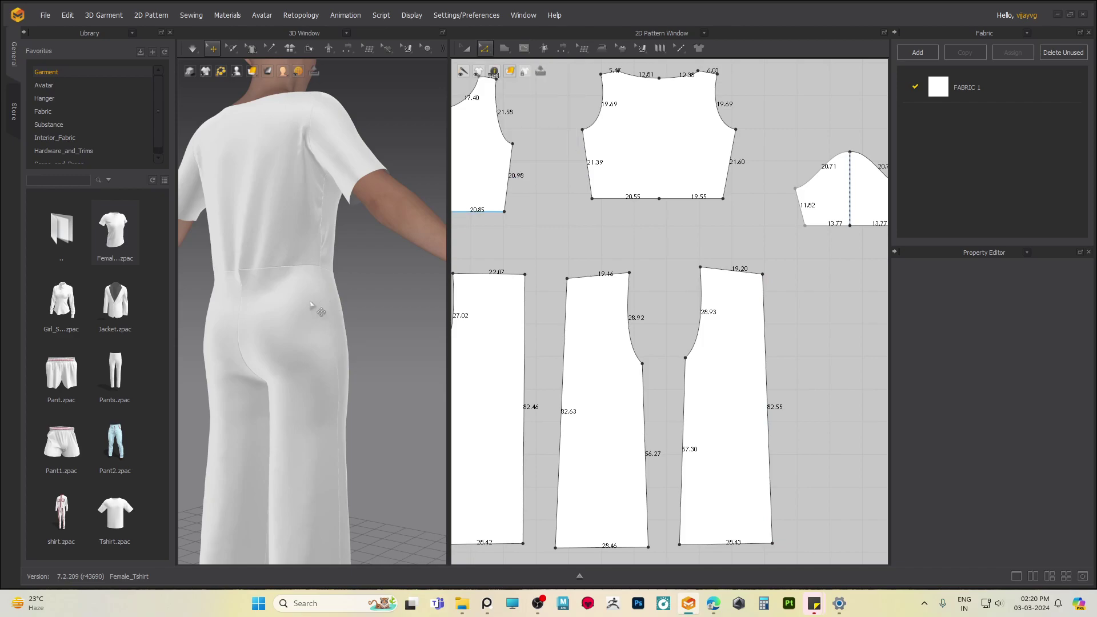
{"action": "left_click", "coordinate": [488, 52]}
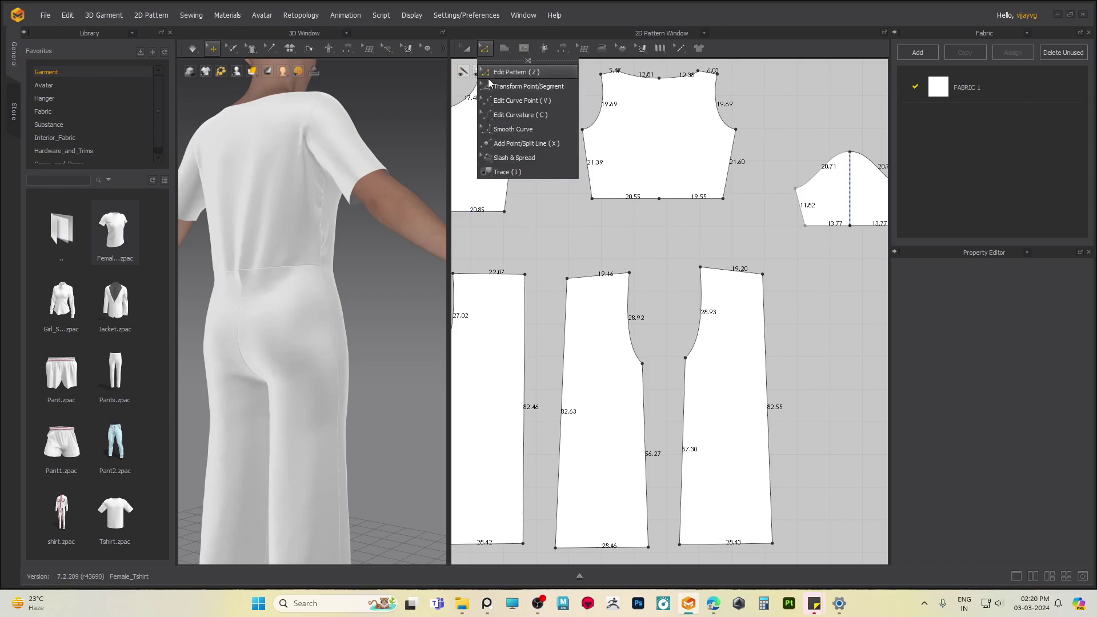
{"action": "left_click", "coordinate": [500, 115]}
{"action": "left_click_drag", "start_coordinate": [767, 323], "coordinate": [775, 317]}
{"action": "middle_click_drag", "start_coordinate": [597, 336], "coordinate": [647, 332]}
{"action": "left_click_drag", "start_coordinate": [617, 316], "coordinate": [611, 318]}
- Curve the outer side edges of both pants front pieces slightly outward, to about 82.52 and 82.55 cm
{"action": "middle_click_drag", "start_coordinate": [569, 338], "coordinate": [578, 340]}
{"action": "left_click", "coordinate": [614, 312]}
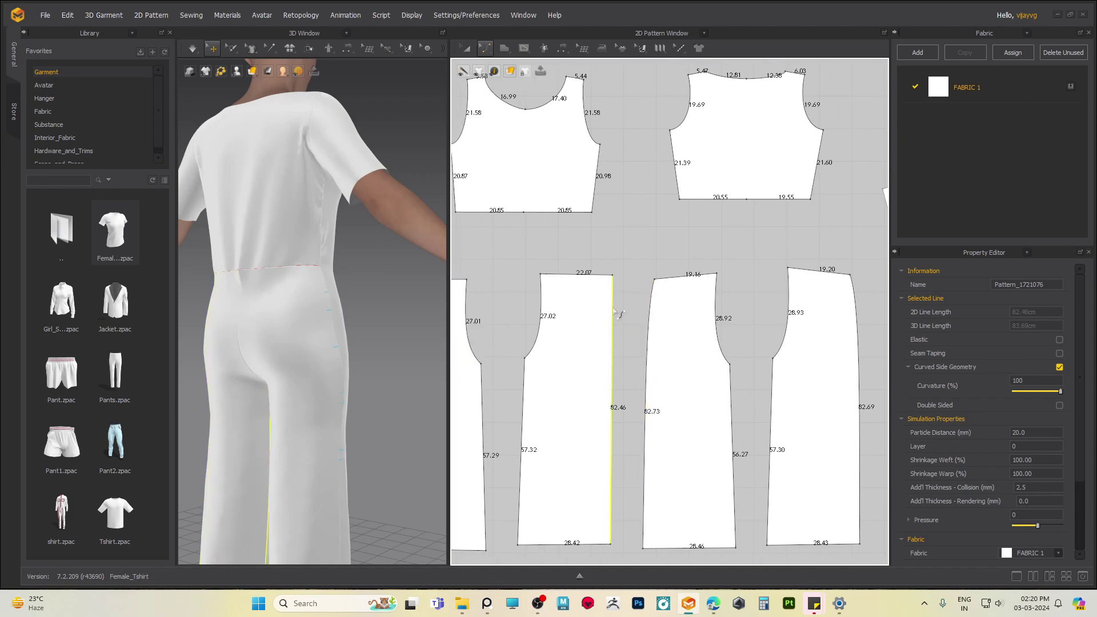
{"action": "left_click_drag", "start_coordinate": [616, 308], "coordinate": [616, 309]}
{"action": "middle_click_drag", "start_coordinate": [531, 346], "coordinate": [657, 338]}
{"action": "left_click", "coordinate": [560, 315]}
- Simulate the curved side seams and pull the fabric around the waist and hips into place
{"action": "right_click_drag", "start_coordinate": [379, 360], "coordinate": [412, 370]}
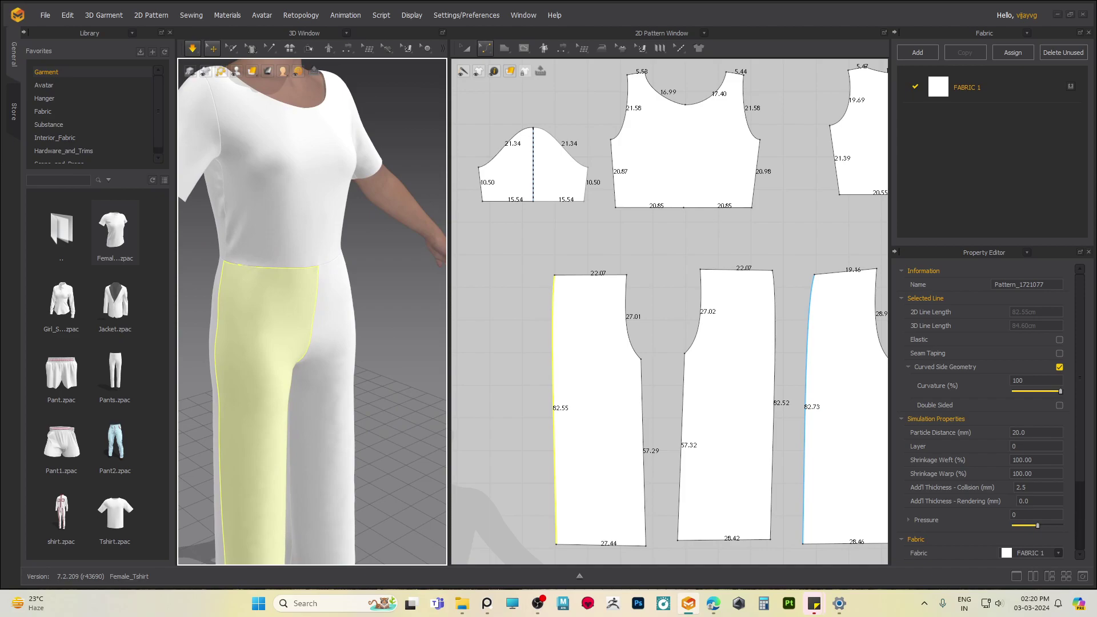
{"action": "middle_click_drag", "start_coordinate": [314, 361], "coordinate": [299, 203]}
{"action": "scroll", "coordinate": [340, 301], "scroll_direction": "up", "scroll_amount": 2}
{"action": "right_click_drag", "start_coordinate": [336, 328], "coordinate": [294, 294]}
{"action": "middle_click_drag", "start_coordinate": [294, 294], "coordinate": [341, 392]}
{"action": "right_click_drag", "start_coordinate": [341, 392], "coordinate": [378, 378]}
{"action": "middle_click_drag", "start_coordinate": [366, 319], "coordinate": [345, 378]}
{"action": "right_click_drag", "start_coordinate": [319, 353], "coordinate": [279, 350]}
{"action": "scroll", "coordinate": [283, 352], "scroll_direction": "up", "scroll_amount": 8}
{"action": "left_click", "coordinate": [322, 261]}
{"action": "middle_click_drag", "start_coordinate": [347, 295], "coordinate": [362, 312]}
{"action": "left_click_drag", "start_coordinate": [382, 238], "coordinate": [406, 257]}
{"action": "left_click", "coordinate": [367, 481]}
{"action": "left_click_drag", "start_coordinate": [366, 481], "coordinate": [301, 524]}
{"action": "left_click_drag", "start_coordinate": [242, 435], "coordinate": [294, 426]}
{"action": "scroll", "coordinate": [294, 427], "scroll_direction": "down", "scroll_amount": 6}
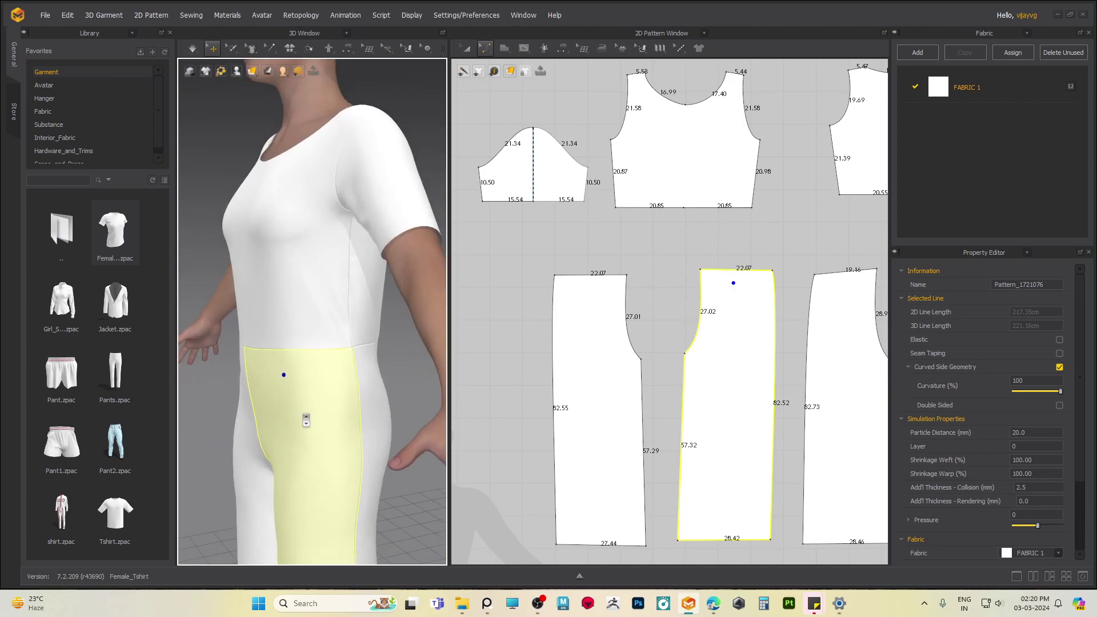
- Examine the garment's waist, hips and sleeves on the avatar and compare them with the flat pattern pieces
{"action": "middle_click_drag", "start_coordinate": [298, 438], "coordinate": [331, 423]}
{"action": "right_click_drag", "start_coordinate": [309, 384], "coordinate": [414, 372]}
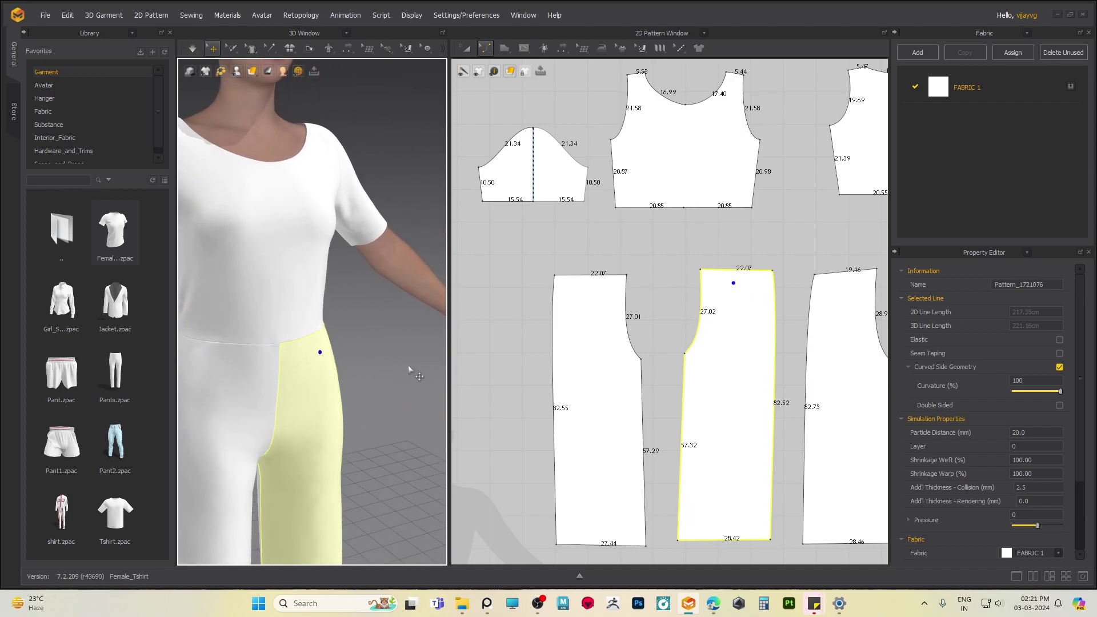
{"action": "middle_click_drag", "start_coordinate": [319, 314], "coordinate": [322, 362]}
{"action": "scroll", "coordinate": [322, 363], "scroll_direction": "up", "scroll_amount": 2}
{"action": "right_click_drag", "start_coordinate": [279, 344], "coordinate": [223, 324]}
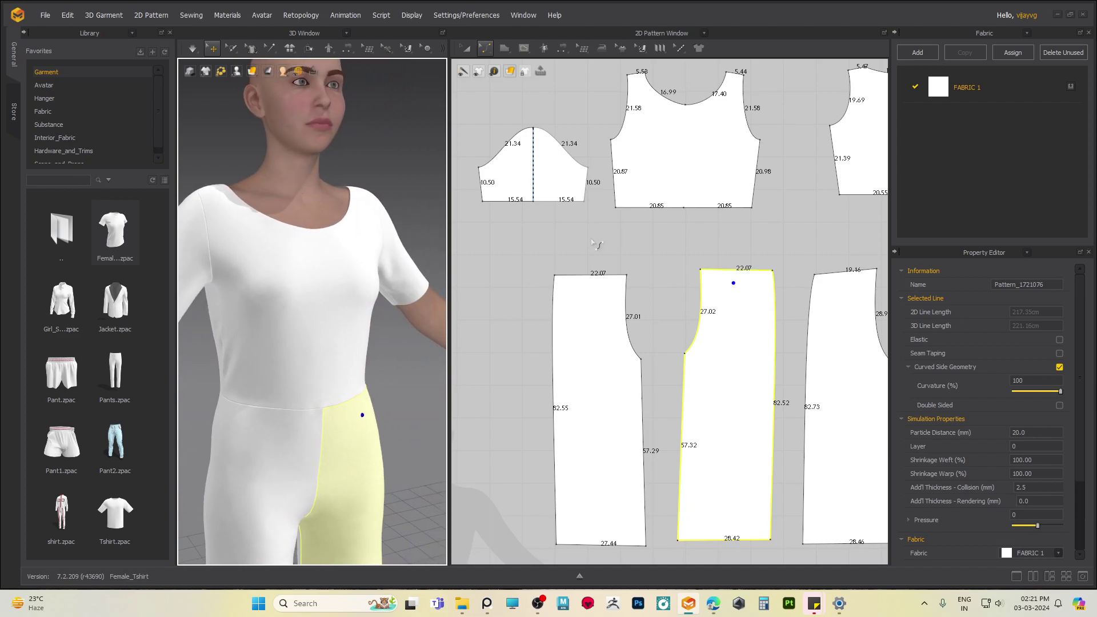
{"action": "right_click_drag", "start_coordinate": [560, 242], "coordinate": [566, 300]}
{"action": "right_click_drag", "start_coordinate": [264, 283], "coordinate": [364, 289]}
{"action": "middle_click_drag", "start_coordinate": [364, 289], "coordinate": [368, 276]}
{"action": "middle_click_drag", "start_coordinate": [689, 257], "coordinate": [573, 275]}
{"action": "right_click_drag", "start_coordinate": [573, 275], "coordinate": [657, 259]}
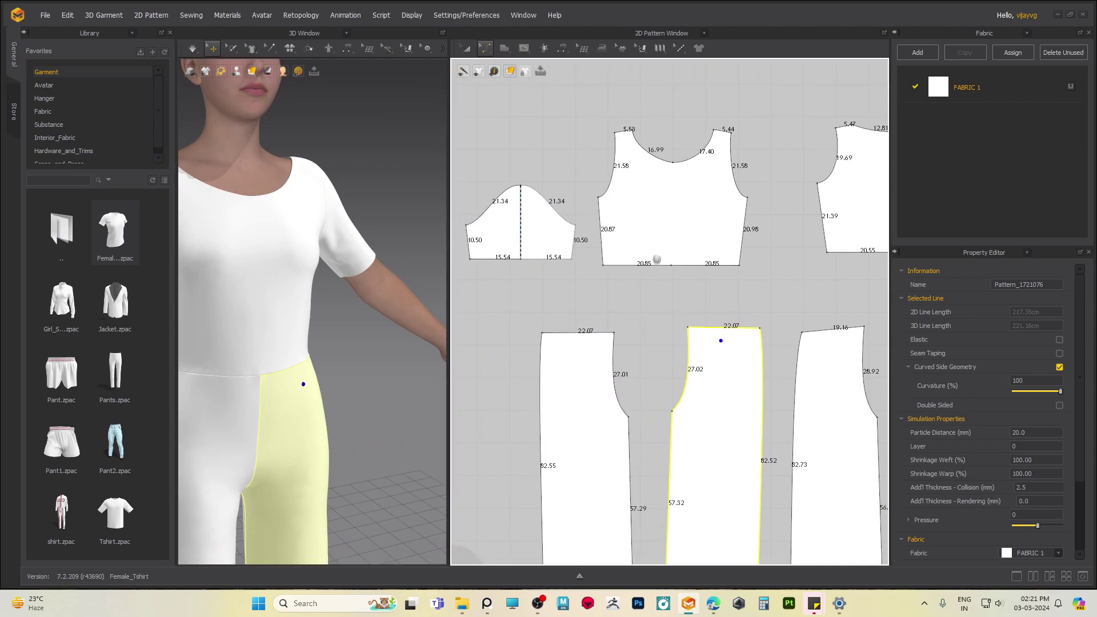
{"action": "right_click_drag", "start_coordinate": [717, 297], "coordinate": [421, 287]}
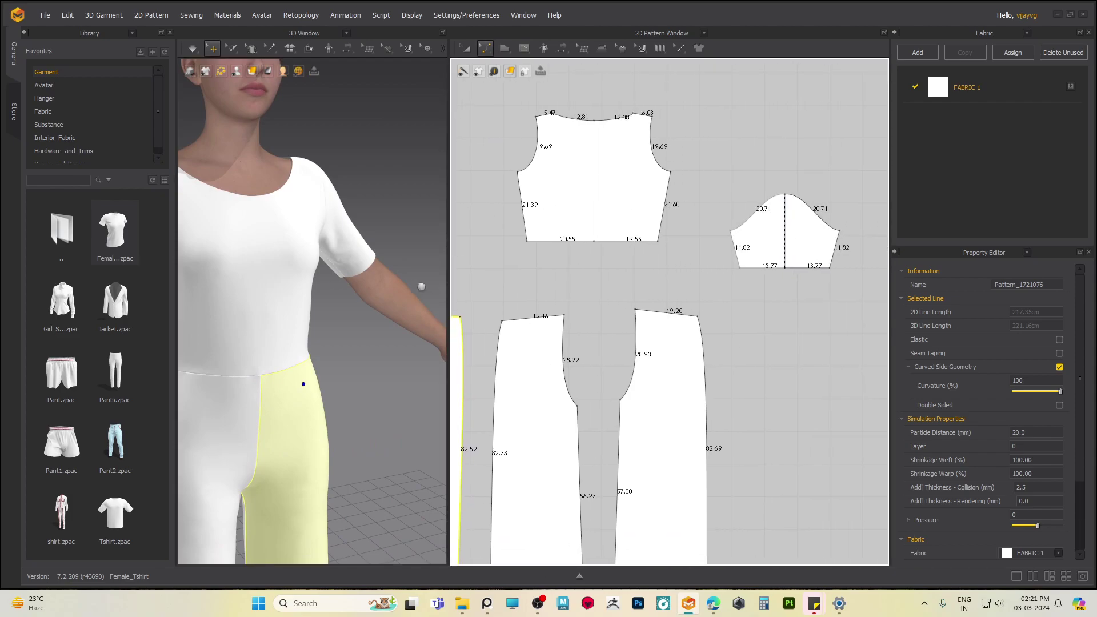
- Widen the symmetric hem of the sleeve beside the T-shirt back until each half measures about 15.77 cm
{"action": "middle_click_drag", "start_coordinate": [690, 285], "coordinate": [642, 288]}
{"action": "scroll", "coordinate": [643, 287], "scroll_direction": "up", "scroll_amount": 2}
{"action": "left_click", "coordinate": [685, 286]}
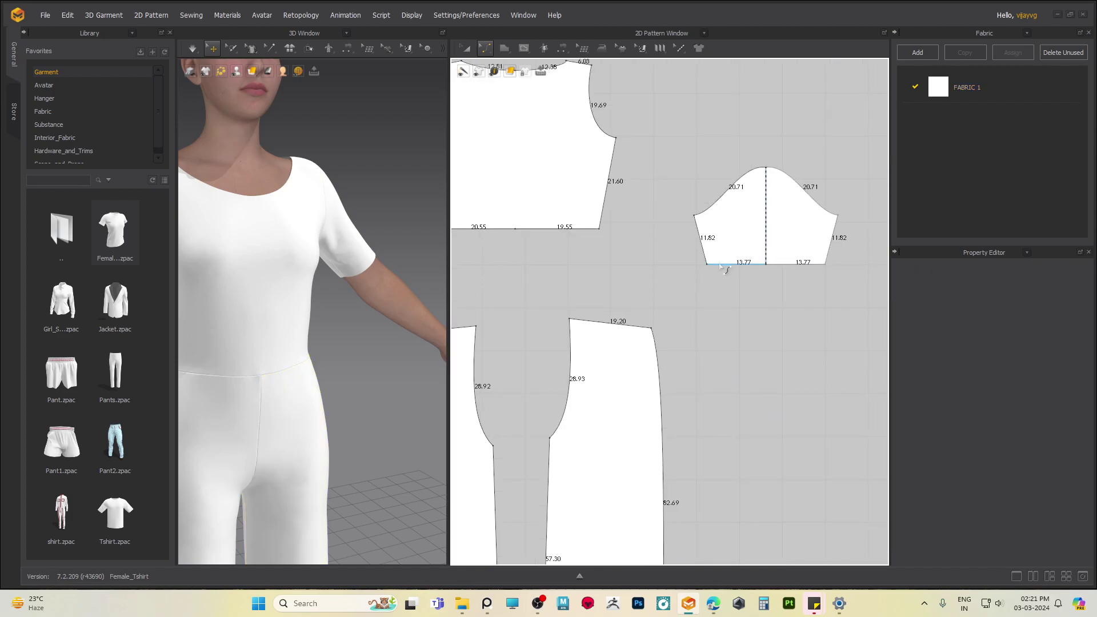
{"action": "left_click", "coordinate": [485, 49]}
{"action": "left_click", "coordinate": [509, 74]}
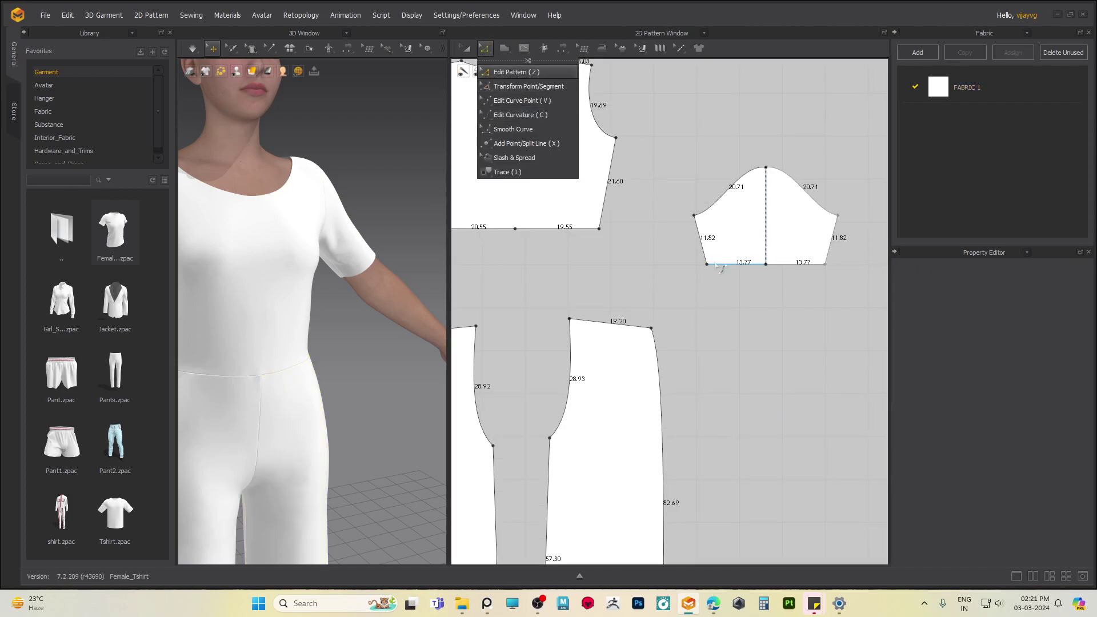
{"action": "left_click", "coordinate": [732, 250]}
{"action": "key", "text": "Left"}
{"action": "key", "text": "Left"}
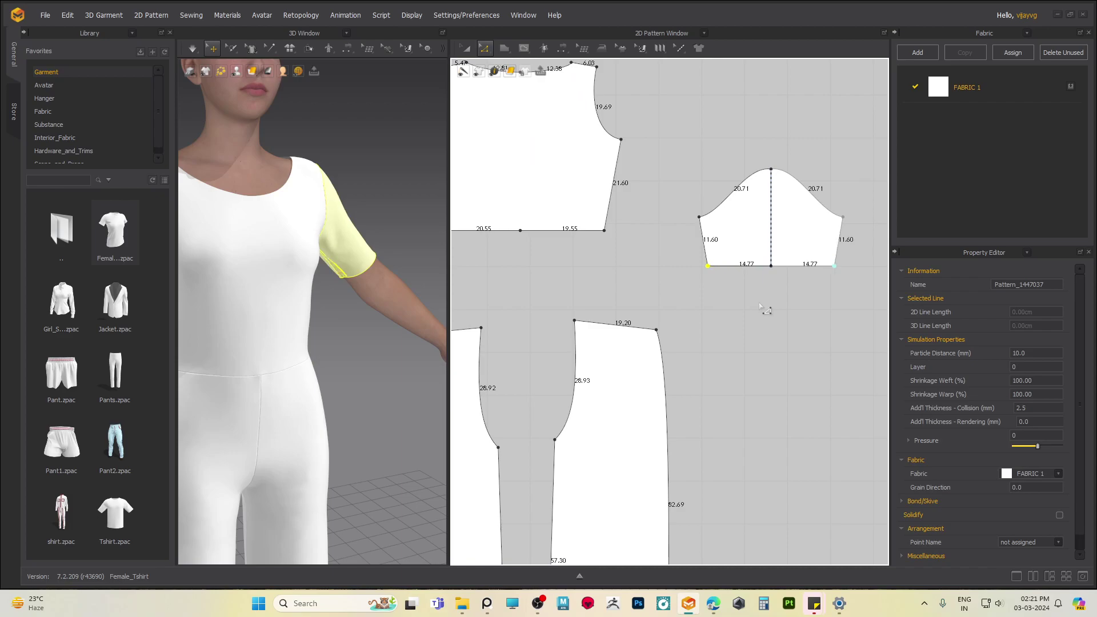
- Simulate the widened sleeve hem and check the whole garment from the front
{"action": "scroll", "coordinate": [760, 304], "scroll_direction": "down", "scroll_amount": 3}
{"action": "middle_click_drag", "start_coordinate": [593, 303], "coordinate": [781, 304]}
{"action": "middle_click_drag", "start_coordinate": [699, 304], "coordinate": [488, 305]}
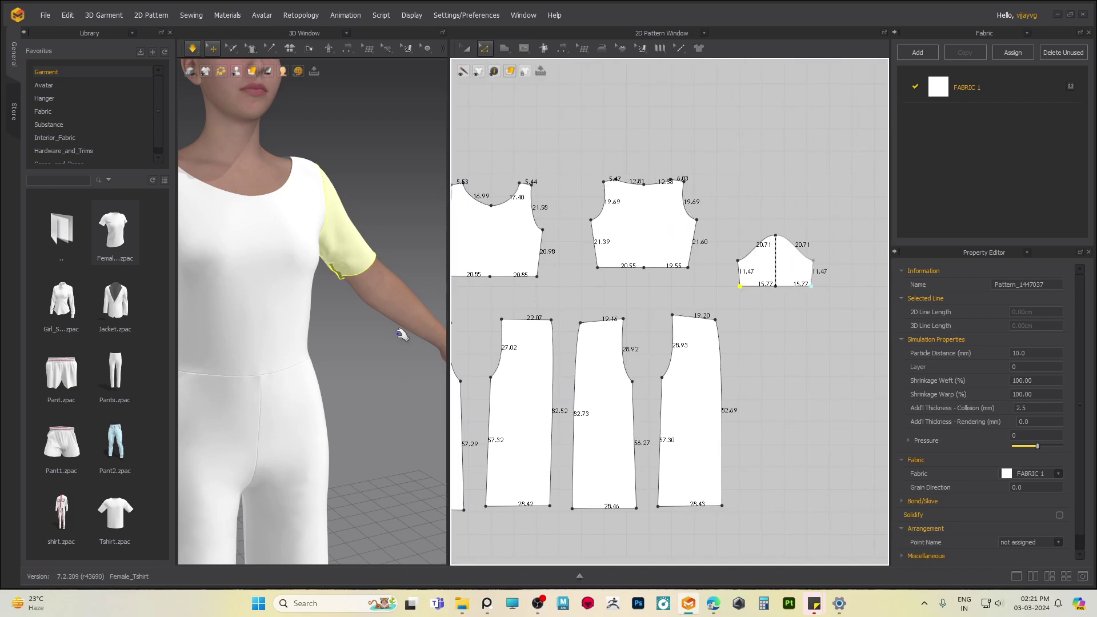
{"action": "right_click_drag", "start_coordinate": [375, 328], "coordinate": [327, 326]}
{"action": "key", "text": "space"}
{"action": "left_click", "coordinate": [404, 280]}
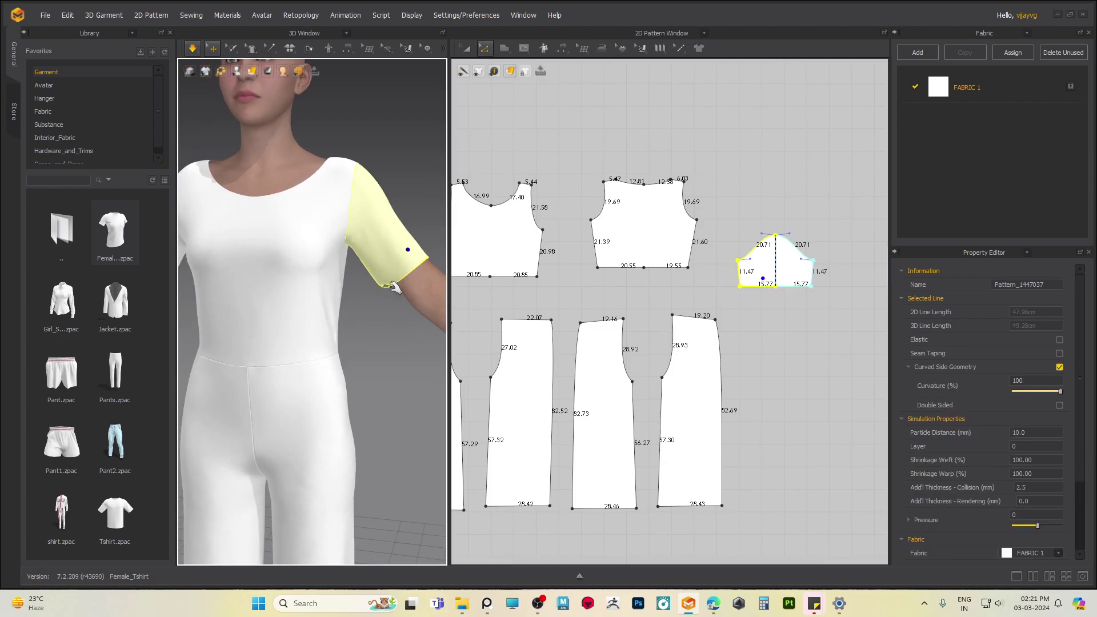
{"action": "right_click_drag", "start_coordinate": [395, 295], "coordinate": [368, 391]}
{"action": "middle_click_drag", "start_coordinate": [372, 376], "coordinate": [313, 308]}
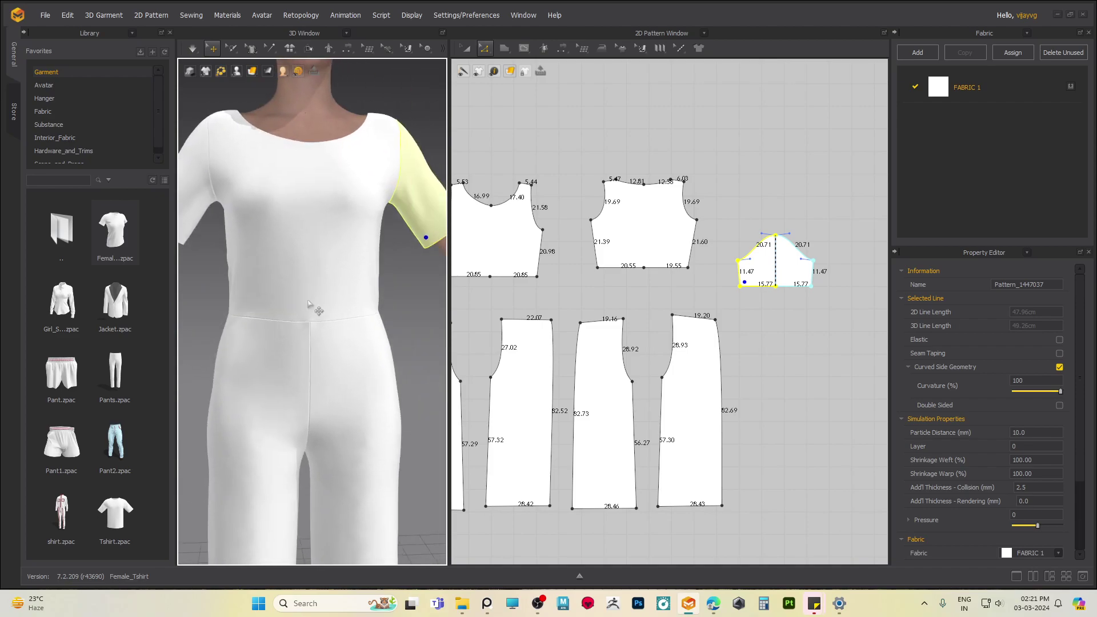
{"action": "scroll", "coordinate": [312, 308], "scroll_direction": "down", "scroll_amount": 5}
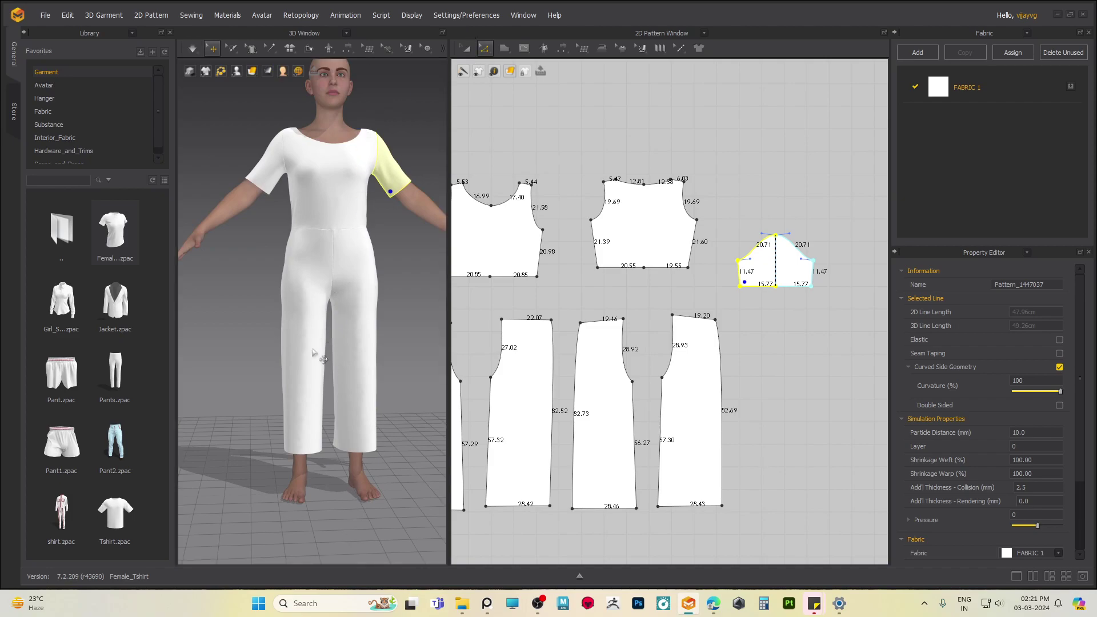
{"action": "middle_click_drag", "start_coordinate": [309, 336], "coordinate": [304, 383]}
{"action": "left_click", "coordinate": [245, 313]}
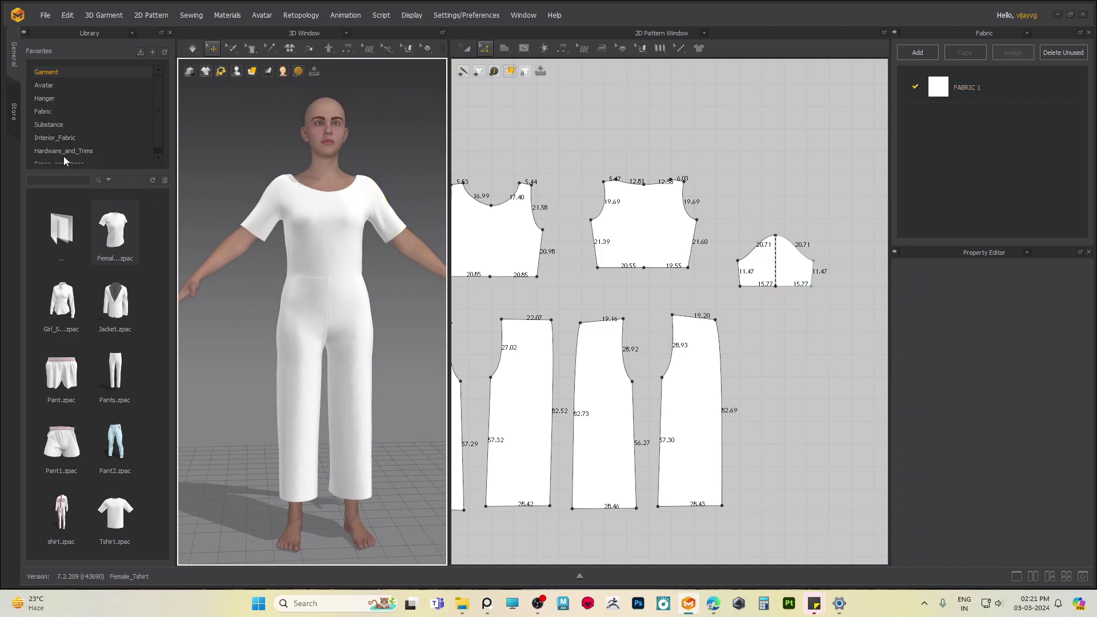
- Apply the wax_flower_print_fabric substance from the library to FABRIC 1
{"action": "left_click", "coordinate": [49, 126]}
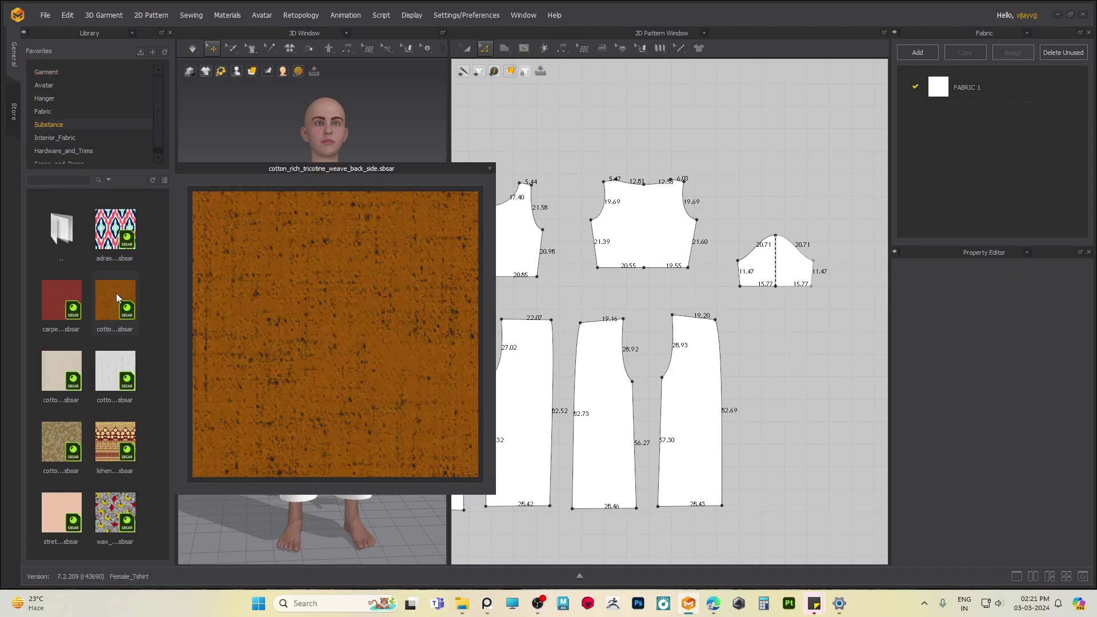
{"action": "mouse_move", "coordinate": [112, 452]}
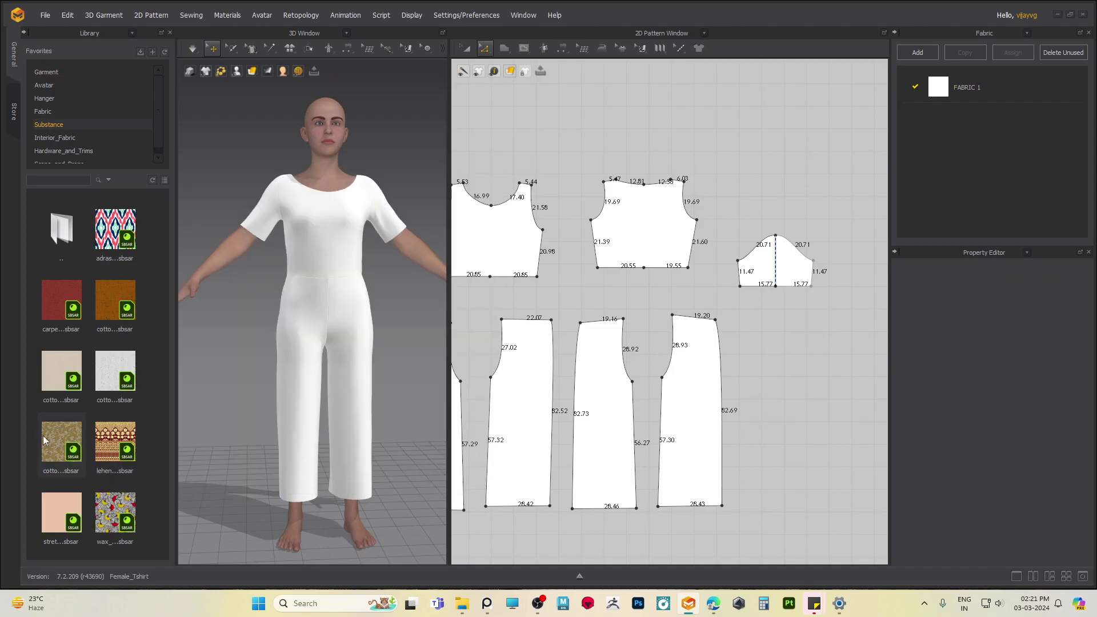
{"action": "mouse_move", "coordinate": [111, 521]}
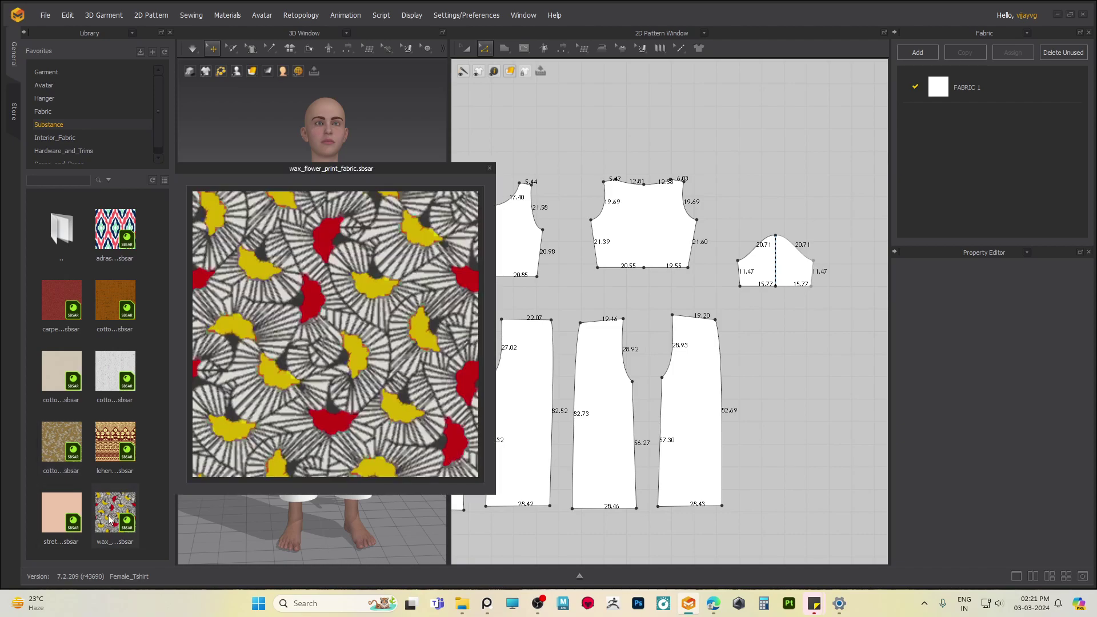
{"action": "left_click_drag", "start_coordinate": [105, 515], "coordinate": [1002, 90]}
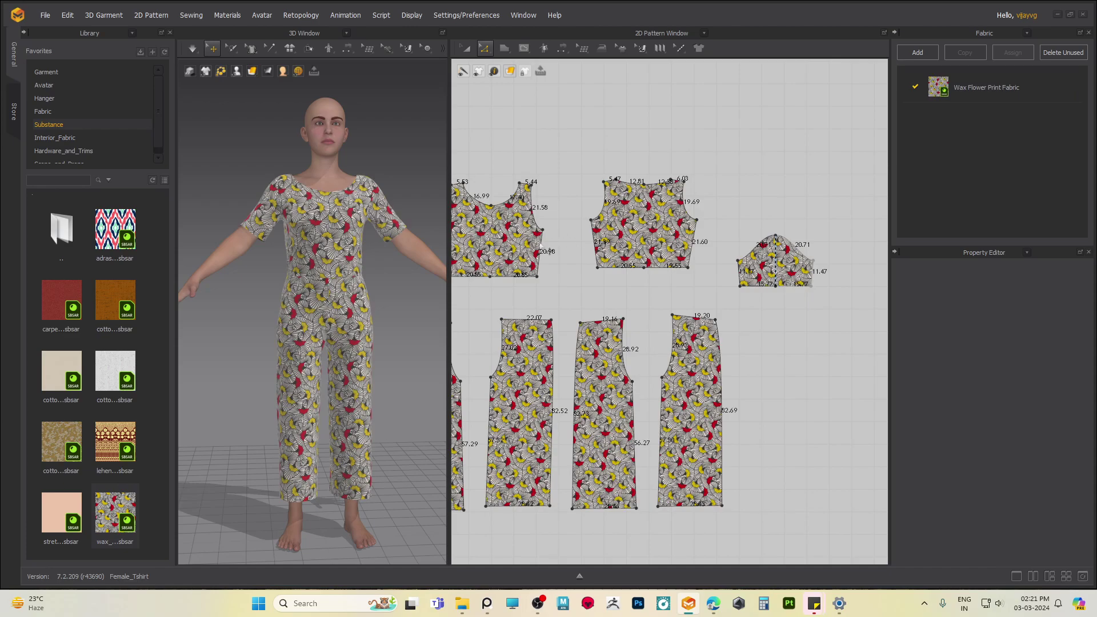
- Examine the flower print on the garment's front, legs and back, and on the flat pants pieces
{"action": "scroll", "coordinate": [383, 220], "scroll_direction": "up", "scroll_amount": 10}
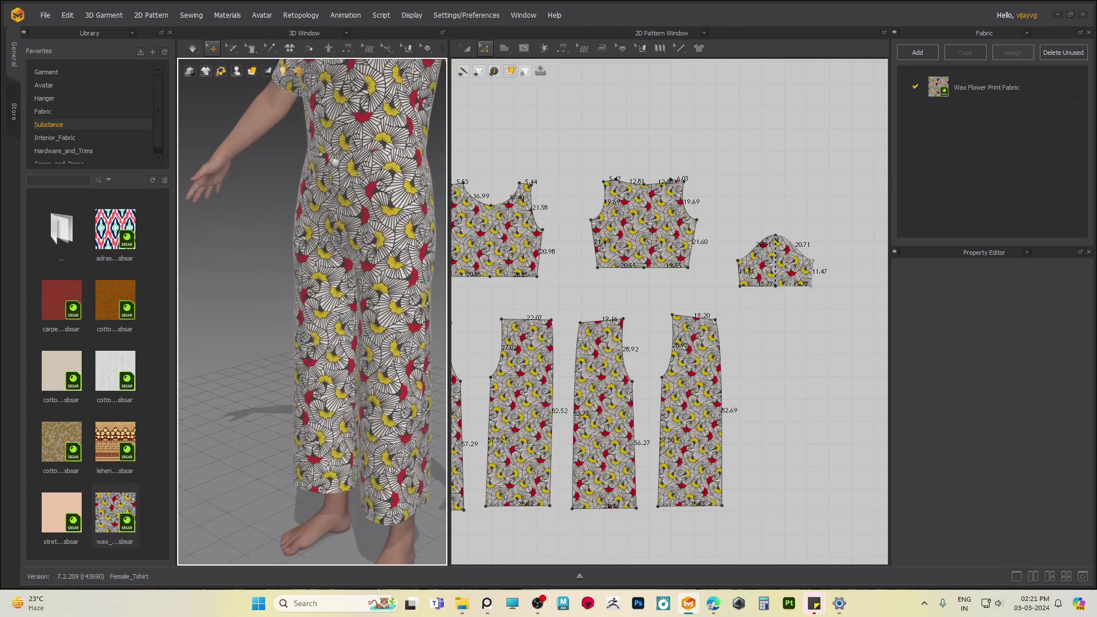
{"action": "scroll", "coordinate": [313, 223], "scroll_direction": "up", "scroll_amount": 8}
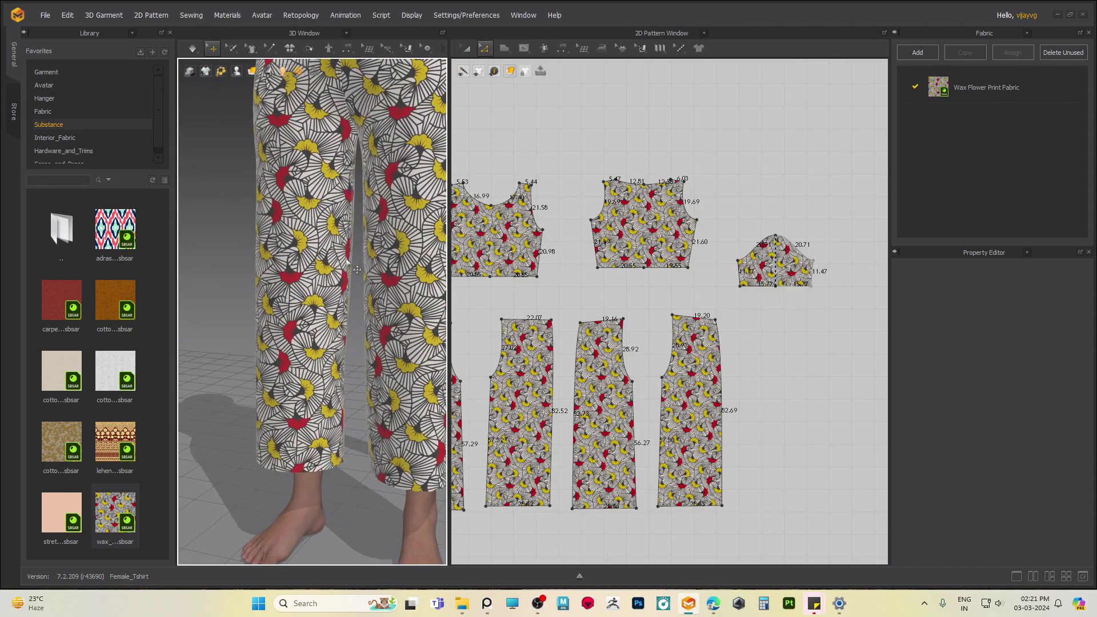
{"action": "right_click_drag", "start_coordinate": [391, 231], "coordinate": [354, 295]}
{"action": "middle_click_drag", "start_coordinate": [354, 295], "coordinate": [240, 343]}
{"action": "right_click_drag", "start_coordinate": [240, 343], "coordinate": [369, 309]}
{"action": "scroll", "coordinate": [368, 305], "scroll_direction": "down", "scroll_amount": 4}
{"action": "mouse_move", "coordinate": [212, 76]}
{"action": "scroll", "coordinate": [343, 286], "scroll_direction": "up", "scroll_amount": 5}
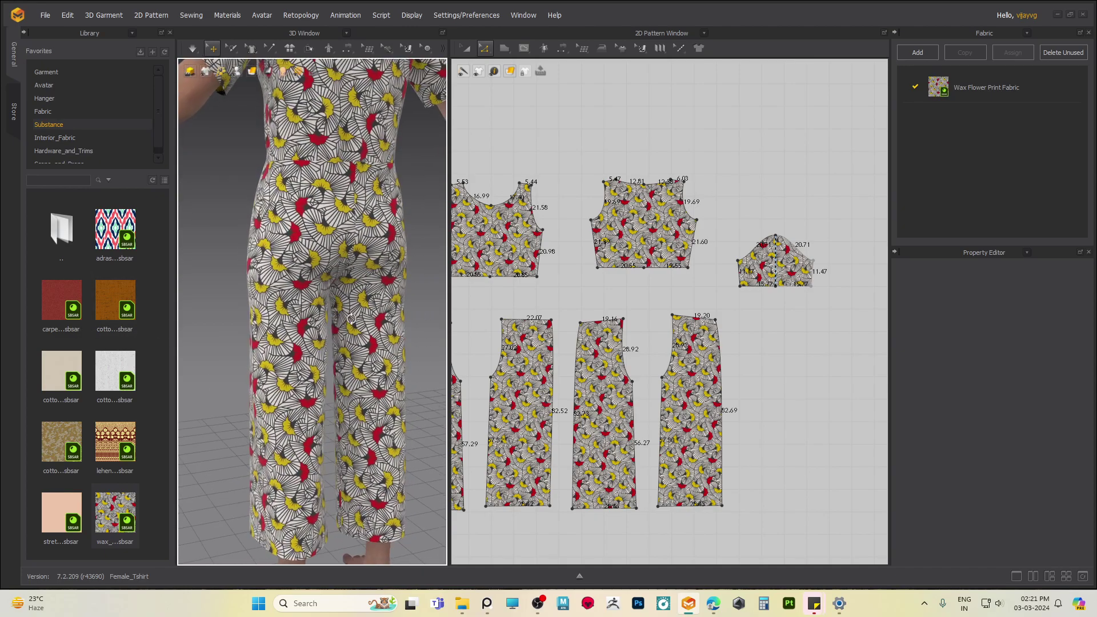
{"action": "left_click", "coordinate": [353, 312]}
{"action": "middle_click_drag", "start_coordinate": [597, 403], "coordinate": [636, 315]}
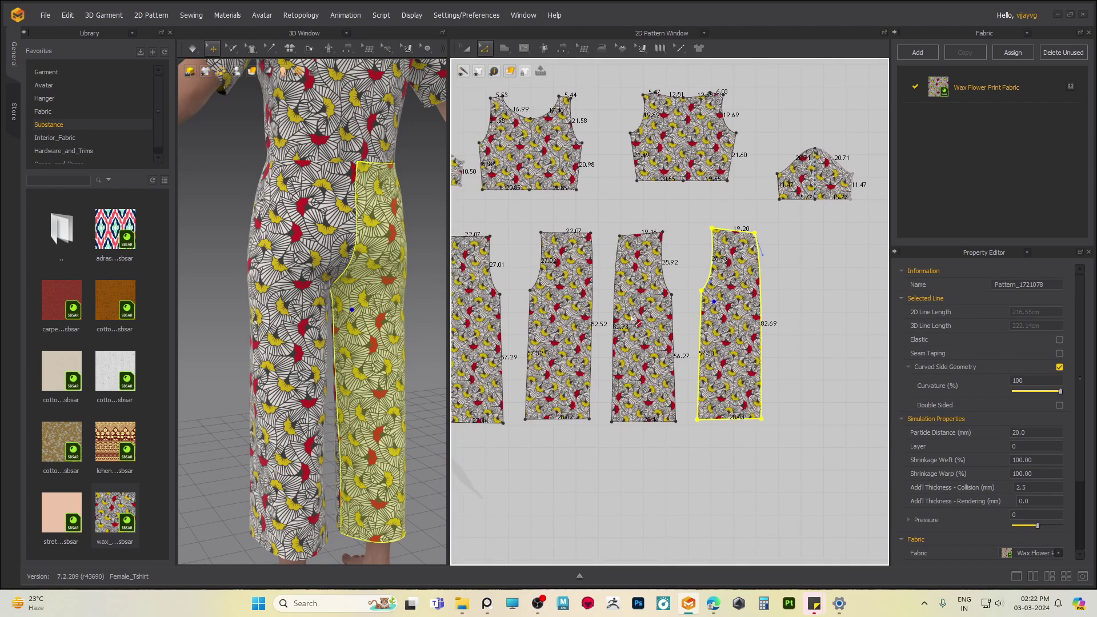
{"action": "right_click_drag", "start_coordinate": [367, 337], "coordinate": [361, 298]}
{"action": "scroll", "coordinate": [362, 297], "scroll_direction": "down", "scroll_amount": 2}
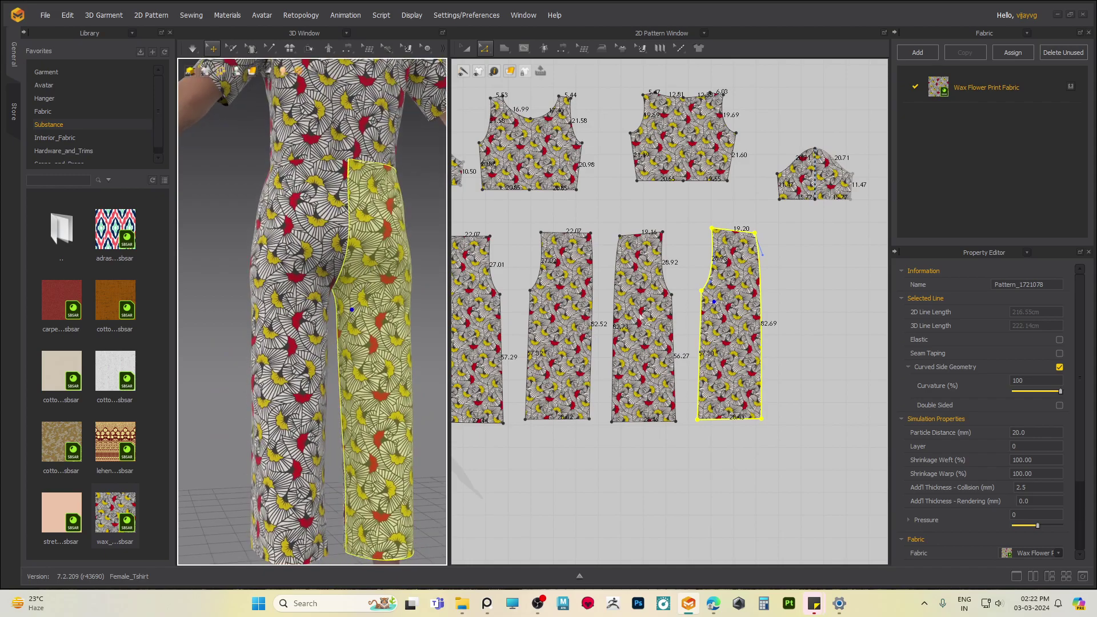
{"action": "left_click", "coordinate": [689, 288]}
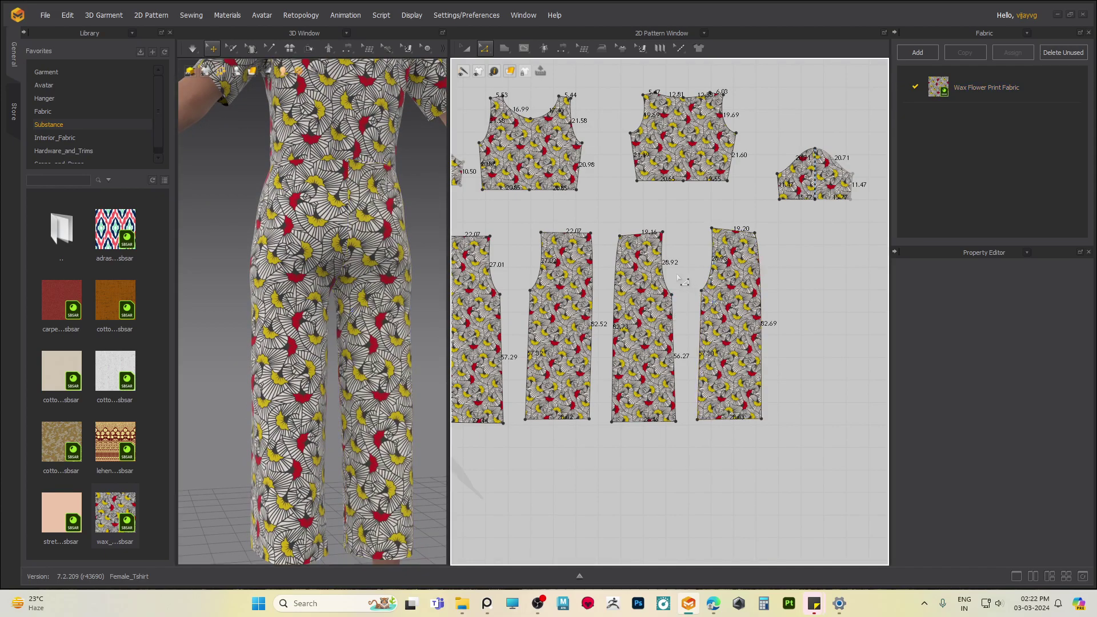
- Lower the inner hem corners of both back pants pieces until the inseam measures about 58.27 cm, and simulate
{"action": "left_click", "coordinate": [667, 278]}
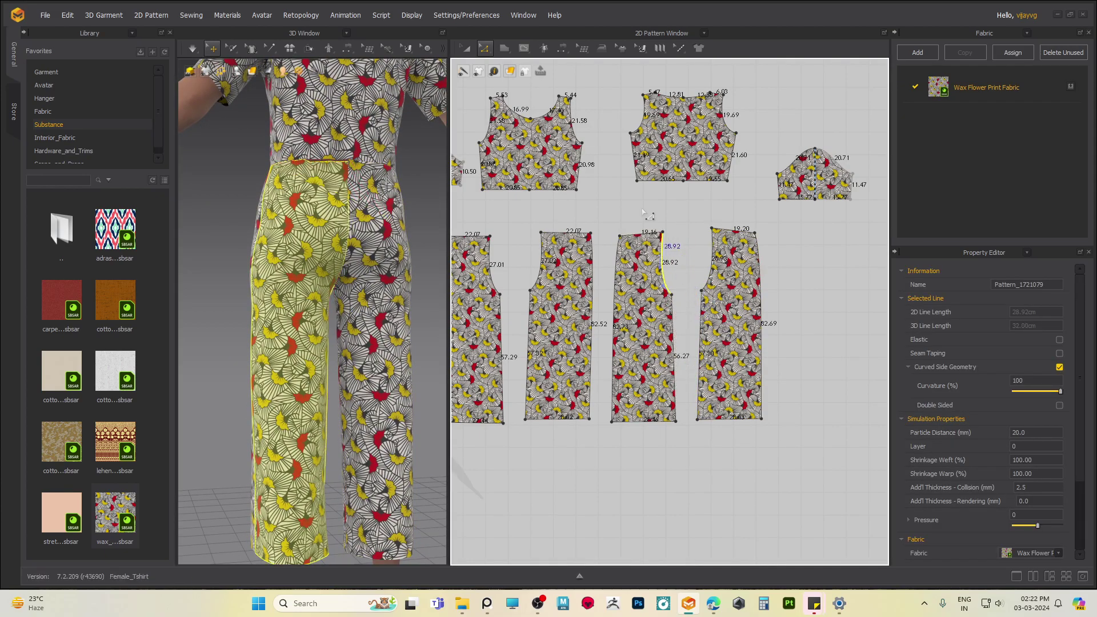
{"action": "left_click", "coordinate": [479, 71]}
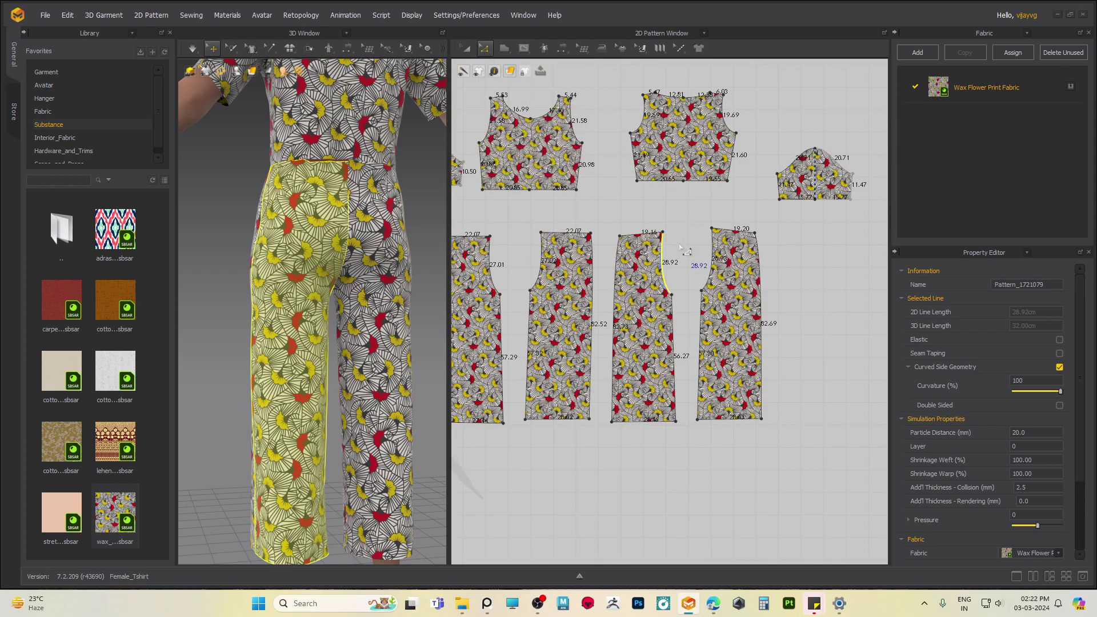
{"action": "left_click", "coordinate": [684, 275]}
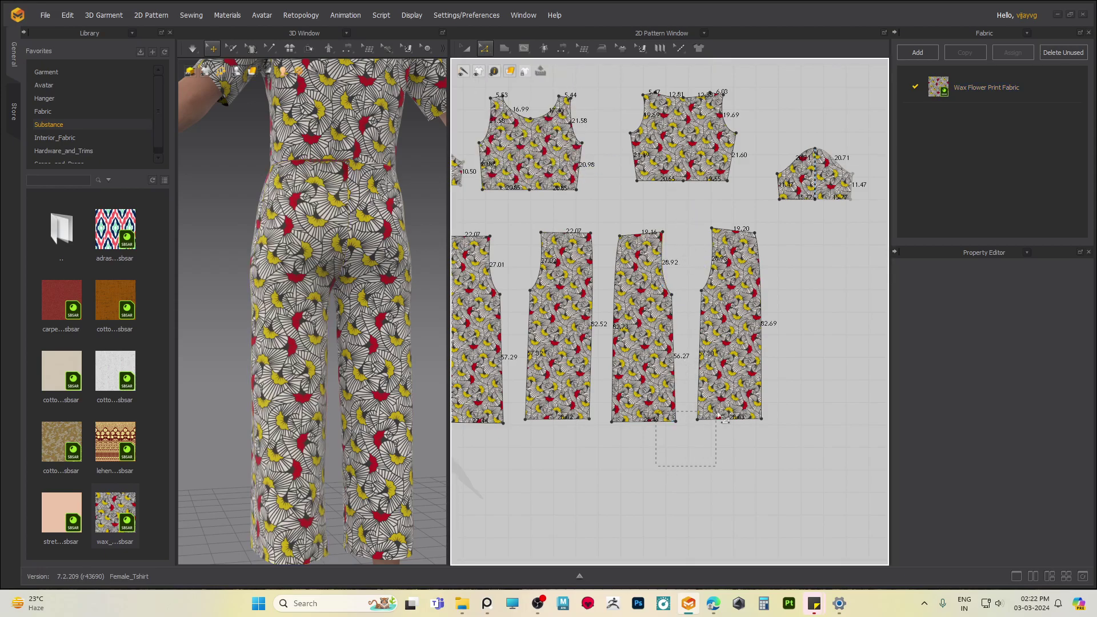
{"action": "left_click_drag", "start_coordinate": [719, 415], "coordinate": [722, 409]}
{"action": "key", "text": "Down"}
{"action": "key", "text": "Down"}
{"action": "key", "text": "space"}
{"action": "right_click_drag", "start_coordinate": [377, 343], "coordinate": [351, 325]}
{"action": "middle_click_drag", "start_coordinate": [350, 260], "coordinate": [366, 406]}
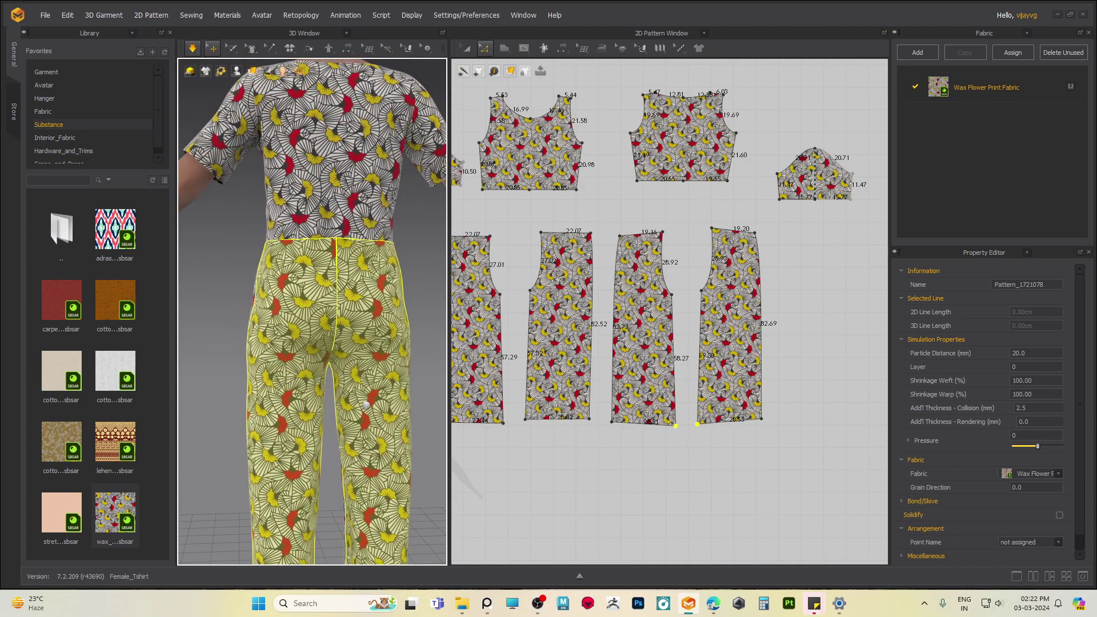
- Lower the centre-back waist corners of both back pants pieces until the crotch curve measures about 27.95 cm, and simulate
{"action": "left_click", "coordinate": [658, 221]}
{"action": "right_click_drag", "start_coordinate": [252, 265], "coordinate": [299, 282]}
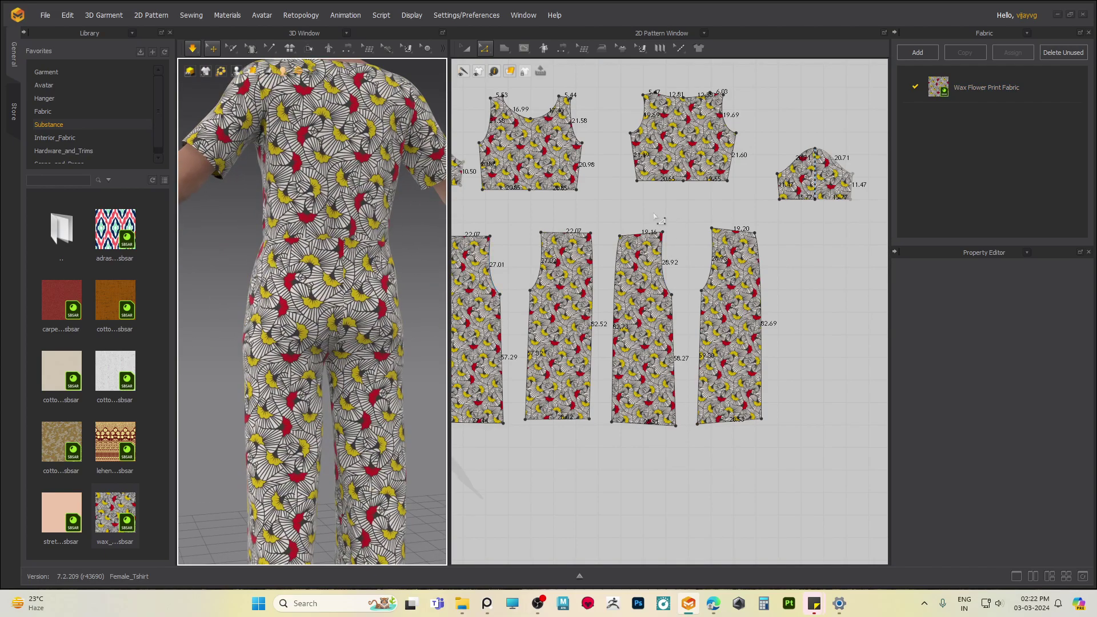
{"action": "left_click", "coordinate": [723, 251]}
{"action": "key", "text": "space"}
{"action": "key", "text": "space"}
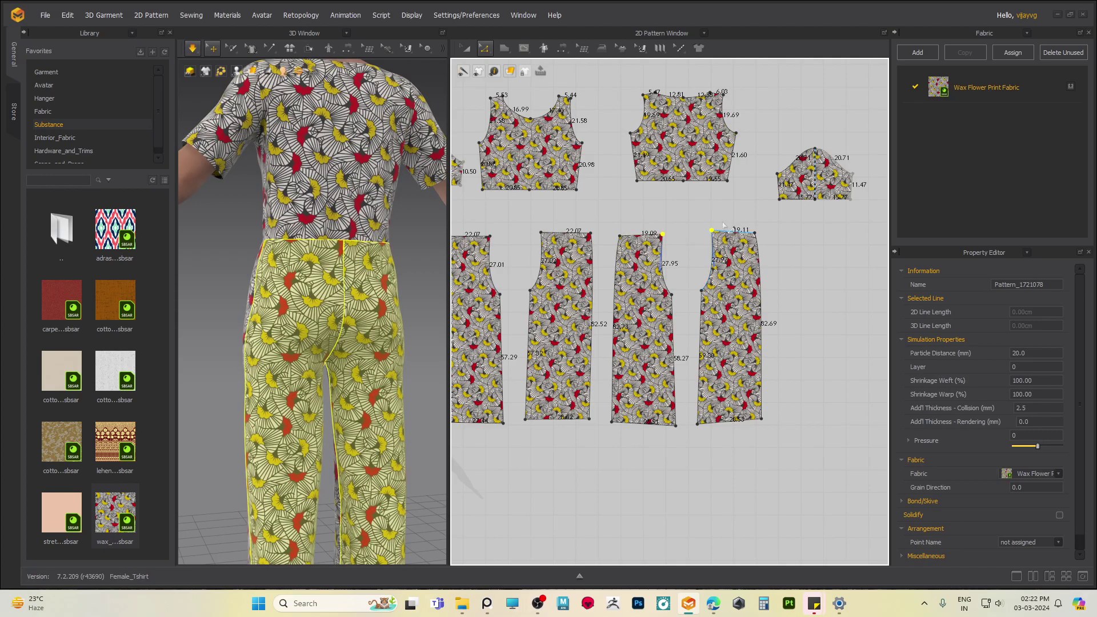
- Move the centre-back waist corner of the outermost back pants piece inward until its waist edge measures about 18.11 cm, and check the back
{"action": "left_click", "coordinate": [702, 223]}
{"action": "left_click", "coordinate": [732, 246]}
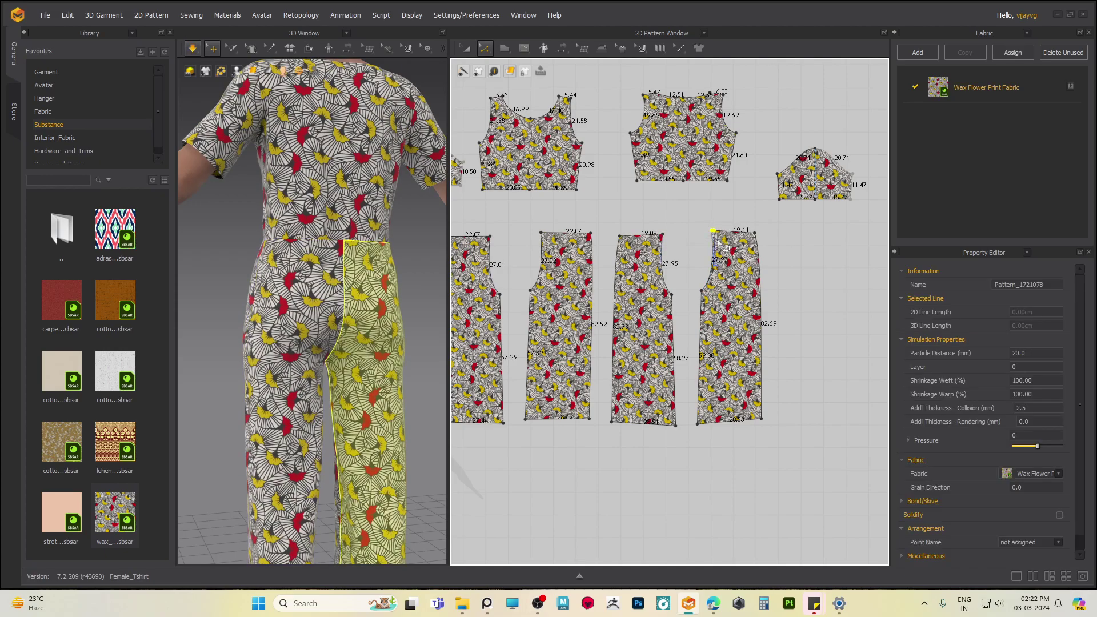
{"action": "right_click_drag", "start_coordinate": [365, 273], "coordinate": [414, 321]}
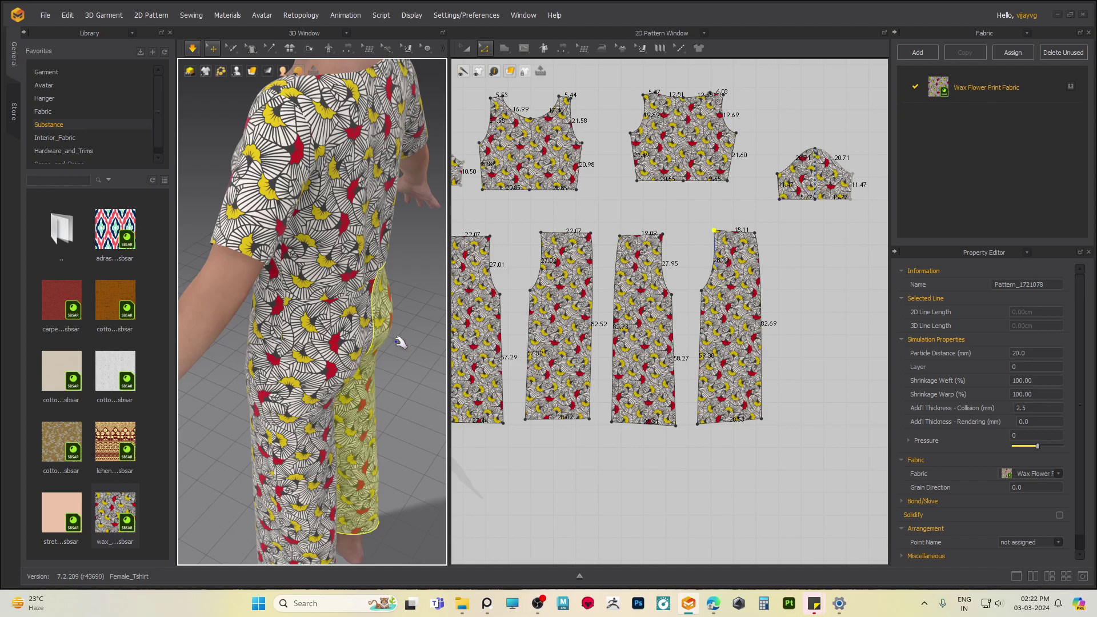
{"action": "right_click_drag", "start_coordinate": [566, 344], "coordinate": [625, 378]}
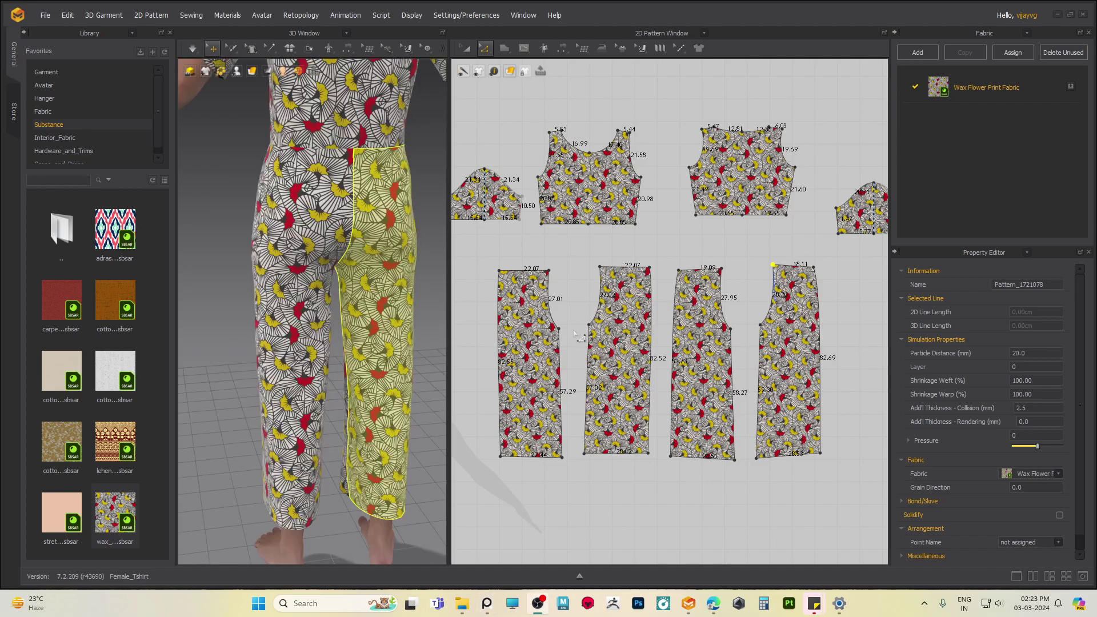
{"action": "middle_click_drag", "start_coordinate": [364, 267], "coordinate": [343, 210]}
{"action": "right_click_drag", "start_coordinate": [375, 265], "coordinate": [357, 249]}
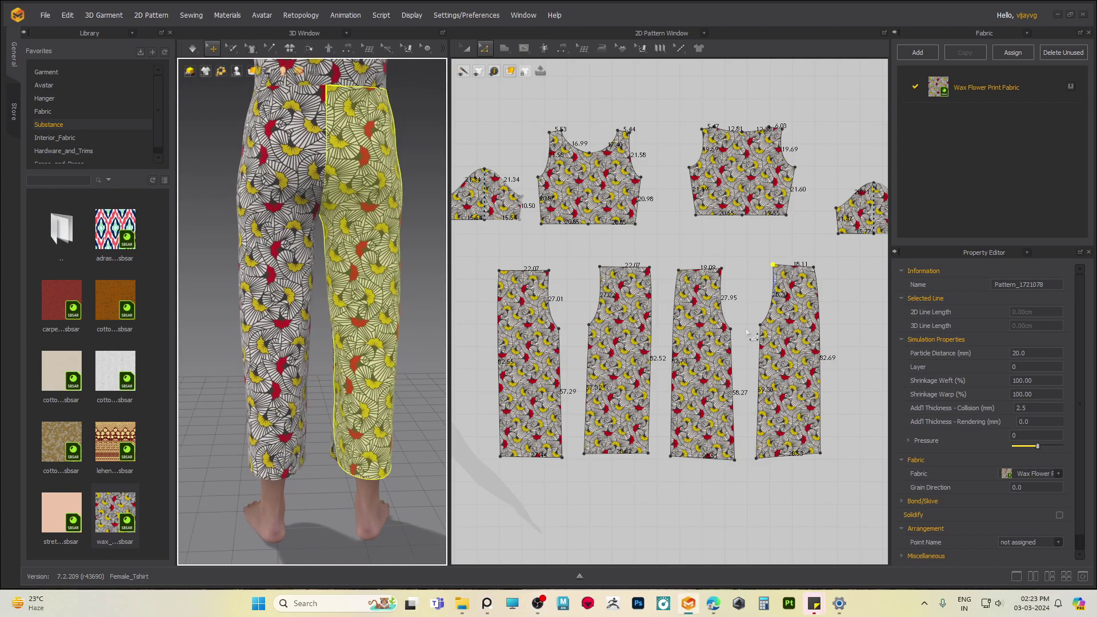
- Raise the crotch points of both back pants pieces until the crotch curve measures about 24.14 cm, and simulate the legs
{"action": "right_click_drag", "start_coordinate": [750, 331], "coordinate": [736, 315]}
{"action": "left_click_drag", "start_coordinate": [724, 296], "coordinate": [758, 317]}
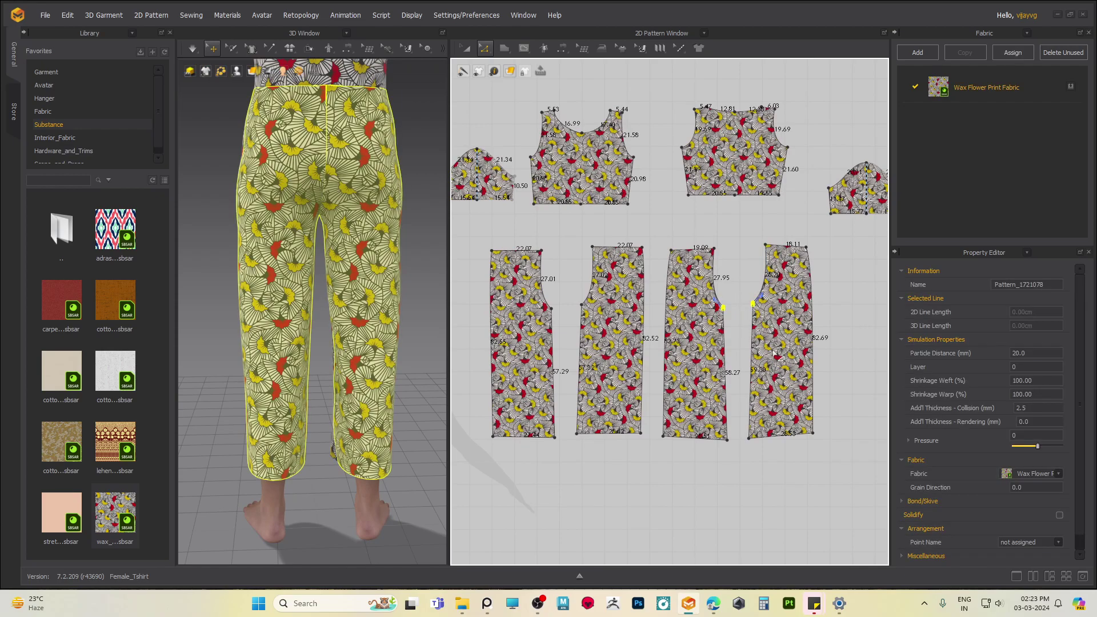
{"action": "key", "text": "Up"}
{"action": "key", "text": "space"}
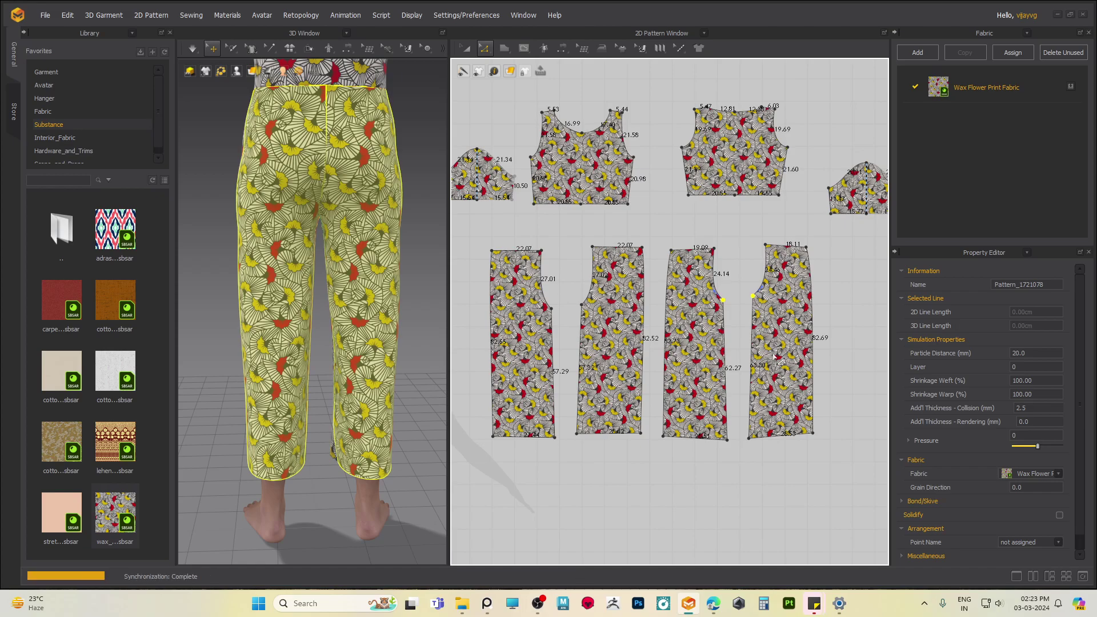
{"action": "mouse_move", "coordinate": [332, 421]}
{"action": "right_mouse_down"}
{"action": "mouse_move", "coordinate": [395, 409]}
{"action": "mouse_move", "coordinate": [372, 257]}
{"action": "mouse_move", "coordinate": [242, 392]}
{"action": "mouse_move", "coordinate": [324, 422]}
{"action": "right_mouse_up"}
{"action": "left_click", "coordinate": [360, 240]}
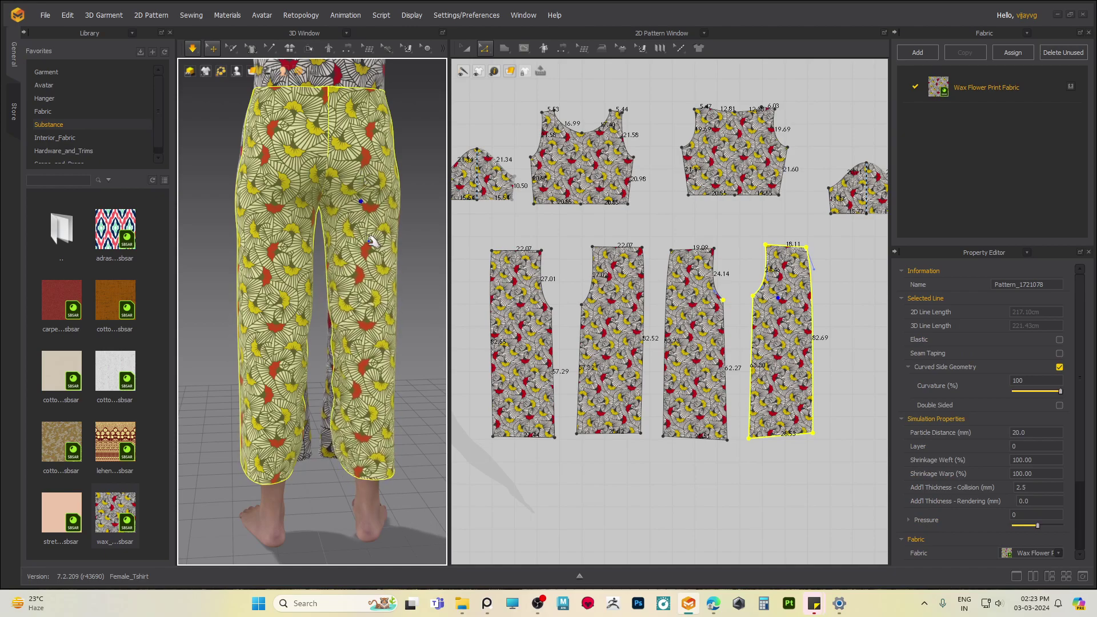
{"action": "left_click_drag", "start_coordinate": [343, 446], "coordinate": [342, 476]}
{"action": "right_click_drag", "start_coordinate": [342, 476], "coordinate": [431, 494]}
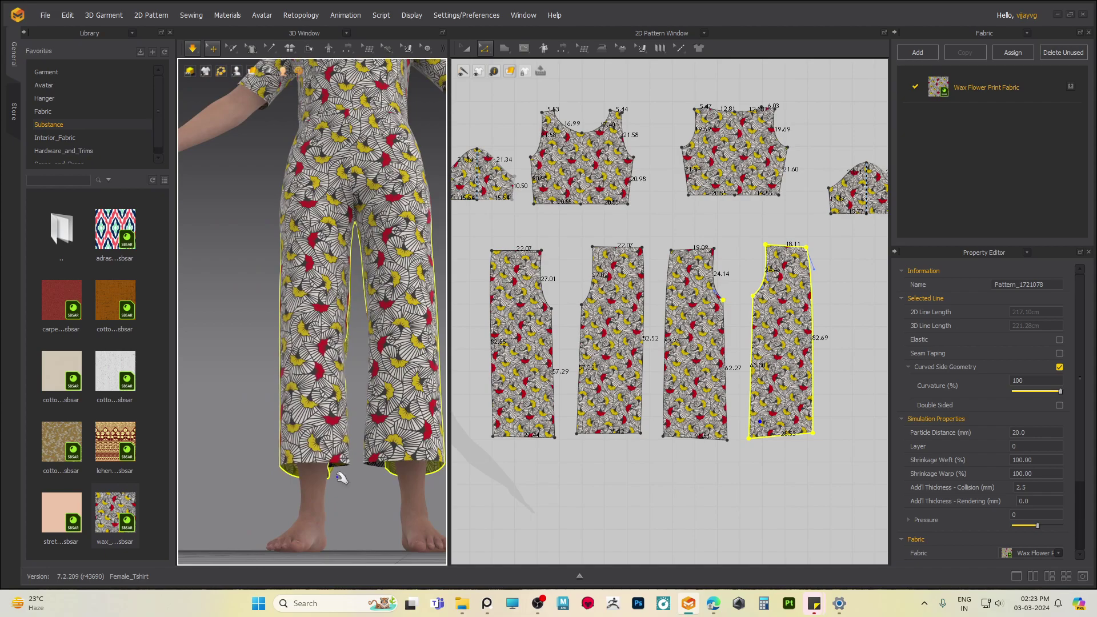
- Raise the crotch points of both front pants pieces until the crotch curve measures about 24.16 cm, and simulate
{"action": "right_click_drag", "start_coordinate": [639, 341], "coordinate": [670, 324]}
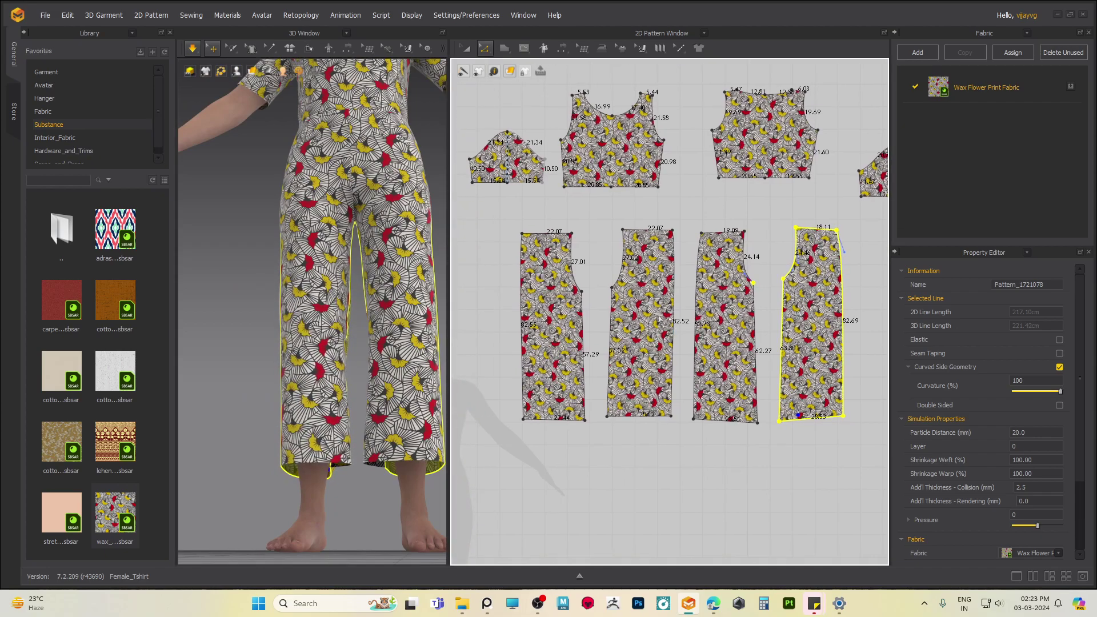
{"action": "left_click", "coordinate": [582, 276]}
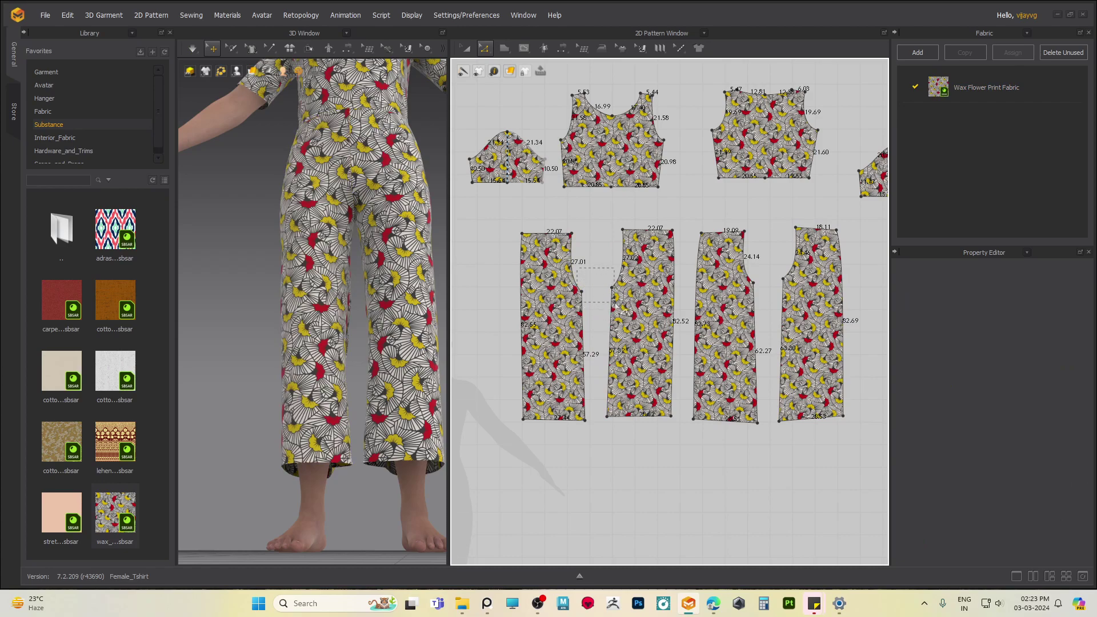
{"action": "left_click_drag", "start_coordinate": [614, 302], "coordinate": [622, 309]}
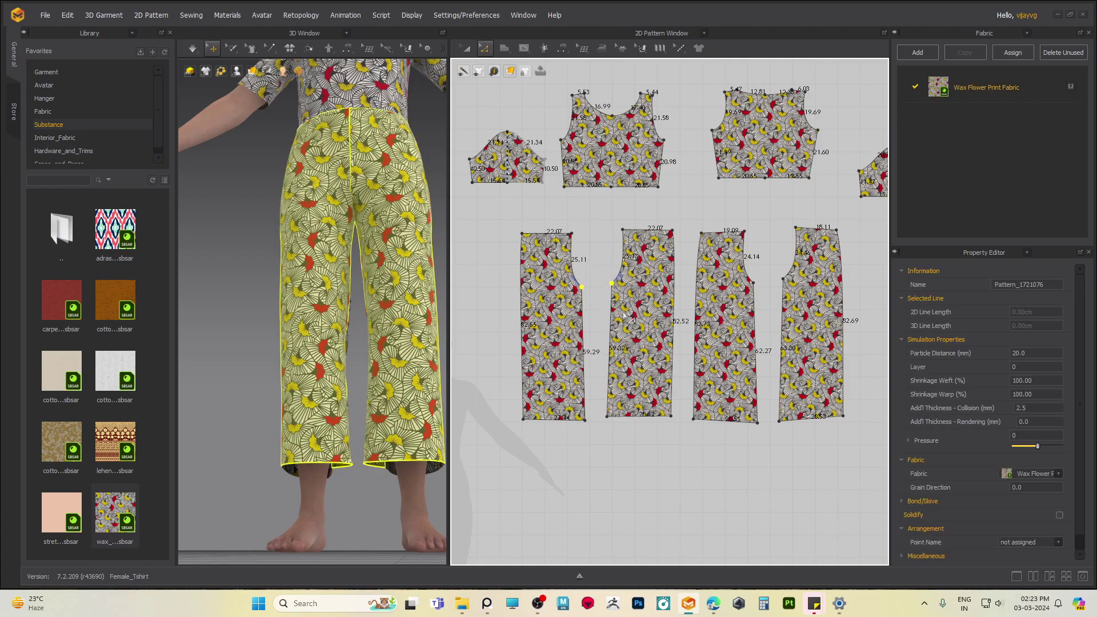
{"action": "key", "text": "space"}
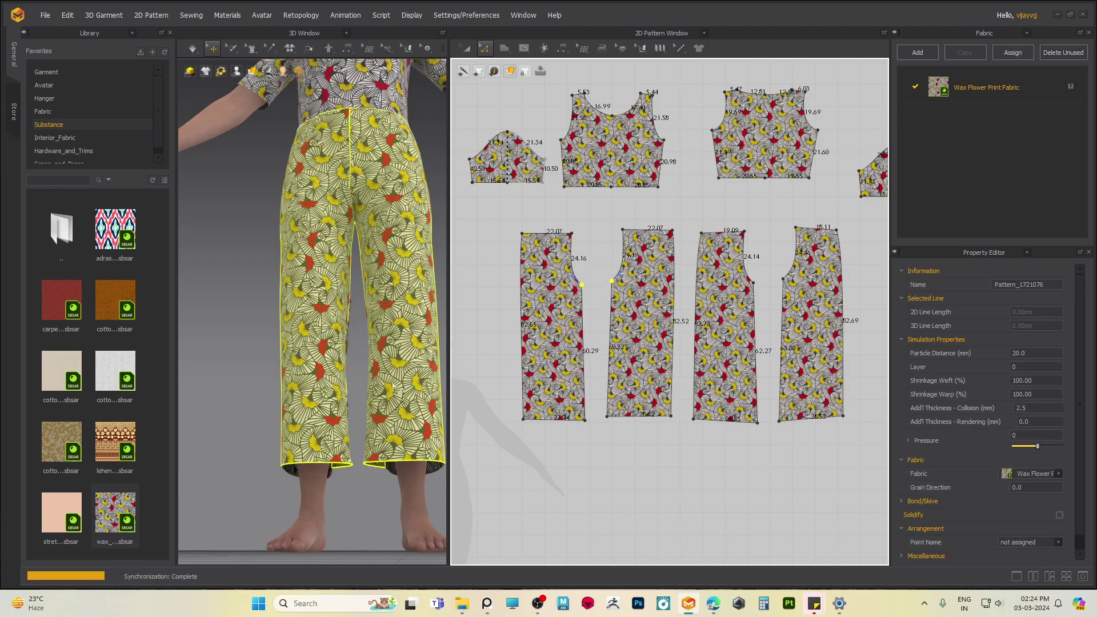
{"action": "right_click_drag", "start_coordinate": [312, 503], "coordinate": [217, 479]}
{"action": "scroll", "coordinate": [286, 434], "scroll_direction": "up", "scroll_amount": 3}
{"action": "middle_click_drag", "start_coordinate": [297, 480], "coordinate": [316, 434]}
{"action": "left_click_drag", "start_coordinate": [354, 474], "coordinate": [375, 477]}
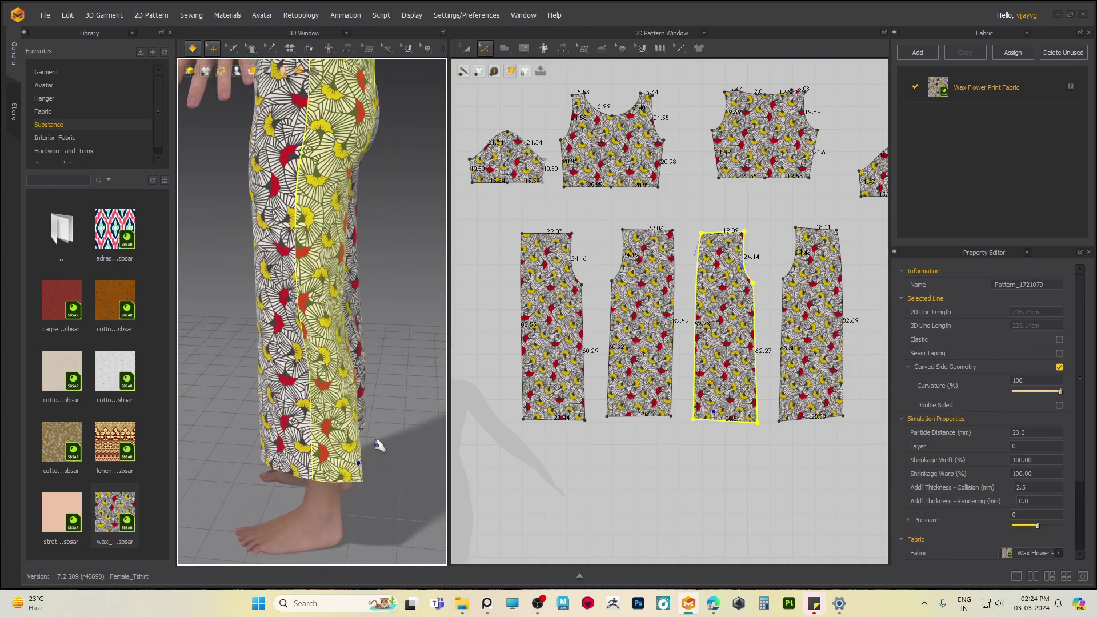
- Settle the reshaped pants legs on the avatar while checking them from the sides and back, and stop the simulation
{"action": "right_click_drag", "start_coordinate": [380, 444], "coordinate": [463, 447]}
{"action": "middle_click_drag", "start_coordinate": [662, 457], "coordinate": [693, 400]}
{"action": "left_click", "coordinate": [291, 411]}
{"action": "middle_click_drag", "start_coordinate": [321, 347], "coordinate": [341, 458]}
{"action": "right_click_drag", "start_coordinate": [341, 457], "coordinate": [191, 419]}
{"action": "right_click_drag", "start_coordinate": [292, 394], "coordinate": [204, 411]}
{"action": "left_click", "coordinate": [293, 327]}
{"action": "right_click_drag", "start_coordinate": [312, 426], "coordinate": [331, 313]}
{"action": "scroll", "coordinate": [331, 313], "scroll_direction": "down", "scroll_amount": 3}
{"action": "left_click", "coordinate": [268, 360]}
{"action": "right_click_drag", "start_coordinate": [267, 363], "coordinate": [353, 318]}
{"action": "scroll", "coordinate": [353, 316], "scroll_direction": "down", "scroll_amount": 3}
{"action": "key", "text": "space"}
- Examine the fitted garment's neckline, sleeves, bodice and seat from the front and back
{"action": "right_click_drag", "start_coordinate": [343, 252], "coordinate": [414, 274]}
{"action": "middle_click_drag", "start_coordinate": [366, 189], "coordinate": [355, 332]}
{"action": "scroll", "coordinate": [351, 326], "scroll_direction": "up", "scroll_amount": 6}
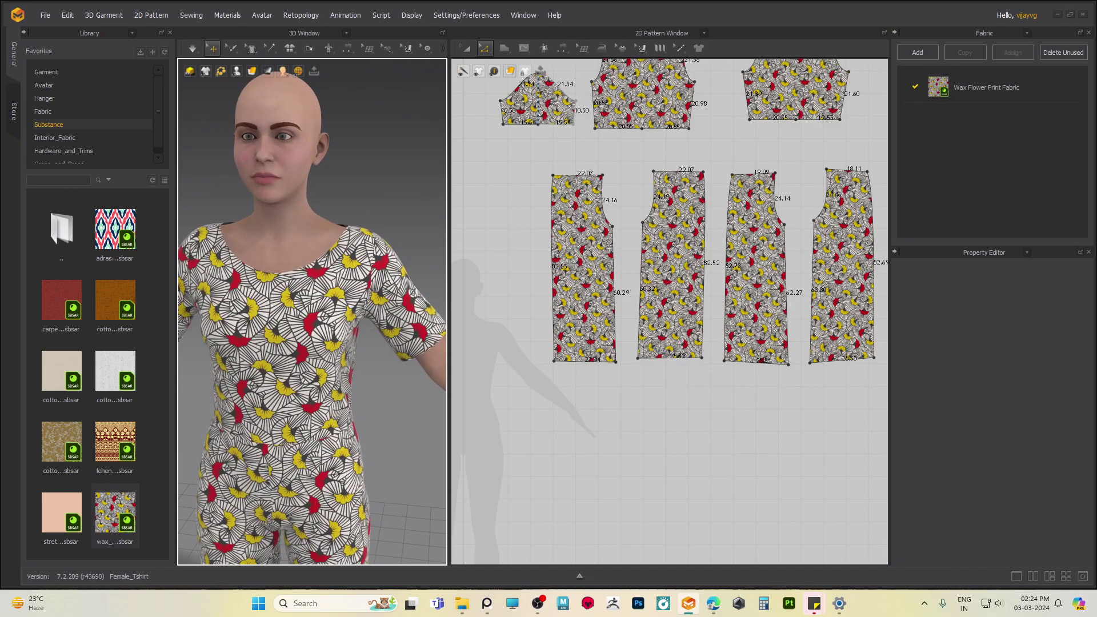
{"action": "middle_click_drag", "start_coordinate": [313, 309], "coordinate": [247, 295]}
{"action": "scroll", "coordinate": [289, 294], "scroll_direction": "up", "scroll_amount": 2}
{"action": "middle_click_drag", "start_coordinate": [337, 337], "coordinate": [458, 391]}
{"action": "scroll", "coordinate": [318, 278], "scroll_direction": "up", "scroll_amount": 3}
{"action": "left_click", "coordinate": [318, 277]}
{"action": "scroll", "coordinate": [343, 326], "scroll_direction": "down", "scroll_amount": 3}
{"action": "scroll", "coordinate": [359, 311], "scroll_direction": "up", "scroll_amount": 1}
{"action": "middle_click_drag", "start_coordinate": [359, 312], "coordinate": [376, 206]}
{"action": "scroll", "coordinate": [380, 276], "scroll_direction": "down", "scroll_amount": 4}
{"action": "scroll", "coordinate": [349, 228], "scroll_direction": "up", "scroll_amount": 1}
{"action": "left_click", "coordinate": [329, 210]}
{"action": "scroll", "coordinate": [517, 350], "scroll_direction": "down", "scroll_amount": 3}
{"action": "right_click_drag", "start_coordinate": [365, 326], "coordinate": [180, 298]}
{"action": "right_click_drag", "start_coordinate": [266, 320], "coordinate": [240, 353]}
{"action": "middle_click_drag", "start_coordinate": [286, 240], "coordinate": [274, 360]}
{"action": "mouse_move", "coordinate": [275, 360]}
{"action": "right_mouse_down"}
{"action": "mouse_move", "coordinate": [243, 369]}
{"action": "mouse_move", "coordinate": [268, 343]}
{"action": "right_mouse_up"}
{"action": "middle_click_drag", "start_coordinate": [277, 306], "coordinate": [337, 346]}
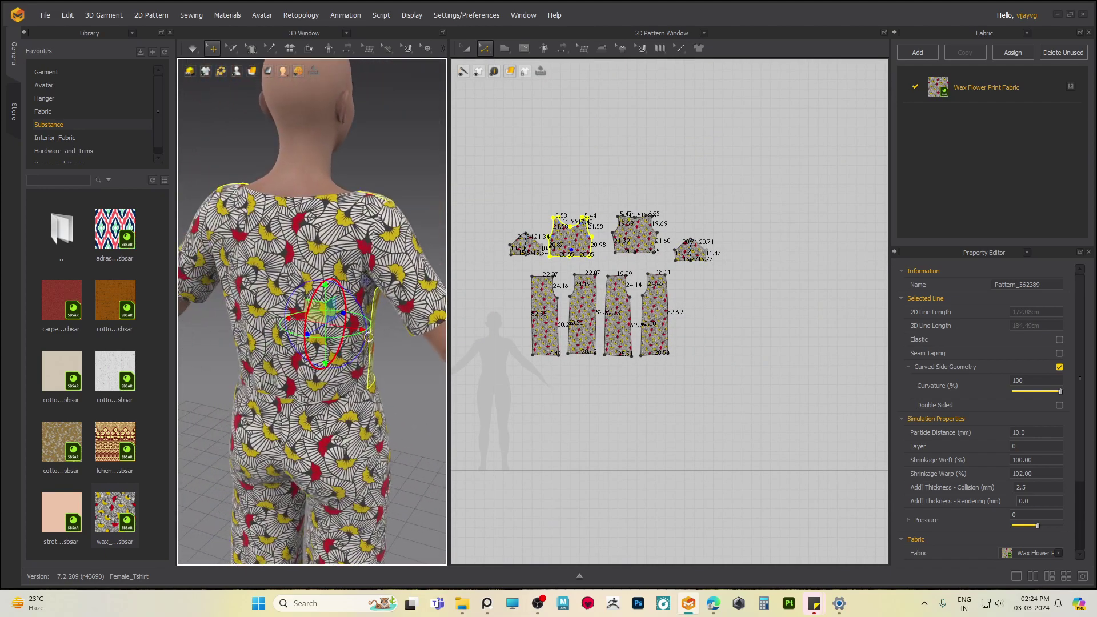
- Offset both halves of the hem of the sleeve beside the front bodice piece as an internal line about 1 cm inside
{"action": "scroll", "coordinate": [653, 338], "scroll_direction": "up", "scroll_amount": 3}
{"action": "middle_click_drag", "start_coordinate": [618, 293], "coordinate": [767, 391]}
{"action": "scroll", "coordinate": [766, 391], "scroll_direction": "up", "scroll_amount": 3}
{"action": "middle_click_drag", "start_coordinate": [600, 239], "coordinate": [892, 336]}
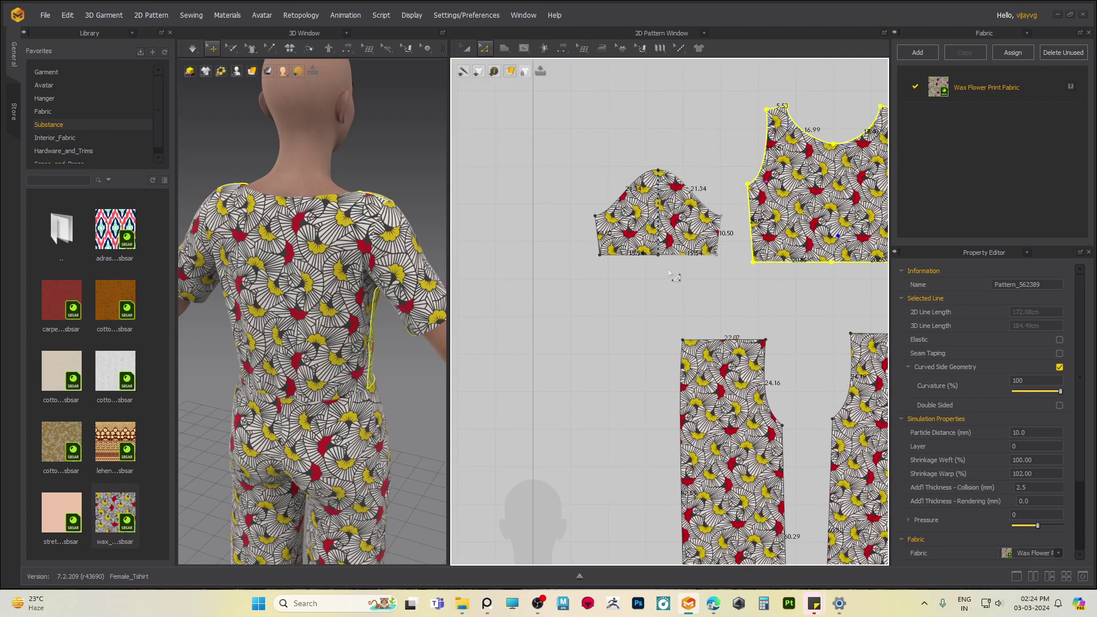
{"action": "scroll", "coordinate": [670, 271], "scroll_direction": "up", "scroll_amount": 5}
{"action": "left_click", "coordinate": [686, 262]}
{"action": "left_click", "coordinate": [648, 258]}
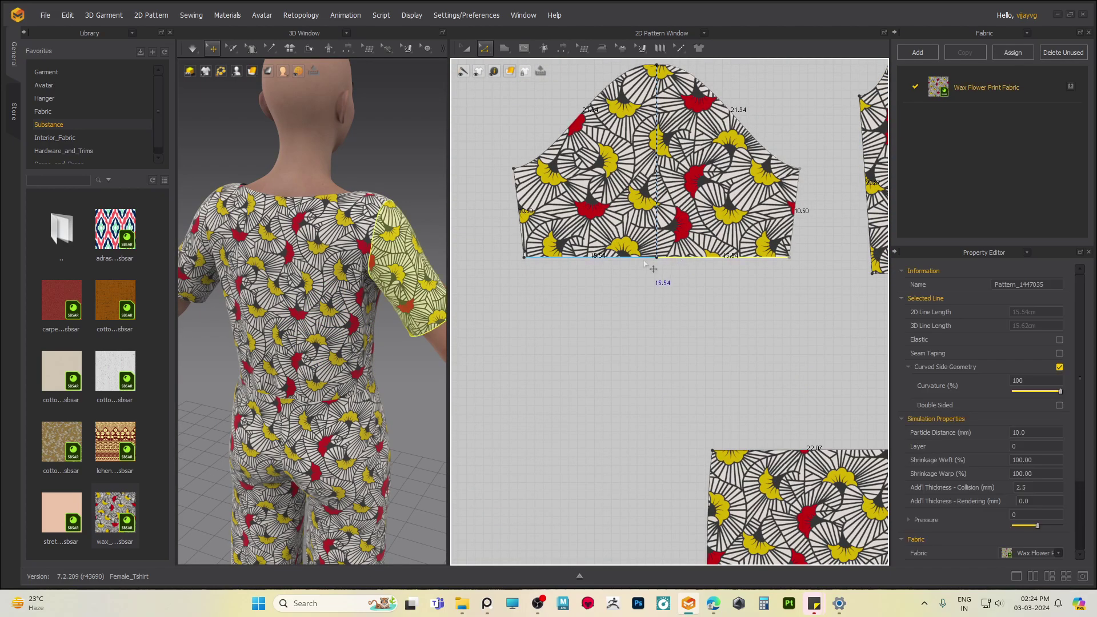
{"action": "right_click", "coordinate": [637, 258]}
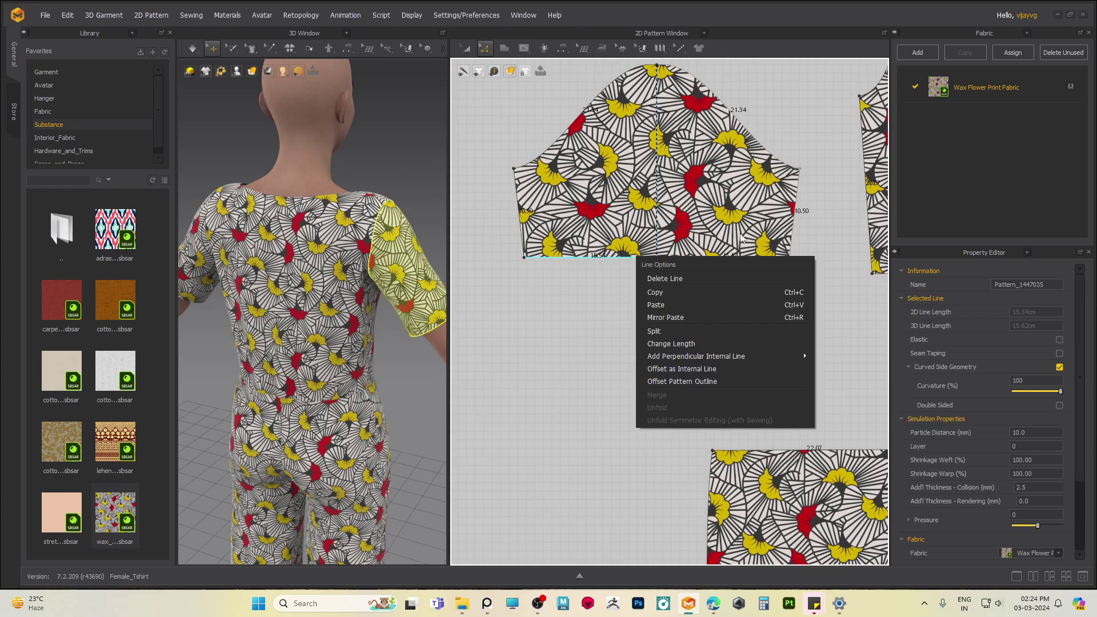
{"action": "left_click", "coordinate": [692, 368]}
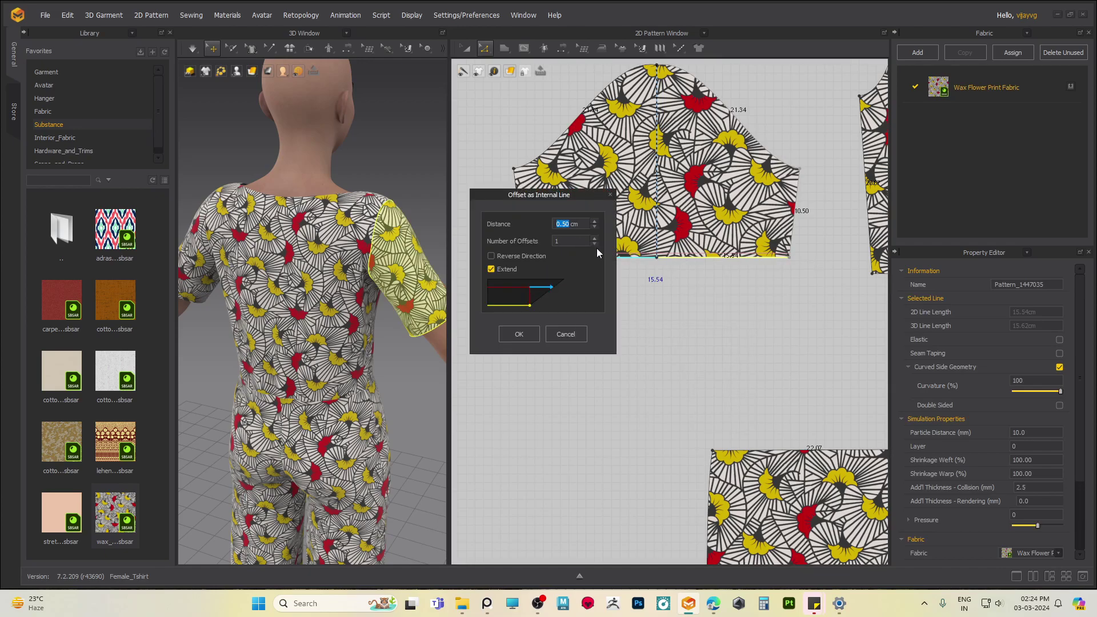
{"action": "left_click", "coordinate": [595, 222]}
{"action": "left_click", "coordinate": [526, 335]}
- Cut and sew the sleeve along the internal line to separate a narrow cuff band
{"action": "right_click_drag", "start_coordinate": [386, 352], "coordinate": [282, 330]}
{"action": "scroll", "coordinate": [351, 301], "scroll_direction": "up", "scroll_amount": 1}
{"action": "scroll", "coordinate": [361, 312], "scroll_direction": "up", "scroll_amount": 5}
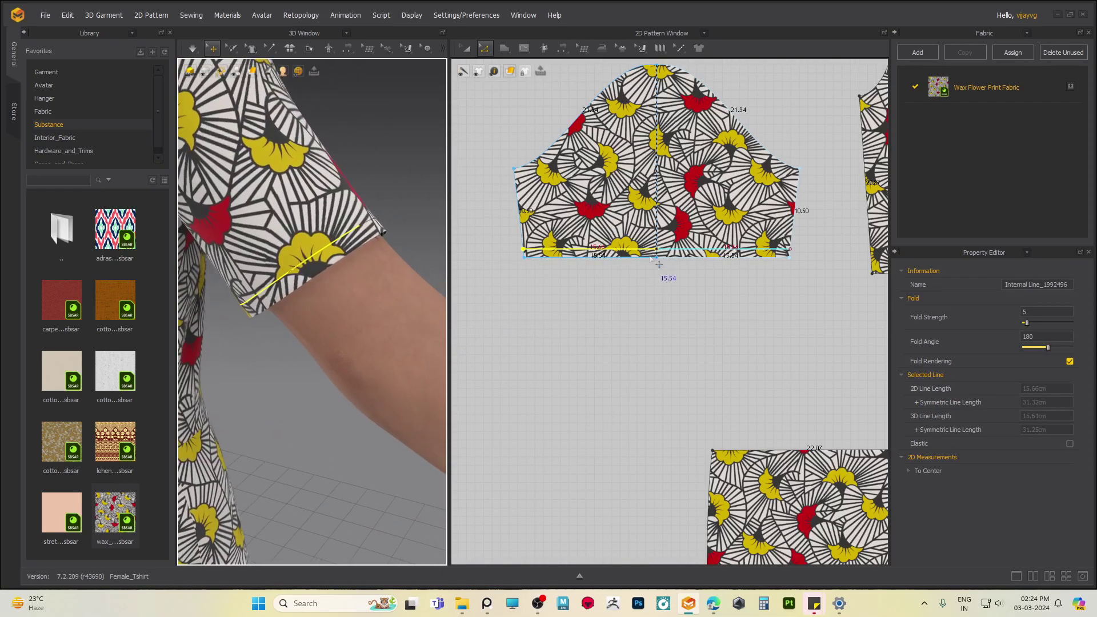
{"action": "left_click", "coordinate": [664, 264]}
{"action": "left_click", "coordinate": [637, 249]}
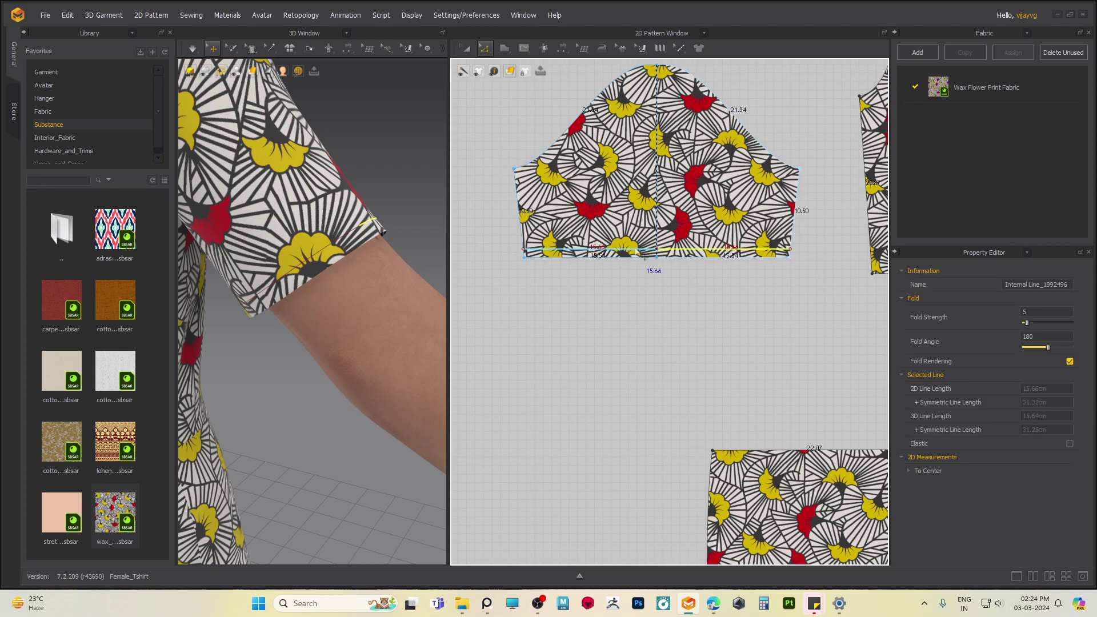
{"action": "right_click", "coordinate": [636, 250]}
{"action": "left_click", "coordinate": [667, 385]}
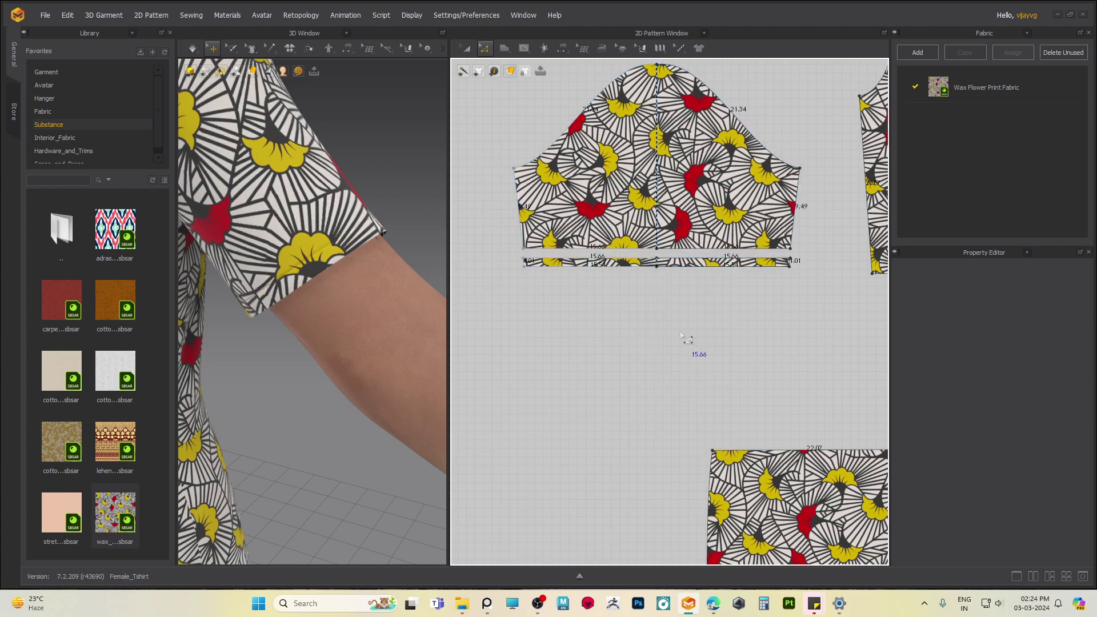
- Layer-clone the sleeve's cuff band on the outside and place the copy about 2.67 cm below the original
{"action": "scroll", "coordinate": [352, 269], "scroll_direction": "up", "scroll_amount": 1}
{"action": "middle_click_drag", "start_coordinate": [353, 269], "coordinate": [372, 321]}
{"action": "left_click", "coordinate": [365, 316]}
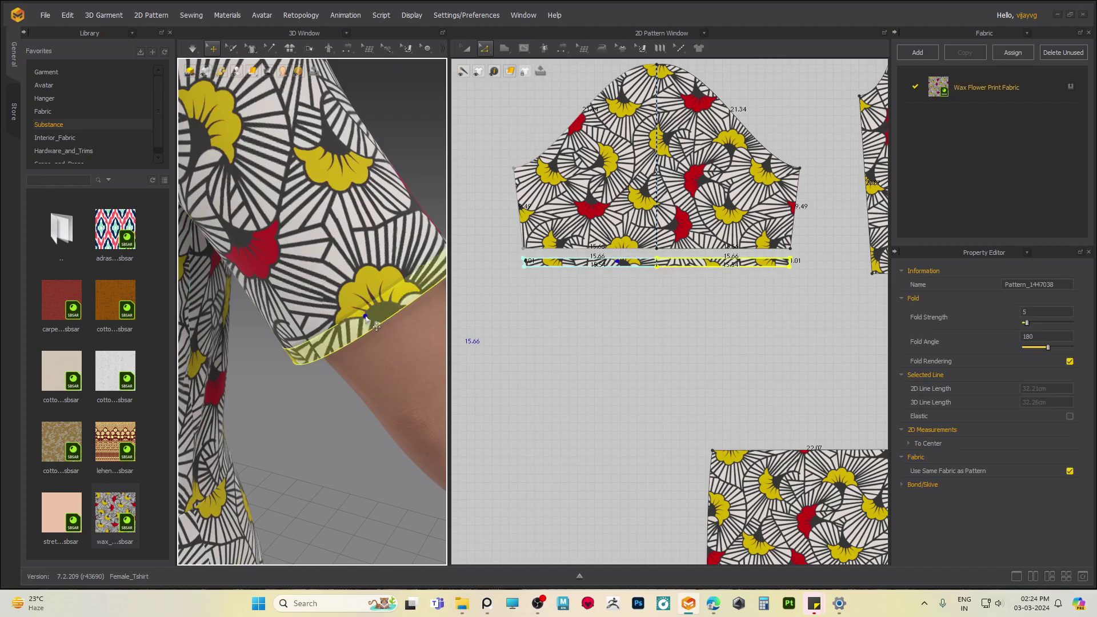
{"action": "right_click_drag", "start_coordinate": [328, 309], "coordinate": [362, 343]}
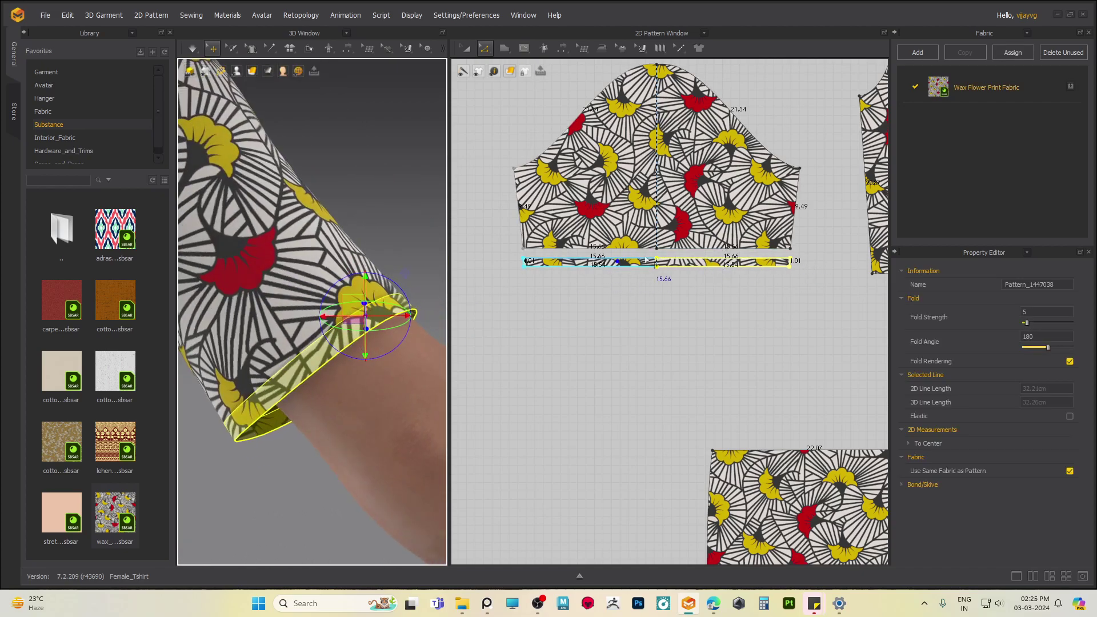
{"action": "left_click", "coordinate": [466, 48]}
{"action": "right_click", "coordinate": [618, 264]}
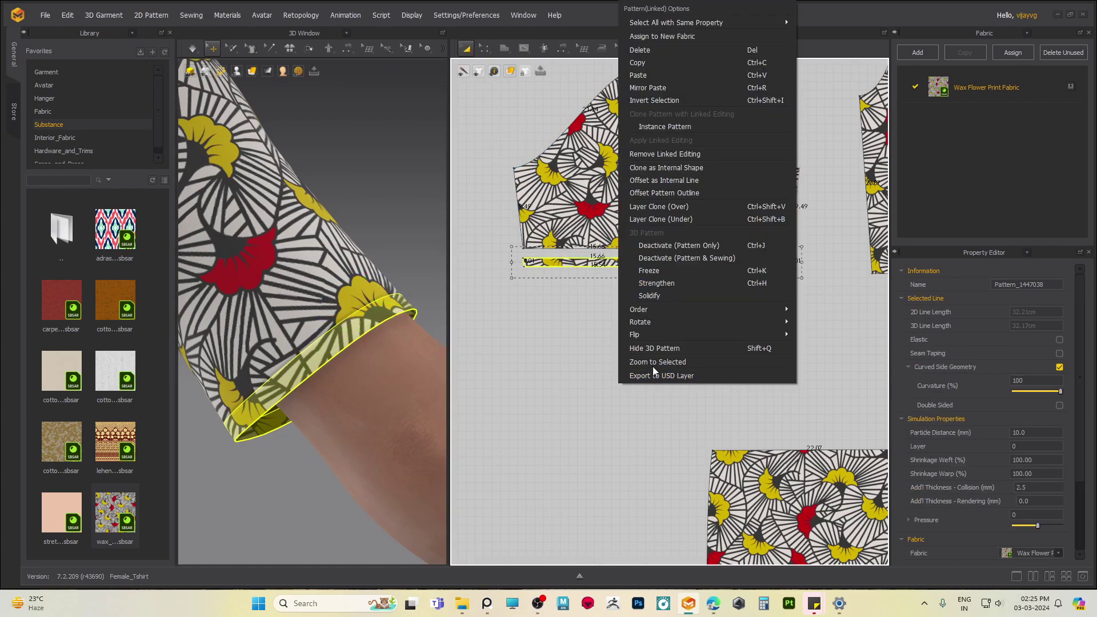
{"action": "left_click", "coordinate": [677, 207]}
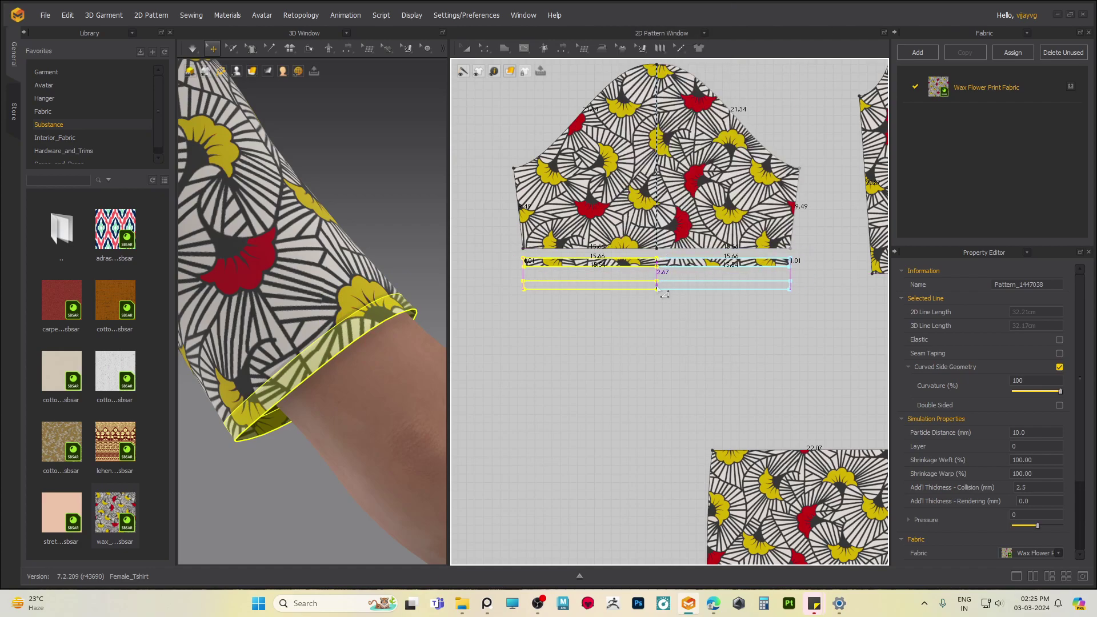
{"action": "left_click", "coordinate": [665, 294]}
- Add a new plain white fabric for the cuff bands and delete the surplus FABRIC 2
{"action": "left_click", "coordinate": [386, 197]}
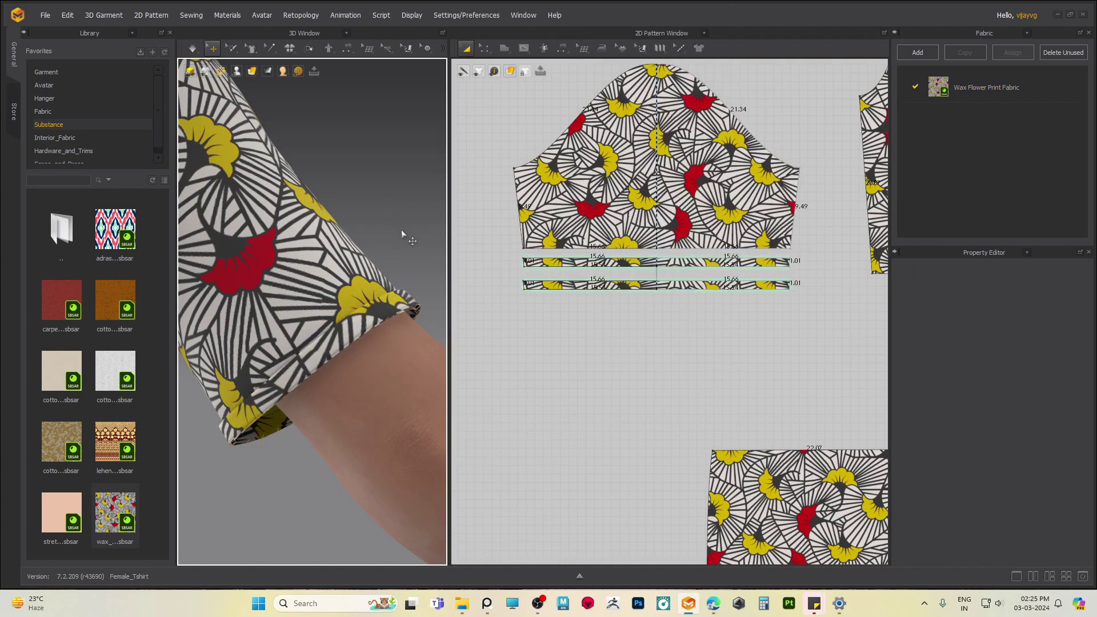
{"action": "left_click", "coordinate": [383, 311]}
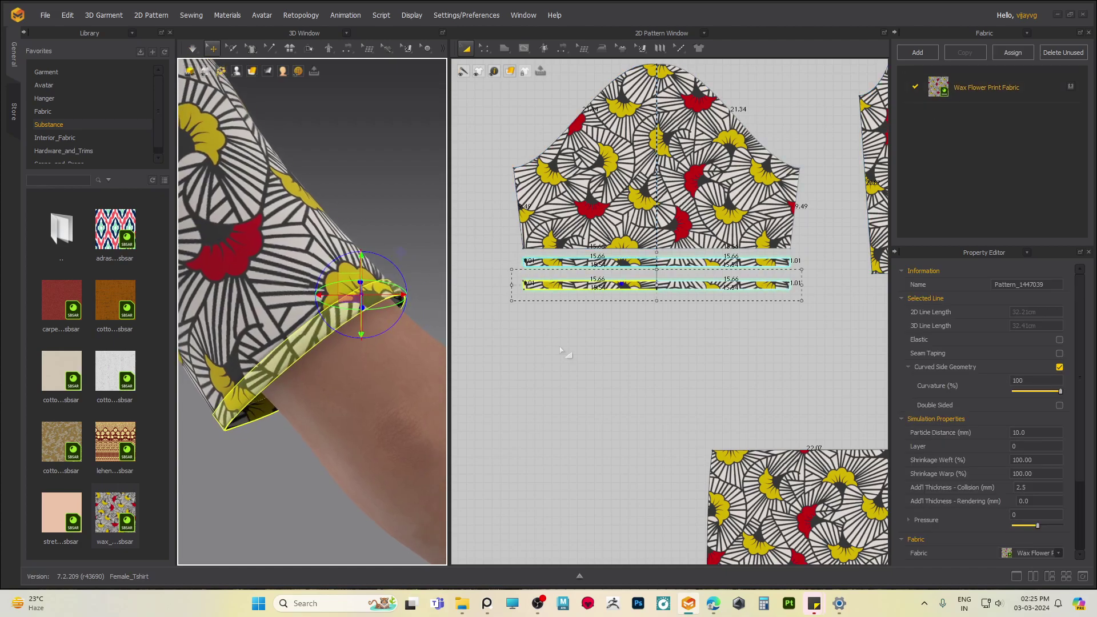
{"action": "left_click", "coordinate": [522, 379]}
{"action": "left_click_drag", "start_coordinate": [810, 280], "coordinate": [810, 280]}
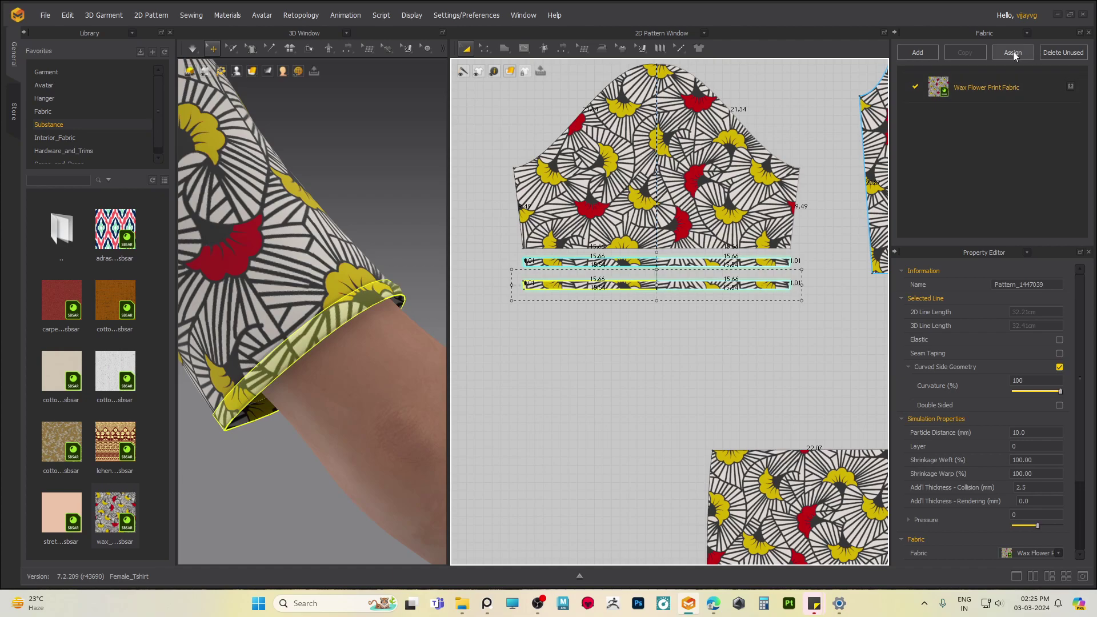
{"action": "middle_click_drag", "start_coordinate": [384, 279], "coordinate": [377, 252]}
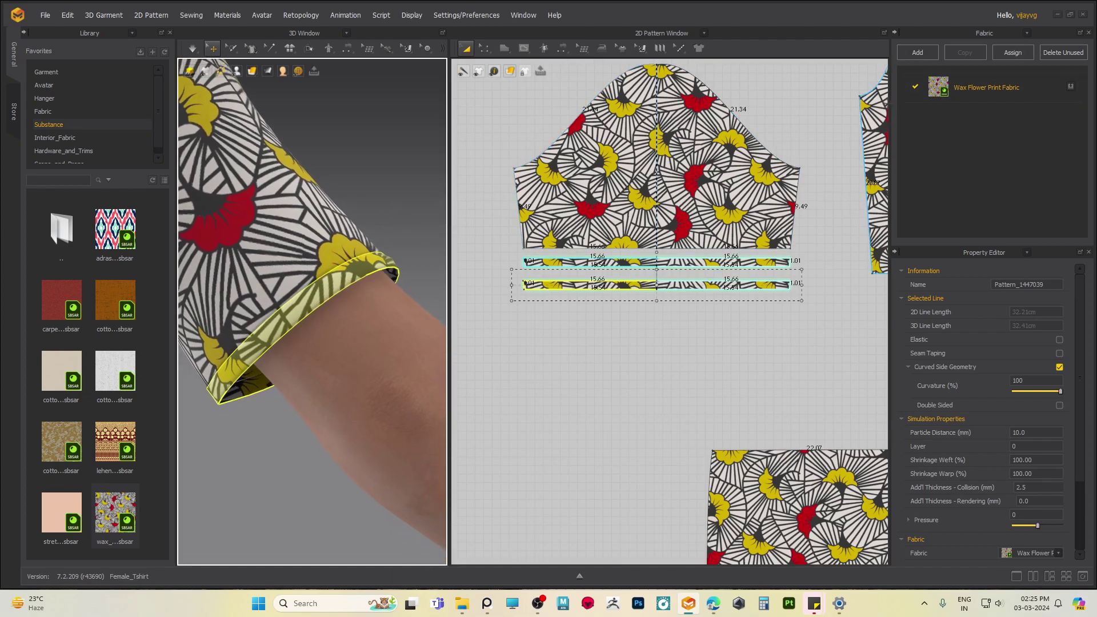
{"action": "left_click", "coordinate": [918, 53]}
{"action": "left_click", "coordinate": [918, 54]}
{"action": "right_click", "coordinate": [1005, 160]}
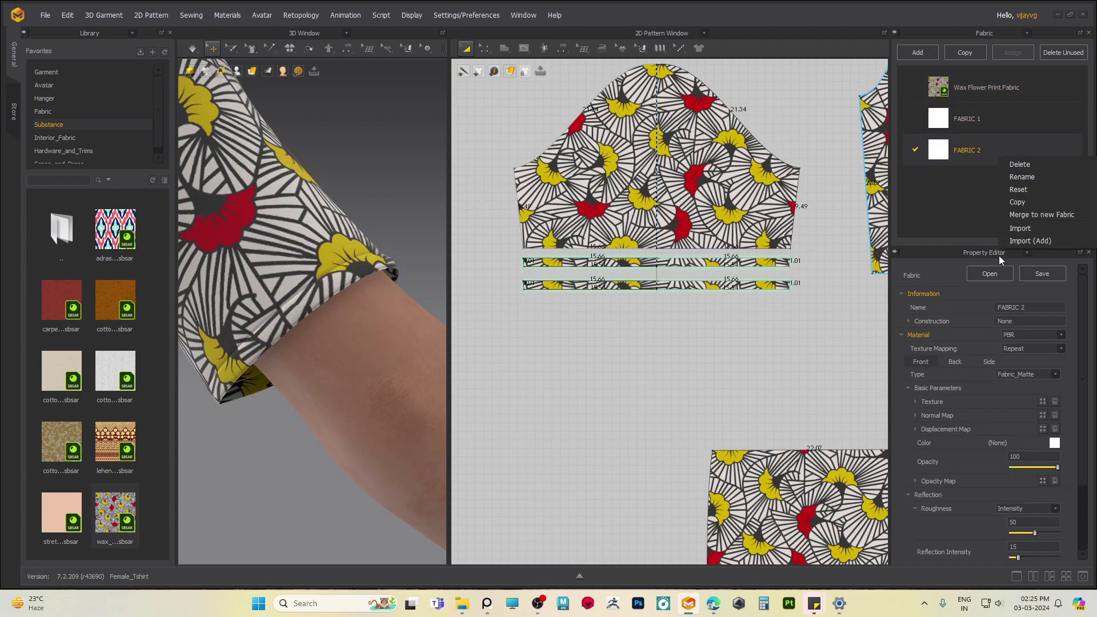
{"action": "left_click", "coordinate": [1020, 165]}
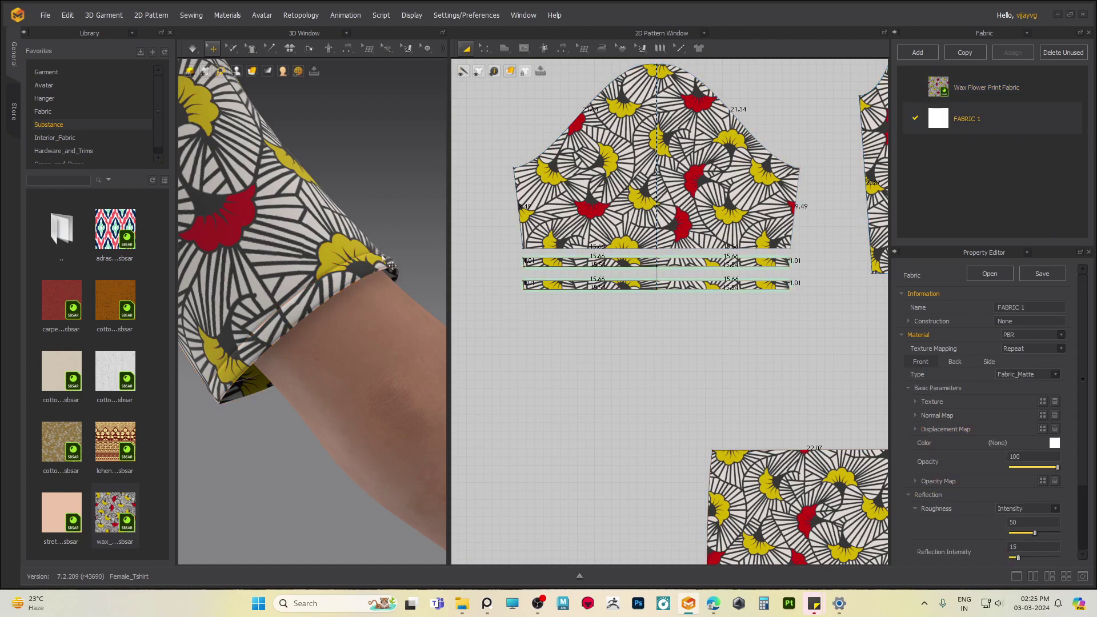
- Assign FABRIC 1 to the cloned outer cuff band of the first sleeve and check it on the avatar
{"action": "left_click", "coordinate": [354, 275]}
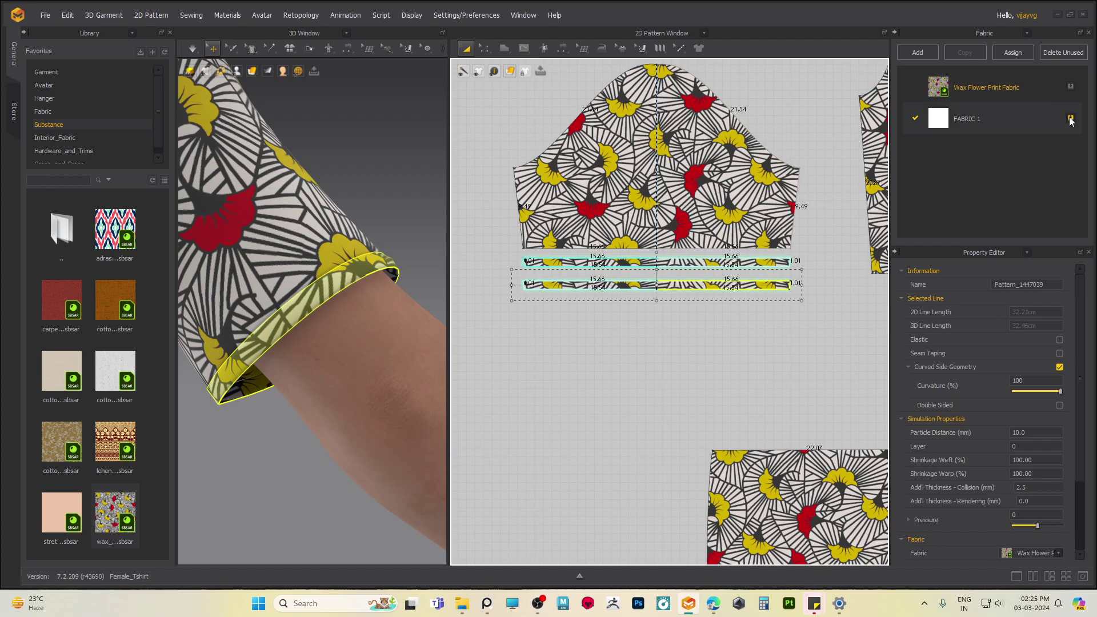
{"action": "left_click", "coordinate": [1071, 119]}
{"action": "scroll", "coordinate": [380, 208], "scroll_direction": "up", "scroll_amount": 3}
{"action": "left_click", "coordinate": [407, 243]}
{"action": "right_click_drag", "start_coordinate": [385, 320], "coordinate": [160, 343]}
{"action": "scroll", "coordinate": [279, 325], "scroll_direction": "down", "scroll_amount": 6}
{"action": "right_click_drag", "start_coordinate": [299, 307], "coordinate": [53, 322]}
{"action": "middle_click_drag", "start_coordinate": [257, 325], "coordinate": [307, 277]}
- Offset the hem of the other sleeve as an internal line 1 cm inside, with Extend enabled
{"action": "scroll", "coordinate": [419, 292], "scroll_direction": "up", "scroll_amount": 2}
{"action": "scroll", "coordinate": [343, 300], "scroll_direction": "up", "scroll_amount": 2}
{"action": "scroll", "coordinate": [342, 295], "scroll_direction": "up", "scroll_amount": 2}
{"action": "middle_click_drag", "start_coordinate": [767, 322], "coordinate": [566, 349]}
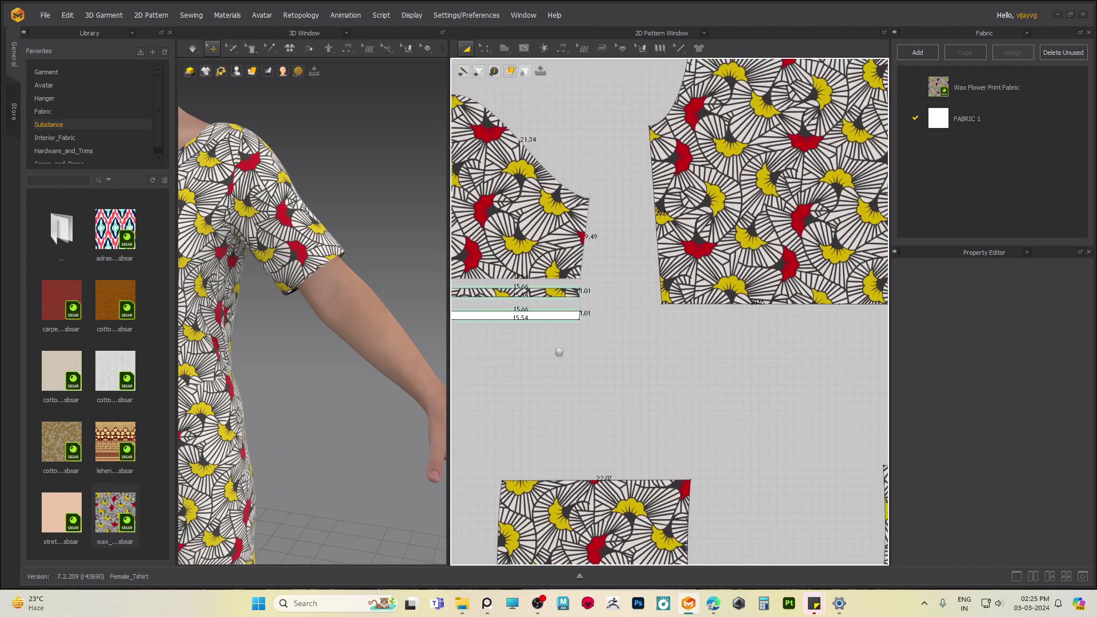
{"action": "scroll", "coordinate": [772, 312], "scroll_direction": "down", "scroll_amount": 5}
{"action": "right_click_drag", "start_coordinate": [772, 311], "coordinate": [774, 336]}
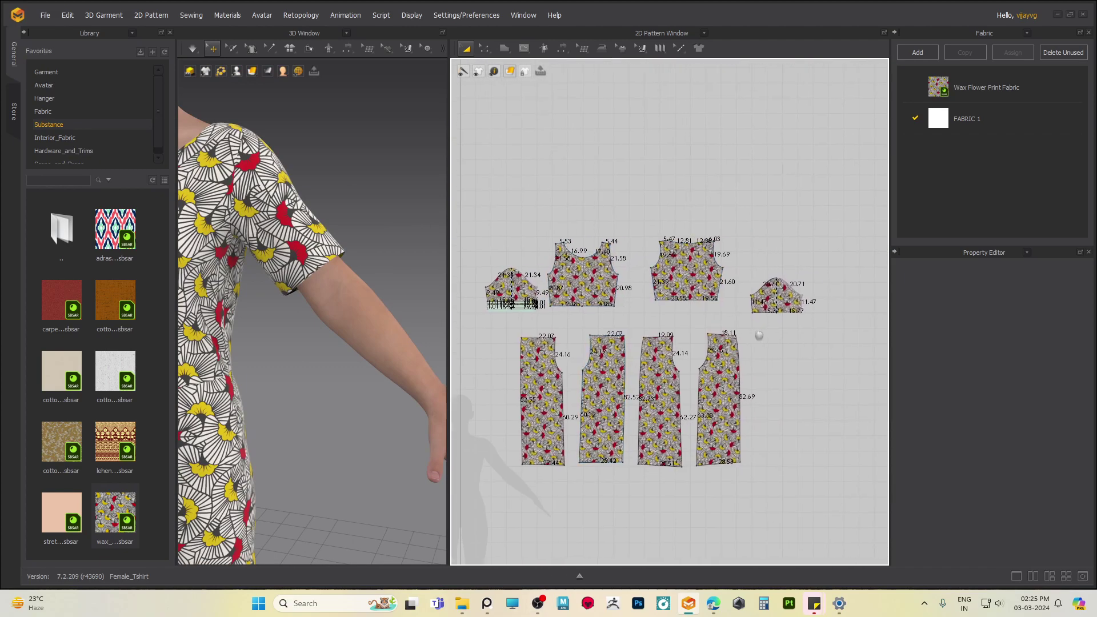
{"action": "middle_click_drag", "start_coordinate": [774, 335], "coordinate": [783, 421]}
{"action": "scroll", "coordinate": [782, 420], "scroll_direction": "up", "scroll_amount": 3}
{"action": "left_click", "coordinate": [485, 48]}
{"action": "middle_click_drag", "start_coordinate": [736, 446], "coordinate": [594, 350]}
{"action": "scroll", "coordinate": [594, 350], "scroll_direction": "up", "scroll_amount": 3}
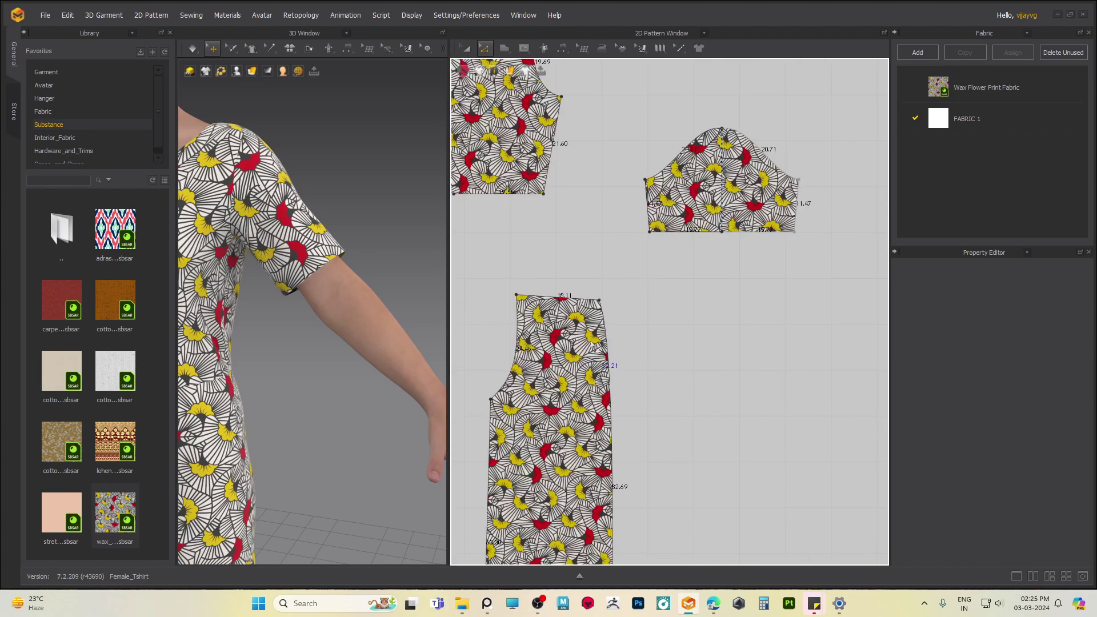
{"action": "scroll", "coordinate": [594, 349], "scroll_direction": "up", "scroll_amount": 2}
{"action": "right_click", "coordinate": [695, 198]}
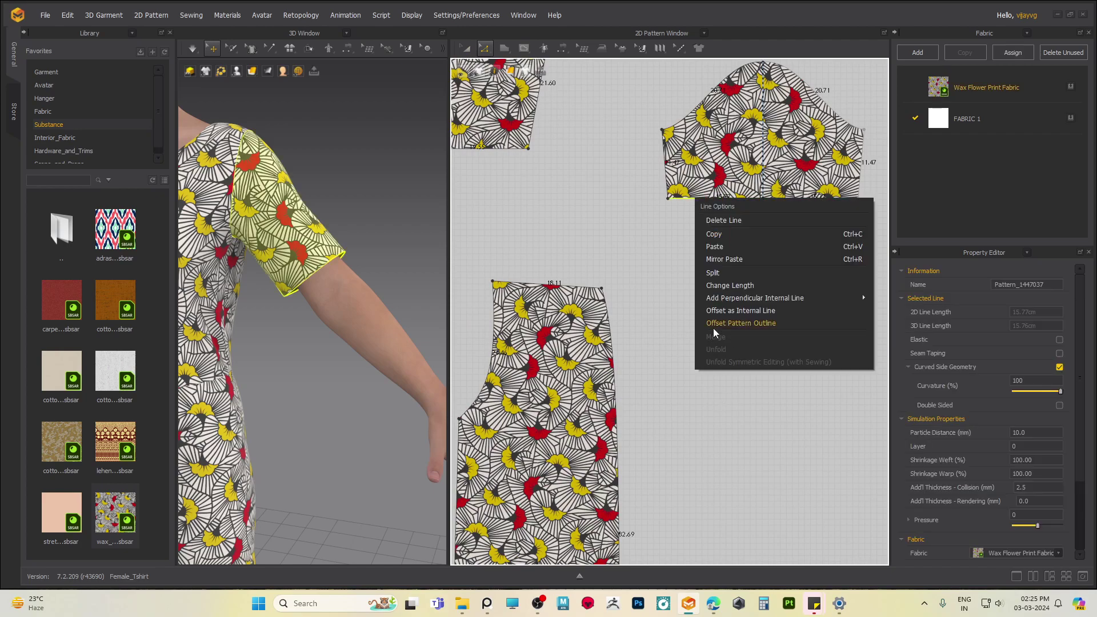
{"action": "left_click", "coordinate": [737, 310]}
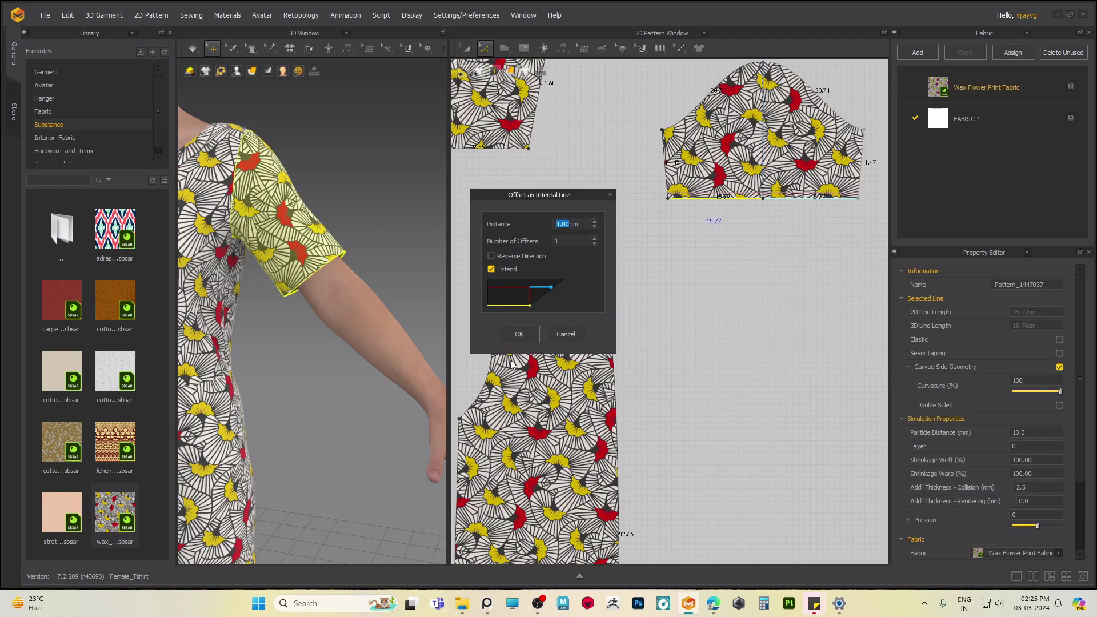
{"action": "left_click", "coordinate": [519, 333]}
- Cut and sew the second sleeve along its internal hem line to separate a narrow cuff band
{"action": "scroll", "coordinate": [700, 294], "scroll_direction": "up", "scroll_amount": 3}
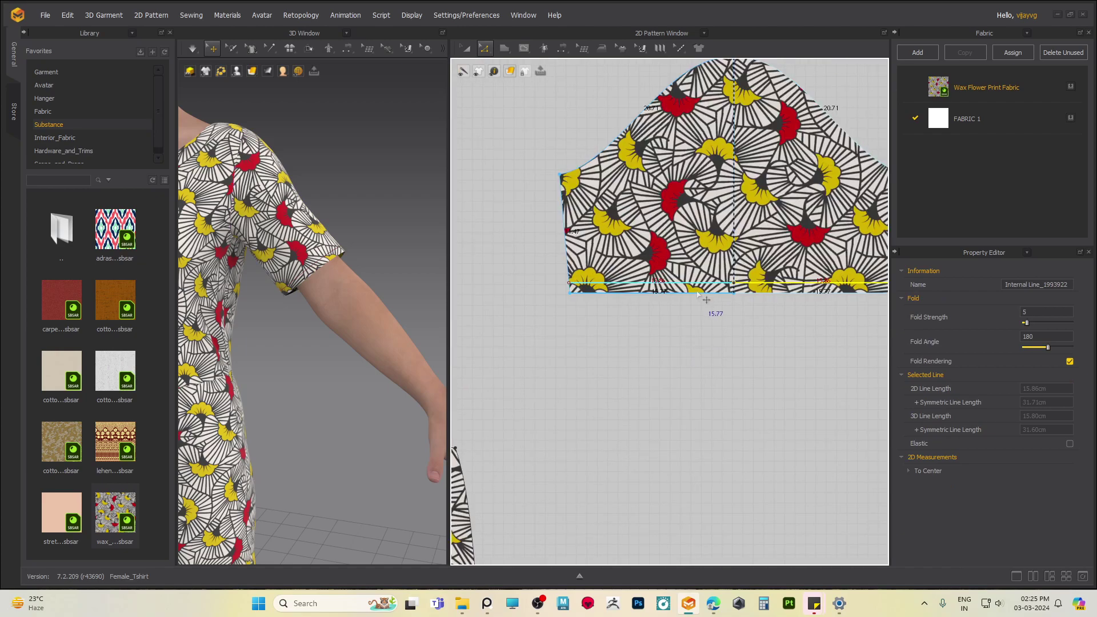
{"action": "right_click", "coordinate": [700, 282]}
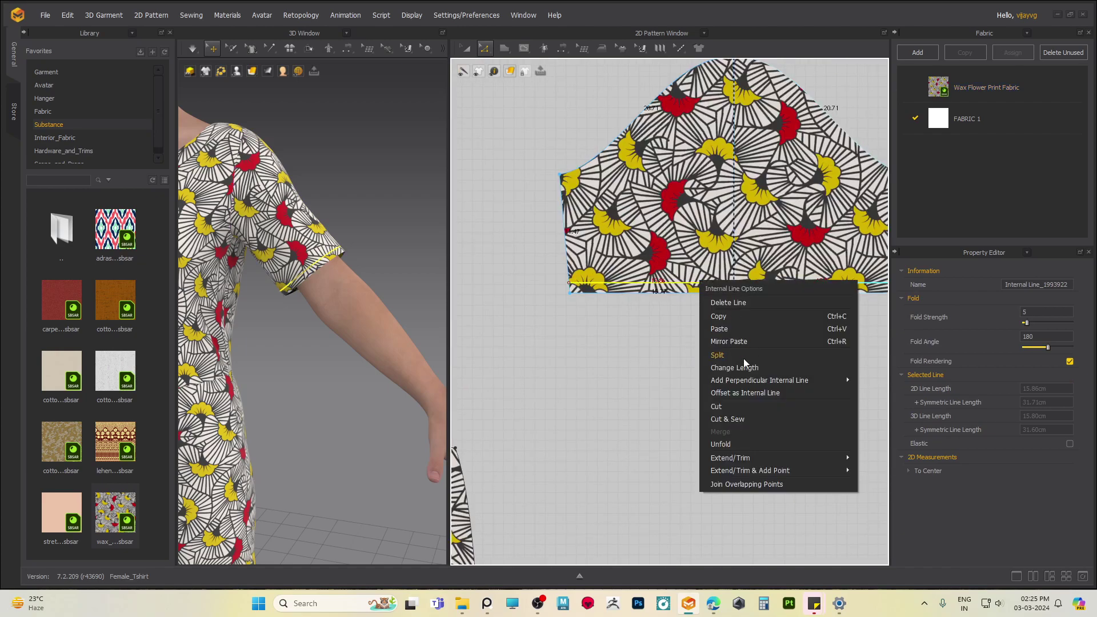
{"action": "left_click", "coordinate": [724, 421]}
{"action": "scroll", "coordinate": [698, 366], "scroll_direction": "down", "scroll_amount": 2}
{"action": "scroll", "coordinate": [386, 340], "scroll_direction": "up", "scroll_amount": 3}
{"action": "middle_click_drag", "start_coordinate": [683, 310], "coordinate": [704, 309]}
- Layer-clone the second sleeve's cuff band over the original and place the copy directly below it
{"action": "left_click", "coordinate": [468, 49]}
{"action": "right_click", "coordinate": [681, 314]}
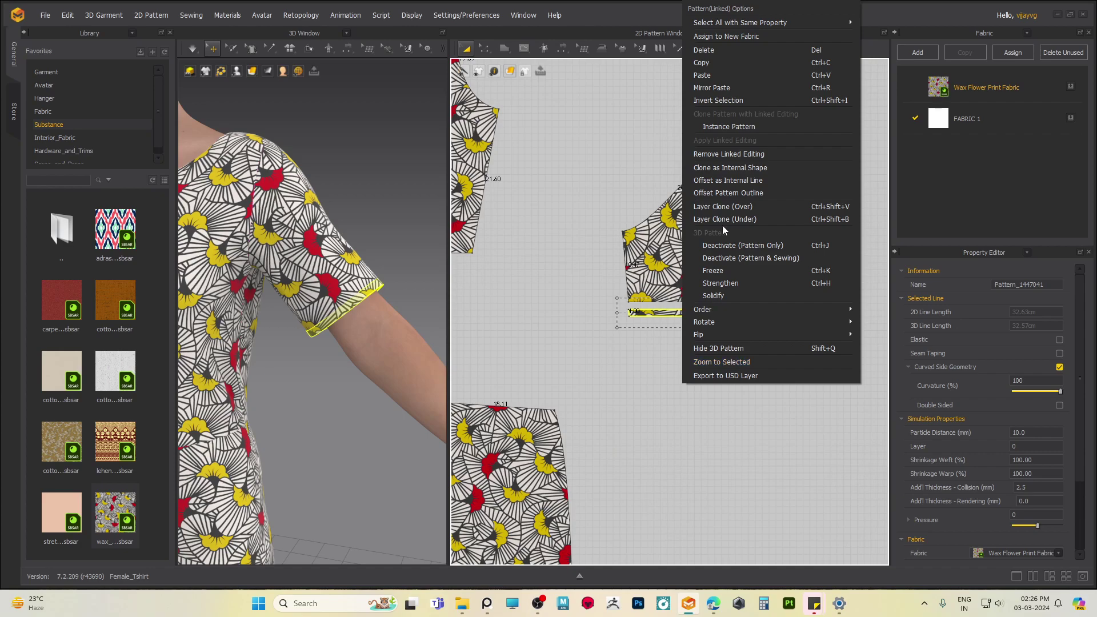
{"action": "left_click", "coordinate": [726, 206]}
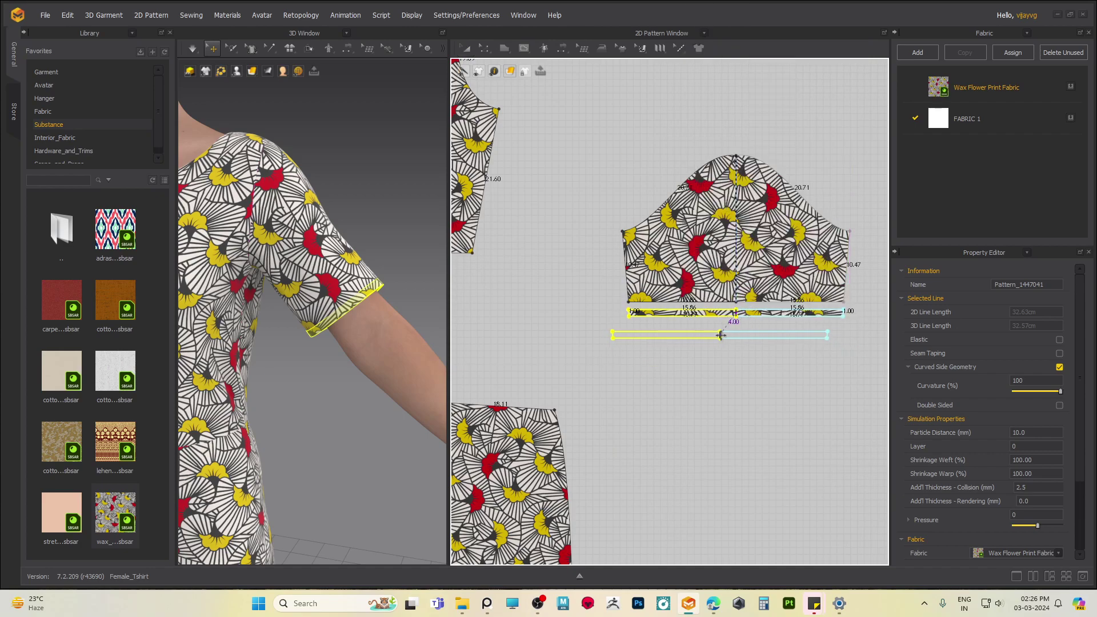
{"action": "left_click", "coordinate": [737, 329]}
{"action": "left_click", "coordinate": [743, 475]}
- Assign FABRIC 1 to the second sleeve's cloned cuff band and simulate the garment to settle the cuffs
{"action": "left_click", "coordinate": [795, 330]}
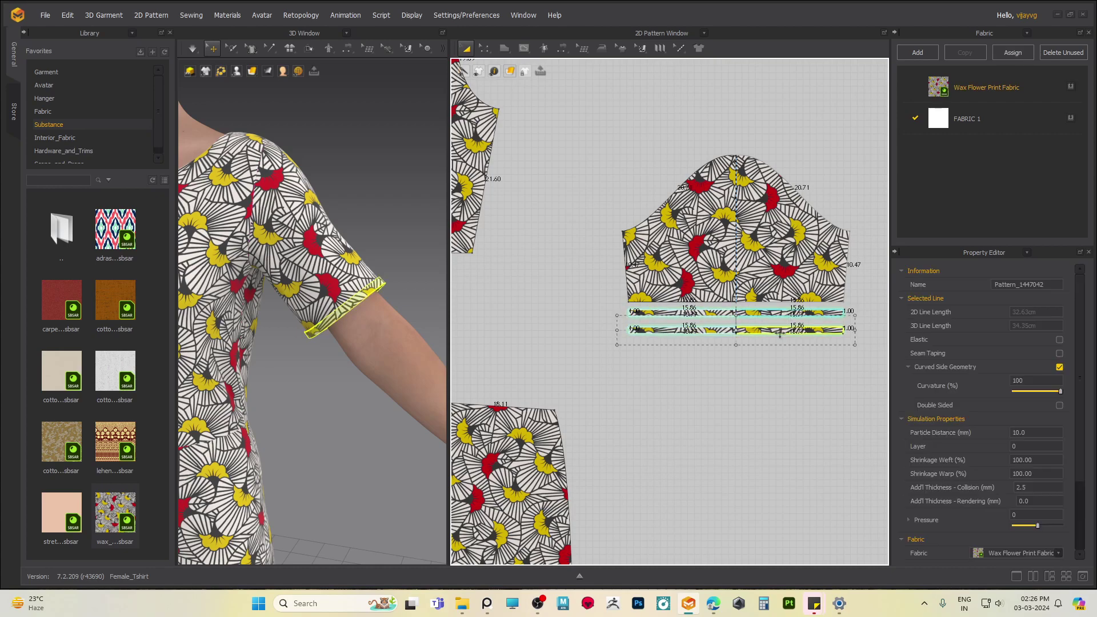
{"action": "left_click", "coordinate": [373, 368]}
{"action": "key", "text": "space"}
{"action": "right_click_drag", "start_coordinate": [337, 341], "coordinate": [413, 405]}
{"action": "scroll", "coordinate": [330, 343], "scroll_direction": "down", "scroll_amount": 5}
{"action": "right_click_drag", "start_coordinate": [301, 392], "coordinate": [357, 390]}
{"action": "middle_click_drag", "start_coordinate": [376, 320], "coordinate": [355, 388]}
{"action": "scroll", "coordinate": [355, 337], "scroll_direction": "up", "scroll_amount": 3}
{"action": "key", "text": "space"}
- Select the bottom hem edges of all four pants leg pieces for editing
{"action": "middle_click_drag", "start_coordinate": [677, 309], "coordinate": [850, 165]}
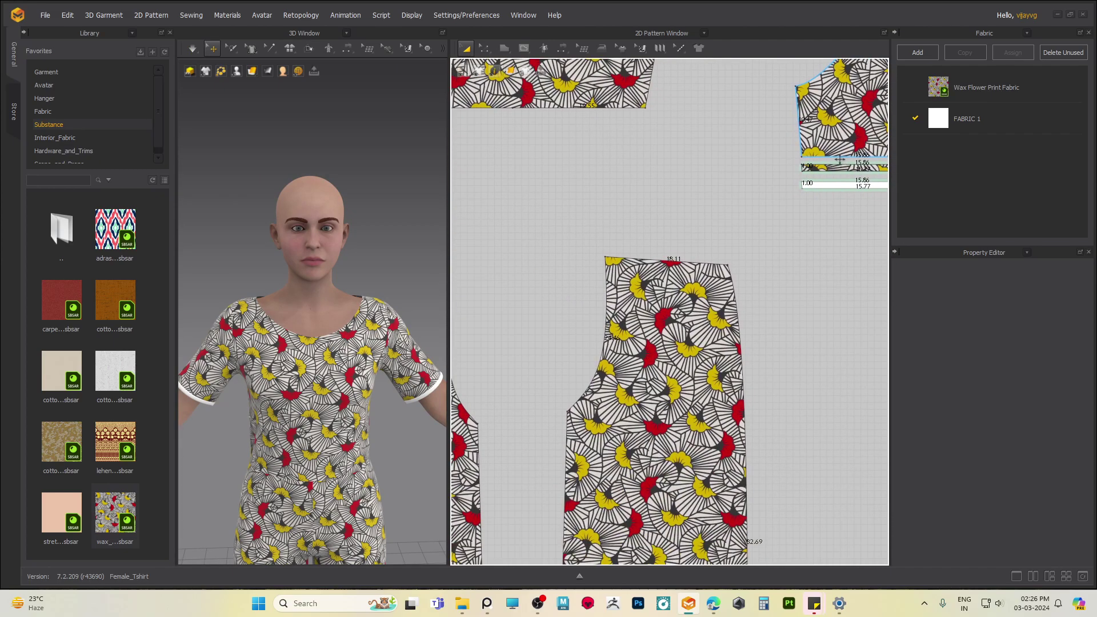
{"action": "middle_click_drag", "start_coordinate": [336, 499], "coordinate": [329, 315]}
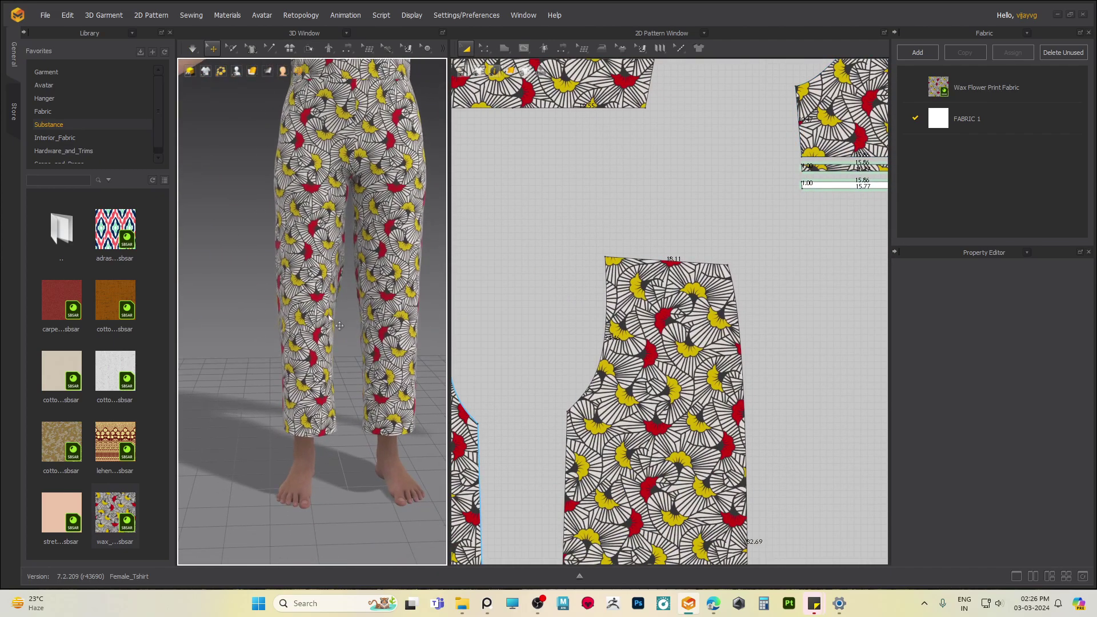
{"action": "middle_click_drag", "start_coordinate": [322, 389], "coordinate": [312, 308]}
{"action": "middle_click_drag", "start_coordinate": [653, 464], "coordinate": [735, 100]}
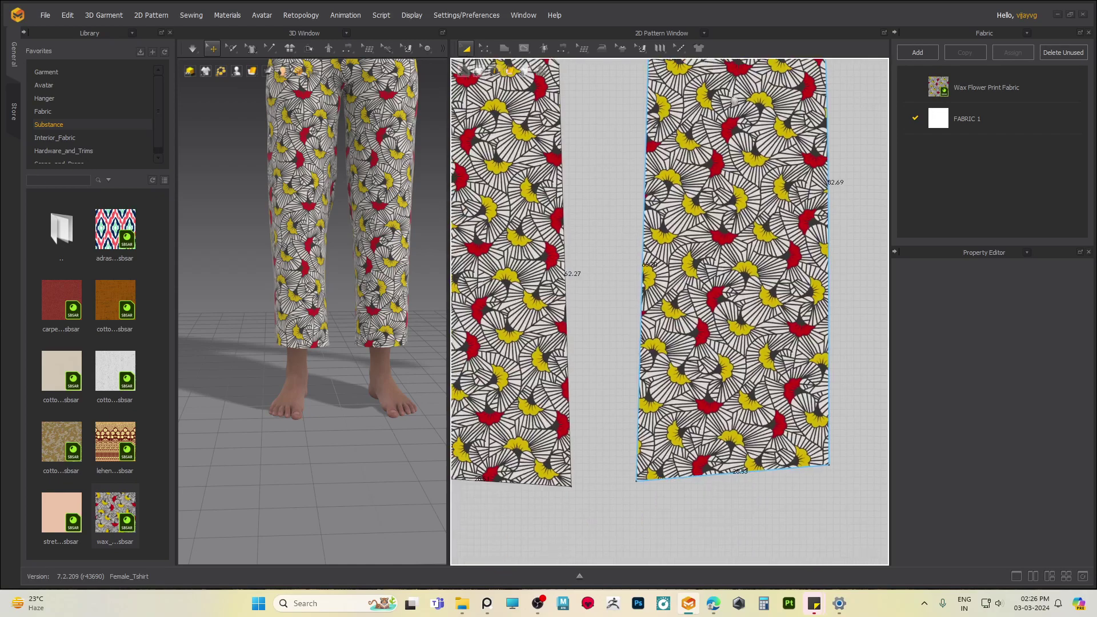
{"action": "scroll", "coordinate": [701, 226], "scroll_direction": "down", "scroll_amount": 2}
{"action": "middle_click_drag", "start_coordinate": [700, 227], "coordinate": [818, 172]}
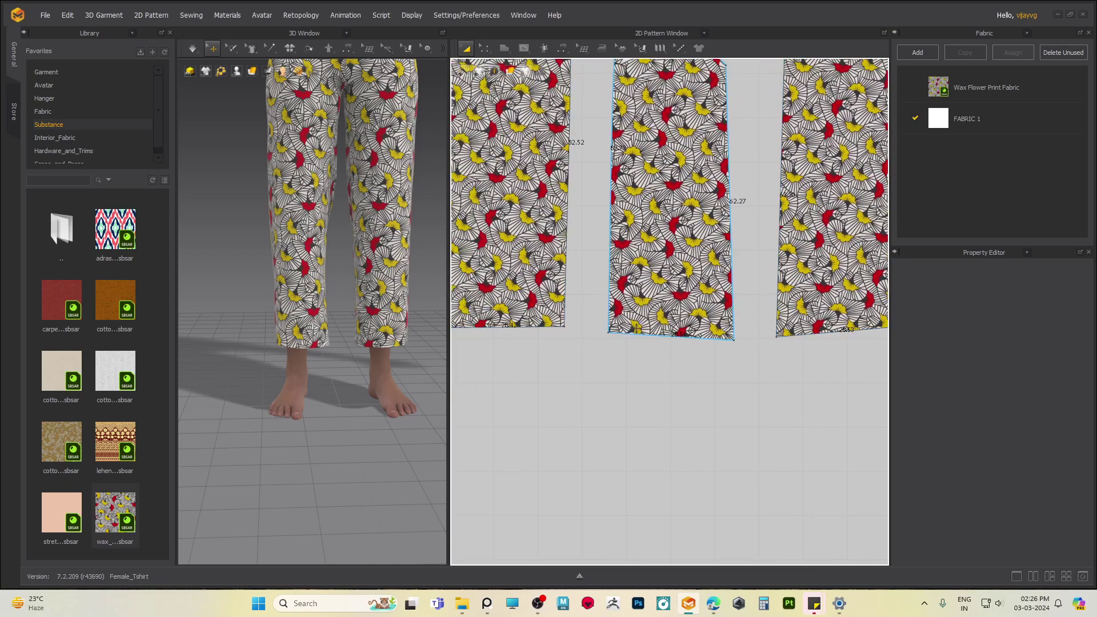
{"action": "scroll", "coordinate": [639, 327], "scroll_direction": "down", "scroll_amount": 2}
{"action": "key", "text": "Escape"}
{"action": "left_click", "coordinate": [483, 49]}
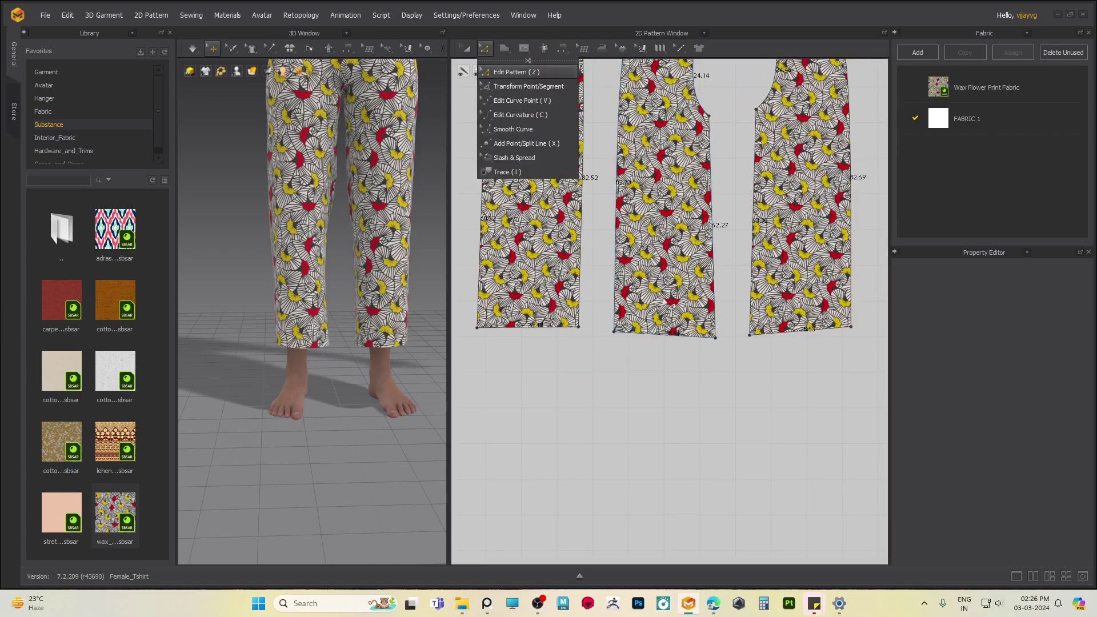
{"action": "scroll", "coordinate": [678, 333], "scroll_direction": "down", "scroll_amount": 3}
{"action": "middle_click_drag", "start_coordinate": [639, 368], "coordinate": [683, 351]}
{"action": "left_click", "coordinate": [579, 315]}
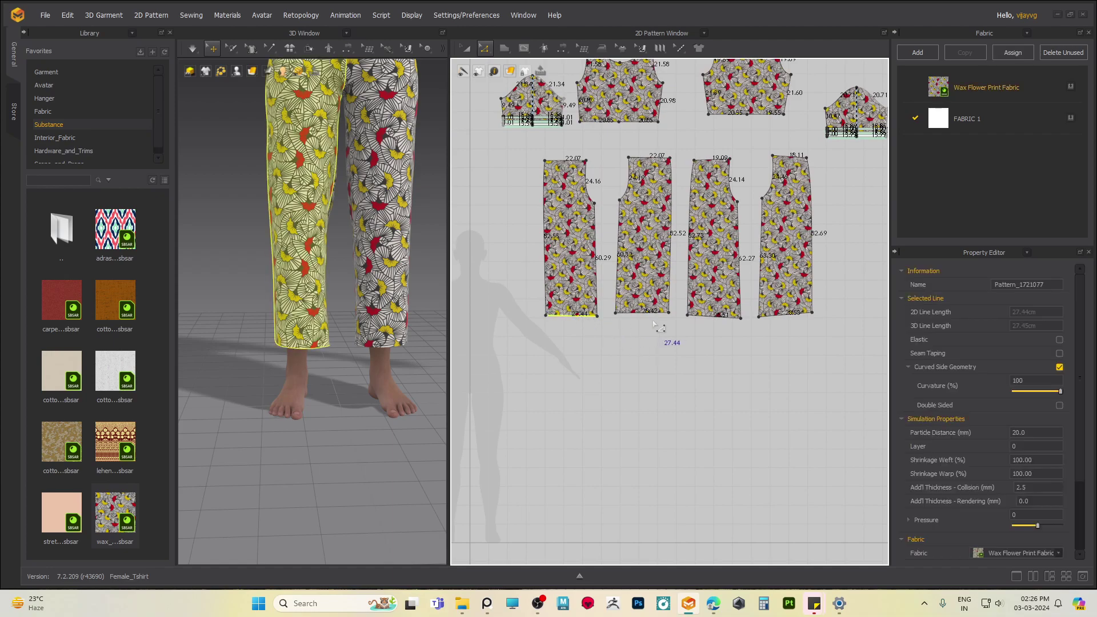
{"action": "left_click", "coordinate": [652, 313], "text": "shift"}
{"action": "left_click", "coordinate": [715, 316], "text": "shift"}
{"action": "left_click", "coordinate": [791, 314], "text": "shift"}
- Try offsetting the four pants hem edges as internal lines 1 cm inside, and undo back to the hem selection
{"action": "right_click", "coordinate": [792, 315]}
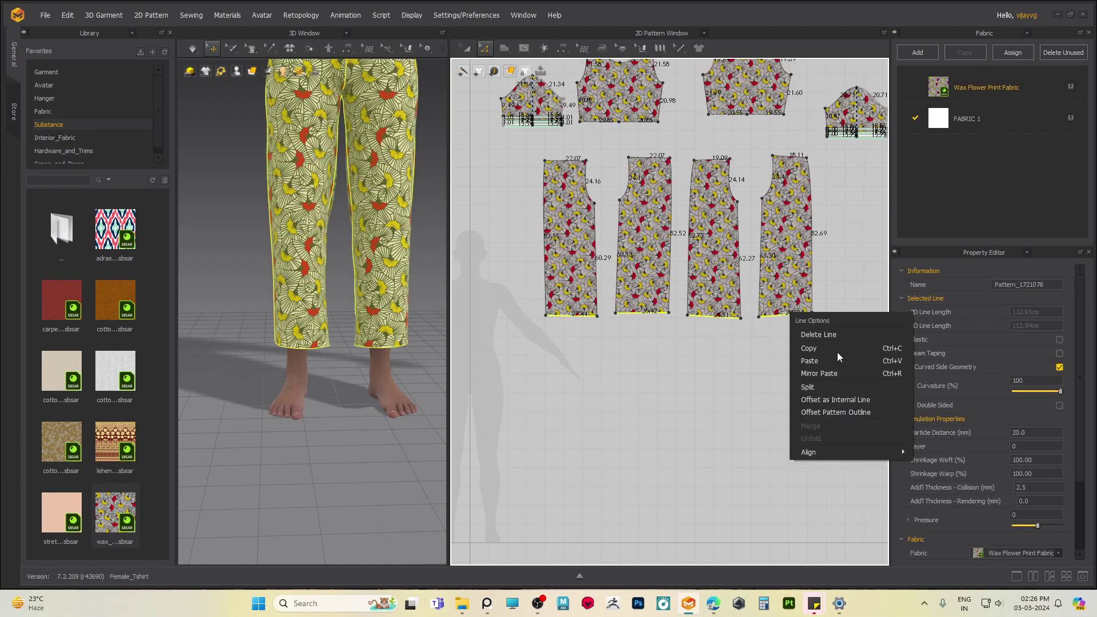
{"action": "left_click", "coordinate": [836, 400]}
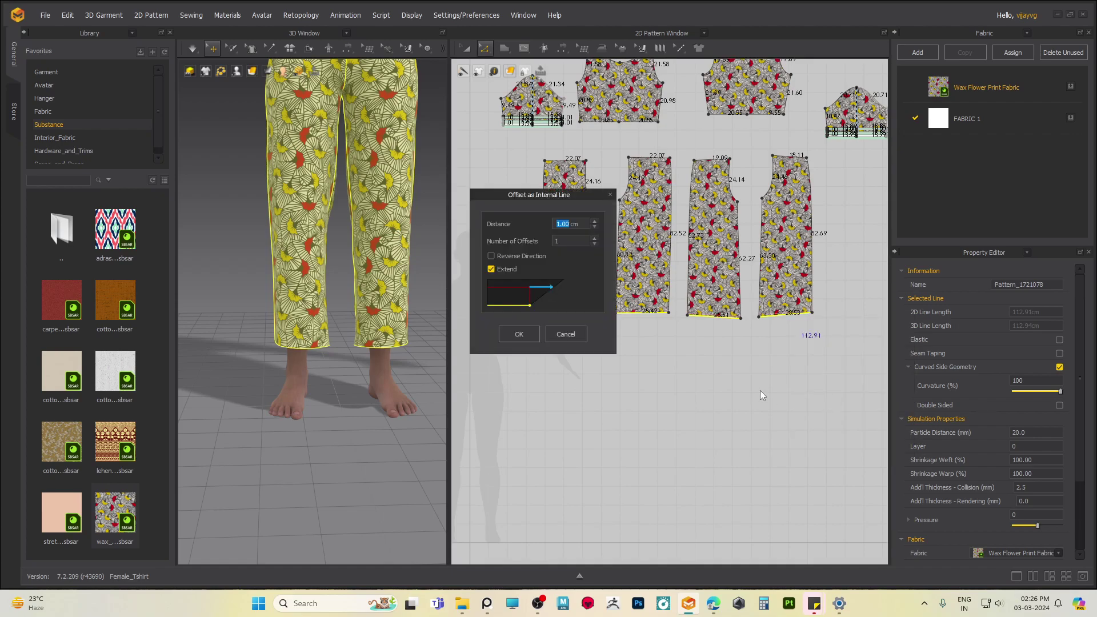
{"action": "left_click", "coordinate": [519, 335]}
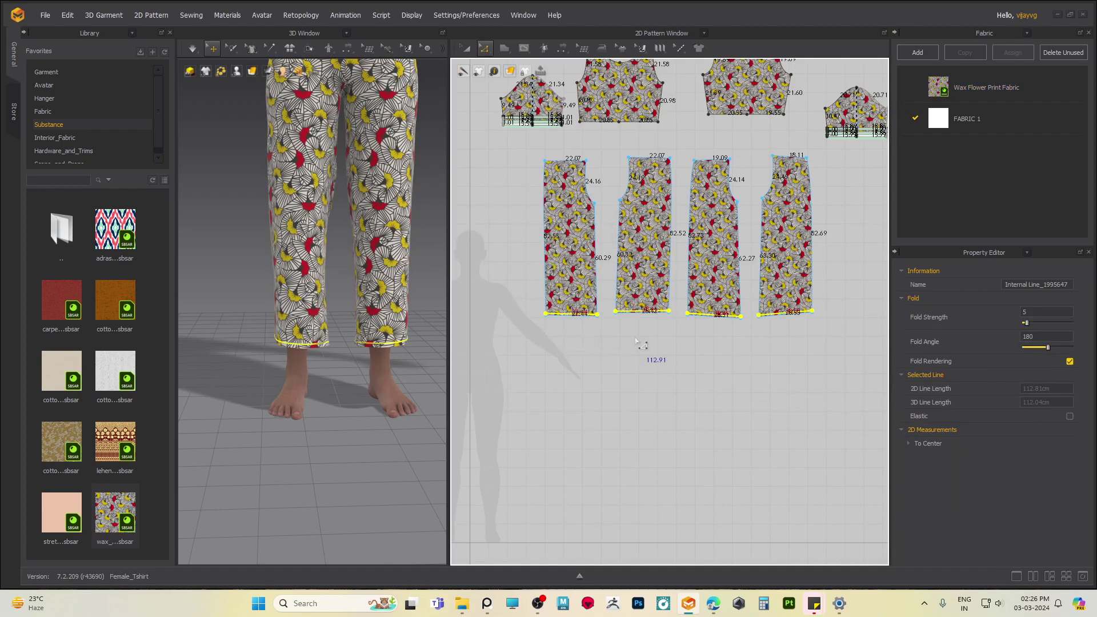
{"action": "right_click", "coordinate": [657, 310]}
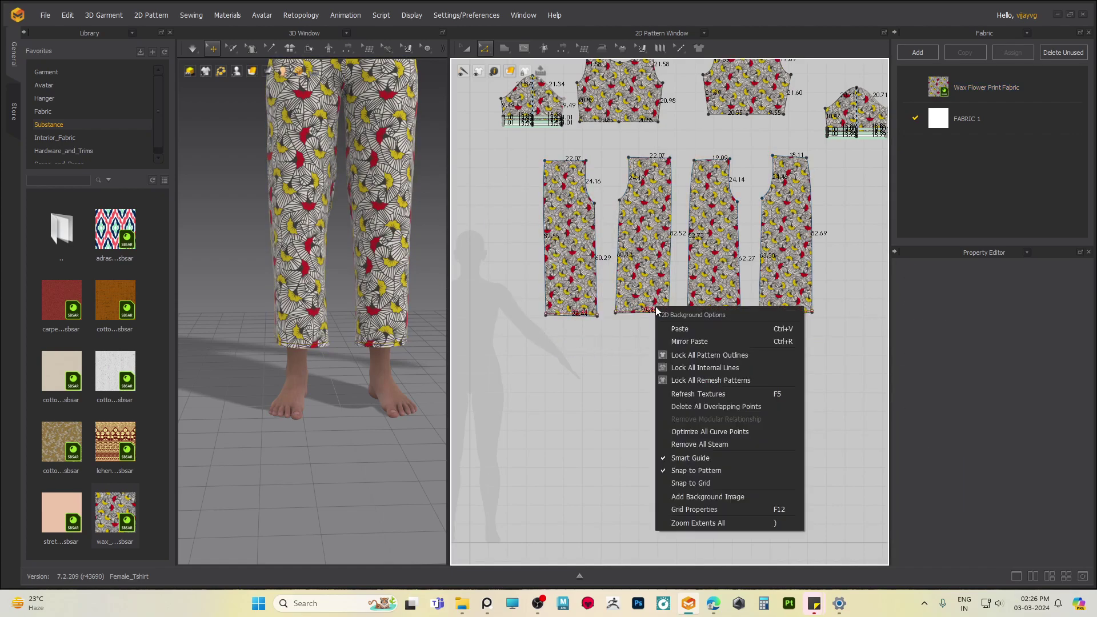
{"action": "left_click", "coordinate": [608, 328]}
{"action": "scroll", "coordinate": [601, 346], "scroll_direction": "up", "scroll_amount": 4}
{"action": "scroll", "coordinate": [619, 328], "scroll_direction": "down", "scroll_amount": 1}
{"action": "key", "text": "ctrl+z"}
{"action": "key", "text": "ctrl+a"}
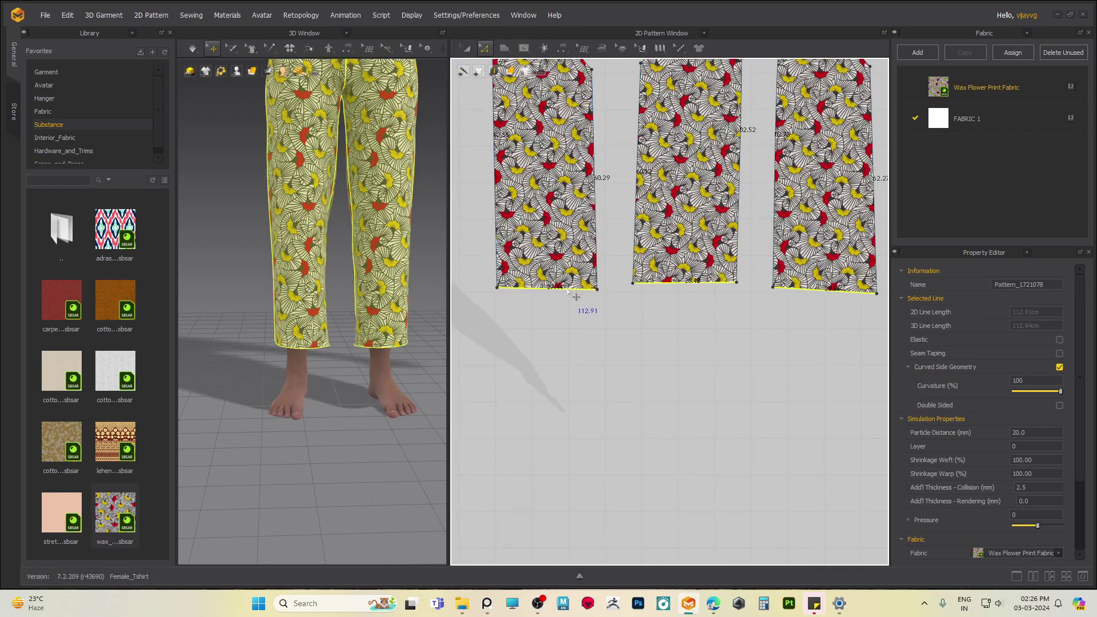
- Offset the four pants hem edges as internal lines 2 cm inside and check them on the legs
{"action": "right_click", "coordinate": [567, 289]}
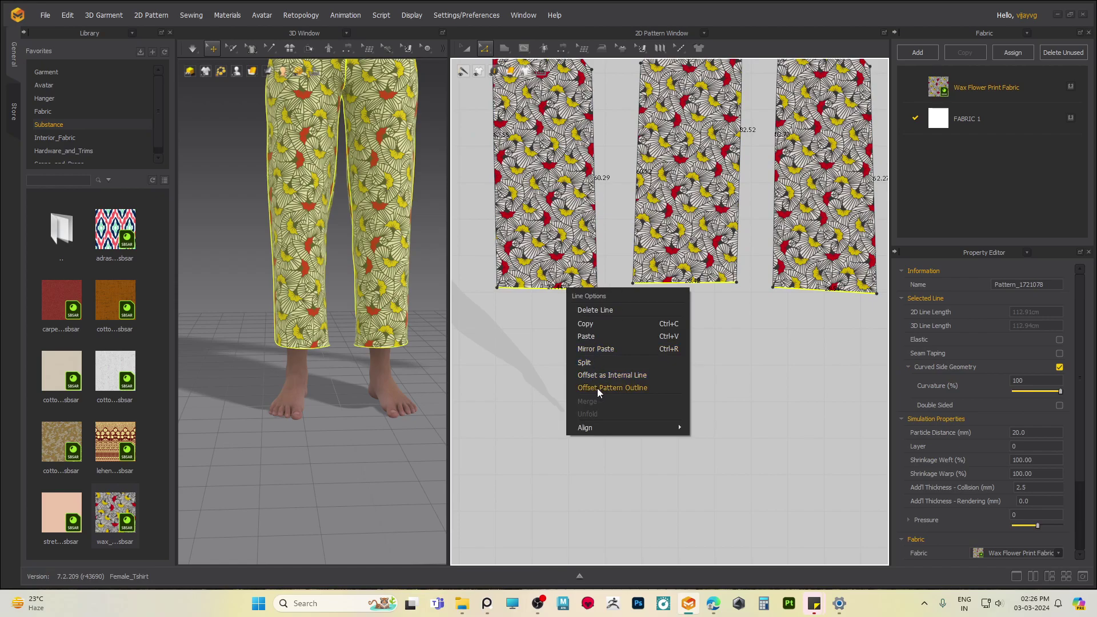
{"action": "left_click", "coordinate": [611, 375]}
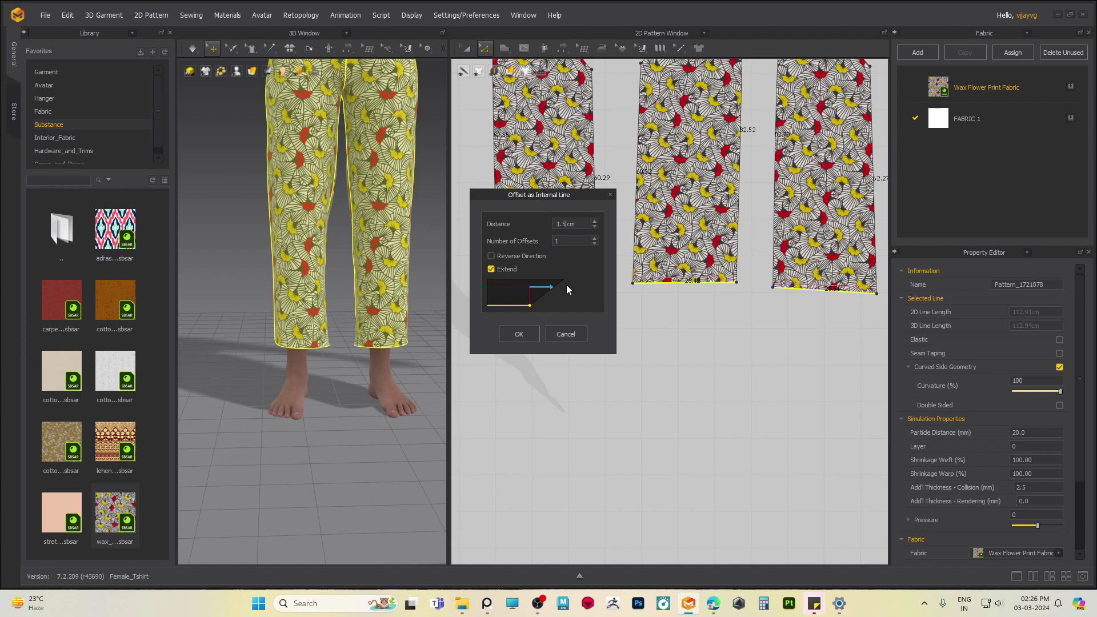
{"action": "left_click_drag", "start_coordinate": [578, 224], "coordinate": [532, 224]}
{"action": "type", "text": "2"}
{"action": "left_click", "coordinate": [519, 334]}
{"action": "scroll", "coordinate": [334, 337], "scroll_direction": "up", "scroll_amount": 5}
{"action": "right_click_drag", "start_coordinate": [334, 337], "coordinate": [379, 429]}
{"action": "scroll", "coordinate": [377, 412], "scroll_direction": "up", "scroll_amount": 5}
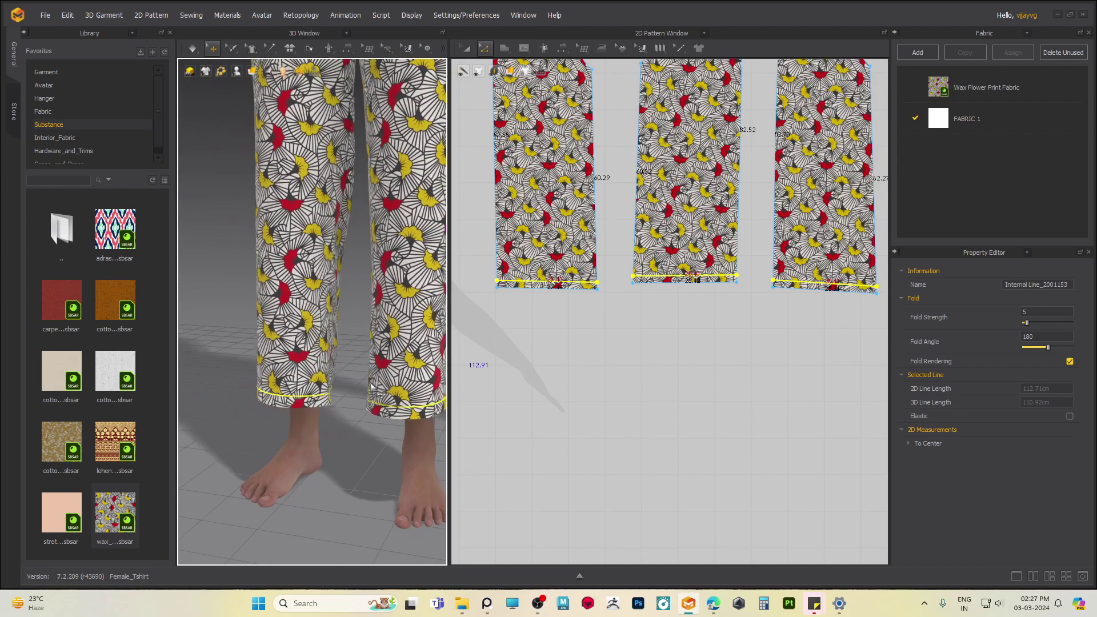
- Cut and sew the pants pieces along their internal hem lines to separate narrow hem bands
{"action": "right_click", "coordinate": [718, 275]}
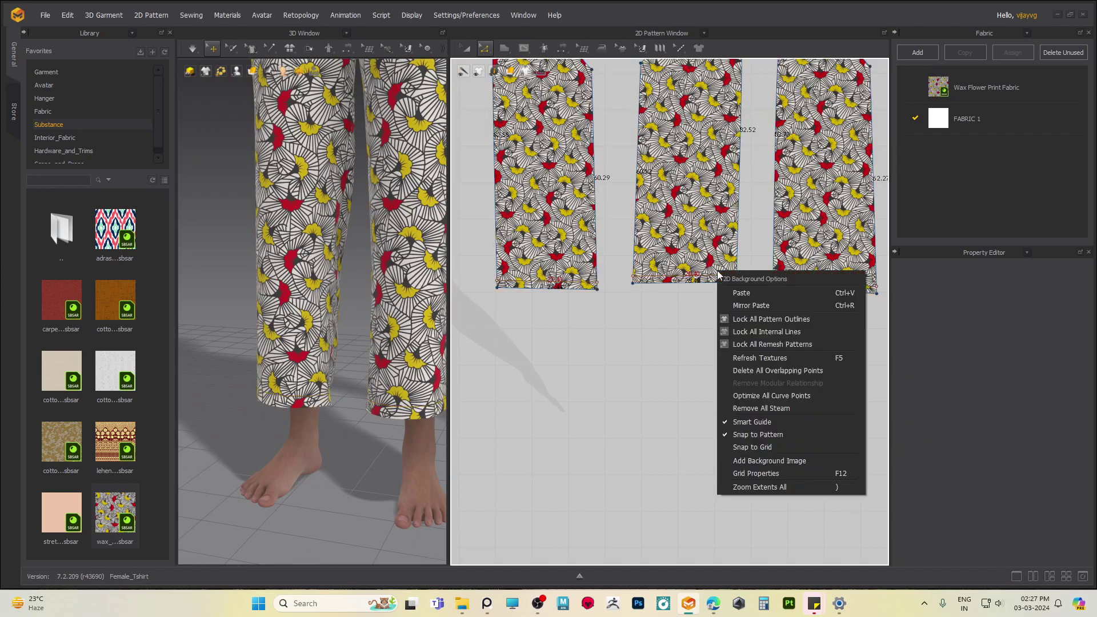
{"action": "middle_click_drag", "start_coordinate": [624, 342], "coordinate": [640, 331]}
{"action": "key", "text": "ctrl+z"}
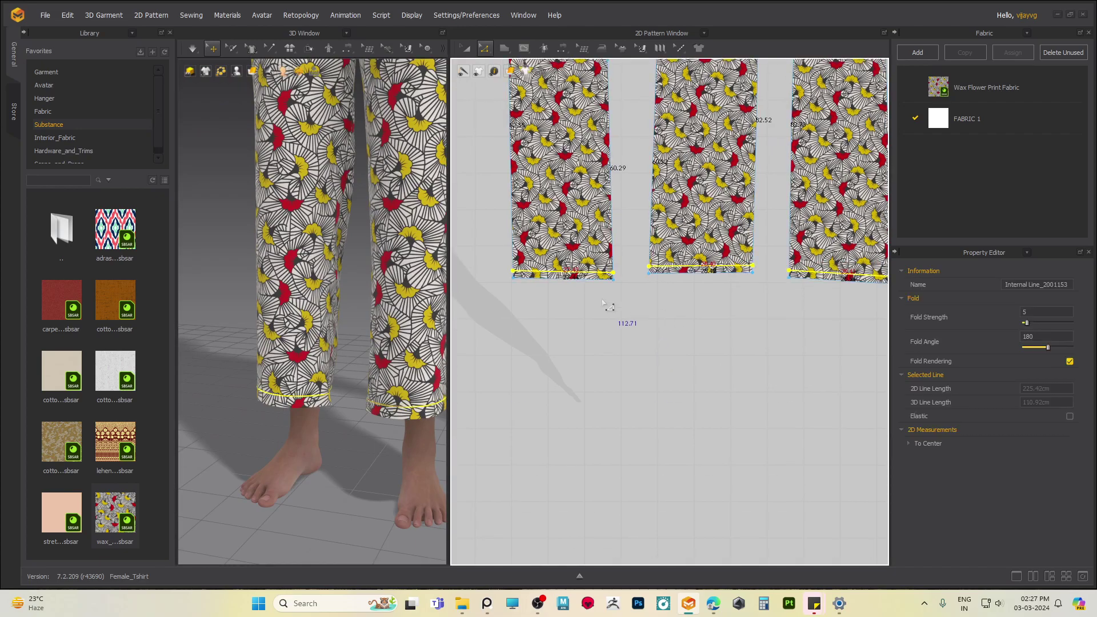
{"action": "right_click", "coordinate": [569, 272]}
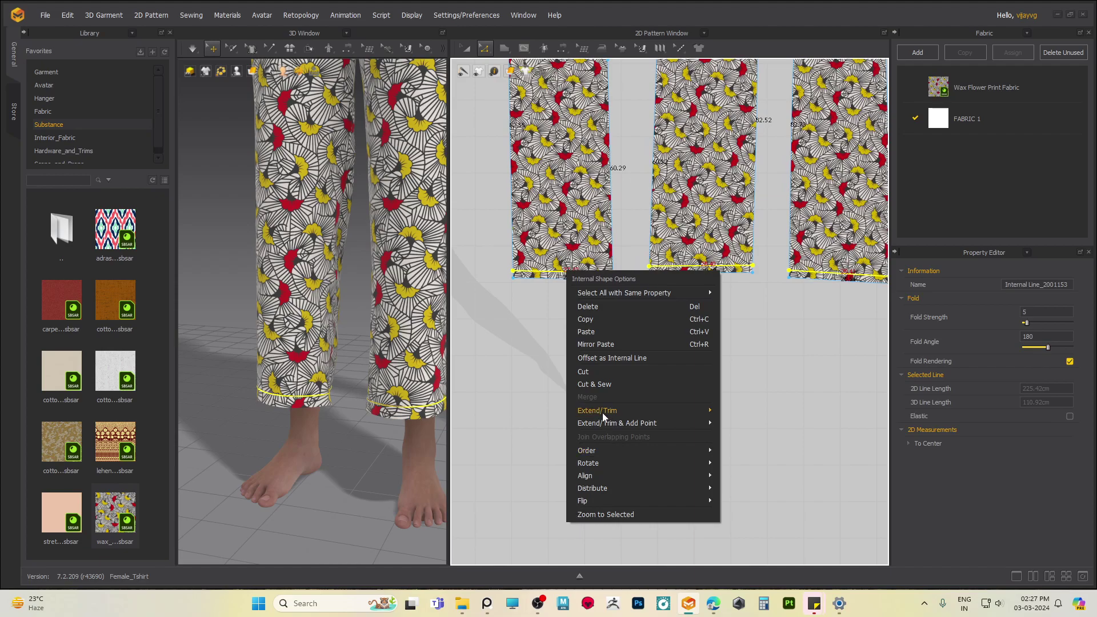
{"action": "left_click", "coordinate": [595, 385]}
- Layer-clone (Over) the four separated pants hem bands and place the copies just below the originals
{"action": "left_click", "coordinate": [466, 48]}
{"action": "left_click", "coordinate": [566, 280]}
{"action": "left_click", "coordinate": [712, 277], "text": "shift"}
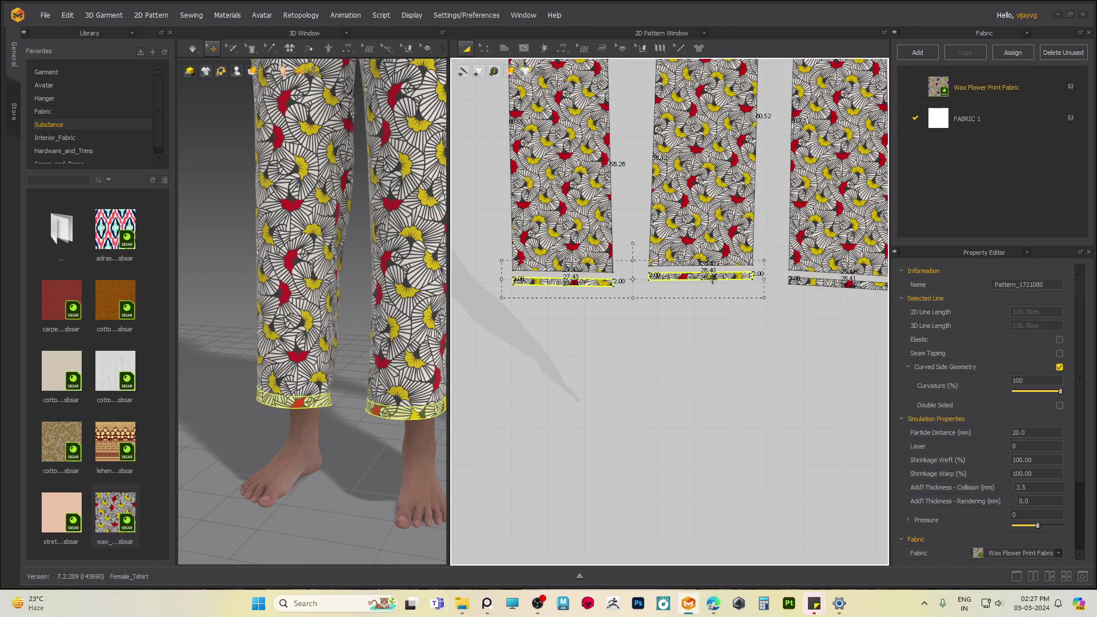
{"action": "left_click", "coordinate": [805, 279], "text": "shift"}
{"action": "middle_click_drag", "start_coordinate": [871, 356], "coordinate": [697, 355]}
{"action": "left_click", "coordinate": [800, 282], "text": "shift"}
{"action": "right_click", "coordinate": [795, 284]}
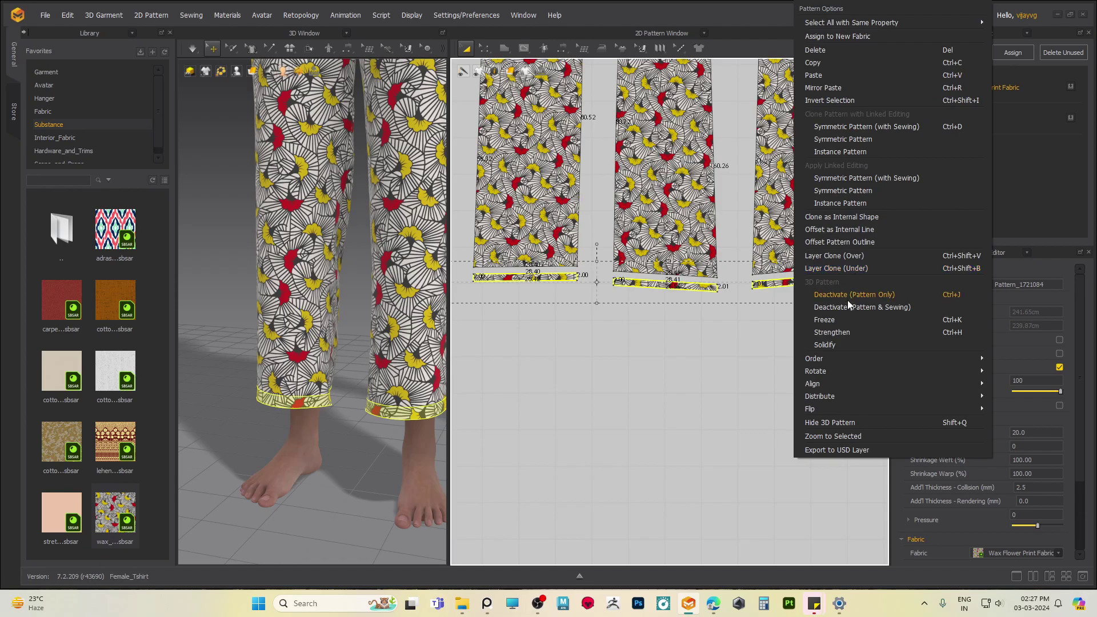
{"action": "left_click", "coordinate": [843, 255]}
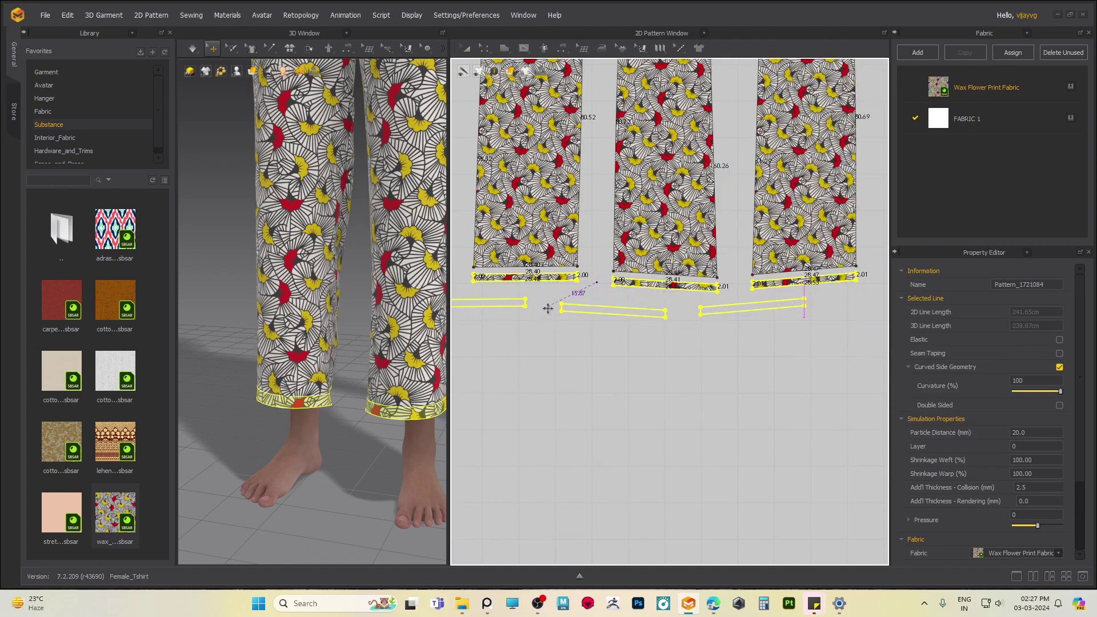
{"action": "left_click", "coordinate": [597, 310]}
- Assign FABRIC 1 to the cloned pants hem bands and simulate to check them on the legs
{"action": "middle_click_drag", "start_coordinate": [386, 389], "coordinate": [361, 347]}
{"action": "left_click", "coordinate": [1070, 118]}
{"action": "right_click_drag", "start_coordinate": [362, 345], "coordinate": [332, 304]}
{"action": "key", "text": "space"}
{"action": "scroll", "coordinate": [372, 338], "scroll_direction": "down", "scroll_amount": 4}
{"action": "middle_click_drag", "start_coordinate": [361, 279], "coordinate": [406, 425]}
{"action": "mouse_move", "coordinate": [373, 347]}
{"action": "right_mouse_down"}
{"action": "mouse_move", "coordinate": [389, 369]}
{"action": "mouse_move", "coordinate": [389, 347]}
{"action": "right_mouse_up"}
{"action": "middle_click_drag", "start_coordinate": [362, 243], "coordinate": [356, 314]}
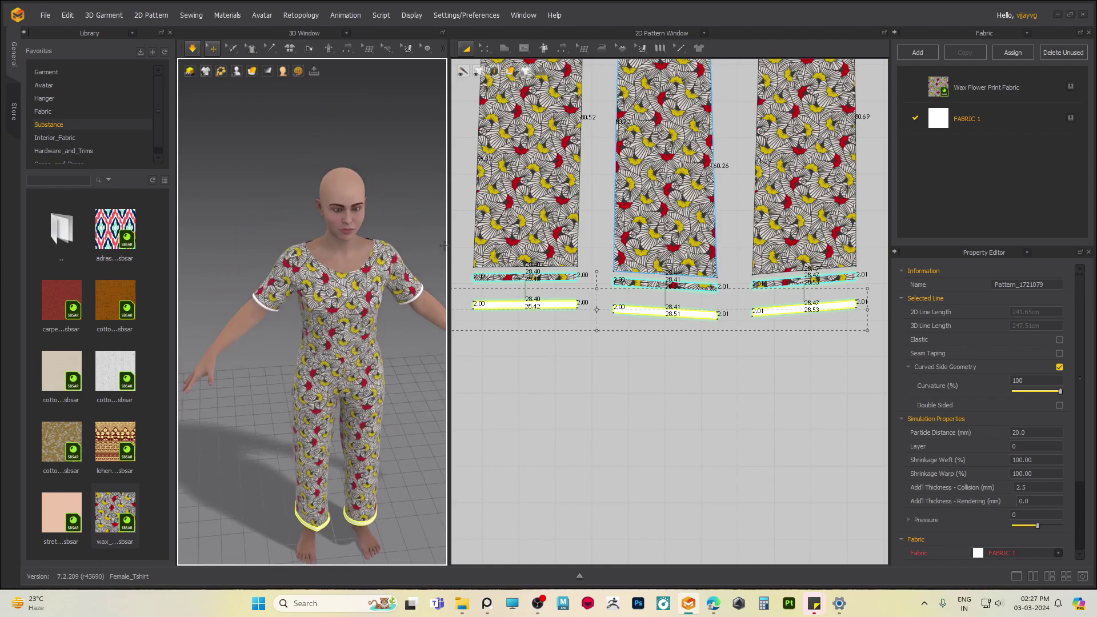
{"action": "right_click_drag", "start_coordinate": [412, 240], "coordinate": [440, 228]}
{"action": "scroll", "coordinate": [642, 291], "scroll_direction": "down", "scroll_amount": 3}
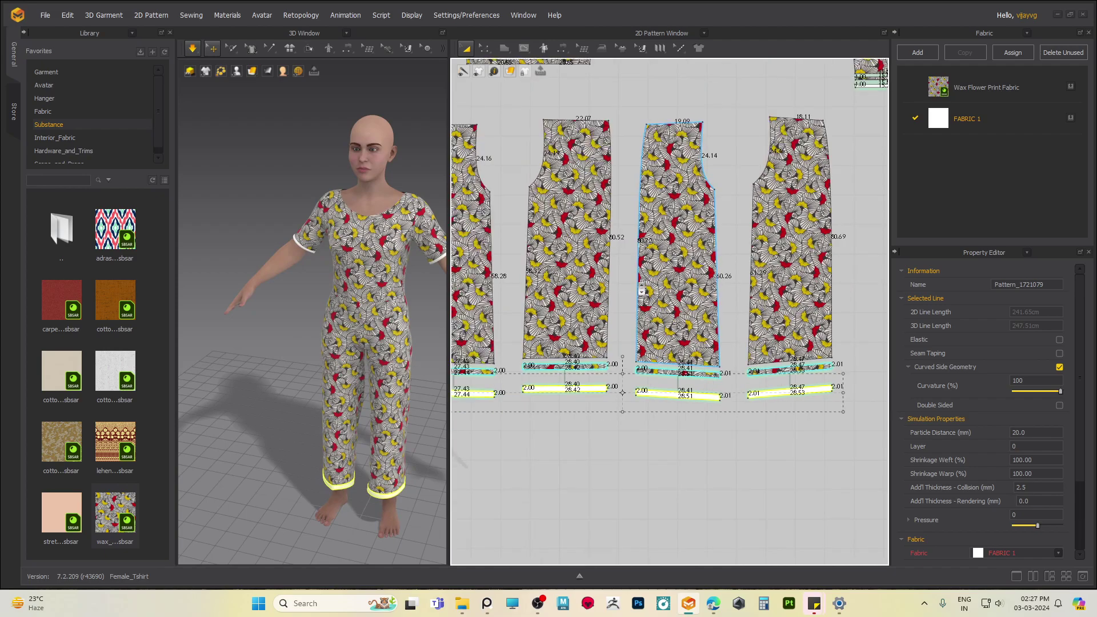
- Offset the shirt's front and back neckline edges as internal lines 1 cm inside, and cut and sew the pieces along them
{"action": "scroll", "coordinate": [641, 291], "scroll_direction": "down", "scroll_amount": 4}
{"action": "scroll", "coordinate": [614, 291], "scroll_direction": "up", "scroll_amount": 5}
{"action": "scroll", "coordinate": [614, 291], "scroll_direction": "up", "scroll_amount": 5}
{"action": "left_click", "coordinate": [662, 252]}
{"action": "left_click", "coordinate": [489, 53]}
{"action": "left_click", "coordinate": [493, 71]}
{"action": "left_click", "coordinate": [597, 236]}
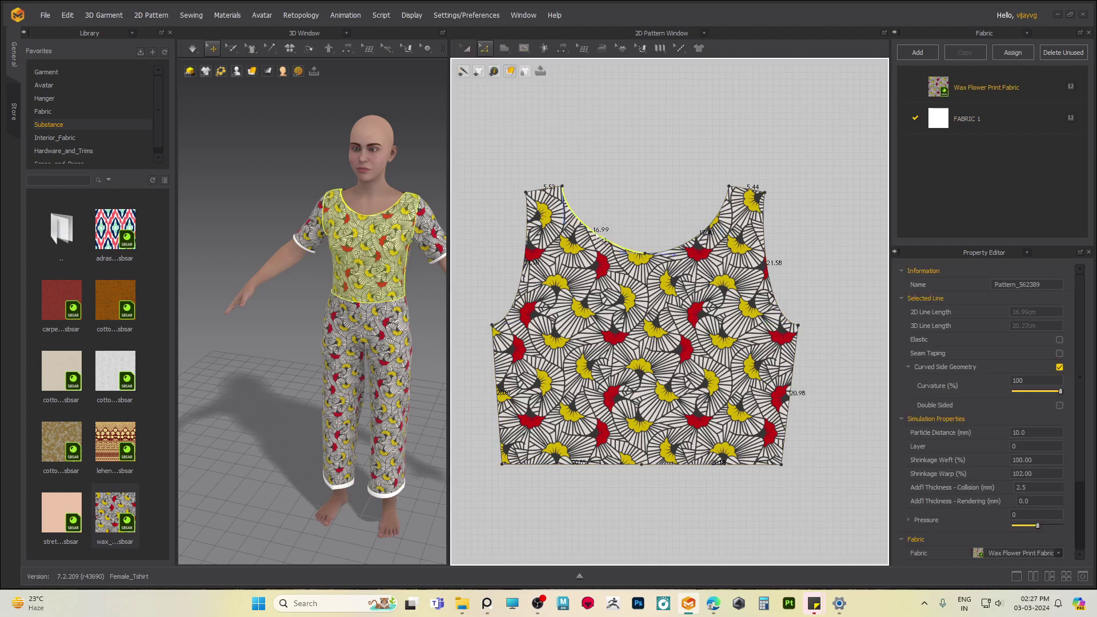
{"action": "left_click", "coordinate": [693, 242], "text": "shift"}
{"action": "scroll", "coordinate": [727, 252], "scroll_direction": "down", "scroll_amount": 3}
{"action": "middle_click_drag", "start_coordinate": [743, 288], "coordinate": [569, 282]}
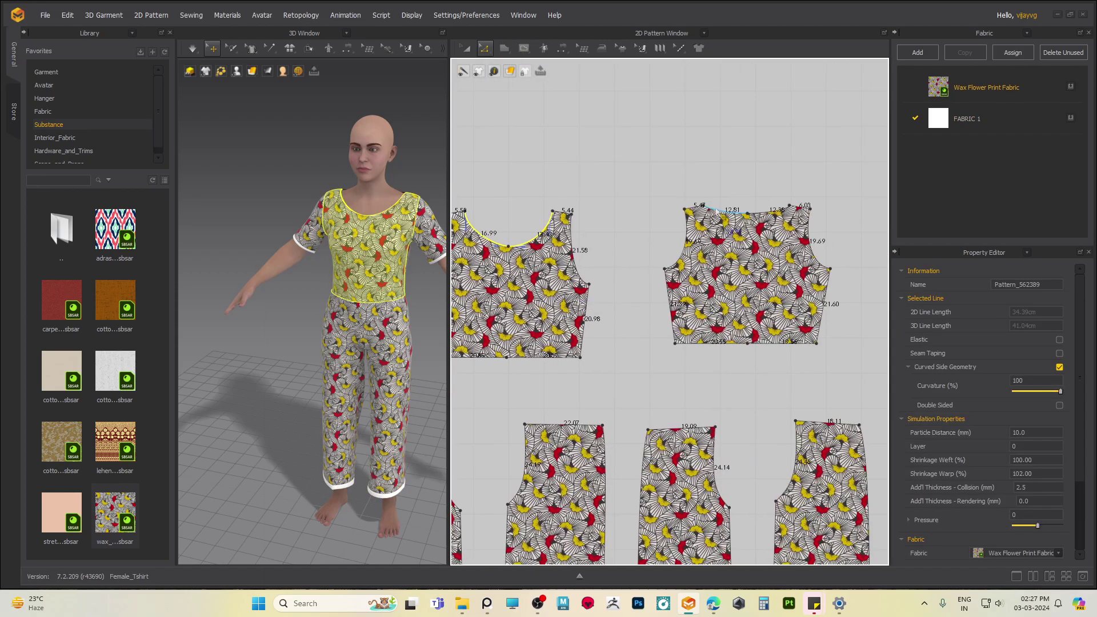
{"action": "left_click", "coordinate": [732, 212], "text": "shift"}
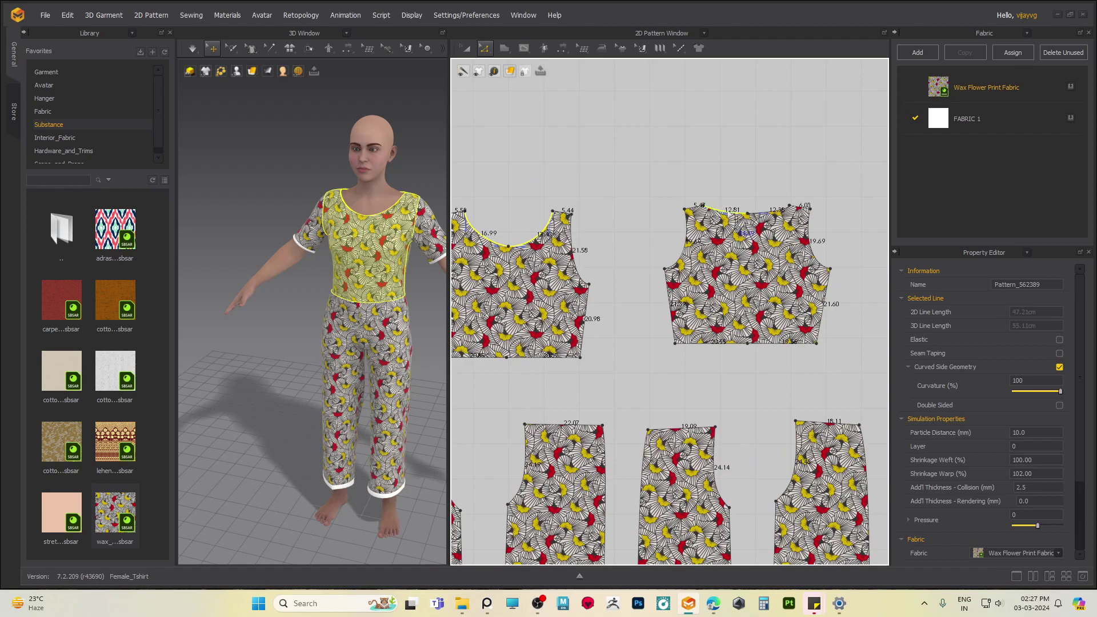
{"action": "right_click", "coordinate": [781, 214]}
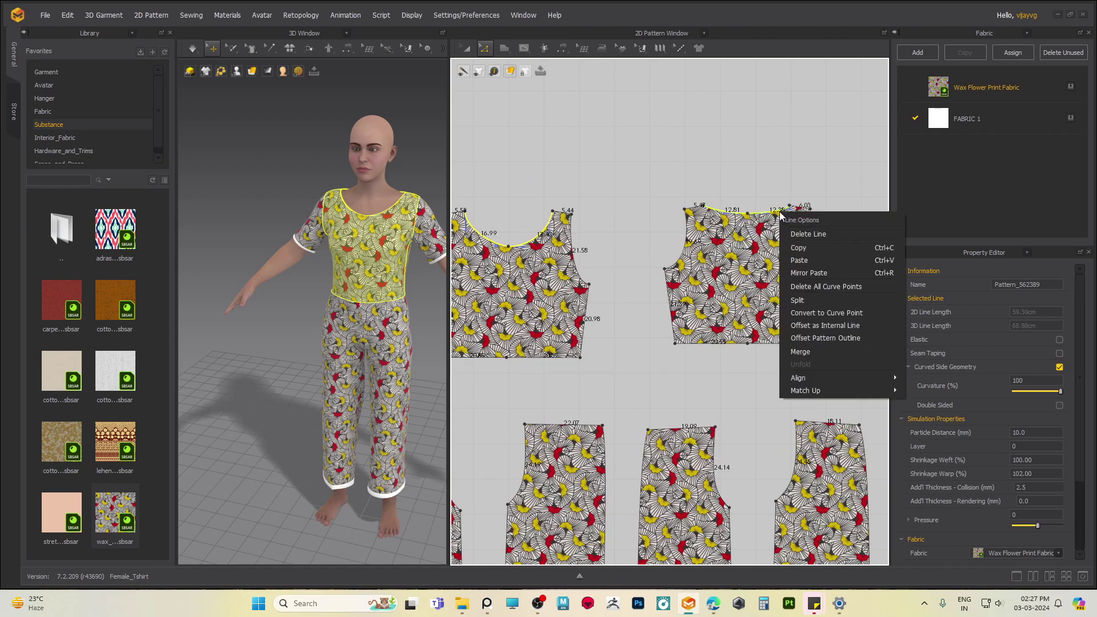
{"action": "left_click", "coordinate": [839, 326]}
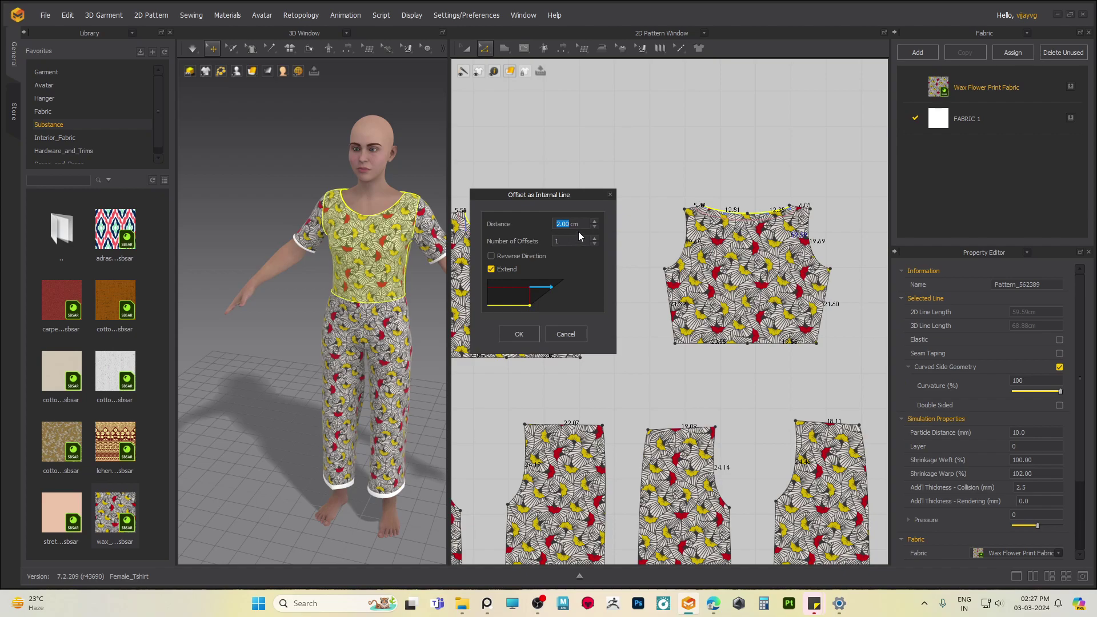
{"action": "type", "text": "1"}
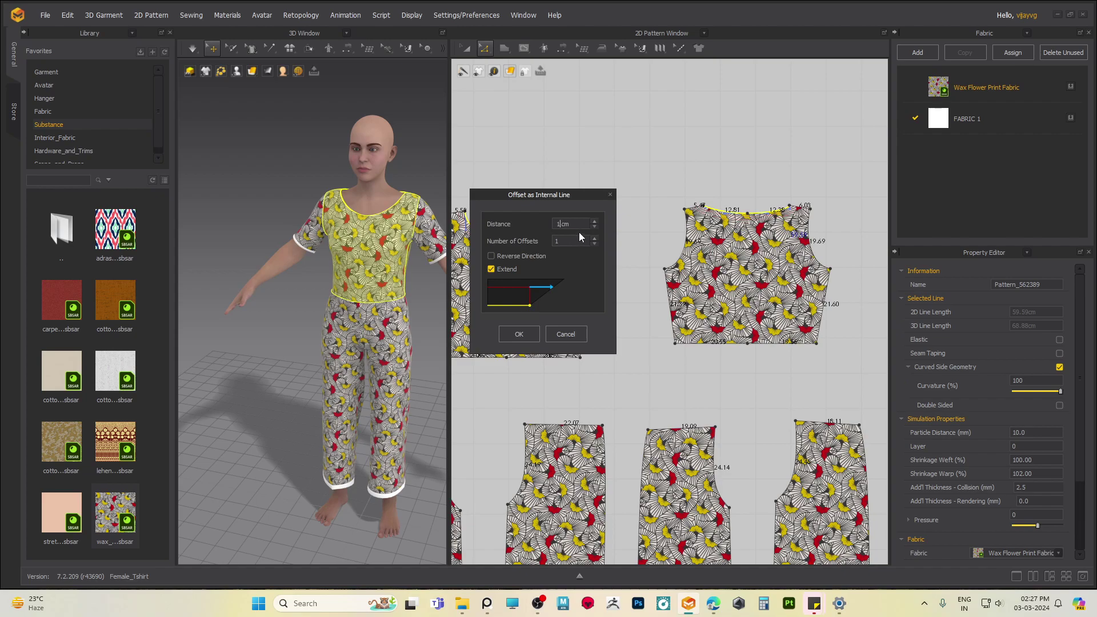
{"action": "left_click", "coordinate": [518, 335]}
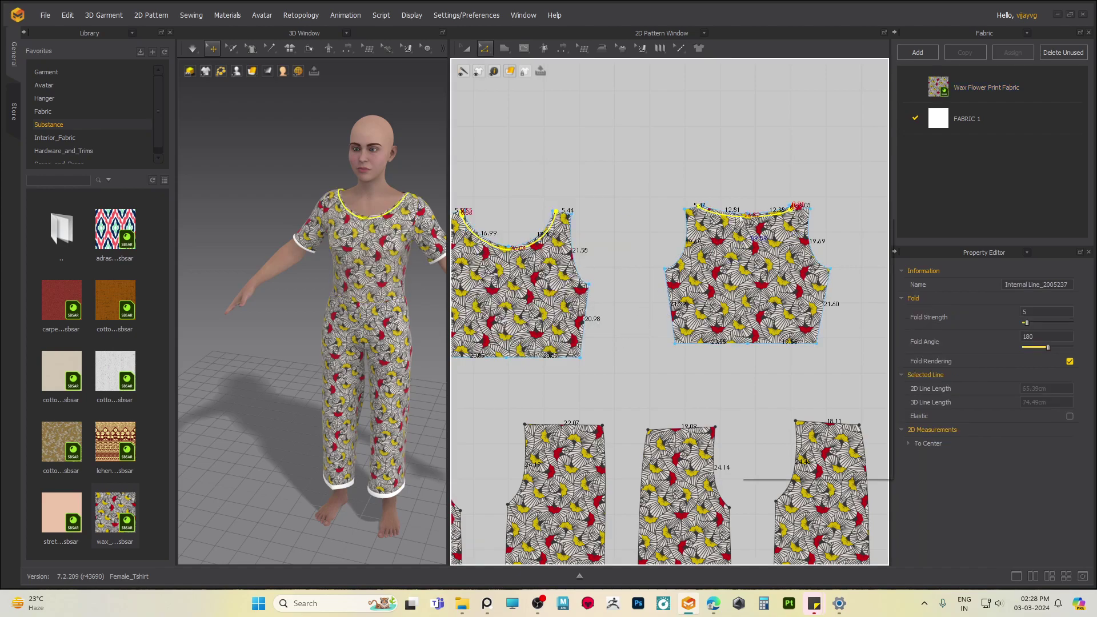
{"action": "right_click", "coordinate": [740, 217]}
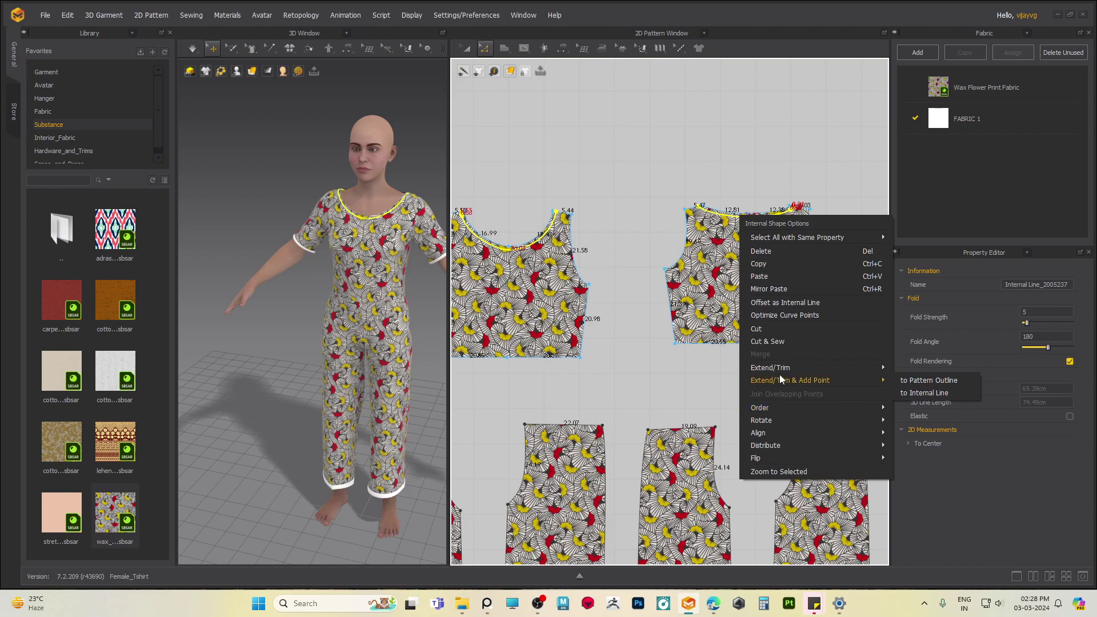
{"action": "left_click", "coordinate": [777, 342]}
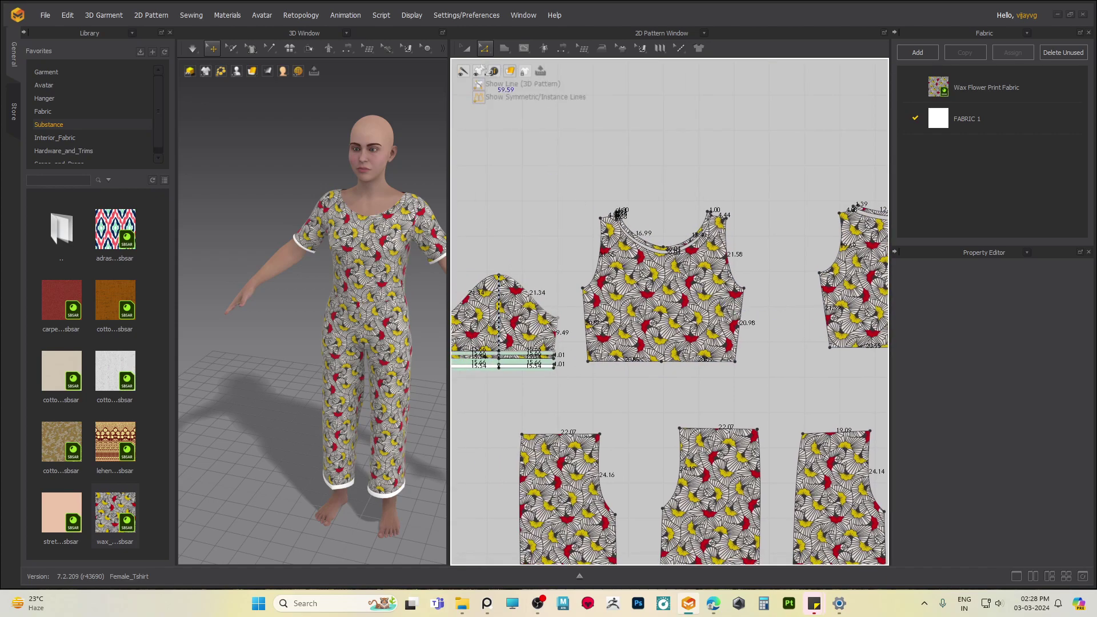
- Layer-clone (Over) the front and back neckline bands, place the copies just above the originals, and assign FABRIC 1 to them
{"action": "left_click", "coordinate": [467, 48]}
{"action": "left_click", "coordinate": [663, 240]}
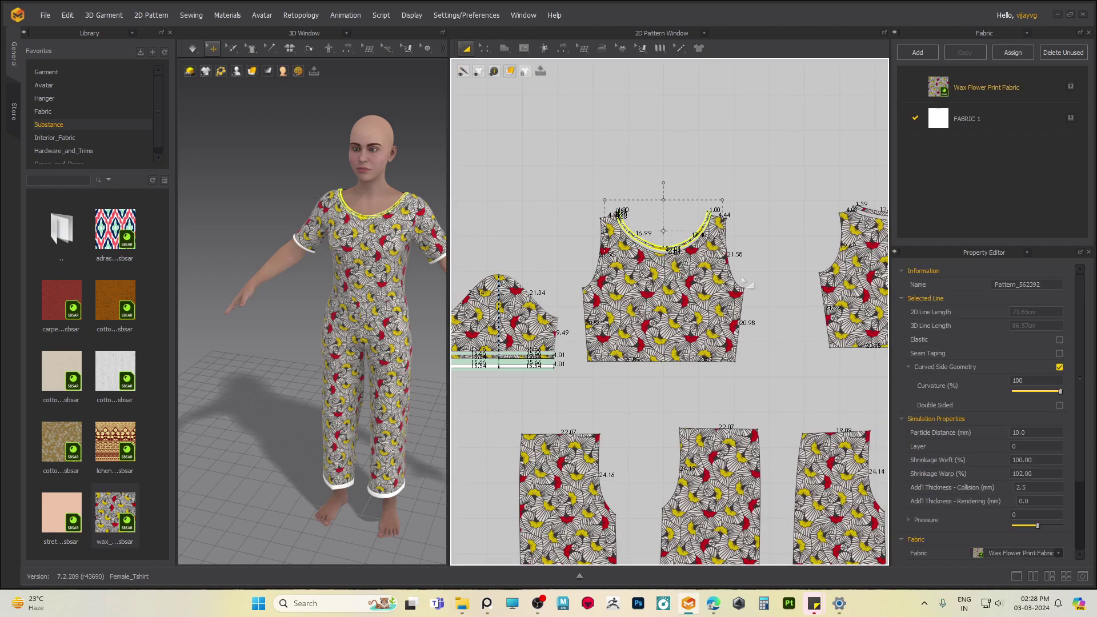
{"action": "middle_click_drag", "start_coordinate": [664, 240], "coordinate": [529, 263]}
{"action": "left_click", "coordinate": [773, 239], "text": "shift"}
{"action": "right_click", "coordinate": [773, 240]}
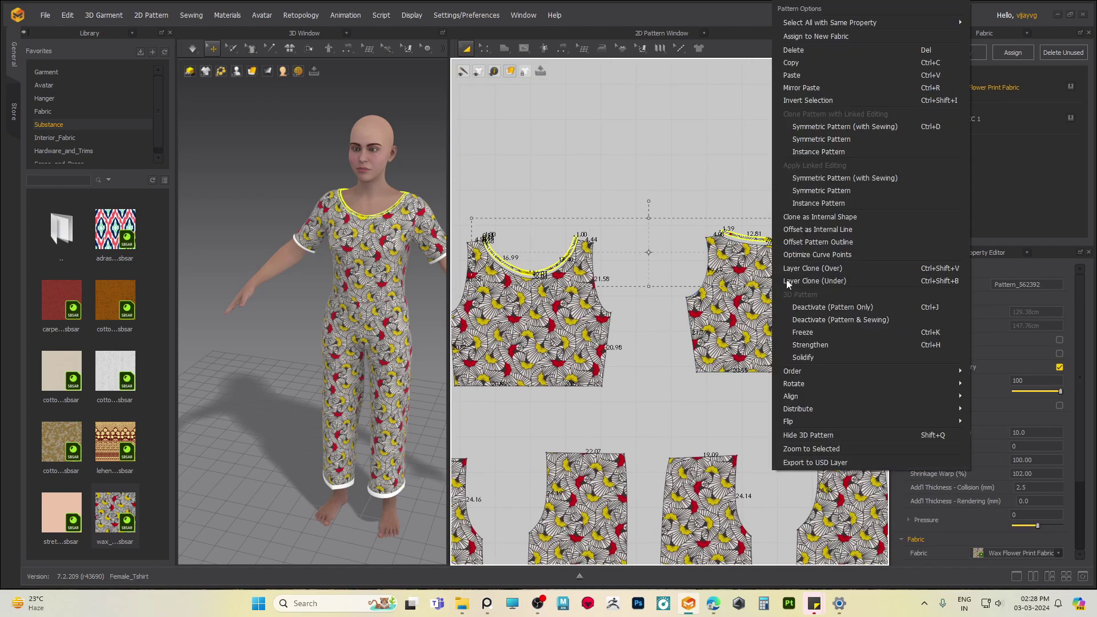
{"action": "left_click", "coordinate": [824, 268]}
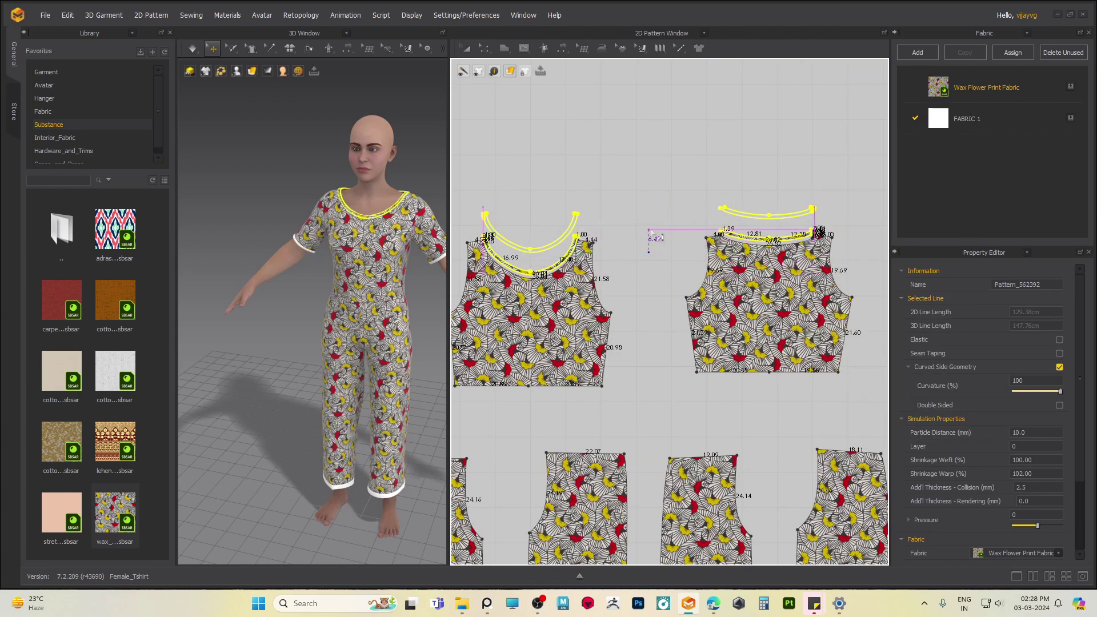
{"action": "left_click", "coordinate": [652, 233]}
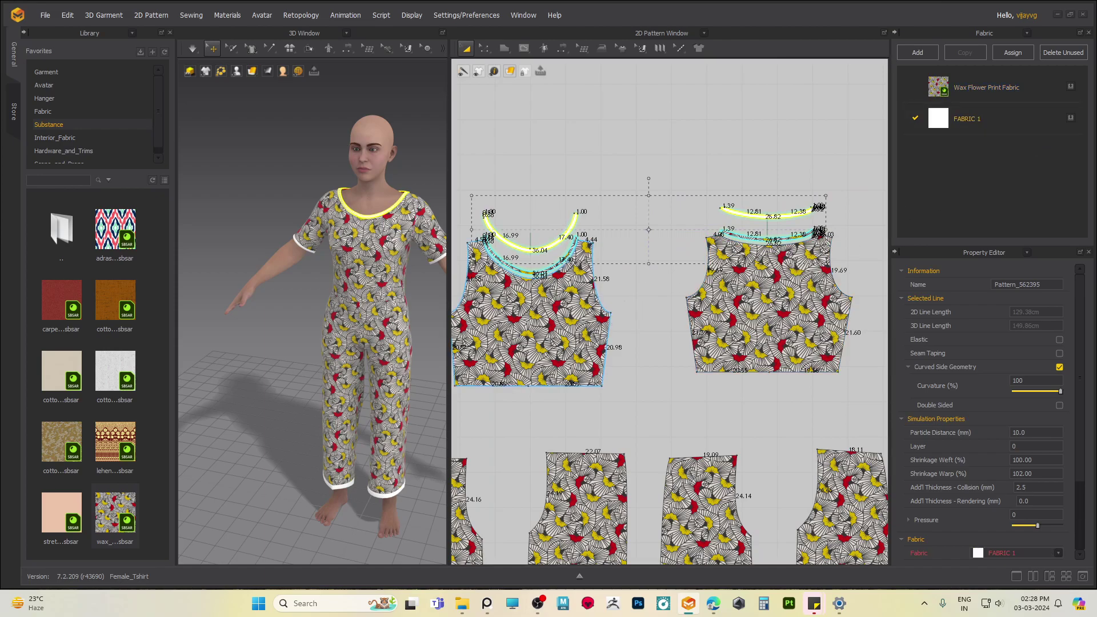
- Simulate the garment with the cloned neckline bands and check it from several angles
{"action": "middle_click_drag", "start_coordinate": [583, 337], "coordinate": [647, 300]}
{"action": "right_click_drag", "start_coordinate": [371, 308], "coordinate": [480, 308]}
{"action": "key", "text": "space"}
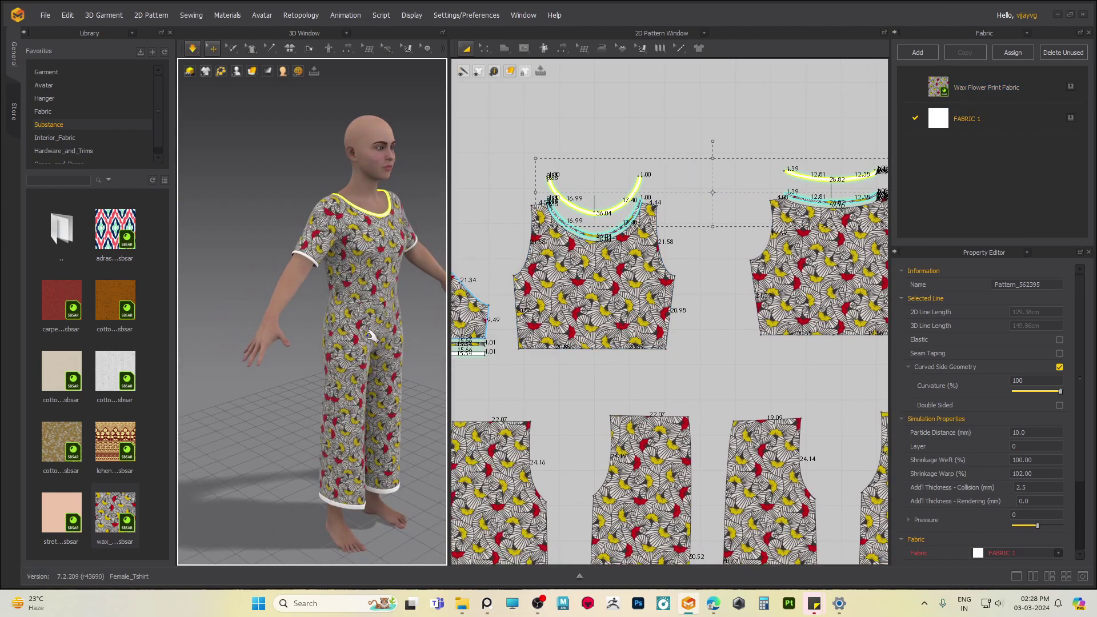
{"action": "middle_click_drag", "start_coordinate": [370, 335], "coordinate": [377, 298]}
{"action": "right_click_drag", "start_coordinate": [377, 299], "coordinate": [309, 303]}
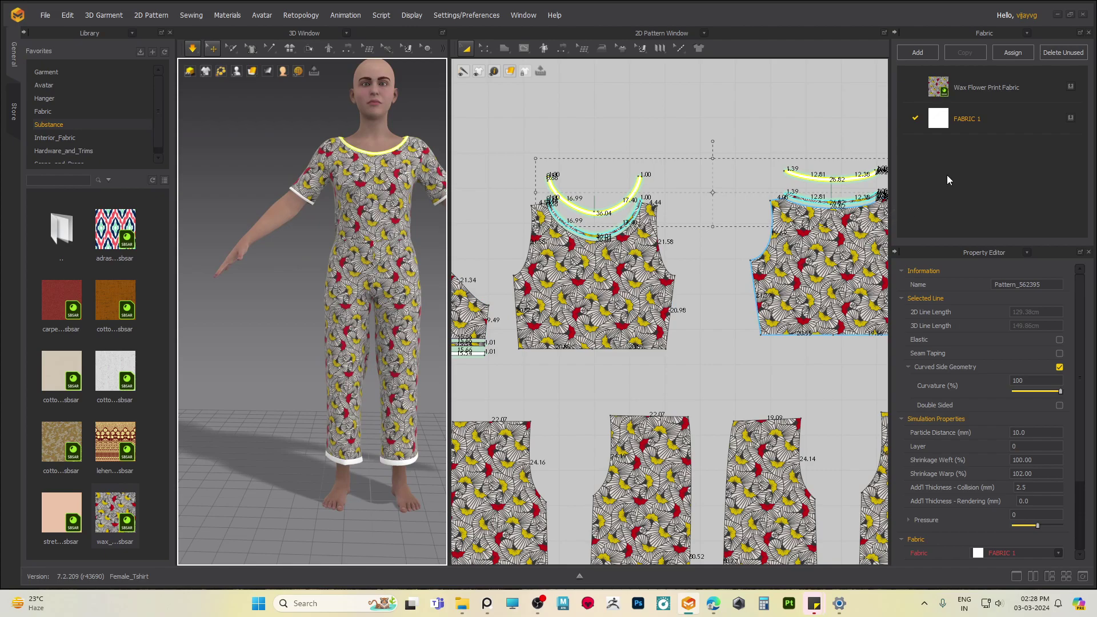
{"action": "scroll", "coordinate": [679, 260], "scroll_direction": "down", "scroll_amount": 5}
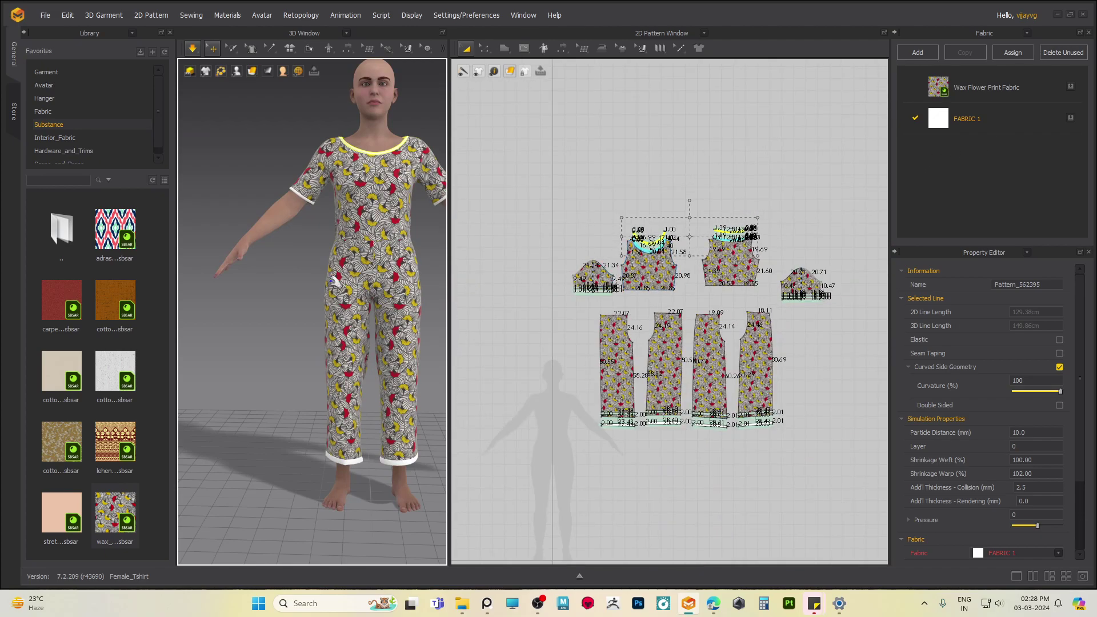
{"action": "middle_click_drag", "start_coordinate": [336, 380], "coordinate": [339, 323]}
{"action": "left_click", "coordinate": [375, 385]}
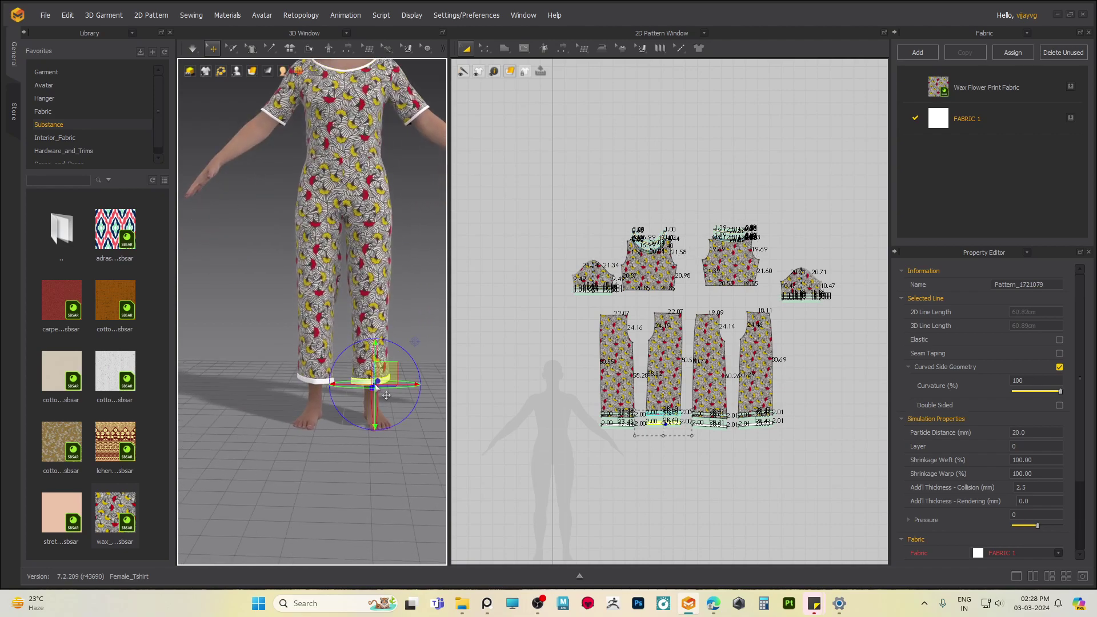
{"action": "left_click", "coordinate": [1004, 124]}
{"action": "right_click", "coordinate": [1004, 124]}
{"action": "left_click", "coordinate": [997, 118]}
{"action": "right_click", "coordinate": [996, 118]}
{"action": "left_click", "coordinate": [714, 464]}
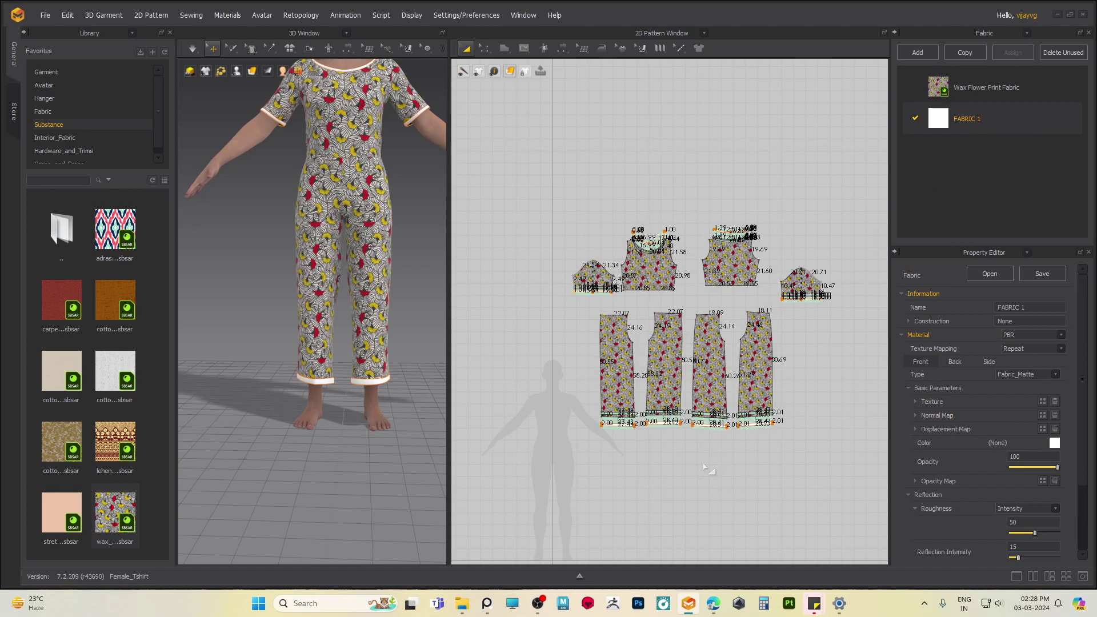
- Select all the cloned FABRIC 1 bands on the pants hems, sleeves and front and back neckline together
{"action": "scroll", "coordinate": [666, 360], "scroll_direction": "up", "scroll_amount": 5}
{"action": "left_click", "coordinate": [622, 281]}
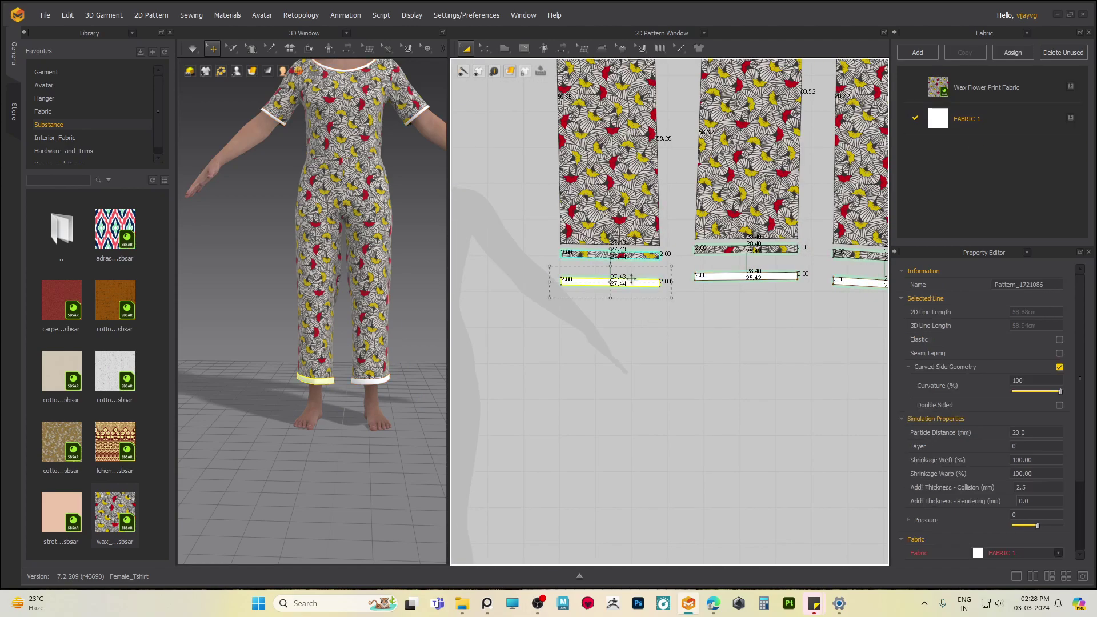
{"action": "left_click", "coordinate": [753, 277], "text": "shift"}
{"action": "left_click", "coordinate": [839, 280], "text": "shift"}
{"action": "scroll", "coordinate": [718, 422], "scroll_direction": "down", "scroll_amount": 5}
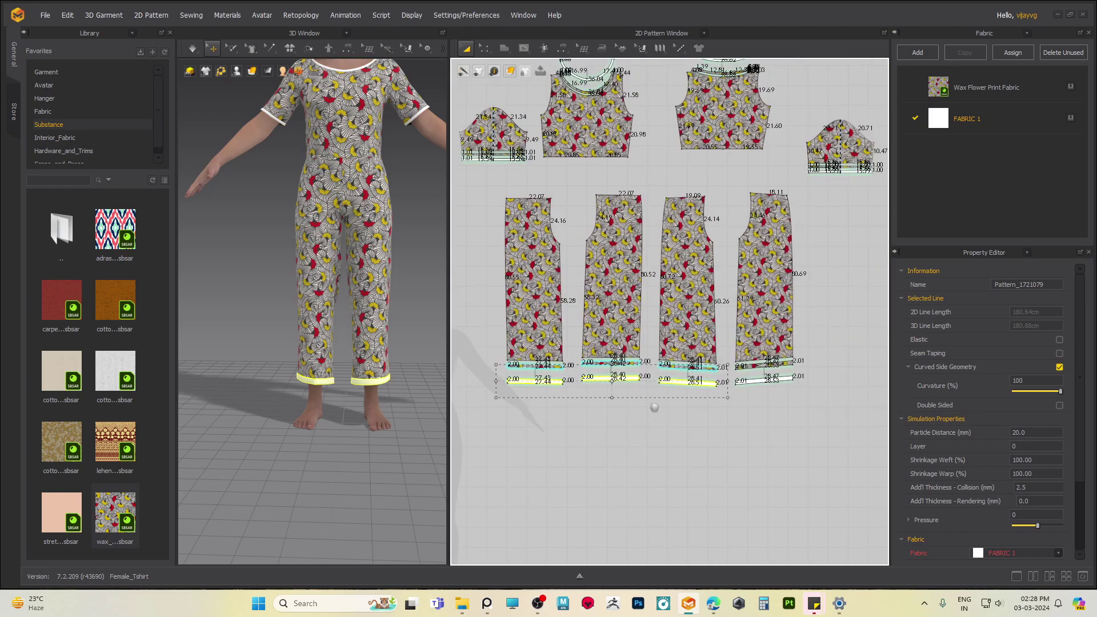
{"action": "scroll", "coordinate": [778, 272], "scroll_direction": "up", "scroll_amount": 3}
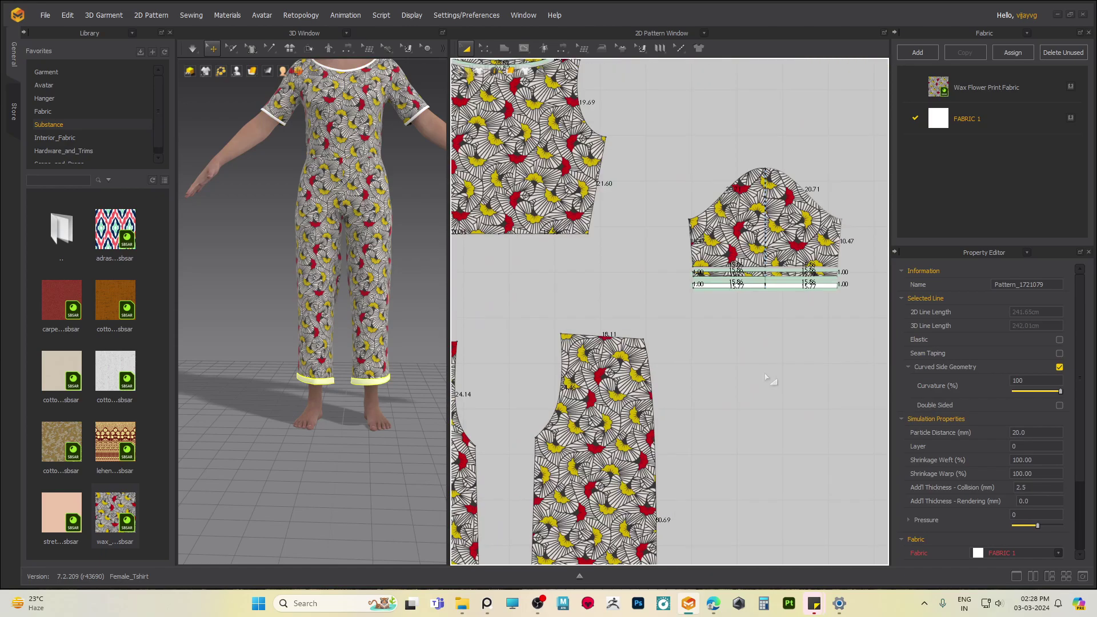
{"action": "left_click", "coordinate": [772, 282], "text": "shift"}
{"action": "middle_click_drag", "start_coordinate": [530, 101], "coordinate": [737, 330]}
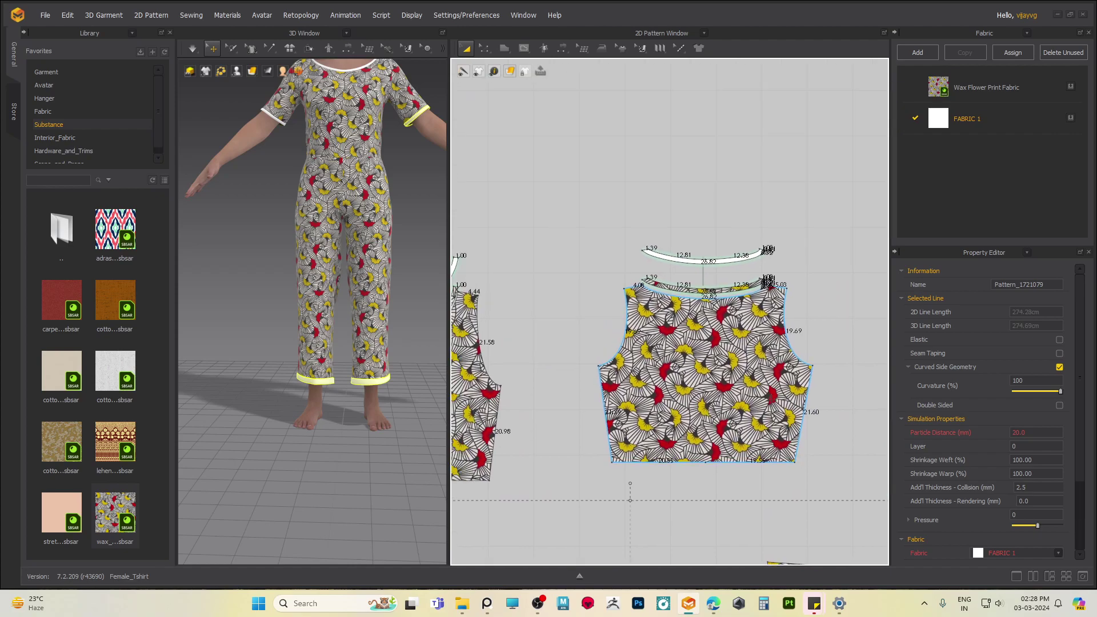
{"action": "left_click", "coordinate": [725, 259], "text": "shift"}
{"action": "middle_click_drag", "start_coordinate": [479, 308], "coordinate": [786, 301]}
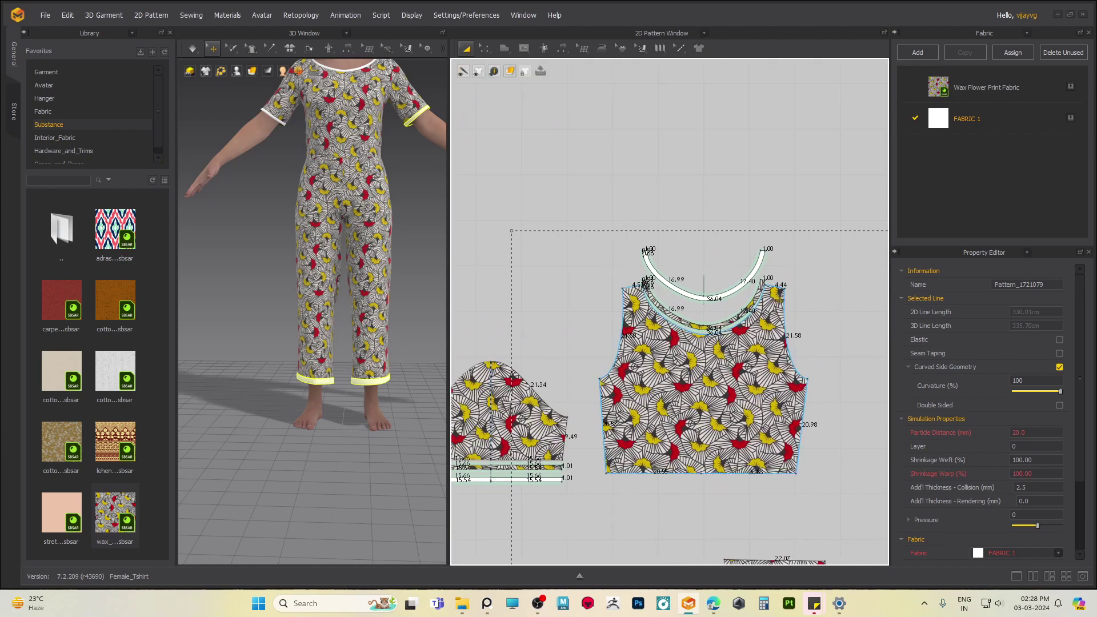
{"action": "left_click", "coordinate": [705, 298], "text": "shift"}
{"action": "right_click_drag", "start_coordinate": [472, 465], "coordinate": [678, 384]}
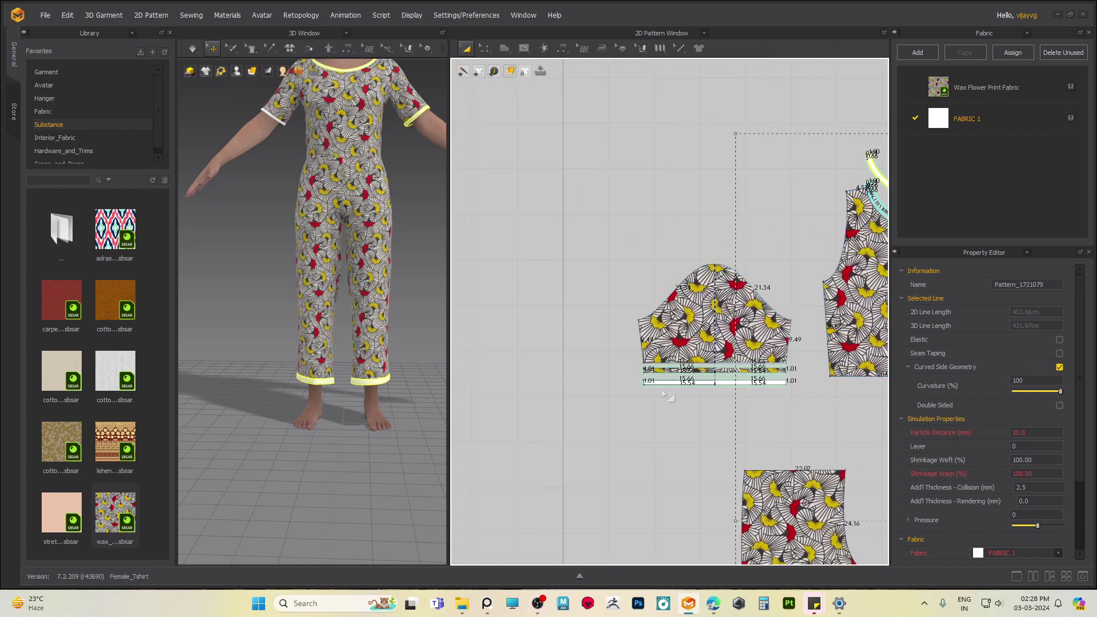
{"action": "left_click", "coordinate": [678, 383], "text": "shift"}
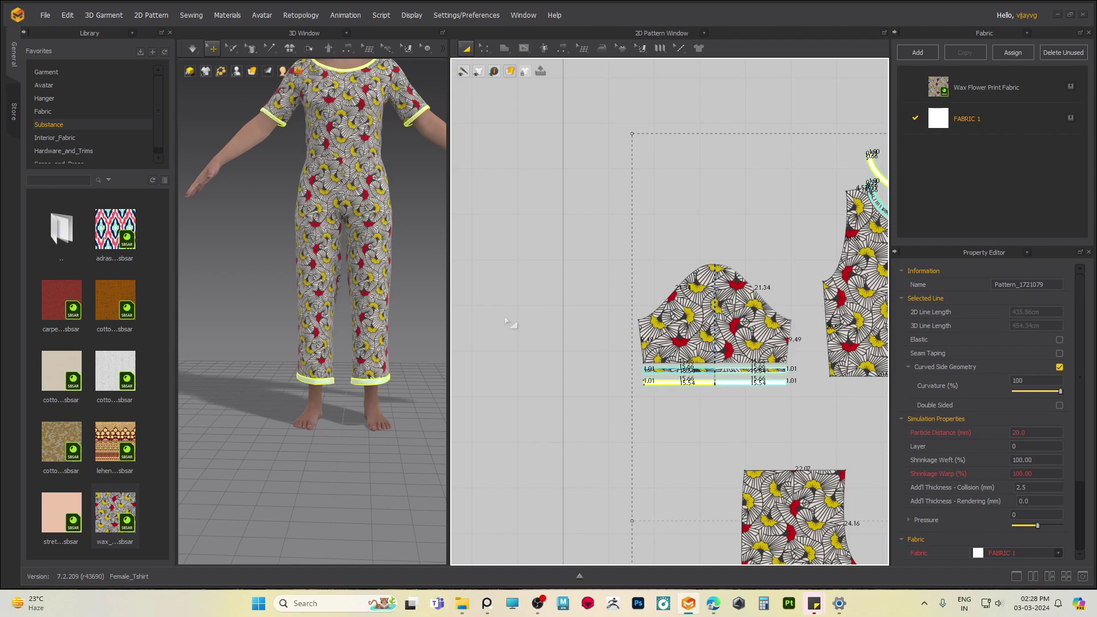
- Select the printed pants, shirt body and sleeve pieces together and set their Shrinkage Warp to 102%
{"action": "middle_click_drag", "start_coordinate": [328, 303], "coordinate": [337, 281]}
{"action": "left_click", "coordinate": [286, 284]}
{"action": "left_click", "coordinate": [331, 299]}
{"action": "right_click_drag", "start_coordinate": [389, 338], "coordinate": [240, 343]}
{"action": "scroll", "coordinate": [351, 347], "scroll_direction": "up", "scroll_amount": 2}
{"action": "left_click", "coordinate": [346, 365], "text": "shift"}
{"action": "left_click", "coordinate": [381, 364], "text": "shift"}
{"action": "left_click", "coordinate": [352, 326], "text": "shift"}
{"action": "middle_click_drag", "start_coordinate": [368, 317], "coordinate": [373, 446]}
{"action": "right_click_drag", "start_coordinate": [341, 286], "coordinate": [367, 316]}
{"action": "left_click", "coordinate": [328, 179], "text": "shift"}
{"action": "middle_click_drag", "start_coordinate": [329, 179], "coordinate": [331, 316]}
{"action": "mouse_move", "coordinate": [317, 303]}
{"action": "right_mouse_down"}
{"action": "mouse_move", "coordinate": [439, 292]}
{"action": "mouse_move", "coordinate": [331, 299]}
{"action": "right_mouse_up"}
{"action": "middle_click_drag", "start_coordinate": [330, 298], "coordinate": [250, 312]}
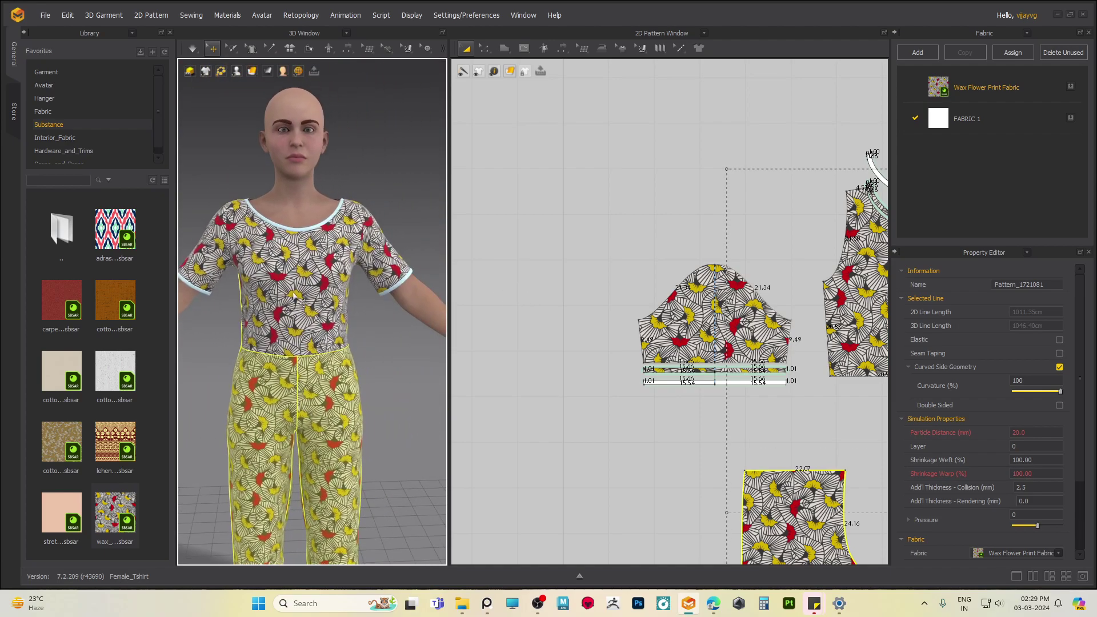
{"action": "left_click", "coordinate": [293, 292], "text": "shift"}
{"action": "left_click", "coordinate": [389, 254], "text": "shift"}
{"action": "left_click", "coordinate": [212, 251], "text": "shift"}
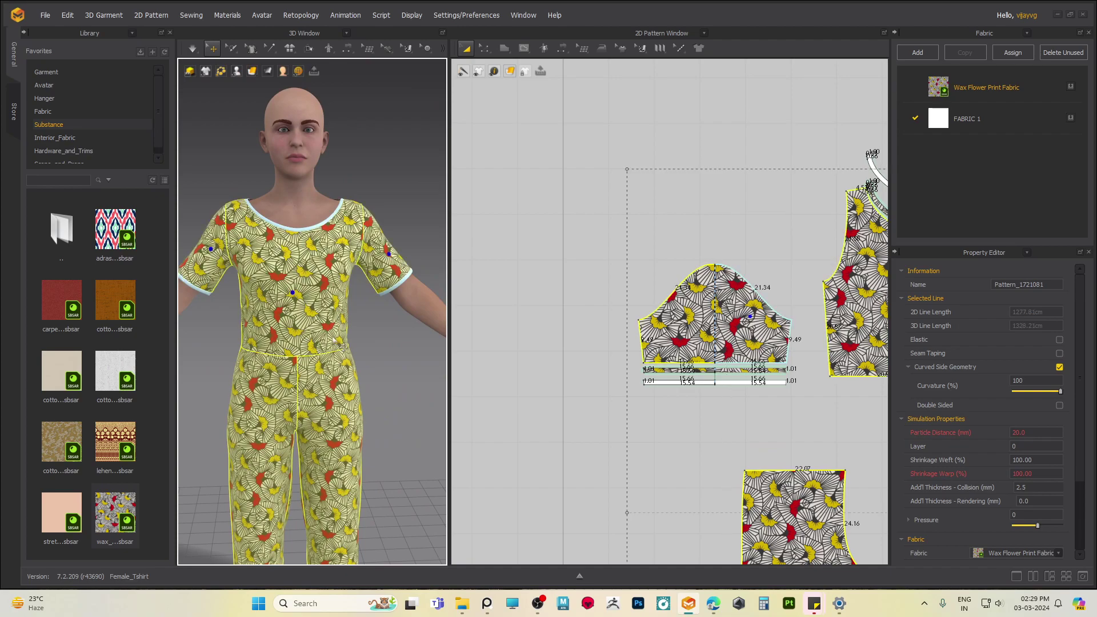
{"action": "scroll", "coordinate": [333, 341], "scroll_direction": "down", "scroll_amount": 3}
{"action": "scroll", "coordinate": [333, 341], "scroll_direction": "up", "scroll_amount": 1}
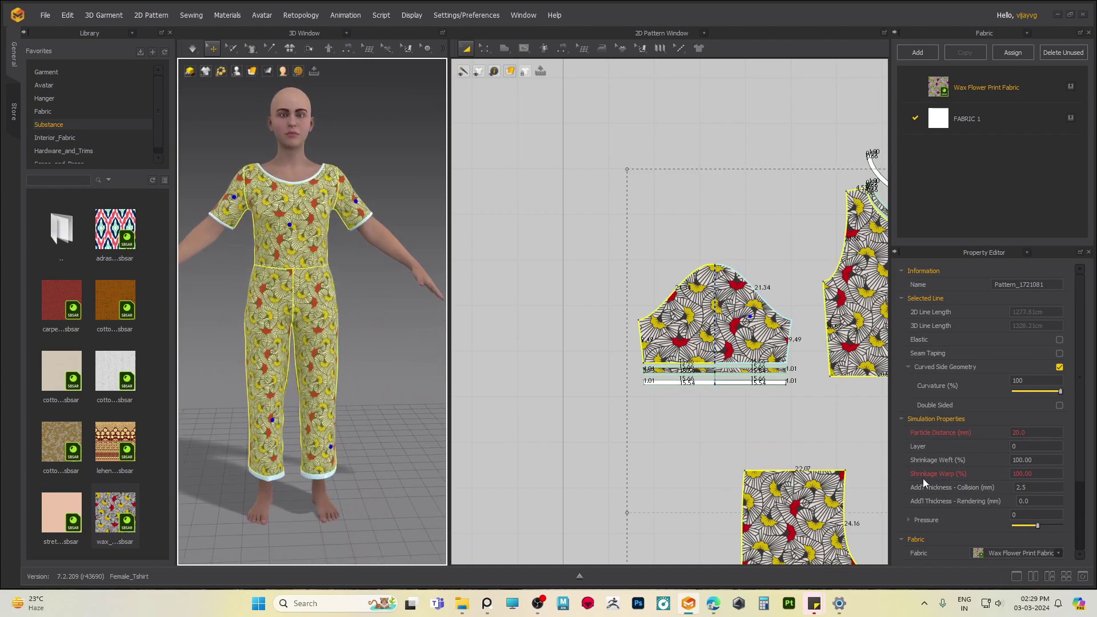
{"action": "left_click", "coordinate": [1056, 474]}
{"action": "type", "text": "102"}
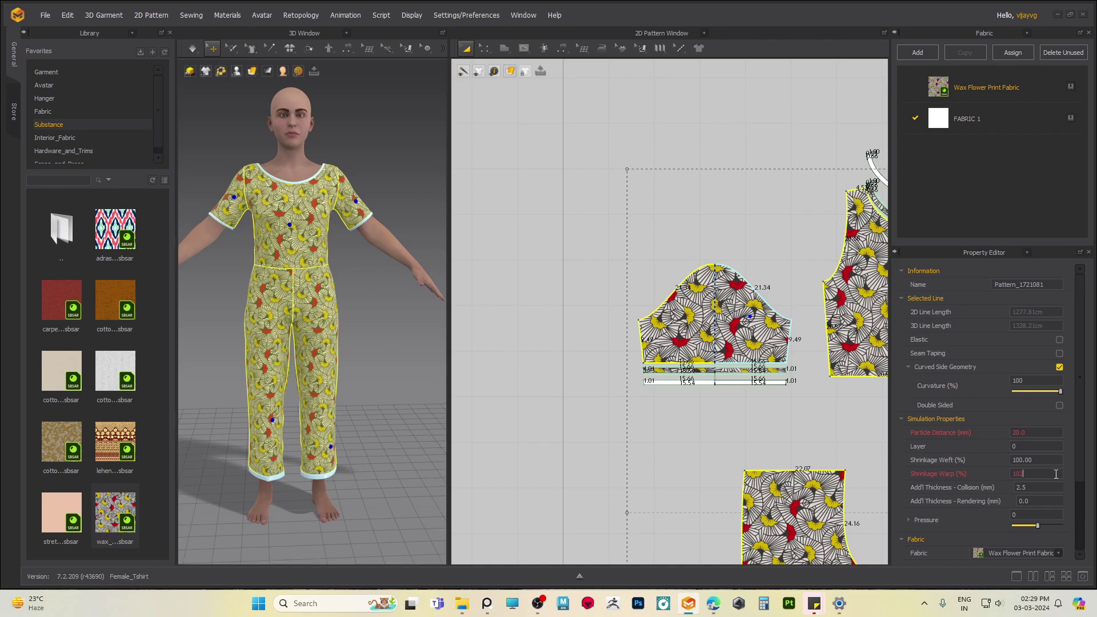
{"action": "key", "text": "Return"}
{"action": "middle_click_drag", "start_coordinate": [317, 348], "coordinate": [339, 311]}
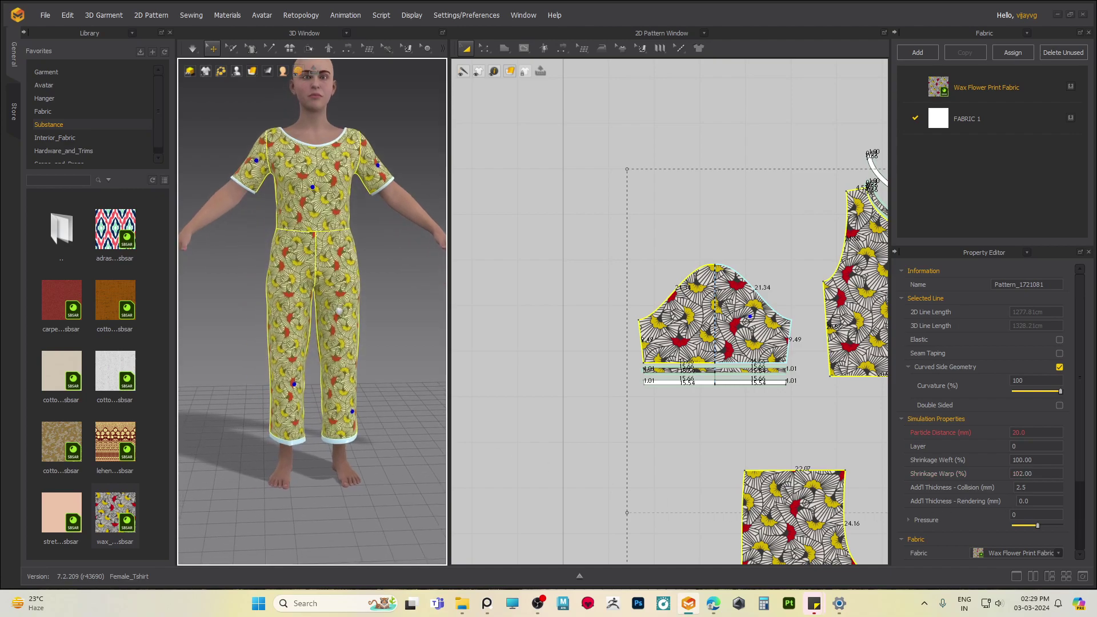
- Simulate the garment and set both Shrinkage Weft and Shrinkage Warp of the selected printed pieces to 101%
{"action": "scroll", "coordinate": [294, 356], "scroll_direction": "up", "scroll_amount": 3}
{"action": "right_click_drag", "start_coordinate": [293, 356], "coordinate": [588, 375]}
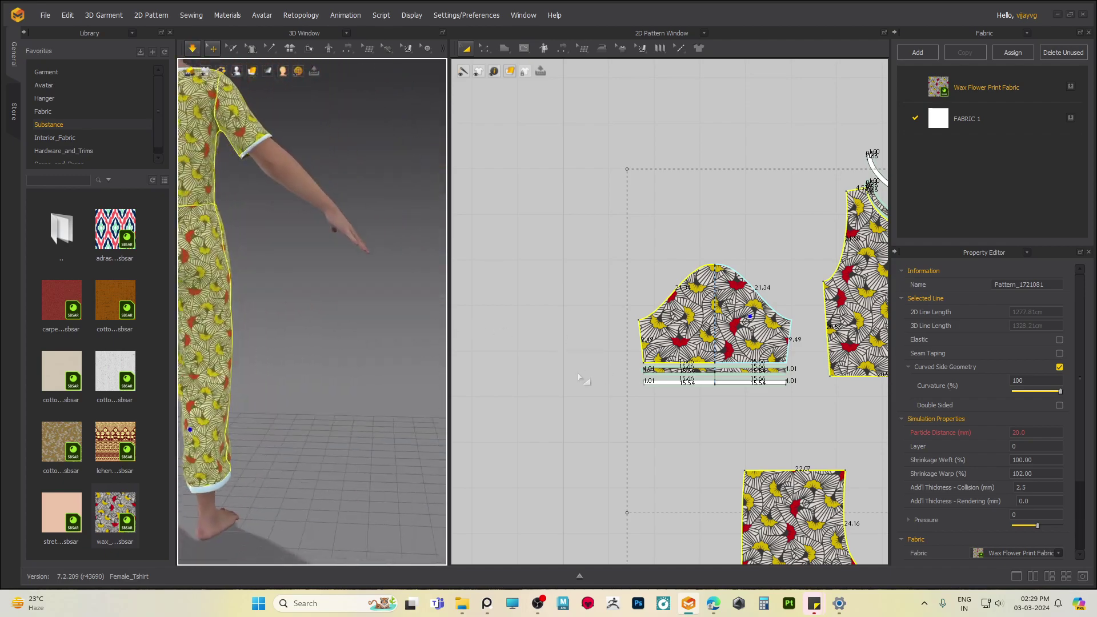
{"action": "middle_click_drag", "start_coordinate": [401, 431], "coordinate": [481, 445]}
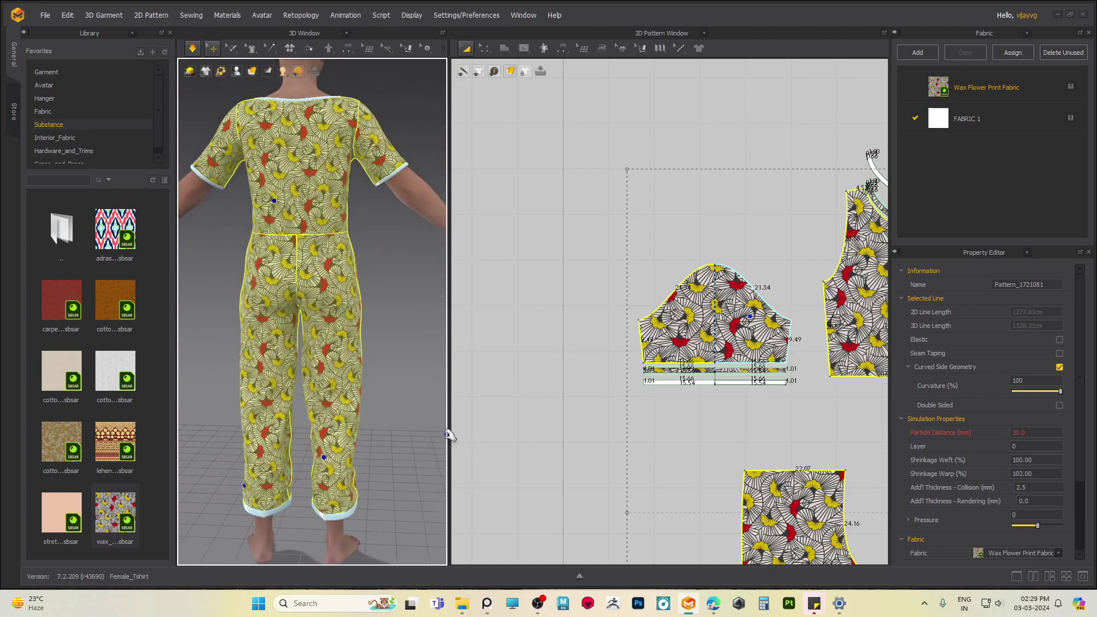
{"action": "left_click", "coordinate": [1044, 463]}
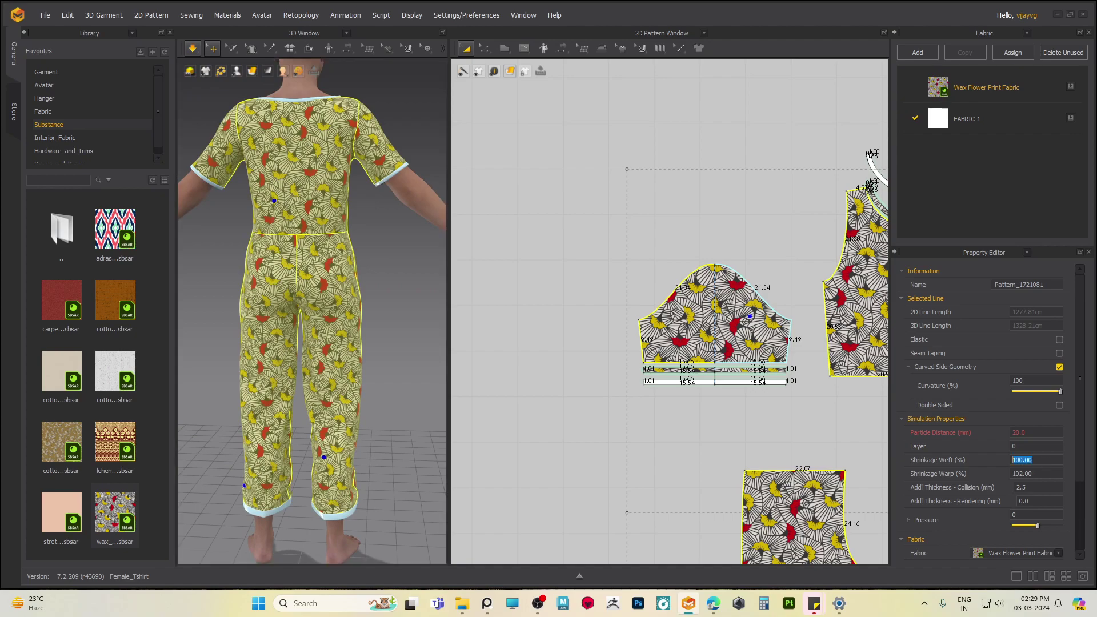
{"action": "type", "text": "101"}
{"action": "key", "text": "Return"}
{"action": "right_click_drag", "start_coordinate": [426, 364], "coordinate": [291, 376]}
{"action": "double_click", "coordinate": [1038, 473]}
{"action": "type", "text": "1"}
{"action": "key", "text": "Return"}
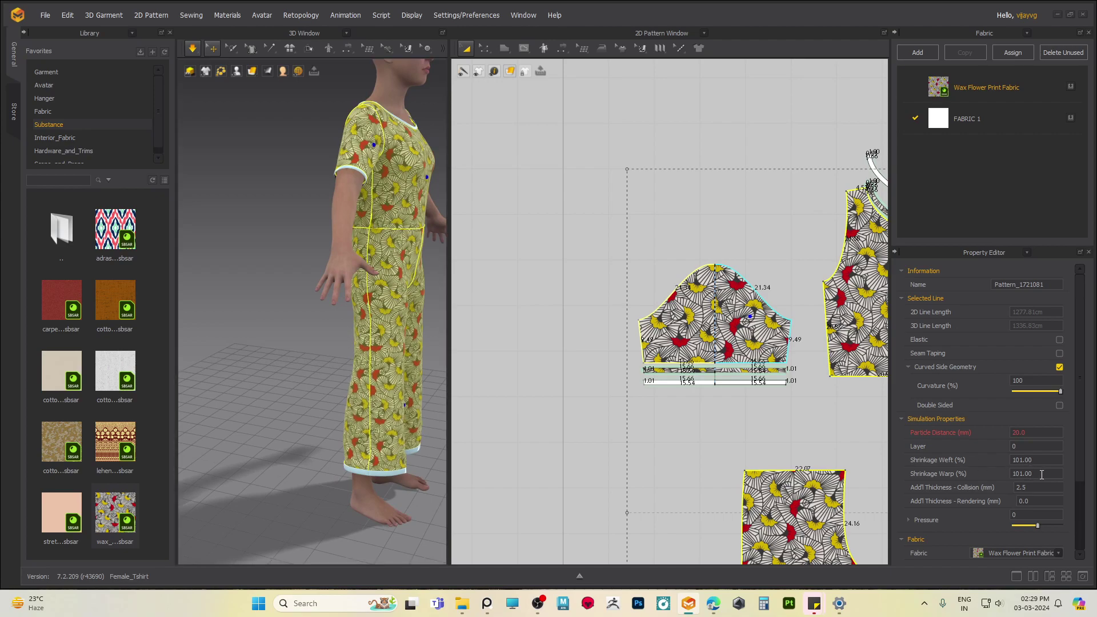
- Set the Shrinkage Weft of the selected printed pieces to 102%
{"action": "right_click_drag", "start_coordinate": [314, 381], "coordinate": [262, 377]}
{"action": "middle_click_drag", "start_coordinate": [381, 326], "coordinate": [314, 379]}
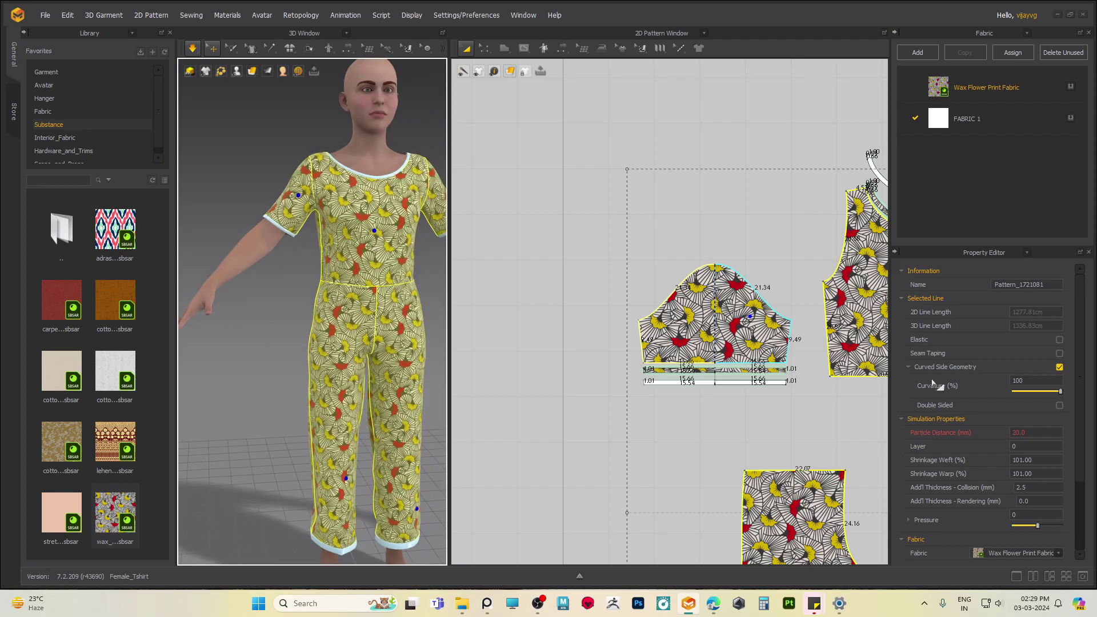
{"action": "left_click", "coordinate": [1047, 462]}
{"action": "type", "text": "102"}
{"action": "key", "text": "Return"}
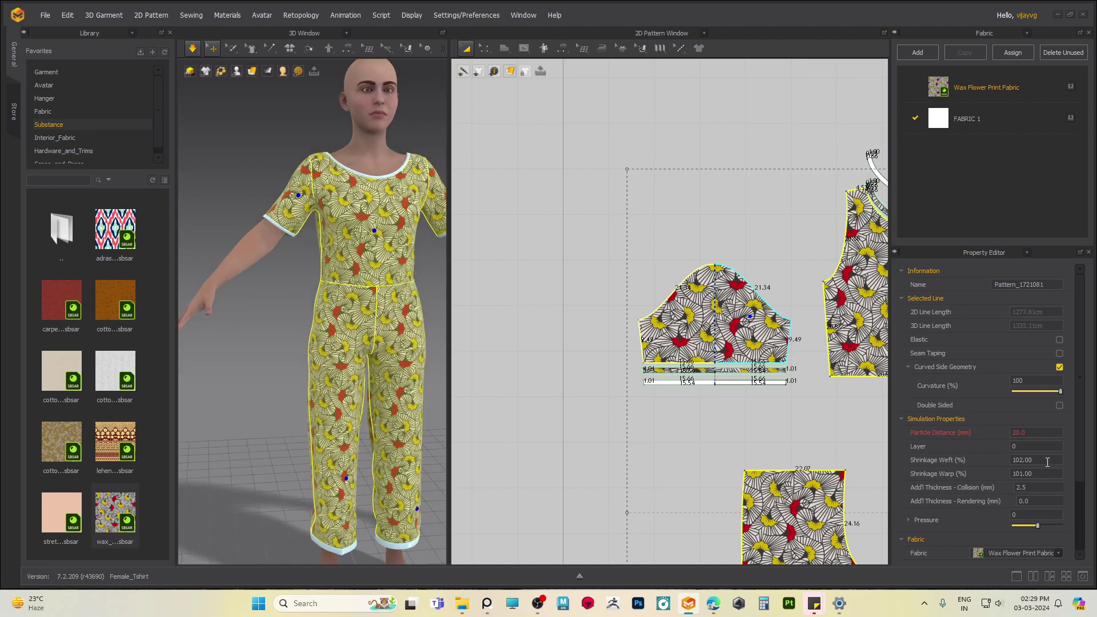
- Examine the simulated outfit's drape and pants hems from several angles, stop the simulation and clear the selection
{"action": "right_click_drag", "start_coordinate": [343, 382], "coordinate": [303, 395]}
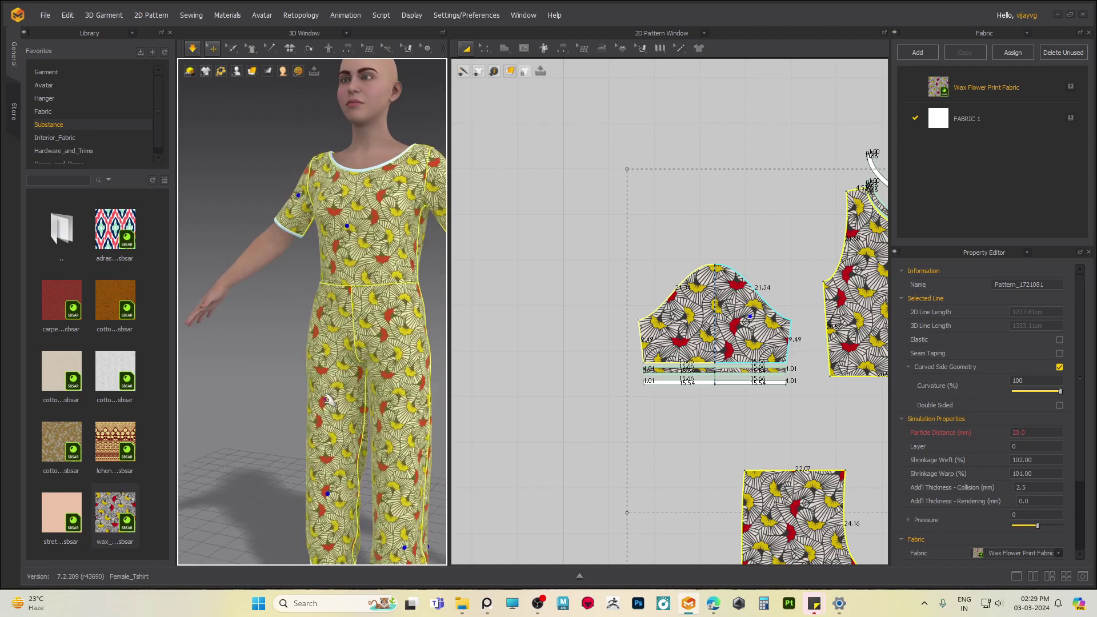
{"action": "middle_click_drag", "start_coordinate": [303, 429], "coordinate": [331, 307]}
{"action": "right_click_drag", "start_coordinate": [352, 381], "coordinate": [522, 403]}
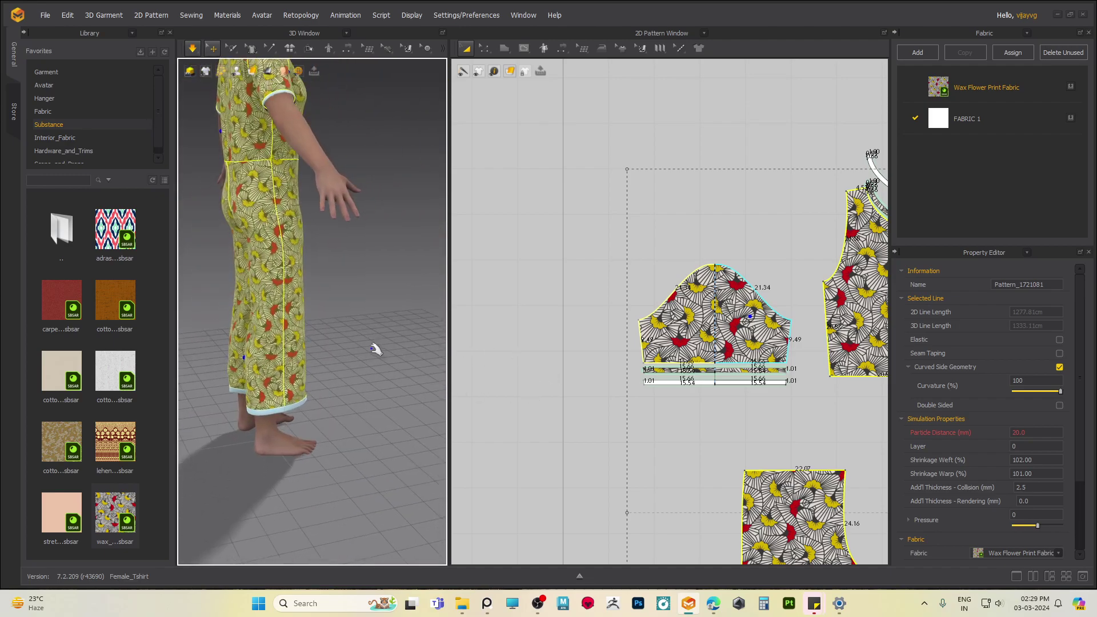
{"action": "middle_click_drag", "start_coordinate": [347, 299], "coordinate": [360, 408]}
{"action": "right_click_drag", "start_coordinate": [360, 407], "coordinate": [304, 380]}
{"action": "scroll", "coordinate": [278, 382], "scroll_direction": "up", "scroll_amount": 2}
{"action": "left_click", "coordinate": [266, 369]}
{"action": "middle_click_drag", "start_coordinate": [305, 380], "coordinate": [342, 295]}
{"action": "right_click_drag", "start_coordinate": [373, 361], "coordinate": [347, 363]}
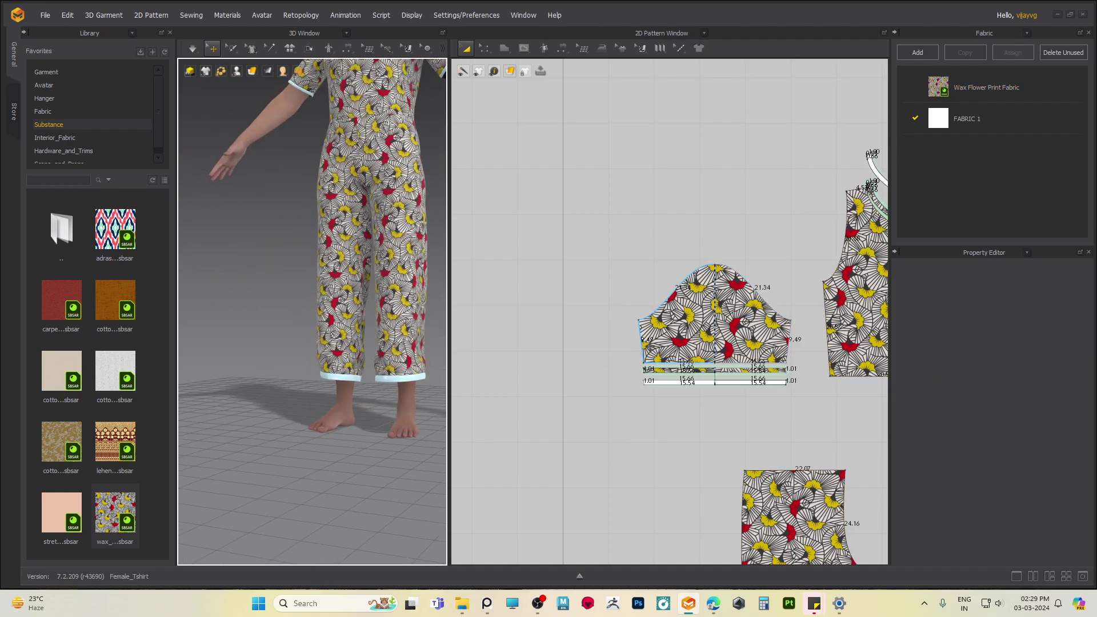
{"action": "scroll", "coordinate": [650, 346], "scroll_direction": "down", "scroll_amount": 5}
{"action": "middle_click_drag", "start_coordinate": [403, 248], "coordinate": [324, 370]}
{"action": "right_click_drag", "start_coordinate": [361, 286], "coordinate": [382, 287]}
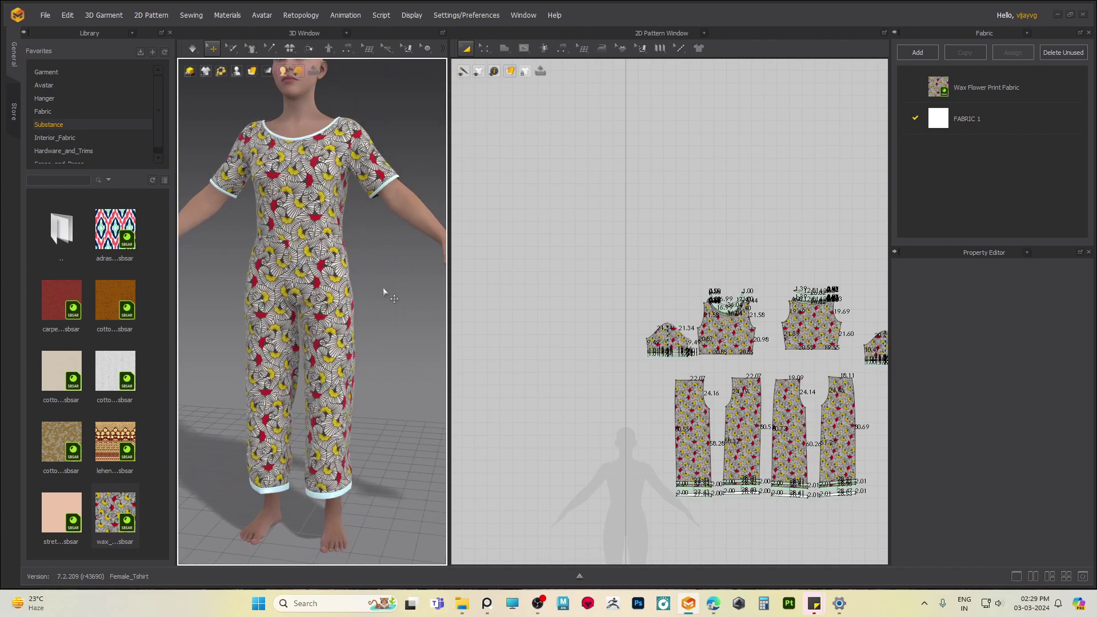
- Check the outfit from the side and inspect the neckline band up close with no pieces selected
{"action": "scroll", "coordinate": [624, 280], "scroll_direction": "down", "scroll_amount": 2}
{"action": "left_click_drag", "start_coordinate": [559, 216], "coordinate": [871, 514]}
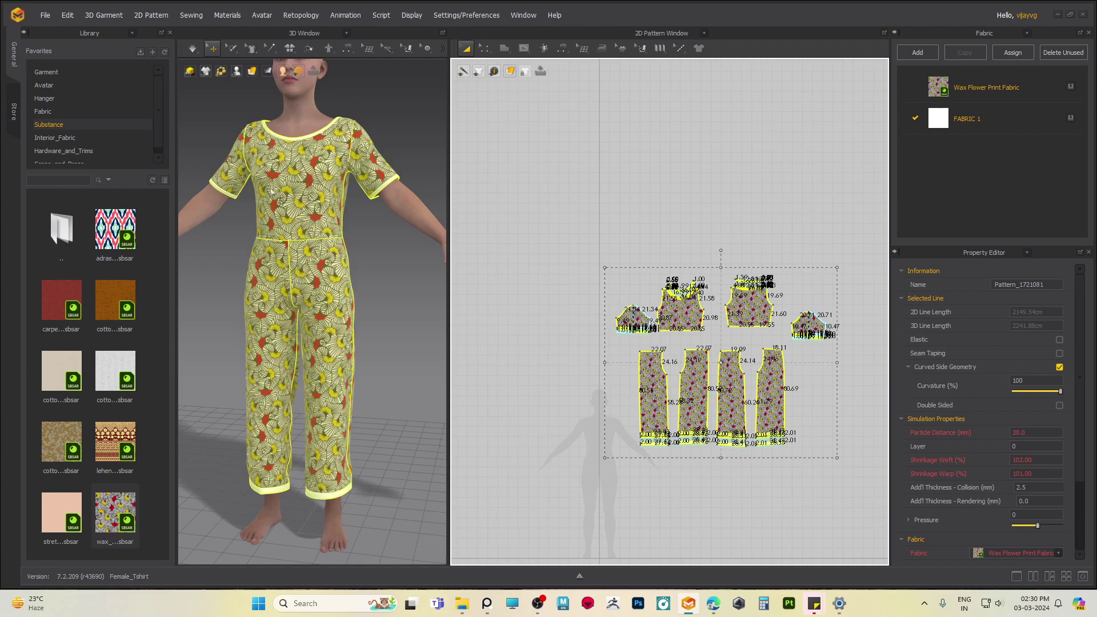
{"action": "left_click", "coordinate": [384, 277]}
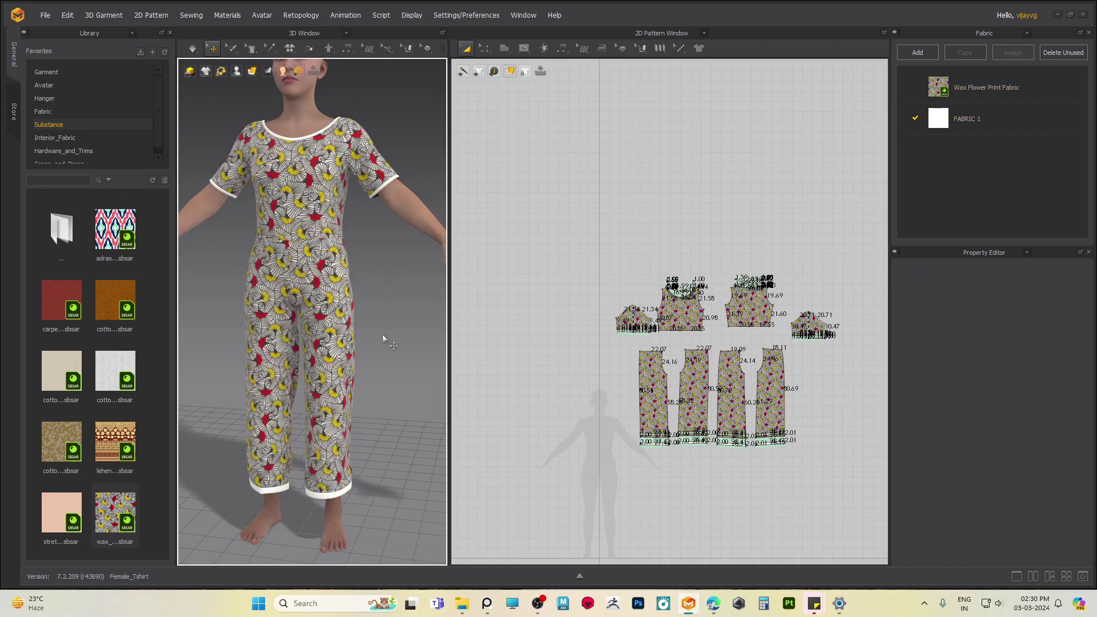
{"action": "right_click_drag", "start_coordinate": [383, 338], "coordinate": [766, 388]}
{"action": "scroll", "coordinate": [392, 286], "scroll_direction": "up", "scroll_amount": 10}
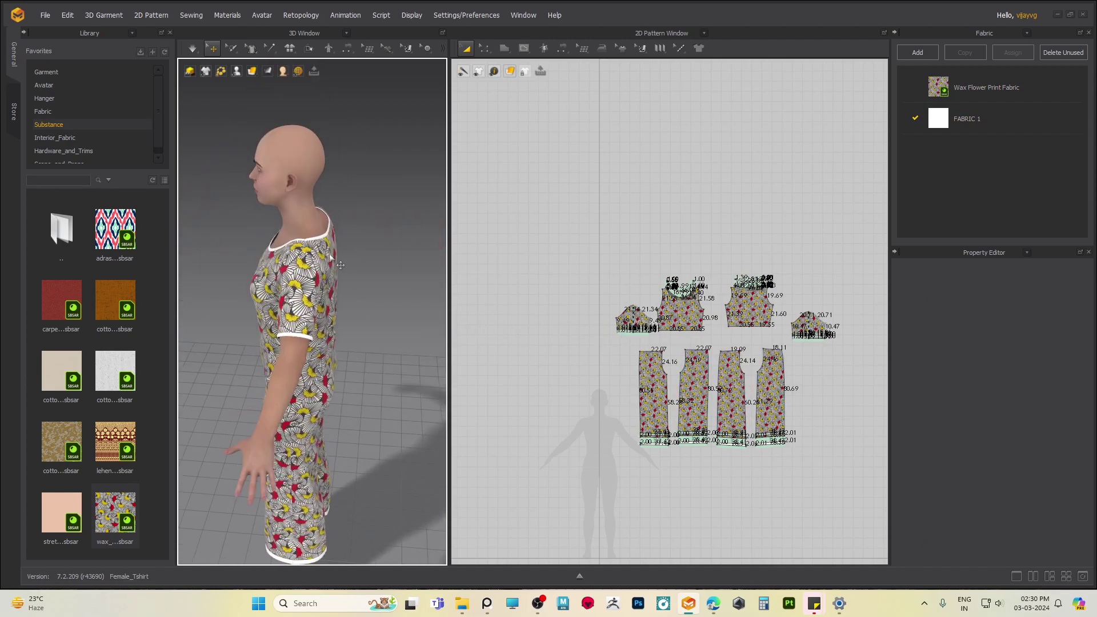
{"action": "right_click_drag", "start_coordinate": [316, 224], "coordinate": [354, 226]}
{"action": "middle_click_drag", "start_coordinate": [363, 235], "coordinate": [349, 264]}
{"action": "scroll", "coordinate": [349, 264], "scroll_direction": "up", "scroll_amount": 4}
{"action": "middle_click_drag", "start_coordinate": [338, 177], "coordinate": [311, 274]}
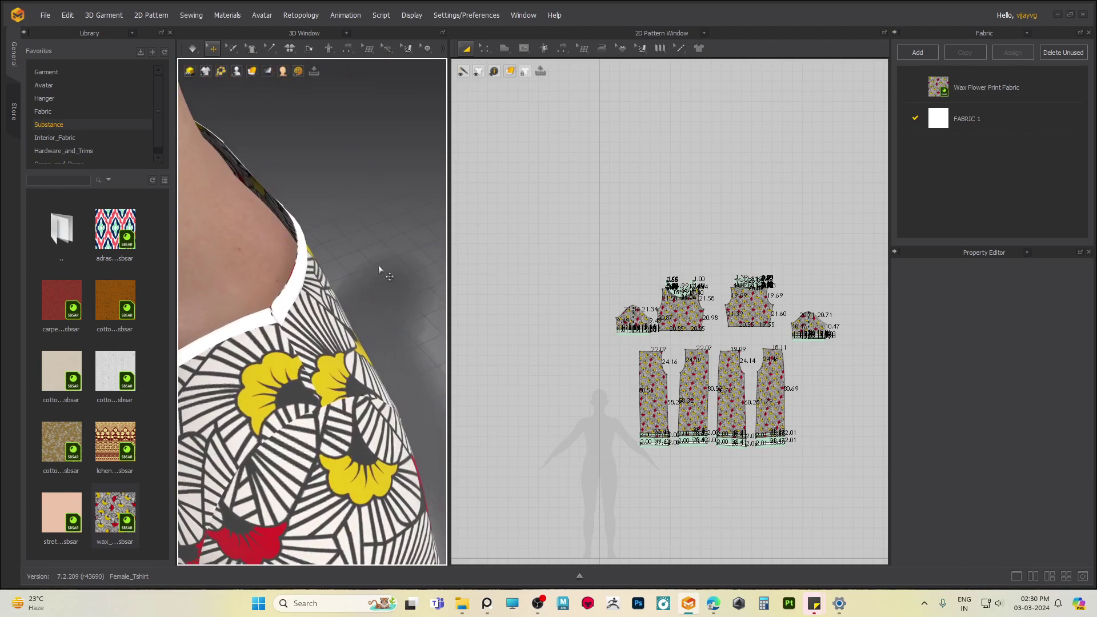
- Duplicate the Wax Flower Print Fabric in the fabric list and delete the duplicate
{"action": "left_click", "coordinate": [996, 121]}
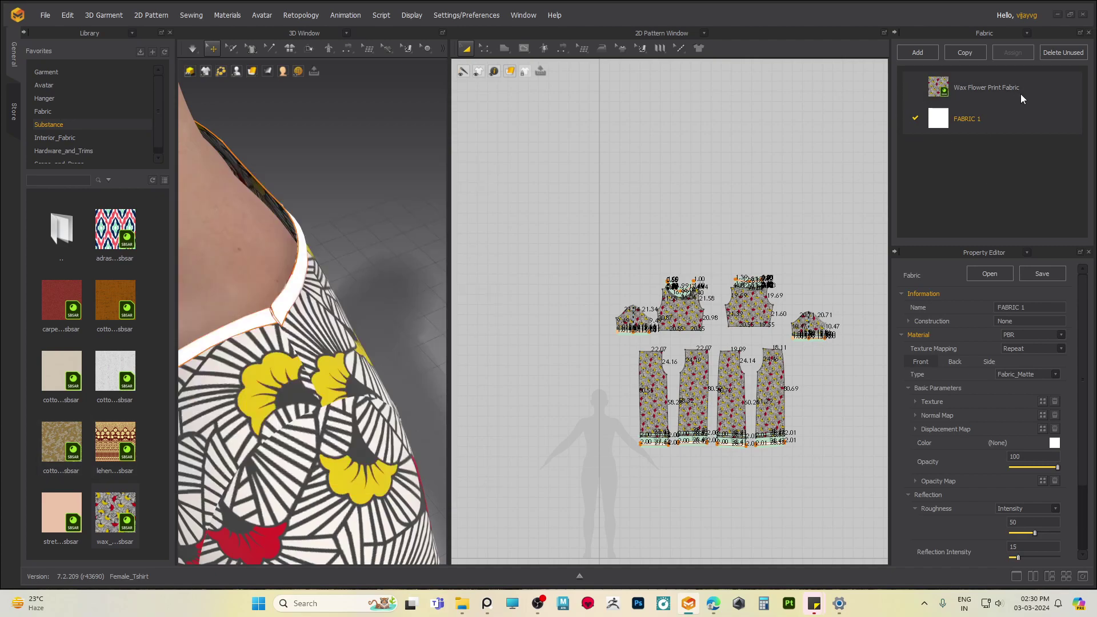
{"action": "right_click", "coordinate": [1023, 92]}
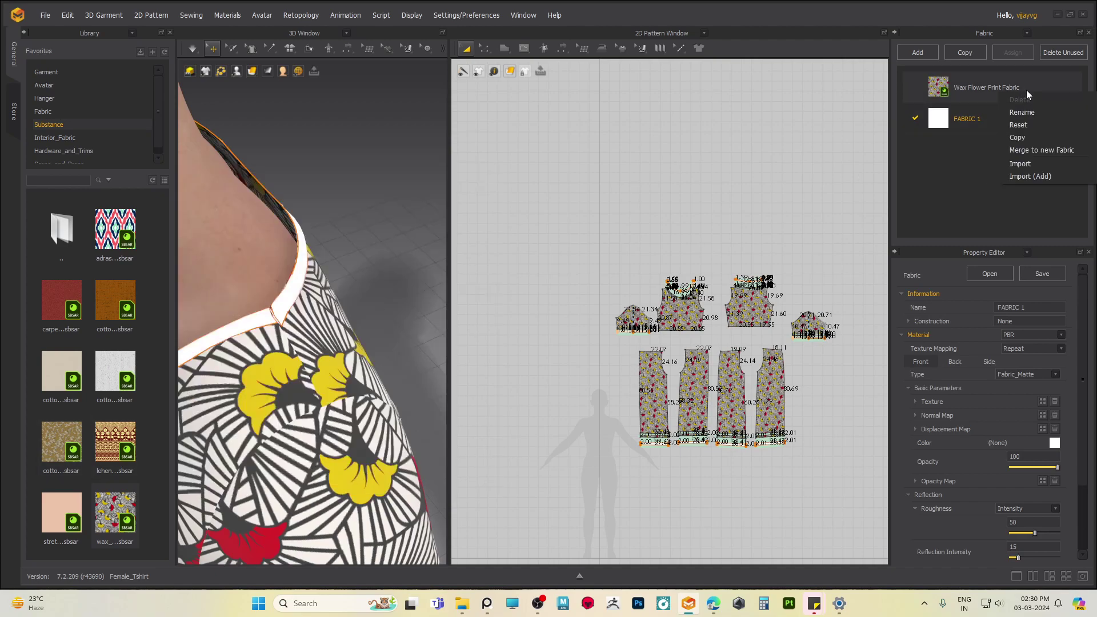
{"action": "left_click", "coordinate": [1020, 137]}
{"action": "right_click", "coordinate": [1004, 124]}
{"action": "left_click", "coordinate": [977, 164]}
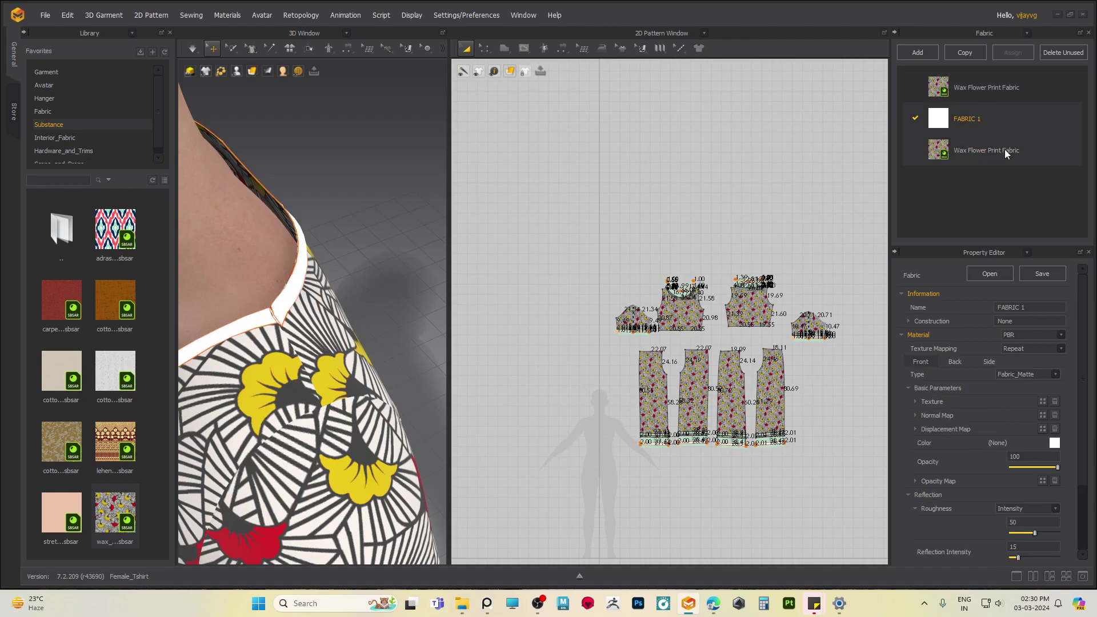
{"action": "left_click", "coordinate": [1024, 148]}
{"action": "key", "text": "Delete"}
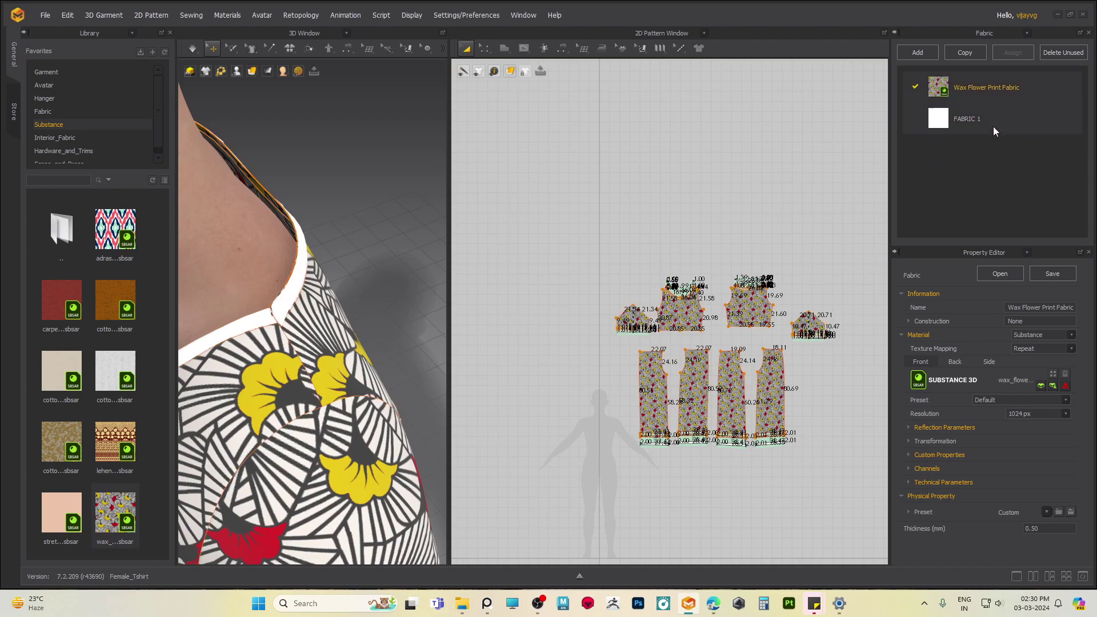
- Apply the wax flower print substance from the library to FABRIC 1, used by the contrasting bands
{"action": "left_click", "coordinate": [994, 122]}
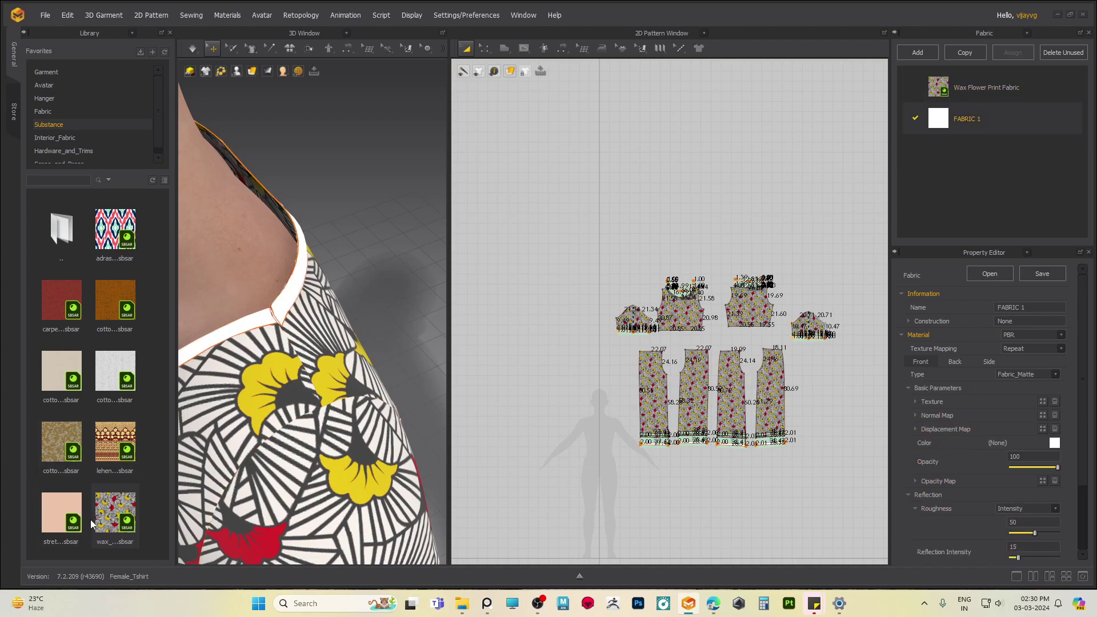
{"action": "left_click_drag", "start_coordinate": [103, 524], "coordinate": [817, 227]}
{"action": "left_click_drag", "start_coordinate": [1000, 125], "coordinate": [1000, 124]}
{"action": "middle_click_drag", "start_coordinate": [264, 287], "coordinate": [341, 249]}
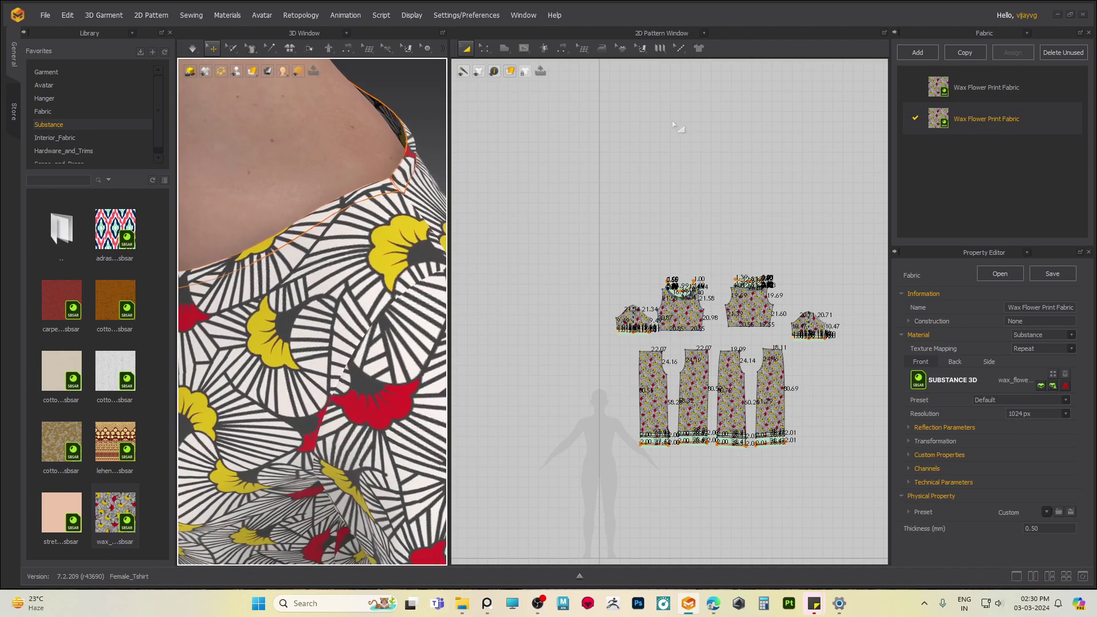
- Use Edit Texture (2D) on all the pattern pieces to scale the wax flower print down and back up
{"action": "scroll", "coordinate": [676, 125], "scroll_direction": "down", "scroll_amount": 5}
{"action": "left_click_drag", "start_coordinate": [558, 112], "coordinate": [886, 414]}
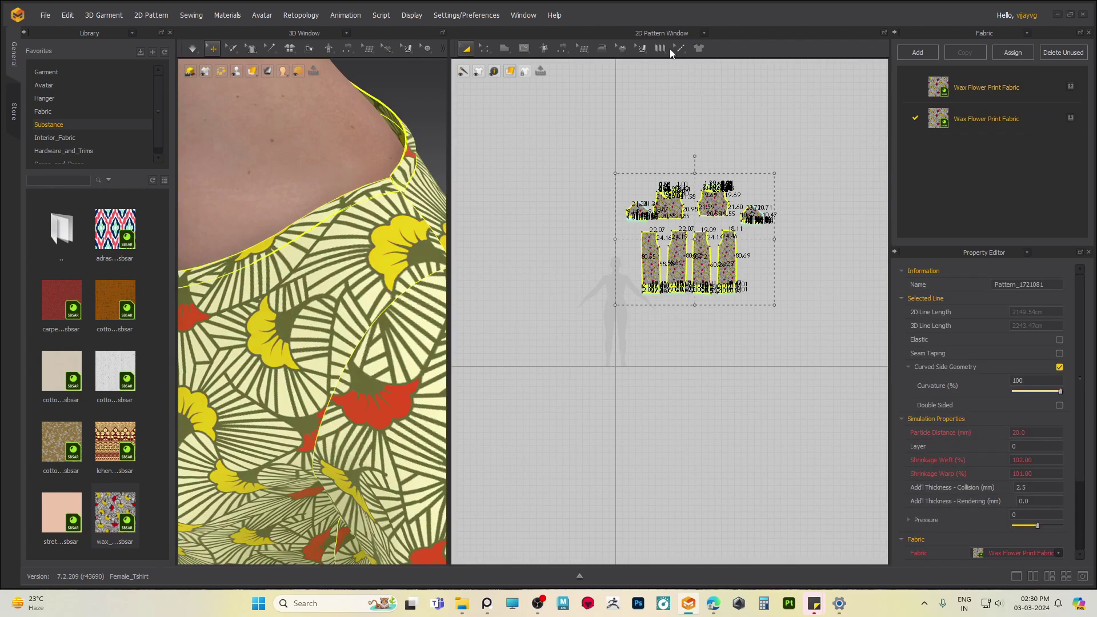
{"action": "left_click", "coordinate": [679, 48]}
{"action": "left_click", "coordinate": [643, 50]}
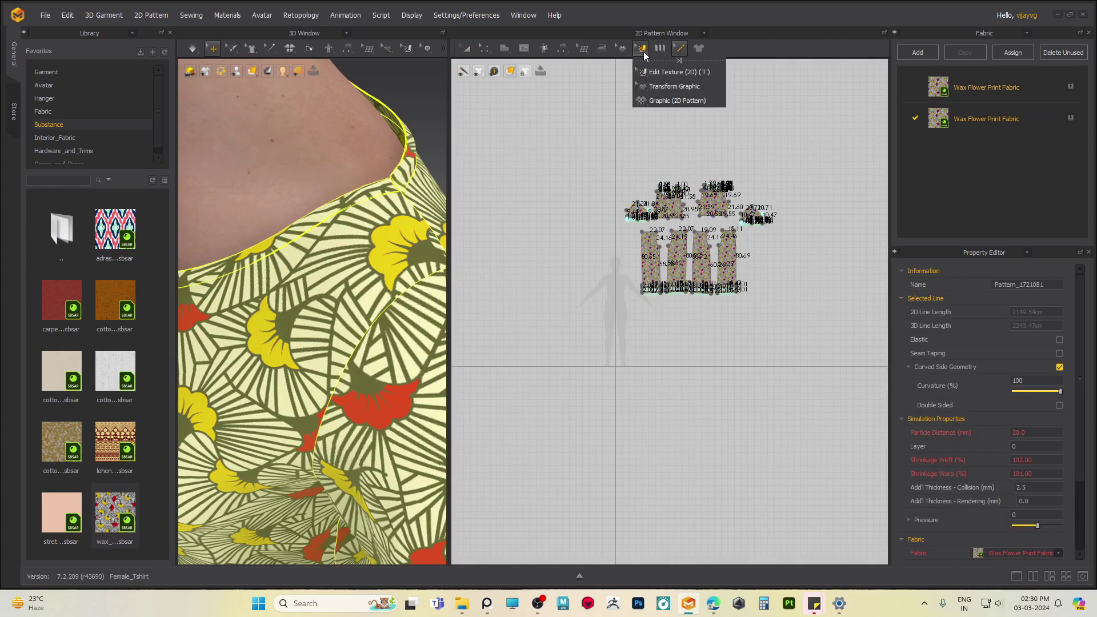
{"action": "left_click", "coordinate": [672, 73]}
{"action": "left_click_drag", "start_coordinate": [846, 101], "coordinate": [829, 119]}
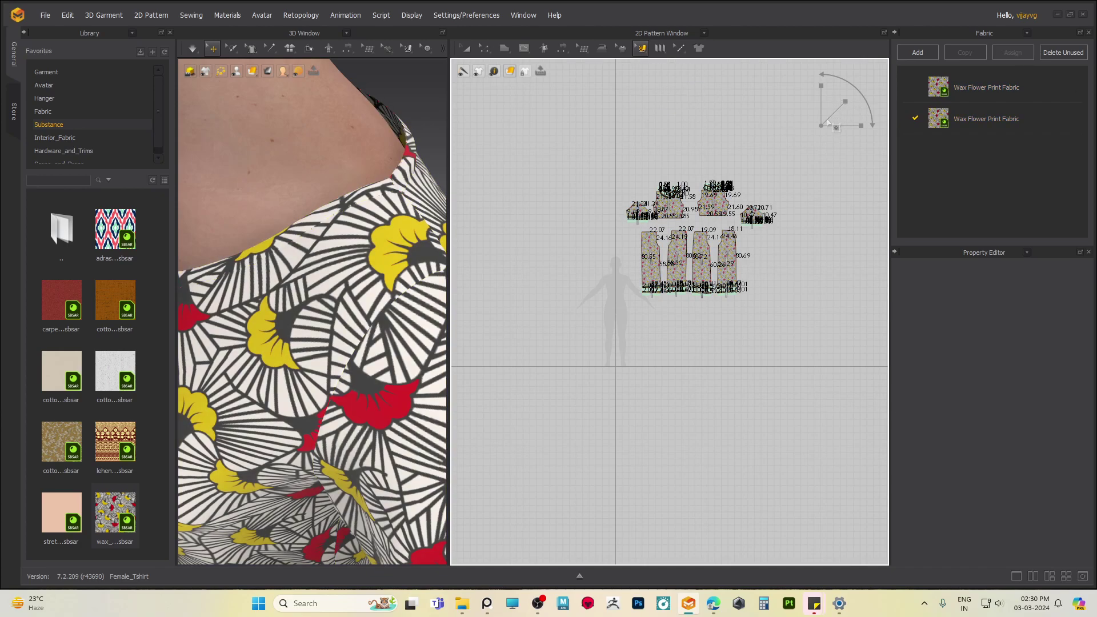
{"action": "left_click_drag", "start_coordinate": [602, 157], "coordinate": [898, 400]}
{"action": "scroll", "coordinate": [707, 268], "scroll_direction": "up", "scroll_amount": 5}
{"action": "middle_click_drag", "start_coordinate": [647, 241], "coordinate": [688, 366]}
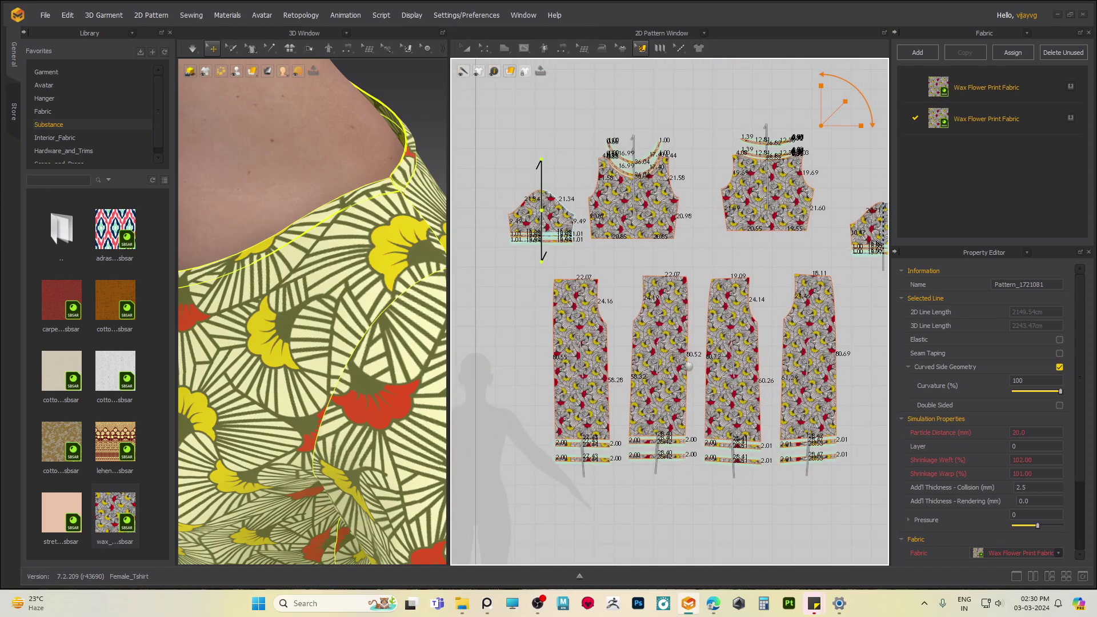
{"action": "left_click_drag", "start_coordinate": [541, 210], "coordinate": [543, 207]}
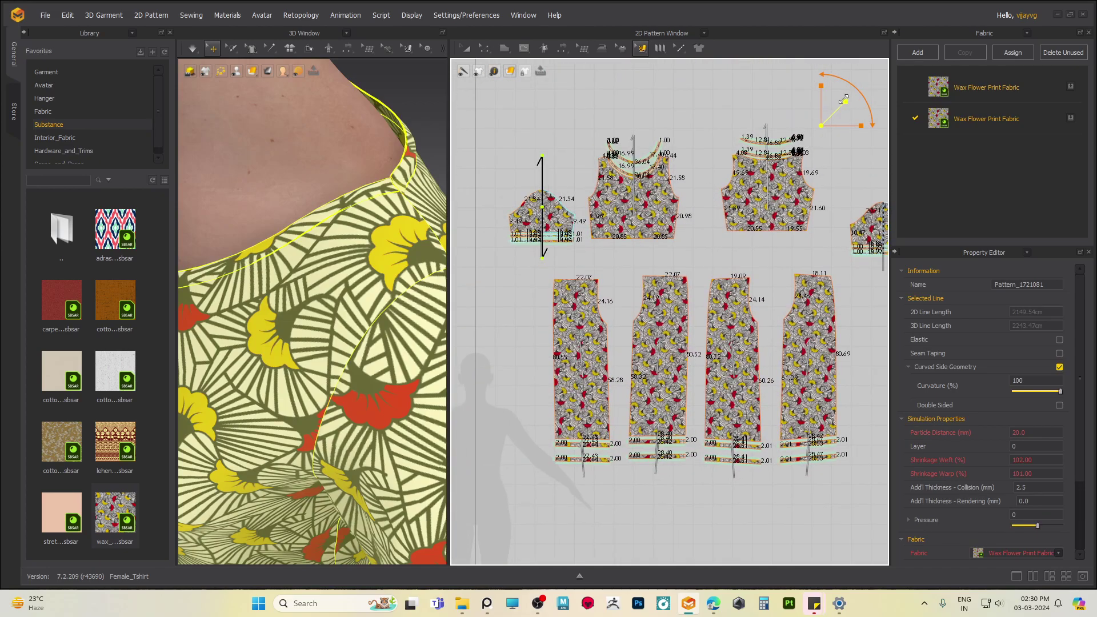
{"action": "left_click_drag", "start_coordinate": [842, 101], "coordinate": [839, 104]}
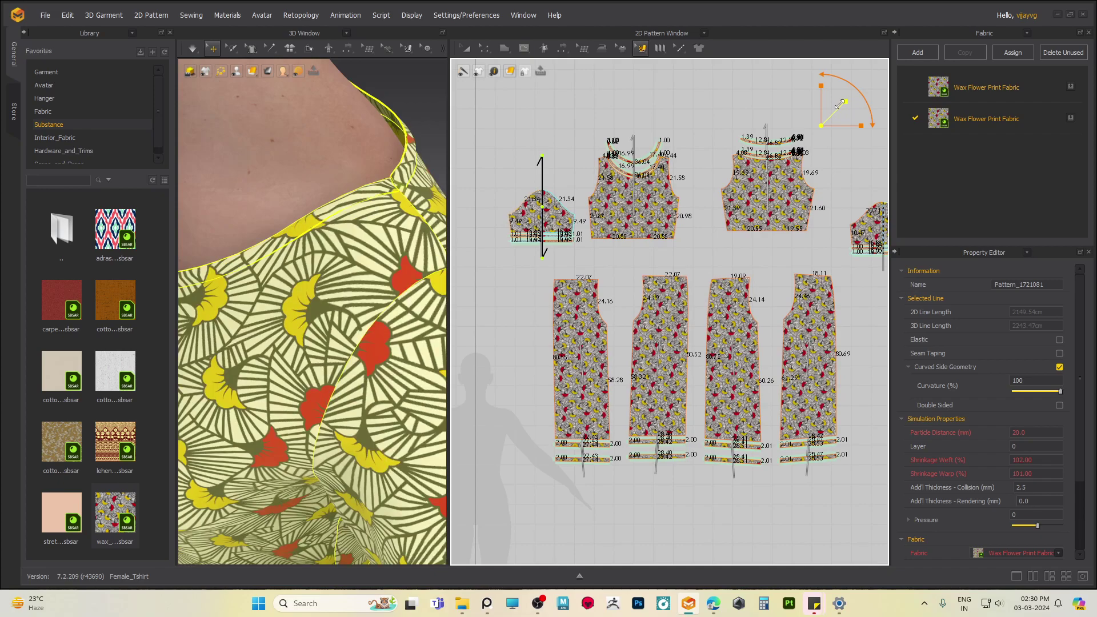
{"action": "left_click_drag", "start_coordinate": [840, 104], "coordinate": [847, 101]}
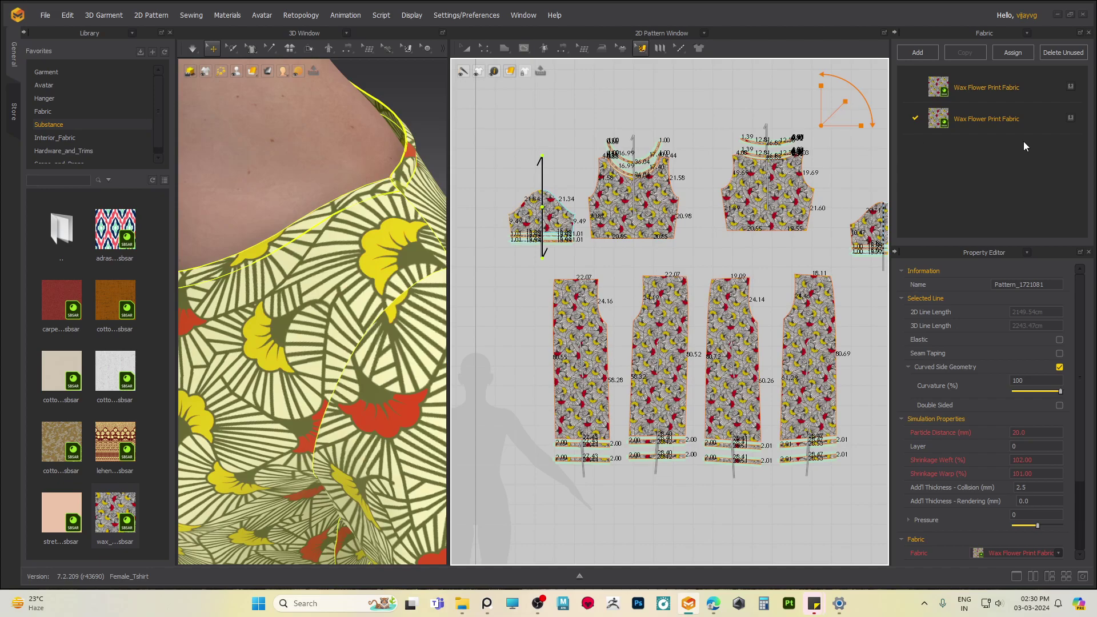
{"action": "left_click", "coordinate": [1031, 121]}
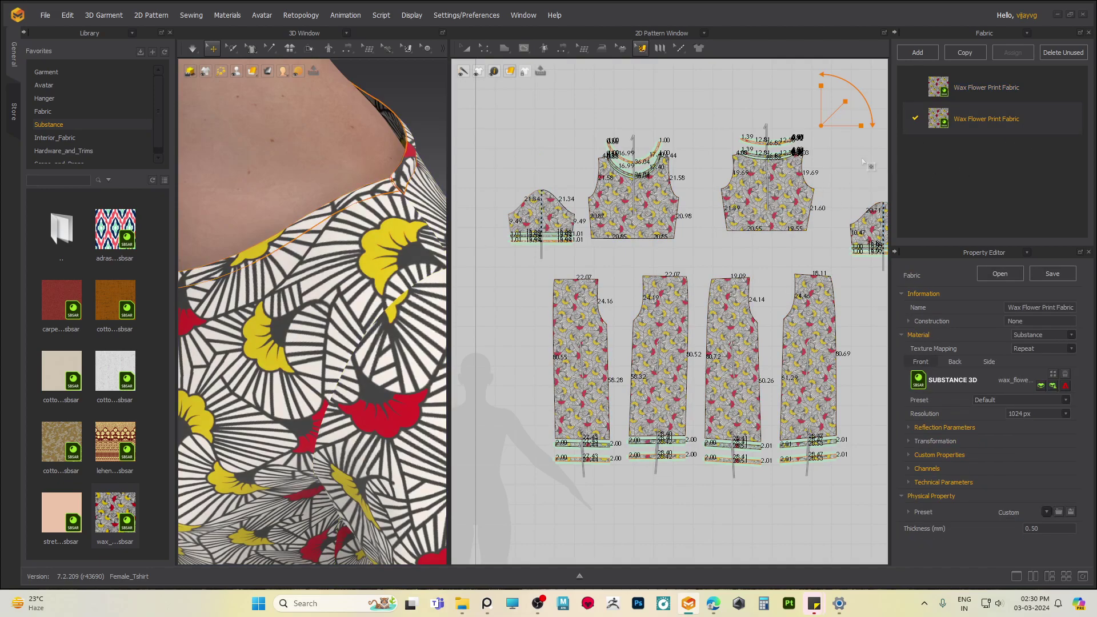
{"action": "left_click", "coordinate": [845, 107]}
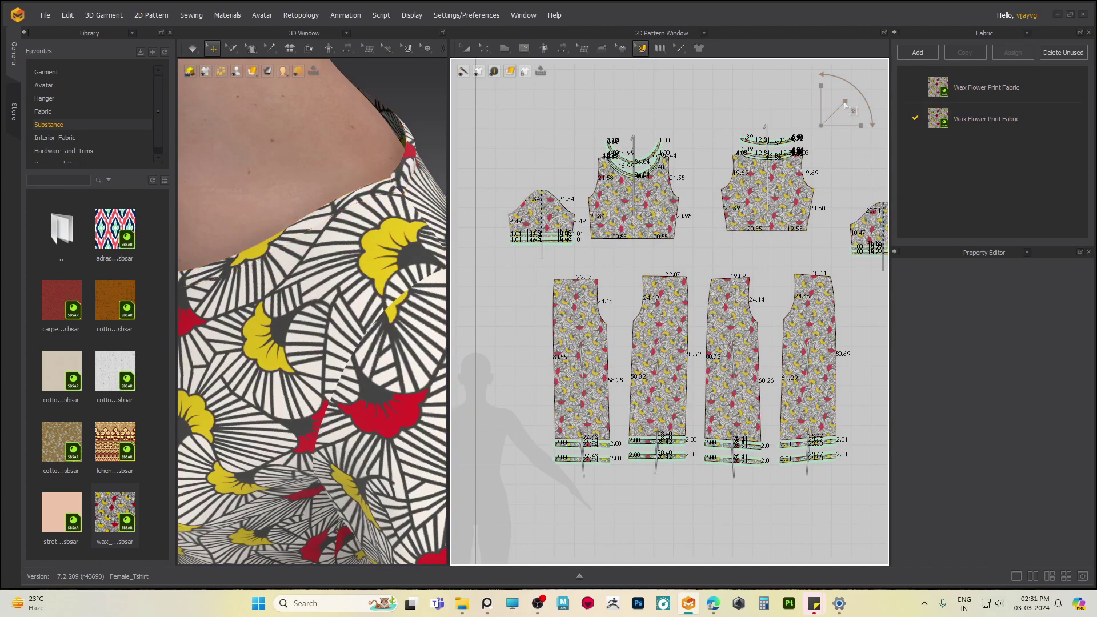
{"action": "left_click", "coordinate": [771, 185]}
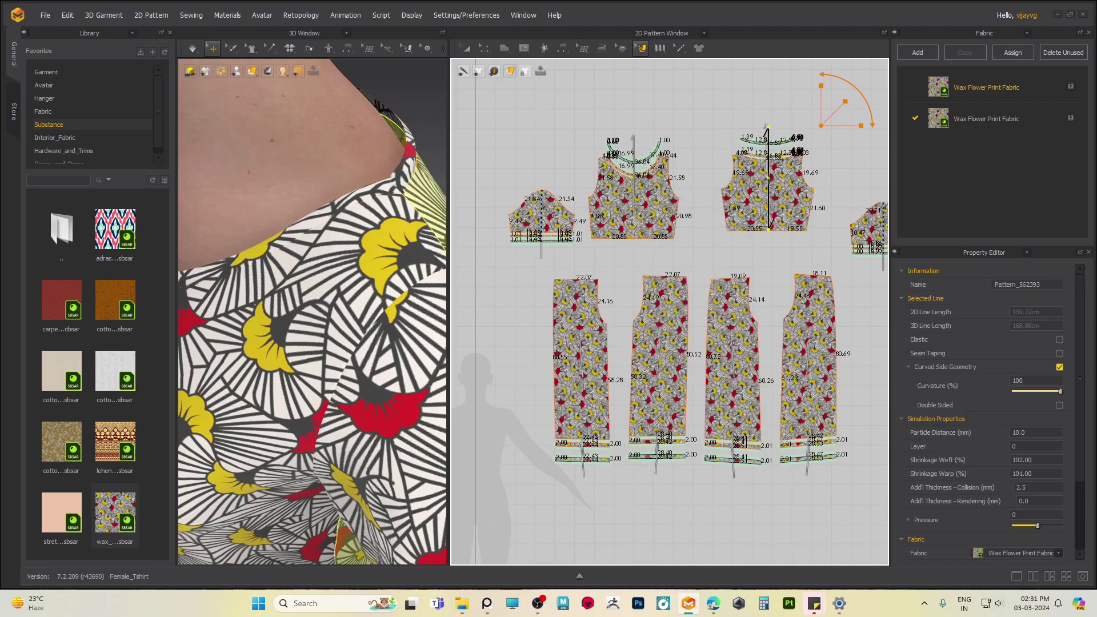
{"action": "scroll", "coordinate": [772, 183], "scroll_direction": "down", "scroll_amount": 5}
{"action": "middle_click_drag", "start_coordinate": [793, 280], "coordinate": [780, 256]}
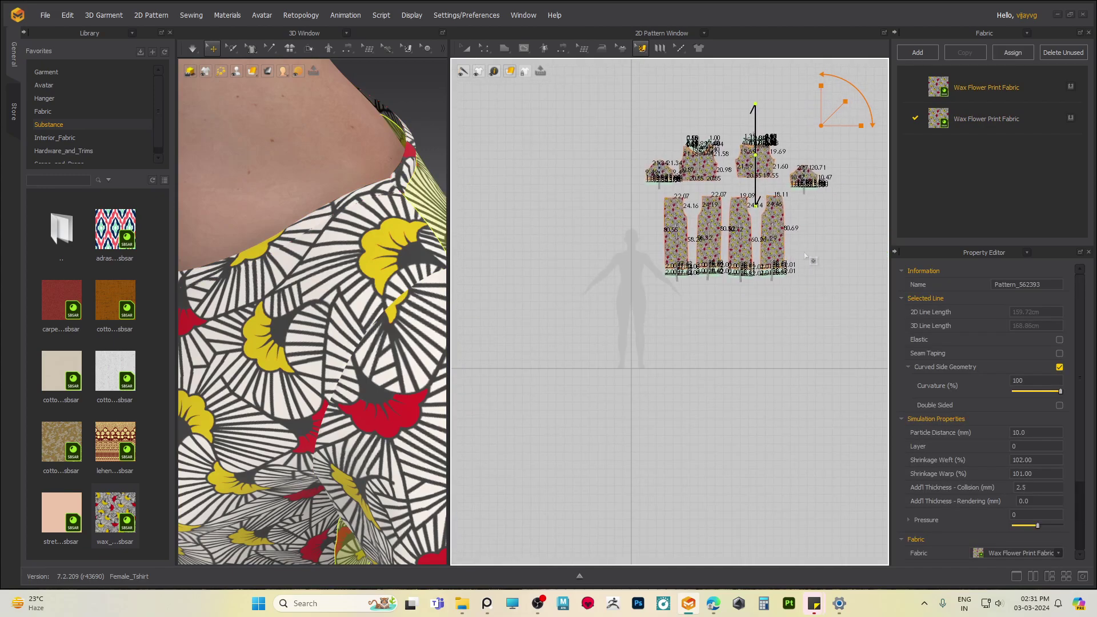
- Use Edit Texture (2D) to proportionally rescale the wax flower print on the second fabric, used by the contrasting bands
{"action": "left_click", "coordinate": [1024, 119]}
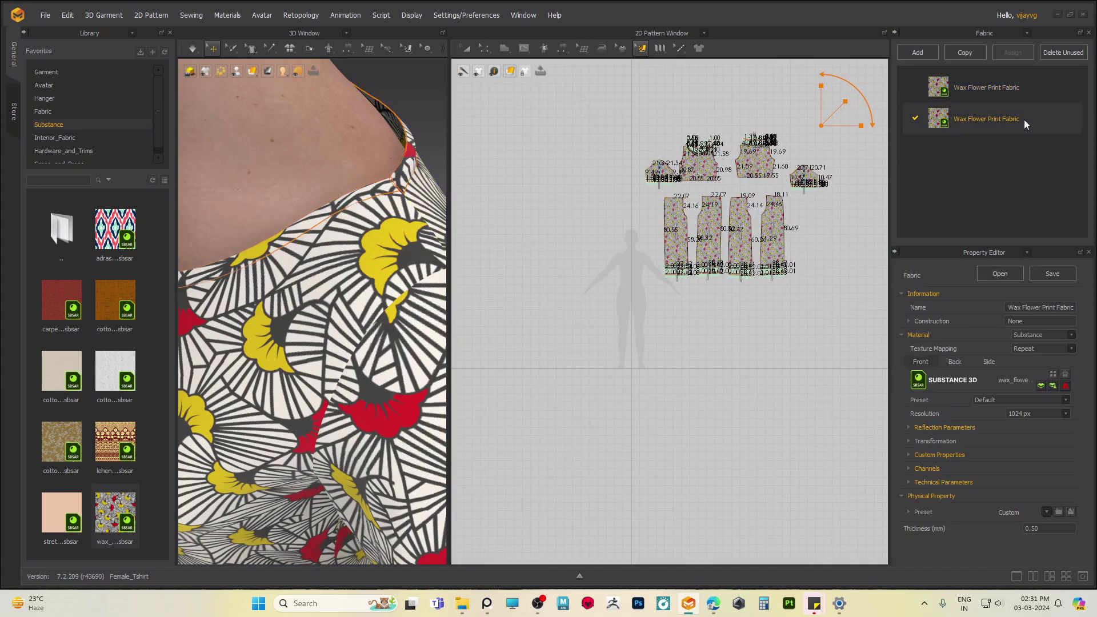
{"action": "left_click", "coordinate": [772, 276]}
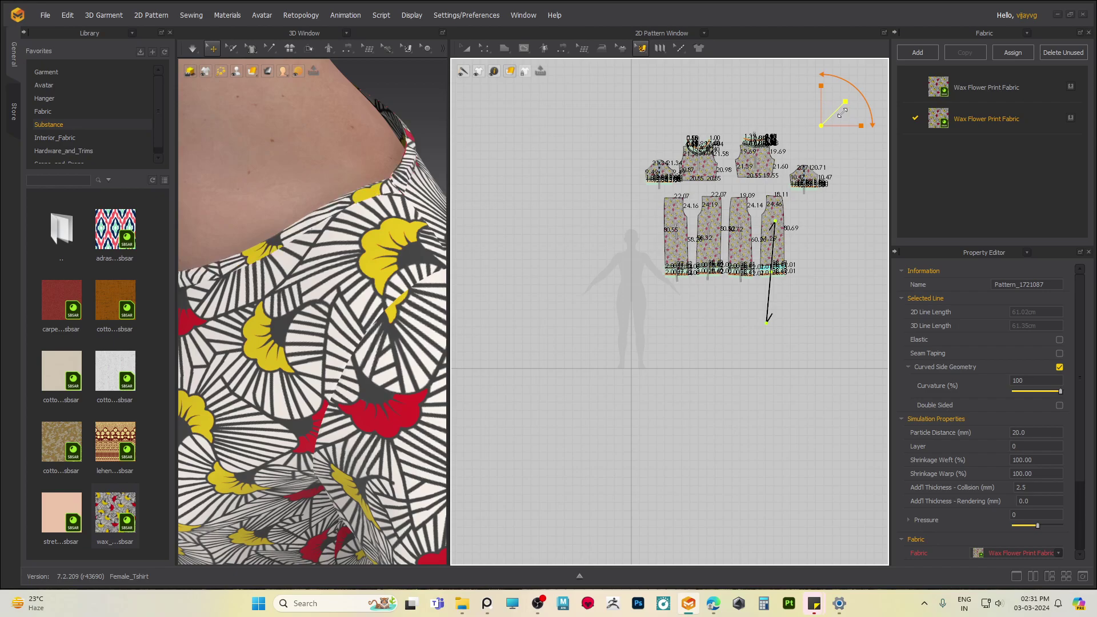
{"action": "right_click_drag", "start_coordinate": [373, 257], "coordinate": [331, 275]}
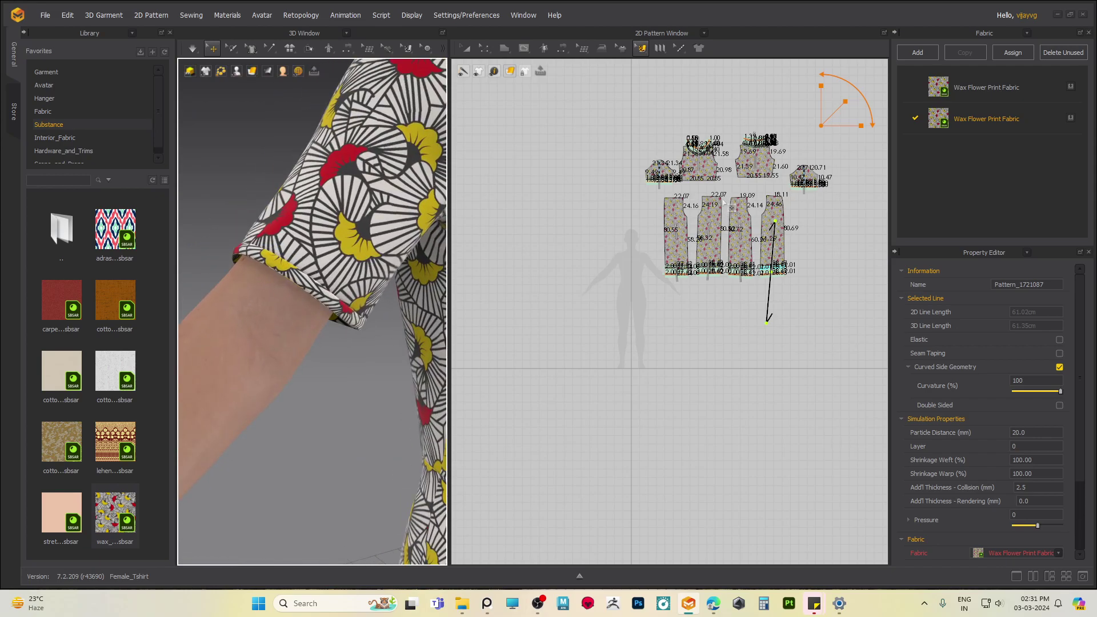
{"action": "scroll", "coordinate": [807, 150], "scroll_direction": "up", "scroll_amount": 5}
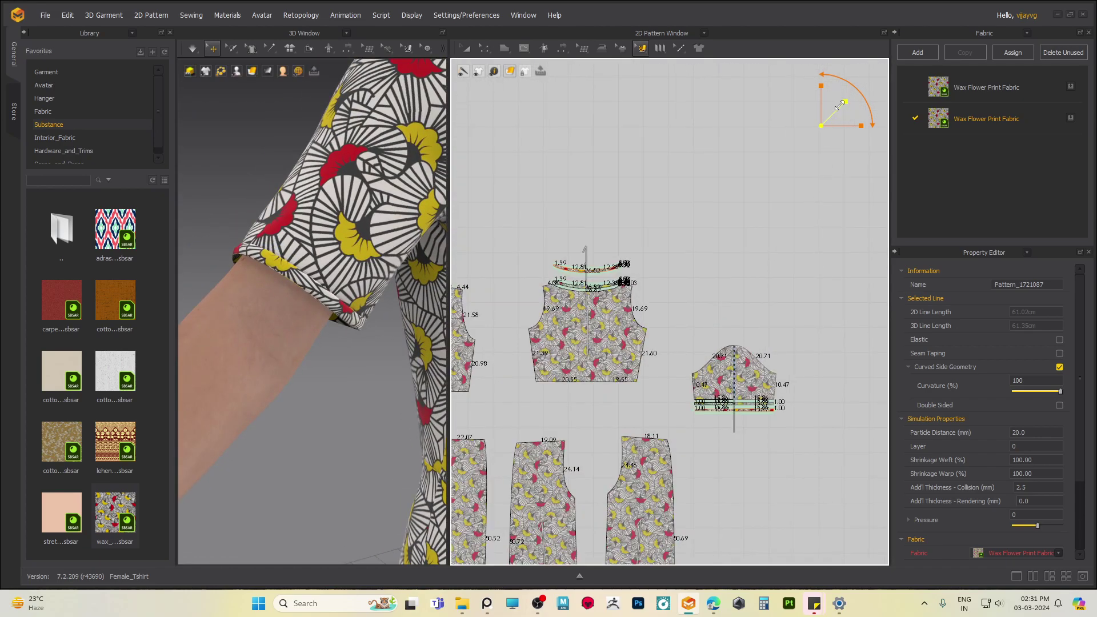
{"action": "left_click_drag", "start_coordinate": [851, 98], "coordinate": [849, 100]}
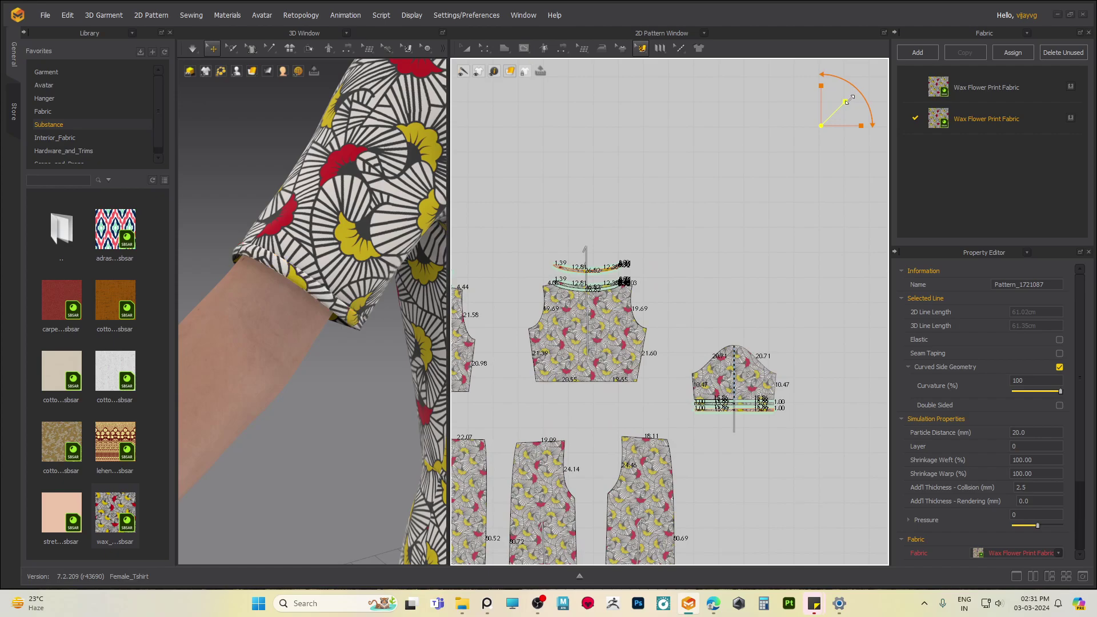
- Inspect the whole printed outfit on the avatar from several angles with no pieces selected
{"action": "scroll", "coordinate": [252, 420], "scroll_direction": "down", "scroll_amount": 10}
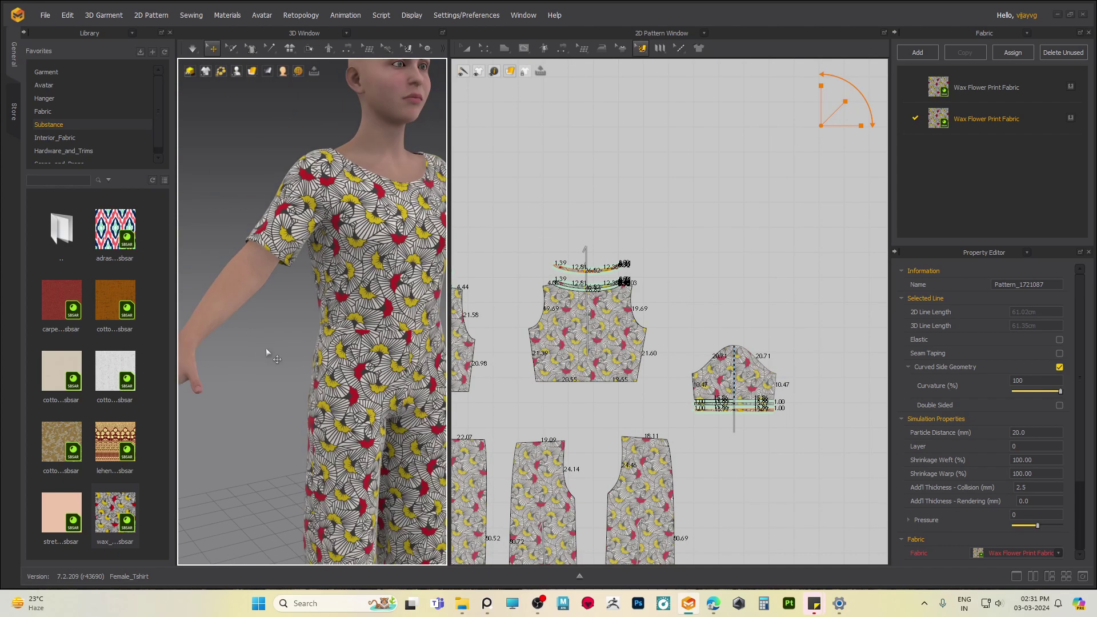
{"action": "middle_click_drag", "start_coordinate": [272, 306], "coordinate": [289, 312]}
{"action": "scroll", "coordinate": [288, 313], "scroll_direction": "down", "scroll_amount": 4}
{"action": "right_click_drag", "start_coordinate": [280, 312], "coordinate": [252, 301]}
{"action": "scroll", "coordinate": [296, 318], "scroll_direction": "up", "scroll_amount": 3}
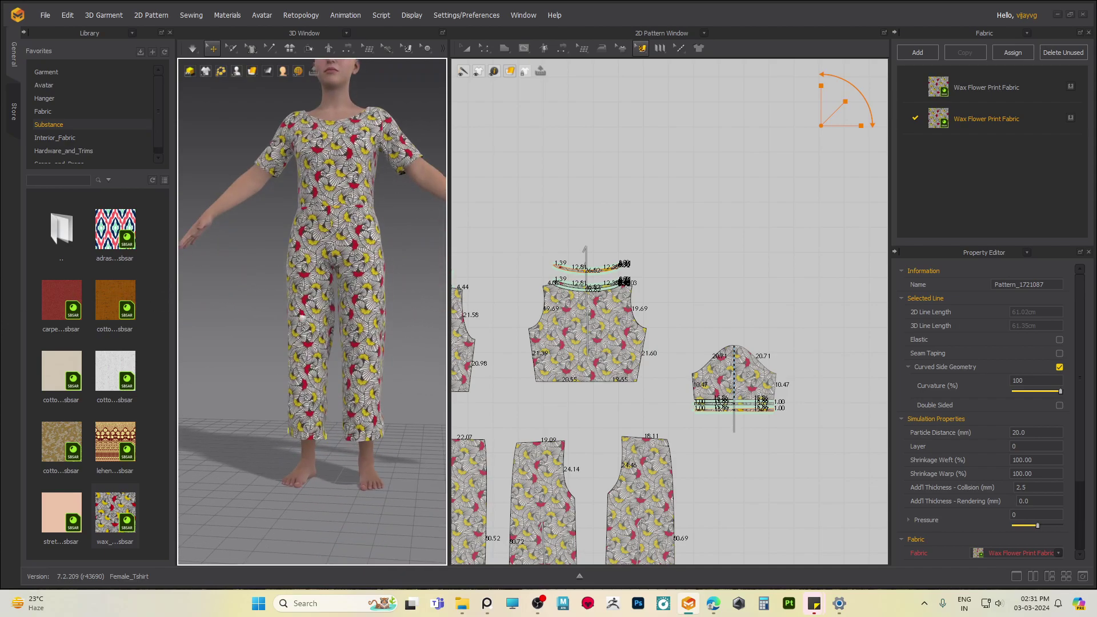
{"action": "left_click", "coordinate": [399, 244]}
{"action": "scroll", "coordinate": [401, 241], "scroll_direction": "down", "scroll_amount": 3}
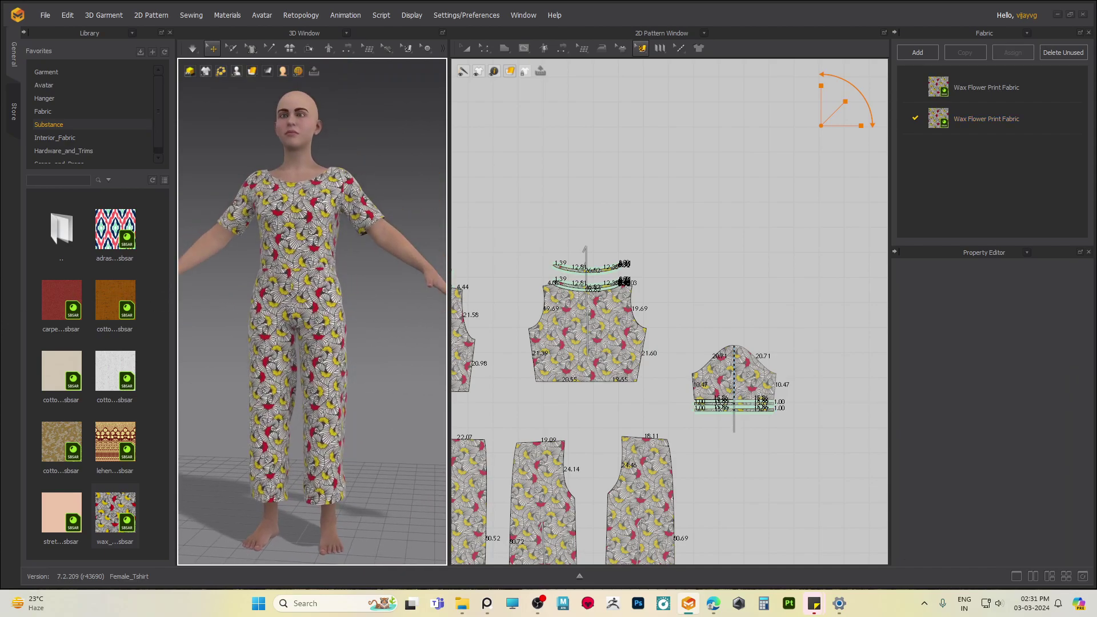
{"action": "right_click_drag", "start_coordinate": [356, 359], "coordinate": [110, 64]}
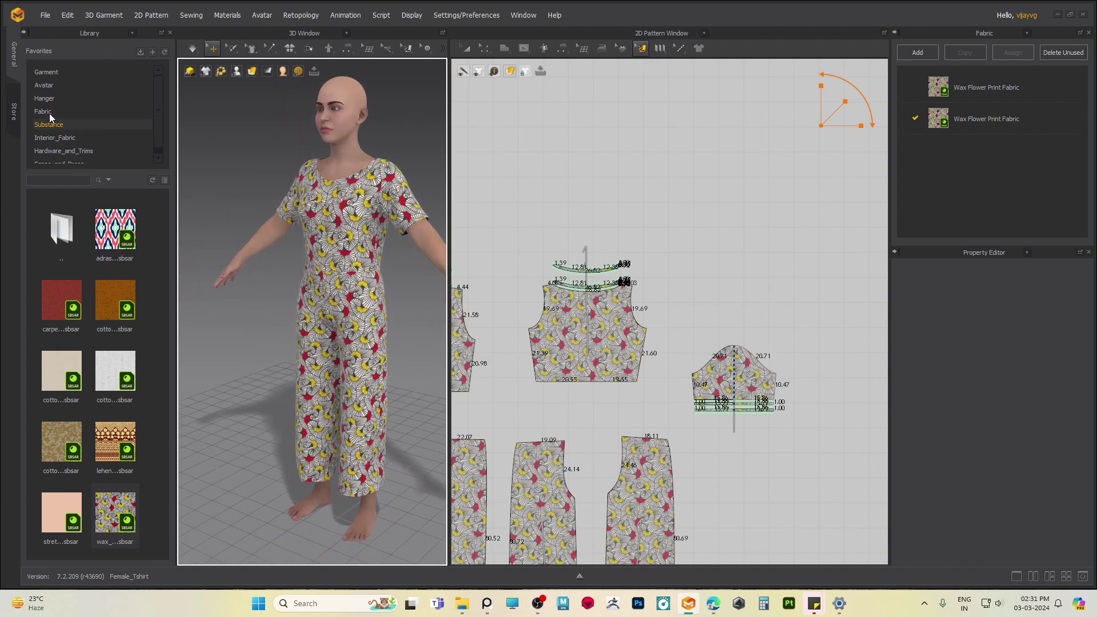
- Save the project as "junk suit" in the Marvelous Designer folder on the E: drive
{"action": "left_click", "coordinate": [46, 16]}
{"action": "mouse_move", "coordinate": [59, 100]}
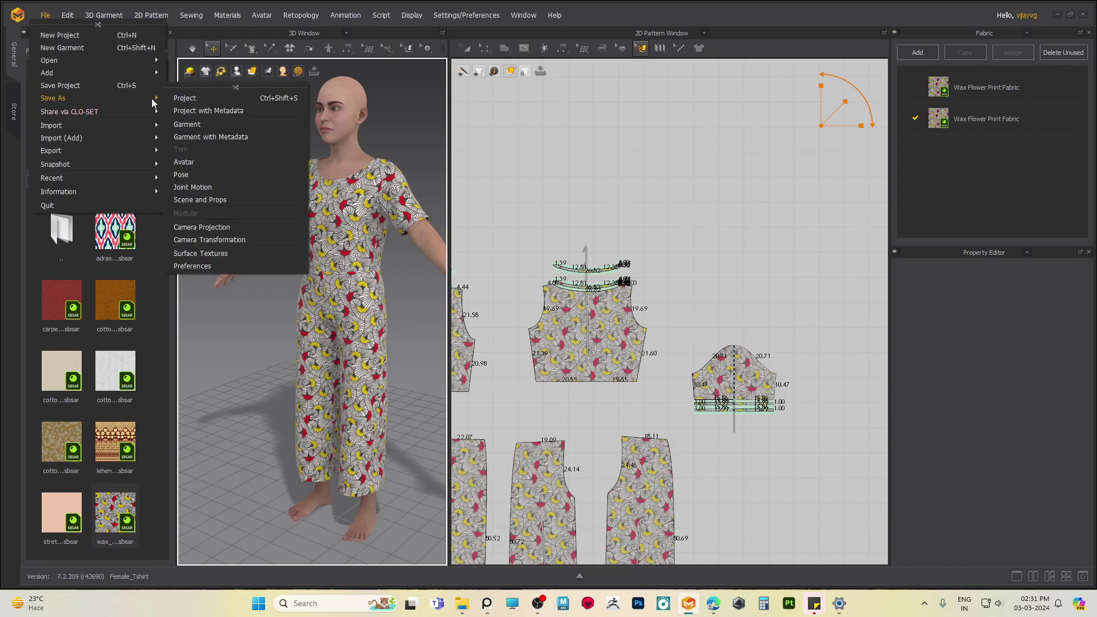
{"action": "left_click", "coordinate": [186, 100]}
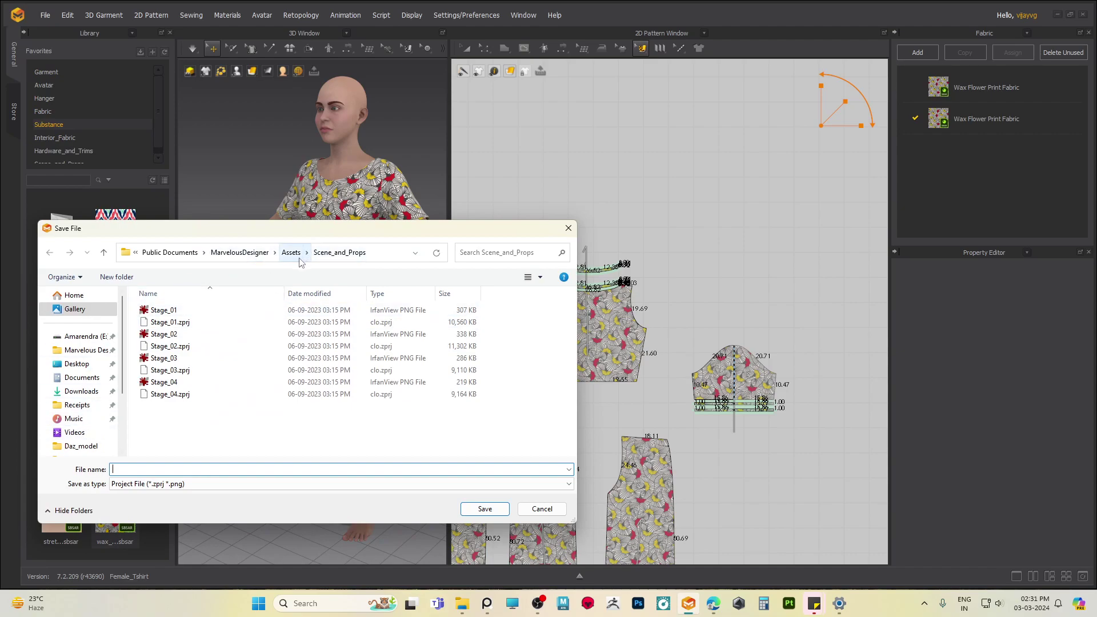
{"action": "scroll", "coordinate": [77, 423], "scroll_direction": "down", "scroll_amount": 2}
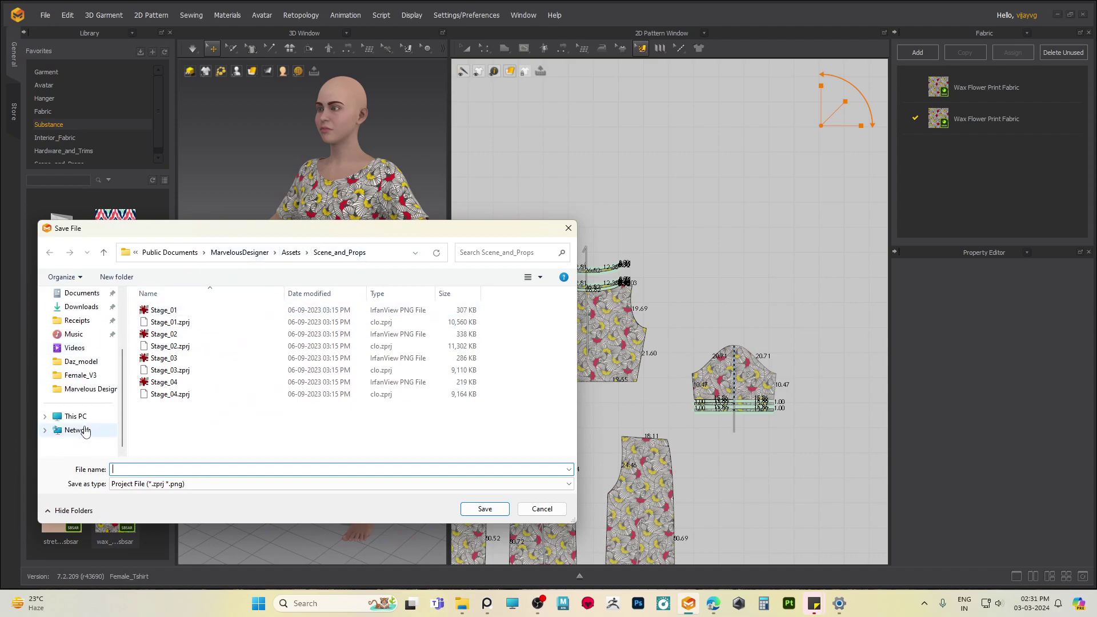
{"action": "left_click", "coordinate": [79, 422]}
{"action": "double_click", "coordinate": [469, 317]}
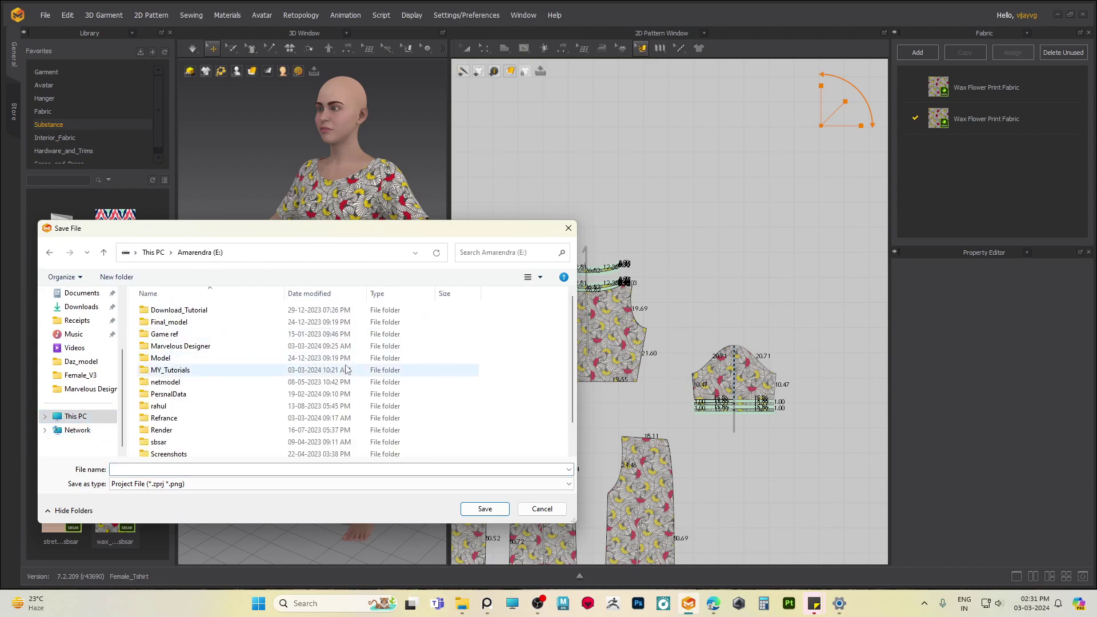
{"action": "double_click", "coordinate": [179, 346]}
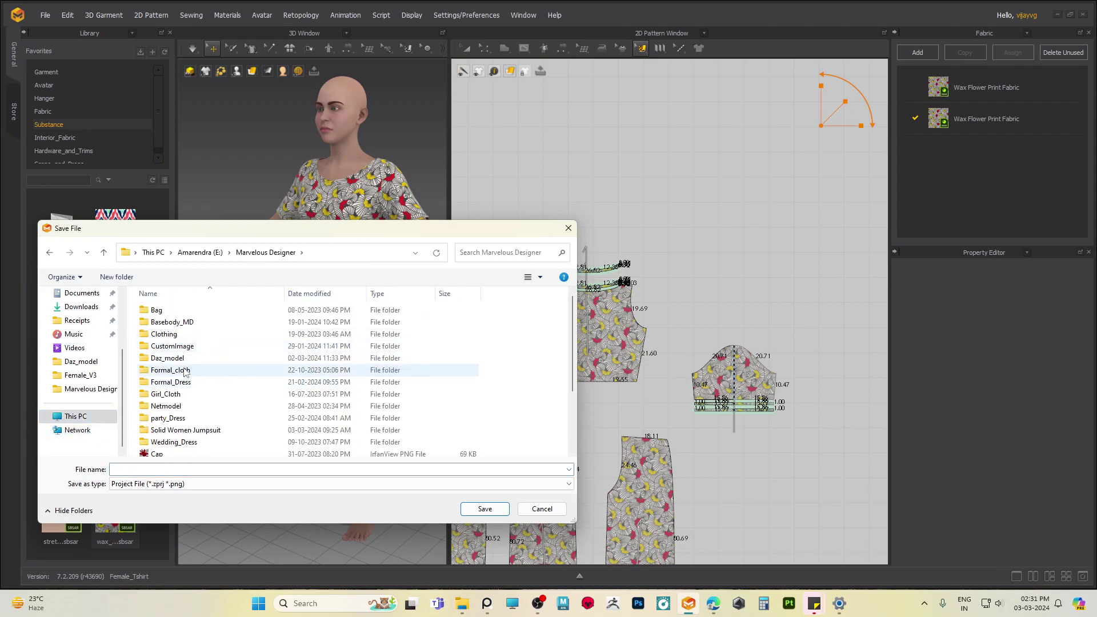
{"action": "scroll", "coordinate": [209, 348], "scroll_direction": "down", "scroll_amount": 3}
{"action": "left_click", "coordinate": [160, 469]}
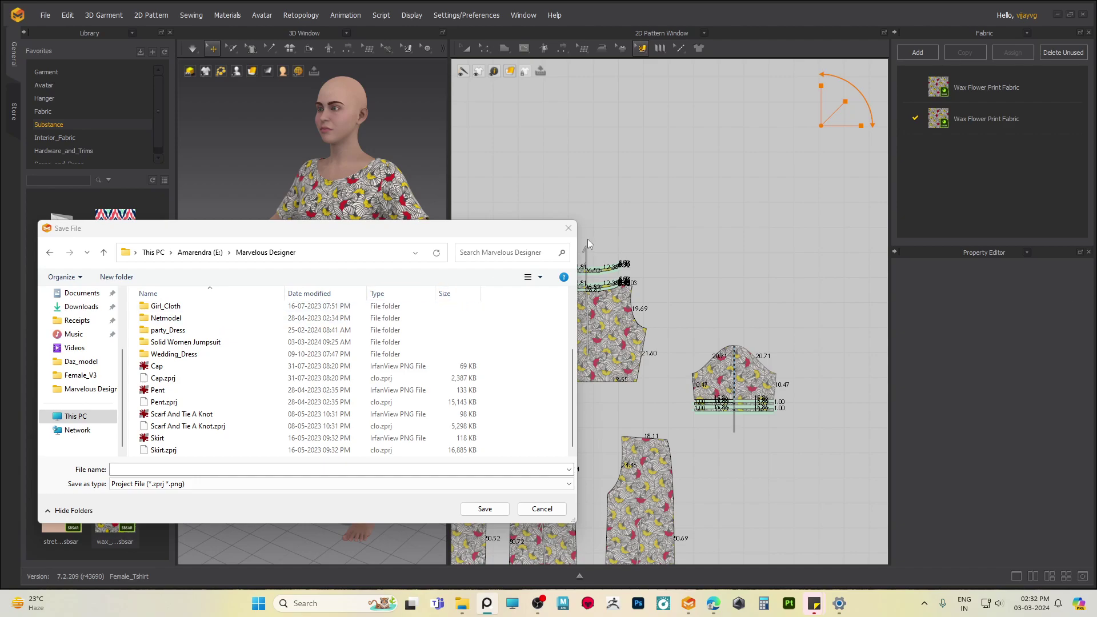
{"action": "left_click", "coordinate": [180, 471]}
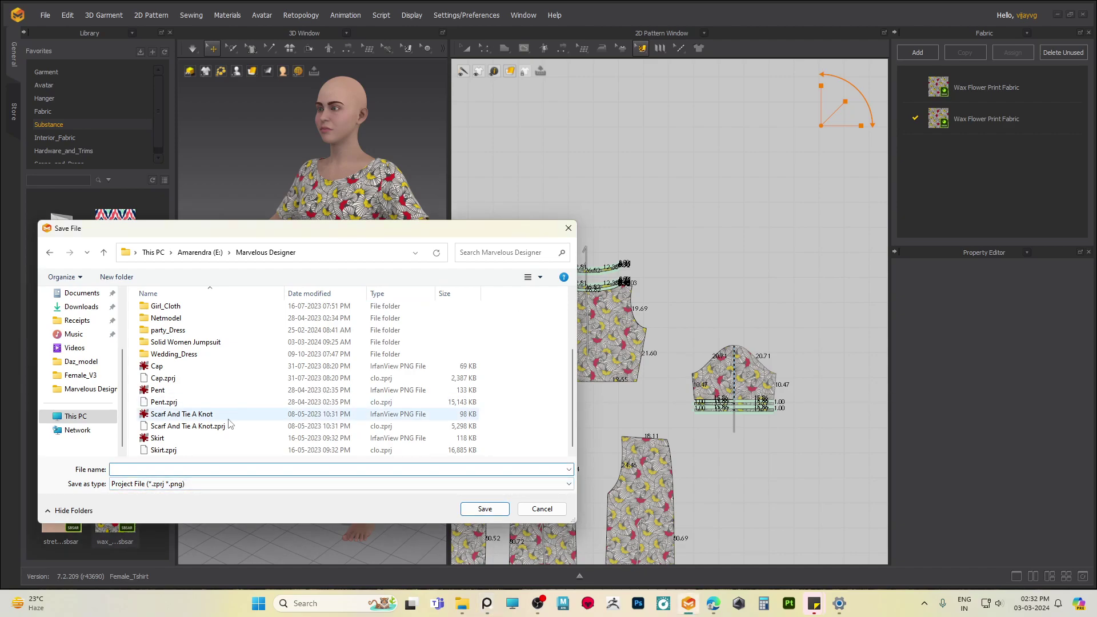
{"action": "type", "text": "junk suit"}
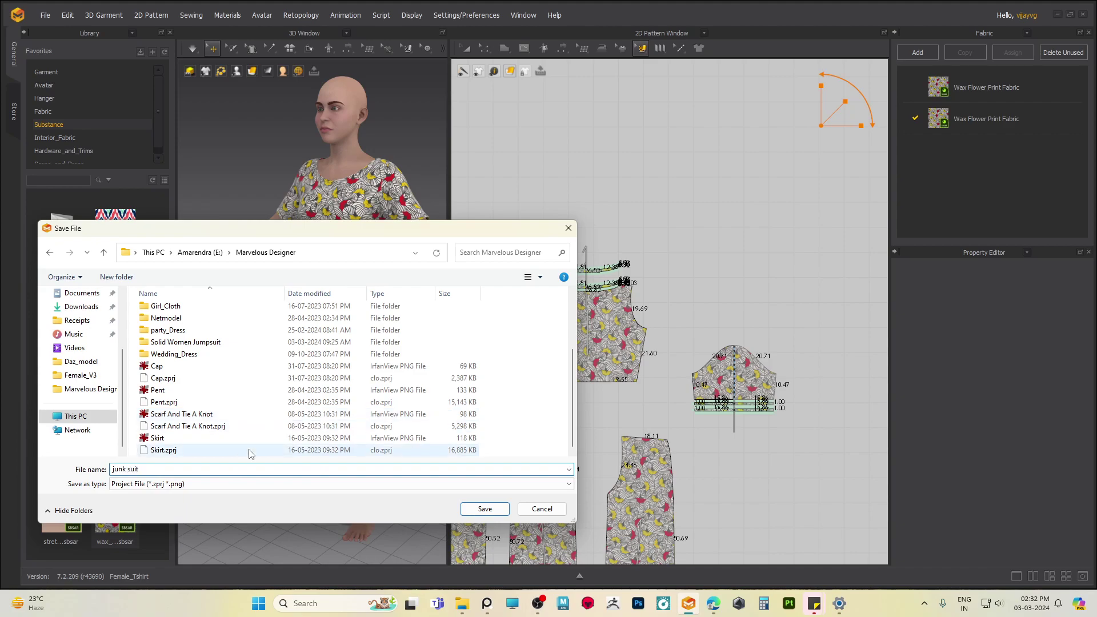
{"action": "left_click", "coordinate": [481, 510]}
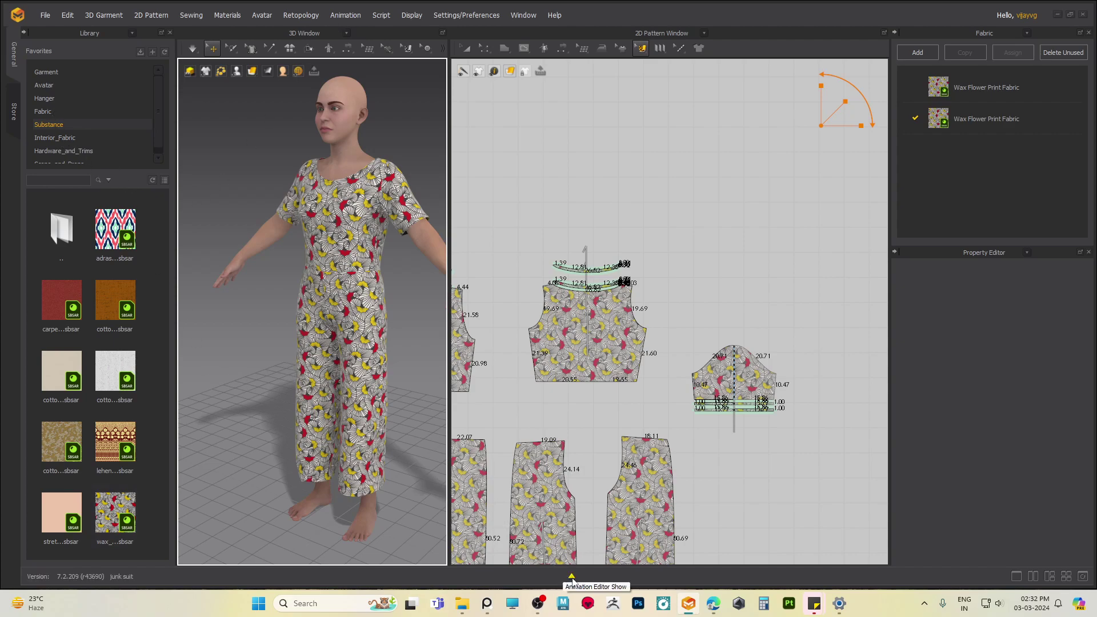
- Show the Animation Editor and open the Female_V3 avatar folder with its pose files in the library
{"action": "left_click", "coordinate": [571, 577]}
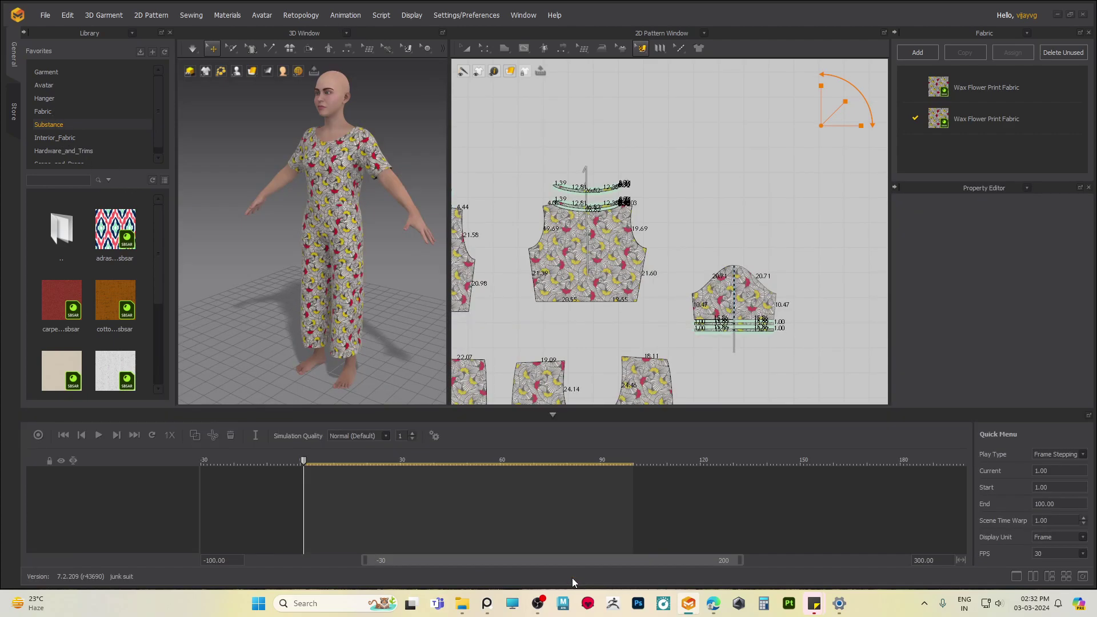
{"action": "left_click", "coordinate": [45, 86]}
{"action": "right_click_drag", "start_coordinate": [217, 278], "coordinate": [297, 286]}
{"action": "double_click", "coordinate": [62, 307]}
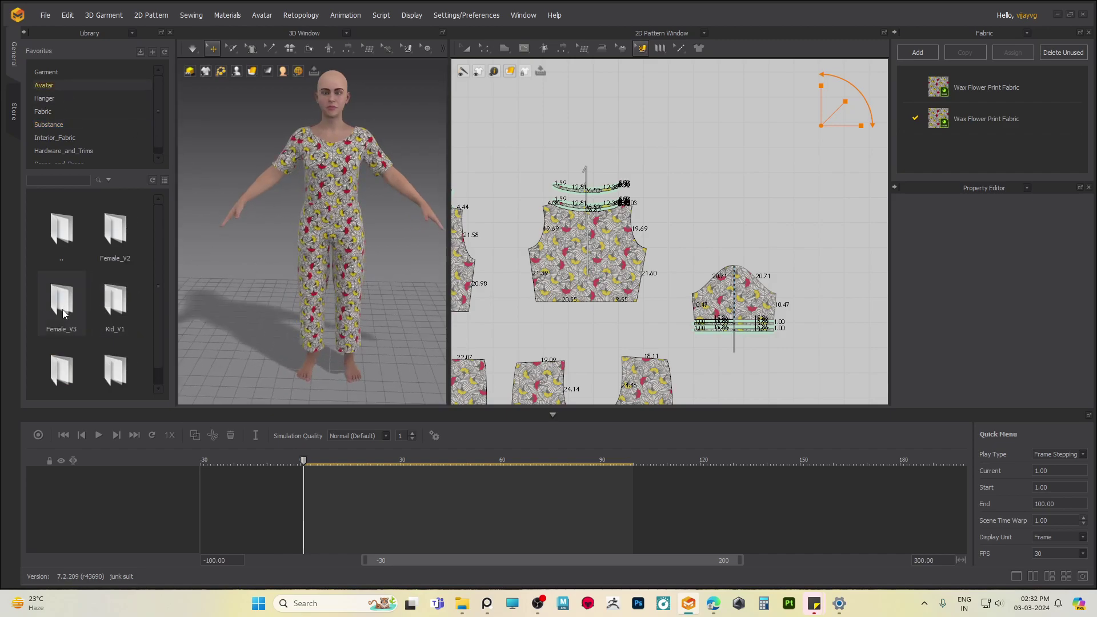
{"action": "middle_click_drag", "start_coordinate": [311, 253], "coordinate": [311, 295]}
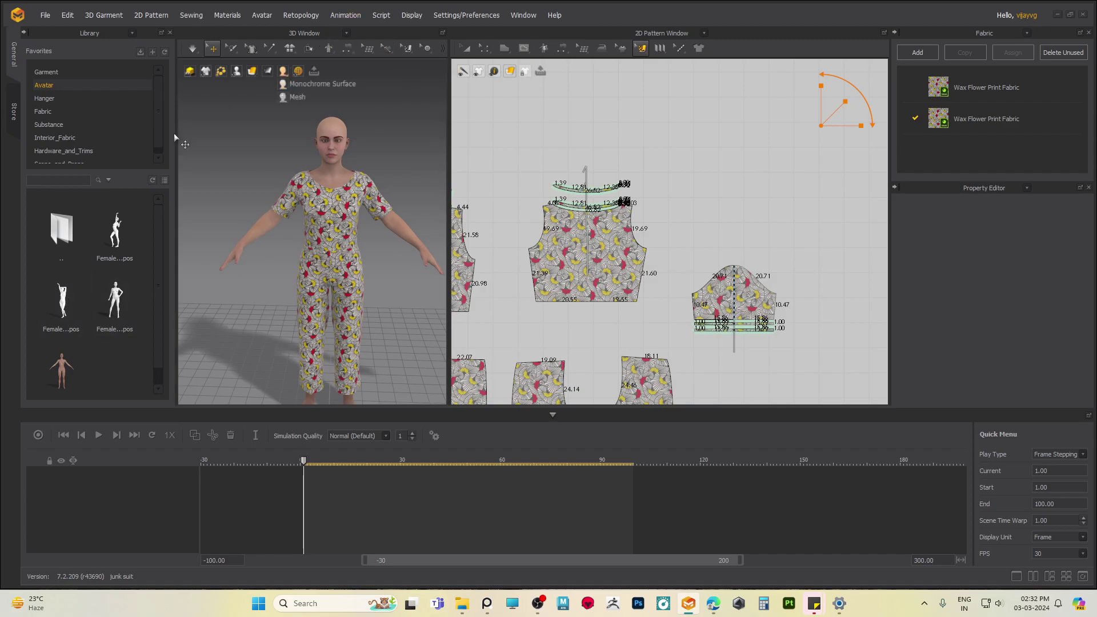
- Record the garment animation up to frame 100 and return the playhead to the start of the timeline
{"action": "left_click", "coordinate": [348, 16]}
{"action": "left_click", "coordinate": [346, 35]}
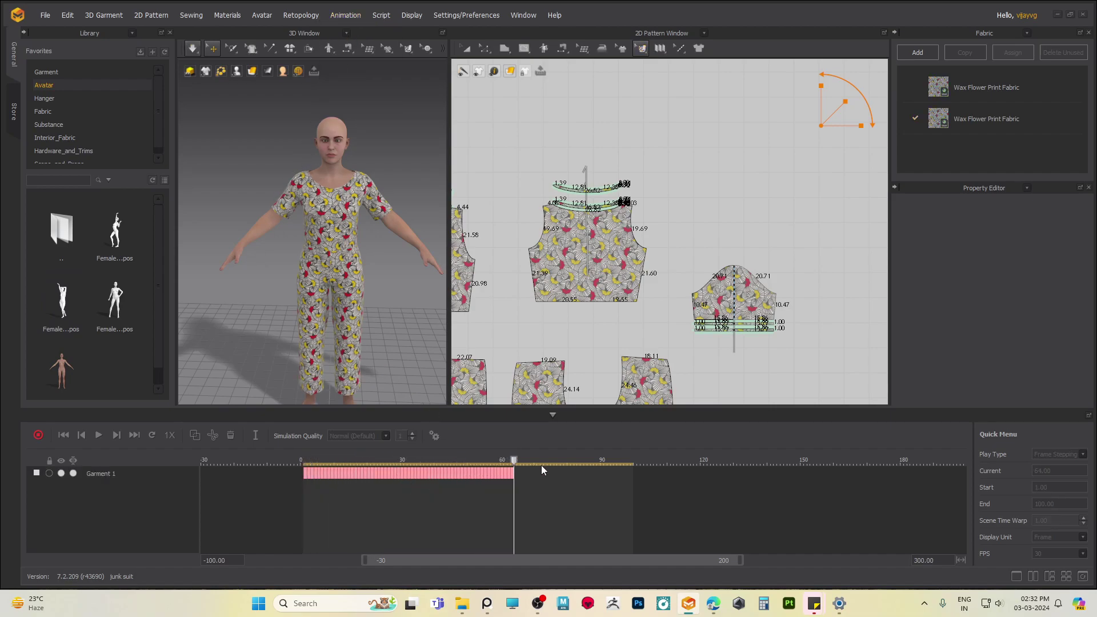
{"action": "left_click_drag", "start_coordinate": [646, 459], "coordinate": [303, 435]}
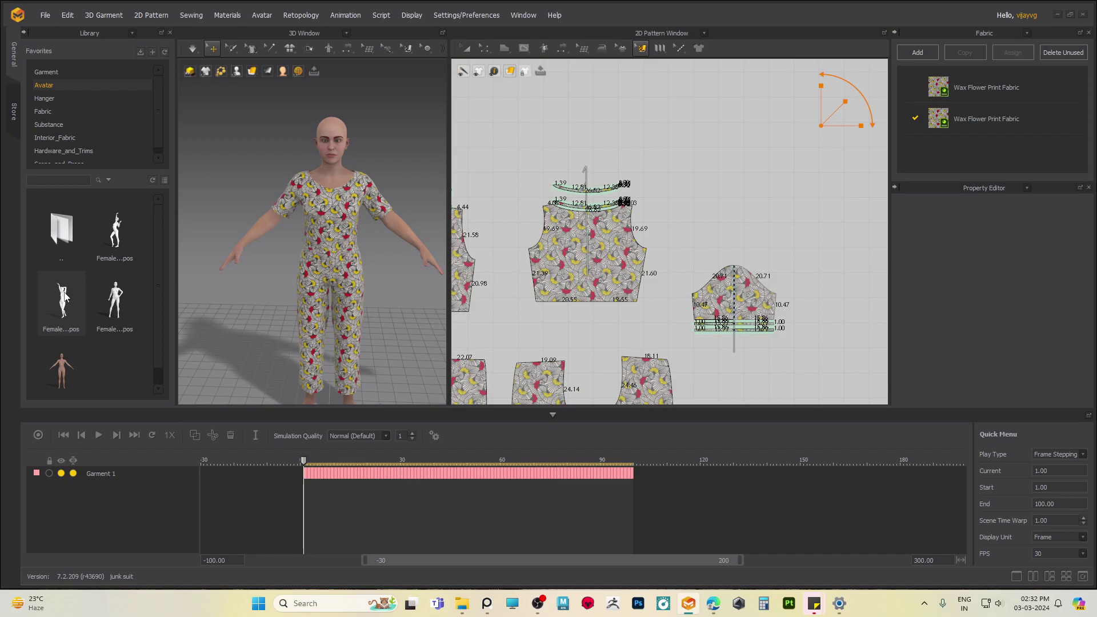
- Apply the first Female_V3 pose with Pose Only (Maintain Avatar Size) and Align Bottom to Ground, then return the timeline to frame 0
{"action": "double_click", "coordinate": [114, 240]}
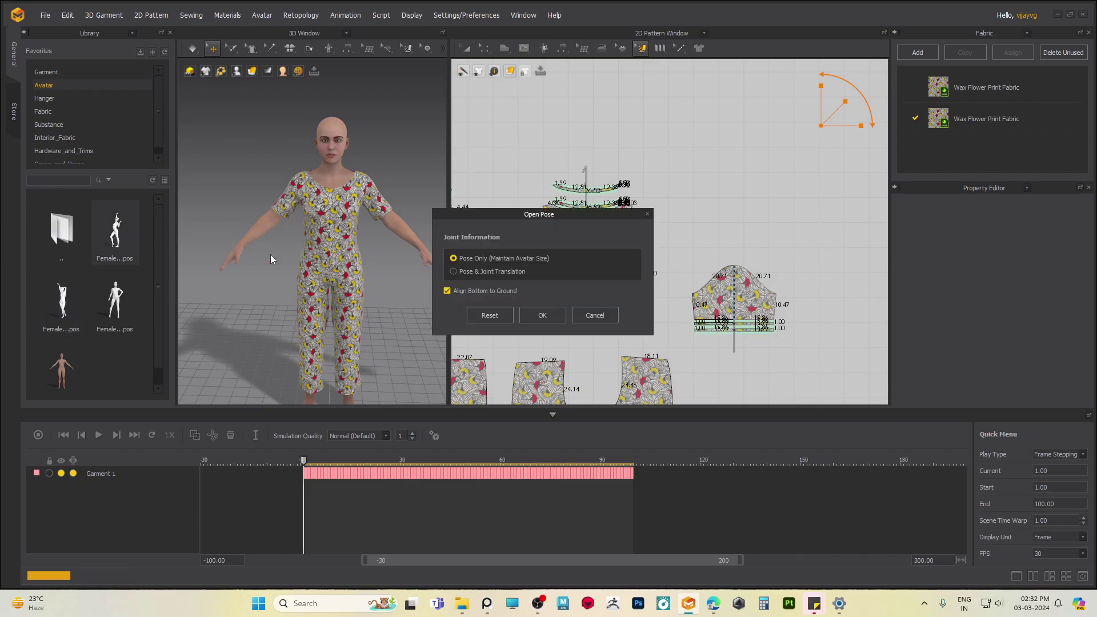
{"action": "left_click", "coordinate": [537, 315]}
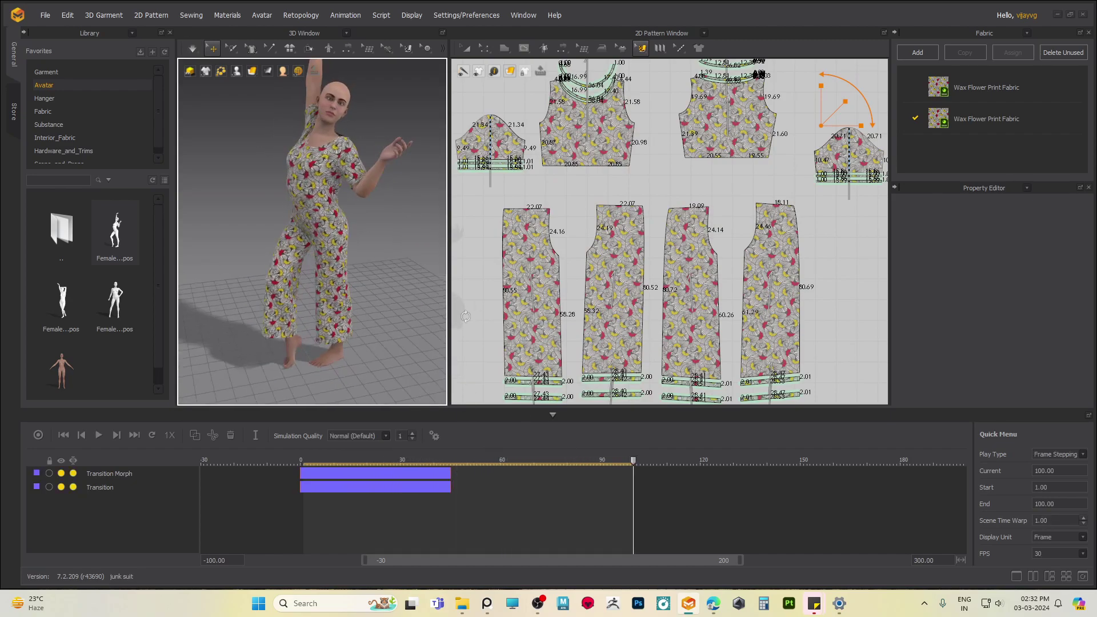
{"action": "right_click_drag", "start_coordinate": [580, 315], "coordinate": [625, 320]}
{"action": "right_click_drag", "start_coordinate": [378, 287], "coordinate": [654, 270]}
{"action": "left_click_drag", "start_coordinate": [633, 462], "coordinate": [301, 440]}
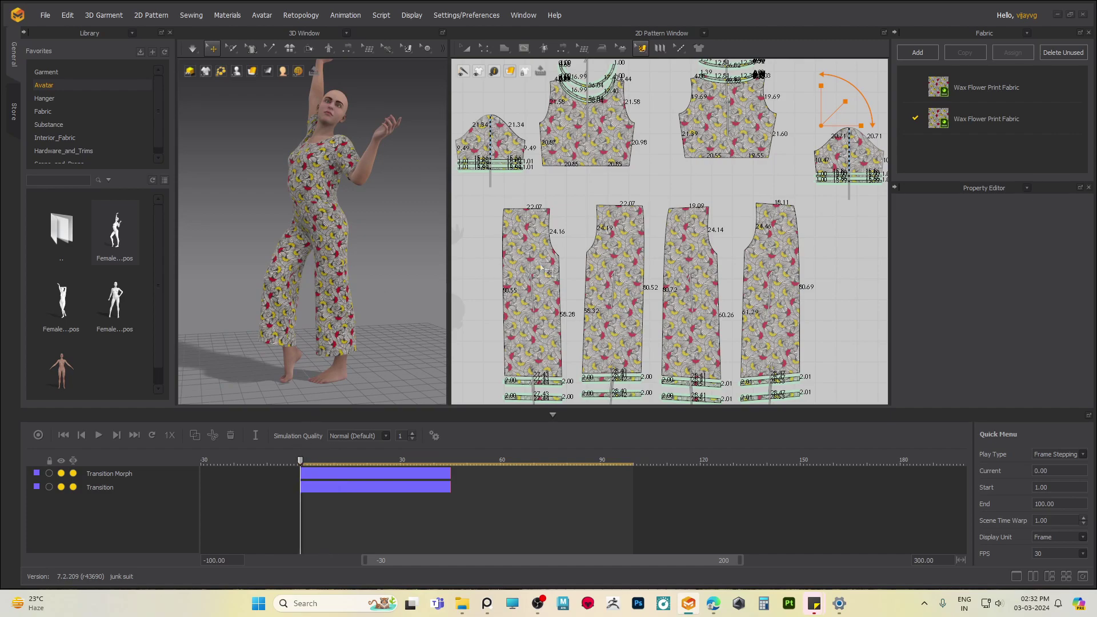